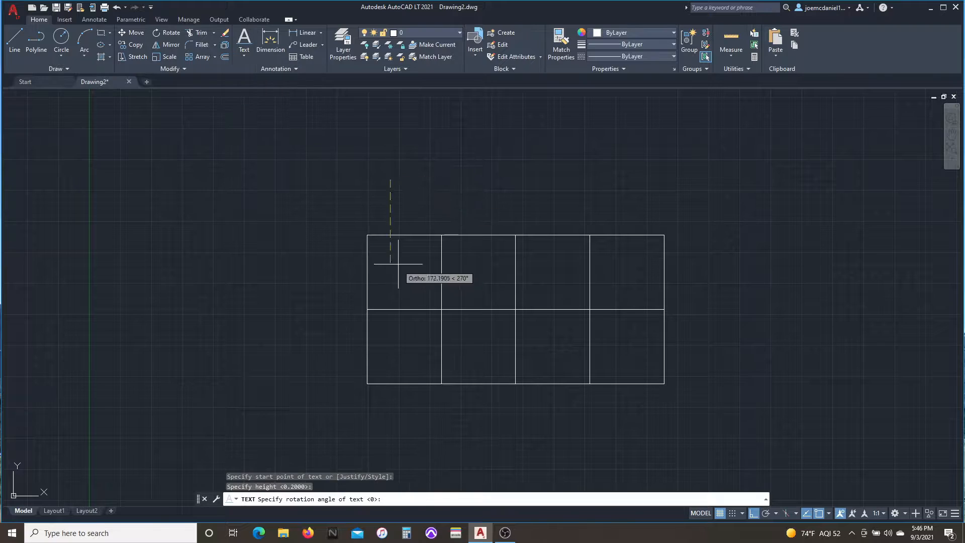
Create the single-line text "Bed Room" above the floor plan grid.
text(Bed Room)
key(Return)
key(Return)
click(566, 145)
scroll(372, 316, down, 1)
right_click(564, 223)
click(586, 337)
Move the "Bed Room" text into the upper-left room of the floor plan.
click(384, 231)
click(395, 232)
scroll(394, 228, up, 2)
click(394, 231)
text(m)
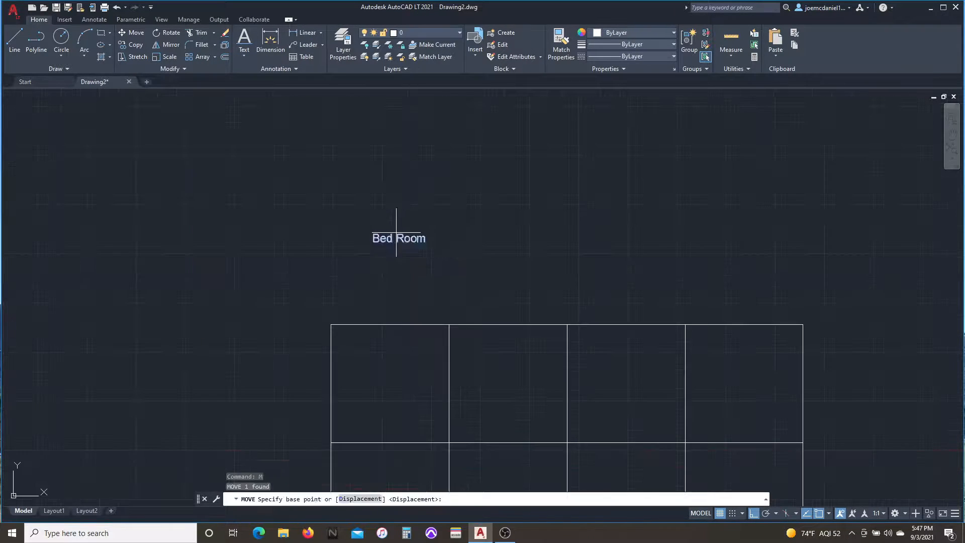
click(394, 228)
click(398, 384)
key(Escape)
Paste copies of the "Bed Room" label into the other three upper-row rooms.
scroll(398, 312, down, 1)
key(ctrl+v)
click(390, 308)
key(ctrl+v)
click(463, 306)
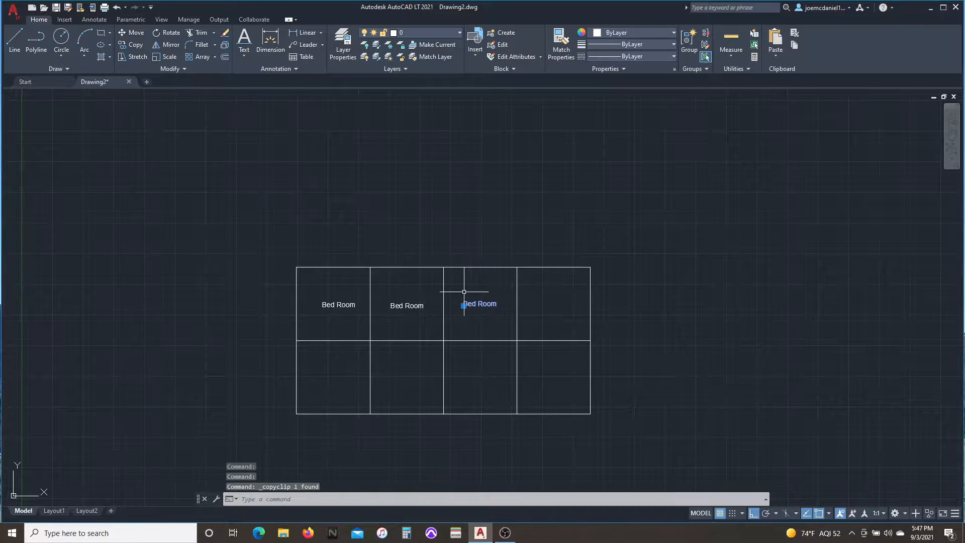
key(ctrl+v)
click(536, 307)
Change the label in the upper-right room to "Living Room".
double_click(560, 305)
text(Living ROom)
key(Return)
key(Escape)
double_click(551, 304)
click(567, 305)
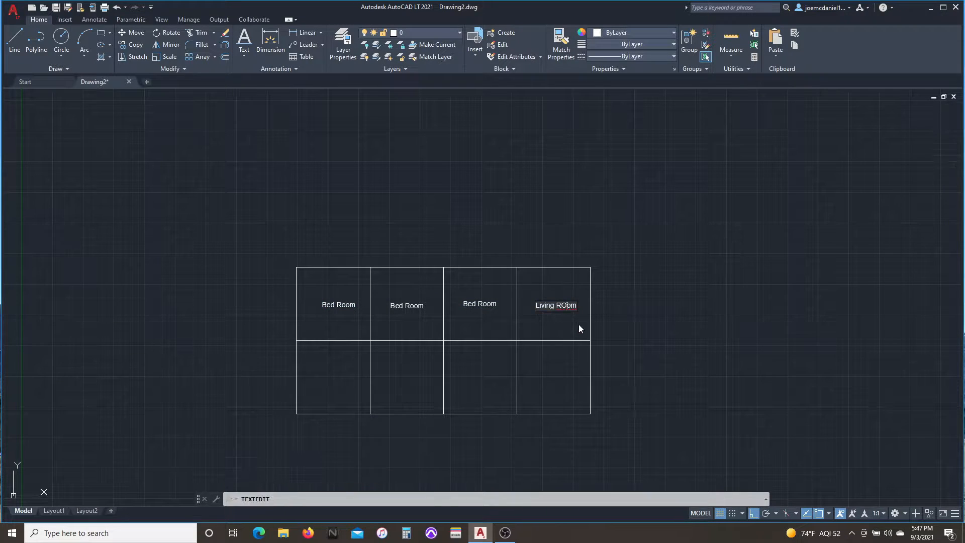
key(BackSpace)
text(o)
key(Return)
Paste a label copy into the lower-right room and change its text to "Dining Room".
key(ctrl+v)
click(538, 382)
double_click(559, 381)
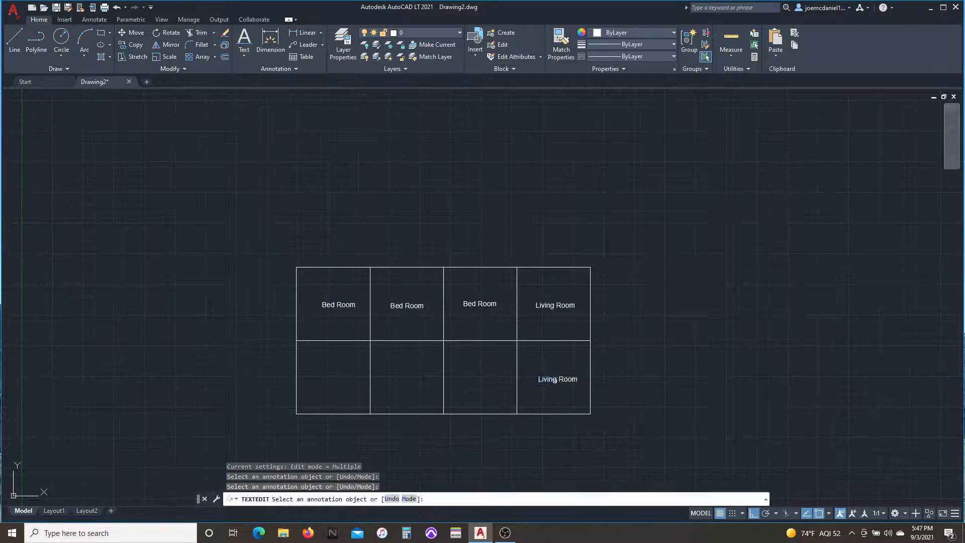
text(Dining Room)
key(Return)
key(Escape)
Paste a label copy into the upper half of the third lower-row room and change its text to "Bath Room".
key(ctrl+v)
click(463, 362)
key(Escape)
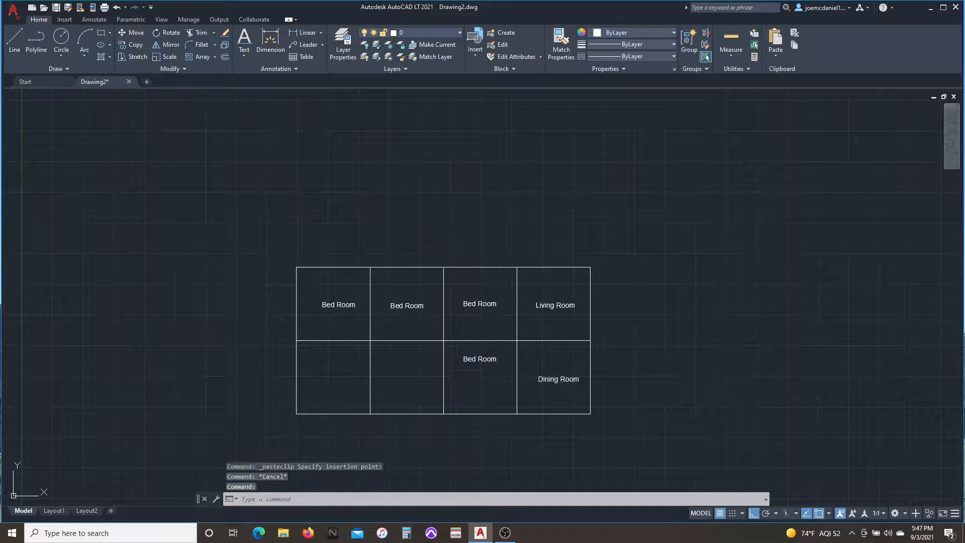
text(Bath Room)
key(Return)
key(Escape)
Paste another label below "Bath Room" in the same room and change it to "Utility Room".
key(ctrl+v)
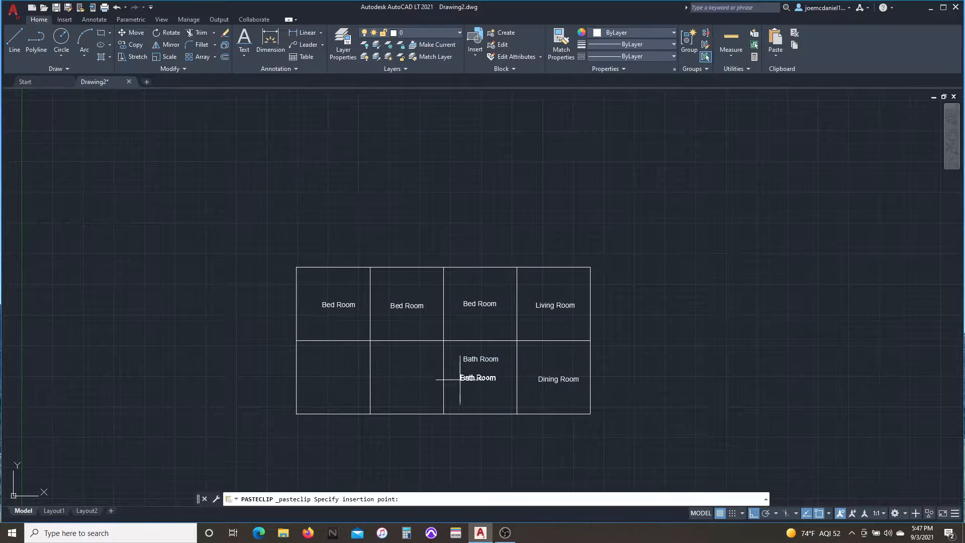
click(463, 392)
double_click(477, 389)
click(476, 390)
key(BackSpace)
key(BackSpace)
key(BackSpace)
text(Utility)
key(Return)
key(Escape)
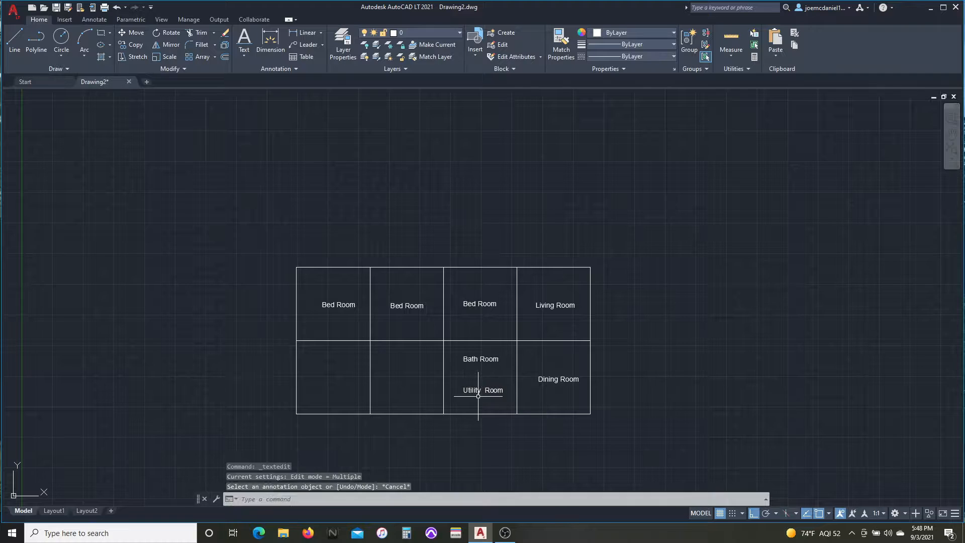
Draw a horizontal line between the Bath Room and Utility Room labels and trim it to the room's side walls.
text(l)
scroll(502, 385, up, 1)
click(535, 372)
click(375, 383)
text(tr)
click(399, 397)
click(377, 349)
click(535, 365)
click(529, 382)
key(Escape)
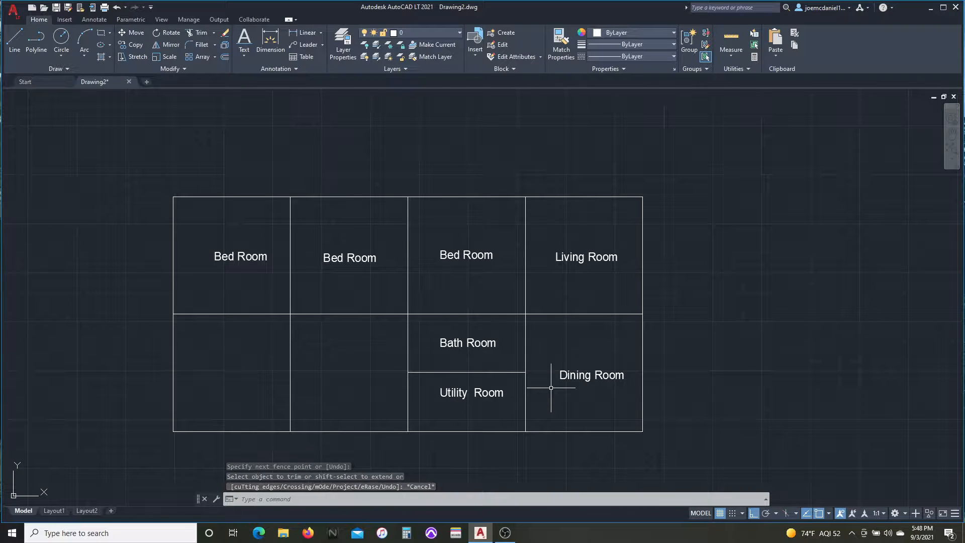
Copy the "Bath Room" label into the two empty lower-row rooms.
click(464, 345)
click(461, 347)
key(ctrl+c)
key(ctrl+v)
click(324, 373)
key(Escape)
click(323, 374)
key(Escape)
key(ctrl+v)
click(208, 369)
key(Escape)
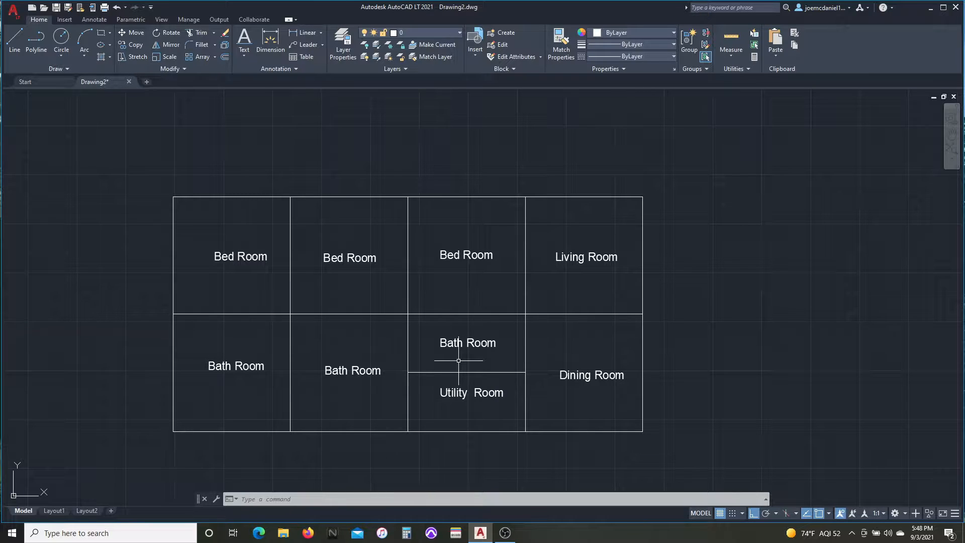
Change the label in the lower-left room to "Kitchen".
click(280, 360)
click(209, 350)
key(Escape)
text(Kitchen)
key(Return)
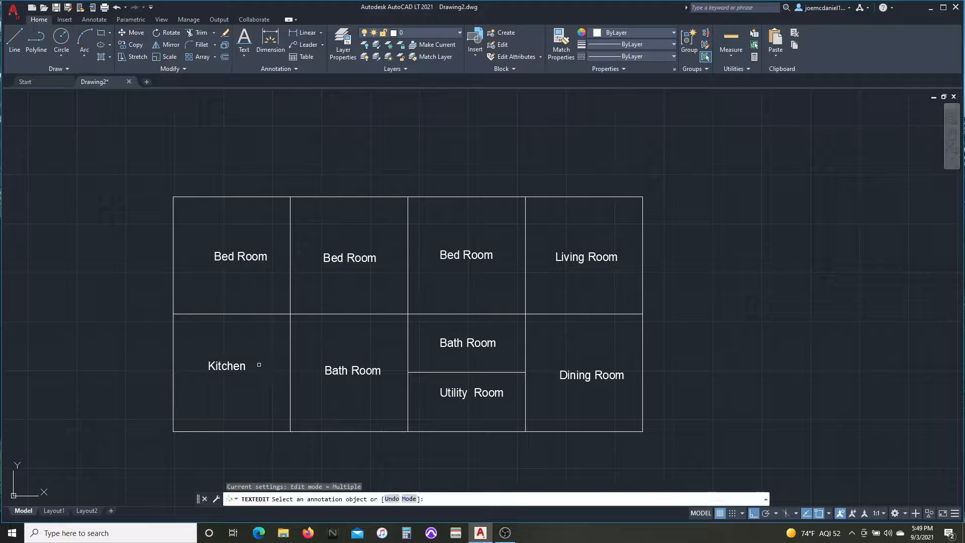
Add a linear dimension above the floor plan spanning the full width of its top edge.
click(173, 196)
click(642, 197)
click(407, 145)
key(Escape)
Change both arrowheads of the top dimension to architectural ticks in its properties.
click(382, 160)
click(363, 131)
right_click(364, 132)
click(394, 399)
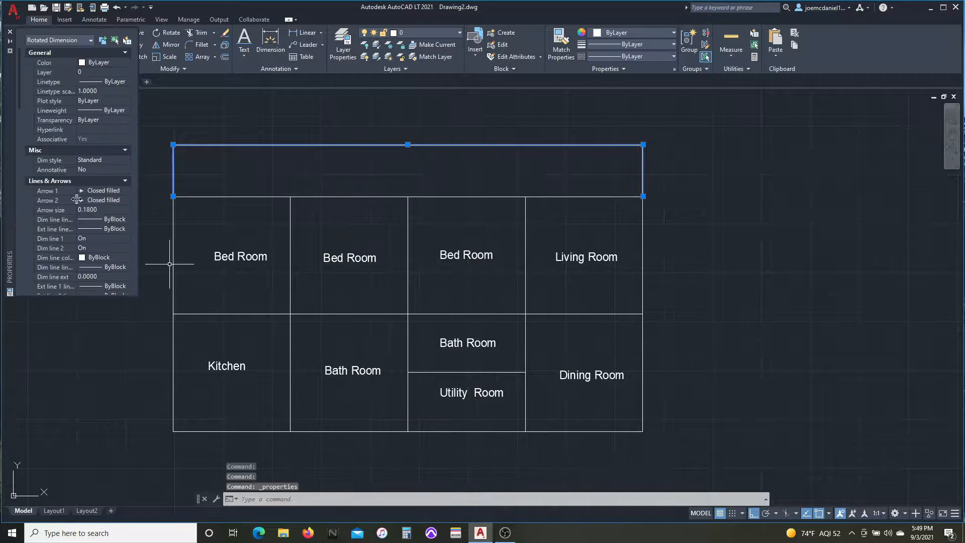
click(125, 200)
click(99, 249)
click(125, 190)
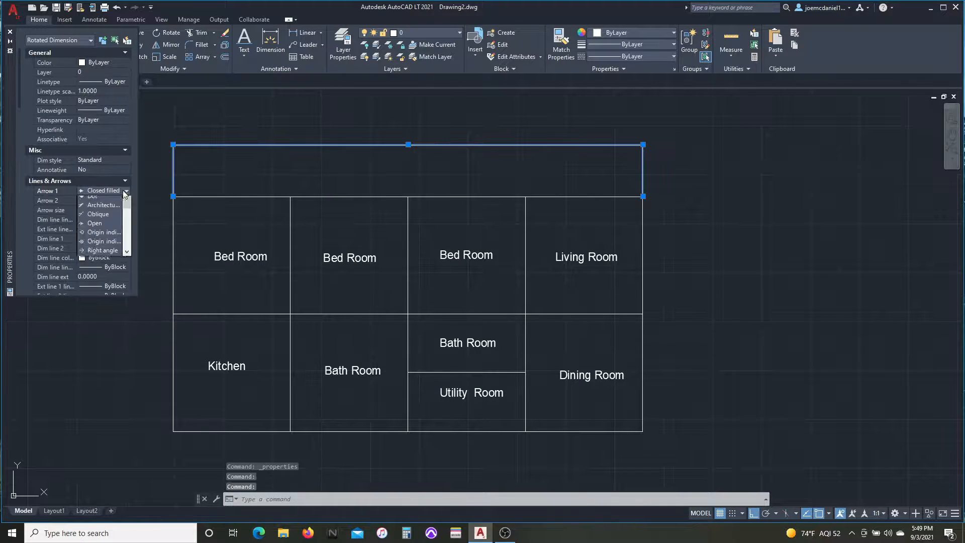
click(99, 239)
Set the top dimension's arrow size, dimension line extension, extension line extension and extension line offset to 1.
click(198, 185)
text(1)
key(Return)
scroll(104, 228, down, 3)
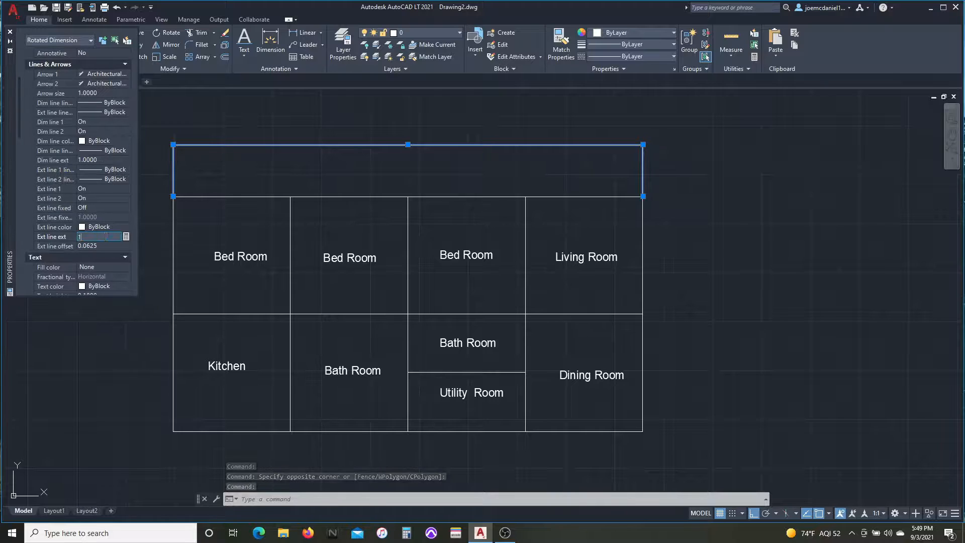
scroll(103, 228, down, 6)
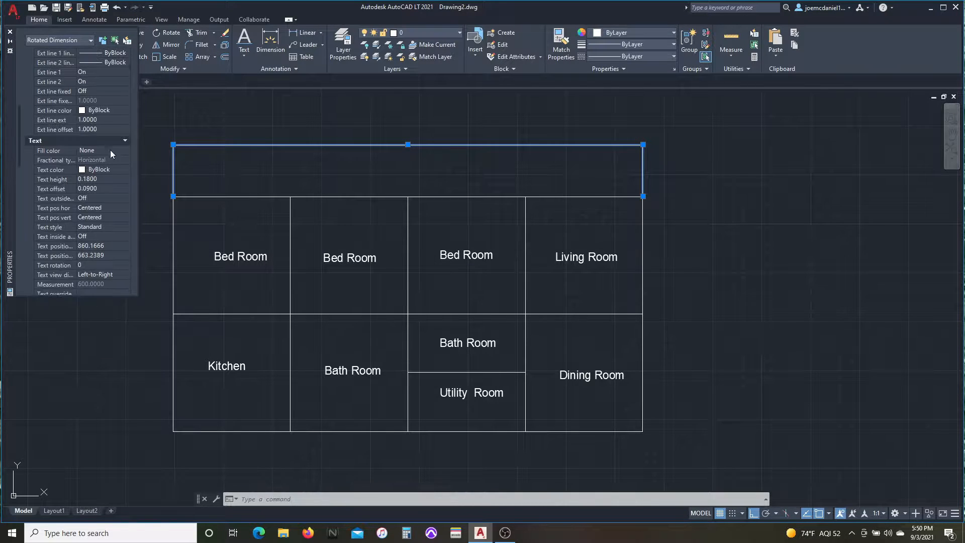
Set the top dimension's extension line extension and extension line offset to 5.
click(377, 127)
key(Escape)
key(Escape)
scroll(403, 161, up, 1)
click(403, 161)
click(383, 126)
scroll(82, 229, down, 5)
click(98, 226)
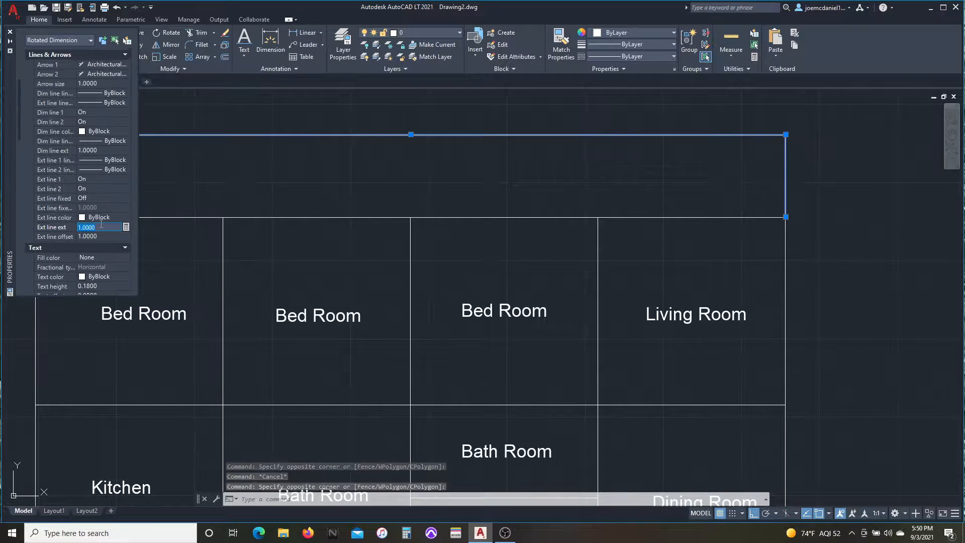
text(5)
click(101, 233)
text(5.0)
key(Return)
scroll(301, 158, down, 2)
key(Escape)
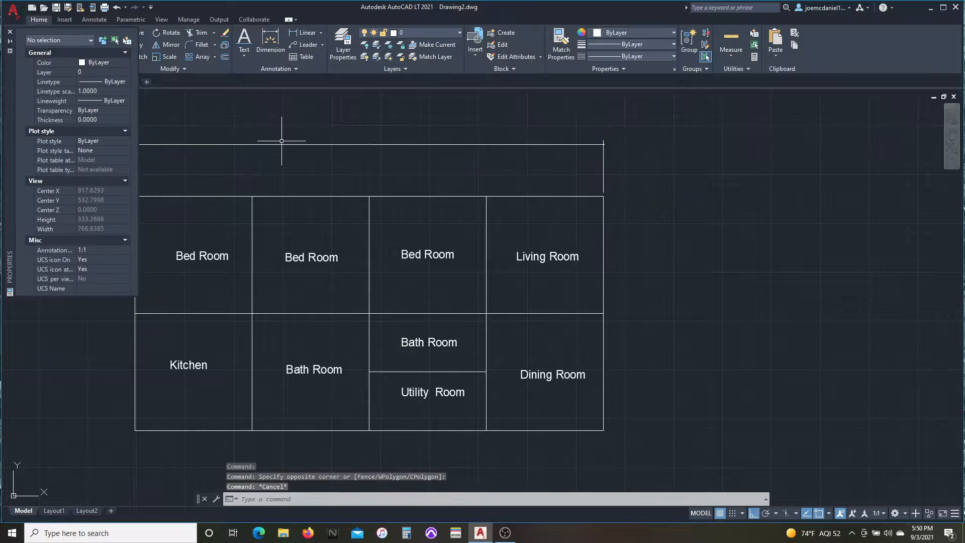
Set the top dimension's text fill color to White and its text height to 5.
scroll(232, 144, down, 5)
click(267, 144)
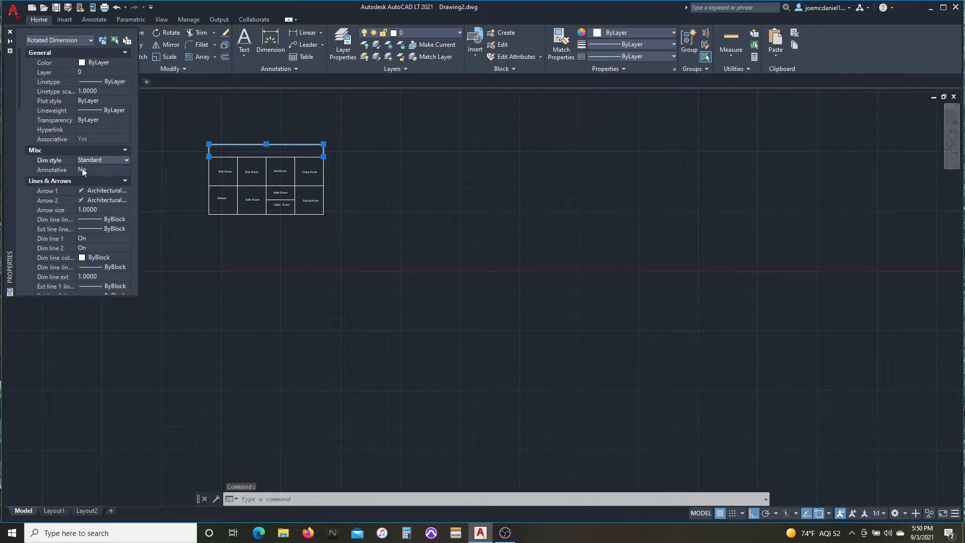
scroll(91, 228, down, 5)
click(115, 141)
click(93, 205)
text(2)
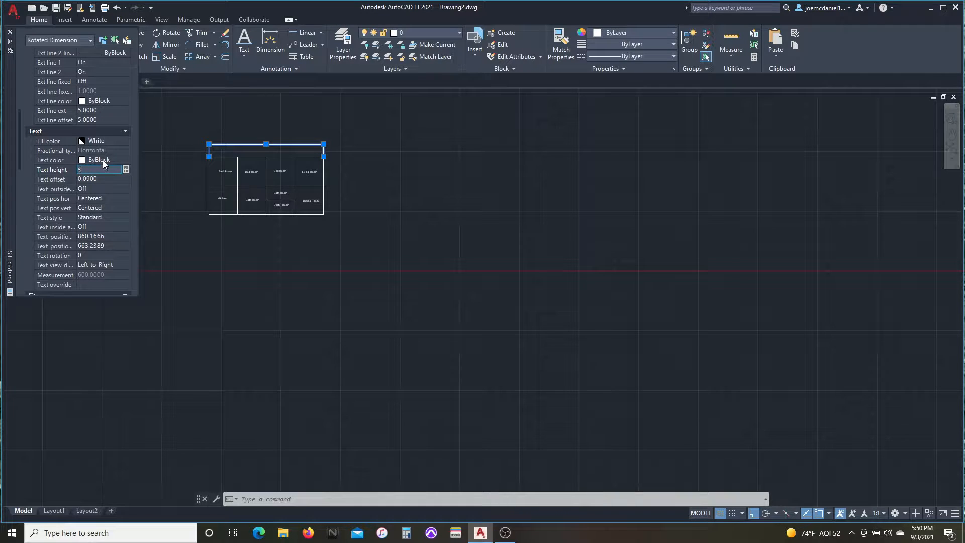
middle_drag(237, 125, 135, 182)
key(Escape)
key(Escape)
click(10, 32)
Reopen the top dimension's properties and set its text fill color to None.
scroll(166, 200, up, 7)
double_click(224, 251)
key(Escape)
key(Escape)
scroll(245, 328, down, 2)
click(246, 322)
click(237, 282)
right_click(236, 281)
click(271, 272)
scroll(101, 80, down, 6)
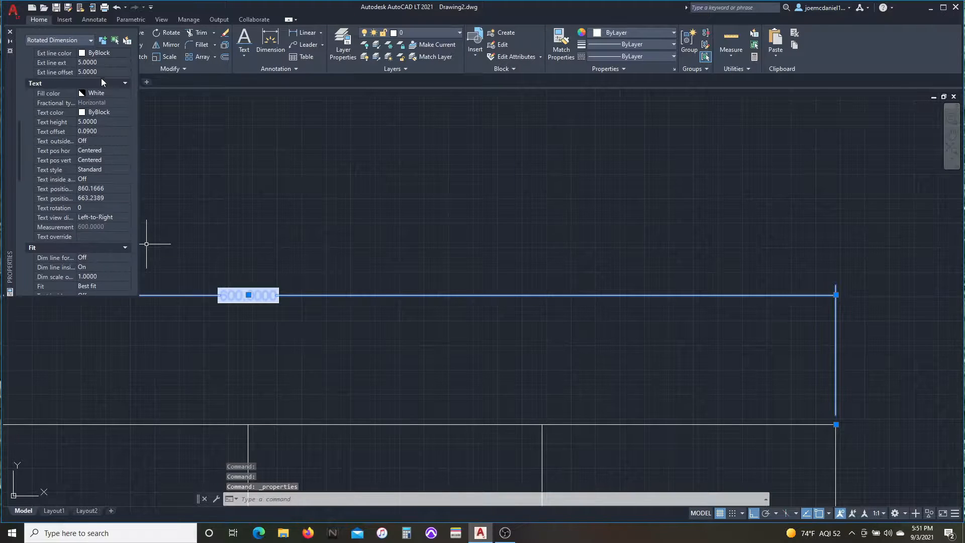
Set the top dimension's primary units to Architectural with whole-number precision.
scroll(93, 212, down, 6)
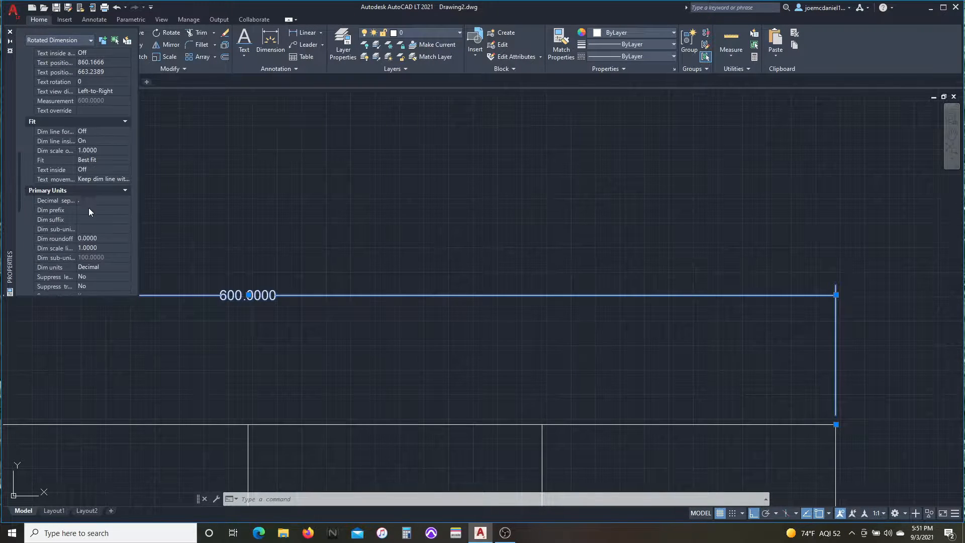
click(127, 210)
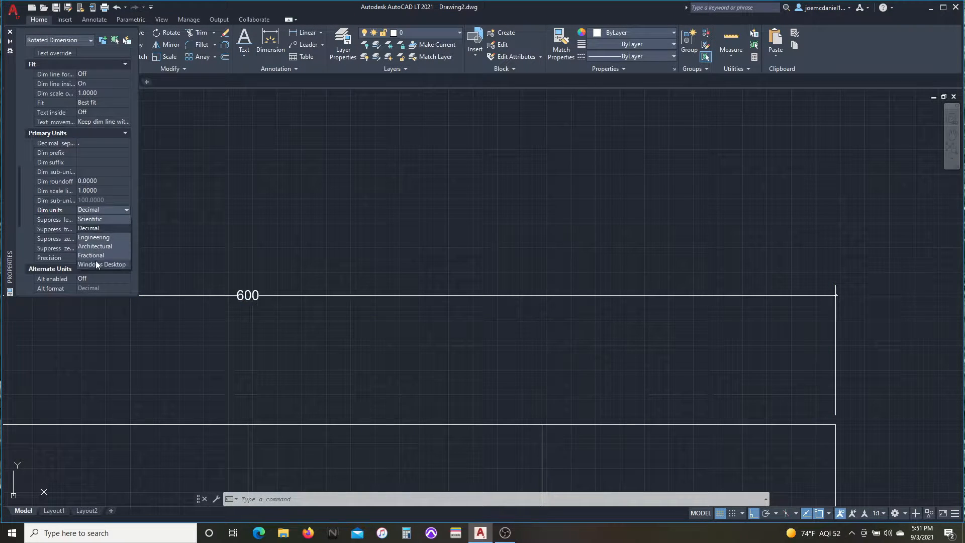
click(95, 246)
Change the top dimension's vertical text position to place the text above the line, and close its properties.
scroll(108, 226, up, 6)
click(105, 207)
click(103, 208)
click(101, 217)
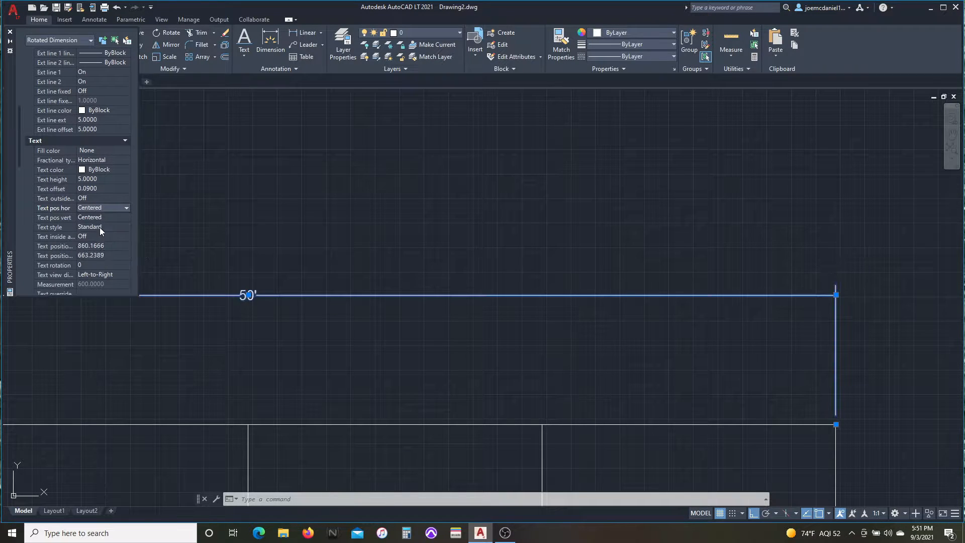
click(113, 217)
click(98, 236)
key(Escape)
scroll(225, 221, down, 2)
click(10, 31)
scroll(233, 245, down, 6)
text(sa)
key(Escape)
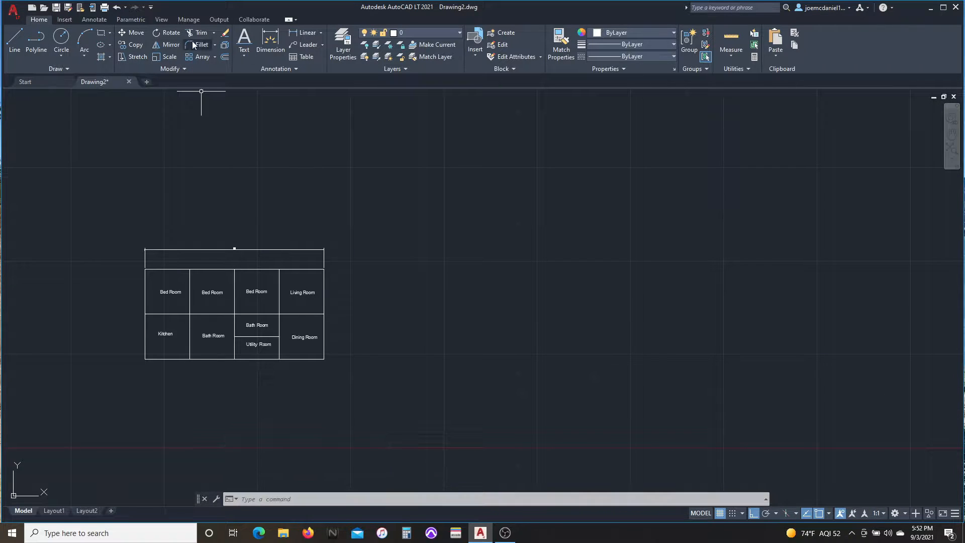
Dimension the full height of the plan's right side and match its properties to the top dimension.
click(269, 49)
scroll(340, 350, up, 5)
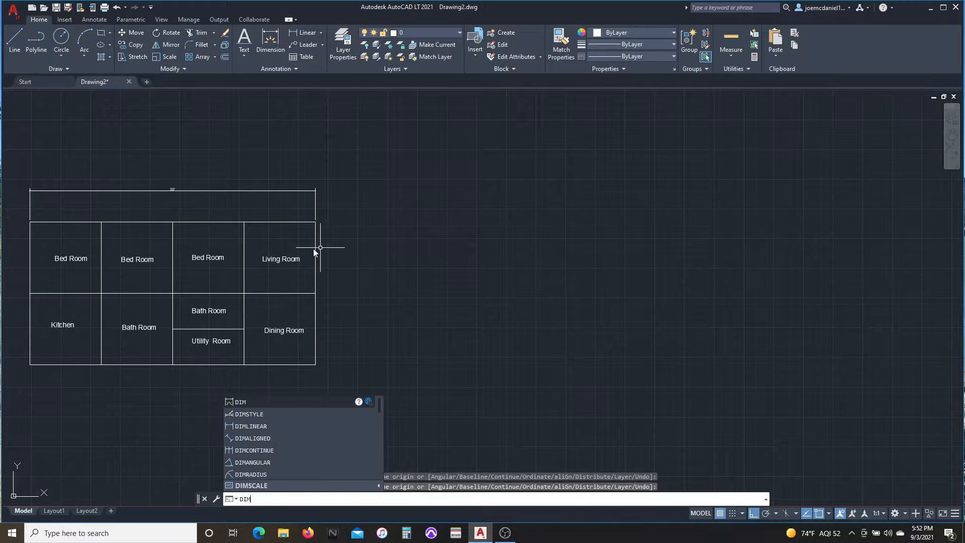
click(315, 222)
click(324, 291)
text(ma)
key(Return)
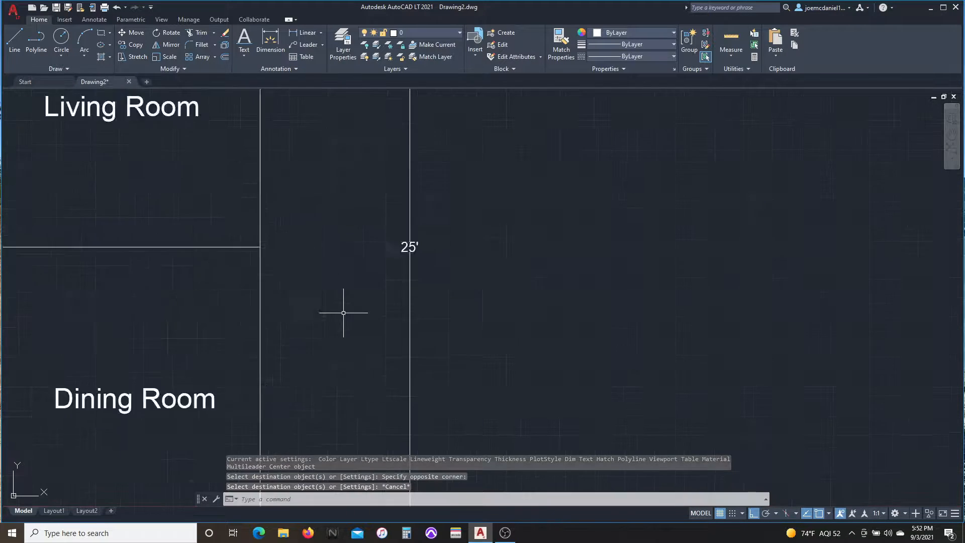
scroll(344, 312, down, 10)
scroll(474, 295, down, 1)
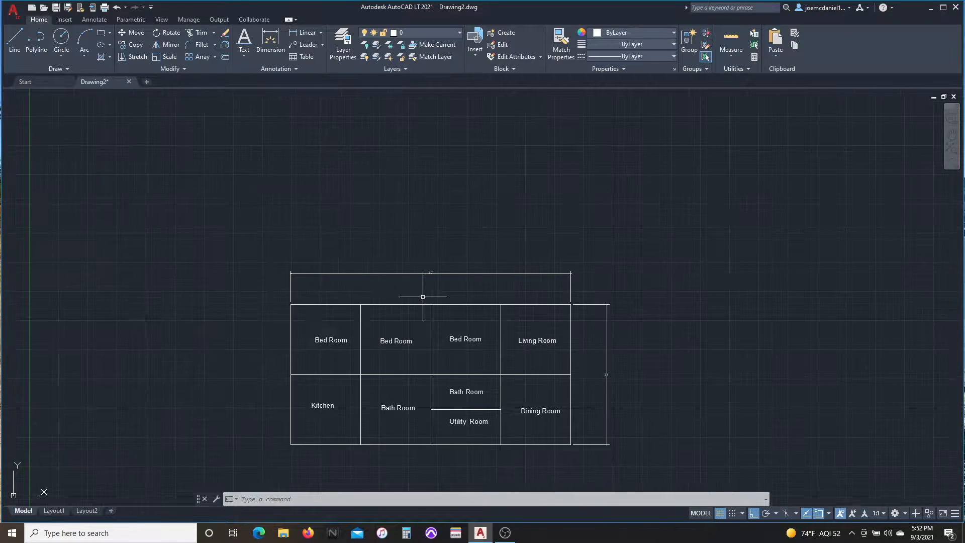
scroll(501, 335, up, 4)
scroll(889, 480, down, 8)
middle_drag(880, 487, 721, 321)
scroll(712, 312, up, 4)
middle_drag(616, 358, 491, 358)
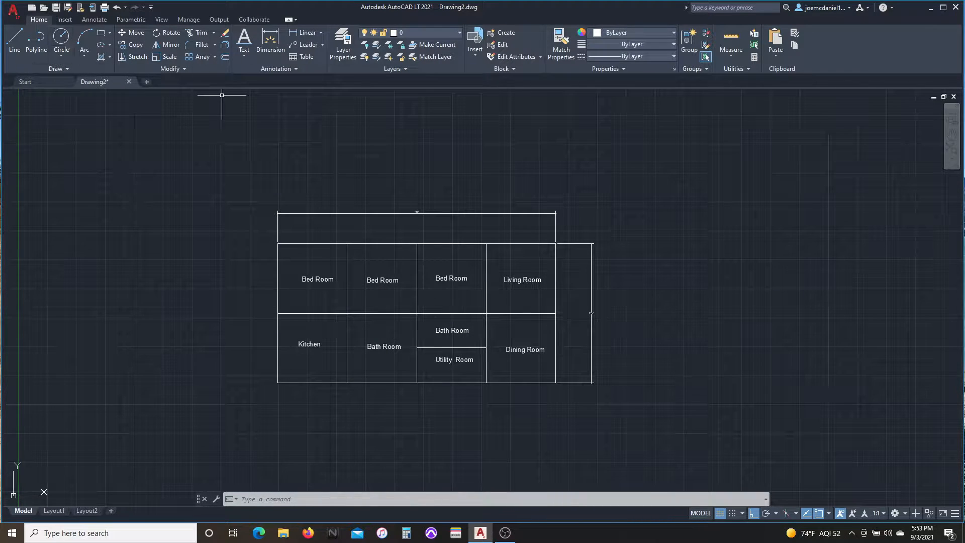
Draw a short vertical line up from the lower-left Bath Room's bottom wall and copy it 36 units sideways.
click(15, 41)
scroll(387, 380, up, 2)
click(381, 384)
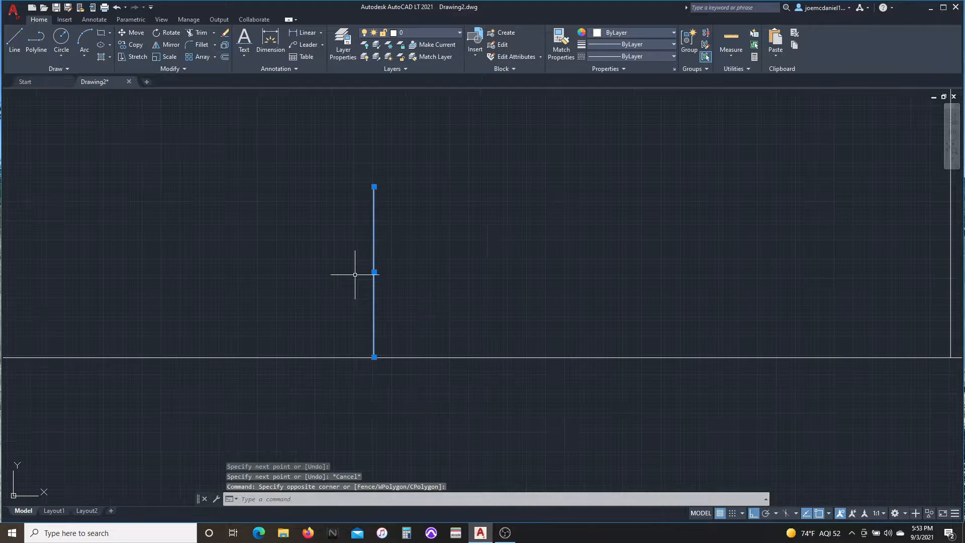
text(c)
text(36)
key(Return)
Draw a horizontal line across the two vertical lines and move the door opening to the middle of the Bath Room's bottom wall.
scroll(549, 293, down, 2)
key(Return)
text(l)
key(Return)
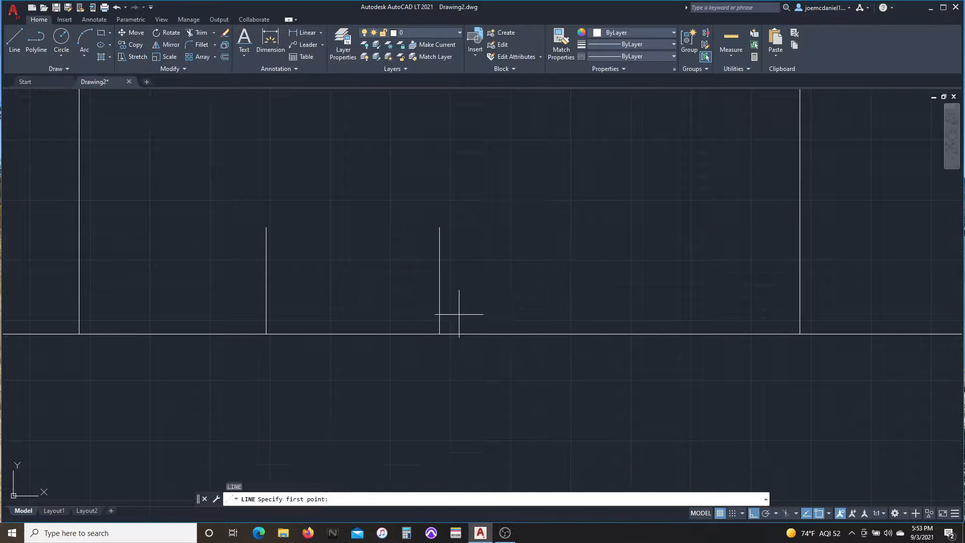
click(458, 267)
click(237, 263)
key(Escape)
click(237, 262)
click(465, 350)
text(m)
key(Return)
click(431, 251)
key(Escape)
Erase the leftover line at the opening and draw the door leaf up from its upper-left corner, as tall as the opening is wide.
click(377, 305)
click(341, 303)
key(Delete)
text(l)
key(Return)
click(353, 314)
key(Escape)
Try a Start, Center, End arc from the door leaf's top to the opening's right corner, and undo it.
text(a)
key(Return)
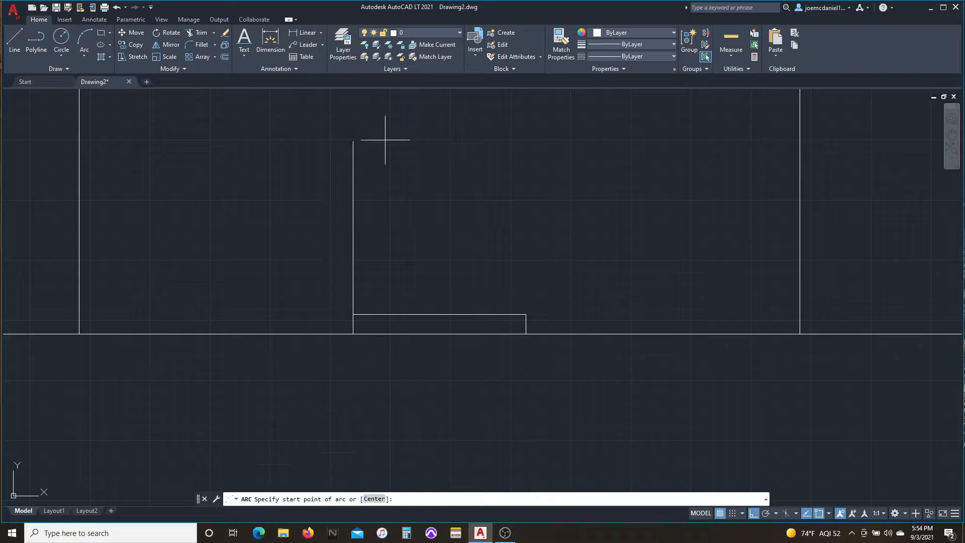
key(Escape)
click(84, 55)
click(112, 100)
click(353, 141)
click(472, 208)
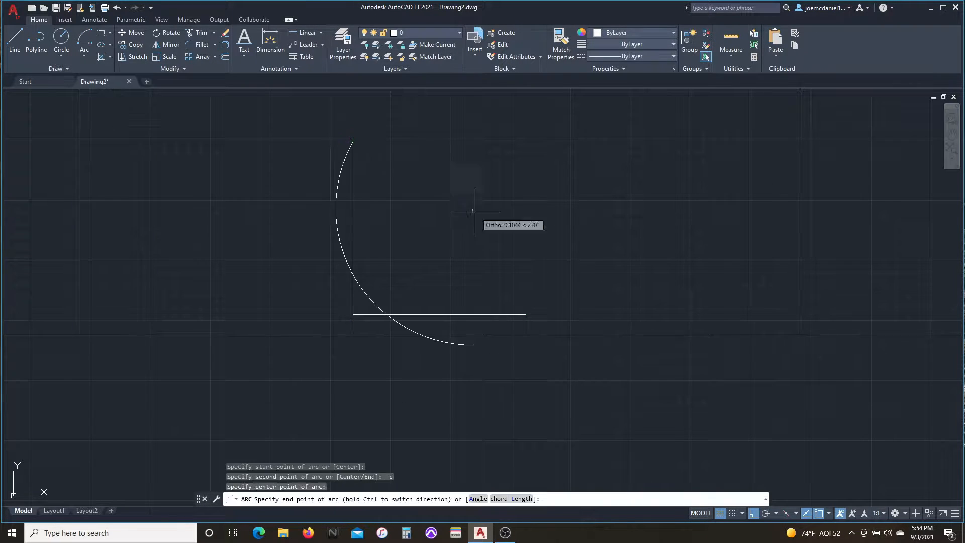
click(525, 314)
key(Escape)
key(ctrl+z)
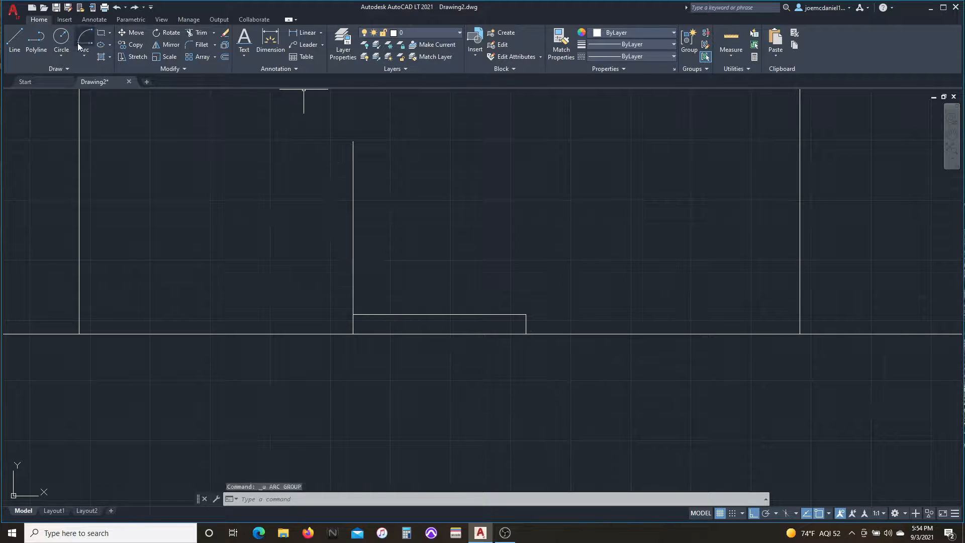
Try the Start, Center, Angle and Start, Center, Length arc methods from the top of the door leaf.
click(84, 55)
click(113, 115)
click(352, 142)
click(467, 188)
key(Escape)
click(87, 55)
click(113, 136)
click(352, 141)
click(441, 209)
key(Escape)
Try the Start, End, Angle and Start, End, Radius arc methods for the door swing, with Ortho off for the radius.
click(85, 55)
click(114, 158)
click(353, 141)
click(435, 203)
click(85, 57)
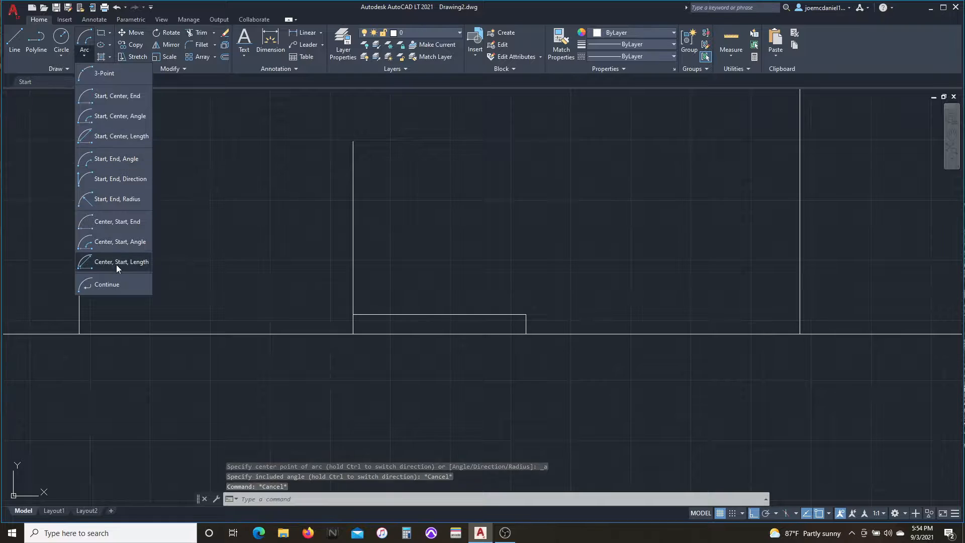
click(113, 241)
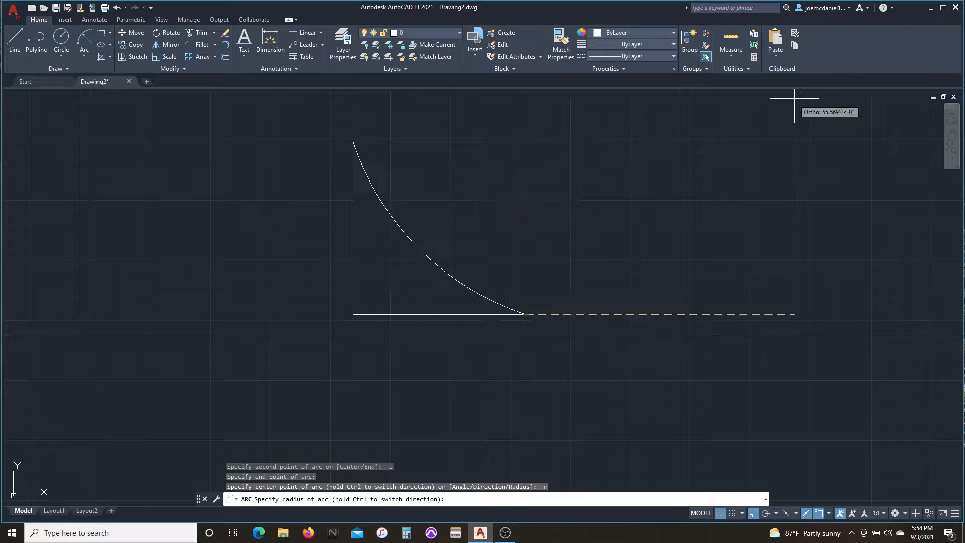
key(F8)
scroll(141, 432, down, 4)
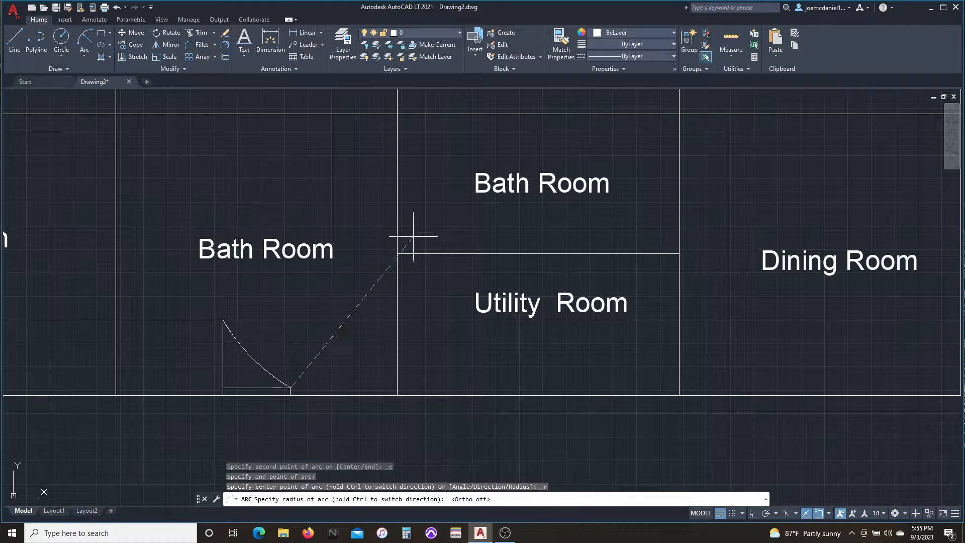
key(Escape)
Try to draw the door swing again with a Start, End, Radius arc and a 3-point arc through the leaf's ends.
click(84, 54)
click(113, 198)
scroll(194, 407, up, 2)
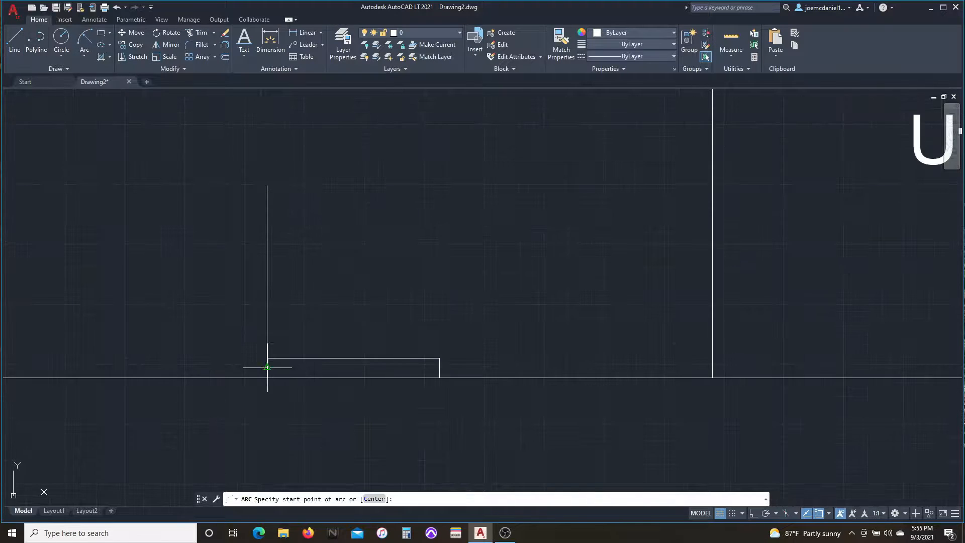
key(Escape)
click(84, 55)
click(118, 198)
click(267, 357)
key(Escape)
key(Escape)
key(Return)
click(267, 186)
click(267, 358)
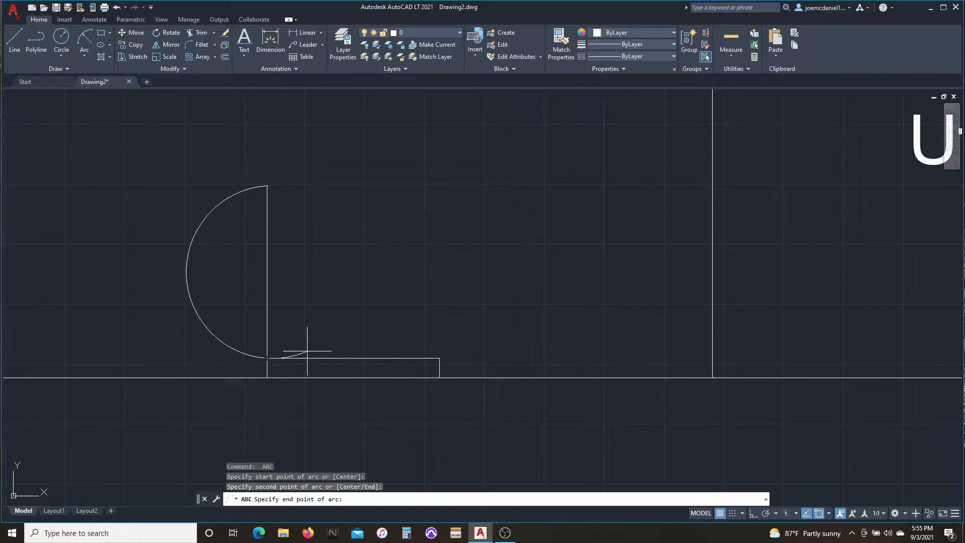
click(385, 318)
key(Escape)
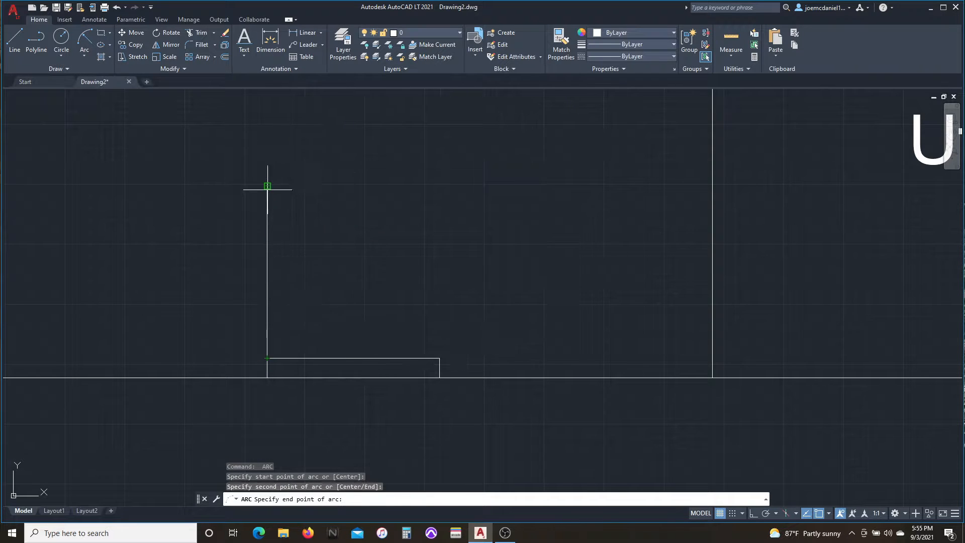
Draw a circle centred on the door's hinge corner and trim it to a quarter-circle swing between the leaf and the opening.
text(c)
key(Return)
click(90, 357)
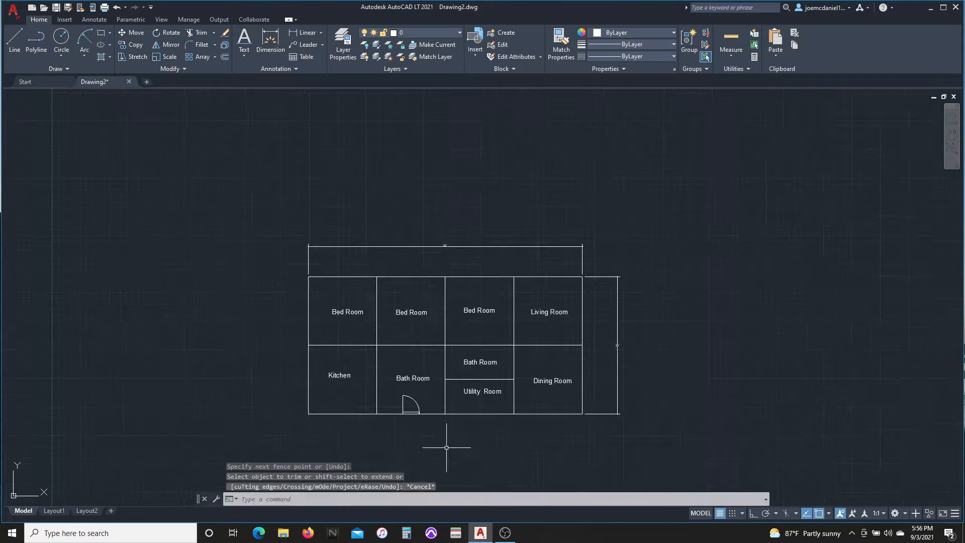
Erase the entire floor plan, including the room labels, door and dimensions.
scroll(446, 447, up, 3)
scroll(310, 303, down, 3)
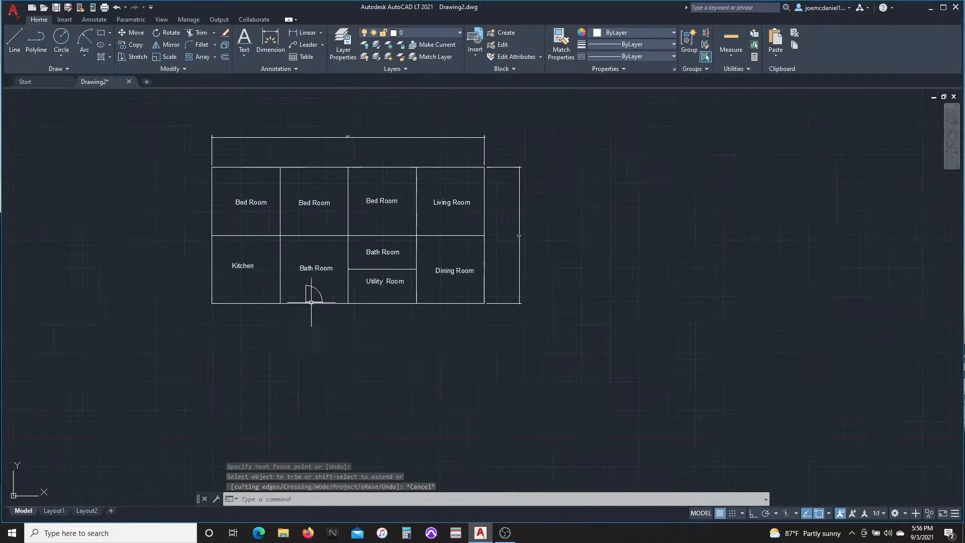
middle_drag(301, 279, 323, 362)
click(594, 421)
click(2, 97)
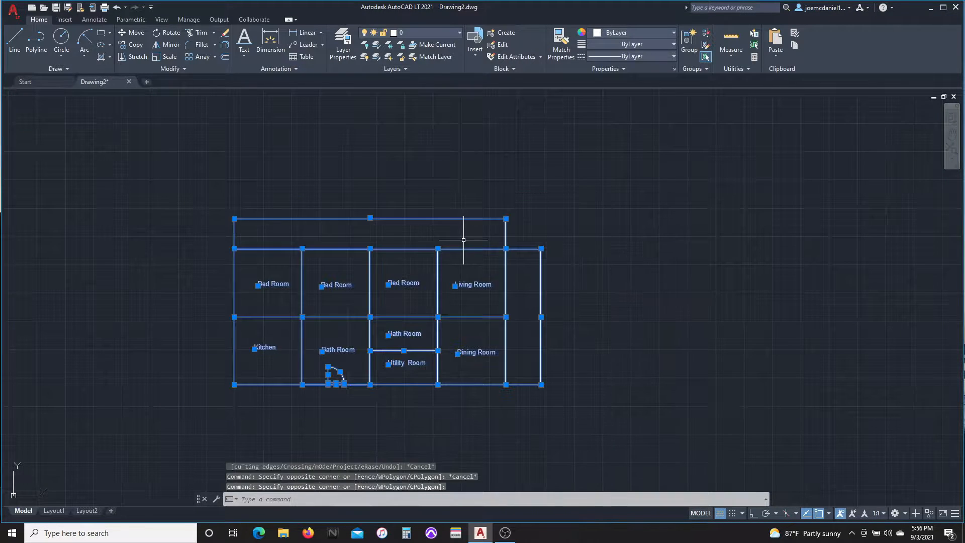
key(Delete)
Draw a rectangular room outline 144 units wide and 240 units high with Ortho lines.
click(23, 46)
text(144)
key(Return)
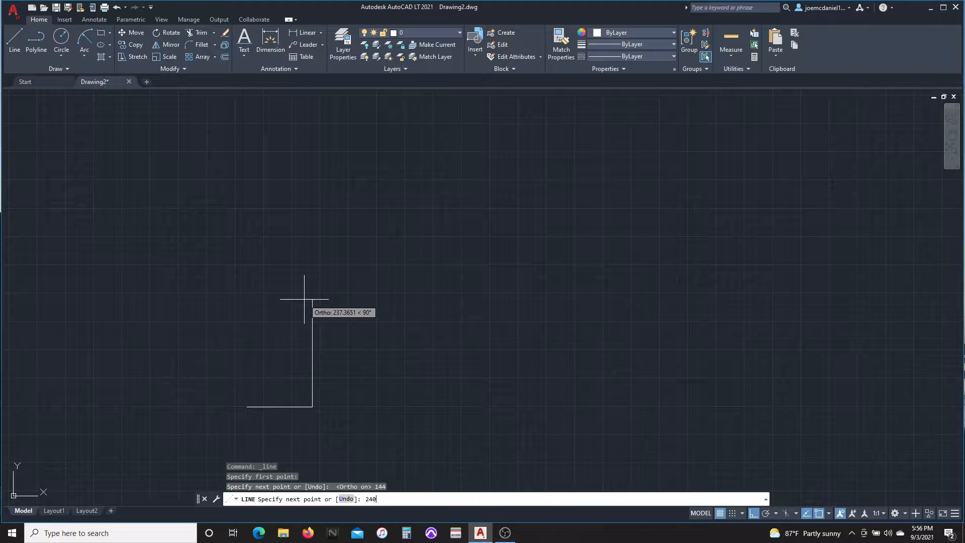
key(Return)
Try to outline an upper room with a 144-unit line from the rectangle's upper-left corner and a horizontal segment, and undo it.
key(Return)
click(247, 298)
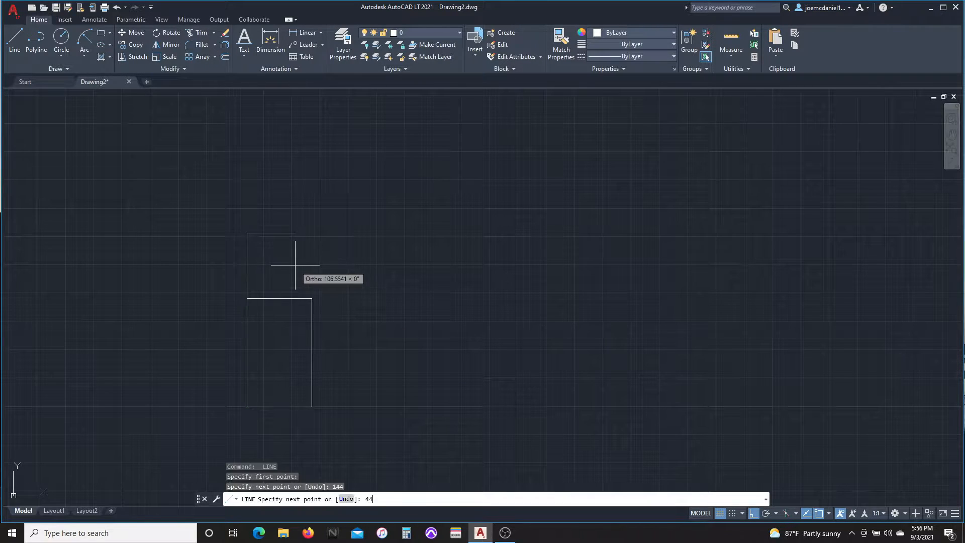
key(Return)
key(Escape)
click(116, 8)
Draw a 144-unit vertical line up from the rectangle's upper-left corner.
text(l)
key(Return)
click(246, 298)
text(144)
key(Return)
key(Escape)
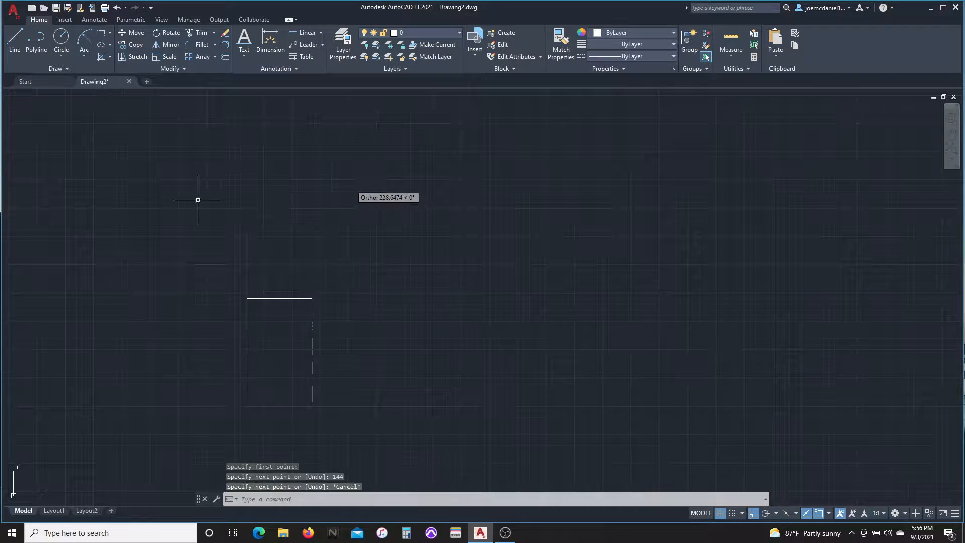
Draw the top and right sides of the upper room to close it above the rectangle.
key(Return)
click(247, 232)
key(Return)
click(313, 298)
key(Escape)
key(Return)
click(312, 232)
click(312, 227)
key(Escape)
key(Escape)
Trim the line end that overshoots the upper room's top-right corner.
scroll(321, 376, up, 1)
text(tr)
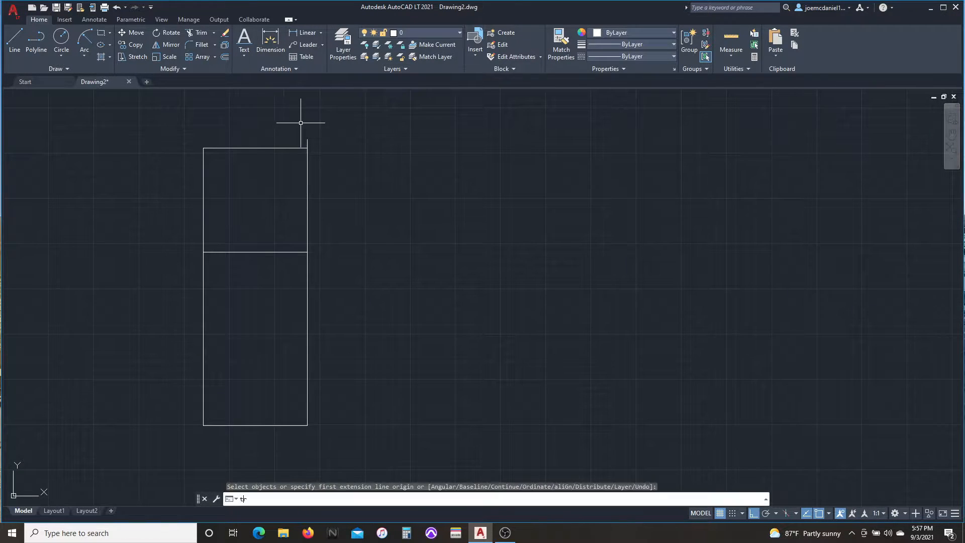
key(Return)
click(307, 143)
key(Escape)
key(Escape)
Dimension the full height of the two rooms along their right side.
click(272, 43)
click(308, 148)
click(307, 426)
click(371, 301)
Open the height dimension's properties and set both arrowheads to the Architectural tick.
scroll(372, 279, up, 5)
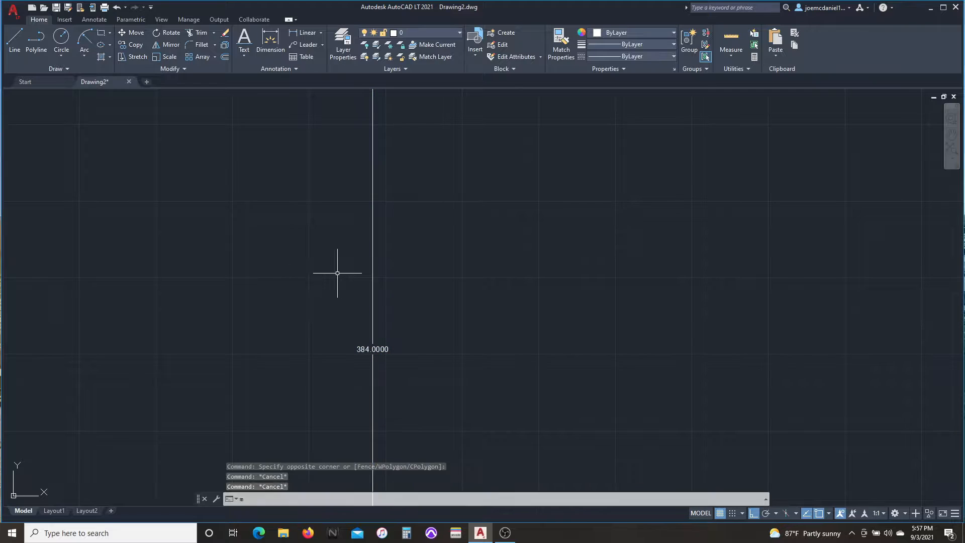
key(Escape)
click(359, 327)
key(Escape)
click(372, 350)
key(ctrl+1)
click(111, 191)
click(94, 237)
click(117, 200)
click(126, 200)
click(97, 246)
click(101, 200)
click(97, 245)
Set the height dimension's arrow size, extension line extension and extension line offset to 5.
click(103, 210)
text(5)
key(Return)
scroll(102, 221, down, 2)
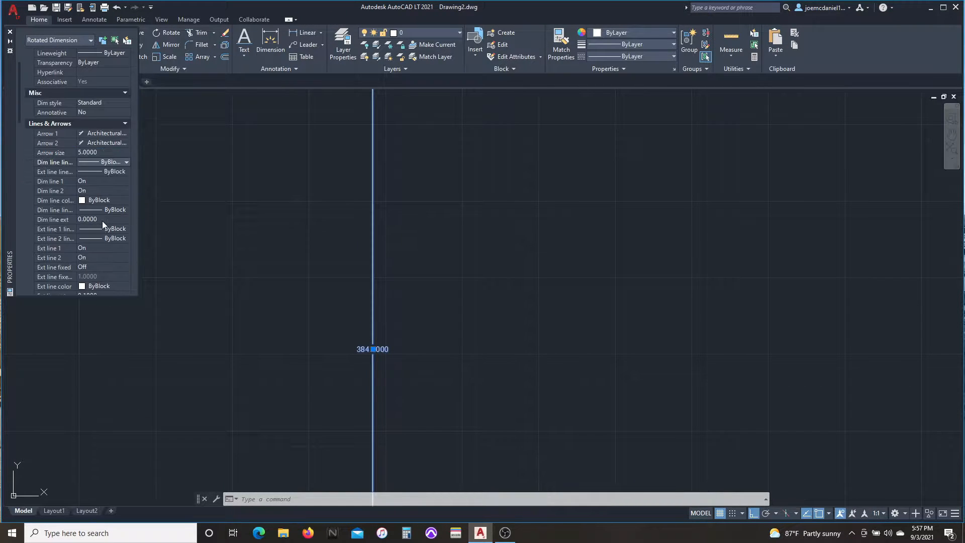
scroll(100, 221, down, 8)
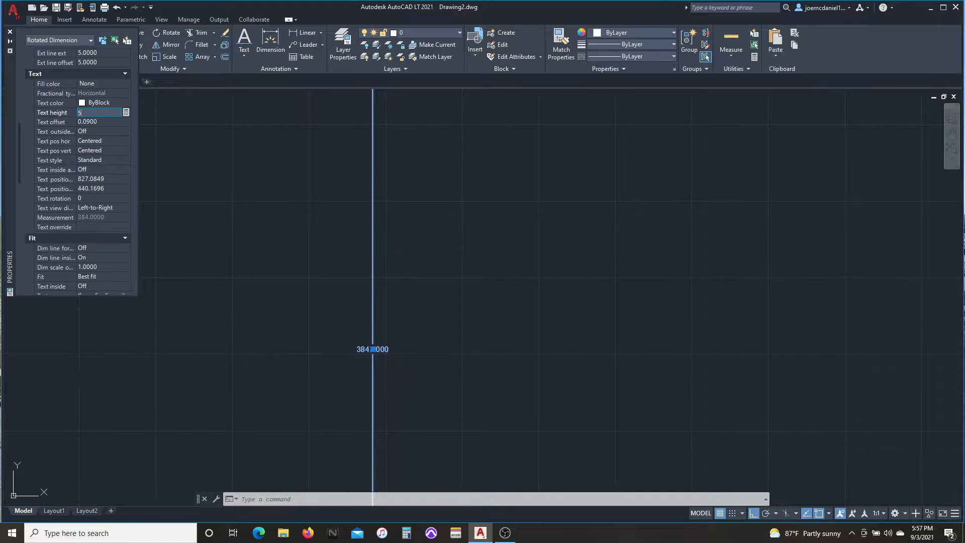
Try a text height of 5 on the height dimension, and undo it.
key(Return)
key(ctrl+z)
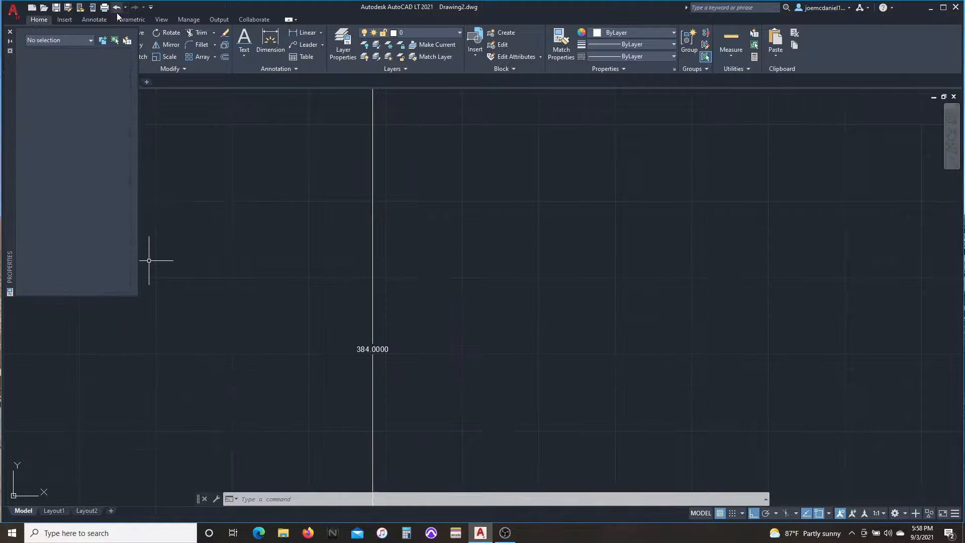
Set the height dimension's primary units to Architectural and close its properties.
scroll(98, 182, down, 5)
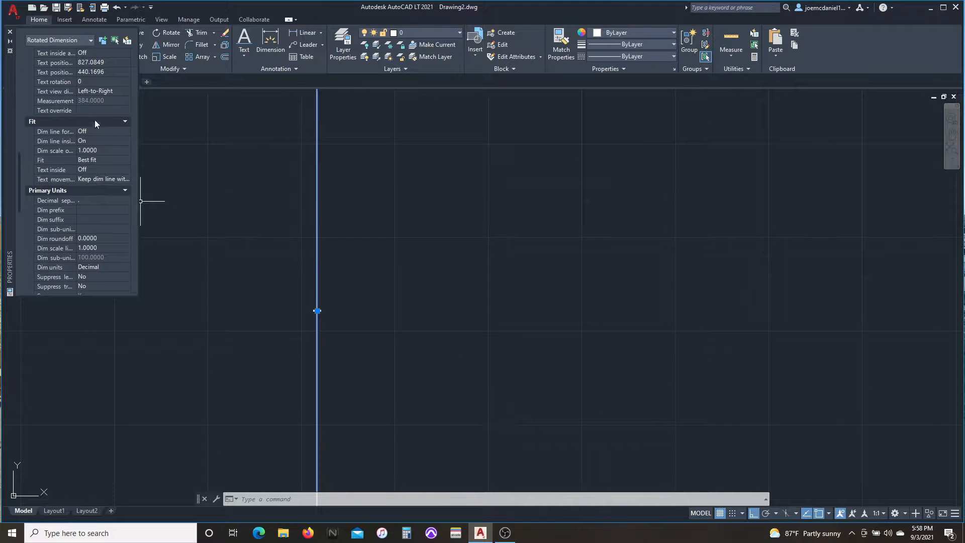
scroll(106, 209, down, 4)
scroll(61, 151, up, 4)
scroll(304, 310, up, 6)
key(Escape)
click(10, 32)
Reopen the height dimension's properties and set its text height to 1.
scroll(362, 284, down, 3)
click(358, 293)
right_click(358, 293)
click(383, 275)
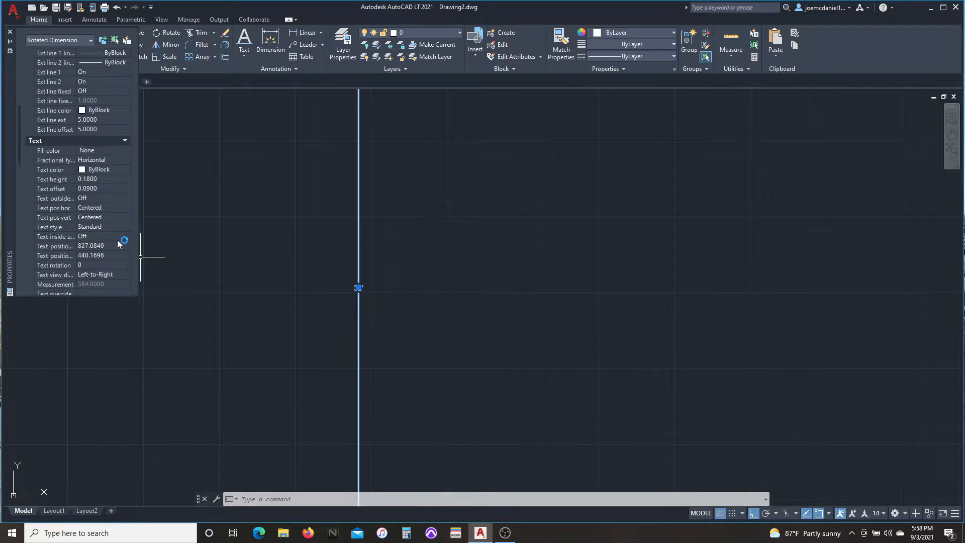
text(12)
key(Return)
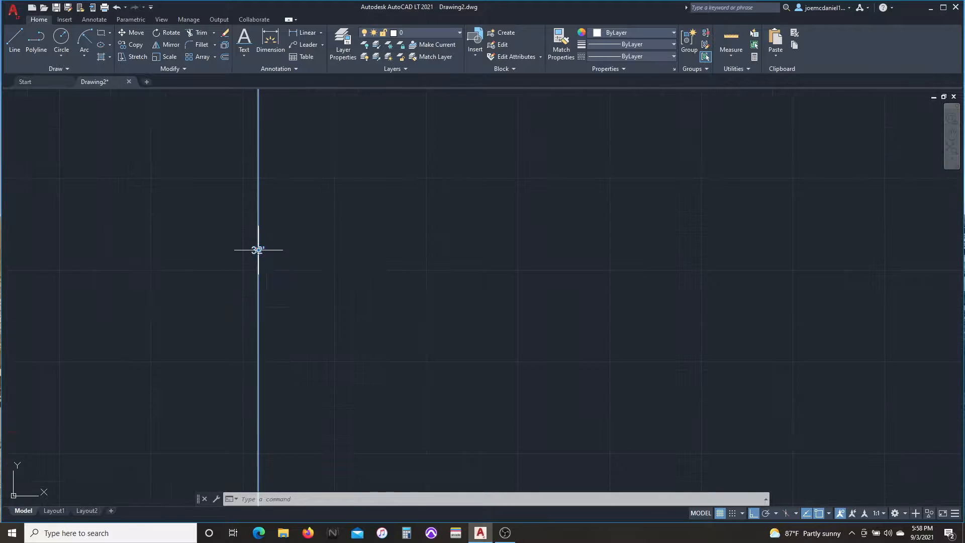
Enter a larger text height in the height dimension's properties.
click(258, 250)
key(Escape)
key(ctrl+1)
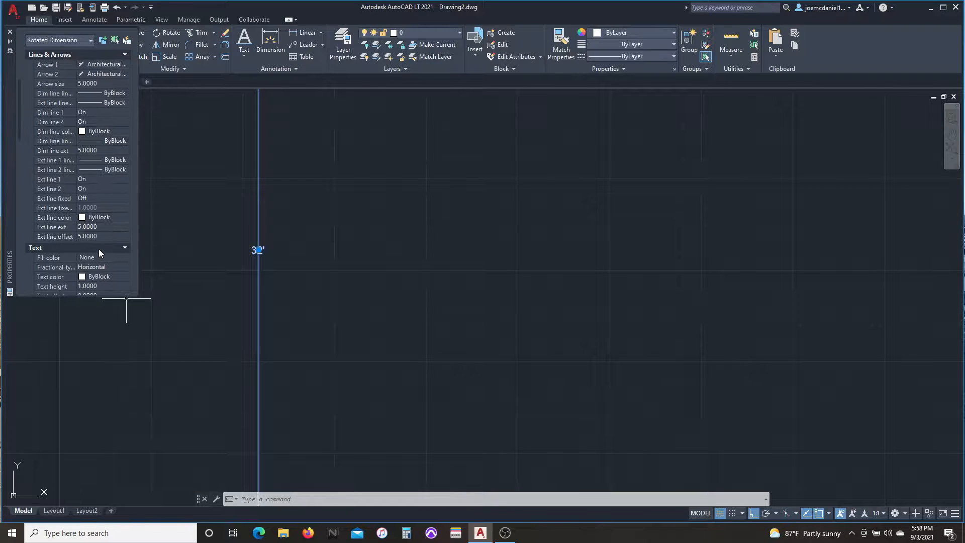
scroll(99, 248, down, 3)
click(104, 226)
text(12)
key(Return)
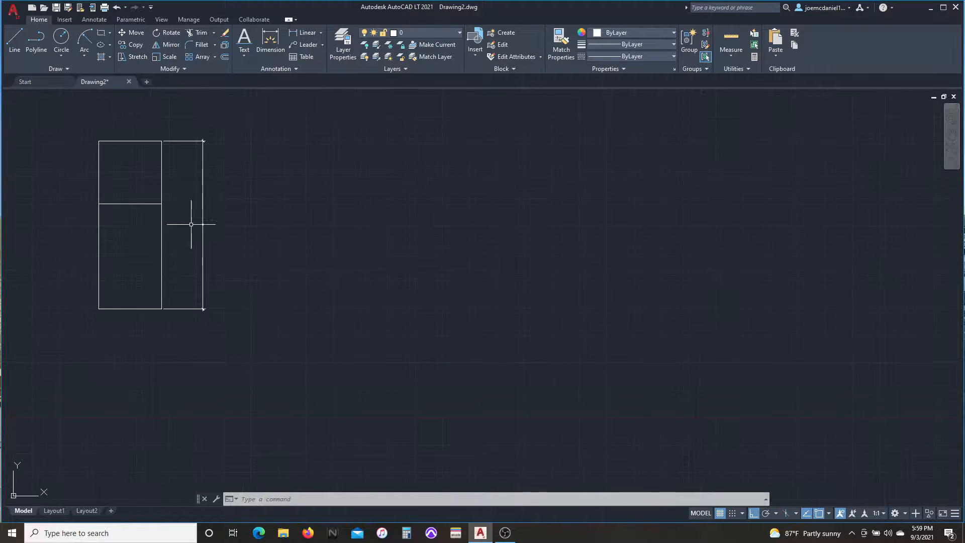
Reopen the height dimension's properties and set its text height to 3.
scroll(312, 243, up, 5)
click(274, 234)
click(275, 235)
right_click(274, 235)
click(308, 504)
click(95, 235)
text(1.5)
key(Return)
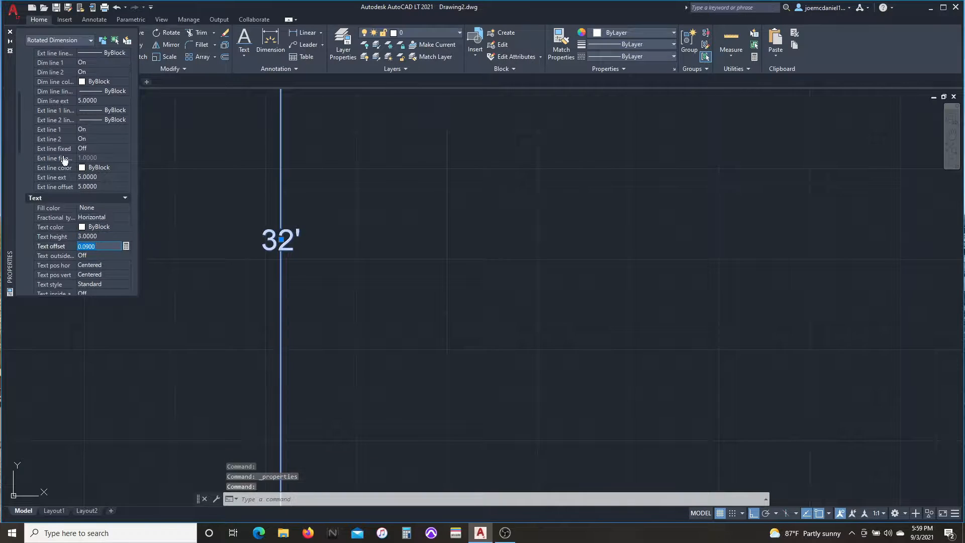
Close the height dimension's properties and deselect the dimension.
click(9, 32)
key(Escape)
scroll(297, 241, down, 5)
scroll(200, 242, up, 2)
text(a)
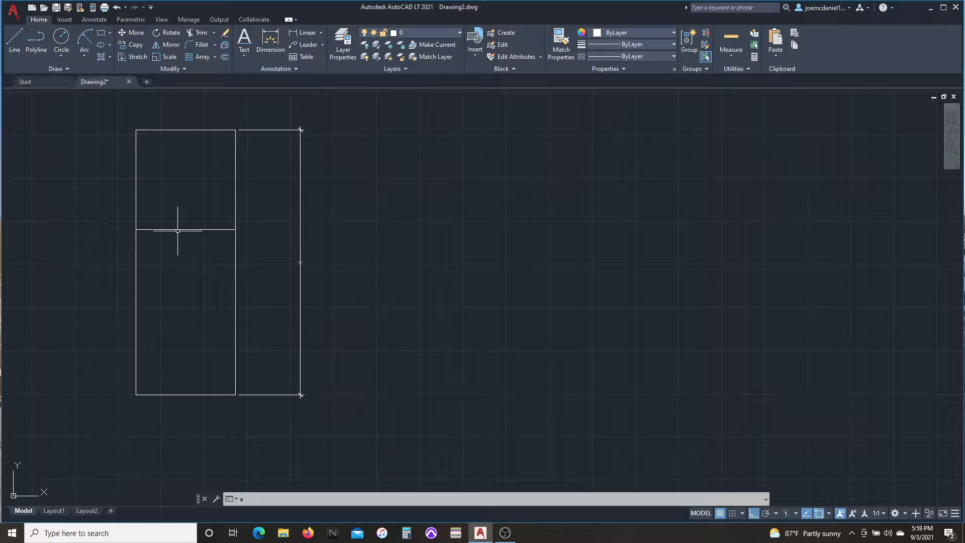
scroll(378, 106, down, 2)
scroll(298, 131, up, 2)
scroll(400, 239, down, 1)
key(Escape)
Move the height dimension from the right side of the rooms to their left side.
click(417, 224)
text(m)
key(Return)
click(488, 300)
click(356, 332)
key(Escape)
key(Escape)
scroll(294, 226, up, 2)
click(282, 233)
text(mi)
click(282, 233)
key(Escape)
Draw a vertical helper line between the height dimension and the left wall of the rooms.
text(l)
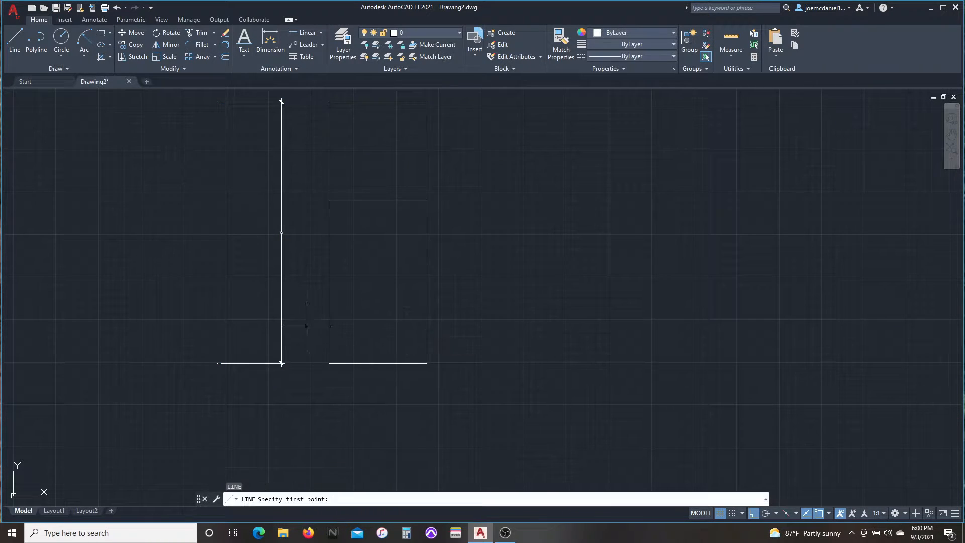
click(330, 368)
key(Escape)
Mirror the height dimension about the vertical helper line and erase the source object.
click(306, 297)
click(251, 265)
text(mi)
click(319, 233)
click(339, 316)
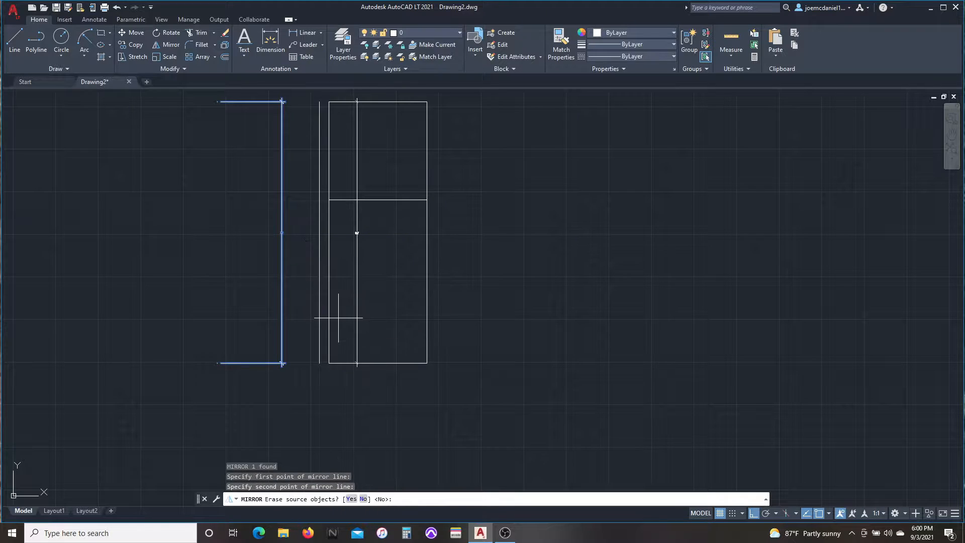
text(y)
key(Escape)
key(Escape)
Move the mirrored height dimension out to the left of the rooms and delete the vertical helper line.
click(401, 347)
click(348, 297)
text(m)
click(643, 370)
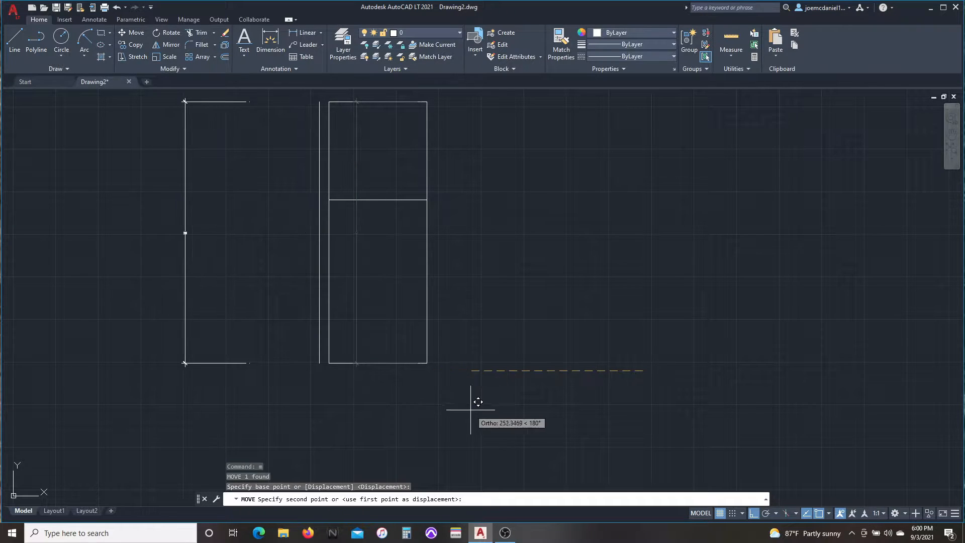
click(483, 402)
click(325, 342)
click(313, 320)
key(Delete)
click(229, 317)
click(133, 295)
text(m)
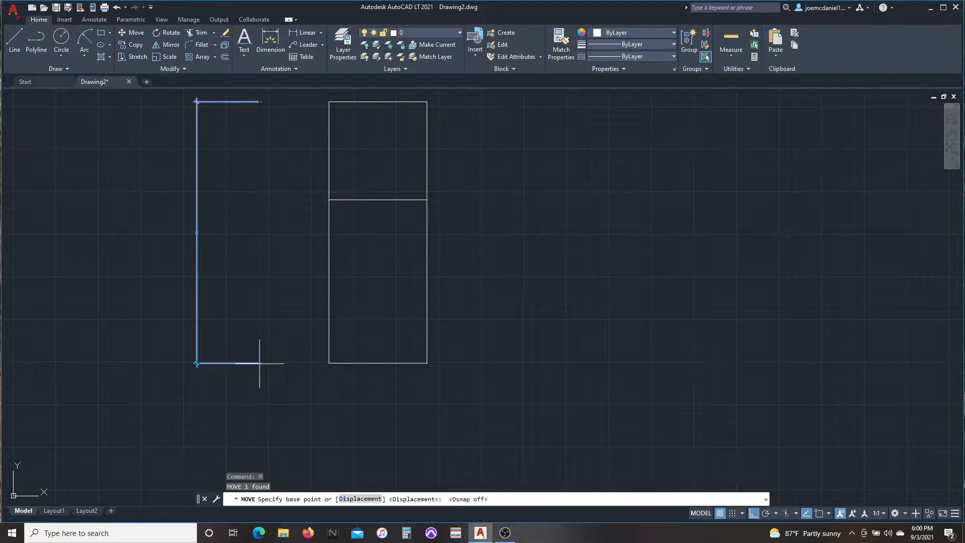
scroll(259, 363, down, 4)
key(Escape)
key(Escape)
scroll(277, 383, up, 2)
click(278, 383)
click(188, 178)
text(ex)
click(269, 403)
Move the height dimension horizontally so it sits close to the rooms' left wall.
click(268, 383)
click(161, 134)
text(m)
scroll(261, 365, up, 5)
key(F3)
click(279, 387)
click(379, 387)
scroll(479, 294, up, 5)
scroll(291, 201, down, 3)
click(15, 41)
scroll(235, 200, down, 1)
key(Escape)
scroll(252, 306, up, 1)
scroll(212, 282, down, 1)
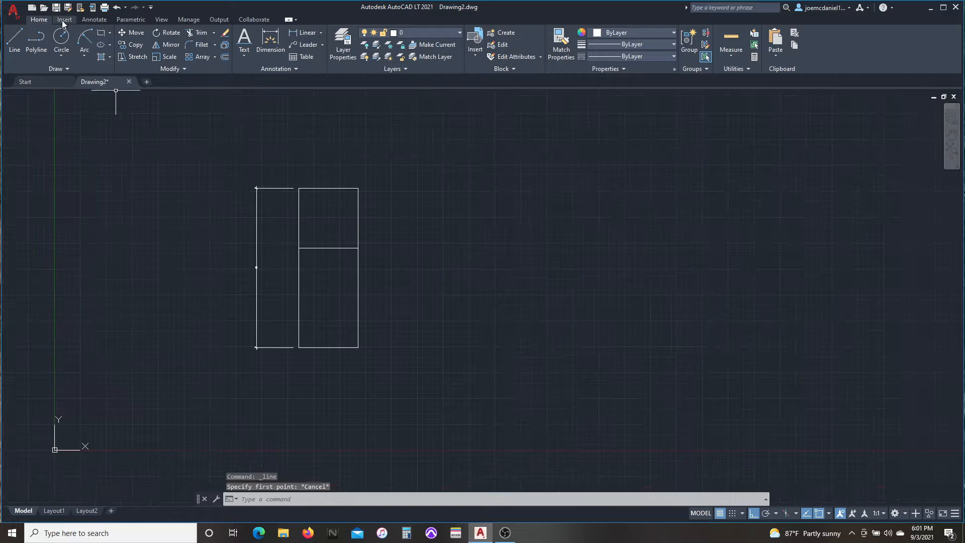
click(13, 44)
scroll(352, 342, up, 1)
scroll(393, 350, down, 3)
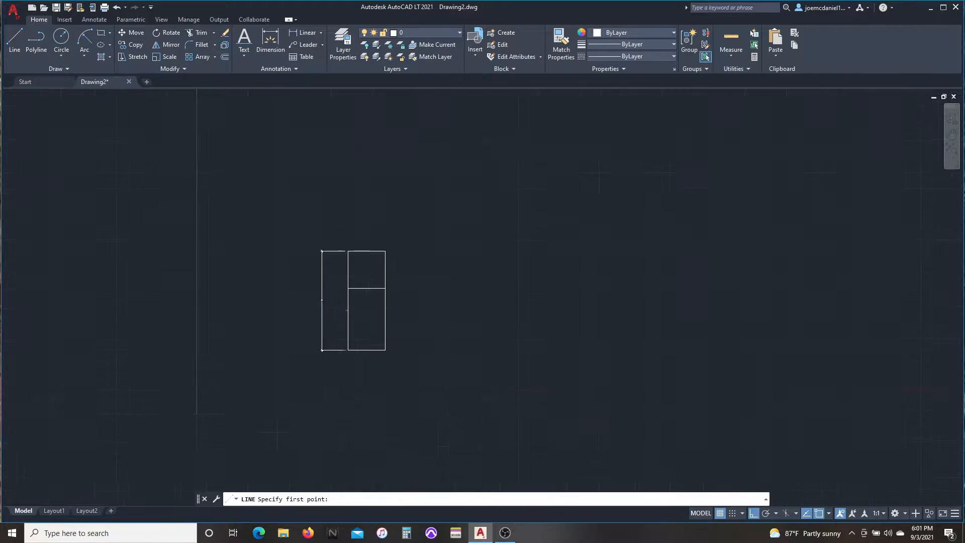
key(Escape)
Move the two rooms together with their height dimension a short distance, with Ortho off.
click(402, 363)
click(304, 201)
text(m)
key(Return)
scroll(302, 397, up, 5)
click(300, 392)
key(F8)
click(308, 368)
scroll(321, 375, down, 5)
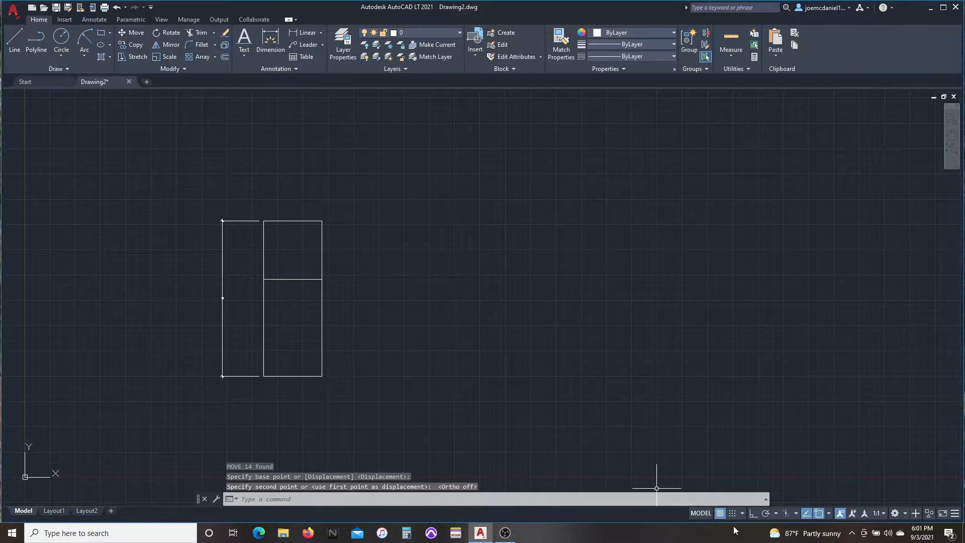
Turn on grid snap and try to move the whole drawing again with Ortho on.
click(732, 513)
click(377, 412)
click(125, 172)
text(m)
key(Return)
click(382, 396)
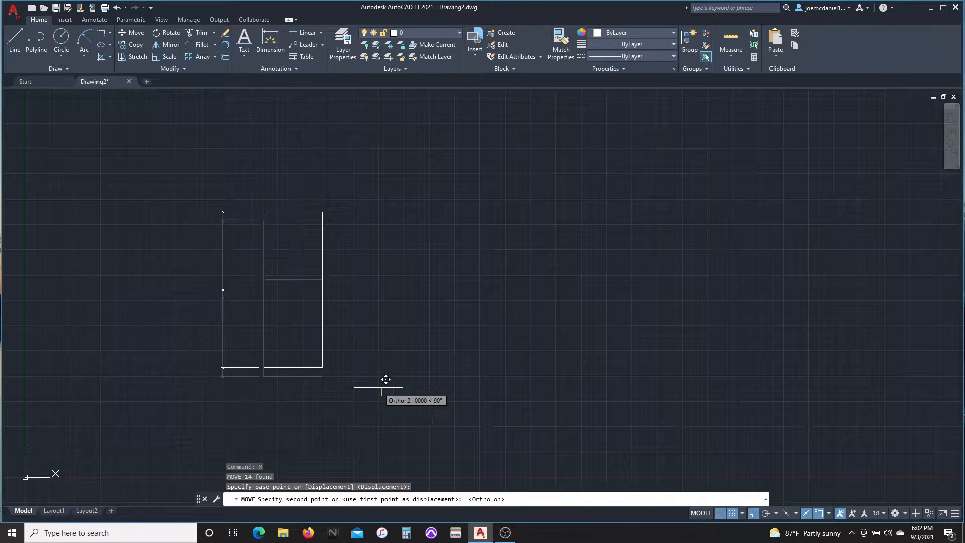
key(F8)
key(Escape)
Turn grid snap off and toggle the grid display off and on again.
click(732, 512)
click(719, 513)
click(720, 513)
key(Escape)
Draw a line 96 units straight up from the bottom-right corner of the existing rooms.
click(15, 41)
scroll(322, 392, up, 4)
click(322, 376)
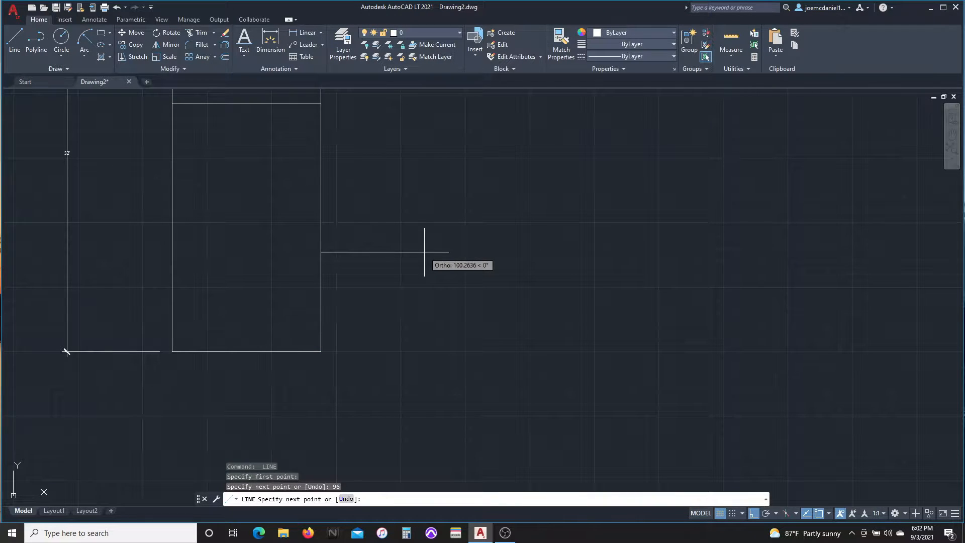
key(Escape)
Draw outline edges of the large room from the existing rooms' top-right corner and delete the stray line inside it.
key(Return)
scroll(545, 260, down, 1)
click(399, 164)
click(538, 351)
key(Escape)
click(503, 267)
click(475, 288)
key(Delete)
Close the large room with a vertical right wall from its bottom-right corner to its top-right corner.
key(l)
key(Return)
key(Return)
click(541, 211)
key(Escape)
key(Return)
click(538, 351)
click(538, 102)
key(Escape)
scroll(523, 289, down, 1)
scroll(559, 202, up, 1)
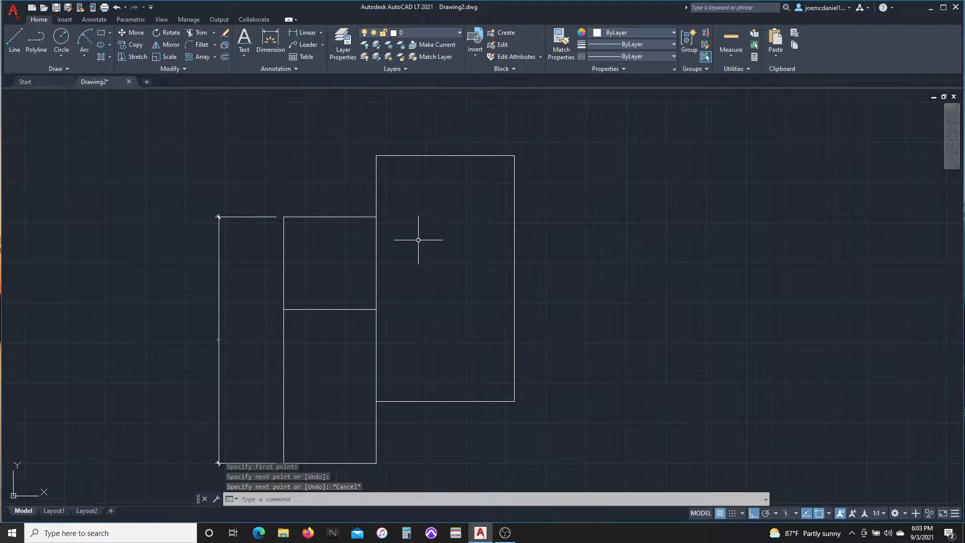
Dimension the height of the large room's right wall and delete that dimension.
click(271, 41)
click(514, 155)
click(515, 401)
click(593, 370)
key(Escape)
click(616, 261)
click(564, 293)
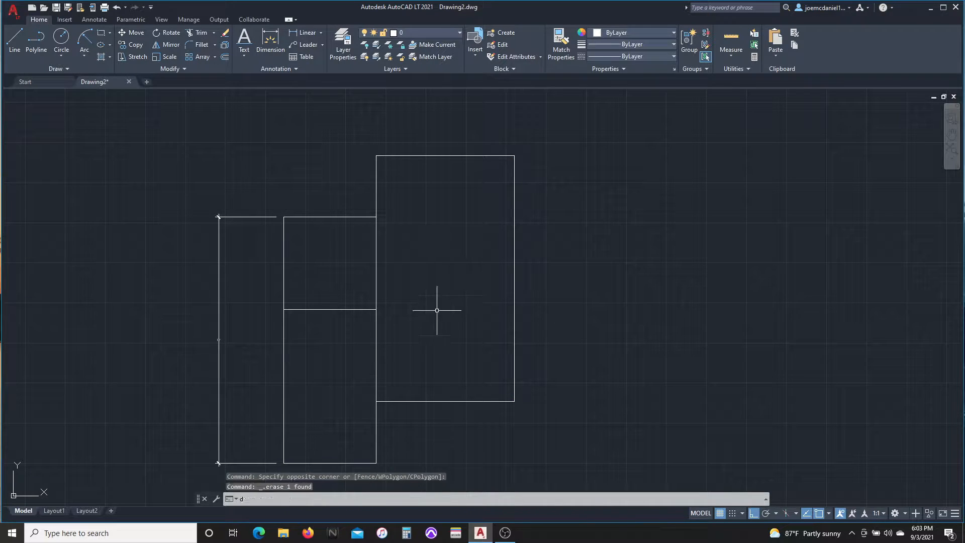
key(Escape)
Draw a short horizontal line outward from the large room's right wall, level with the top of the left rooms.
middle_drag(241, 182, 191, 146)
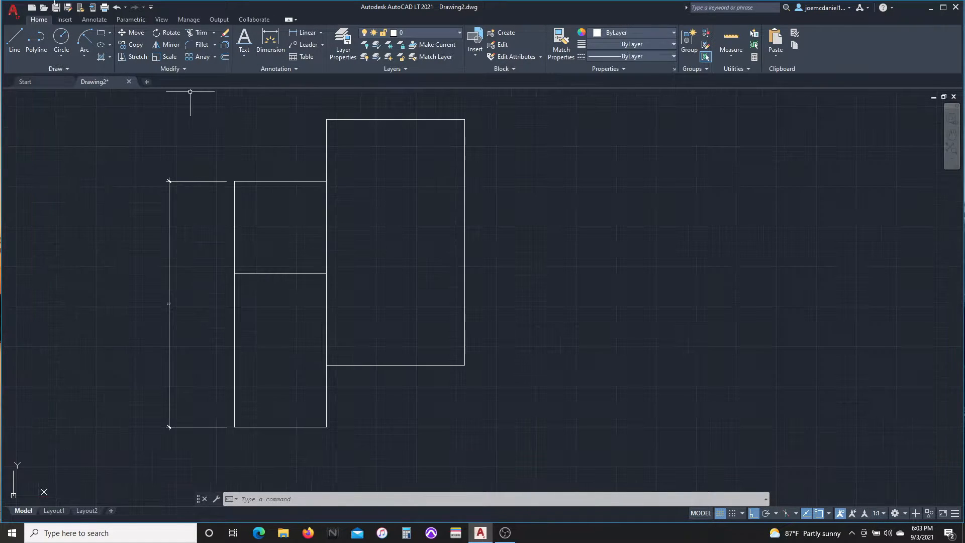
click(14, 40)
click(465, 180)
key(Escape)
key(space)
click(465, 181)
click(527, 188)
key(Escape)
Draw a line 96 units down below the large room's right wall, starting level with the left rooms' bottom edge.
key(space)
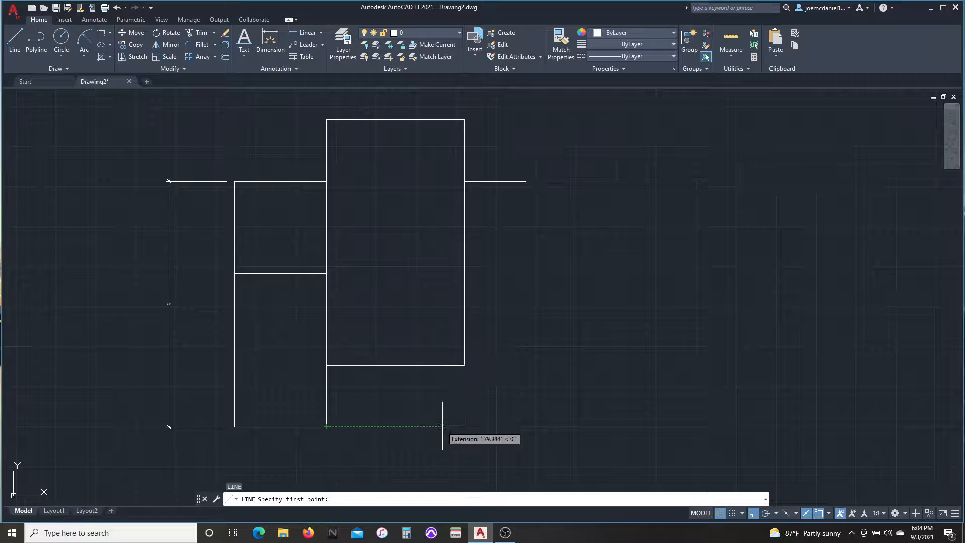
click(465, 426)
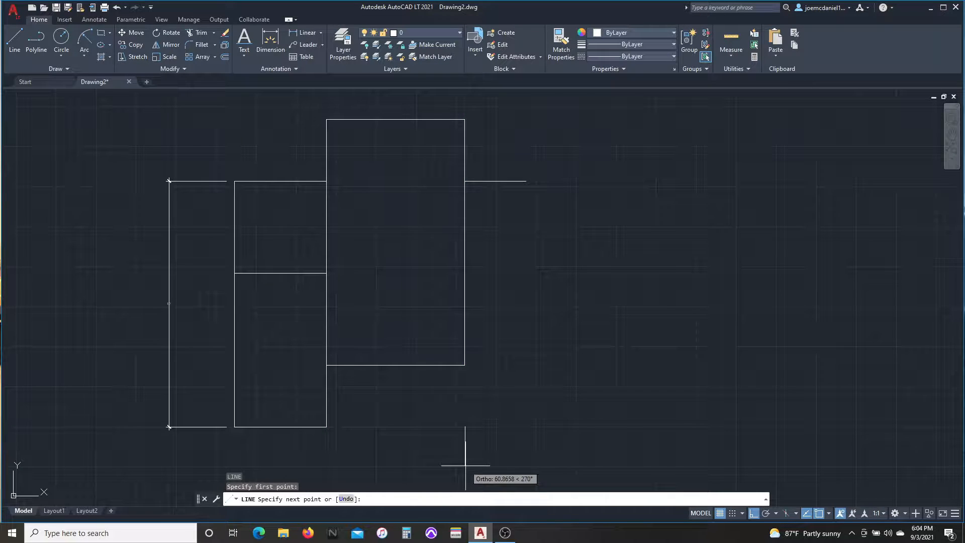
scroll(451, 465, down, 1)
text(96)
key(Return)
key(Escape)
Connect the top of the new lower line to the large room's bottom-right corner with a vertical line.
key(space)
click(461, 439)
click(461, 401)
middle_drag(461, 401, 297, 354)
key(Escape)
Draw a horizontal line 96 units to the right from the bottom end of the lower vertical wall.
key(space)
click(296, 430)
text(96)
key(Return)
key(Escape)
Draw a vertical wall up from the right end of the 96-unit bottom line, level with the large room's bottom edge.
key(space)
scroll(311, 410, up, 2)
middle_drag(310, 409, 273, 355)
click(332, 407)
click(238, 213)
key(Escape)
scroll(340, 366, down, 3)
scroll(347, 328, up, 2)
key(space)
click(327, 153)
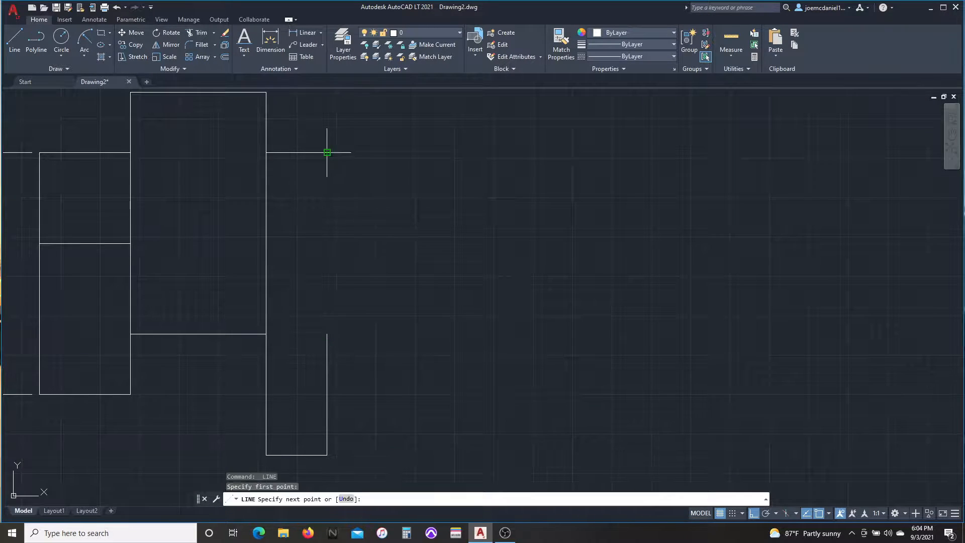
key(Escape)
Delete the vertical wall on the right side of the narrow lower room.
click(334, 341)
click(320, 362)
key(Delete)
Draw a 96-unit wall up from the narrow lower room's bottom-right corner, continuing with a 216-unit horizontal line to the right.
key(l)
key(space)
click(327, 455)
text(96)
key(Return)
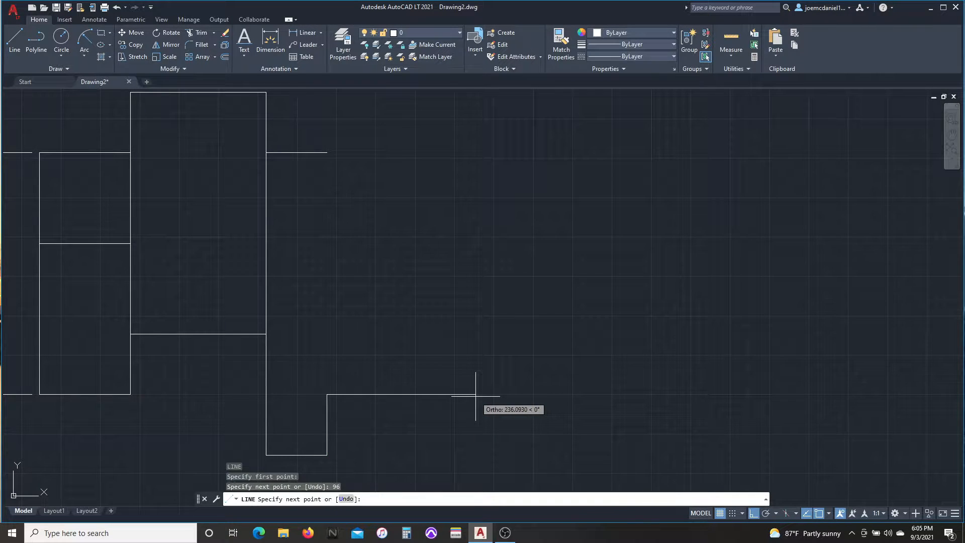
text(216)
key(Return)
key(Return)
Complete the room above the 216-unit line with a 168-unit left wall, a 216-unit top edge and a closing right wall.
key(Return)
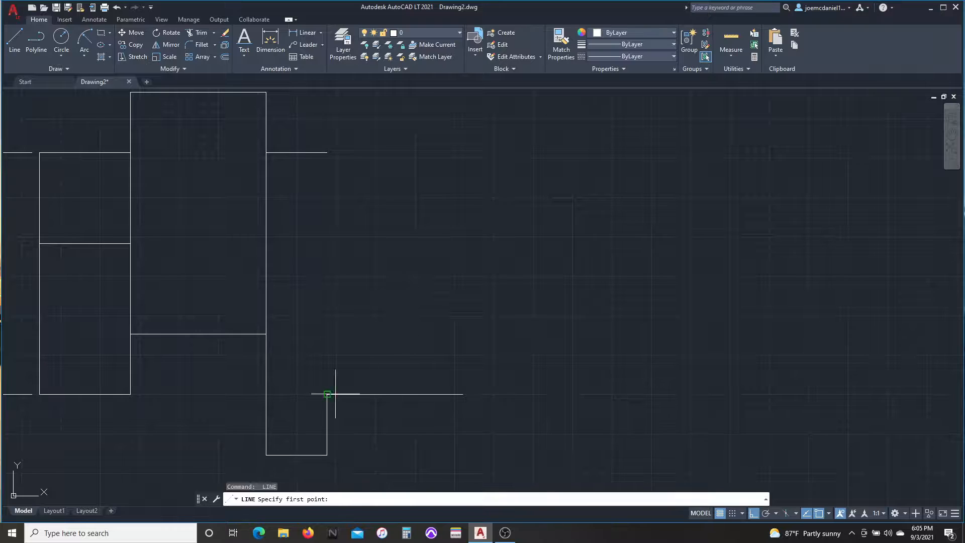
click(328, 394)
text(168)
key(Return)
text(216)
key(Return)
key(Return)
key(Return)
click(462, 393)
click(464, 290)
key(Escape)
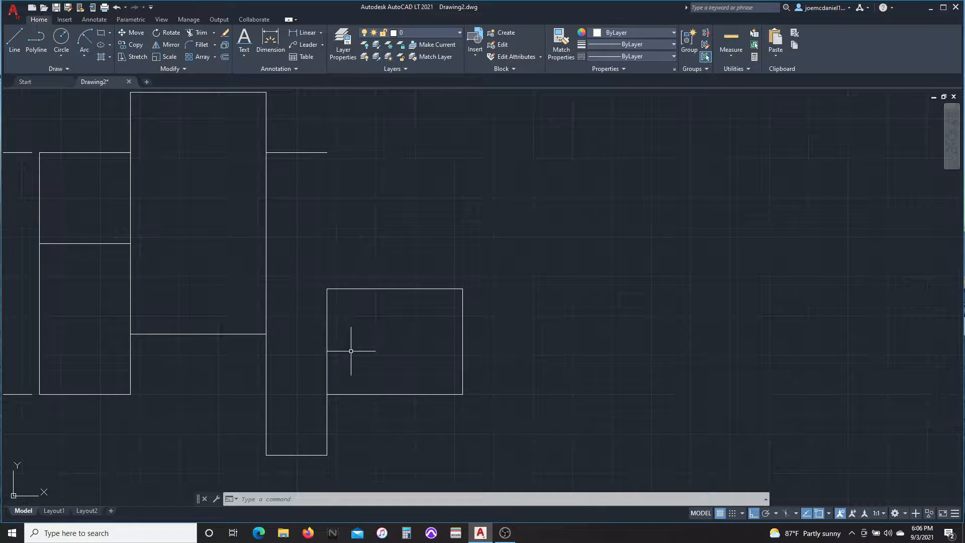
Check a horizontal distance along the left rooms' bottom edge with a temporary dimension.
key(Return)
key(Escape)
middle_drag(19, 395, 224, 401)
scroll(305, 380, up, 2)
click(270, 43)
click(209, 409)
click(354, 409)
key(Escape)
scroll(424, 430, down, 8)
scroll(458, 439, up, 2)
scroll(562, 296, up, 1)
key(Return)
click(404, 235)
key(Escape)
key(Escape)
key(Escape)
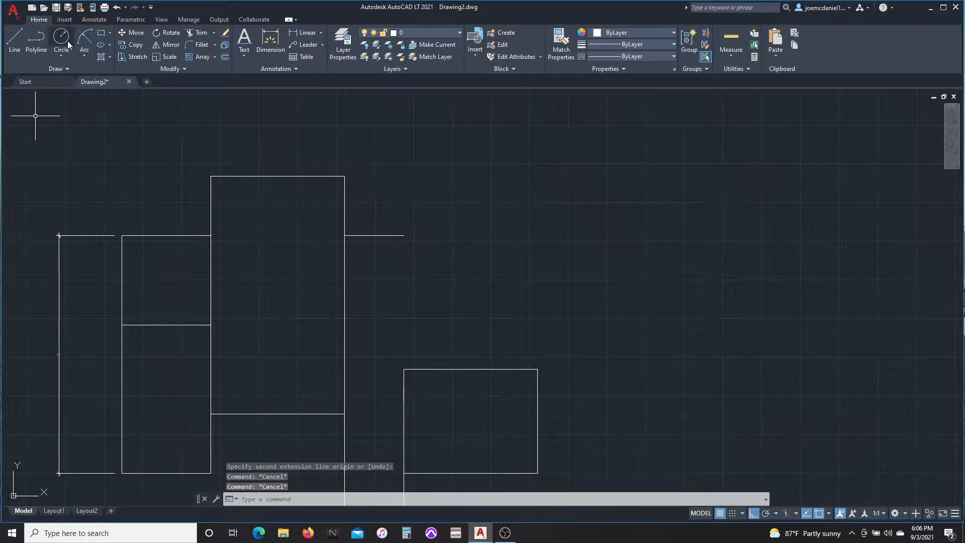
Draw a vertical line from level with the large room's top edge down to the short line's right end.
click(15, 40)
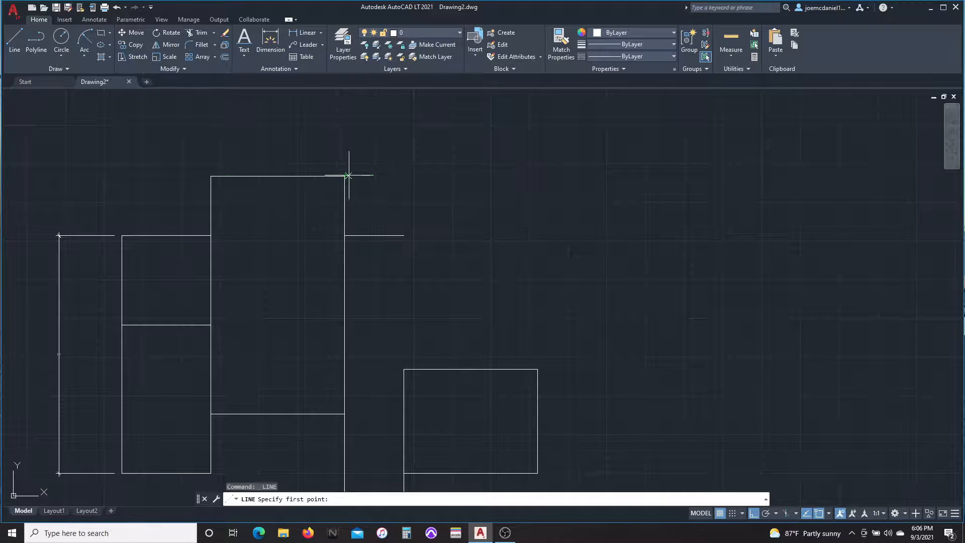
click(404, 176)
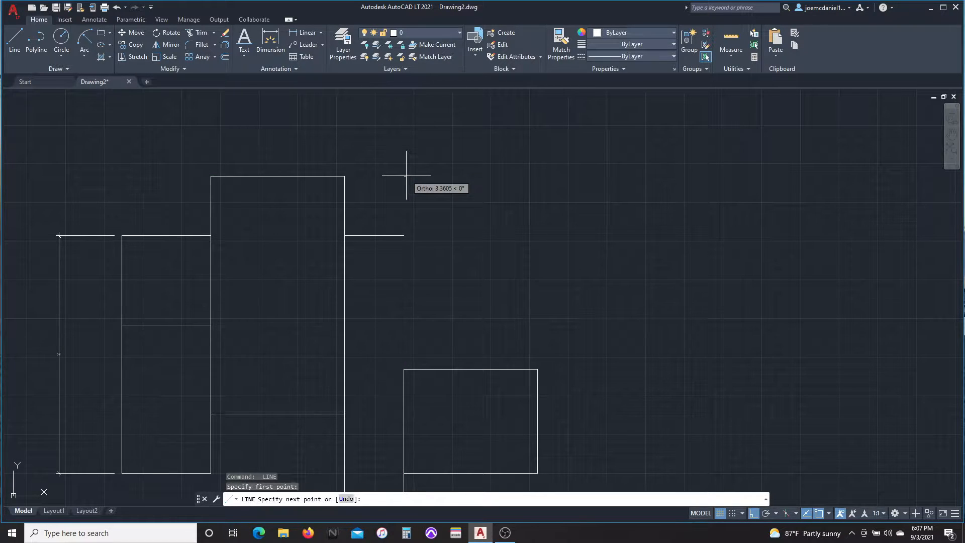
scroll(397, 173, up, 3)
key(Escape)
key(Return)
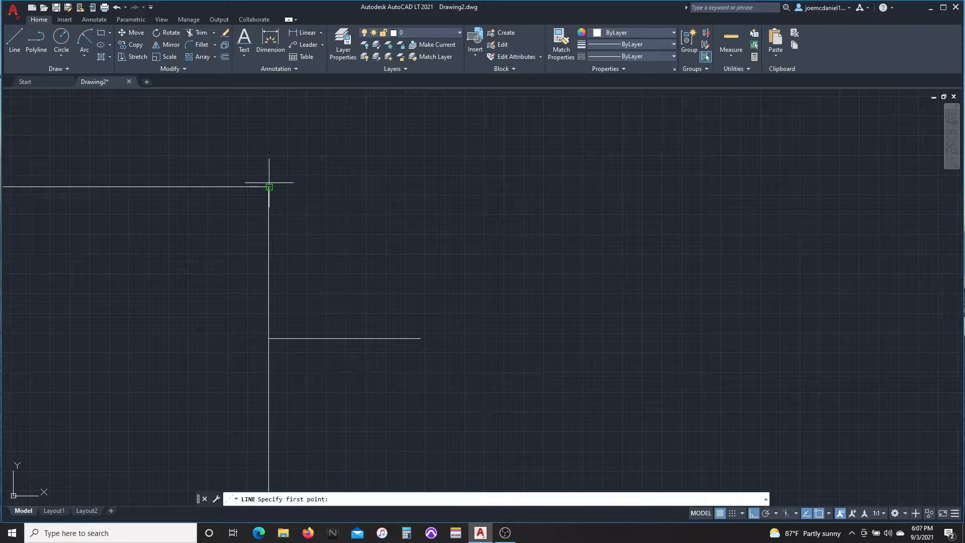
click(420, 186)
click(421, 338)
key(Escape)
Connect the midpoints of the short horizontal and vertical lines with a diagonal, and trim off the outer corner.
key(Return)
click(345, 338)
click(420, 262)
key(Escape)
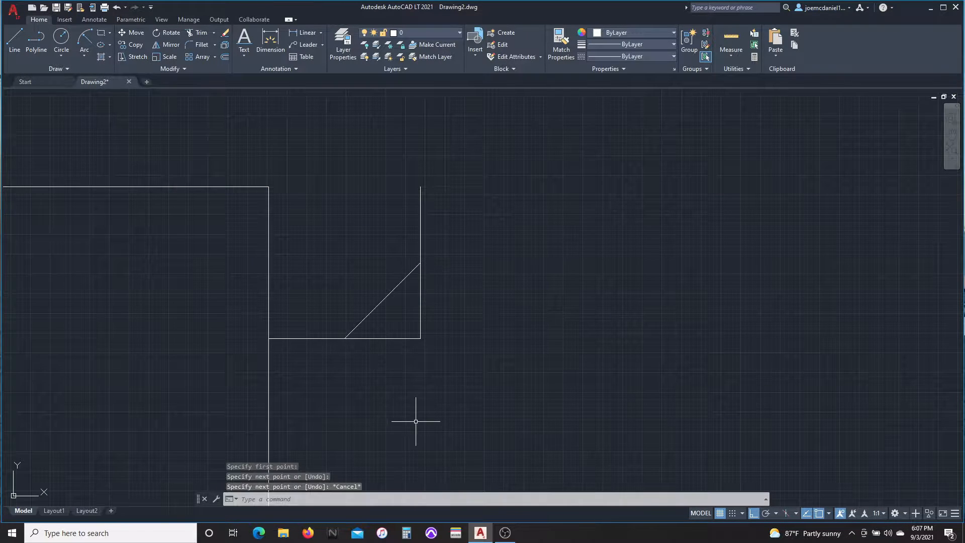
text(tr)
key(Return)
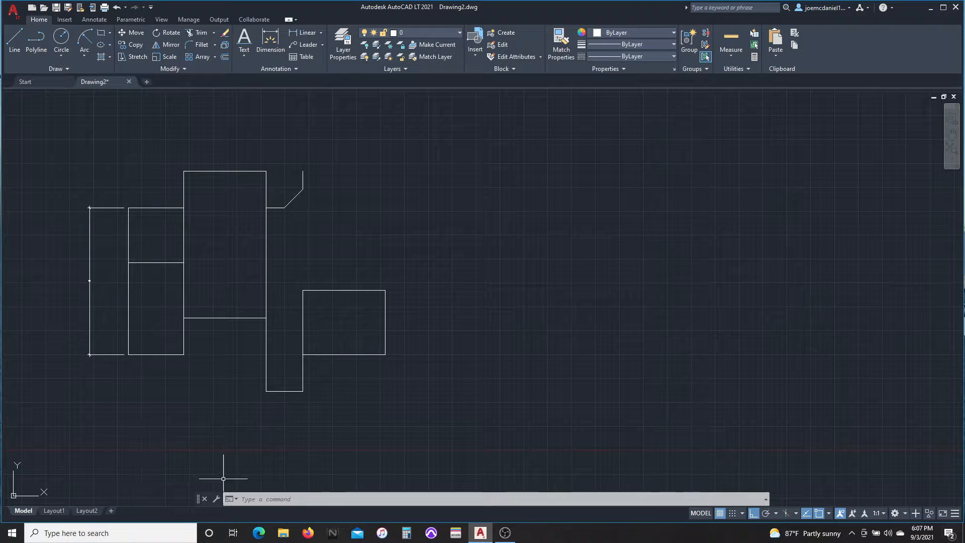
Draw a short vertical line up from the midpoint of the 216-unit-wide right room's top edge.
click(505, 532)
click(24, 54)
scroll(365, 322, up, 2)
scroll(336, 281, up, 2)
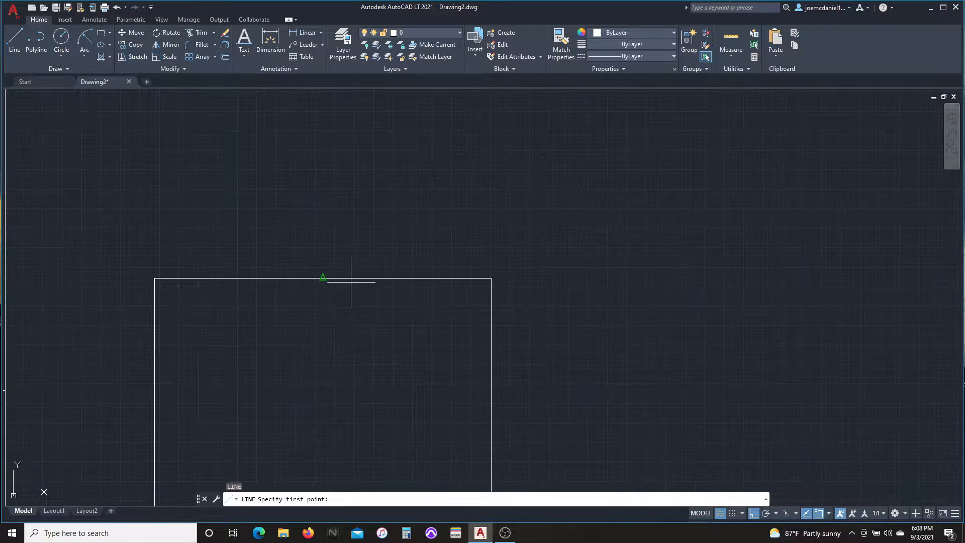
click(324, 279)
click(323, 246)
key(Return)
key(Return)
Draw a 96-unit horizontal guide line to the left from the upper end of the short vertical line.
click(322, 245)
text(96)
key(Return)
key(Return)
key(Return)
scroll(215, 247, down, 2)
key(Escape)
key(Escape)
key(Return)
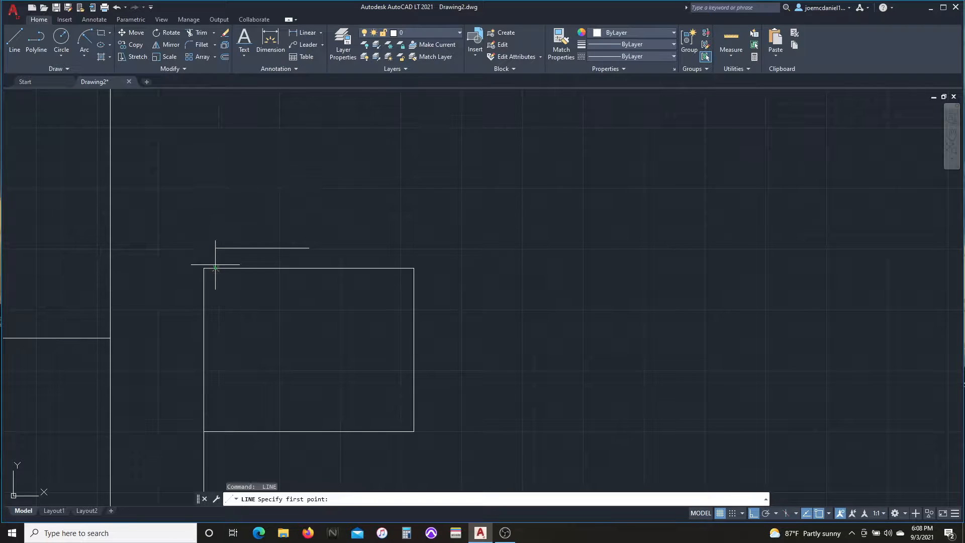
Draw a 144-unit wall up from the room's top edge in line with the guide line's left end, plus a top edge reaching the room's right side.
key(Escape)
key(Return)
click(215, 266)
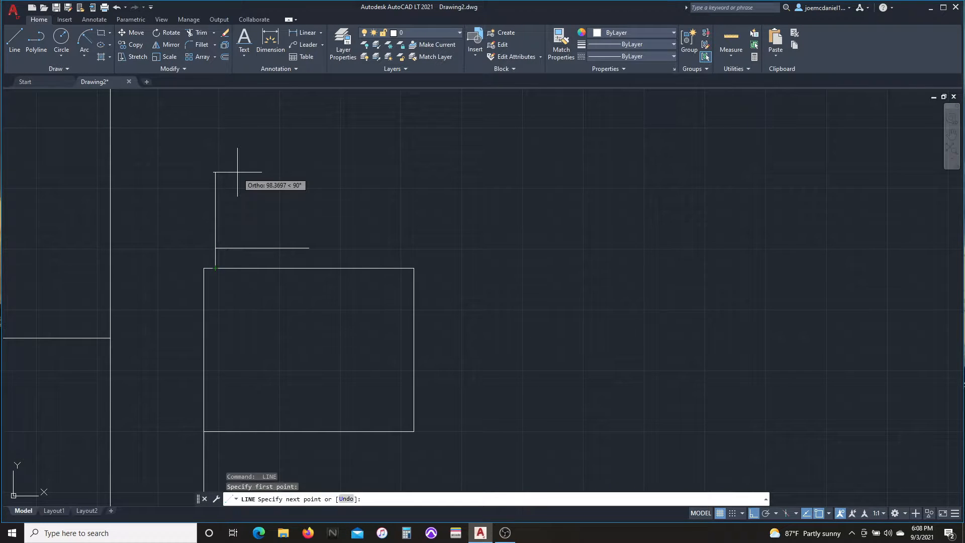
text(144)
key(Return)
click(413, 153)
key(Escape)
Erase the 96-unit horizontal guide line above the right room.
click(284, 258)
click(265, 237)
key(Delete)
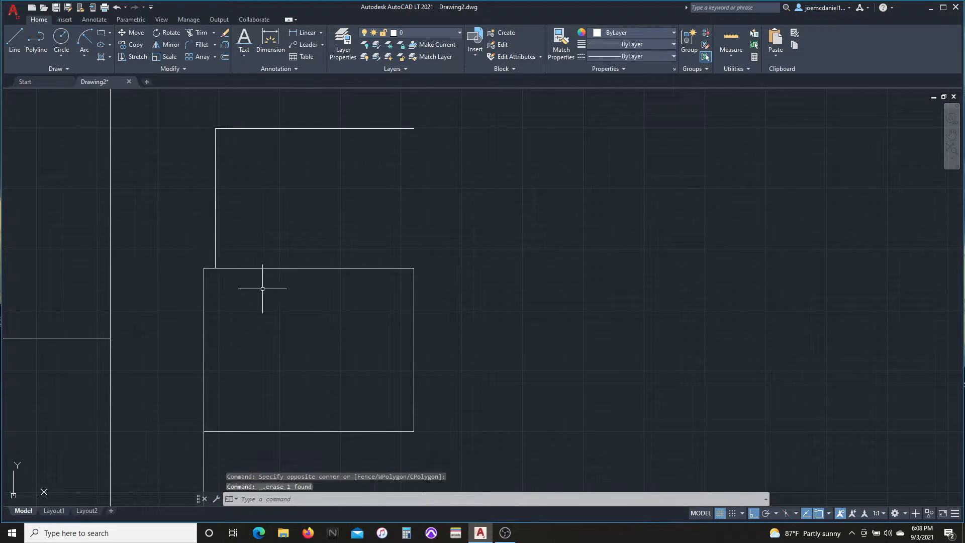
Measure the offset between the right room's top-left corner and the new upper wall with a temporary dimension.
key(l)
key(Return)
middle_drag(191, 269, 50, 313)
scroll(51, 313, up, 2)
key(Escape)
key(d)
key(i)
key(m)
key(Return)
click(90, 327)
click(138, 327)
scroll(112, 331, down, 8)
key(Escape)
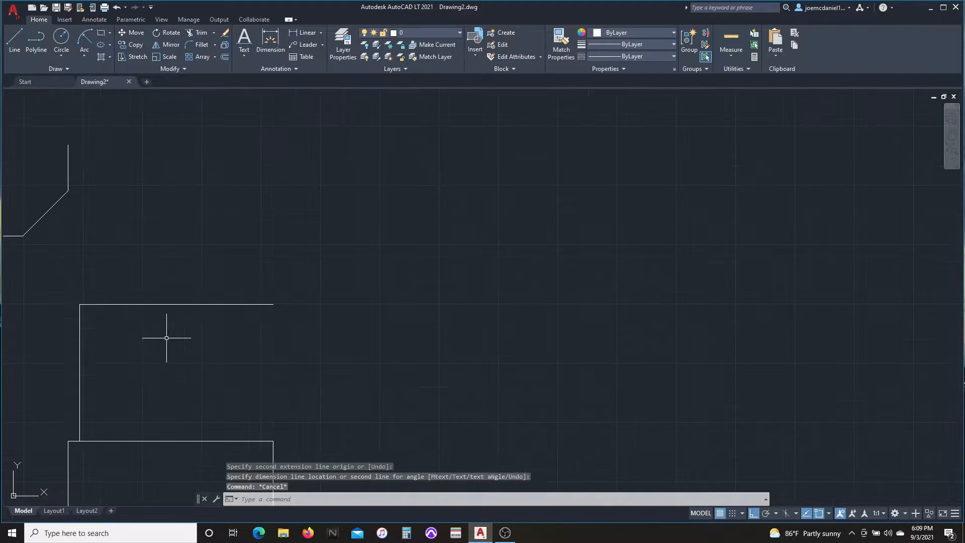
Move the upper room's left wall and top edge 12 units to the right.
drag(136, 329, 70, 297)
key(m)
key(Return)
click(150, 351)
text(12)
scroll(302, 381, down, 2)
key(Return)
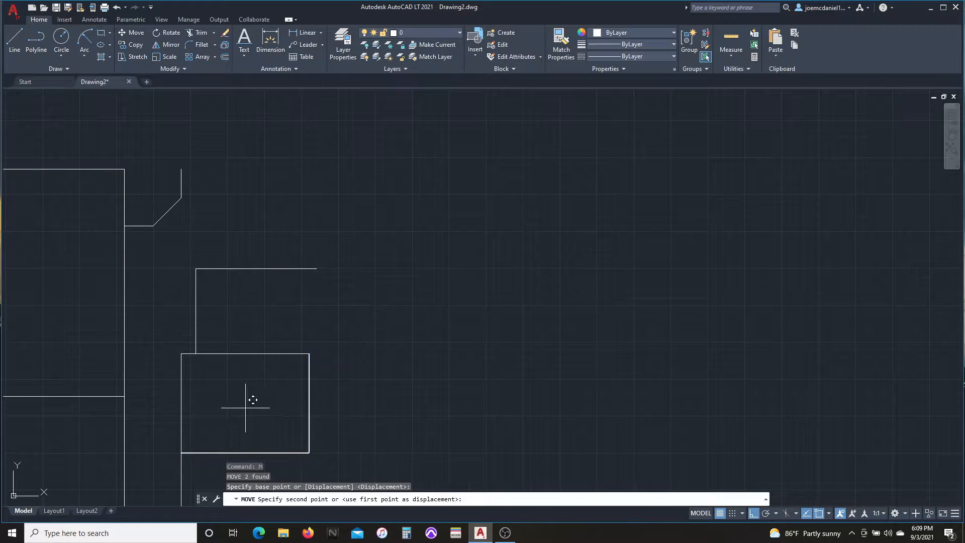
Move the lower right room's right side outward to align with the right end of the upper room's top edge.
click(208, 468)
click(296, 348)
key(Escape)
Extend the upper room's top edge to the right, and close it with a right wall and a bottom line back to the lower room's corner.
key(l)
key(Return)
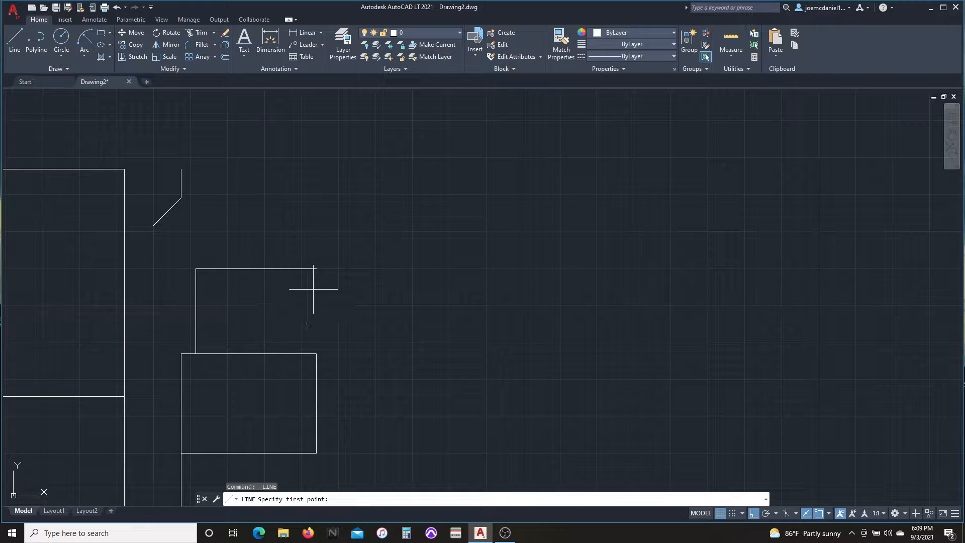
click(316, 353)
key(Escape)
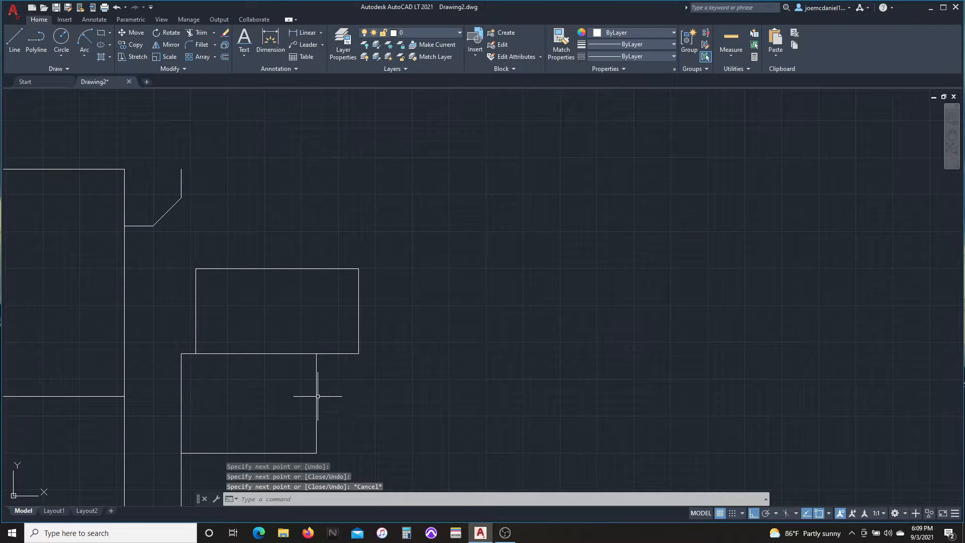
key(Return)
key(Return)
key(Escape)
scroll(499, 351, down, 1)
key(Return)
key(Return)
key(Escape)
Draw a 180 by 180 unit square room from the upper room's bottom-right corner, closing it down to that room's top-right corner.
scroll(449, 347, up, 2)
key(Return)
click(388, 356)
text(180)
key(Return)
text(180)
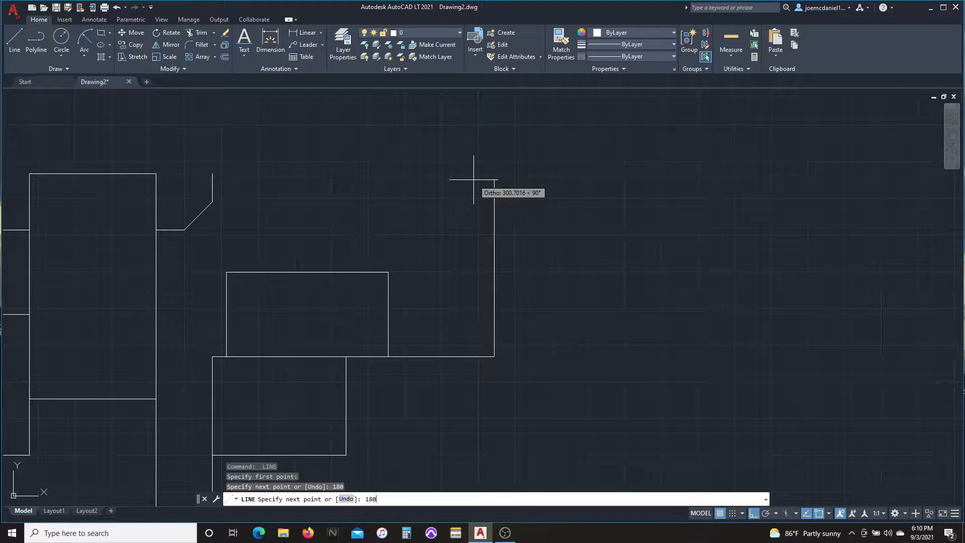
key(Return)
text(180)
key(Return)
click(388, 272)
key(Escape)
Set the square room's right side to 180 units and finish its outline back to the adjoining room's top-right corner.
key(Return)
key(Escape)
key(Escape)
click(401, 256)
click(387, 261)
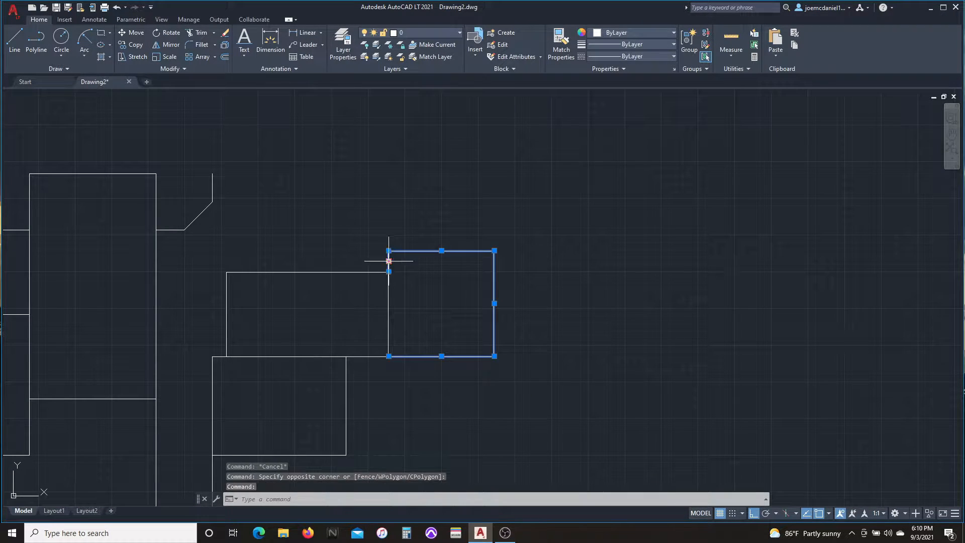
key(Escape)
Delete the split wall segments on the square room's left side and redraw them as one full-height line.
click(387, 265)
key(Delete)
click(388, 304)
key(Delete)
key(l)
key(Return)
click(388, 251)
click(388, 356)
key(Escape)
Copy the square room upward so that the copy sits directly on top of the original.
drag(377, 241, 515, 370)
text(co)
click(494, 355)
click(494, 251)
key(Escape)
Draw a horizontal line from the top of the angled corner's short wall, crossing the upper square room's left wall.
scroll(308, 188, up, 2)
scroll(271, 201, down, 4)
key(l)
key(Return)
scroll(222, 186, up, 2)
click(240, 186)
click(566, 186)
key(Escape)
key(Return)
scroll(329, 336, down, 3)
key(Escape)
scroll(294, 326, up, 2)
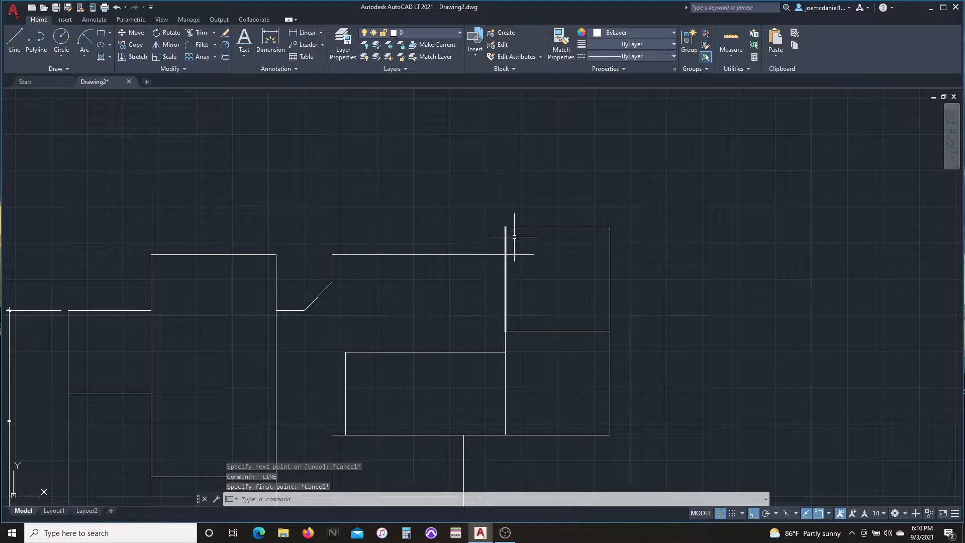
Trim the horizontal line's overhang inside the upper square room back to that room's left wall.
scroll(567, 392, down, 2)
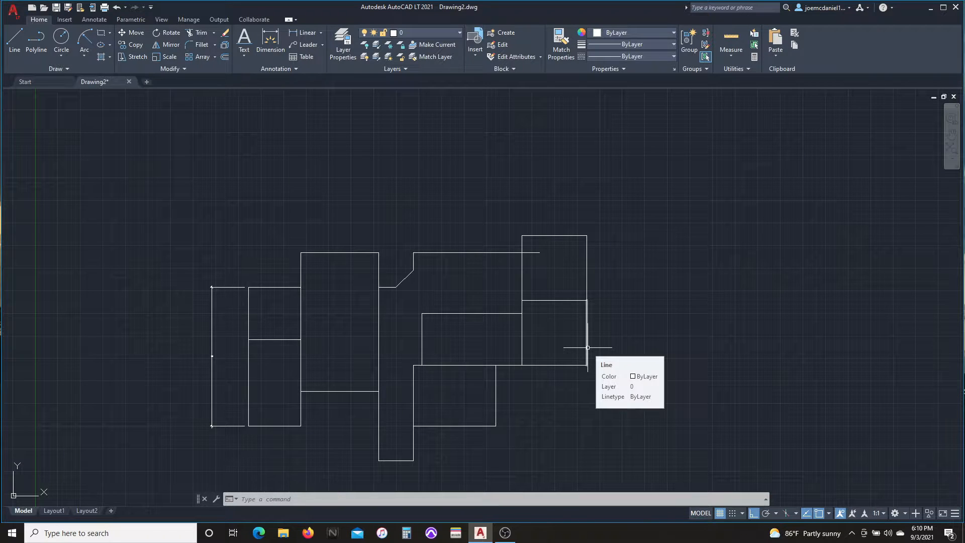
key(Escape)
key(Escape)
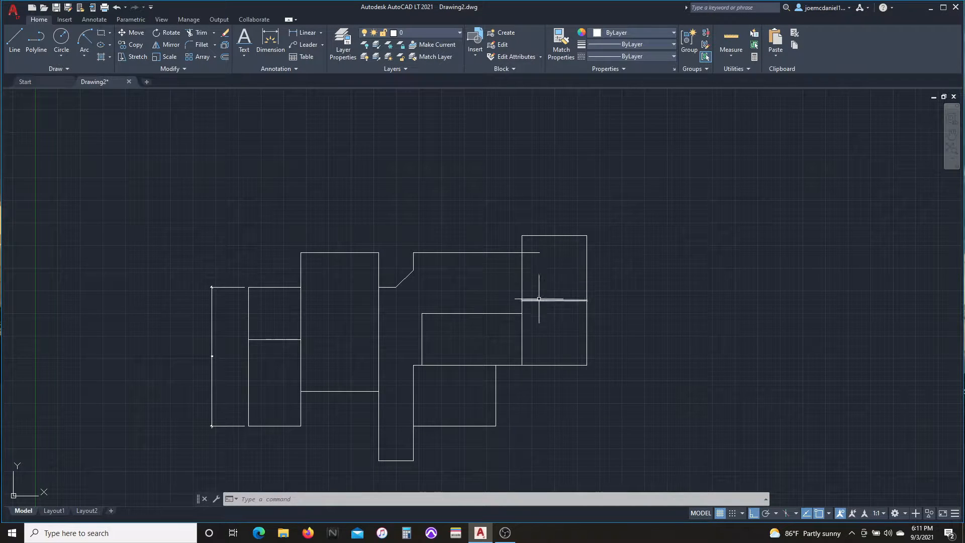
text(tr)
key(Return)
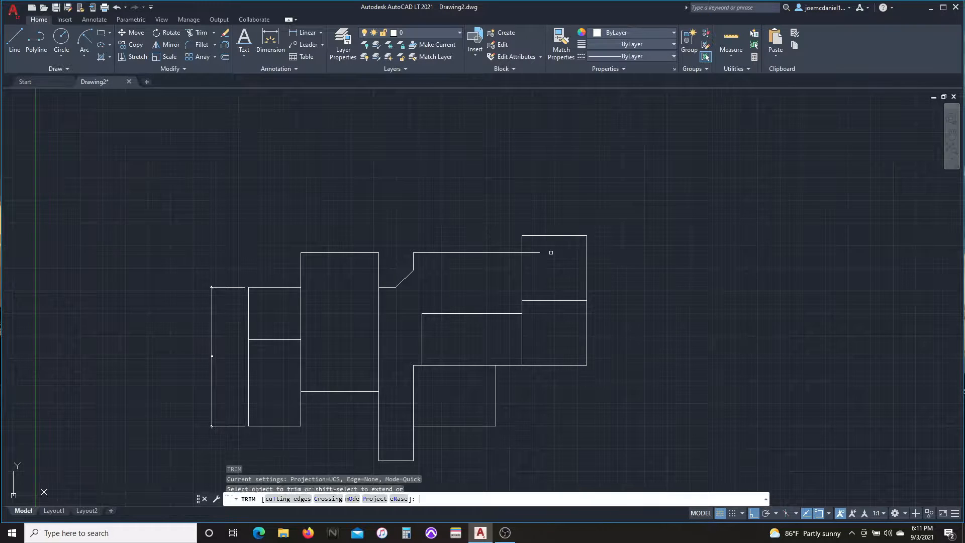
click(536, 247)
click(535, 261)
key(Escape)
scroll(645, 362, up, 2)
scroll(537, 375, down, 4)
scroll(459, 402, up, 4)
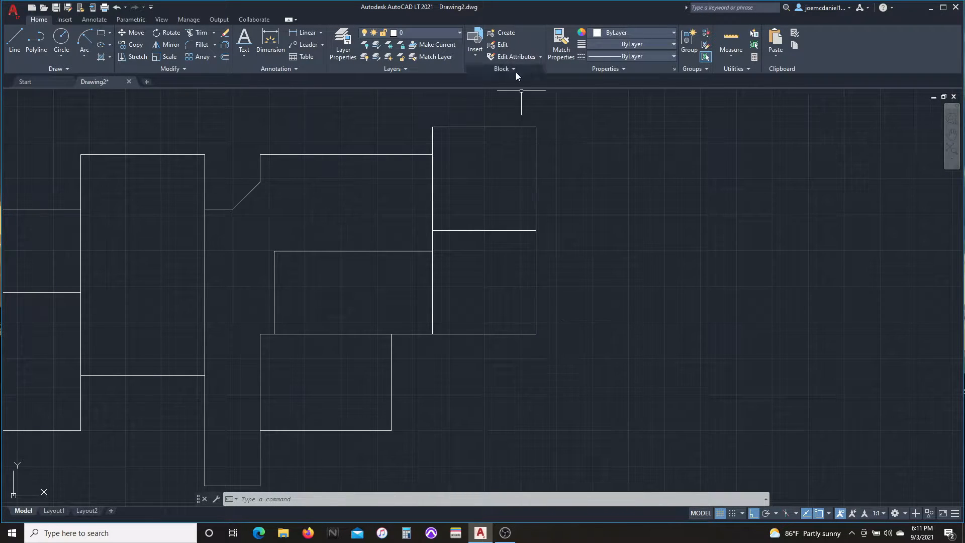
scroll(411, 101, down, 4)
scroll(501, 261, up, 4)
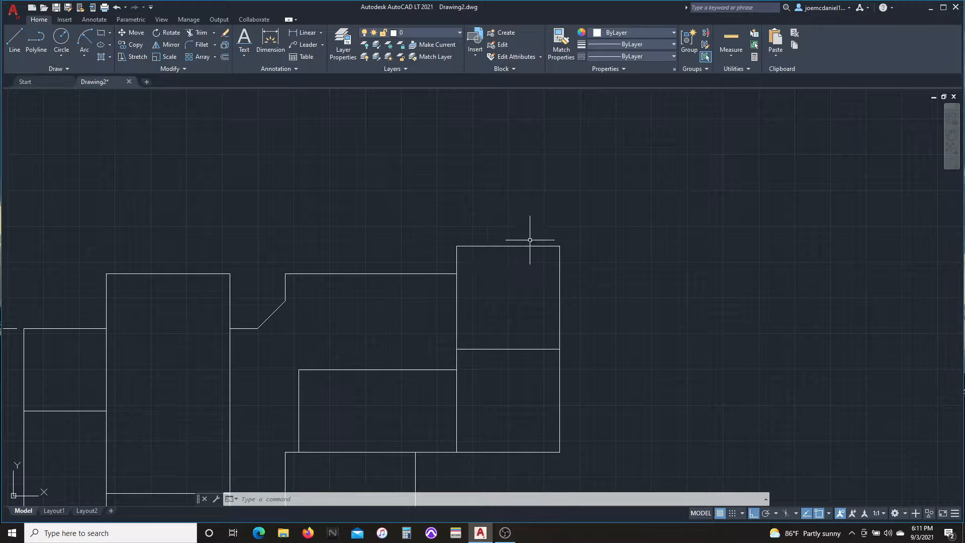
text(l)
key(Return)
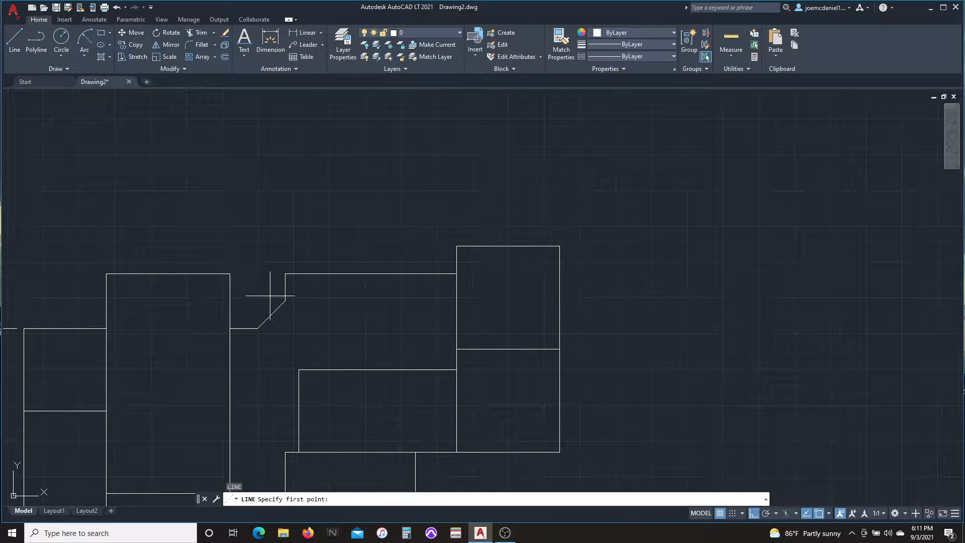
key(Return)
click(455, 273)
key(Escape)
Move the upper square room's top edge upward and extend both side walls to meet it.
click(472, 246)
key(m)
key(Return)
click(457, 246)
click(457, 232)
key(Escape)
text(ex)
key(Return)
drag(570, 254, 447, 255)
key(Escape)
Draw a line left from the upper square room's raised top-left corner and close it down to the angled-corner room's top-left corner.
text(l)
key(Return)
key(Escape)
key(Escape)
scroll(457, 273, up, 4)
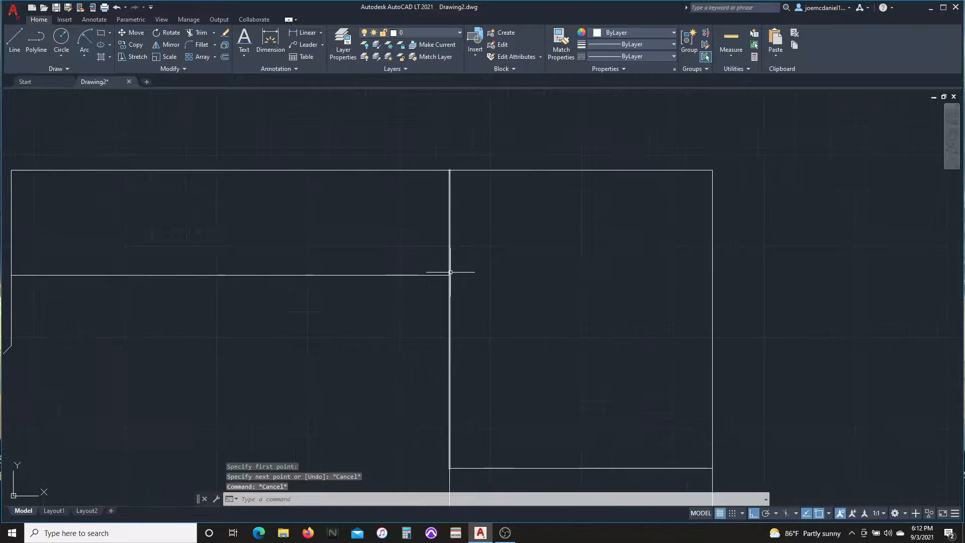
scroll(455, 279, down, 2)
Measure the length and the height of the narrow strip beside the upper square room.
click(270, 41)
click(178, 275)
click(451, 276)
scroll(313, 314, up, 20)
key(Escape)
scroll(311, 315, down, 20)
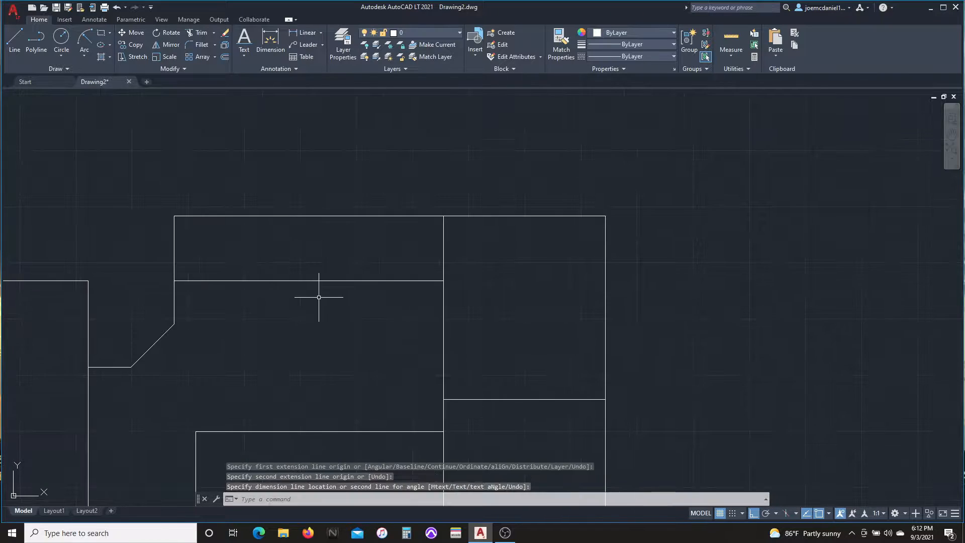
click(279, 59)
click(443, 215)
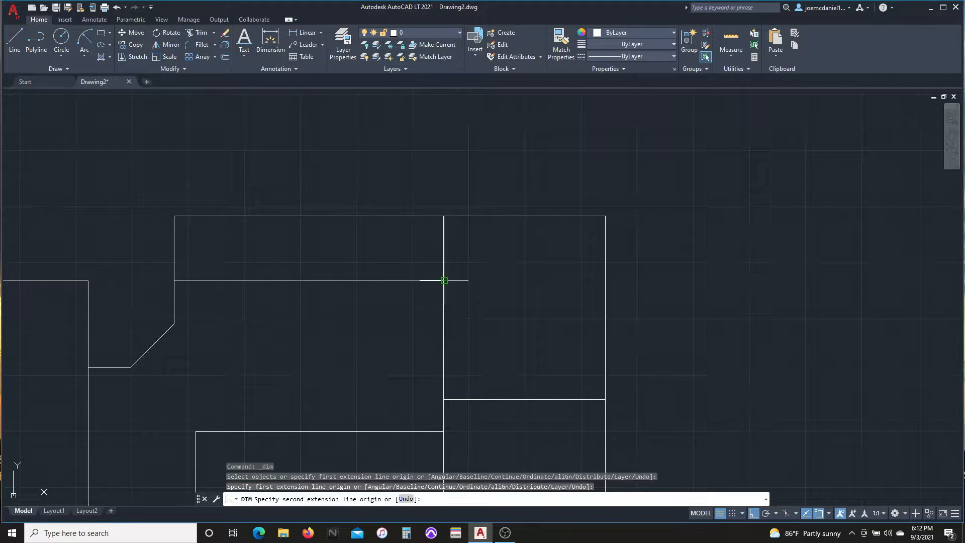
click(443, 281)
scroll(445, 248, up, 20)
key(Escape)
scroll(472, 302, down, 20)
Divide the narrow strip with a vertical wall 120 units left of the upper square room's left wall.
middle_drag(511, 319, 500, 340)
text(l)
key(Return)
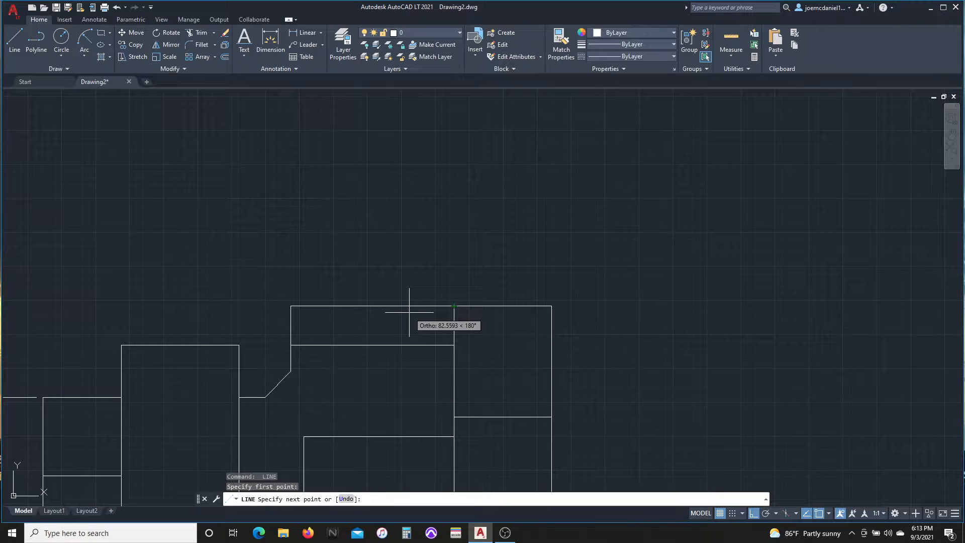
text(120)
key(Return)
click(388, 345)
key(Escape)
Shift the small room's right wall 24 units into the upper square room, up to the top edge, and remove the old wall portion.
key(Return)
click(454, 345)
text(24)
key(Return)
key(Escape)
text(ex)
key(Return)
click(467, 334)
scroll(469, 334, up, 1)
key(Escape)
Place the small room's bottom edge below the strip's bottom line and extend its side walls down to meet it.
scroll(380, 341, up, 3)
text(l)
key(Return)
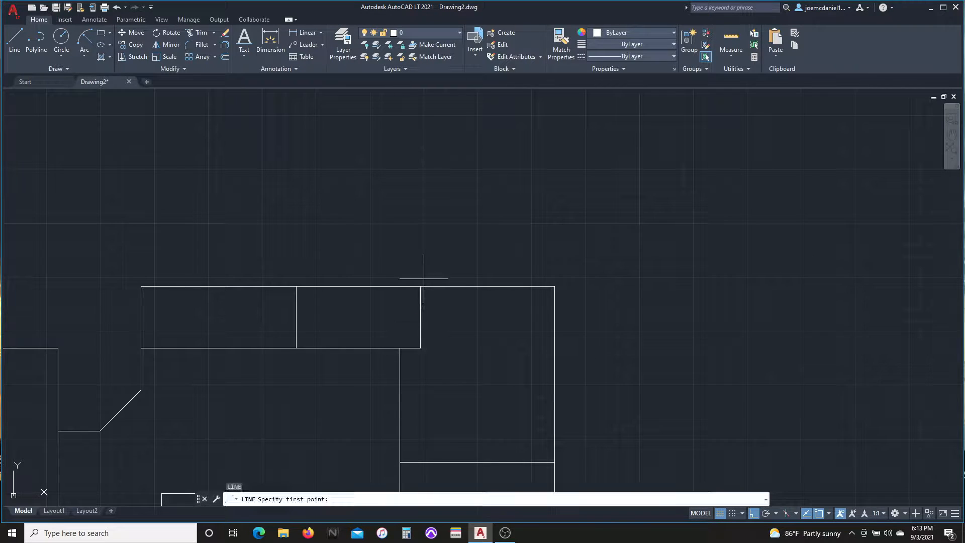
click(294, 344)
key(Escape)
text(ex)
key(Return)
click(295, 341)
key(Escape)
key(Escape)
Trim away the old bottom line and the leftover wall stub inside the small room.
text(tr)
drag(401, 357, 391, 357)
click(388, 347)
key(Escape)
scroll(397, 343, down, 2)
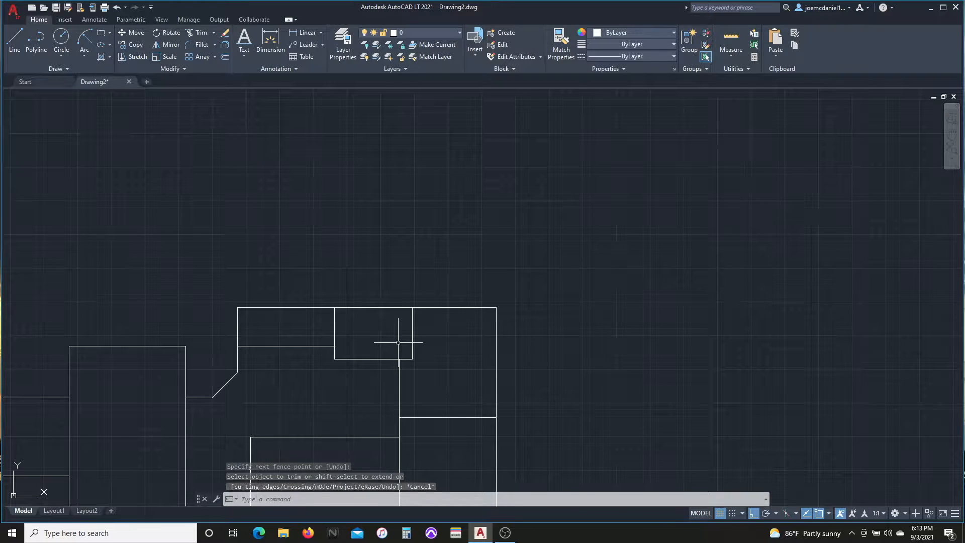
Measure the top edge from the small room's right wall to the upper square room's top-right corner.
click(14, 41)
key(Escape)
text(dim)
key(Return)
scroll(430, 393, up, 2)
key(Escape)
key(Return)
click(401, 256)
click(274, 44)
click(402, 256)
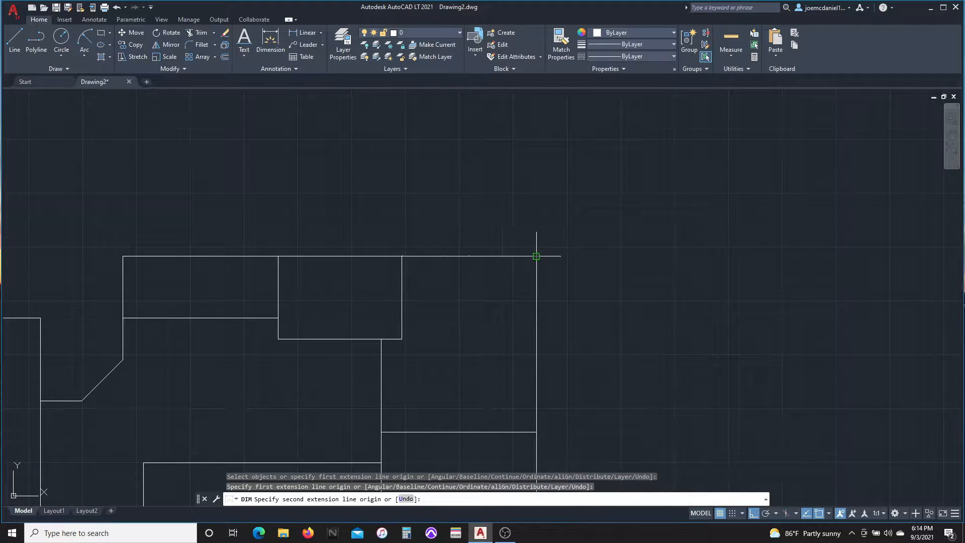
click(536, 255)
scroll(471, 308, up, 4)
scroll(457, 308, down, 4)
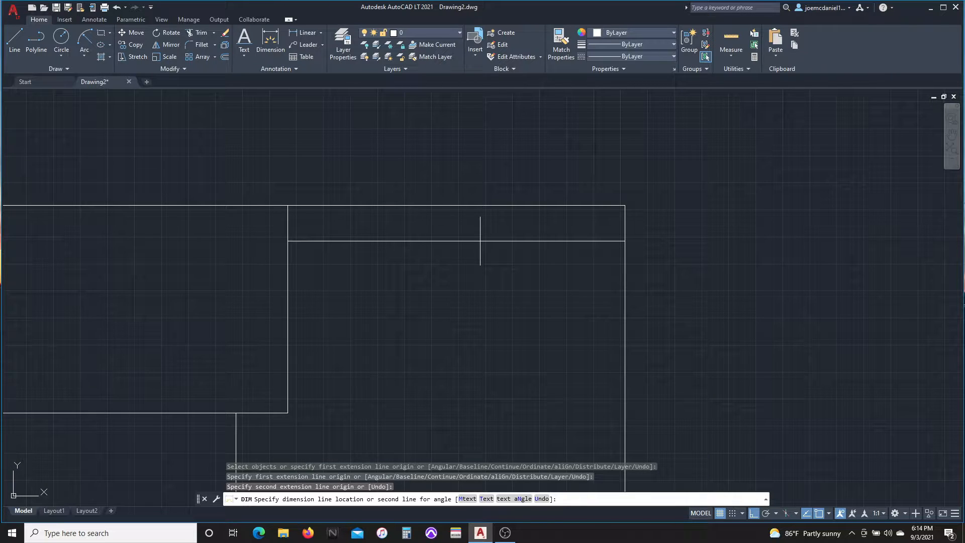
key(Escape)
Move the right wall of the two stacked rooms 12 units to the left and trim the overhanging horizontal lines.
click(14, 41)
key(Escape)
key(Escape)
click(756, 254)
click(557, 288)
scroll(557, 288, down, 1)
text(m)
key(Return)
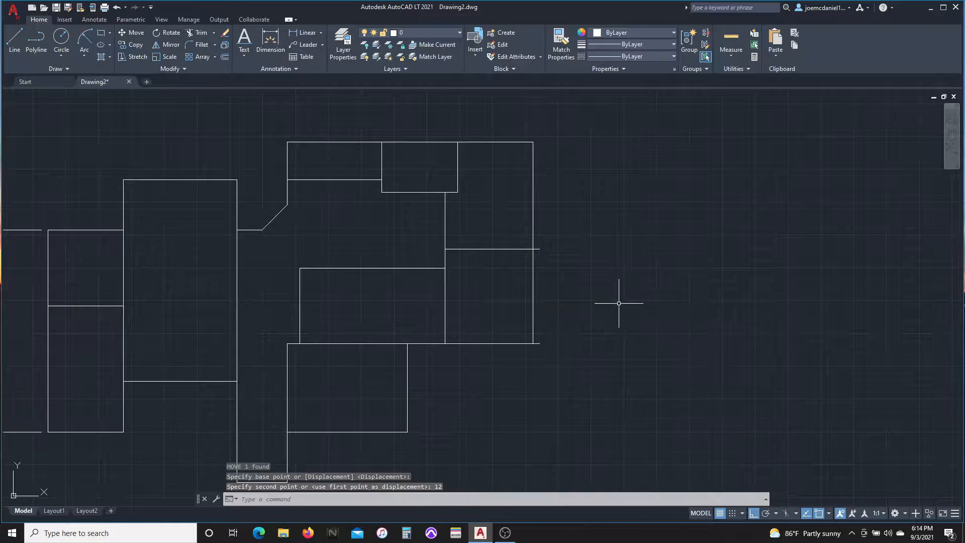
key(Escape)
key(Escape)
scroll(504, 123, up, 4)
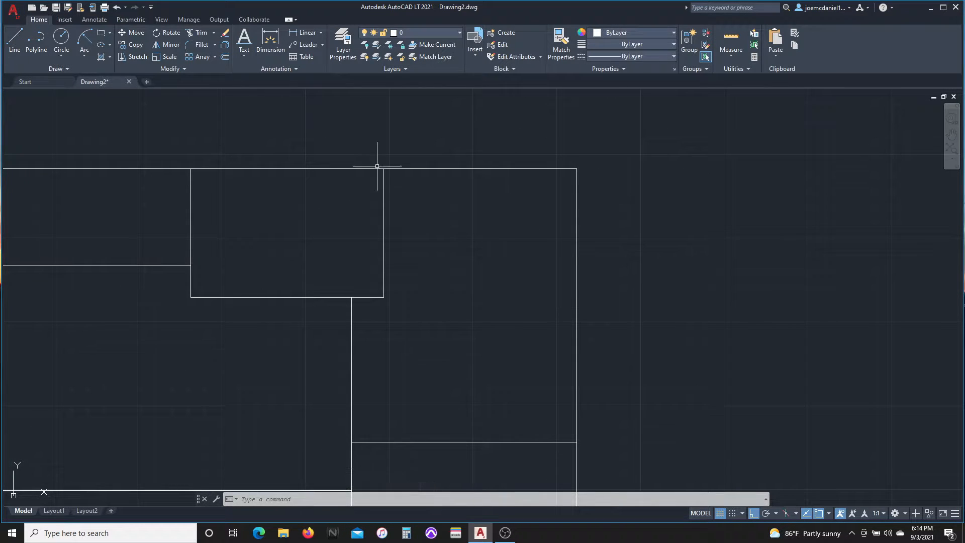
Draw a line 36 units down from the small room's top-right corner and across the upper right room, trimming it at the right wall.
key(Escape)
click(14, 42)
click(384, 168)
text(36)
key(Return)
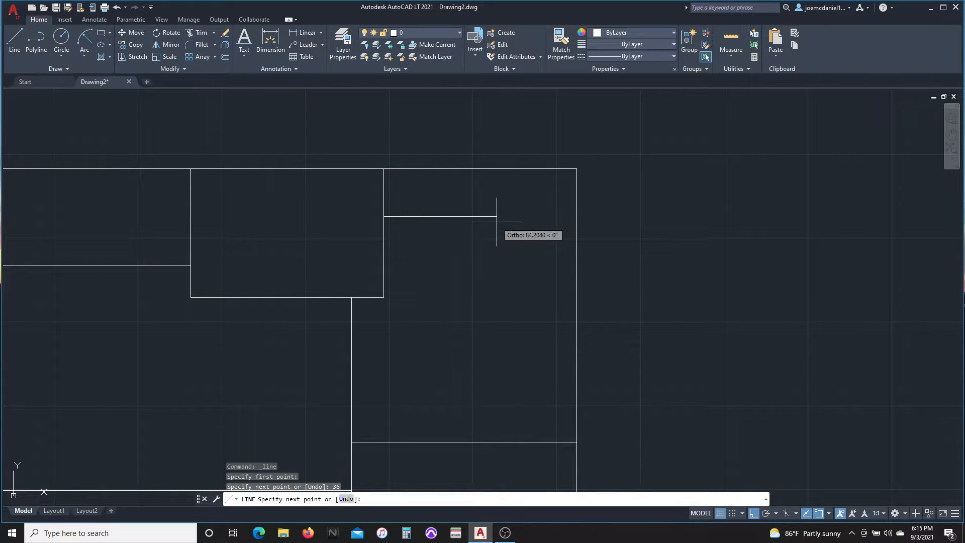
click(631, 210)
key(Escape)
text(tr)
key(Return)
drag(599, 243, 611, 203)
key(Escape)
Divide the 36-unit-deep strip at the upper right with a vertical line cutting off a small square closet, and trim the leftover line.
click(14, 42)
click(384, 168)
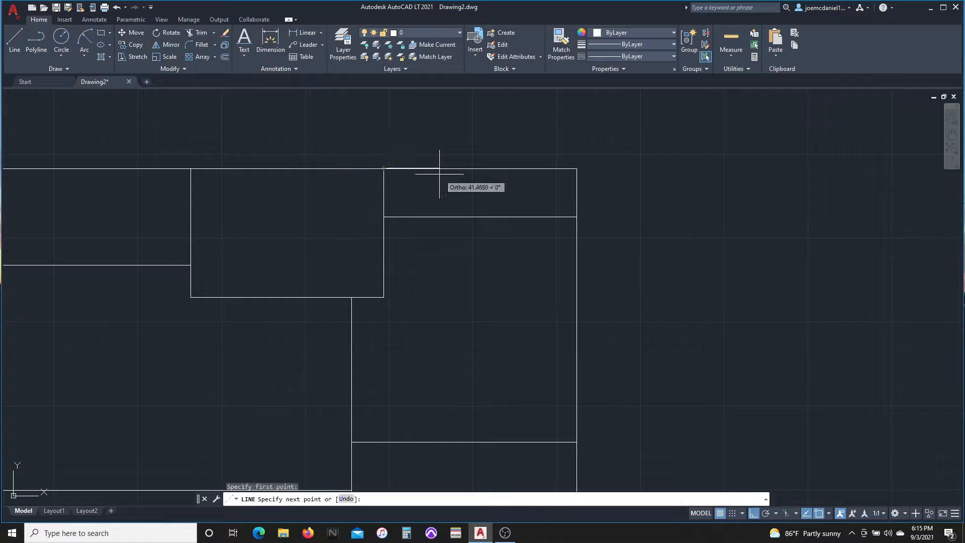
click(429, 225)
key(Escape)
text(tr)
drag(442, 221, 422, 226)
Measure the lower edge of the wider closet, from the new divider to the right outer wall.
click(270, 41)
click(432, 217)
click(577, 216)
scroll(475, 248, up, 5)
scroll(522, 247, down, 4)
scroll(522, 247, down, 4)
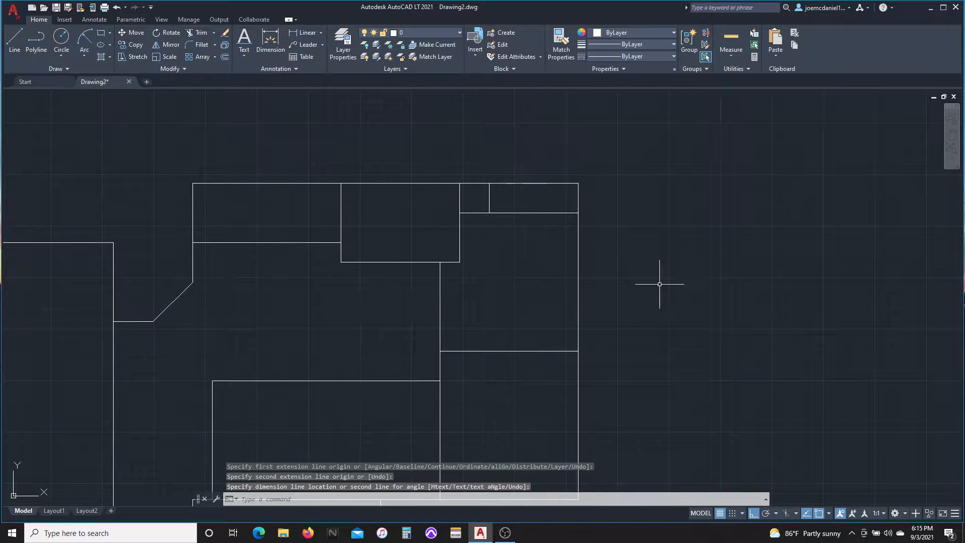
Move the upper right room's left wall so it lines up with the right wall of the small room above.
key(Escape)
text(m)
key(Return)
click(440, 261)
click(459, 262)
Measure the height and width of the upper right room below the closets.
click(271, 41)
click(460, 262)
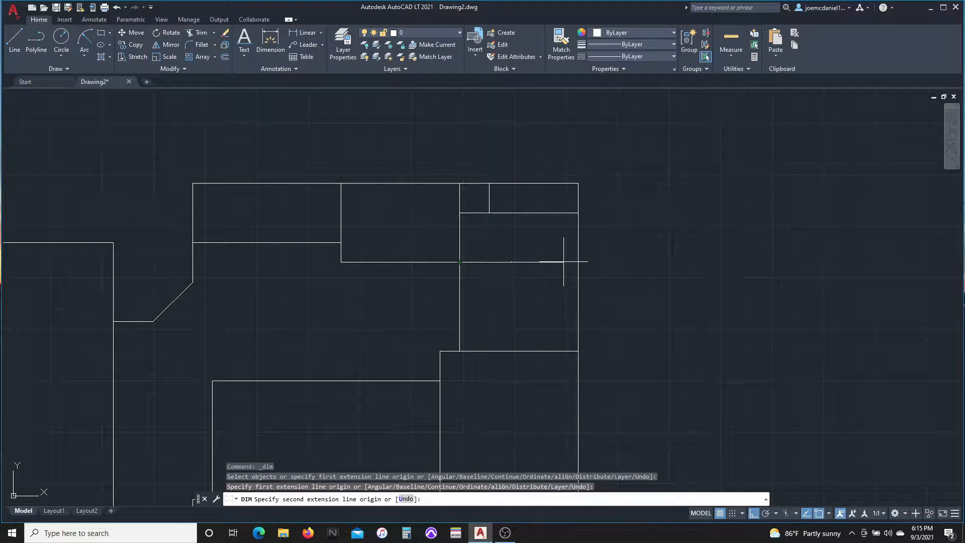
key(Escape)
key(Escape)
middle_drag(511, 189, 354, 117)
middle_drag(308, 281, 341, 256)
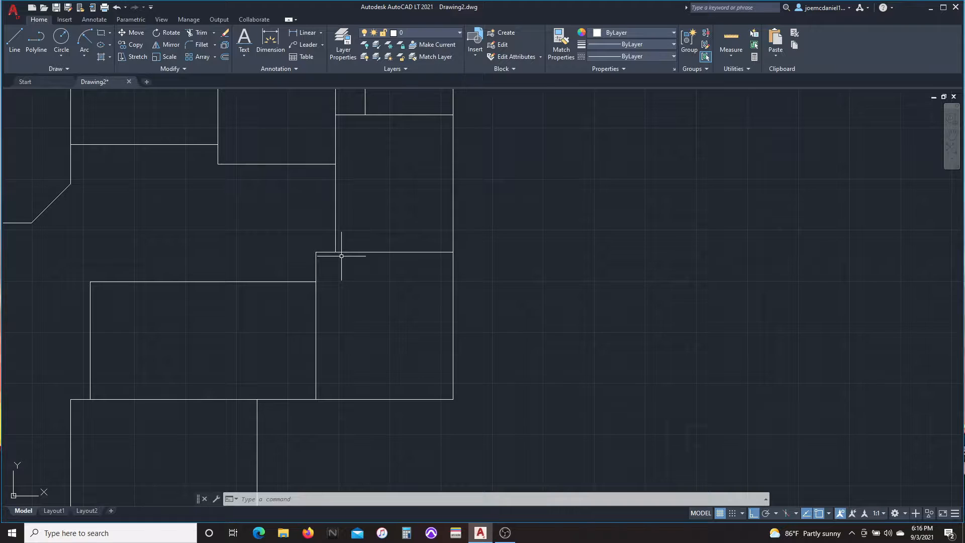
click(261, 42)
click(453, 114)
click(453, 252)
scroll(470, 183, up, 10)
scroll(438, 193, down, 10)
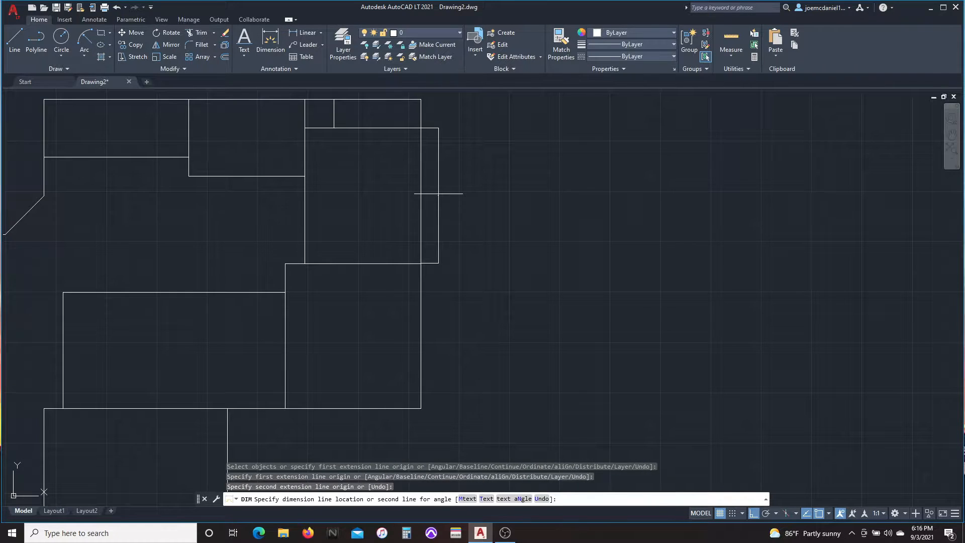
key(Escape)
key(Return)
click(304, 127)
click(421, 127)
scroll(379, 205, up, 10)
scroll(292, 276, down, 10)
key(Escape)
scroll(213, 287, down, 2)
middle_drag(336, 293, 469, 241)
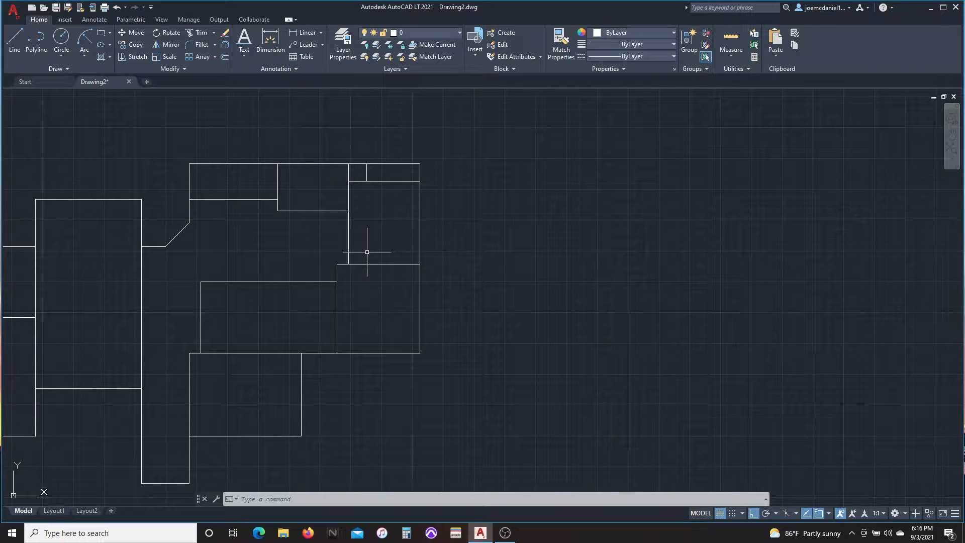
scroll(374, 200, up, 2)
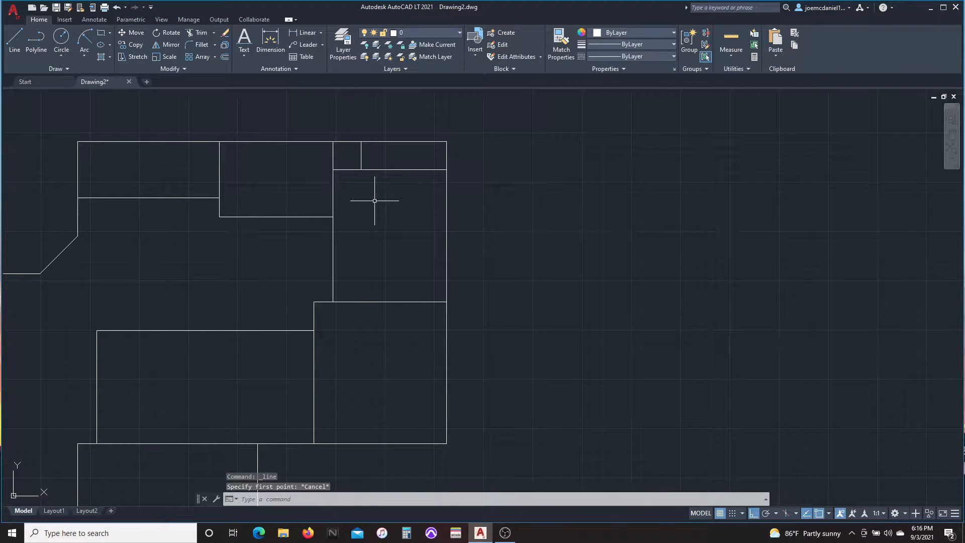
click(21, 39)
key(Escape)
click(379, 177)
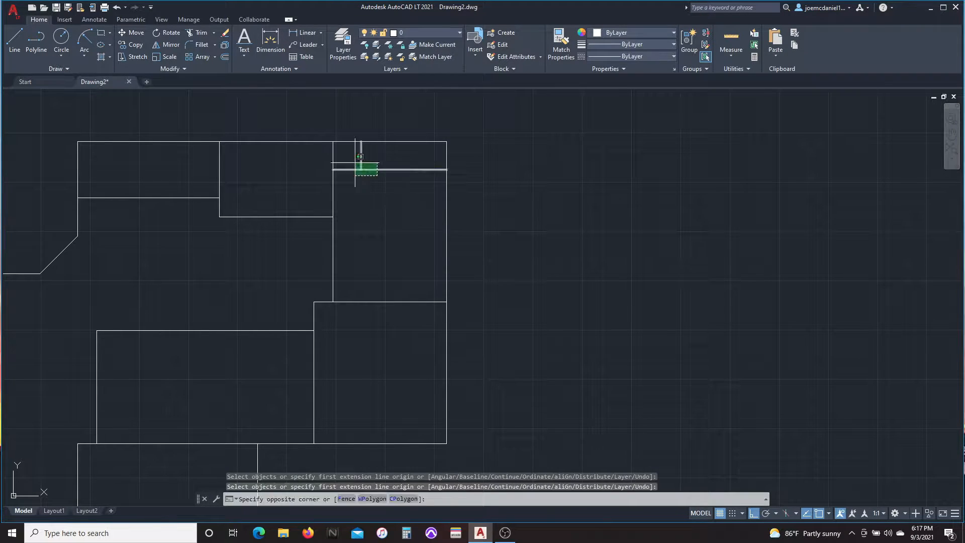
key(Escape)
scroll(400, 227, up, 2)
scroll(336, 150, down, 2)
scroll(354, 155, up, 2)
scroll(283, 304, down, 2)
Continue the upper right room's left wall down to the top-edge level of the room on the lower left, join them, and trim the old corner.
click(14, 40)
scroll(198, 384, up, 4)
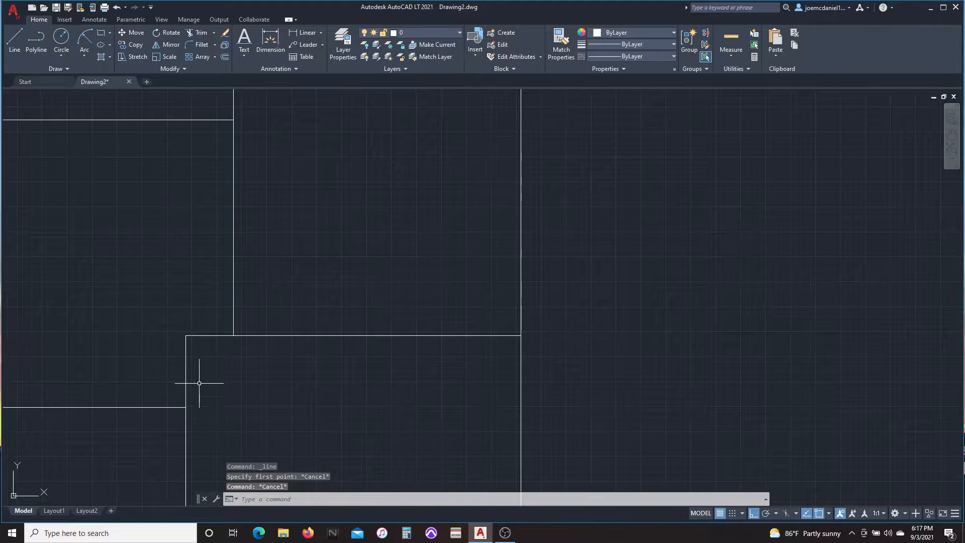
click(198, 232)
click(192, 302)
key(Escape)
key(Escape)
text(tr)
mouse_move(181, 219)
mouse_down()
mouse_move(179, 271)
mouse_move(136, 274)
mouse_up()
key(Escape)
scroll(98, 332, down, 2)
scroll(124, 330, up, 2)
click(15, 40)
scroll(427, 221, down, 3)
key(Escape)
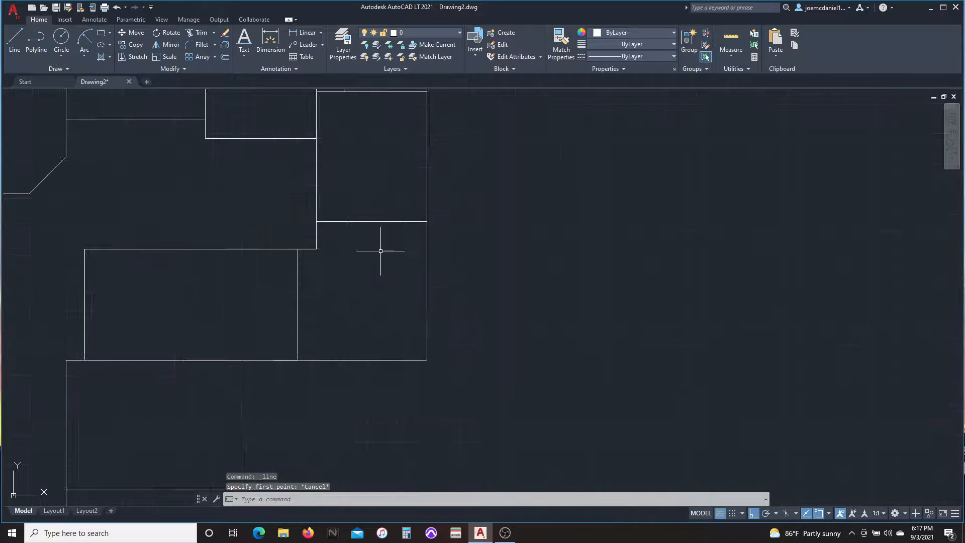
click(271, 40)
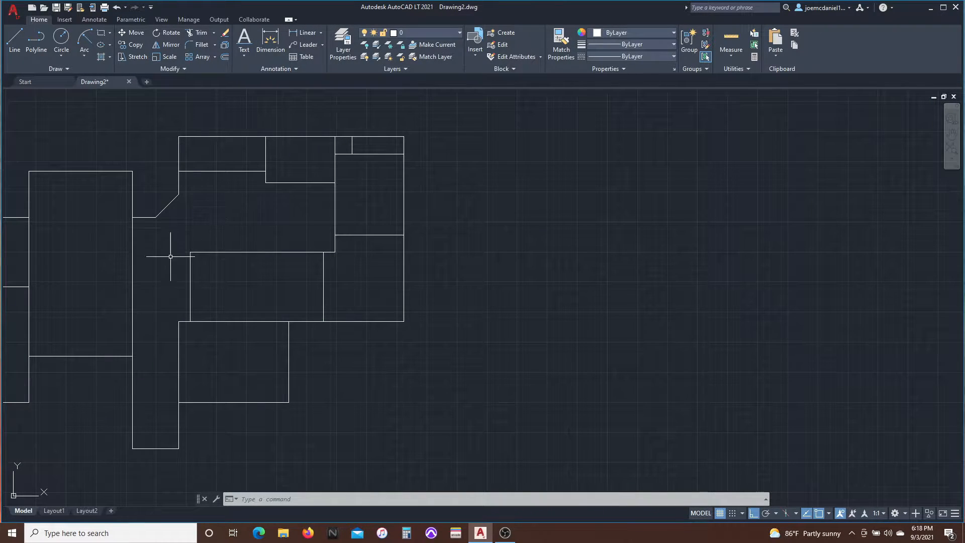
Draw the corridor's lower edge below the short horizontal wall, from the left block's wall across to beneath the diagonal's lower corner.
scroll(162, 204, up, 3)
scroll(153, 310, down, 4)
scroll(149, 325, up, 3)
scroll(137, 282, down, 2)
scroll(120, 262, up, 1)
key(Return)
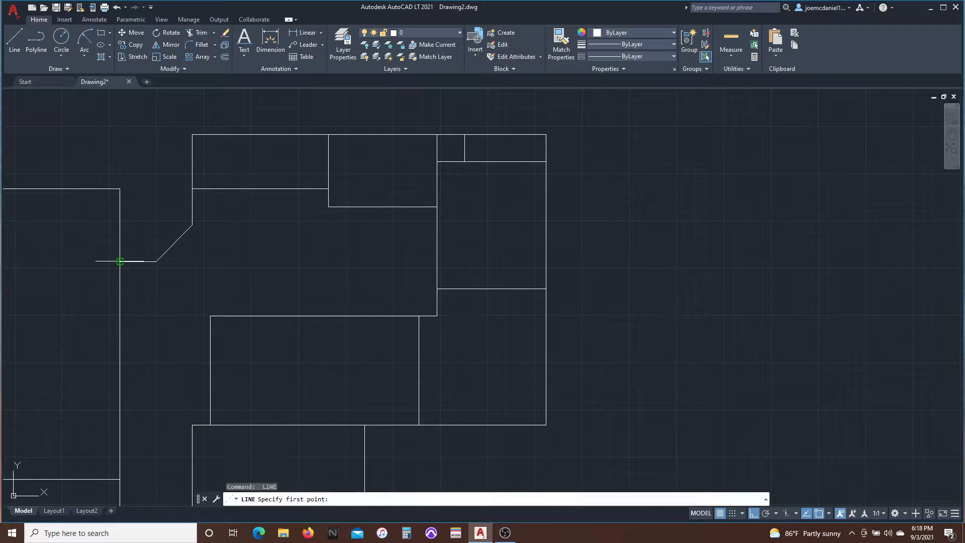
click(156, 298)
key(Escape)
Draw a 48-unit horizontal line to the right from the diagonal wall's upper corner.
key(Return)
click(192, 225)
text(48)
key(Return)
key(Escape)
key(Return)
click(156, 297)
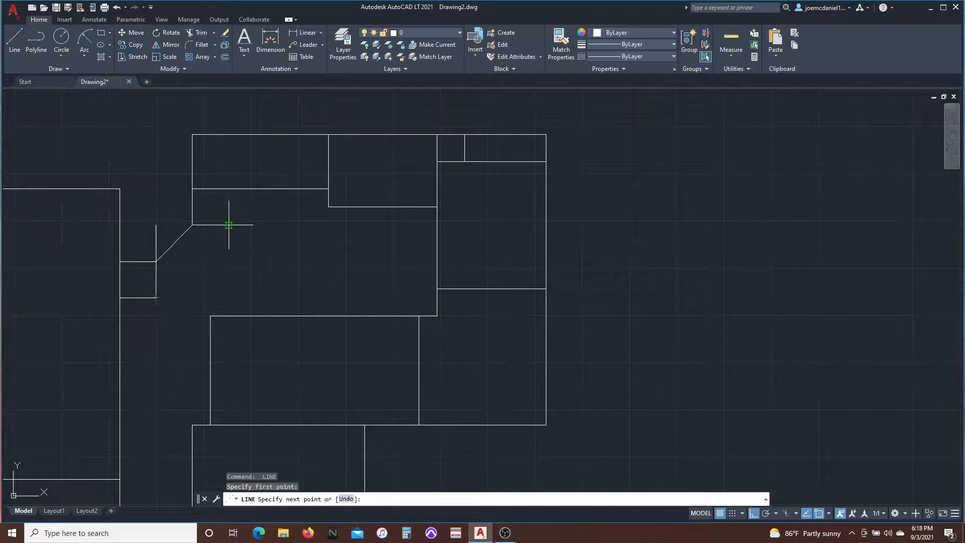
click(228, 225)
scroll(154, 243, up, 2)
scroll(306, 304, down, 3)
scroll(294, 253, up, 3)
click(301, 312)
click(235, 306)
key(Delete)
key(Return)
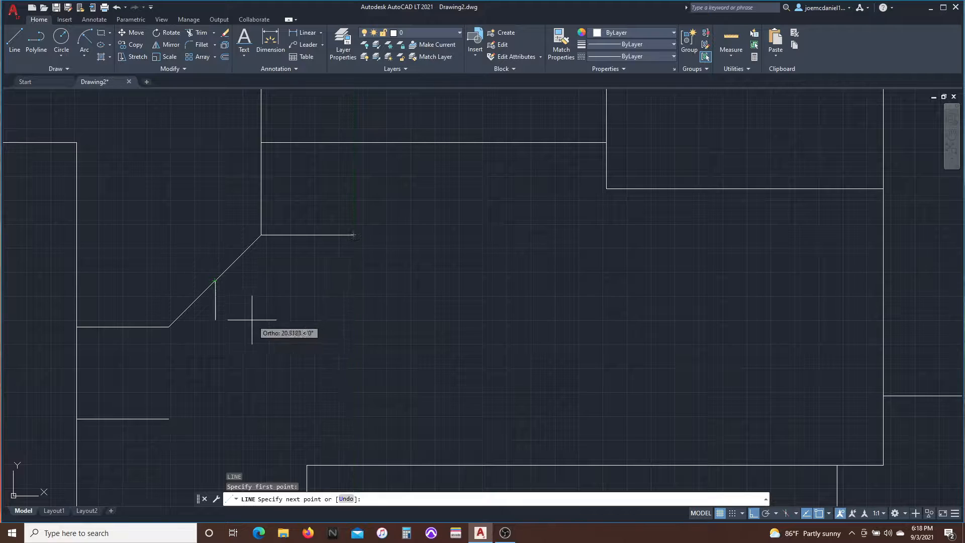
key(Escape)
Draw a second diagonal wall joining the free ends of the lower corridor line and the 48-unit horizontal line.
key(Return)
click(169, 419)
click(353, 234)
key(Escape)
Copy the 48-unit horizontal line, paste it in the open area beside the corridor, and rotate the copy about its left end.
click(300, 251)
click(283, 224)
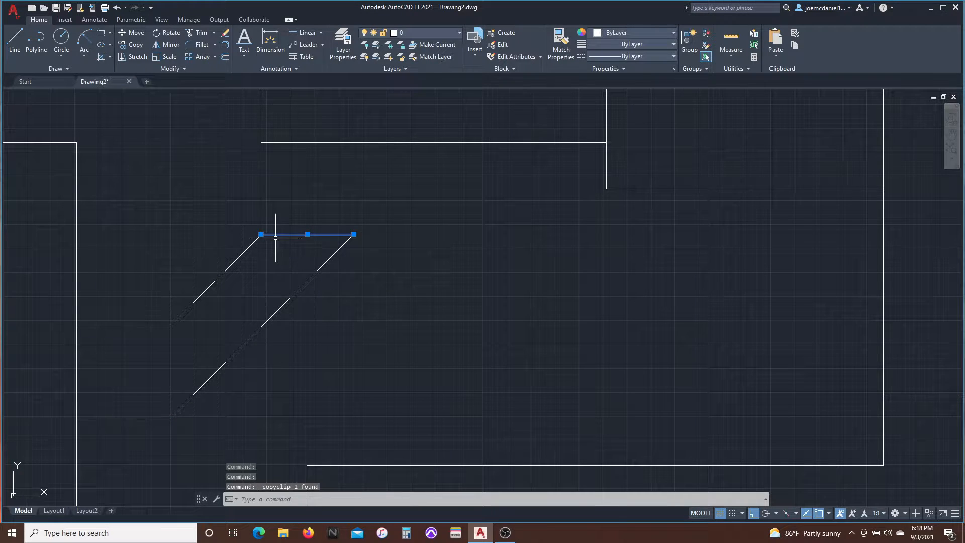
text(ro)
key(Return)
click(378, 315)
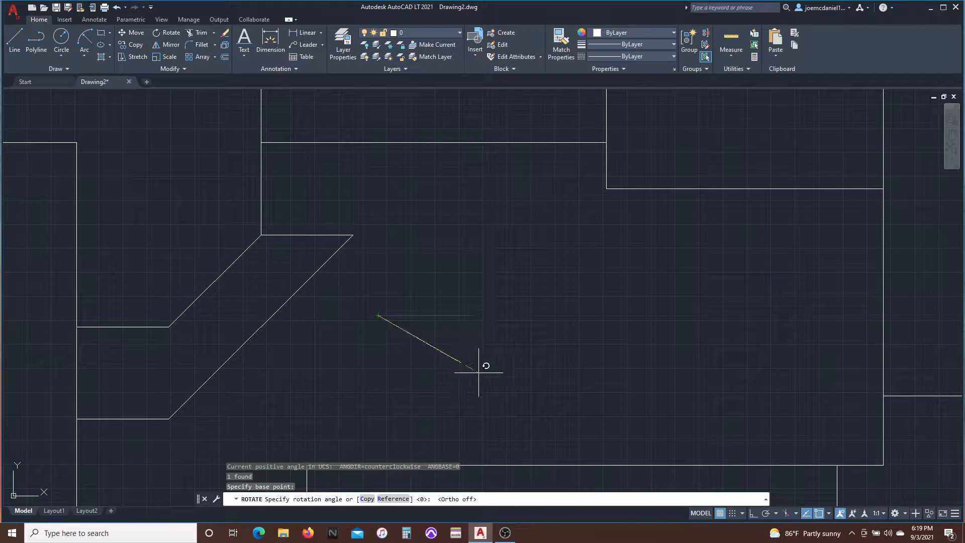
key(Return)
Mirror the rotated copy about a horizontal axis so it runs perpendicular to the diagonal walls, and delete the unmirrored line.
click(437, 301)
click(400, 276)
text(mi)
key(F8)
click(504, 315)
key(Escape)
click(465, 310)
click(411, 282)
key(Return)
key(Return)
Move the perpendicular 48-unit line so its upper end sits on the midpoint of the upper diagonal wall.
click(390, 327)
text(m)
key(Return)
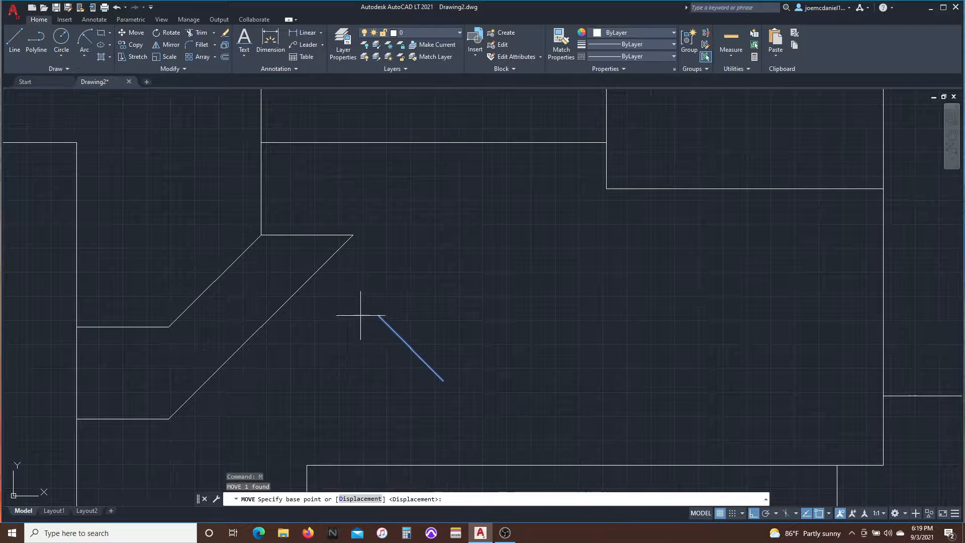
click(377, 315)
click(215, 281)
key(Escape)
Move the lower diagonal wall by its midpoint onto the far end of the perpendicular 48-unit line.
click(271, 315)
text(m)
key(Return)
click(261, 326)
click(280, 346)
Slide the lower diagonal wall along its own direction until its lower end is level with the lower corridor line.
text(m)
key(Return)
click(188, 437)
key(F8)
click(208, 417)
key(Escape)
Extend the lower and upper horizontal corridor lines to the ends of the lower diagonal wall, and delete the perpendicular spacer line.
text(ex)
drag(95, 407, 156, 432)
key(Escape)
text(ex)
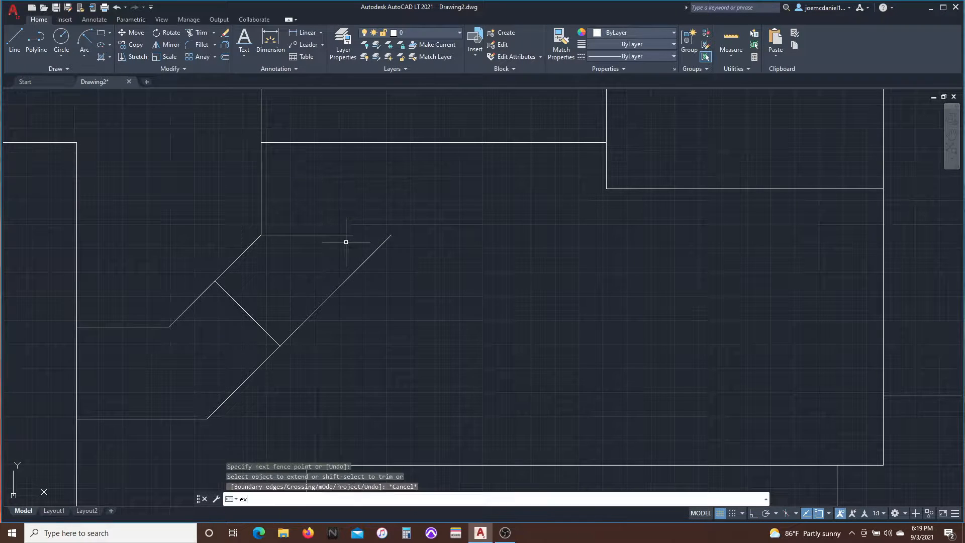
drag(345, 241, 340, 223)
key(Escape)
drag(254, 300, 230, 334)
key(Delete)
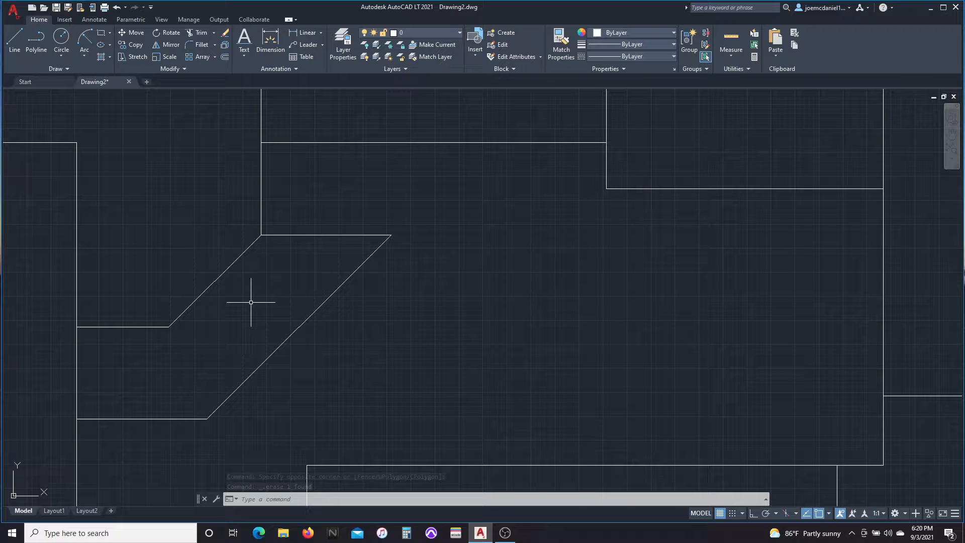
scroll(250, 302, down, 4)
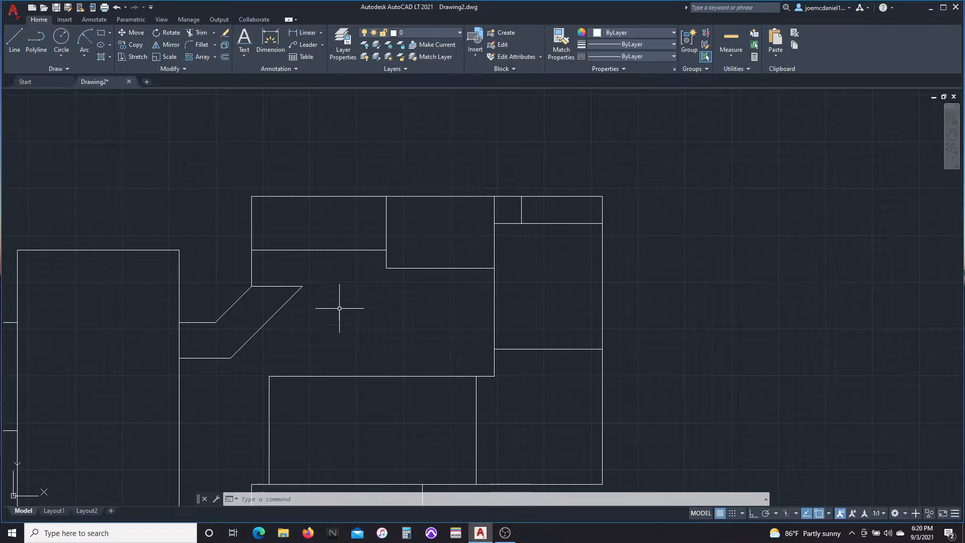
text(l)
key(Return)
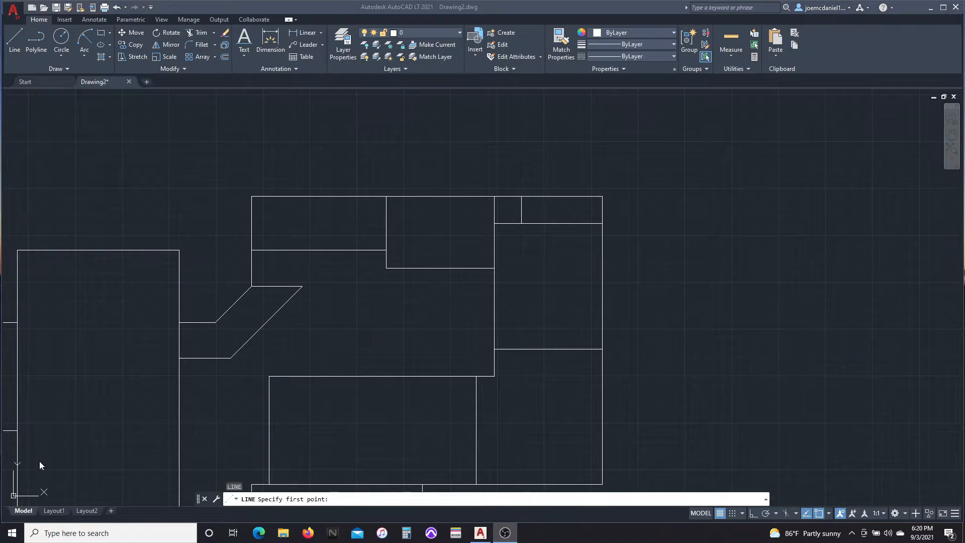
scroll(437, 317, up, 2)
scroll(250, 215, down, 4)
key(Escape)
scroll(159, 277, up, 2)
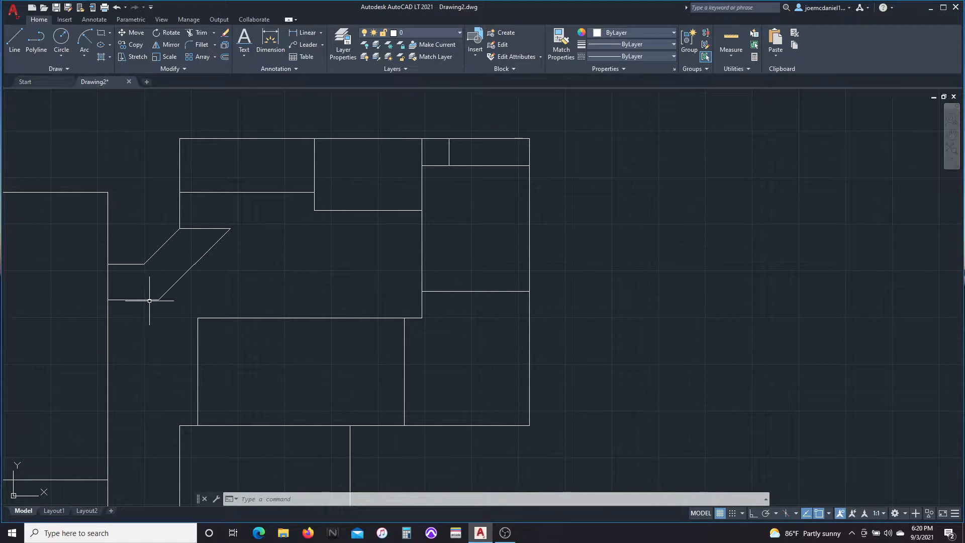
key(space)
click(197, 318)
key(Escape)
key(Escape)
Move the upper rooms, closets and diagonal corridor walls straight down until the lower diagonal's lower end is level with the lower room's upper wall.
click(415, 303)
click(151, 116)
click(477, 112)
click(443, 172)
text(m)
scroll(124, 319, up, 2)
click(213, 270)
key(F8)
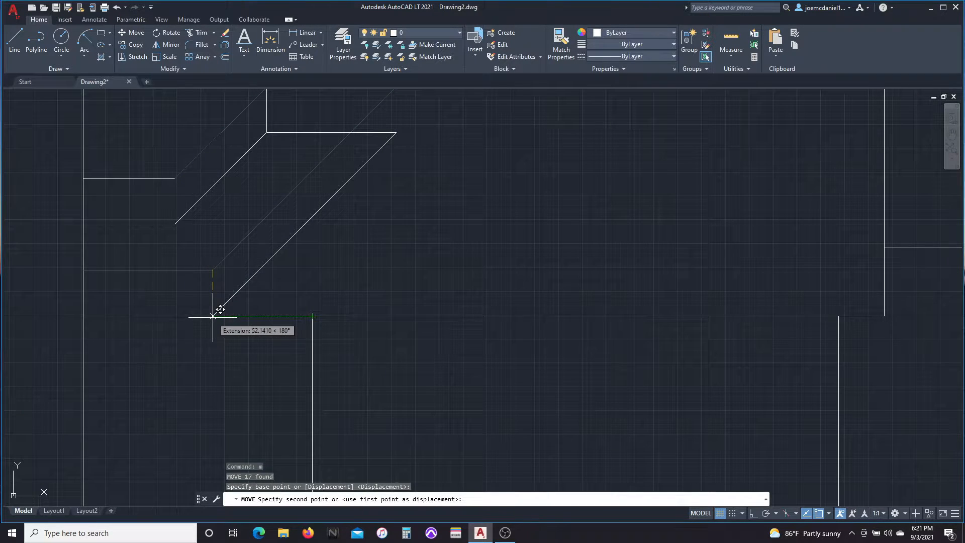
click(213, 316)
key(Escape)
Move the horizontal corridor lines straight down to meet the lower ends of the shifted diagonal walls.
scroll(377, 357, down, 2)
click(285, 287)
text(m)
click(299, 287)
click(299, 305)
Draw a line from the lower diagonal wall's lower end to the adjacent room's upper-left corner, and delete it again.
scroll(642, 323, up, 2)
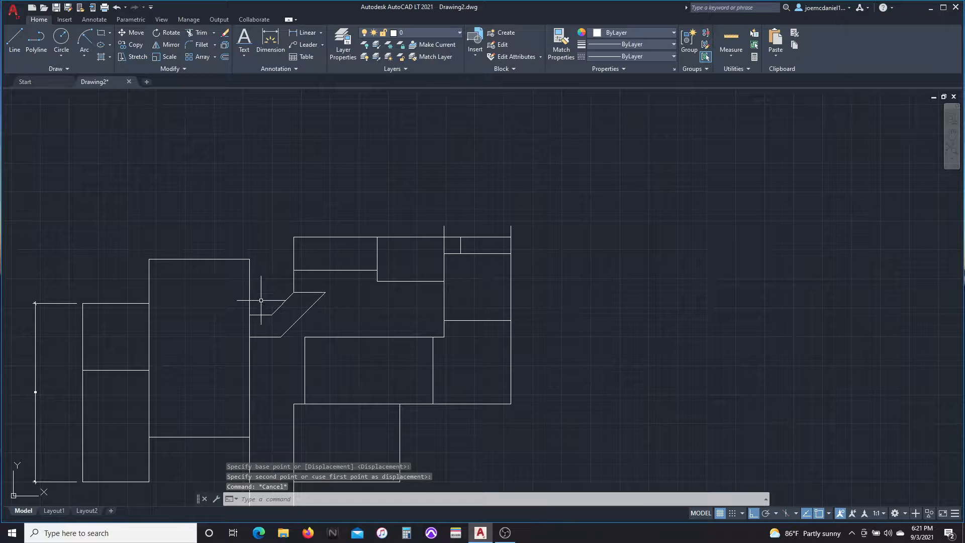
text(l)
scroll(286, 336, up, 2)
click(274, 334)
click(313, 334)
key(Escape)
click(269, 327)
click(319, 341)
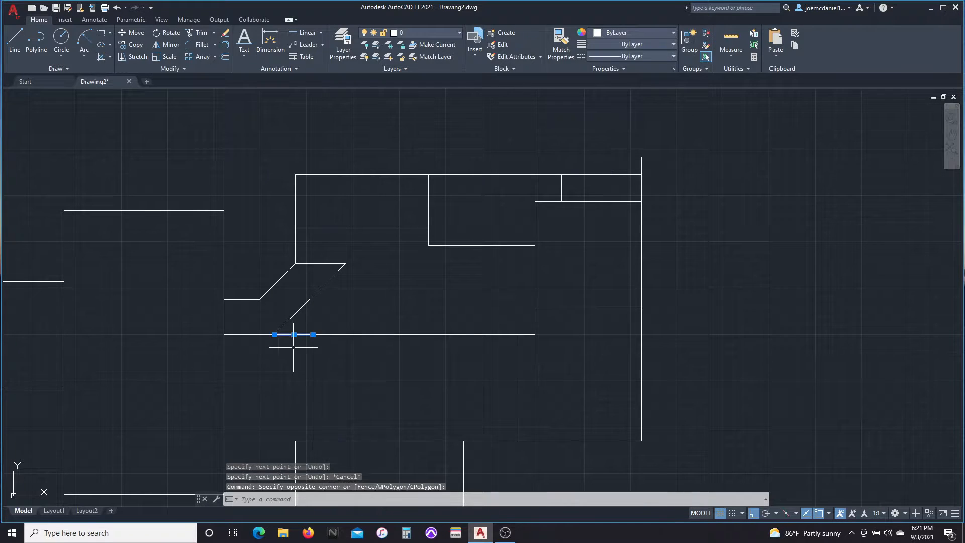
key(Delete)
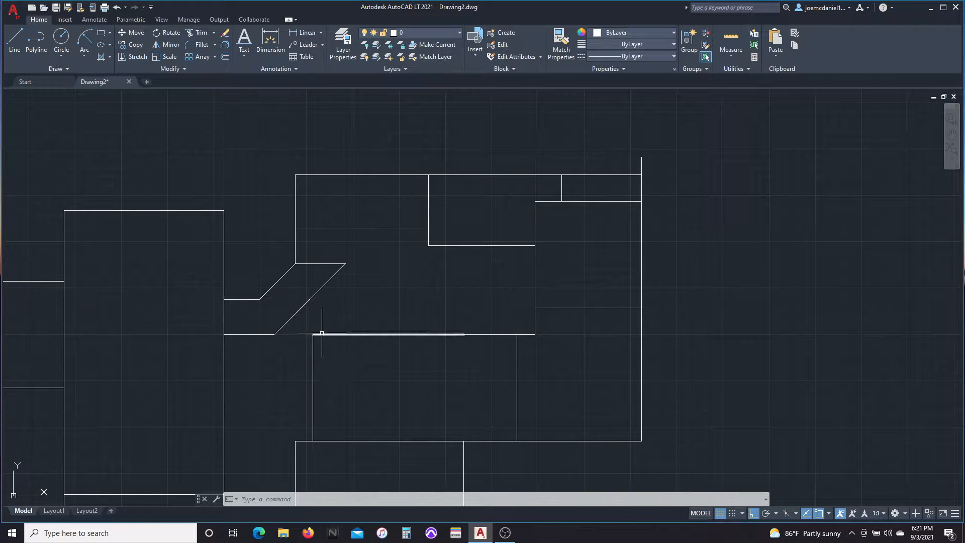
Trim the two vertical wall stubs that project above the upper wall of the right-hand rooms.
scroll(913, 201, down, 3)
scroll(814, 166, up, 3)
text(tr)
key(Return)
click(740, 193)
click(610, 196)
key(Escape)
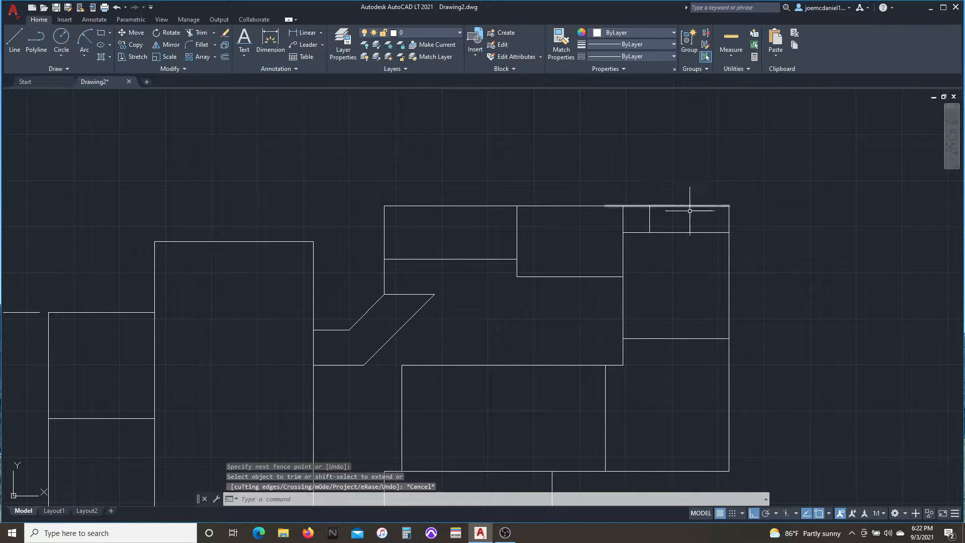
Draw a 96-unit horizontal line rightward from the left outer wall above the corridor, continuing with a 120-unit vertical line downward.
click(14, 40)
key(Escape)
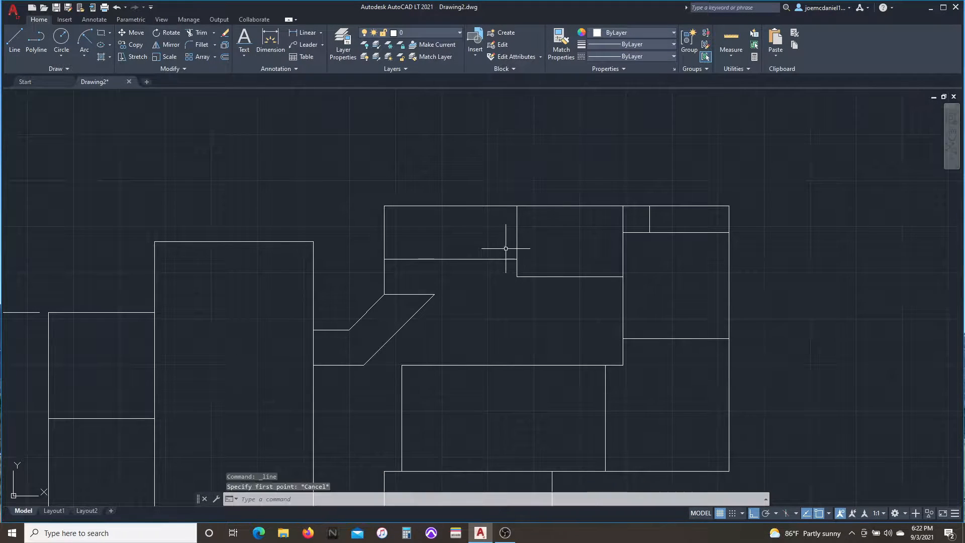
click(443, 309)
click(427, 287)
key(Escape)
key(Return)
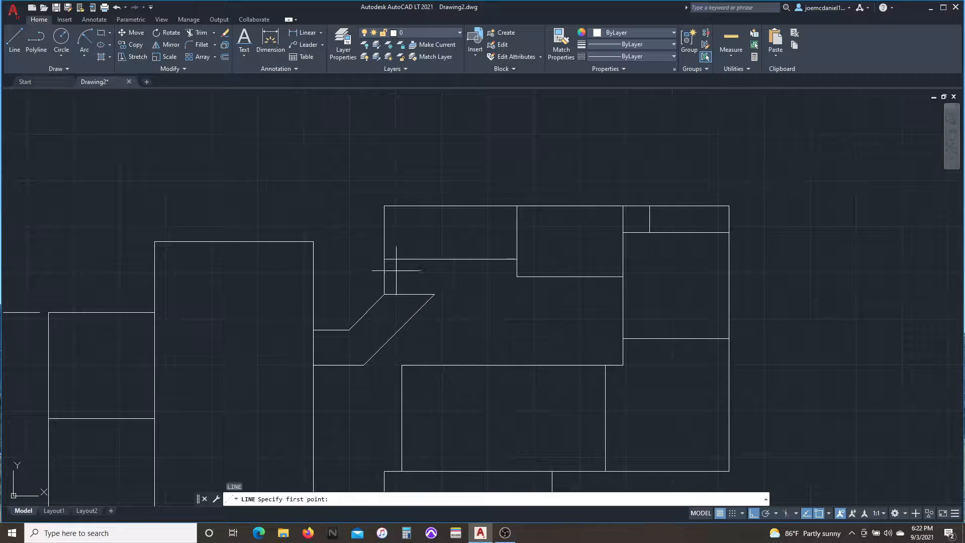
click(384, 241)
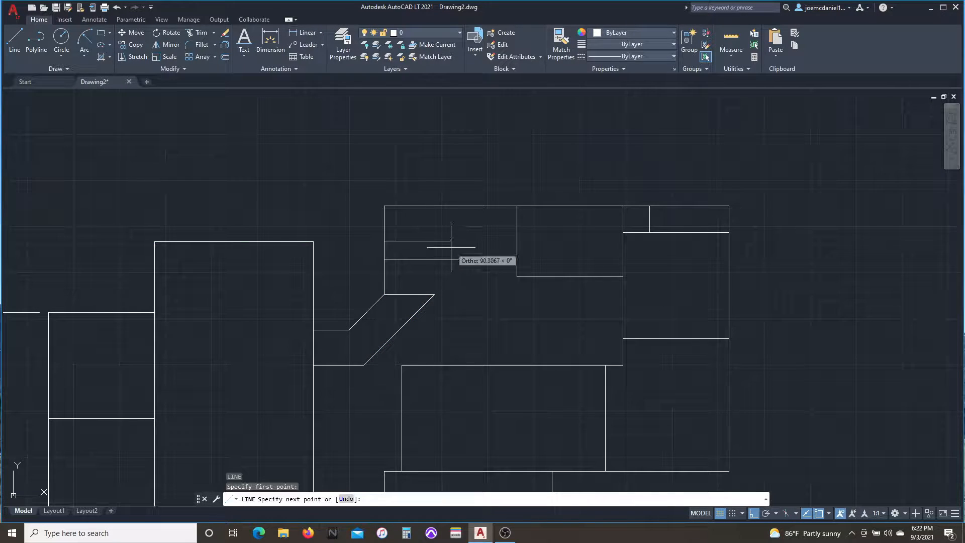
text(96)
key(Return)
key(Return)
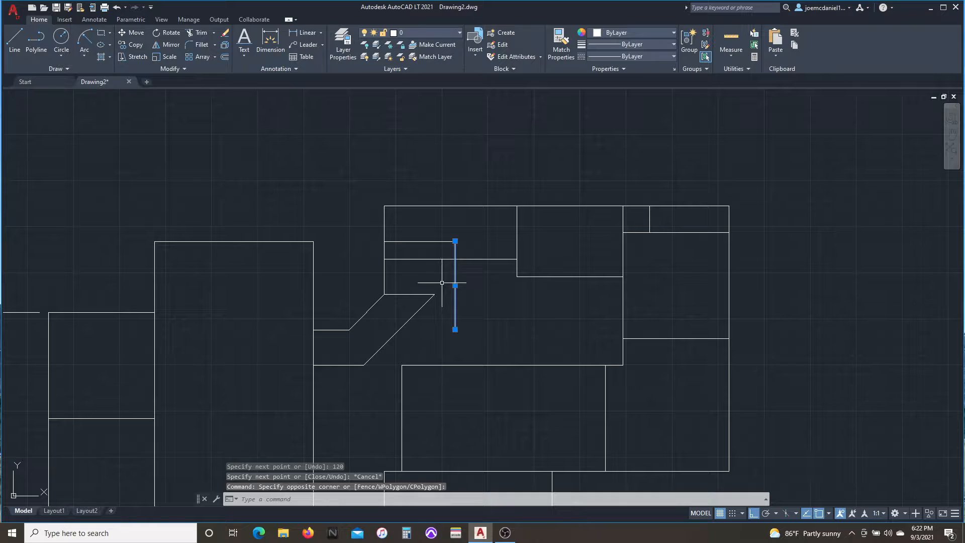
key(Return)
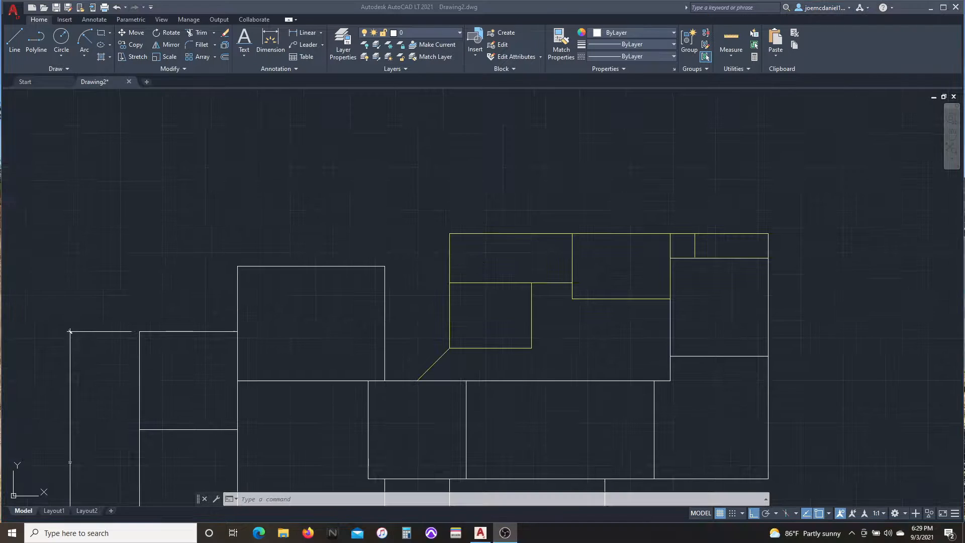
Draw a horizontal guide line from the upper-right corner of the white room beside the yellow block across the whole block.
scroll(777, 386, down, 4)
scroll(777, 416, up, 3)
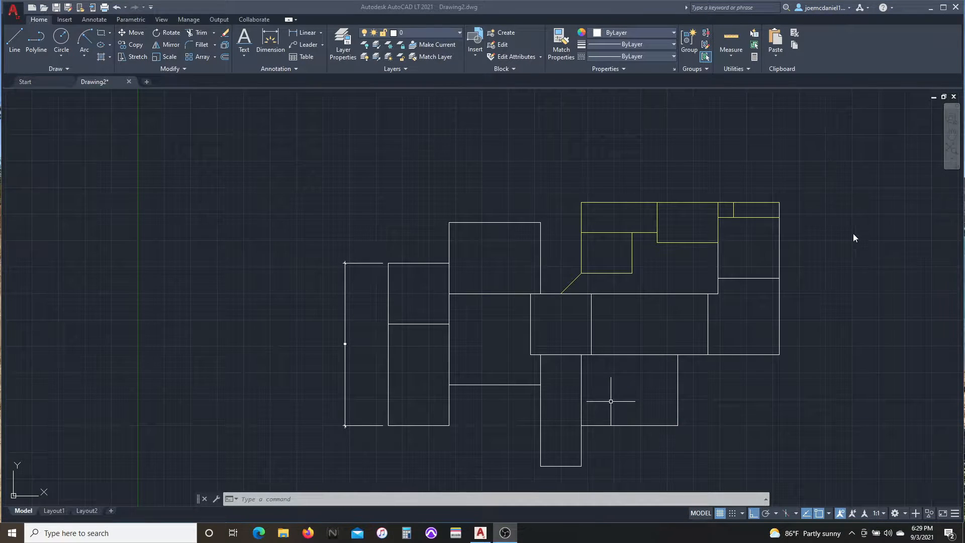
middle_drag(610, 400, 548, 362)
text(l)
click(477, 182)
click(754, 182)
key(Escape)
click(503, 248)
key(Escape)
click(494, 139)
key(Escape)
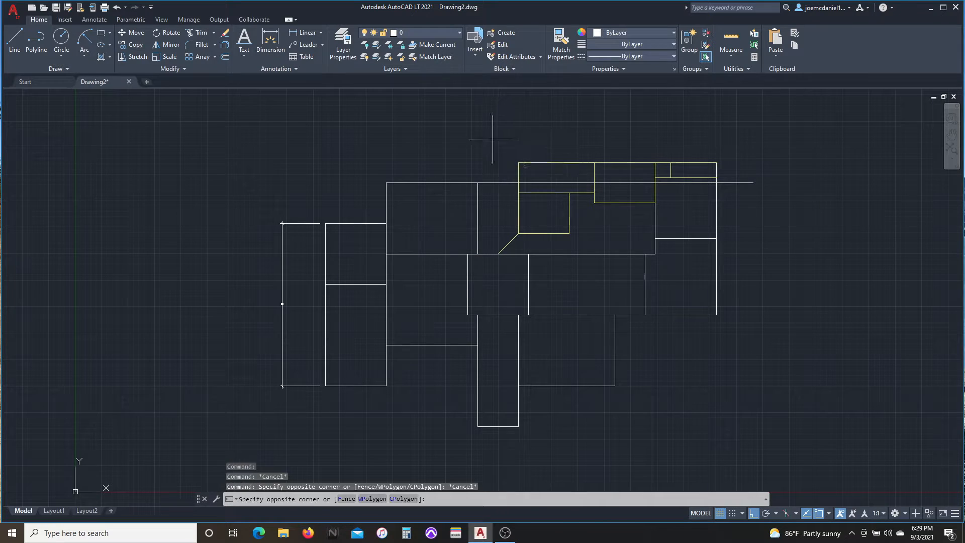
Move the yellow rooms, diagonal wall and short corridor line straight down until the upper wall meets the guide line, and delete the guide.
scroll(642, 134, up, 2)
click(411, 145)
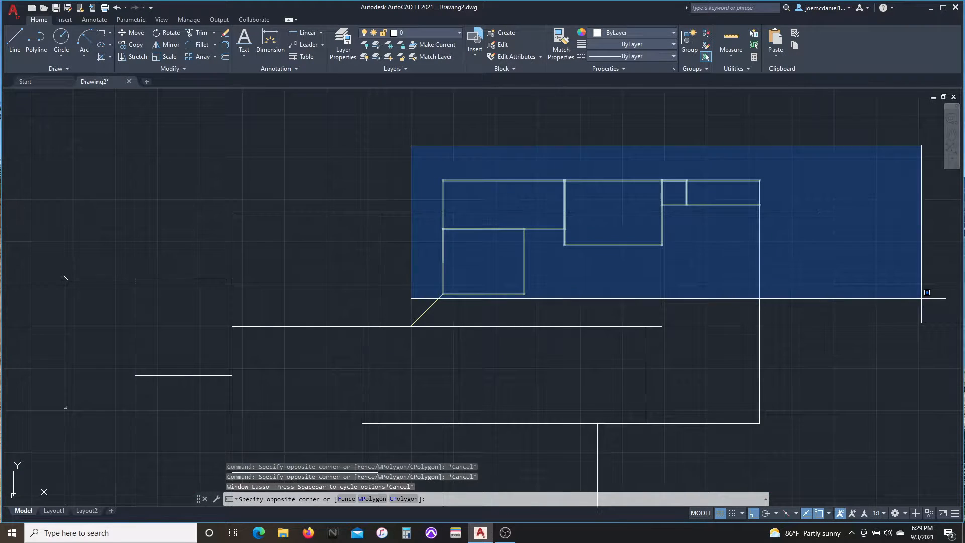
click(921, 298)
click(427, 310)
click(394, 326)
text(m)
click(443, 179)
click(443, 213)
click(418, 213)
key(Delete)
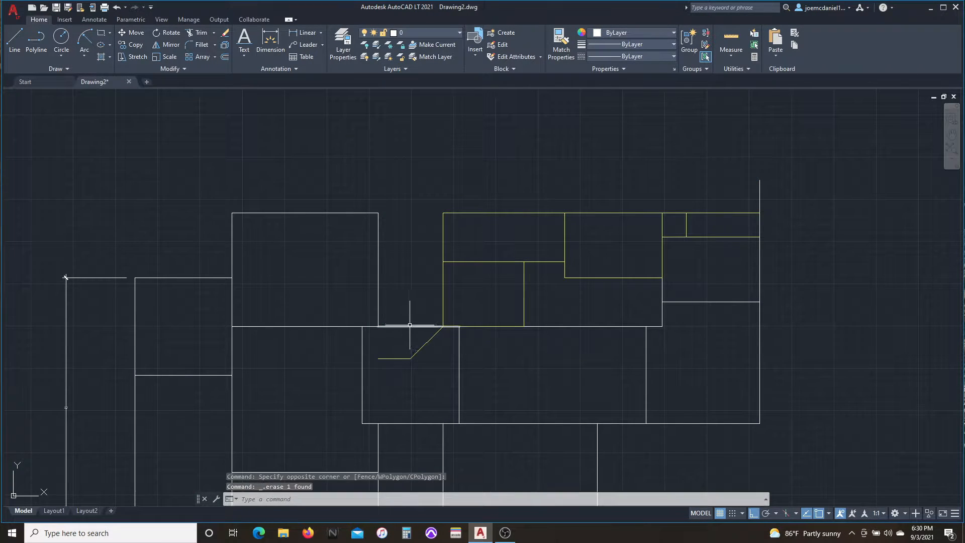
Delete the wall segment above the corridor, and join the short corridor line's left end to the neighbouring room's lower-right corner with a vertical line.
click(409, 325)
key(Delete)
text(l)
click(378, 358)
click(378, 326)
key(Escape)
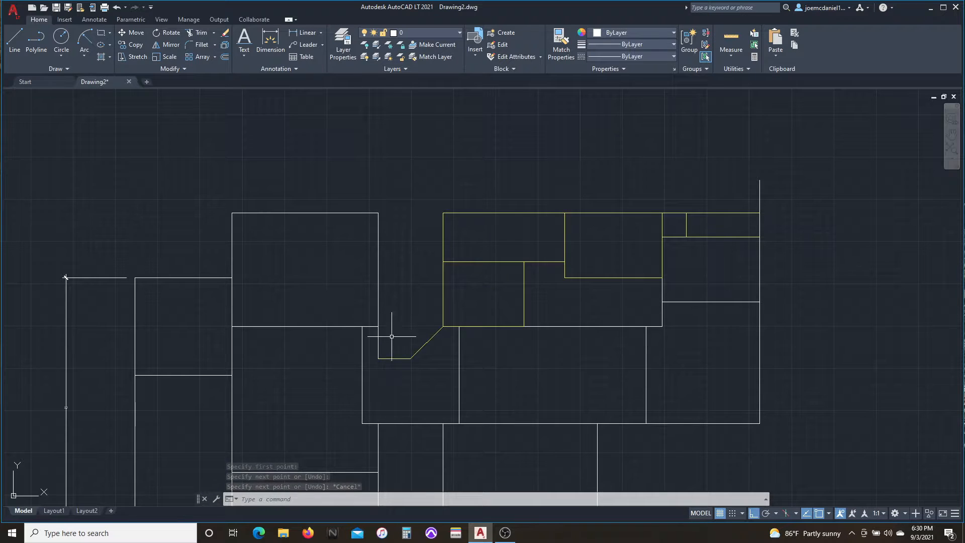
scroll(429, 267, down, 3)
scroll(421, 200, up, 3)
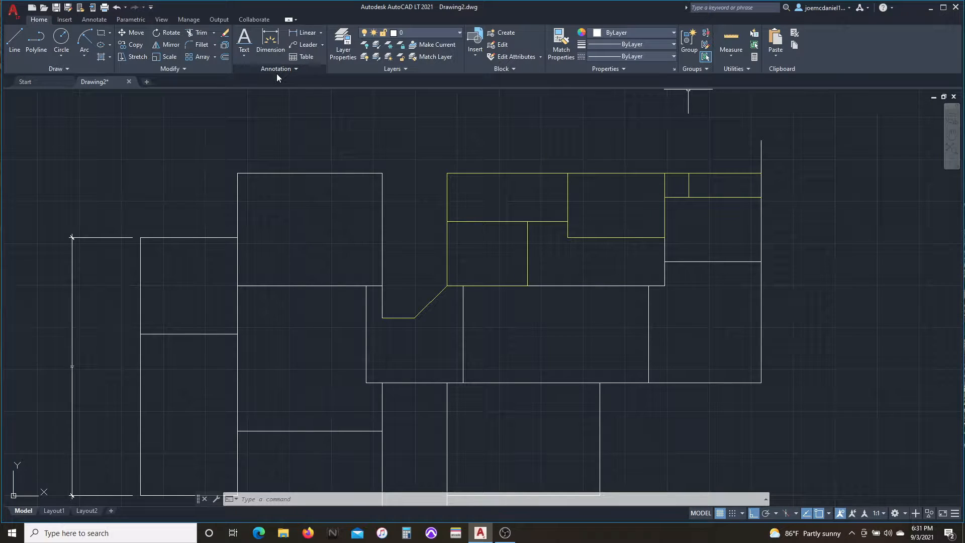
Draw an upright rectangle 81 units wide and 210 units high in the empty area beside the floor plan.
click(15, 41)
scroll(150, 169, down, 2)
mouse_move(294, 346)
middle_down()
mouse_move(224, 293)
mouse_move(122, 303)
middle_up()
click(447, 342)
text(21)
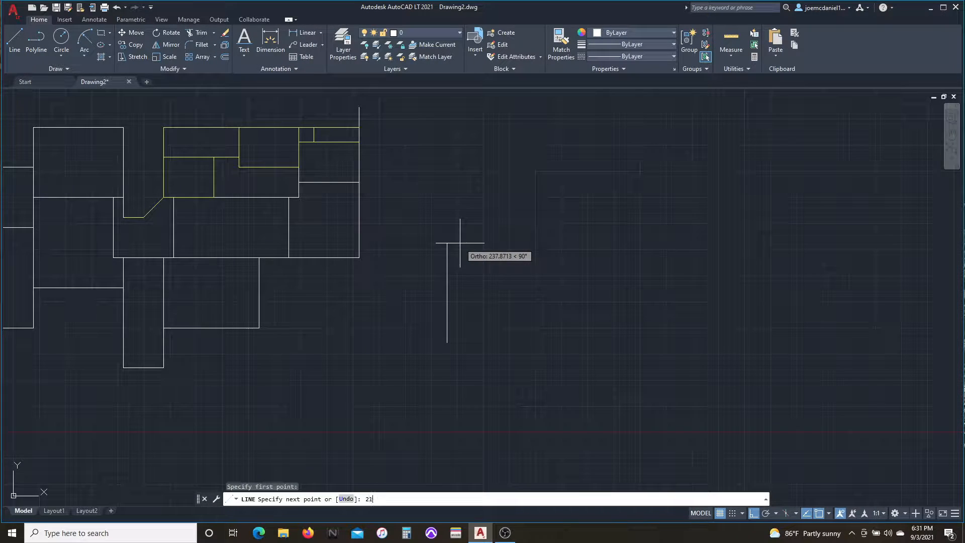
text(0)
key(Return)
text(81)
key(Return)
text(210)
key(Return)
click(447, 342)
key(Escape)
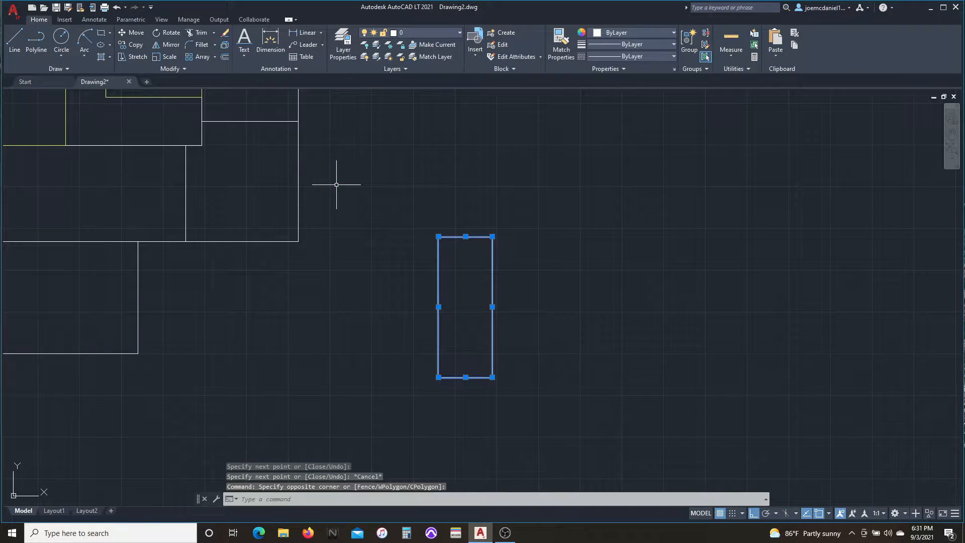
text(m)
key(Return)
click(466, 236)
key(F8)
scroll(312, 297, down, 4)
text(aaa)
scroll(175, 264, up, 6)
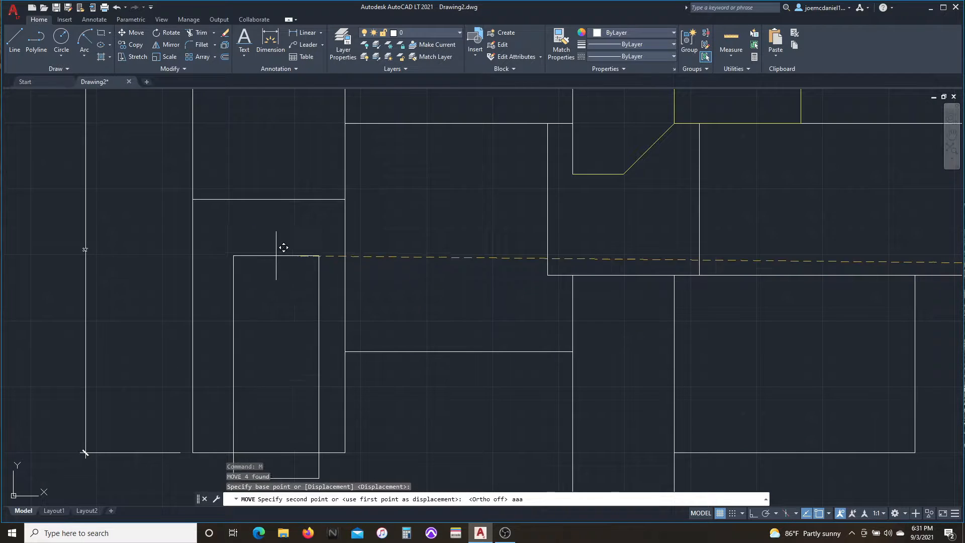
key(Escape)
Draw a 24-unit vertical line downward from the midpoint of the wall dividing the two far-left rooms.
scroll(65, 123, down, 1)
scroll(78, 176, up, 2)
text(l)
key(Return)
click(360, 161)
key(F8)
text(24)
key(Return)
key(Escape)
scroll(357, 224, down, 3)
Move the 81 by 210 rectangle by its upper edge's midpoint onto the lower end of the 24-unit line.
middle_drag(357, 224, 22, 223)
click(443, 207)
click(506, 347)
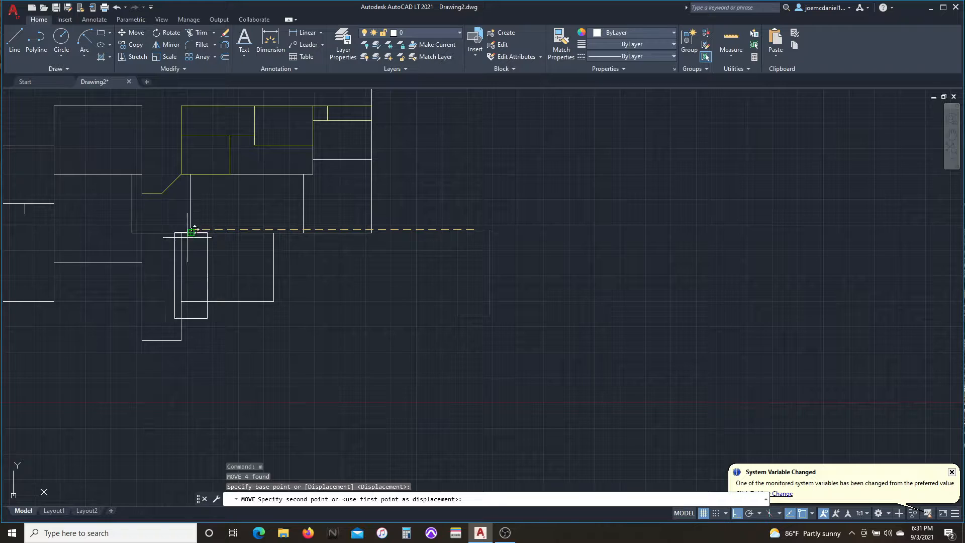
key(F8)
key(Escape)
Check the clearances between the rectangle's lower end and the surrounding room's walls with trial dimensions.
scroll(197, 355, up, 2)
scroll(204, 371, up, 6)
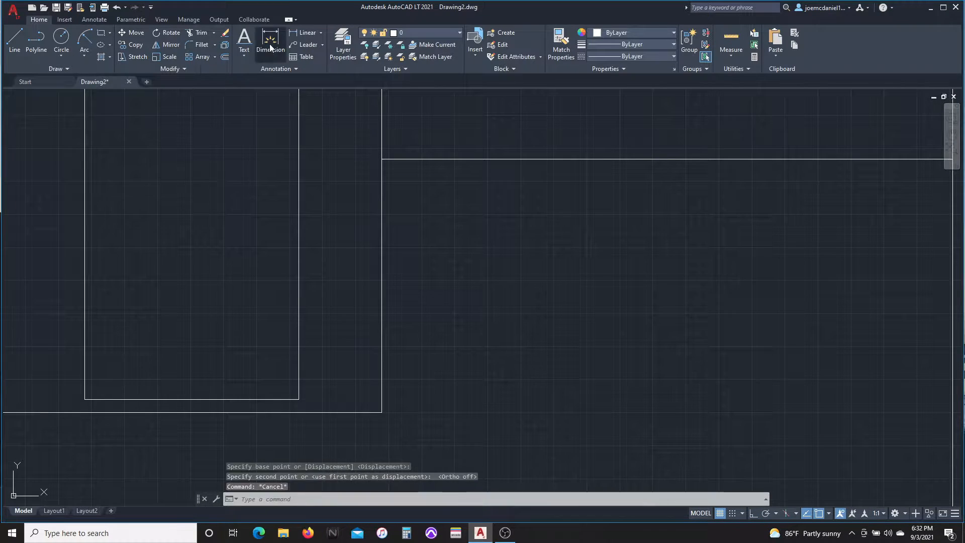
click(269, 46)
click(298, 398)
key(F8)
click(381, 411)
scroll(338, 404, up, 4)
key(Escape)
key(Return)
click(237, 389)
scroll(451, 389, up, 2)
middle_drag(443, 467, 452, 407)
scroll(453, 408, up, 1)
click(456, 407)
middle_drag(76, 293, 330, 276)
scroll(329, 276, down, 9)
middle_drag(296, 199, 306, 290)
key(Escape)
scroll(306, 289, up, 2)
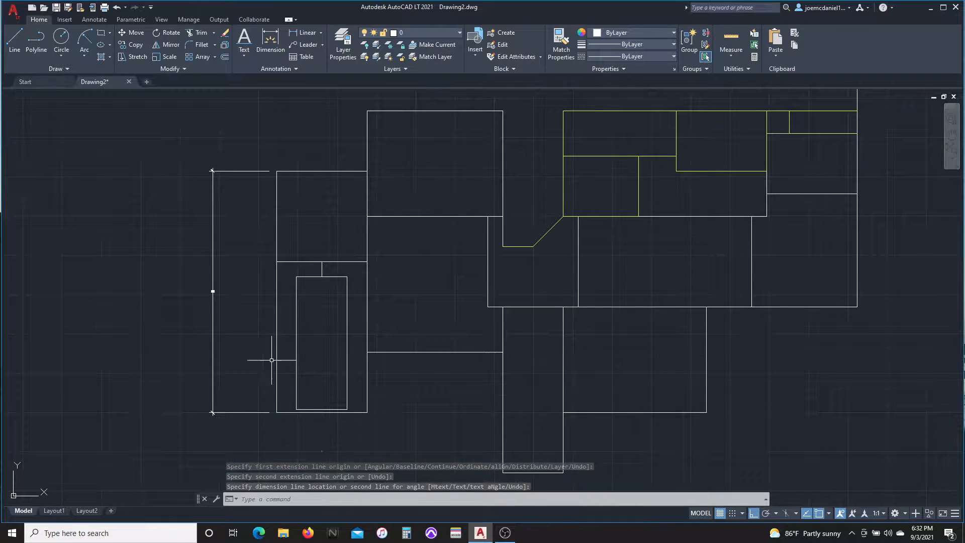
Delete the trial vertical dimension beside the far-left rooms.
click(276, 287)
click(276, 227)
text(m)
key(Return)
click(276, 217)
key(Escape)
drag(222, 420, 166, 139)
key(Delete)
Move the outer left wall of the far-left rooms 24 units outward and extend the horizontal walls to meet it.
click(251, 304)
text(24)
key(Return)
text(ex)
key(Return)
drag(286, 435, 289, 161)
key(Escape)
text(24)
key(Return)
Move the inner rectangle and its short vertical line 12 units left to centre them in the widened room.
click(276, 244)
click(338, 425)
text(m)
click(316, 436)
text(12)
Check the horizontal clearance between the inner rectangle and the room's side wall with a trial dimension.
scroll(308, 236, up, 8)
scroll(405, 296, down, 4)
middle_drag(390, 475, 480, 400)
scroll(516, 420, up, 1)
click(270, 42)
scroll(507, 377, up, 1)
click(506, 345)
scroll(578, 355, up, 4)
click(540, 338)
scroll(266, 279, up, 1)
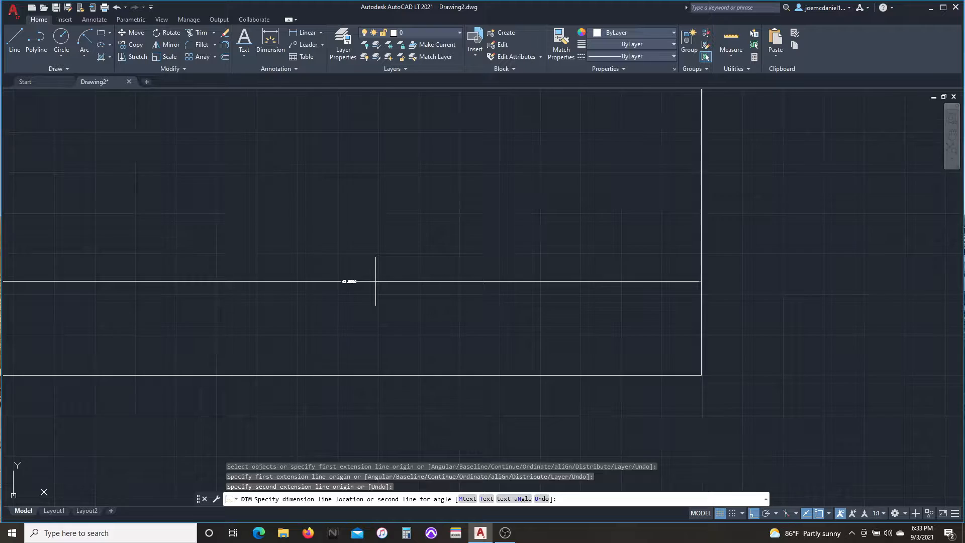
key(Escape)
scroll(422, 306, down, 7)
click(373, 288)
click(398, 274)
text(m)
key(Escape)
key(Escape)
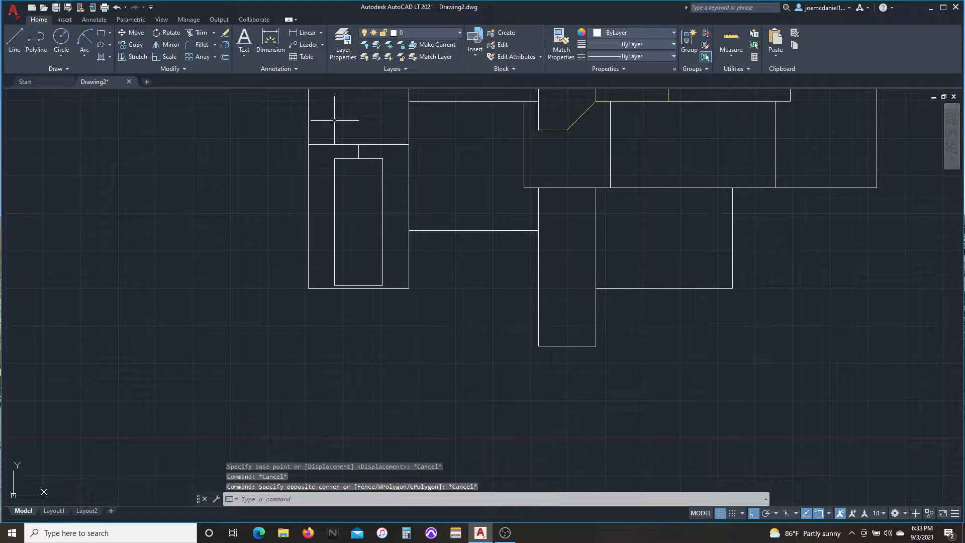
click(330, 130)
click(393, 311)
key(Escape)
Replace the far-left room's lower wall with a lower one, spaced from the inner rectangle by a short vertical line at its lower midpoint.
click(393, 294)
click(389, 286)
key(Delete)
scroll(390, 287, up, 1)
text(l)
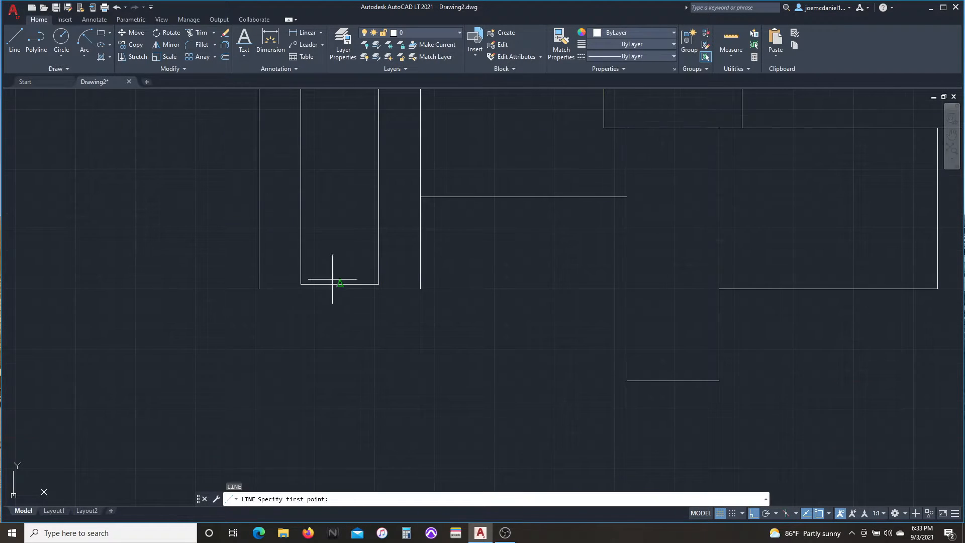
key(Escape)
key(space)
click(259, 306)
click(420, 306)
key(Escape)
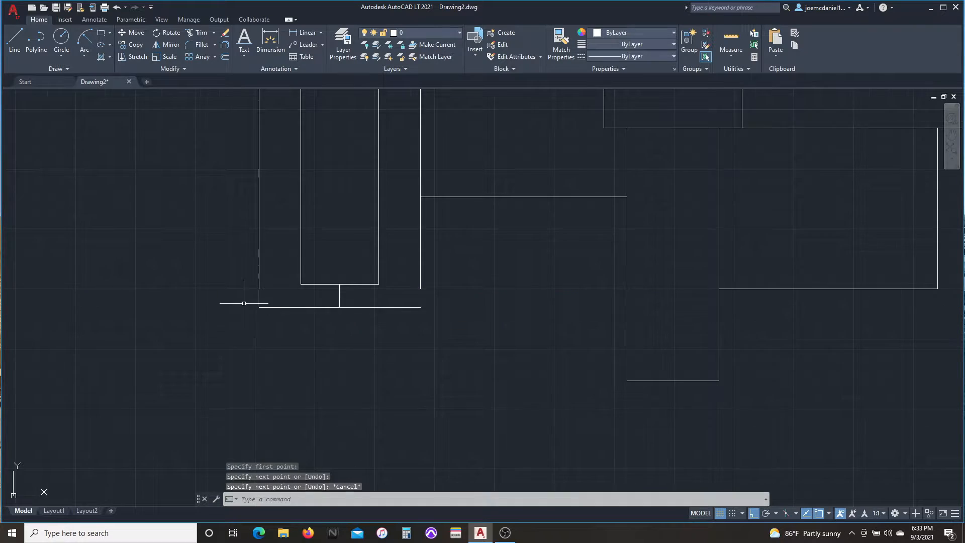
Extend both side walls of the far-left room down to the new lower wall.
scroll(283, 288, up, 2)
text(ex)
click(277, 288)
click(243, 281)
key(Escape)
Delete the short vertical spacer lines below and above the inner rectangle.
click(375, 305)
key(Delete)
scroll(422, 304, down, 2)
middle_drag(422, 166, 402, 237)
click(382, 233)
key(Delete)
middle_drag(758, 316, 586, 339)
middle_drag(308, 200, 290, 219)
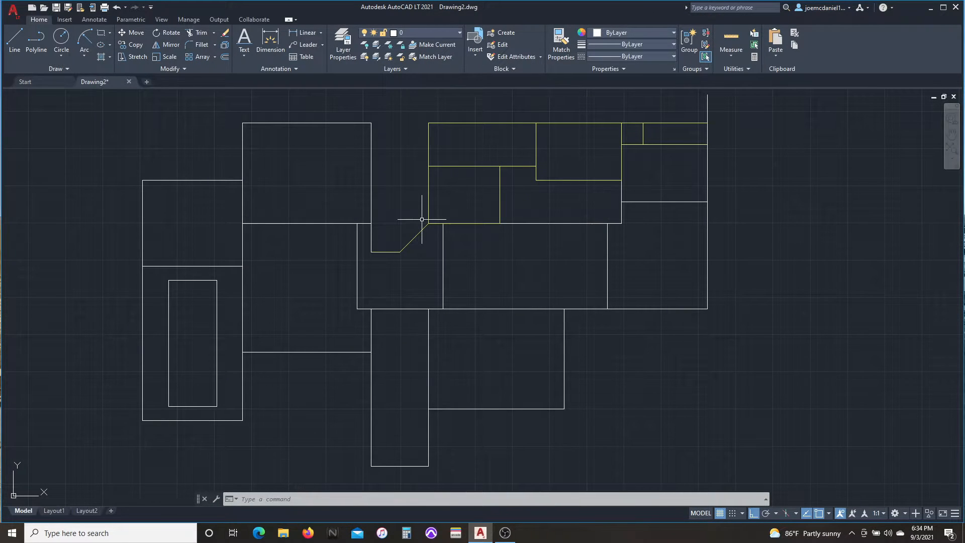
Replace the overshooting upper part of the far-right outer wall with a line ending at the top wall's corner.
scroll(385, 294, down, 2)
scroll(401, 231, up, 1)
click(504, 183)
click(469, 163)
key(Delete)
text(l)
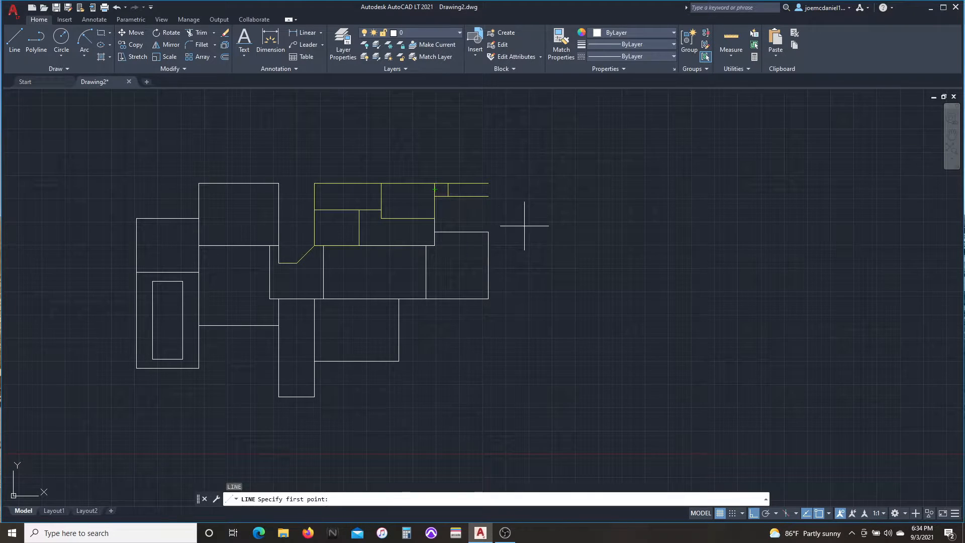
click(487, 233)
click(487, 183)
scroll(260, 231, down, 2)
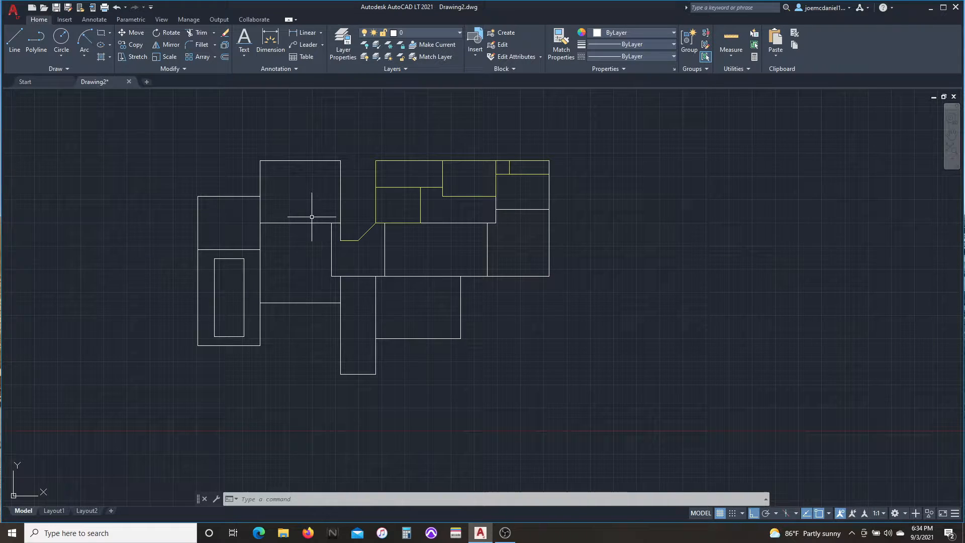
Measure the full height of the far-left rooms along their outer wall with a trial dimension.
scroll(241, 221, up, 2)
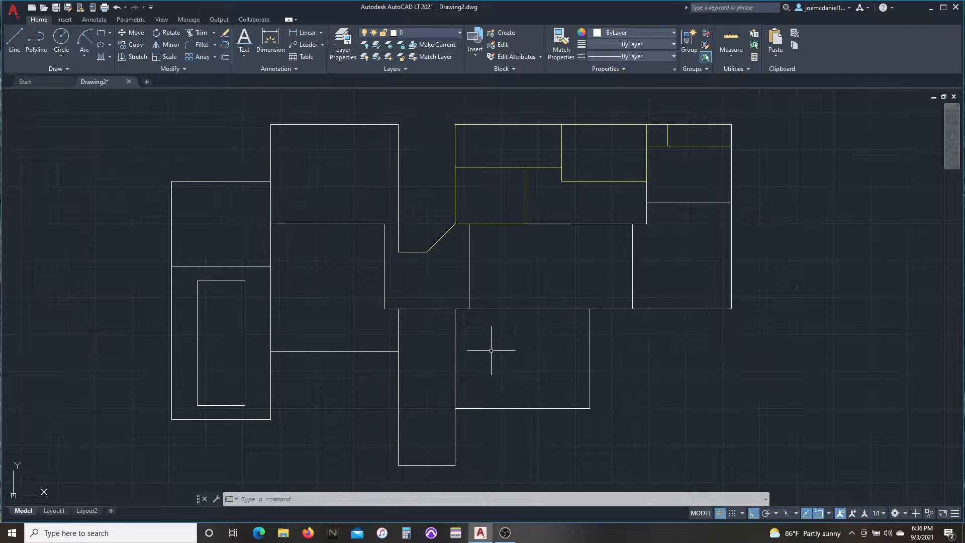
scroll(209, 270, down, 2)
scroll(211, 282, up, 2)
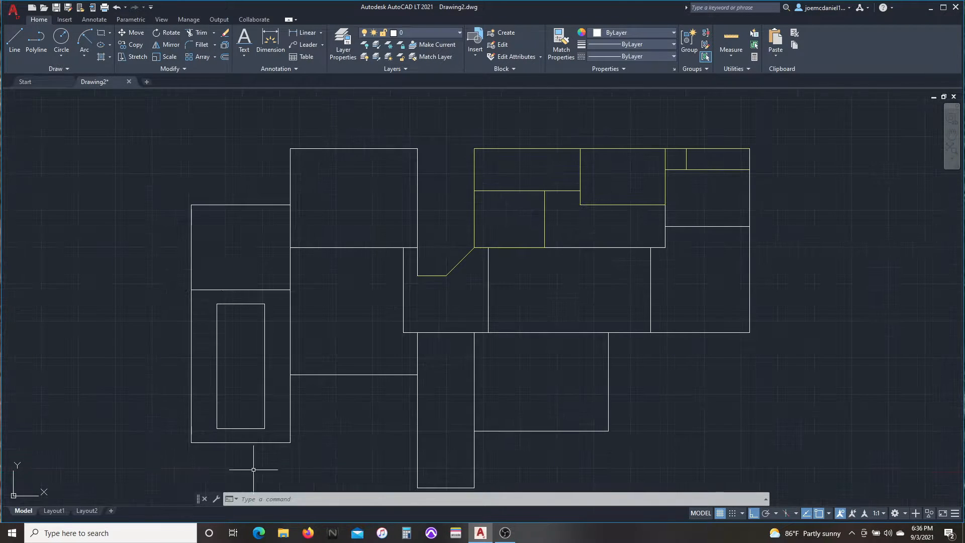
click(219, 205)
key(Escape)
key(Escape)
click(270, 40)
click(192, 442)
click(191, 205)
key(Return)
key(Return)
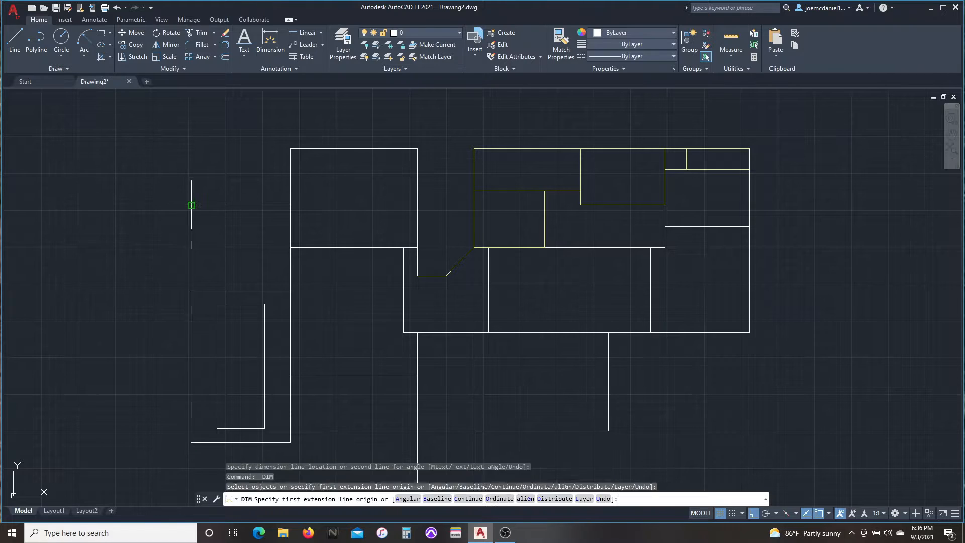
click(191, 205)
click(192, 442)
scroll(143, 280, up, 5)
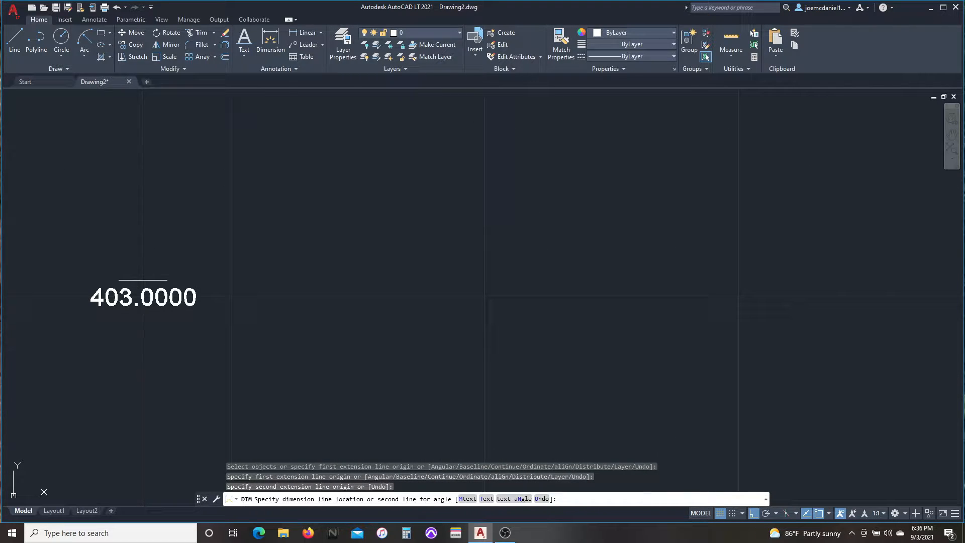
key(Escape)
key(Escape)
Move the top wall of the far-left rooms down 43 units and trim the side wall left projecting above it.
scroll(442, 271, down, 12)
scroll(589, 258, up, 2)
click(381, 222)
click(367, 164)
text(m)
click(363, 196)
text(43 tr)
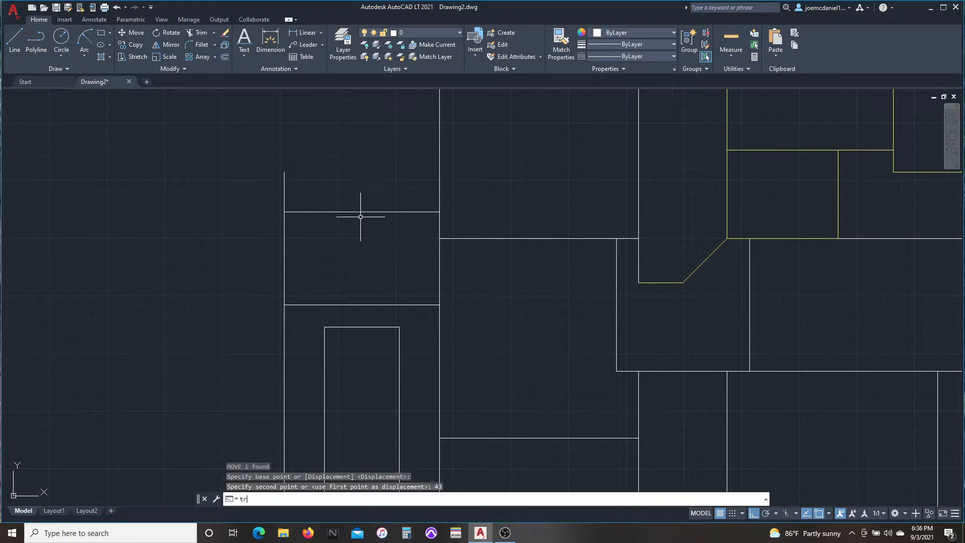
key(space)
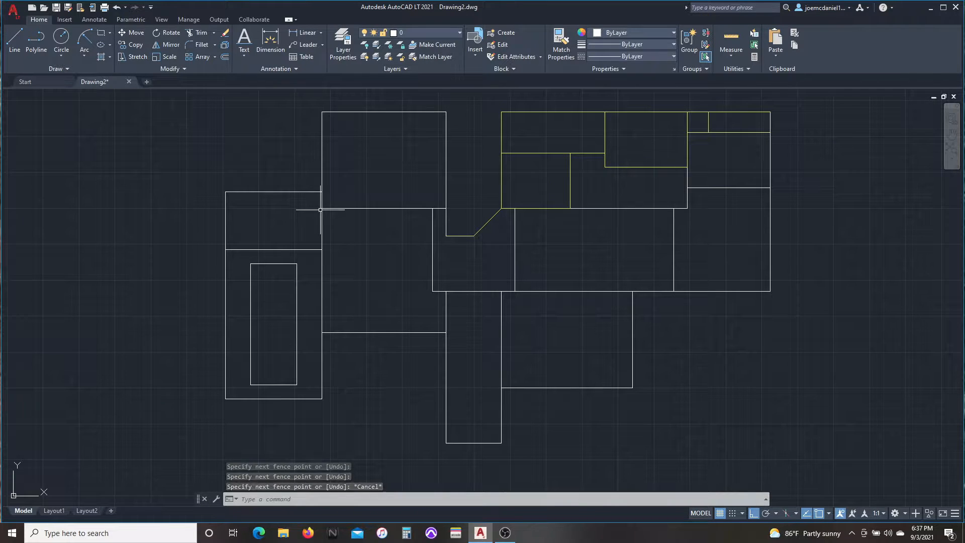
Try to move the top and bottom walls of the adjacent upper room down 43 units.
click(380, 202)
key(Escape)
click(383, 208)
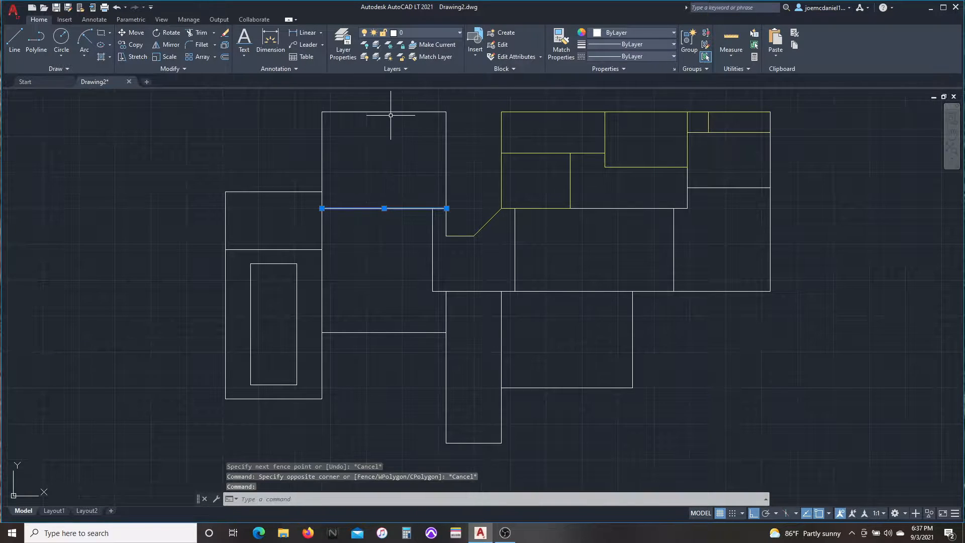
click(390, 115)
text(m)
click(328, 107)
text(43)
key(space)
Trim the side wall ends projecting above the moved top wall, and undo both the trims and the move.
text(tr)
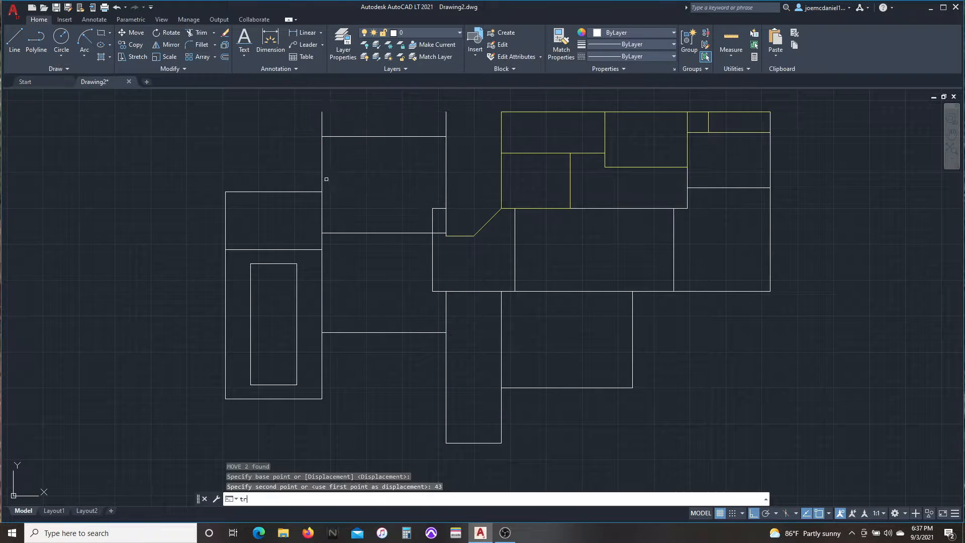
key(space)
click(306, 124)
click(459, 124)
key(Escape)
scroll(456, 237, up, 5)
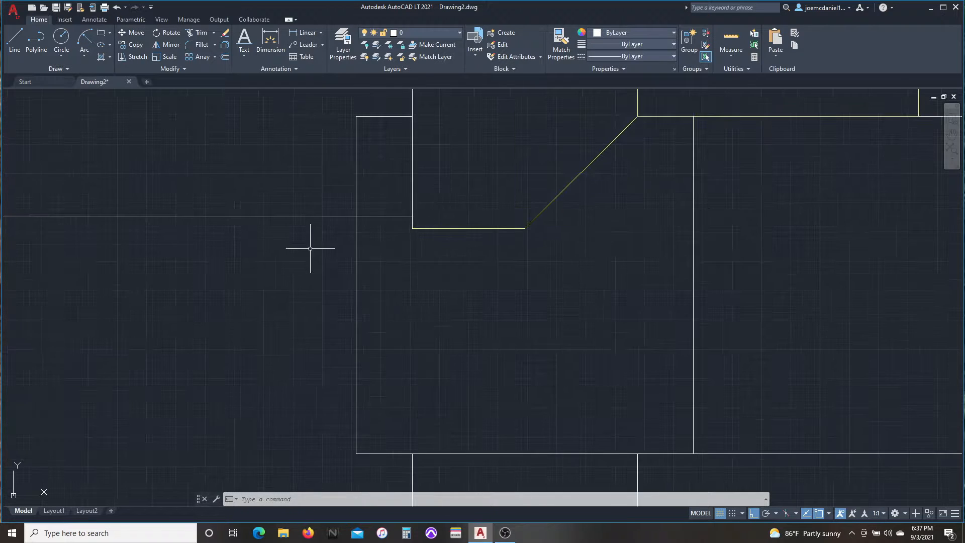
scroll(394, 260, down, 5)
click(116, 7)
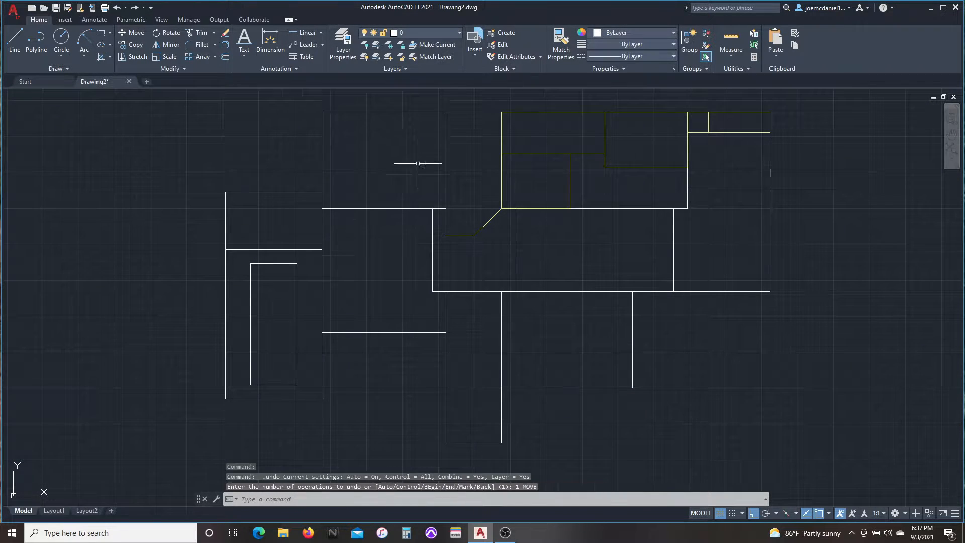
Move all four walls of the upper room down so its lower-right corner meets the left end of the short yellow corridor wall.
click(347, 131)
key(Escape)
key(Escape)
click(325, 208)
key(Escape)
click(323, 166)
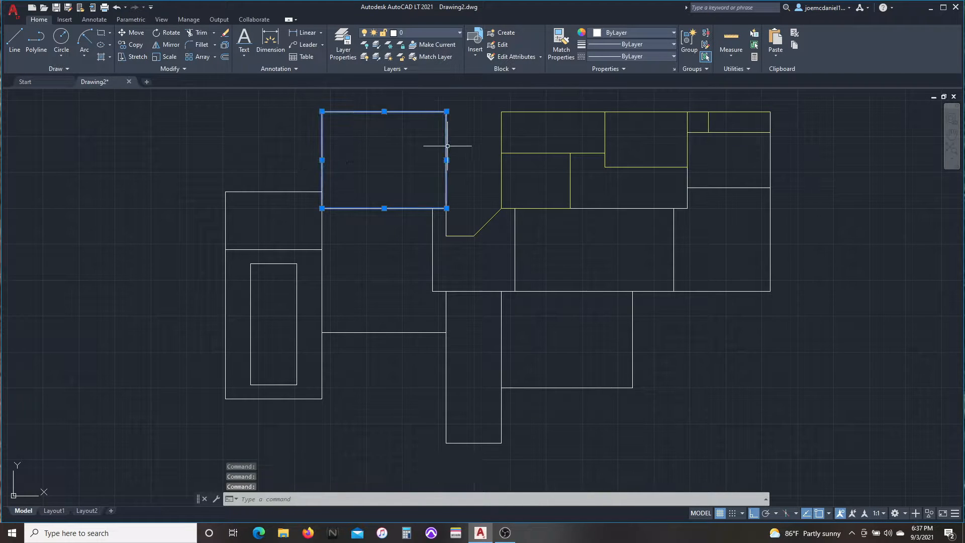
text(m)
scroll(447, 204, up, 6)
click(431, 231)
click(430, 342)
scroll(414, 280, down, 6)
Trim the leftover corridor wall stubs that overlap the lower-right corner of the moved room.
scroll(409, 289, up, 2)
text(tr)
drag(394, 274, 412, 264)
key(Return)
key(Return)
text(l)
key(Escape)
scroll(556, 287, down, 4)
scroll(832, 194, up, 5)
scroll(528, 307, down, 4)
Move the upper right block of rooms straight down until its top wall is level with the upper-left room's top wall.
click(452, 165)
click(798, 294)
text(m)
scroll(553, 232, up, 1)
click(399, 158)
click(373, 198)
key(Escape)
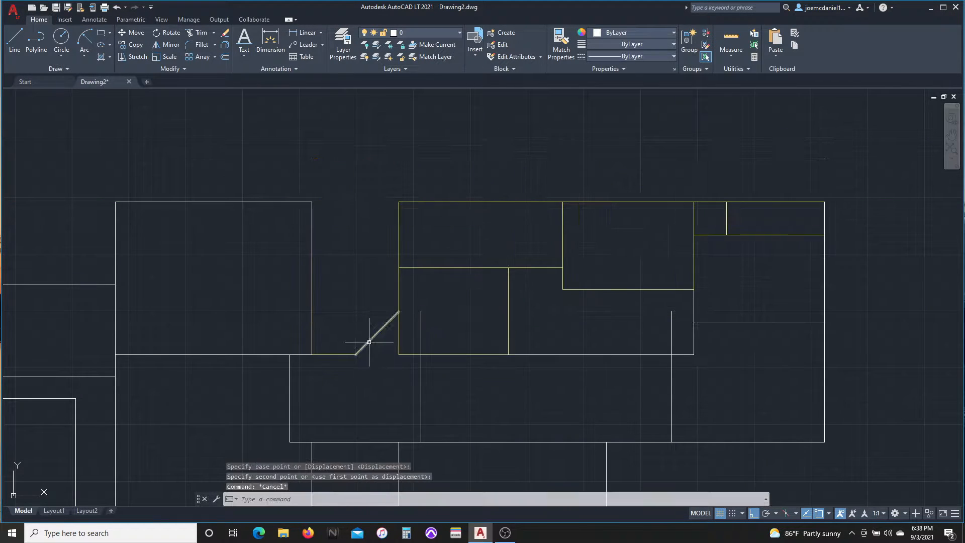
Check the corridor's width near the lower end of the diagonal wall with trial dimensions.
middle_drag(370, 329, 357, 282)
text(dim)
click(343, 307)
click(298, 395)
scroll(322, 400, up, 10)
scroll(349, 401, down, 10)
key(Escape)
key(space)
click(351, 317)
click(350, 453)
scroll(350, 384, up, 10)
scroll(364, 422, down, 10)
key(Escape)
Try to move the short yellow corridor wall at the upper-left room's corner by 48, and undo the attempt.
drag(352, 374, 326, 323)
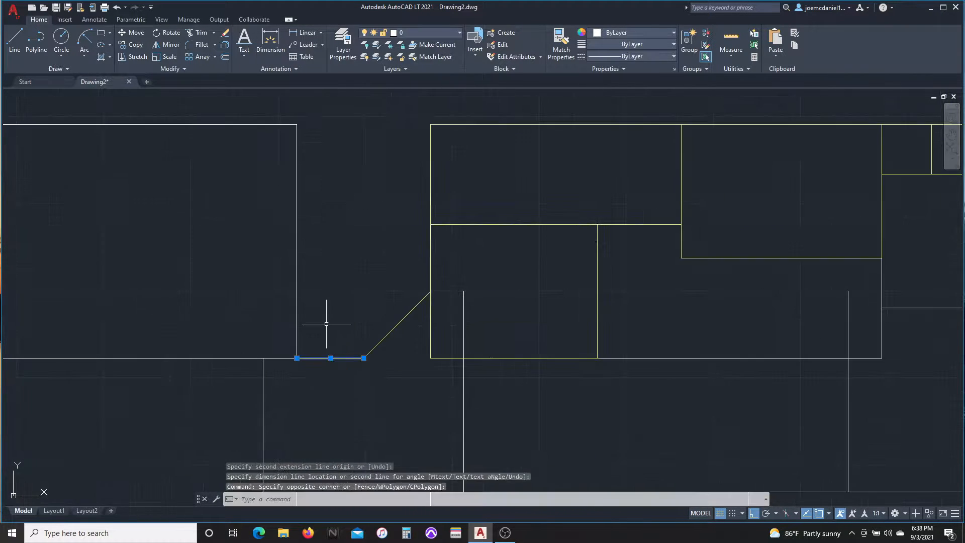
text(m)
click(350, 288)
text(48)
scroll(368, 383, down, 5)
drag(377, 412, 360, 394)
scroll(364, 401, up, 5)
text(m)
click(365, 401)
key(Escape)
scroll(427, 394, down, 1)
click(117, 8)
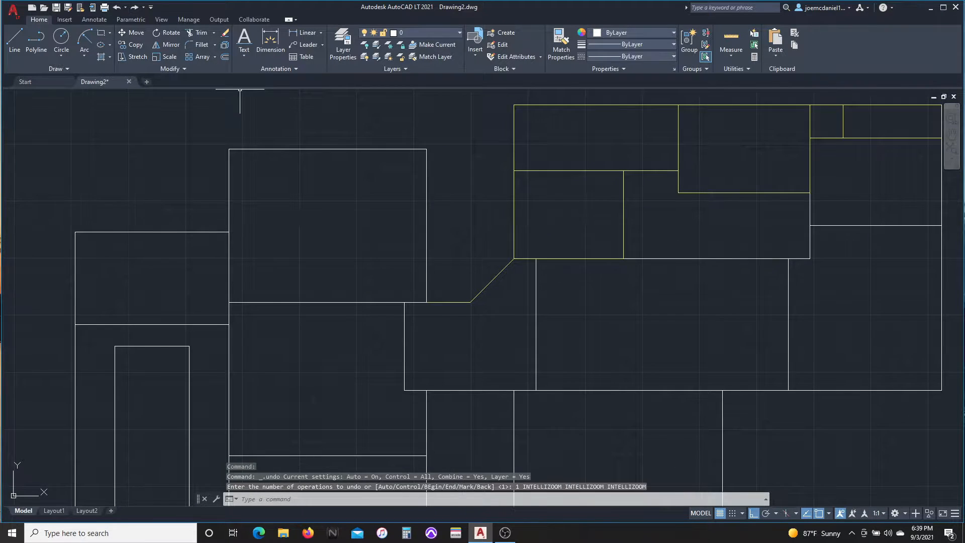
Move the top wall of the upper-left room down 24 and trim the side wall stubs above it.
text(m)
click(317, 182)
text(24 tr)
key(space)
key(Escape)
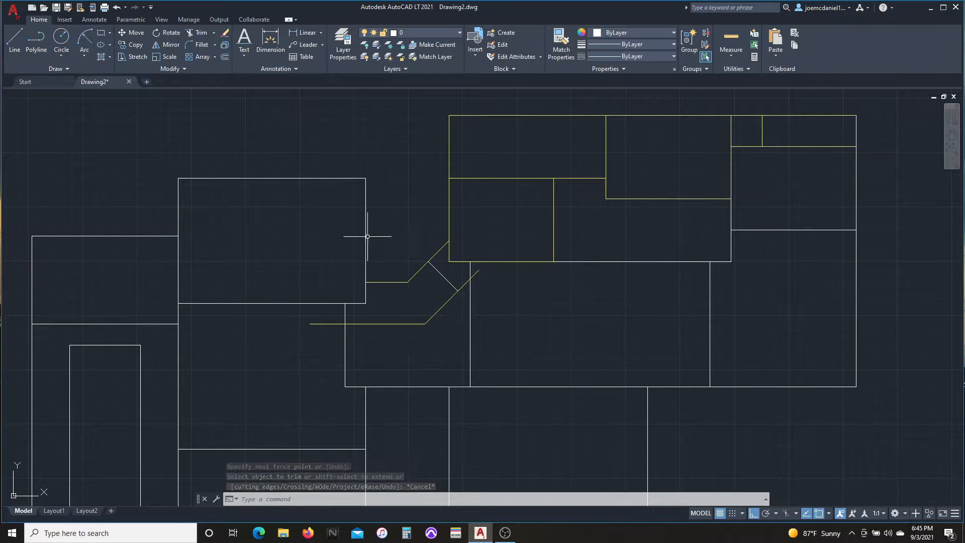
Measure the upper-left room's right wall from the short corridor wall up to the room's top corner.
click(269, 41)
click(365, 282)
click(366, 178)
scroll(381, 197, up, 8)
scroll(380, 197, down, 8)
scroll(429, 241, up, 6)
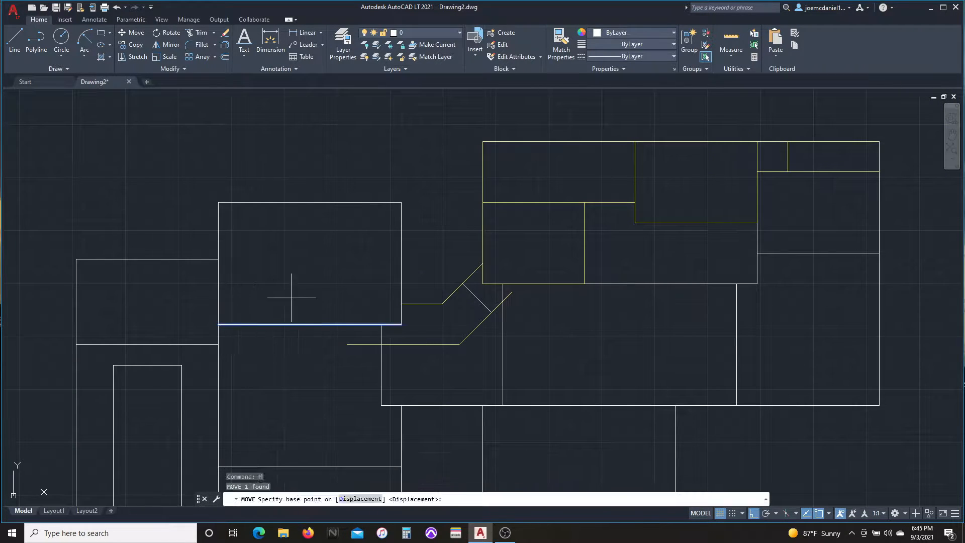
Move the upper-left room's bottom wall down 24 and extend the right side wall to meet it.
click(299, 289)
text(24 ex)
click(401, 320)
key(Escape)
Move the upper-left room's top wall down another 24 and trim the side walls that stick out above it.
click(312, 216)
click(289, 180)
text(m)
click(291, 179)
text(24 tr)
key(Escape)
text(tr)
drag(230, 211, 206, 211)
drag(422, 209, 389, 211)
key(Escape)
Move the angled corridor walls straight down so the upper diagonal's end meets the right block's lower-left corner.
click(480, 353)
click(429, 254)
text(m)
key(space)
scroll(464, 265, up, 2)
click(511, 260)
click(511, 312)
Measure the gap between the upper-left room's lower-right corner and the lower corridor wall.
scroll(434, 402, up, 3)
scroll(433, 402, down, 1)
click(270, 40)
click(390, 362)
click(391, 414)
scroll(391, 388, up, 5)
key(Escape)
scroll(390, 393, down, 5)
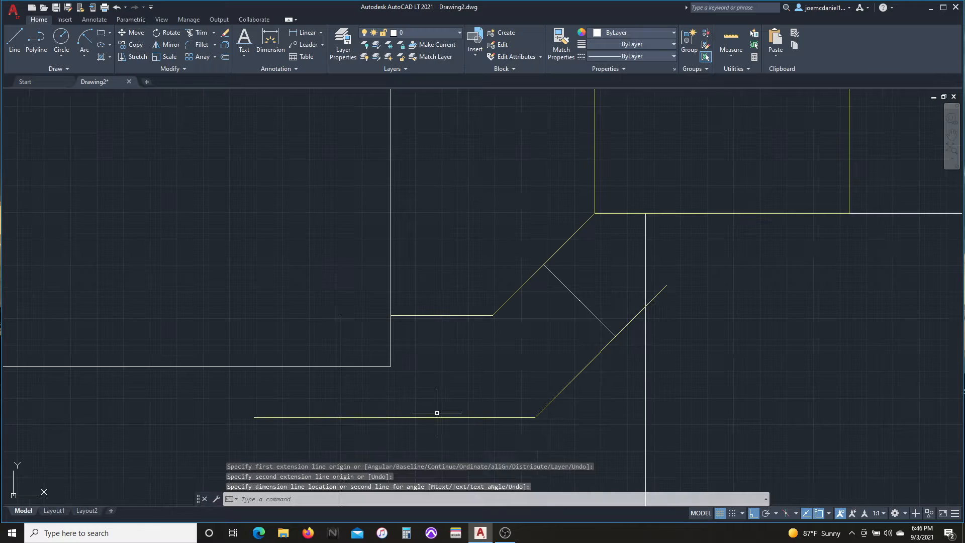
Move the lower horizontal corridor wall and its diagonal down 24.
scroll(433, 403, down, 1)
scroll(395, 286, down, 1)
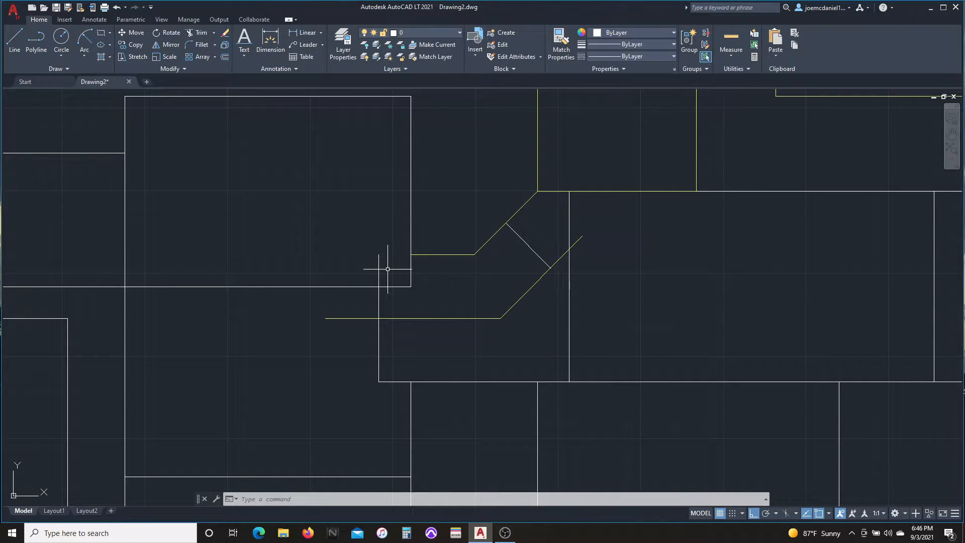
click(496, 311)
text(m)
key(space)
click(477, 287)
text(24)
key(Return)
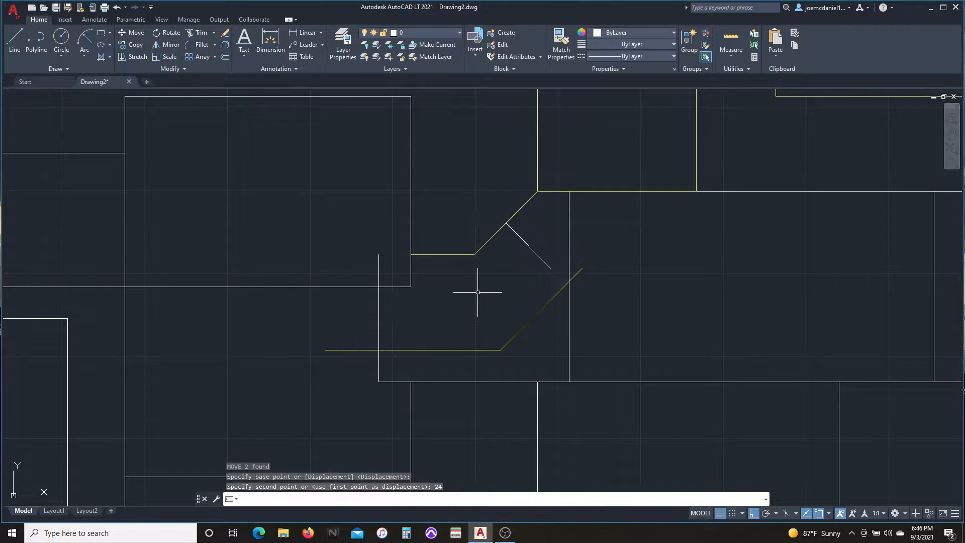
Move the lower diagonal onto the perpendicular guide line's end, then extend it to the lower corridor wall and trim the excess.
click(522, 325)
text(m)
click(541, 309)
click(550, 268)
text(ex)
drag(528, 316, 501, 300)
key(Escape)
text(tr)
key(Escape)
Draw a horizontal trial wall to the right from the upper end of the lower diagonal wall.
scroll(483, 321, down, 3)
scroll(474, 323, up, 3)
scroll(503, 281, down, 2)
scroll(507, 234, up, 3)
text(l)
click(501, 266)
click(635, 266)
key(Escape)
Check the distance between the corridor's upper wall and the trial wall with a dimension, and erase the trial wall.
scroll(585, 240, down, 2)
scroll(569, 255, up, 2)
click(270, 40)
click(526, 150)
click(527, 241)
scroll(530, 183, up, 8)
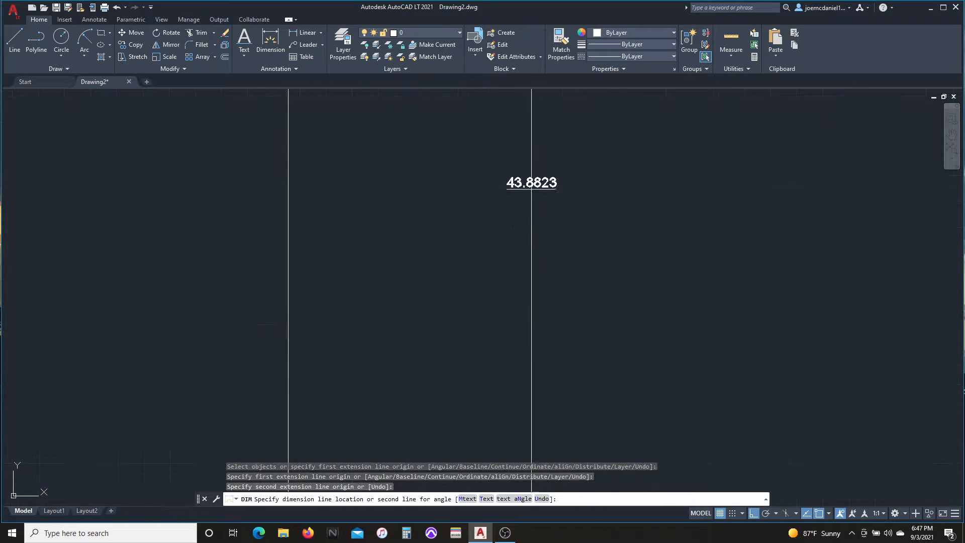
scroll(529, 183, down, 8)
key(Escape)
click(578, 251)
click(552, 210)
key(Delete)
Draw a 48 vertical guide line down from the corridor's upper wall and erase the old vertical wall crossing the corridor.
text(l)
click(516, 144)
text(48)
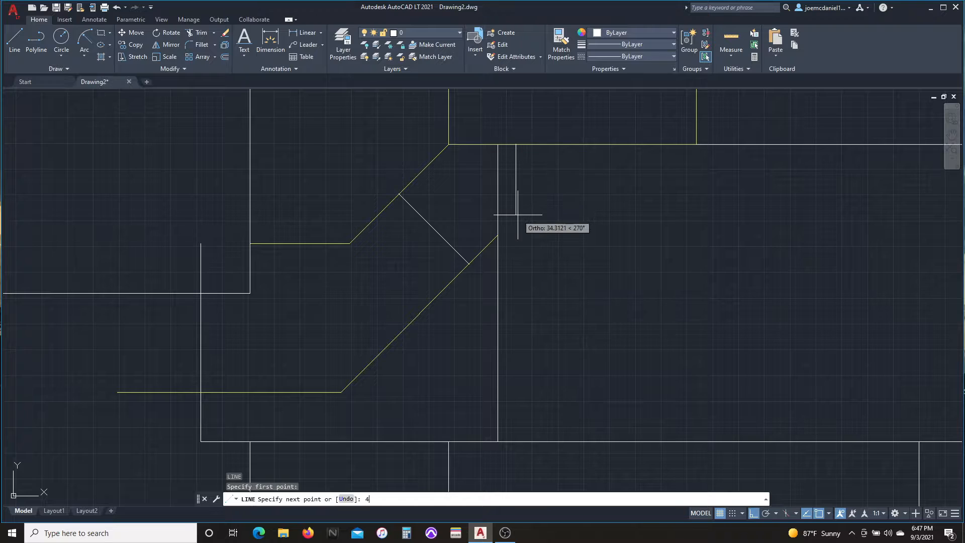
click(391, 268)
key(Escape)
scroll(489, 246, up, 6)
click(512, 210)
key(Escape)
scroll(423, 268, down, 3)
click(421, 260)
key(Delete)
Draw the horizontal lower corridor wall from the diagonal's upper end to a point inside the far-right room.
text(l)
click(439, 261)
scroll(624, 246, down, 5)
click(818, 251)
key(Escape)
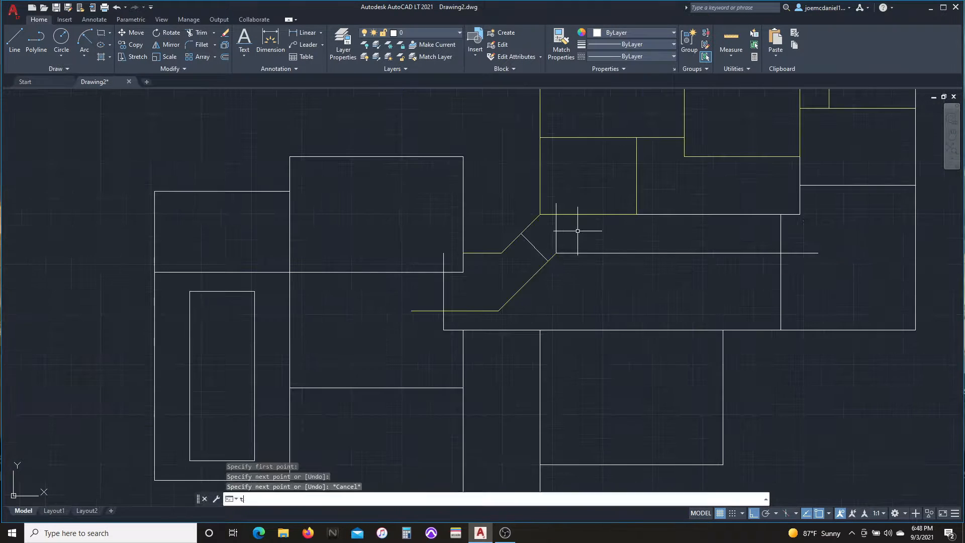
Trim the excess at the diagonal's upper end and erase the vertical and perpendicular guide lines across the corridor.
scroll(573, 232, up, 5)
text(tr)
click(526, 179)
key(Escape)
click(476, 248)
key(Delete)
scroll(532, 243, down, 2)
click(504, 248)
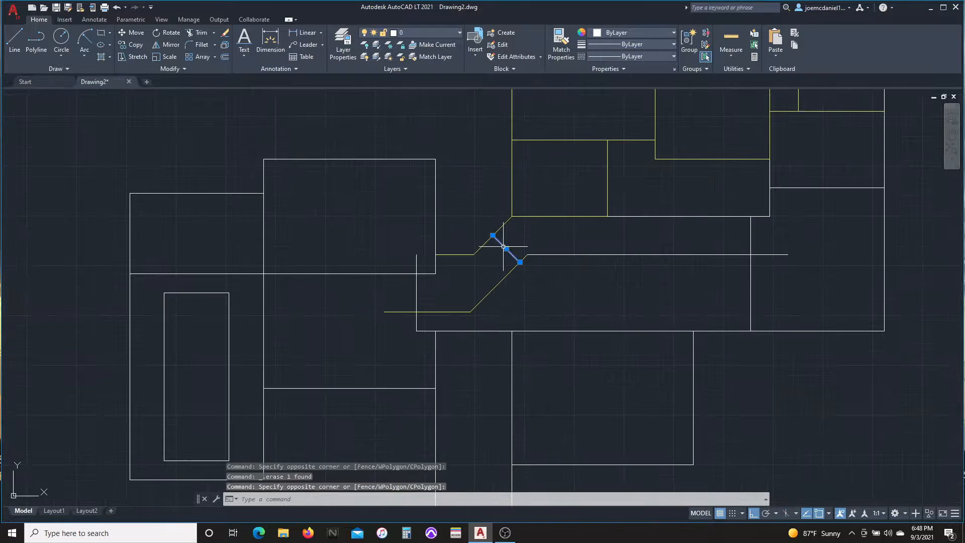
key(Delete)
Continue the lower corridor wall to the left and turn it straight up past the upper-left room's bottom wall.
text(l)
scroll(397, 293, up, 2)
click(300, 338)
click(300, 241)
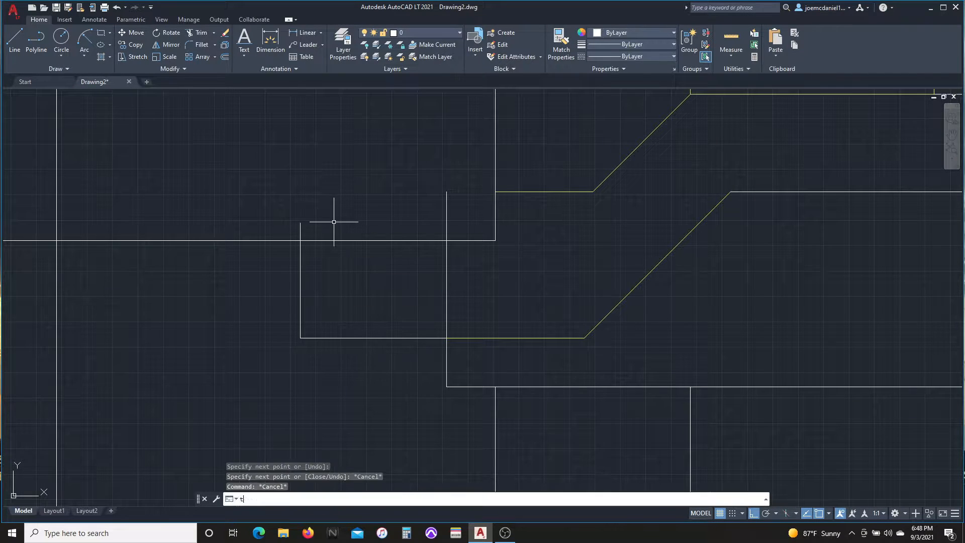
key(Escape)
Draw a vertical wall from the central room's lower-left corner up to the lower corridor wall.
text(l)
click(446, 386)
click(446, 338)
key(Escape)
Draw a 48 vertical guide line in the open area below the new horizontal corridor wall.
scroll(527, 321, down, 4)
scroll(458, 298, up, 4)
scroll(503, 294, down, 4)
middle_drag(250, 301, 291, 344)
scroll(446, 402, up, 4)
text(l)
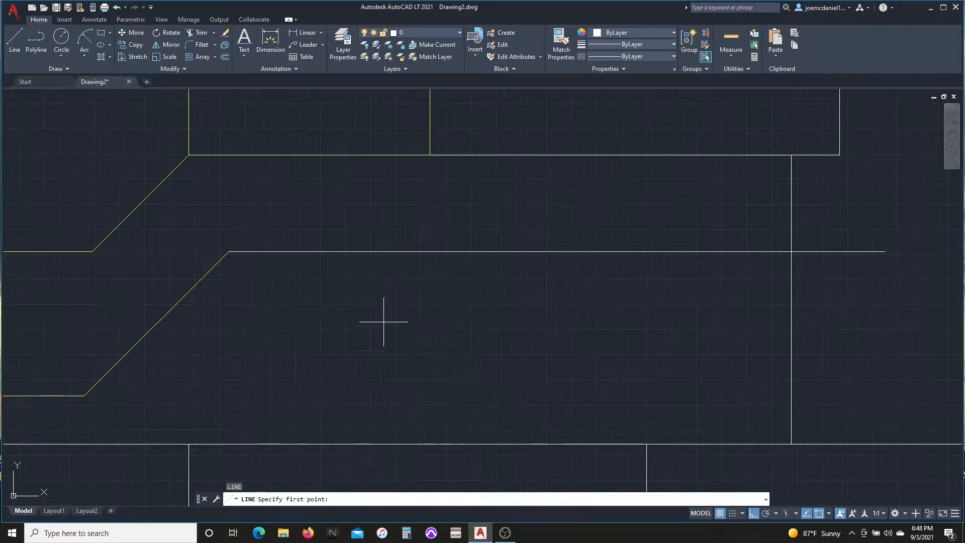
click(384, 322)
text(48)
key(Escape)
Check the diagonal corridor's width by rotating the 48 guide line and moving it across the diagonal, then erase the guide.
click(405, 383)
click(363, 364)
text(m)
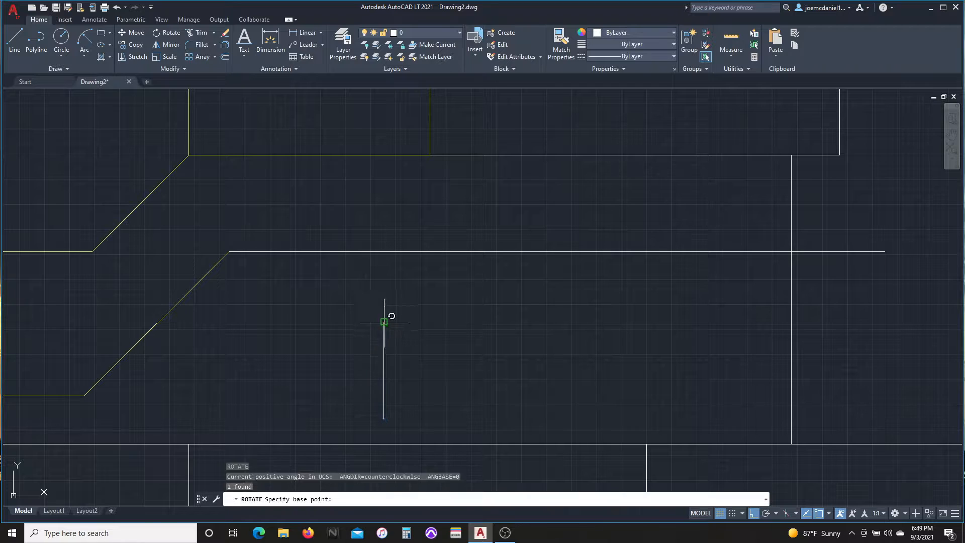
click(383, 322)
scroll(153, 240, up, 1)
click(314, 215)
click(271, 196)
text(m)
click(231, 138)
click(156, 215)
key(Delete)
Trim the lower corridor wall's excess beyond the vertical wall at its right end.
scroll(364, 317, down, 2)
scroll(365, 317, down, 1)
text(tr)
drag(533, 296, 532, 255)
key(Escape)
scroll(531, 252, down, 1)
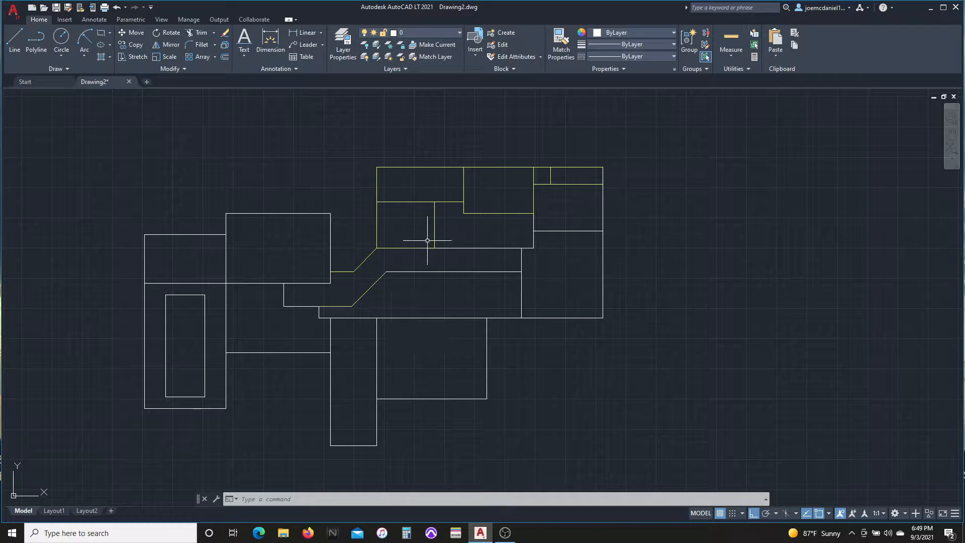
Measure the length of the vertical wall on the right side of the upper block's lower-left room.
scroll(458, 202, up, 1)
text(dim)
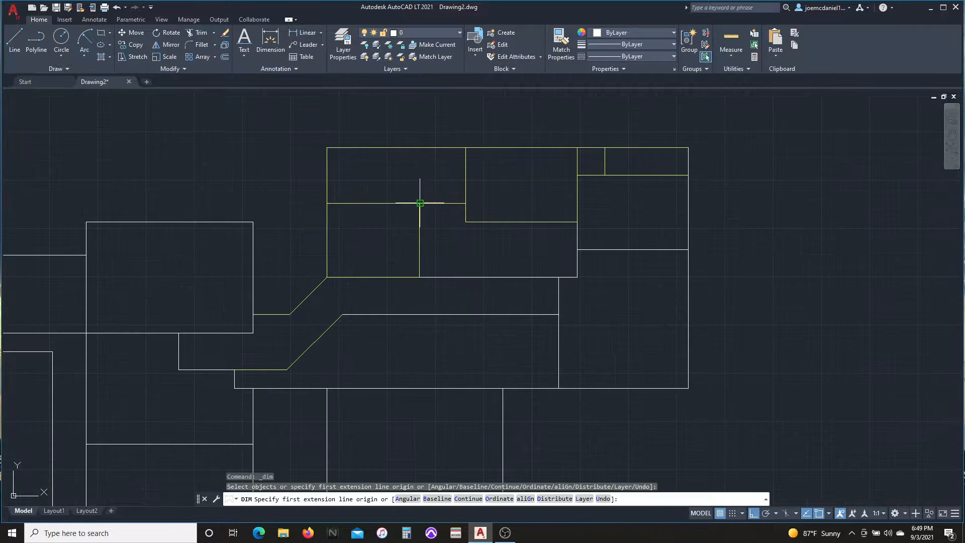
click(418, 203)
click(418, 277)
scroll(428, 243, up, 6)
scroll(405, 235, down, 6)
key(Escape)
middle_drag(464, 195, 405, 263)
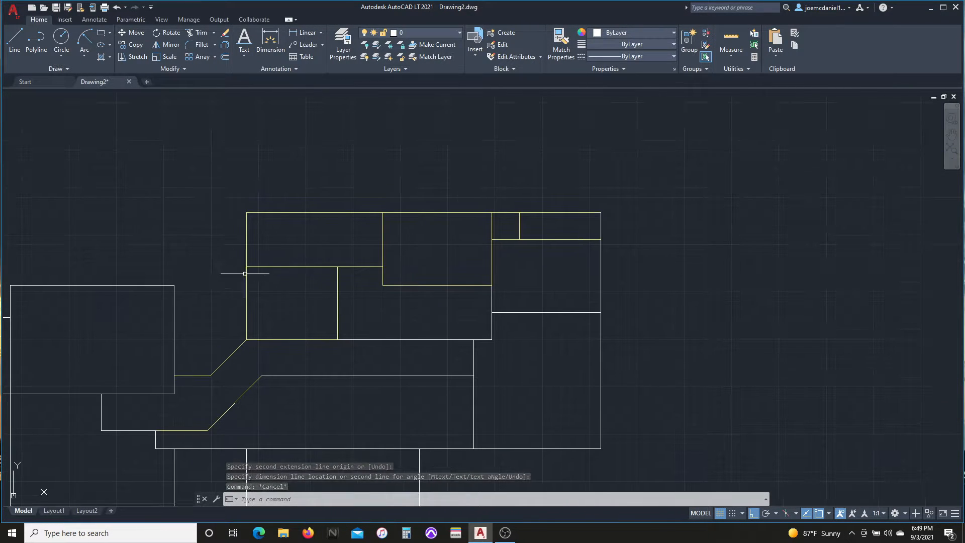
text(m)
click(526, 279)
text(12 st)
key(Escape)
key(Escape)
key(Escape)
Stretch the upper part of the upper block downward to shorten its lower rooms.
text(s)
key(space)
click(628, 305)
click(242, 174)
key(space)
click(243, 136)
Set the stretch distance to 12 and remeasure the vertical wall on the right of the lower-left room.
text(12 dim)
click(338, 275)
click(337, 339)
scroll(300, 303, up, 5)
scroll(300, 299, down, 5)
middle_drag(296, 306, 295, 243)
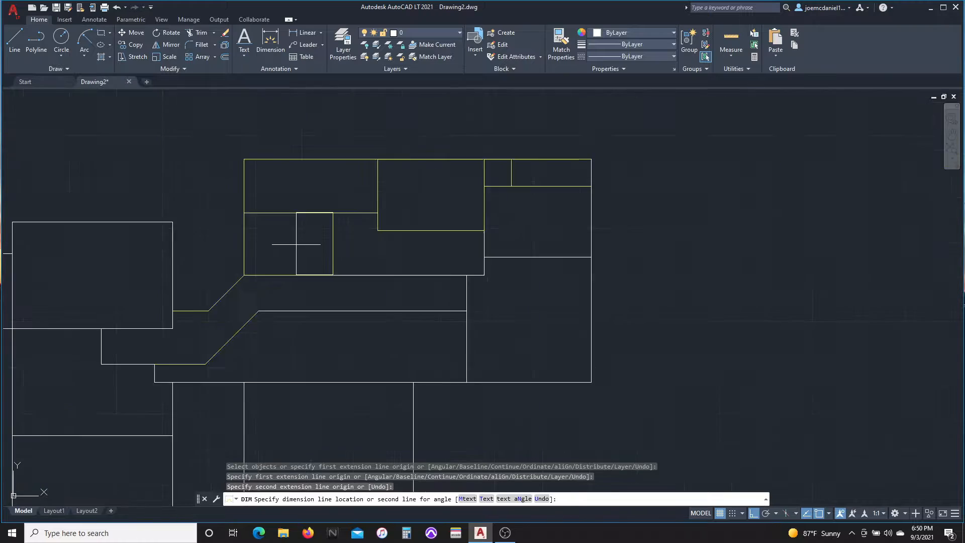
key(Escape)
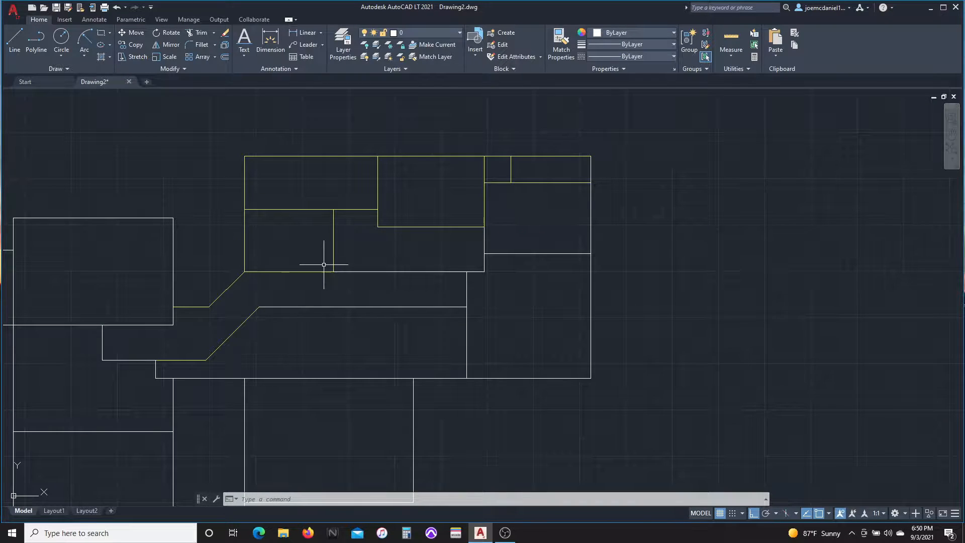
Match the left, bottom and right walls of the upper block's rightmost room to its yellow top wall.
text(ma)
click(543, 182)
click(484, 241)
click(496, 254)
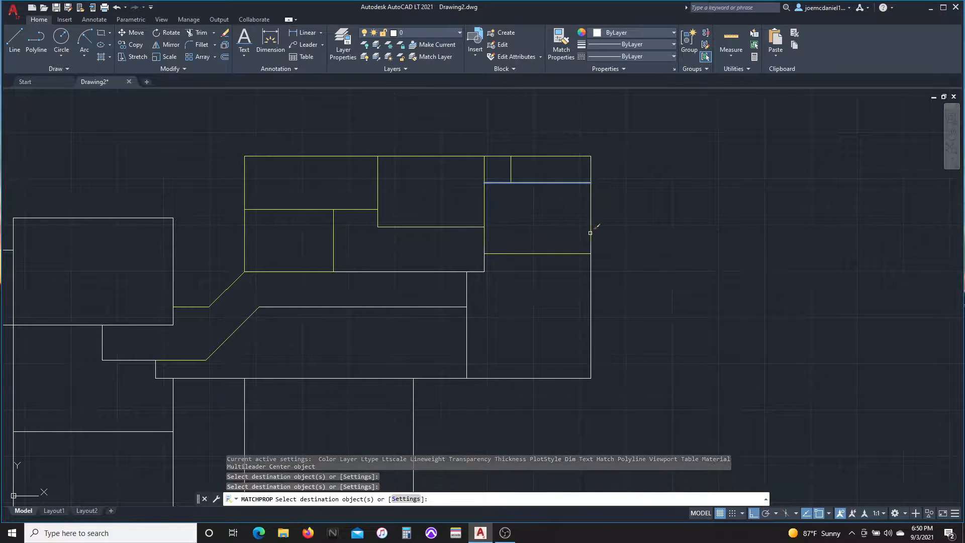
click(590, 233)
key(Escape)
Erase the white right wall below the rightmost room and extend the room's yellow right wall to its bottom wall.
click(593, 275)
key(Escape)
text(ex)
scroll(590, 240, up, 1)
click(591, 244)
key(Escape)
Erase the white wall segment at the rightmost room's left side and extend the yellow left wall to the bottom wall.
click(420, 255)
key(Delete)
text(ex)
click(421, 236)
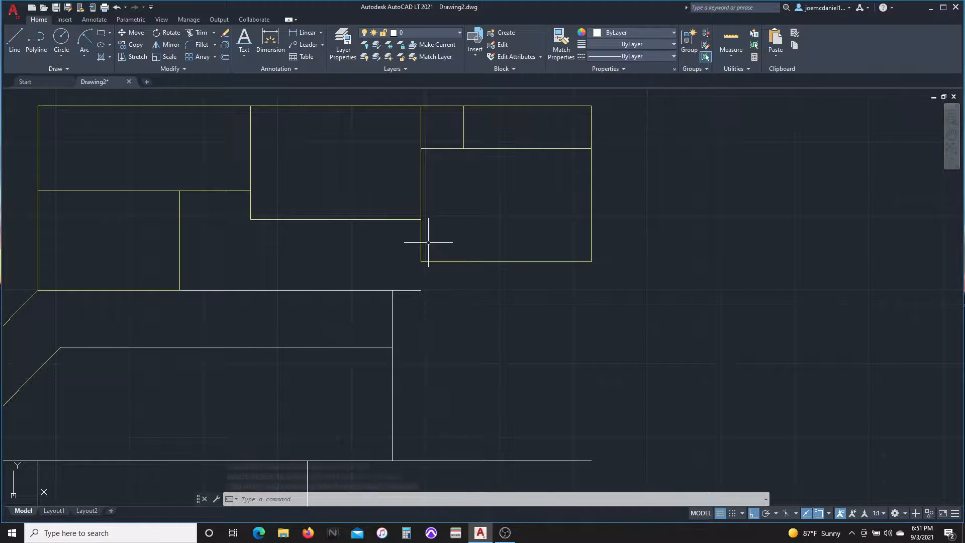
Measure the wall distance at the rightmost room's lower-left corner.
click(270, 41)
click(422, 250)
scroll(424, 249, up, 2)
scroll(429, 350, down, 4)
scroll(429, 350, up, 1)
key(Escape)
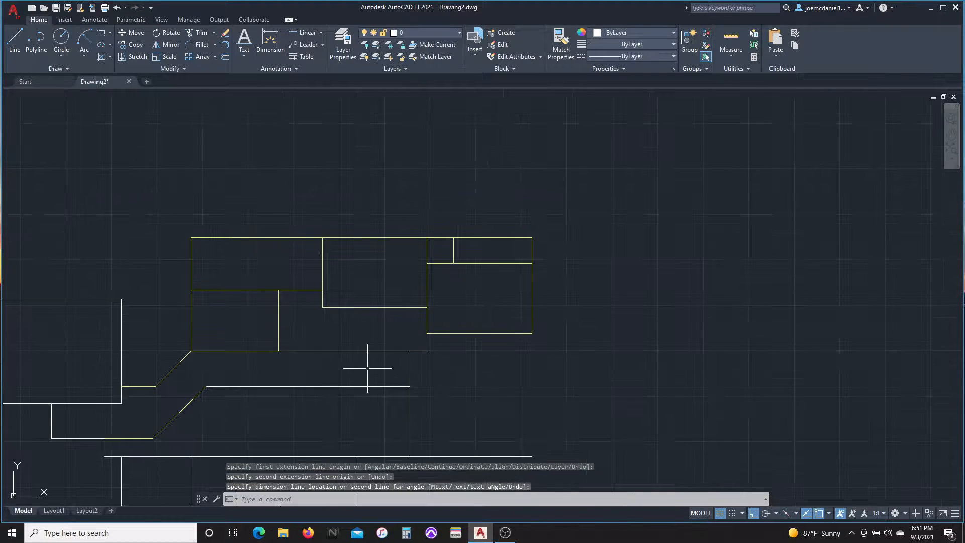
Erase the white horizontal corridor walls and the vertical wall at their right end.
scroll(409, 325, down, 2)
middle_drag(409, 326, 423, 314)
key(Escape)
scroll(275, 430, up, 2)
scroll(275, 431, down, 2)
scroll(300, 322, up, 2)
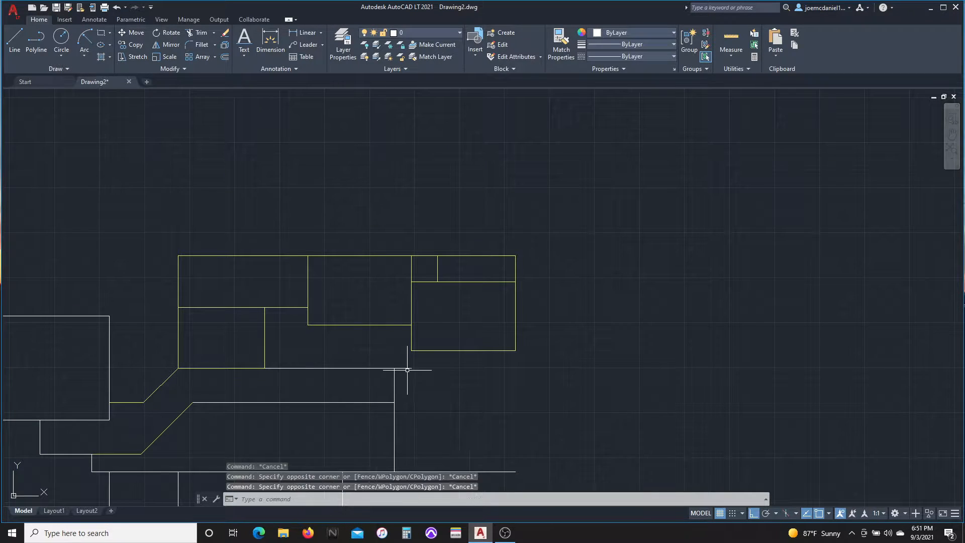
scroll(407, 369, down, 2)
key(Escape)
scroll(463, 289, up, 2)
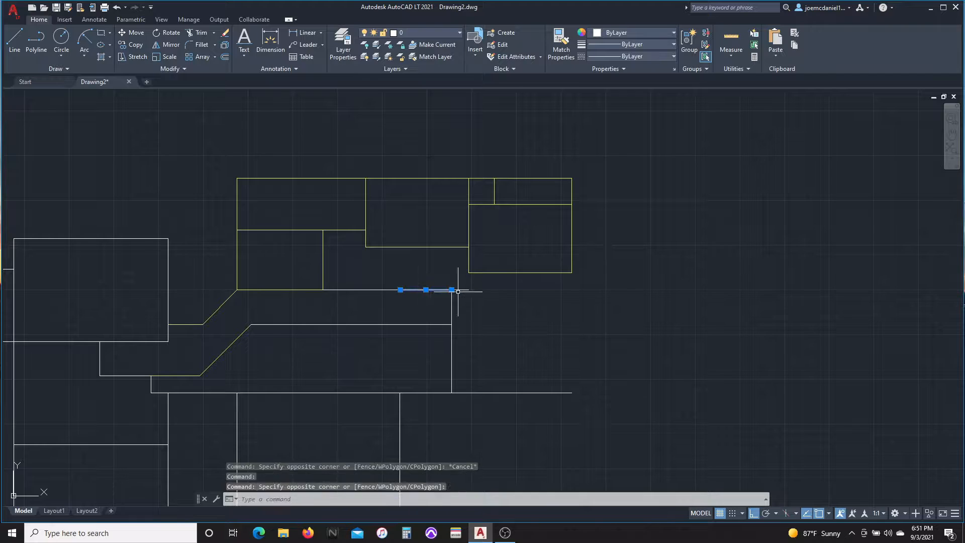
Move the whole upper block of yellow rooms straight down by 24.
click(230, 156)
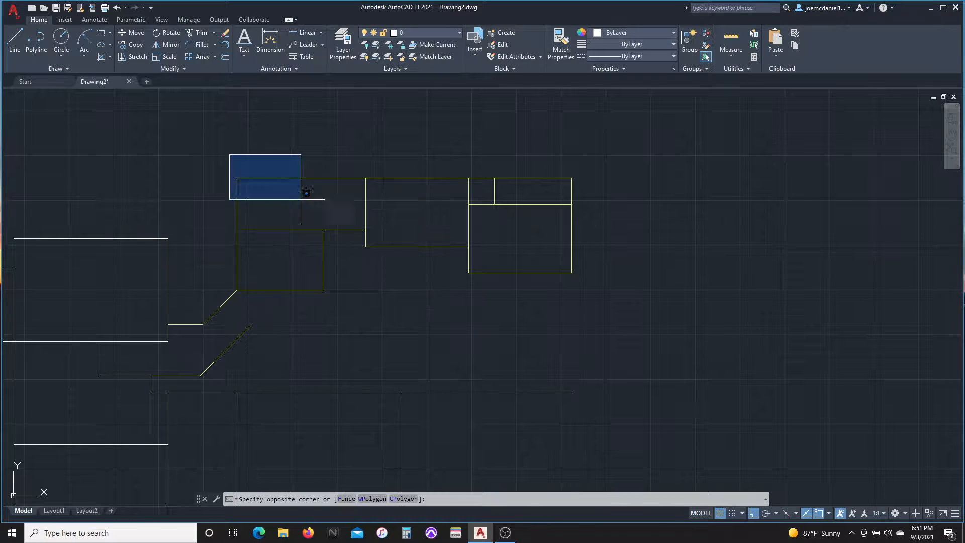
click(581, 291)
text(M)
key(Return)
click(365, 247)
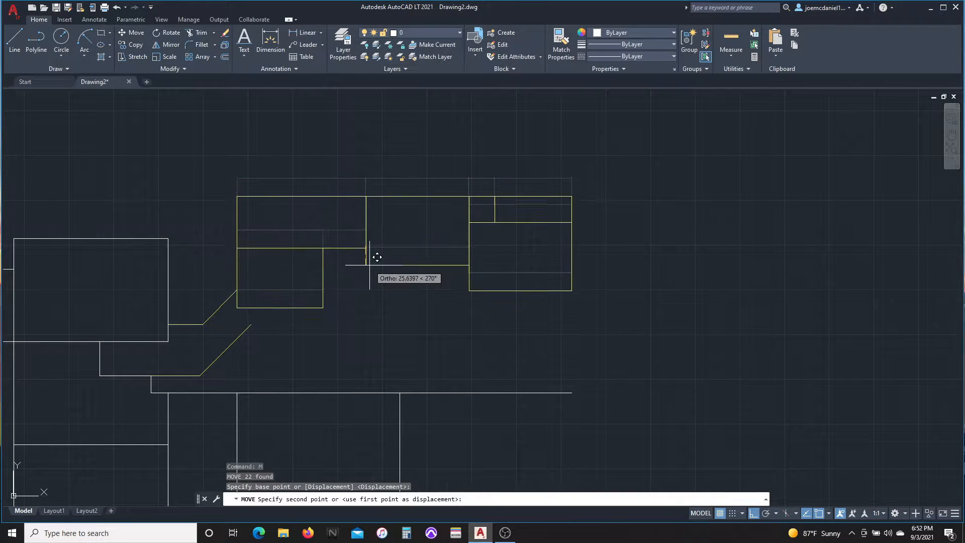
text(24)
key(Return)
Try to shift the upper block of yellow rooms 12 to the left.
double_click(239, 315)
scroll(224, 303, up, 2)
scroll(234, 305, down, 2)
click(229, 179)
click(601, 302)
key(Escape)
click(211, 159)
click(597, 313)
text(m)
click(608, 313)
text(12)
key(Return)
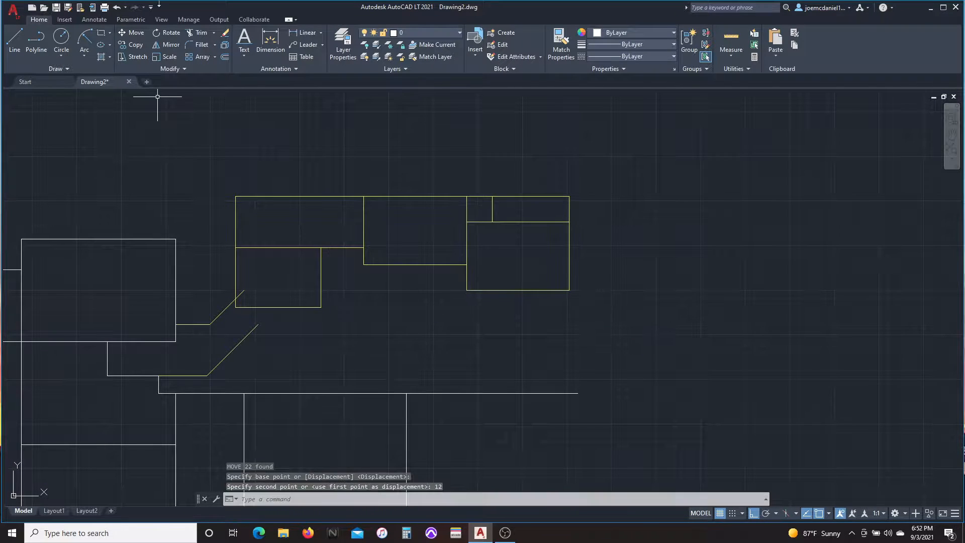
click(116, 7)
Move the upper block left until its lower-left corner meets the upper diagonal corridor wall.
click(241, 188)
click(603, 310)
text(m)
scroll(236, 308, up, 2)
click(256, 305)
click(222, 304)
Trim the upper diagonal's excess inside the lower-left room and erase the lower diagonal corridor wall.
text(tr)
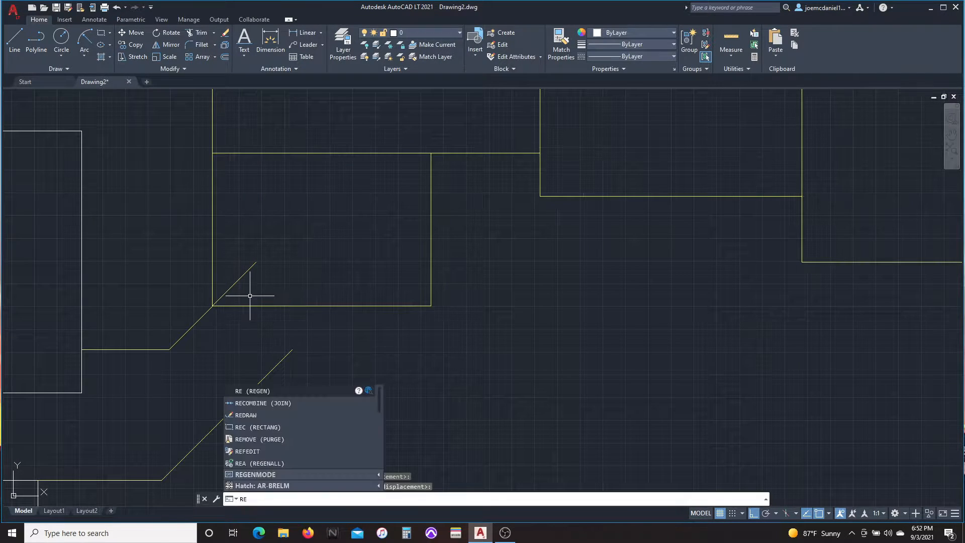
click(250, 295)
click(228, 274)
key(Escape)
scroll(236, 285, down, 2)
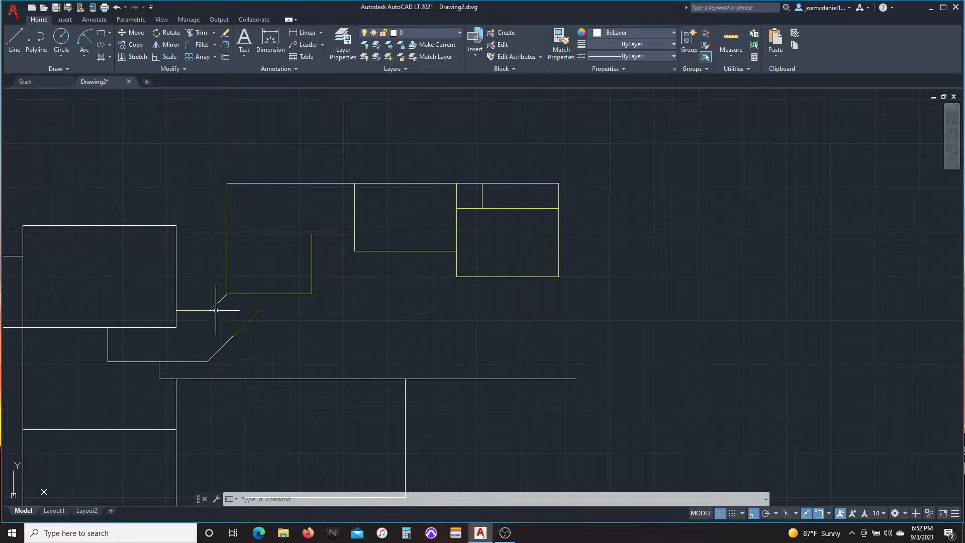
click(218, 339)
key(Delete)
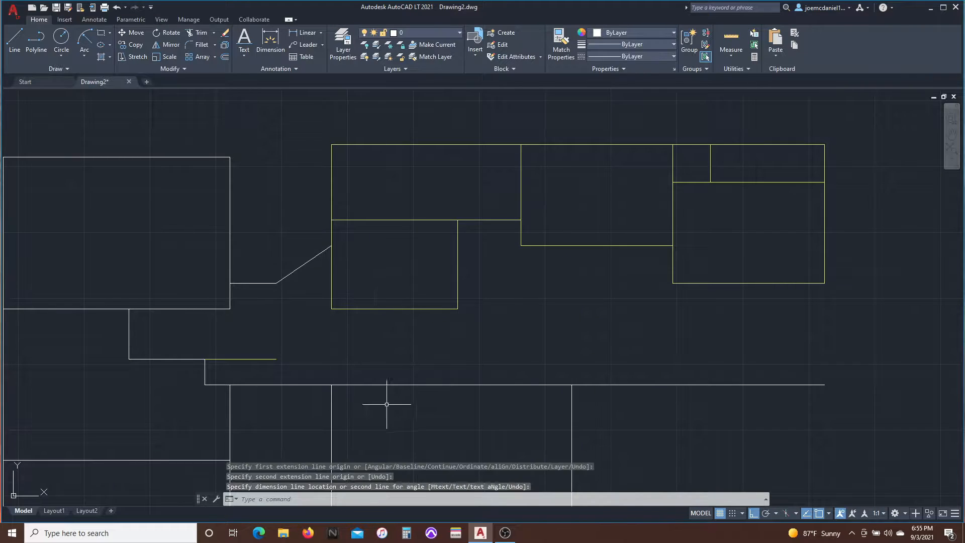
Move the upper block down so its top wall lines up with the large left room's top wall.
click(230, 198)
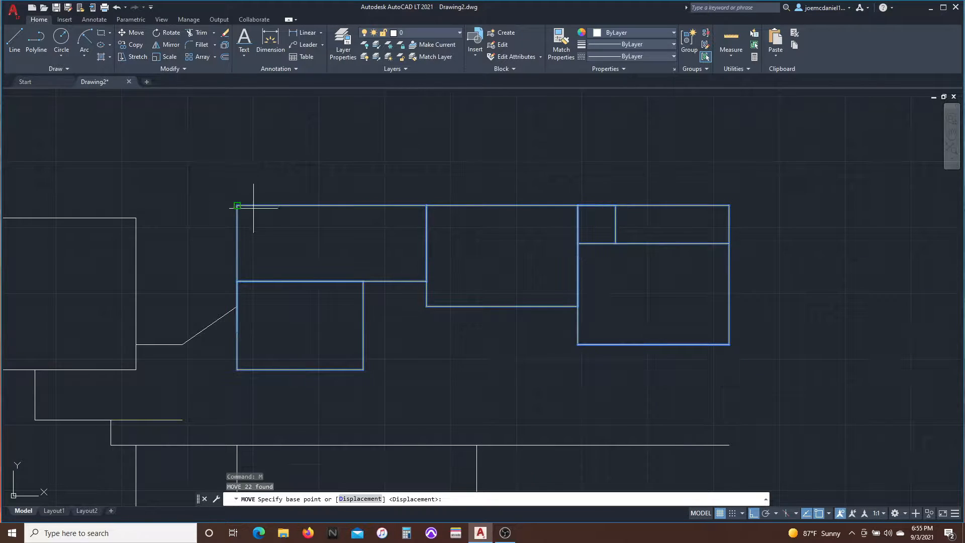
click(249, 212)
click(247, 216)
Move the wall between the two left yellow rooms down to the diagonal's end and trim the excess wall above it.
scroll(211, 340, down, 2)
click(300, 313)
key(Delete)
click(300, 313)
text(m)
scroll(200, 322, up, 2)
click(267, 297)
click(267, 318)
text(tr)
click(429, 289)
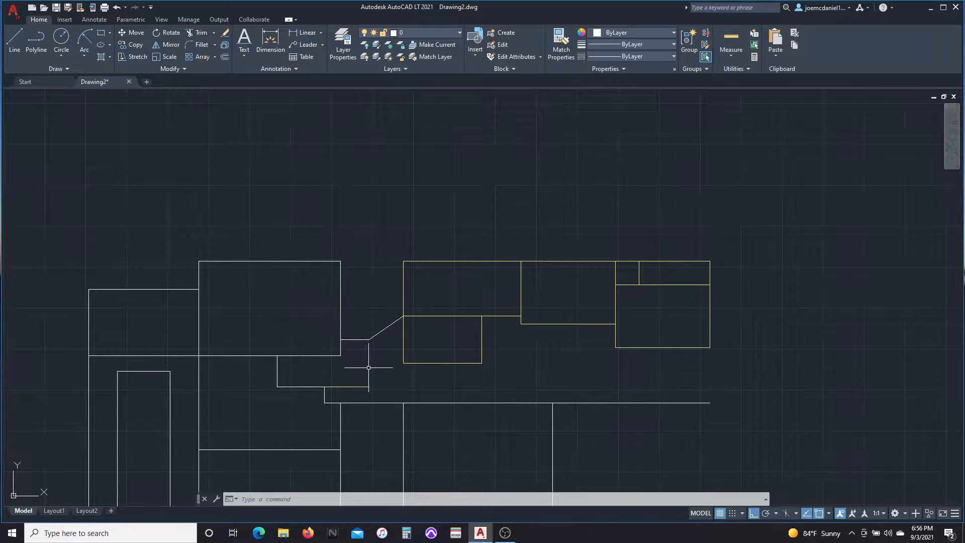
Draw a 4' line straight down from the diagonal's lower end and continue it horizontally to the right.
key(space)
click(369, 339)
text(4')
click(416, 377)
key(Escape)
Erase the old lower corridor wall segment to the left of the new 4' line.
click(365, 394)
click(352, 375)
key(Delete)
Draw a 4' line straight down from the yellow block's lower-left corner and continue it horizontally to the left.
key(space)
scroll(377, 378, up, 1)
click(348, 348)
text(4')
key(space)
click(264, 426)
key(Escape)
Measure the height of the vertical wall at the corridor's left end.
click(270, 40)
click(147, 407)
click(147, 327)
scroll(106, 379, up, 2)
scroll(149, 394, down, 1)
click(200, 362)
key(Escape)
key(space)
click(250, 304)
click(364, 366)
scroll(325, 363, down, 2)
key(Escape)
Draw a 4' line straight down from the upper-left room's lower-right corner and rotate it 45 degrees about that corner.
key(l)
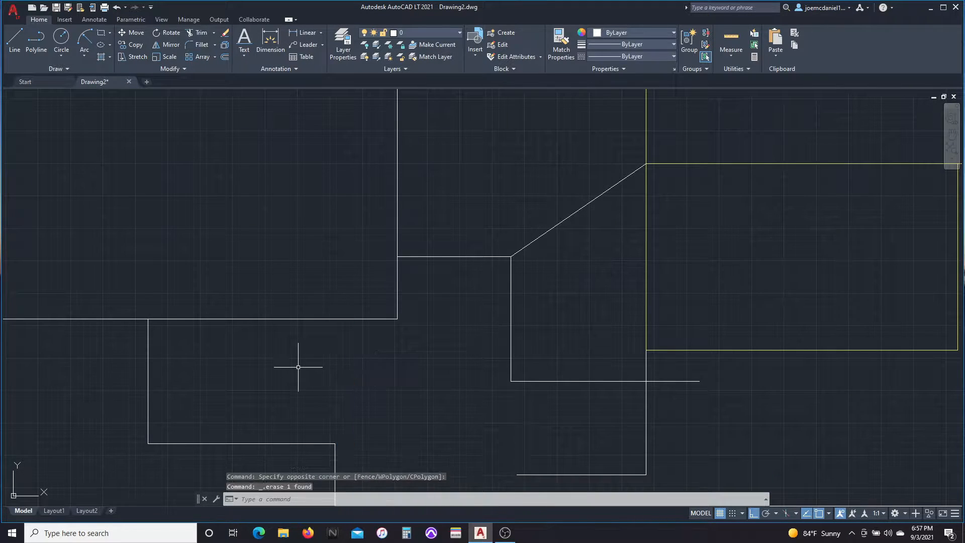
key(space)
key(Escape)
click(436, 379)
click(352, 366)
text(ro)
key(space)
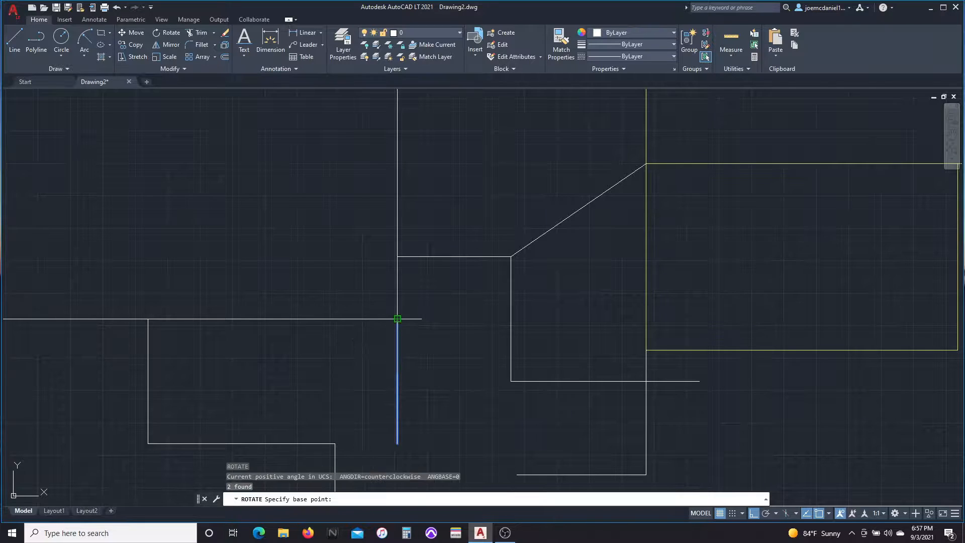
click(397, 318)
text(45)
key(space)
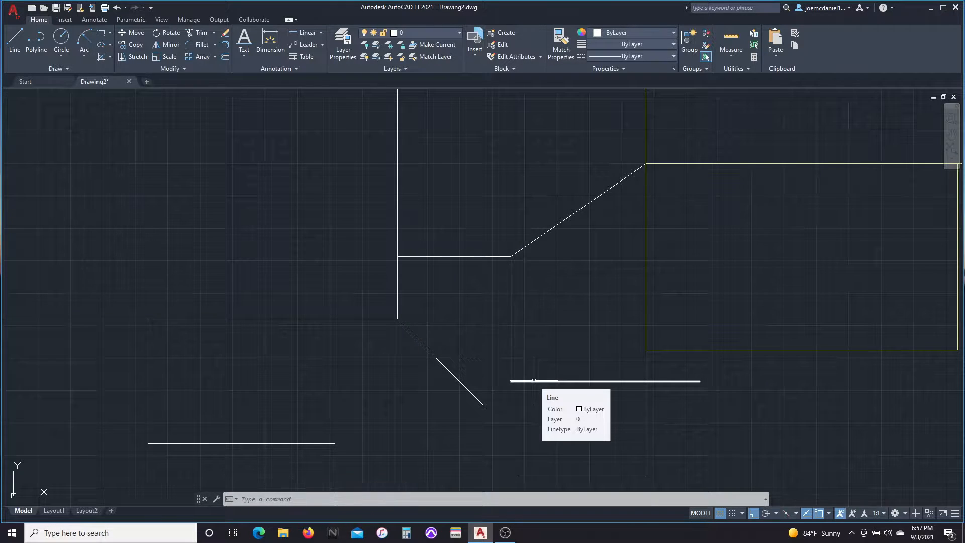
Try a line from the lower corridor wall's right corner to the angled guide's free end, and erase it.
scroll(598, 436, down, 1)
middle_drag(598, 436, 436, 351)
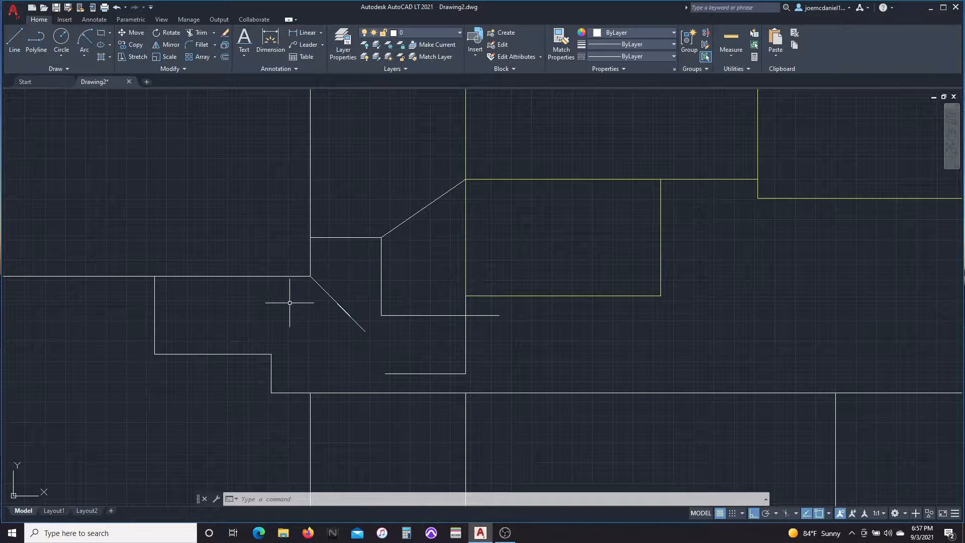
middle_drag(526, 368, 339, 358)
text(1)
key(Escape)
key(space)
middle_drag(145, 342, 228, 353)
click(109, 350)
click(204, 326)
key(Escape)
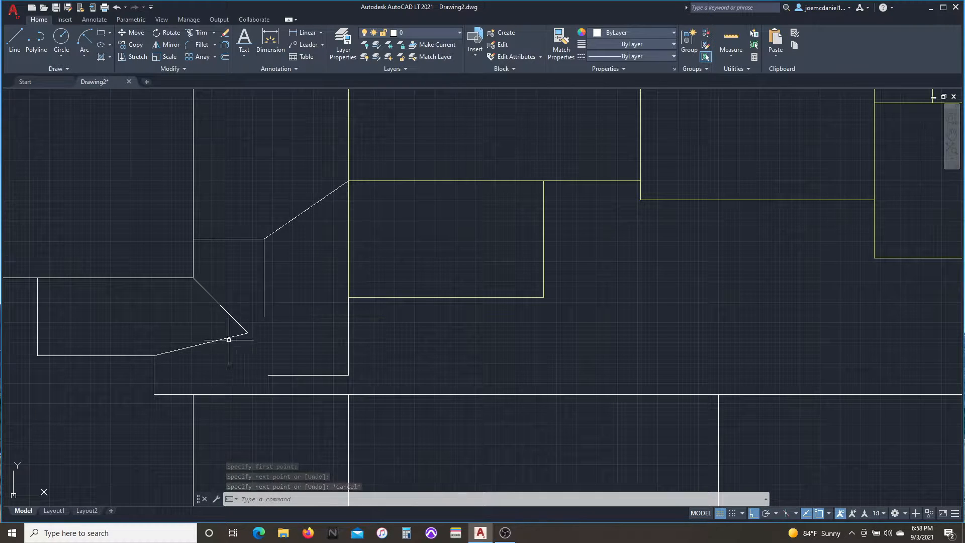
click(231, 338)
key(Delete)
Copy the upper corridor diagonal to the lower wall's corner and move the copy by its midpoint to the angled guide's end.
click(300, 215)
text(co)
key(space)
click(264, 239)
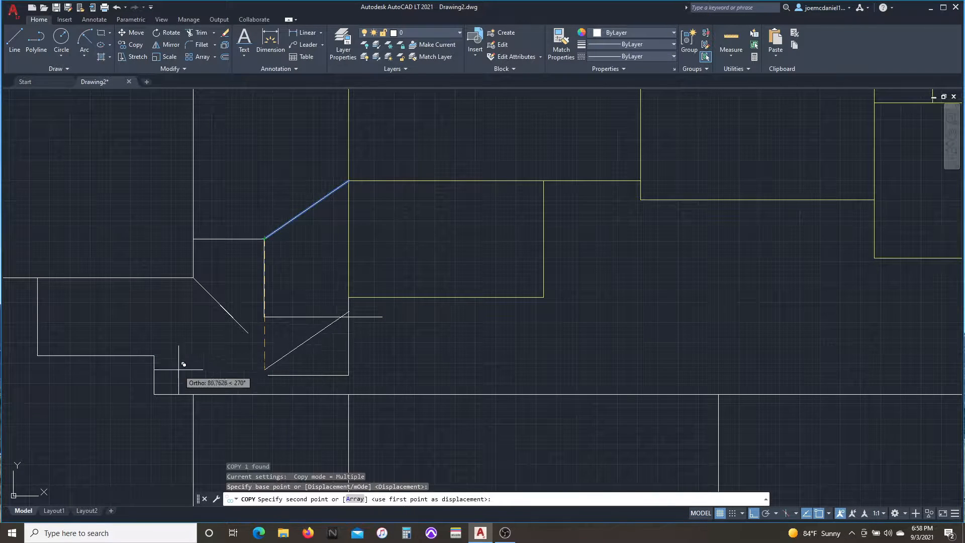
click(154, 356)
key(Escape)
key(Escape)
click(194, 332)
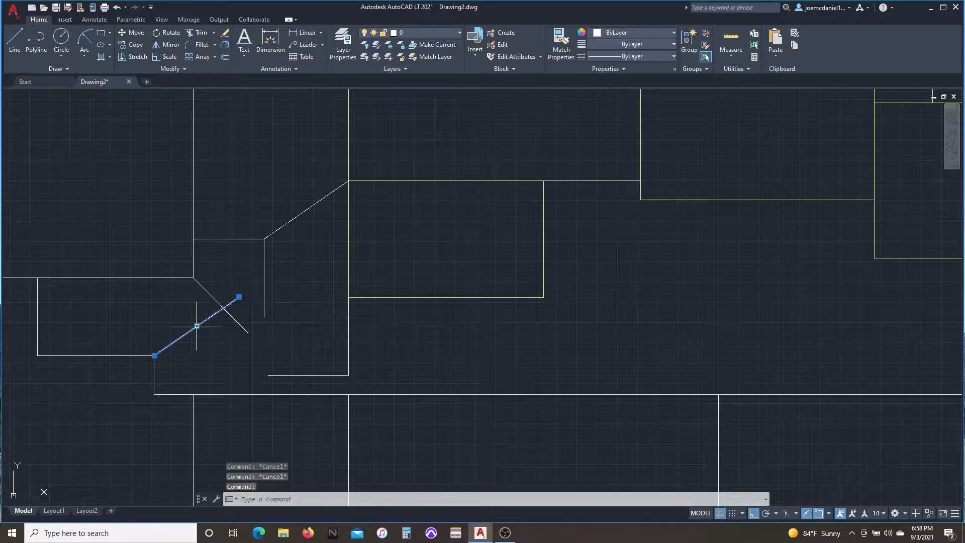
click(197, 326)
click(249, 333)
key(Escape)
key(Escape)
Extend the lower corridor wall to the copied diagonal and trim the old vertical jog back to the room wall below.
text(ex)
click(146, 355)
key(Escape)
text(tr)
mouse_move(224, 367)
mouse_down()
mouse_move(201, 358)
mouse_move(179, 382)
mouse_up()
scroll(188, 431, up, 1)
text(ex)
key(Escape)
text(tr)
drag(124, 349, 176, 386)
key(Escape)
scroll(135, 461, down, 1)
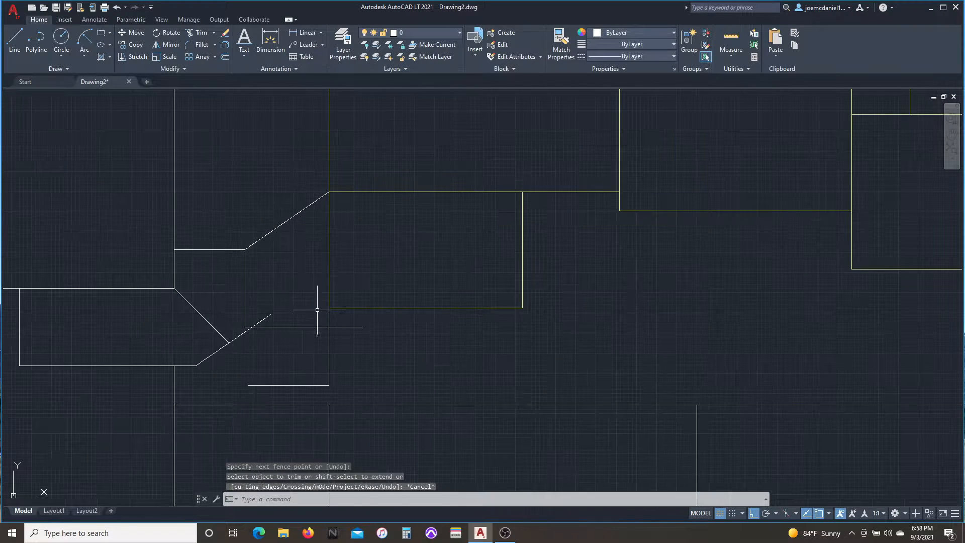
Erase the copied diagonal, the angled guide, and the vertical and horizontal 4' guide lines around the corridor's bend.
click(198, 312)
key(Delete)
key(Escape)
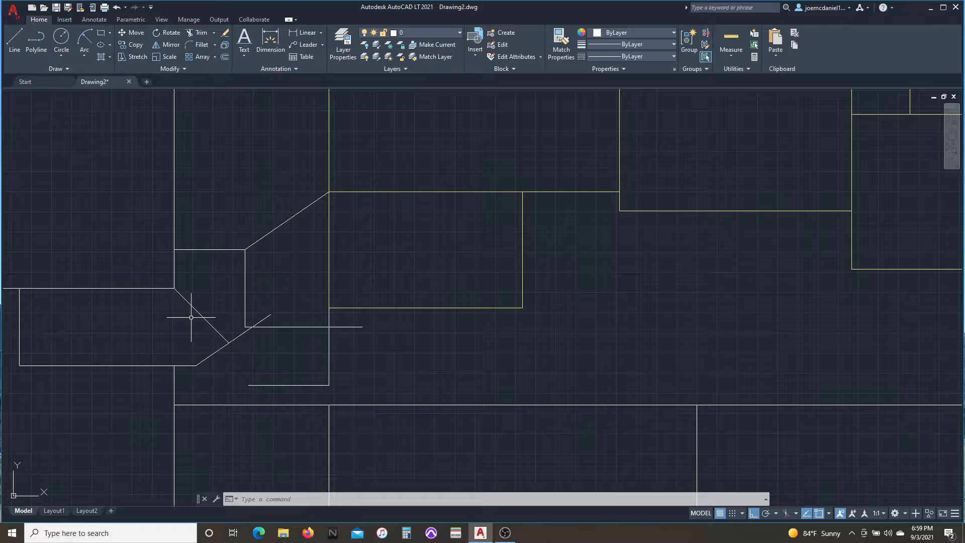
scroll(476, 463, down, 2)
scroll(286, 275, up, 2)
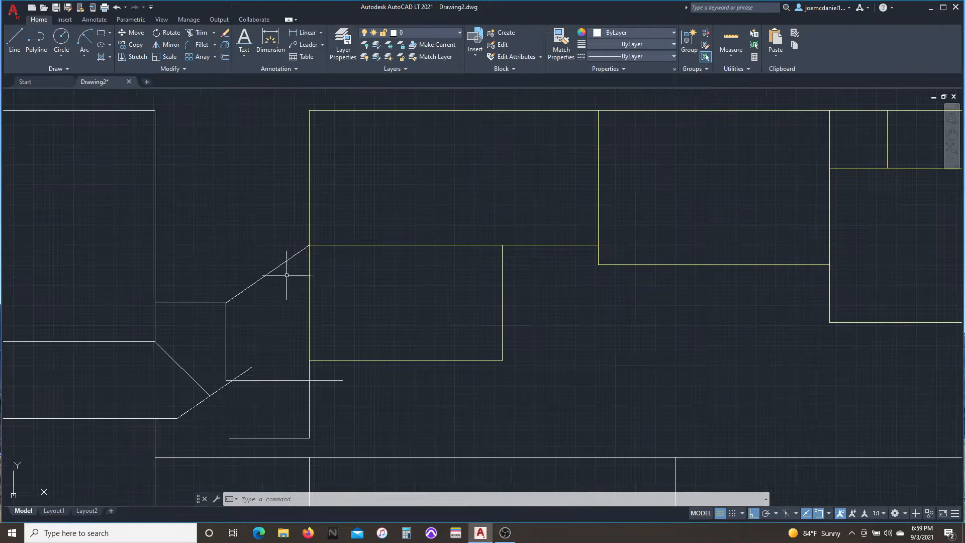
key(Escape)
key(Escape)
click(251, 367)
click(258, 344)
click(219, 358)
key(Delete)
click(263, 405)
click(201, 372)
click(309, 412)
key(Delete)
drag(258, 473, 247, 427)
key(Delete)
scroll(251, 325, down, 2)
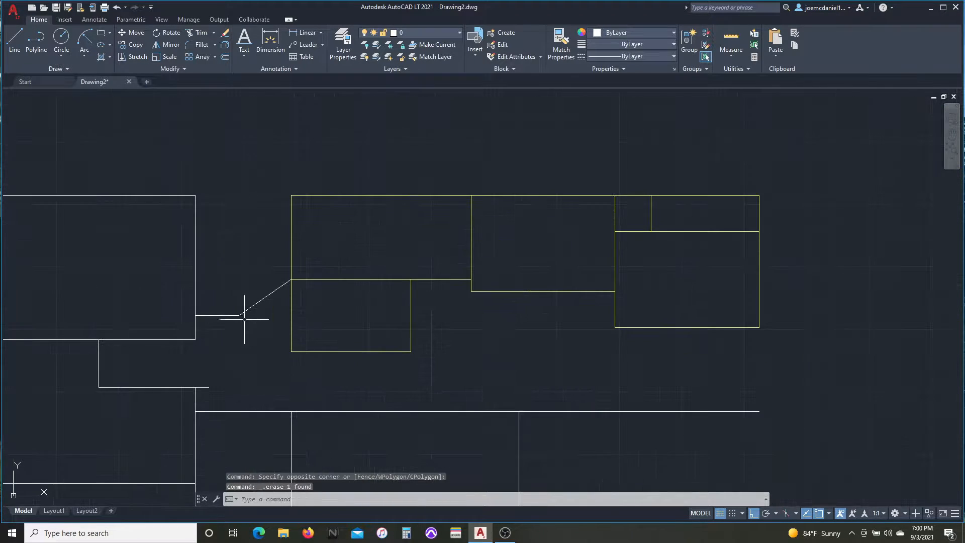
Draw 4' lines straight down from the lower corners of the small yellow room.
scroll(243, 318, up, 1)
key(l)
key(Return)
click(291, 351)
text(48)
key(Return)
key(Escape)
scroll(460, 288, up, 2)
Continue the middle yellow room's lower wall left to the small room and trim away the old higher wall segment.
key(Return)
click(487, 295)
click(320, 302)
key(Escape)
key(Escape)
key(t)
key(r)
key(Return)
drag(321, 305, 377, 252)
scroll(448, 308, down, 3)
key(Escape)
Draw 4' lines straight down from the middle yellow room's lower-left and lower-right corners.
scroll(404, 296, up, 2)
key(l)
key(Return)
click(490, 311)
click(490, 360)
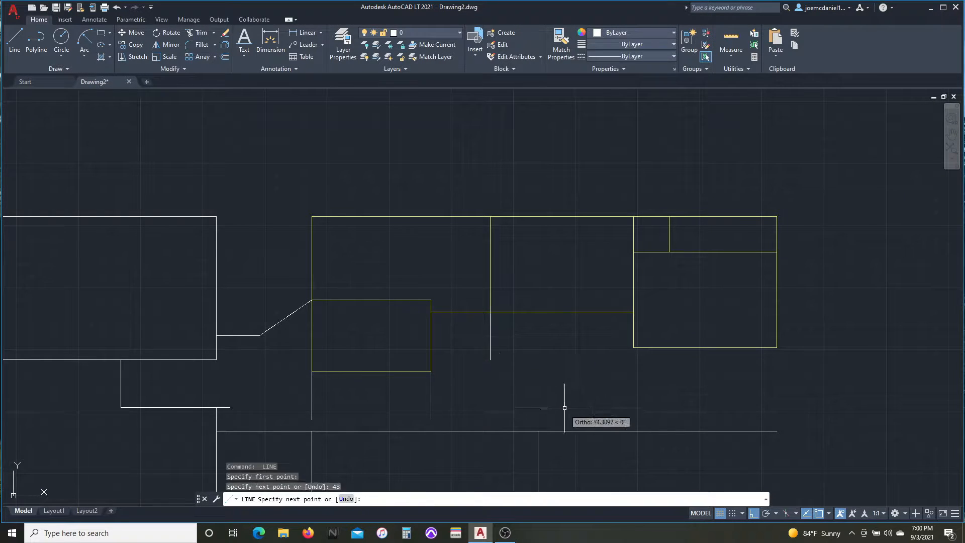
key(Escape)
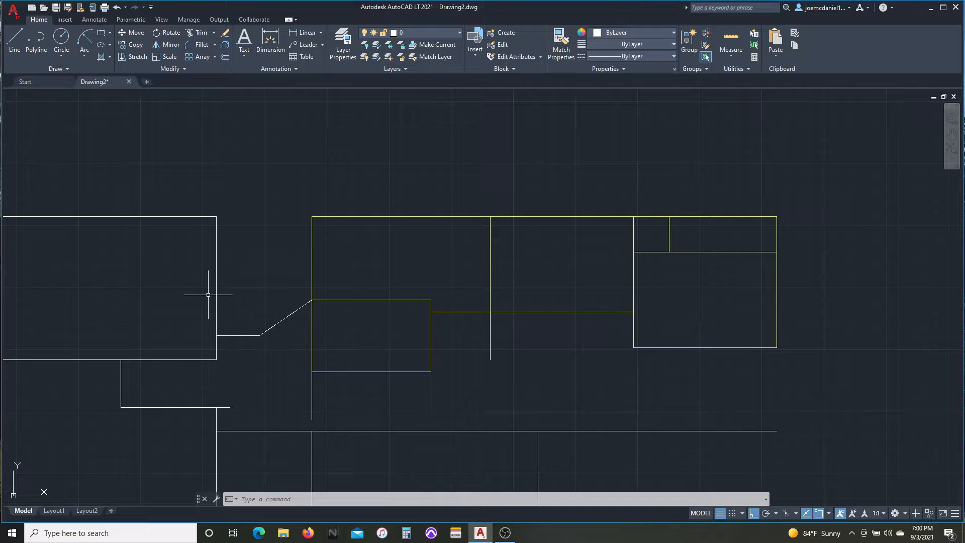
scroll(299, 437, down, 1)
scroll(260, 438, up, 1)
middle_drag(260, 437, 253, 396)
key(space)
click(649, 270)
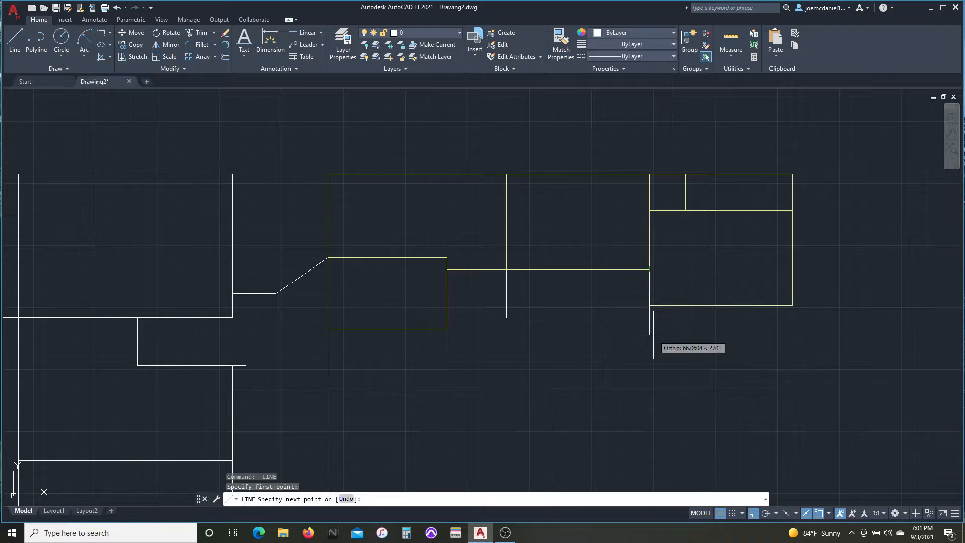
text(48)
key(Return)
key(Return)
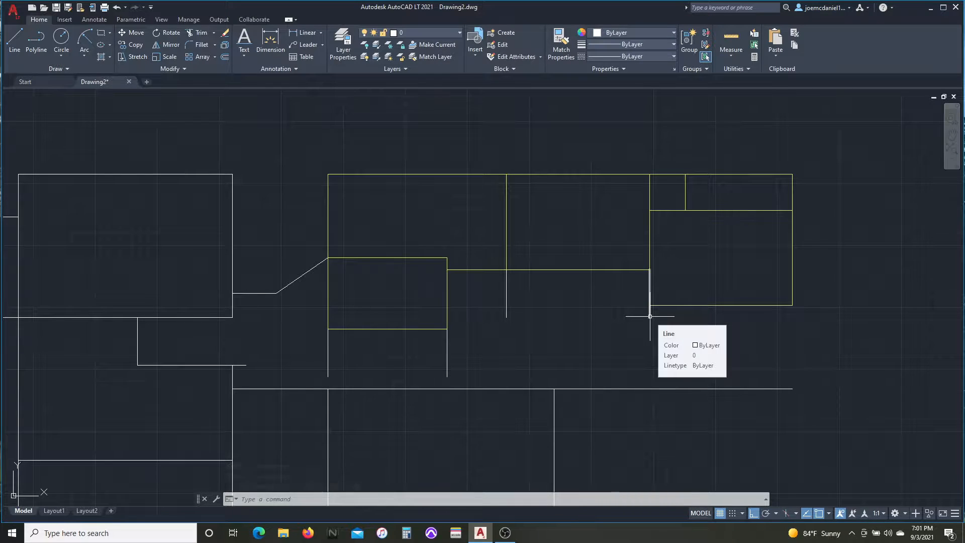
Join the lower ends of the middle room's 4' lines horizontally and link them diagonally to the small room's right 4' line.
key(space)
click(650, 316)
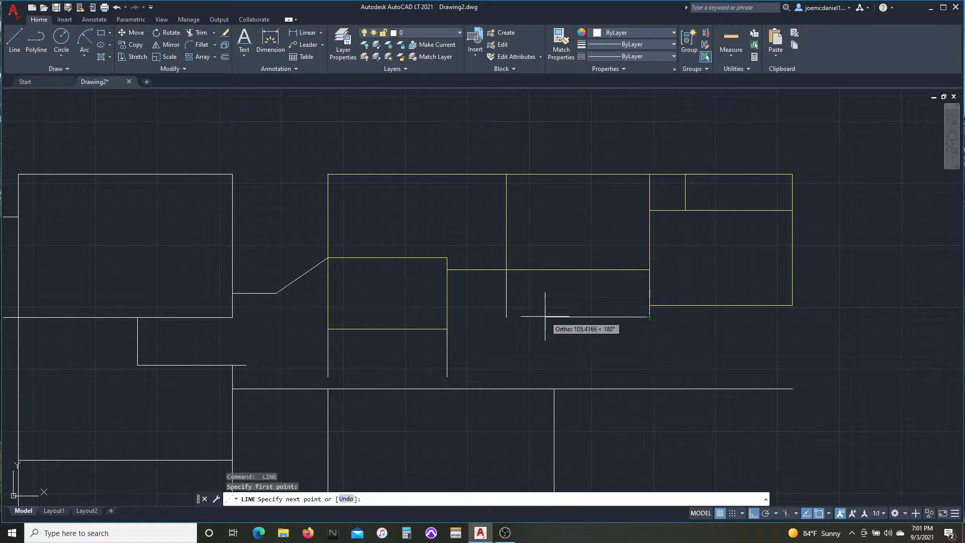
click(510, 318)
key(Escape)
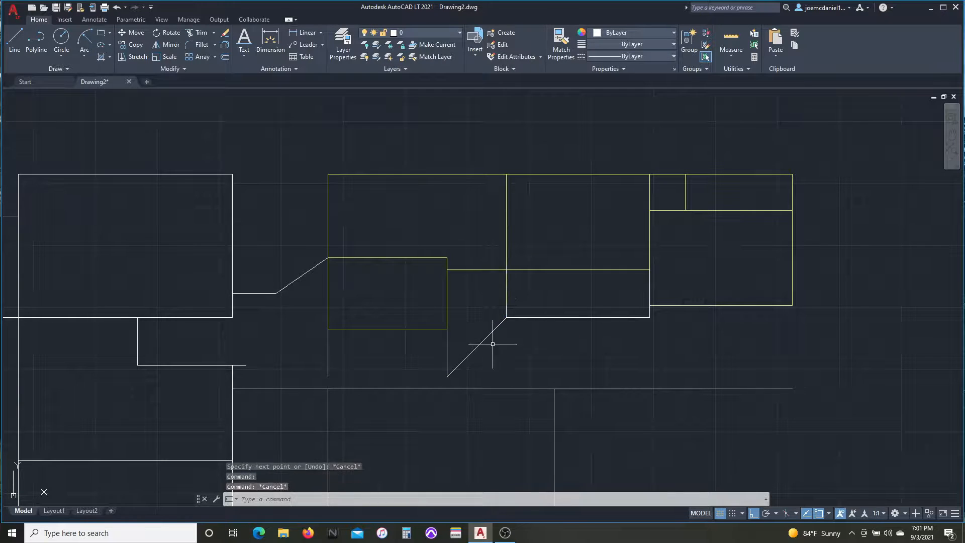
Copy a 4' vertical line, rotate the copy 45 degrees, and place it at the small room's lower-right corner.
text(co)
click(506, 293)
key(F8)
click(531, 354)
key(Escape)
click(540, 351)
click(519, 355)
text(ro)
click(531, 377)
text(45)
click(519, 364)
text(m)
click(531, 377)
click(477, 347)
click(465, 335)
Move the lower corridor diagonal by its midpoint to the free end of the 45-degree guide line.
click(468, 355)
text(m)
scroll(459, 319, up, 4)
click(418, 305)
click(427, 346)
key(Escape)
middle_drag(546, 465, 518, 406)
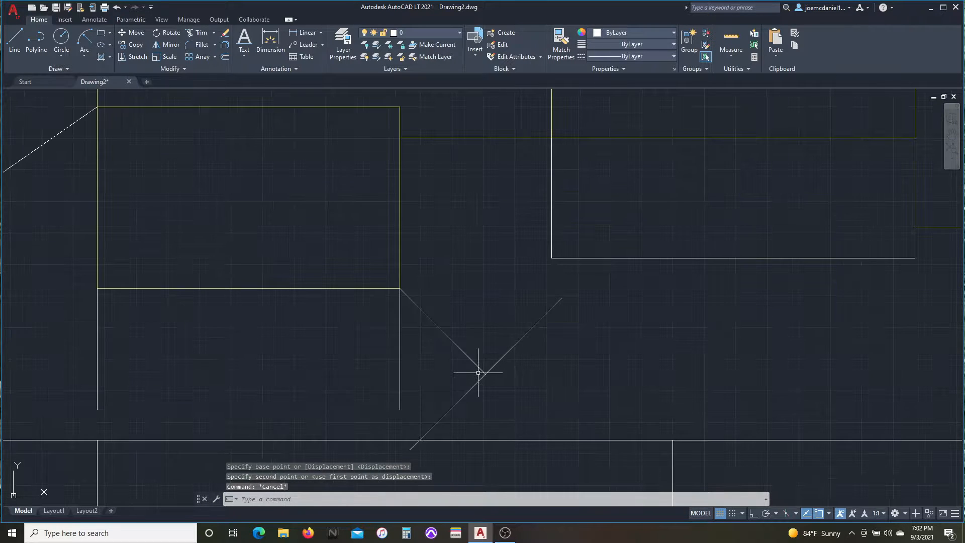
Draw a horizontal line from the lower end of the small room's left 4' line, running right past the corridor diagonal.
click(432, 347)
key(Escape)
text(l)
click(97, 409)
click(536, 409)
Trim the corridor diagonal at the new horizontal line and extend its upper end to the line below the middle room.
text(tr)
drag(467, 423, 422, 422)
click(395, 426)
click(445, 452)
key(Delete)
text(ex)
drag(564, 312, 573, 322)
key(Escape)
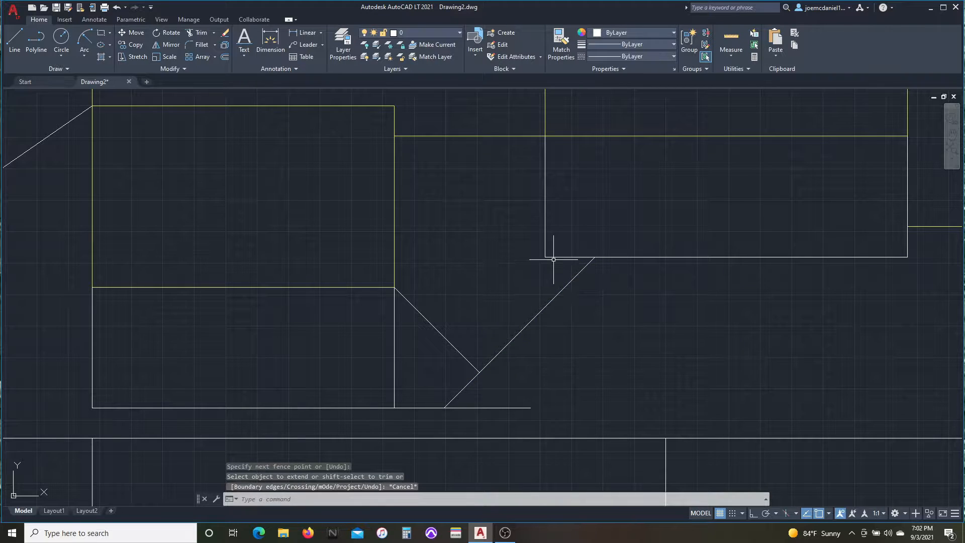
Trim the horizontal corridor lines where they overrun the diagonal's two ends and erase the 45-degree guide line.
text(tr)
drag(542, 235, 555, 275)
key(Escape)
drag(448, 317, 427, 331)
key(Delete)
scroll(435, 388, down, 1)
text(tr)
drag(465, 387, 472, 417)
key(Delete)
Erase the leftover 4' vertical guide lines inside the corridor.
scroll(523, 390, down, 4)
scroll(332, 213, up, 4)
scroll(283, 344, down, 2)
click(447, 356)
click(428, 334)
key(Delete)
click(399, 397)
click(364, 423)
scroll(358, 408, down, 2)
key(Escape)
scroll(363, 430, up, 6)
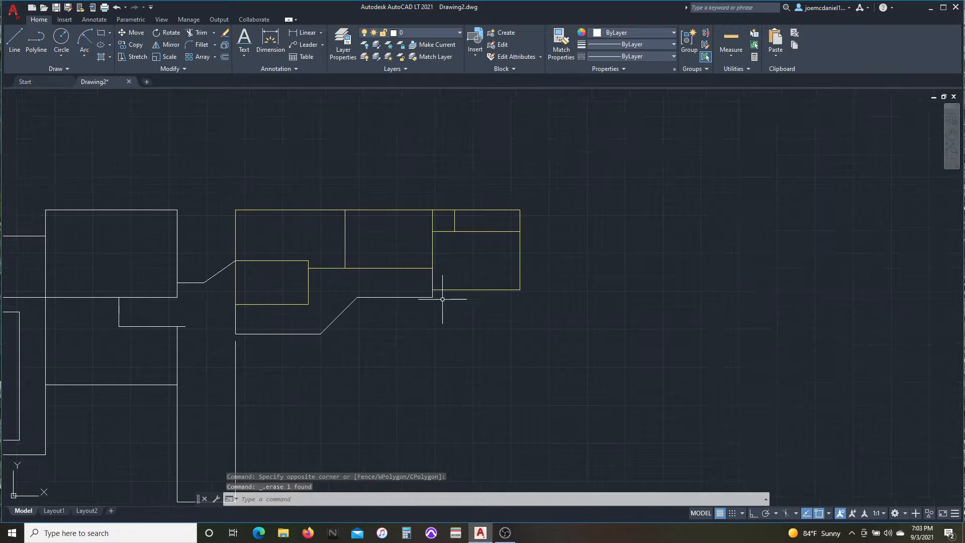
text(L)
key(Return)
key(Escape)
scroll(253, 300, down, 2)
click(244, 291)
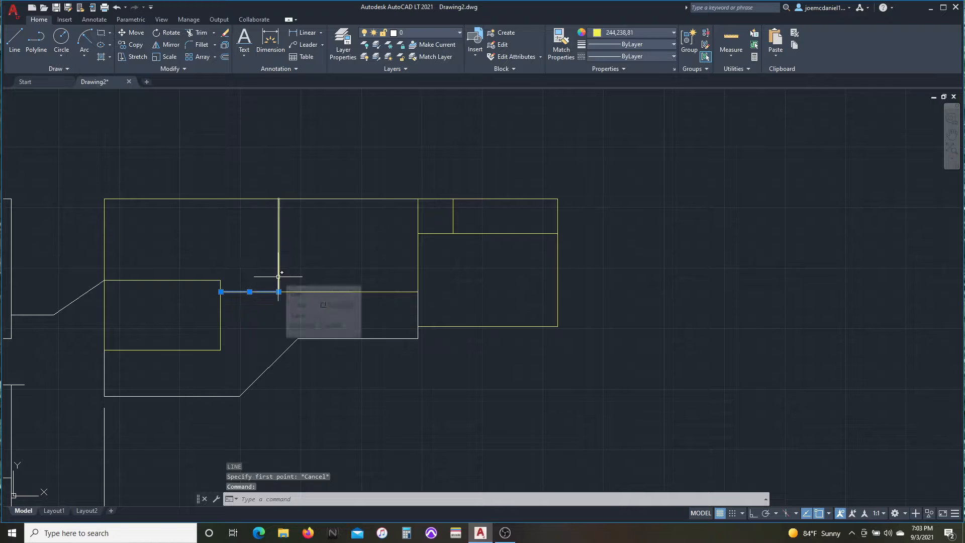
click(278, 278)
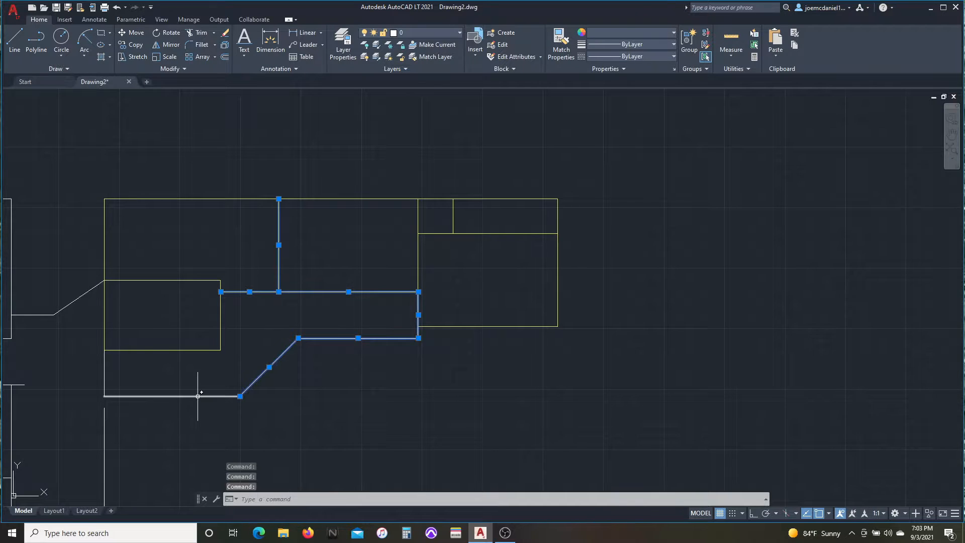
key(Escape)
key(Escape)
Measure the height of the small room's right wall with a temporary dimension.
click(270, 40)
click(220, 280)
click(220, 349)
scroll(229, 290, up, 5)
key(Escape)
scroll(220, 347, down, 5)
click(196, 386)
click(196, 390)
key(Escape)
Select the upper rooms' interior walls and the corridor outline in two passes, moving each selection down 12" with Ortho on.
scroll(195, 386, down, 2)
middle_drag(195, 385, 200, 329)
key(Escape)
click(194, 329)
drag(436, 308, 248, 215)
text(m)
key(Return)
click(279, 171)
key(F8)
text(12)
key(Return)
drag(312, 209, 469, 263)
text(m)
key(Return)
click(469, 261)
text(12)
key(Return)
text(tr)
key(Return)
middle_drag(137, 245, 191, 258)
key(Escape)
click(243, 292)
click(329, 272)
key(Escape)
Erase the right room's displaced top wall line and draw a straight top line between the upper rooms' outermost corners.
click(485, 273)
key(Delete)
key(l)
key(Return)
click(125, 262)
click(569, 262)
key(Escape)
click(449, 274)
key(m)
key(Return)
key(Escape)
click(460, 279)
key(Escape)
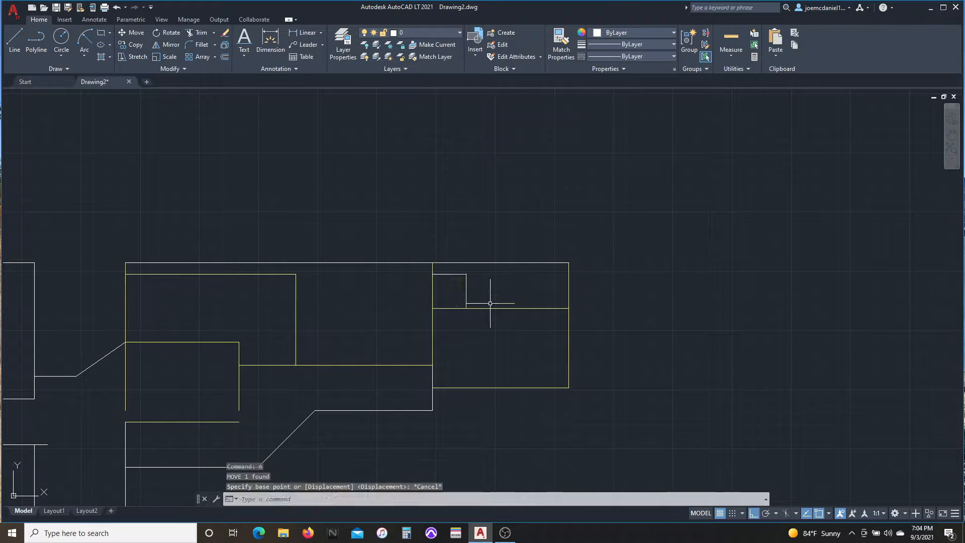
Move the right room's closet walls and horizontal dividing wall up 12".
drag(476, 314, 454, 268)
key(m)
key(Return)
click(465, 223)
text(12)
key(Return)
Erase the full-length top line and move the left yellow room's top wall up 12".
click(353, 262)
key(Delete)
key(l)
key(Return)
key(Escape)
click(292, 273)
key(m)
key(Return)
click(287, 251)
key(1)
key(2)
key(Return)
Extend the dividing wall between the left and middle yellow rooms up to the top wall.
key(e)
key(x)
key(Return)
drag(317, 294, 286, 279)
key(Escape)
Draw the top wall line from the dividing wall's upper end to the right room's upper-right corner.
key(l)
key(Return)
click(296, 262)
click(569, 262)
key(Escape)
key(m)
key(Return)
click(433, 284)
click(414, 264)
scroll(365, 303, down, 1)
key(Escape)
Match the white top wall line's properties to the right room's yellow bottom wall.
text(m)
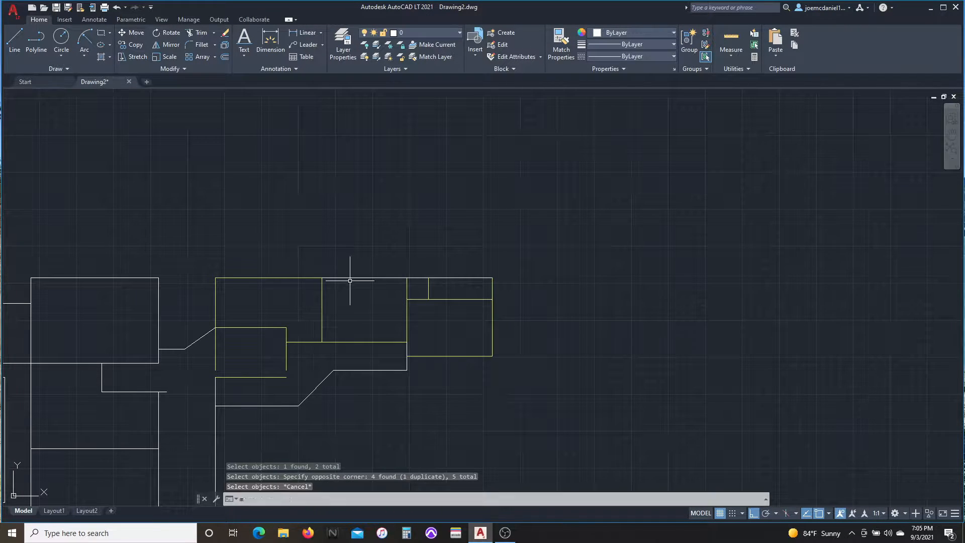
text(a)
key(Return)
click(442, 355)
key(Escape)
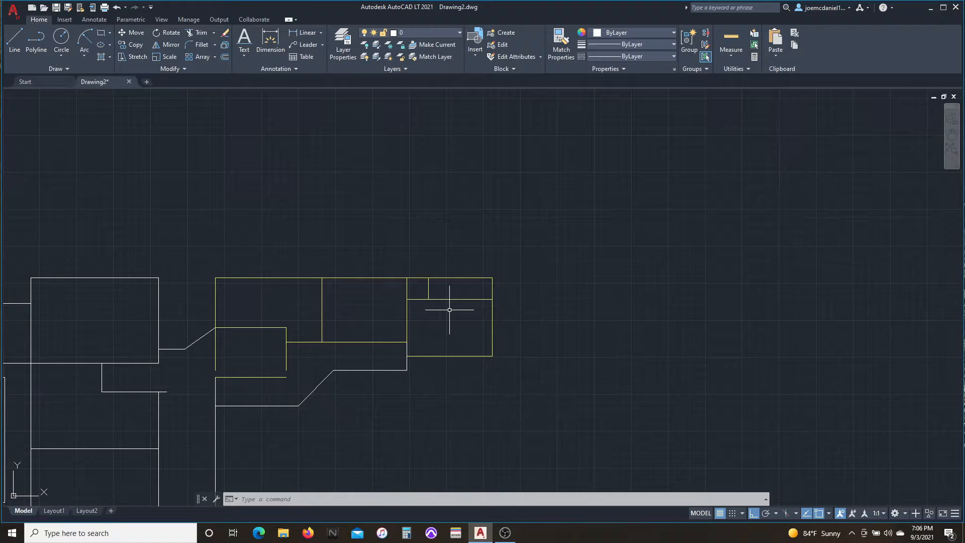
Extend both side walls of the small room down to its bottom wall.
text(ex)
drag(206, 362, 296, 359)
key(Escape)
Measure the corridor's width below the small room's lower-right corner with a temporary dimension.
scroll(261, 428, up, 2)
text(dim)
click(320, 299)
click(320, 371)
key(Escape)
scroll(317, 365, up, 2)
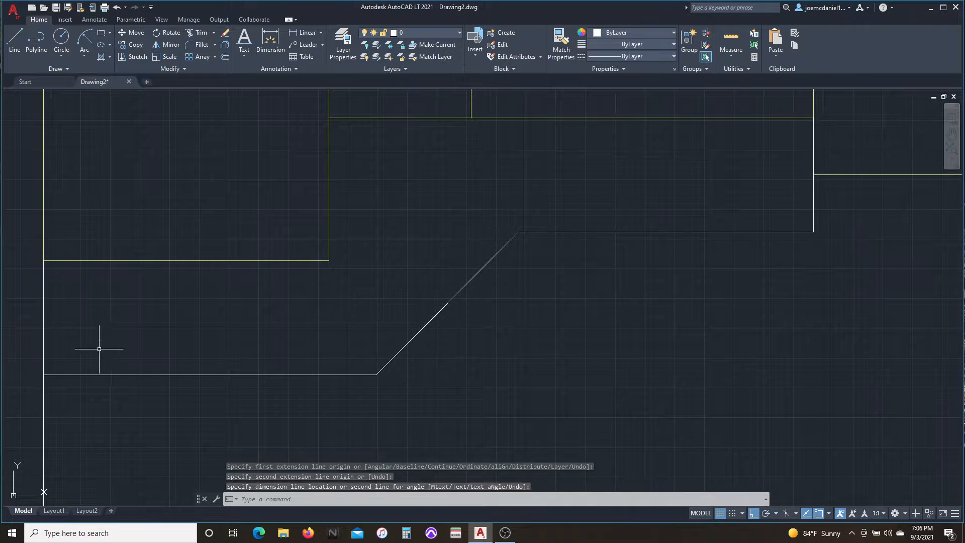
Draw a 48" vertical guide line in the empty area below the corridor and rotate it 45 degrees about its upper end.
text(l)
click(598, 441)
text(48)
key(Escape)
click(633, 357)
click(577, 397)
text(ro)
click(598, 325)
text(45)
Move the rotated guide line by its upper end to the small room's lower-right corner to check the diagonal's clearance.
click(712, 400)
click(623, 362)
text(m)
click(598, 326)
click(328, 260)
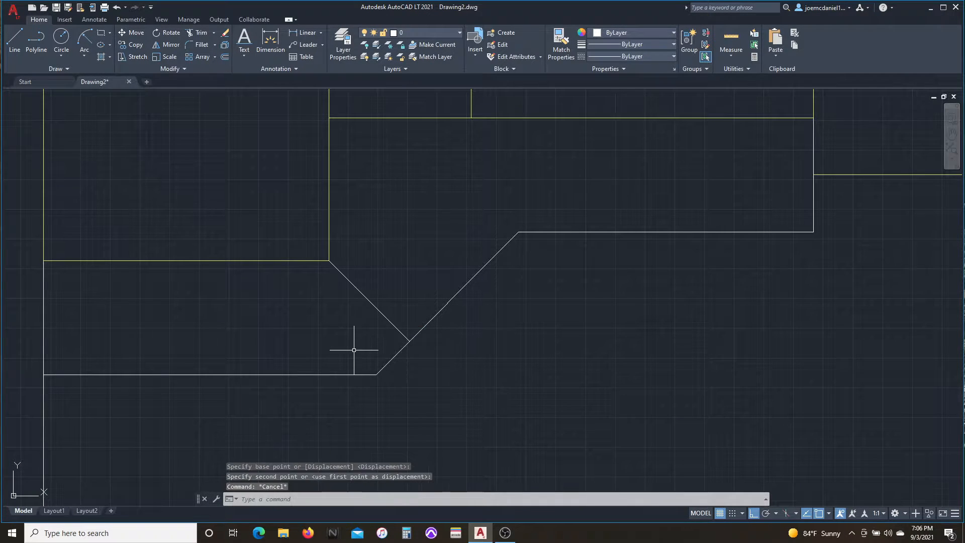
Erase the 45-degree guide line between the small room's corner and the corridor diagonal.
scroll(347, 354, down, 5)
scroll(303, 348, up, 4)
click(420, 323)
key(Delete)
scroll(420, 322, down, 4)
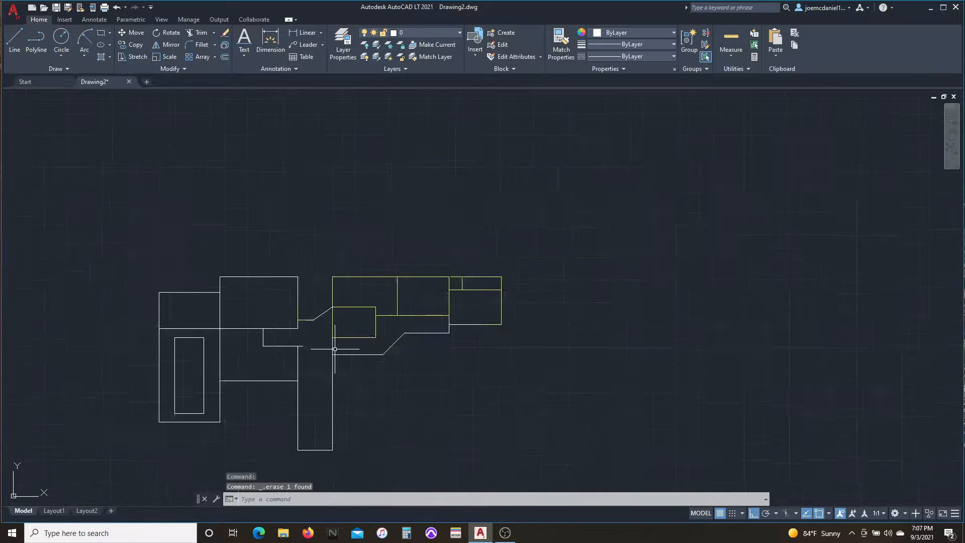
Trim the left rooms' lower corridor line where it overhangs the vertical corridor wall.
text(tr)
scroll(302, 317, up, 2)
drag(290, 377, 291, 349)
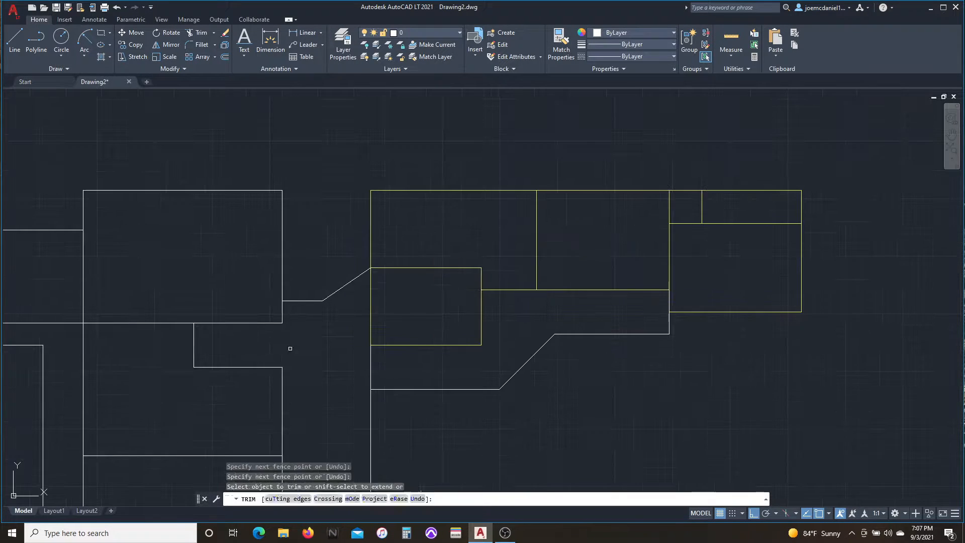
Check the height of the closet strip above the upper right room with a temporary dimension.
key(Escape)
scroll(547, 342, down, 2)
middle_drag(522, 386, 463, 336)
scroll(609, 279, up, 2)
scroll(585, 332, up, 2)
text(l)
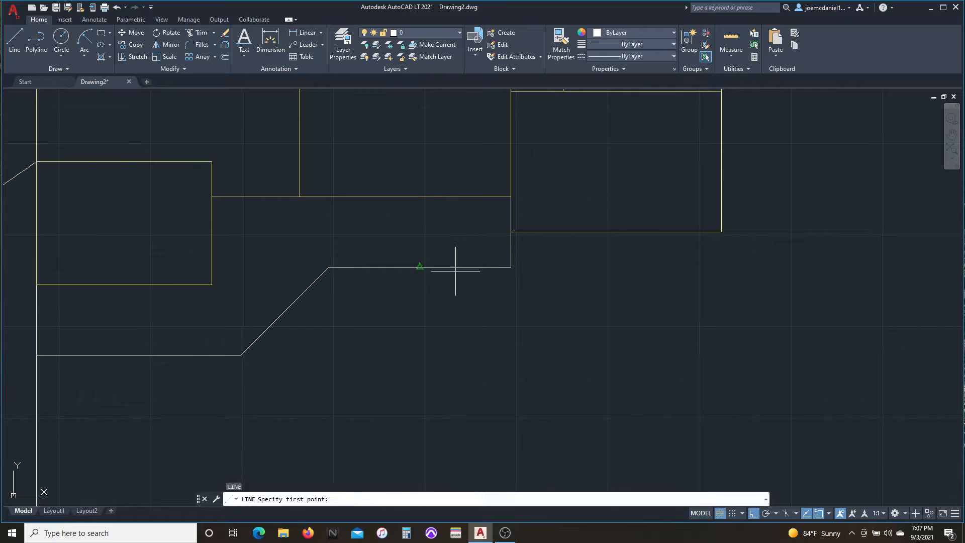
key(Escape)
scroll(425, 345, down, 4)
scroll(424, 345, up, 2)
click(265, 40)
click(465, 189)
middle_drag(465, 190, 465, 263)
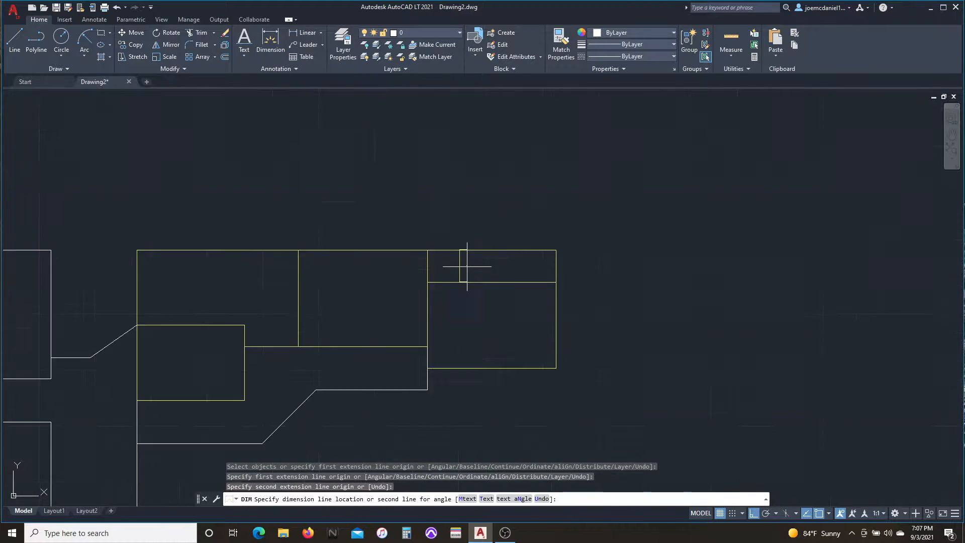
scroll(457, 261, up, 2)
key(Escape)
Draw a 12" guide line at the corridor's lower-right corner and reposition it there.
text(l)
scroll(404, 352, down, 2)
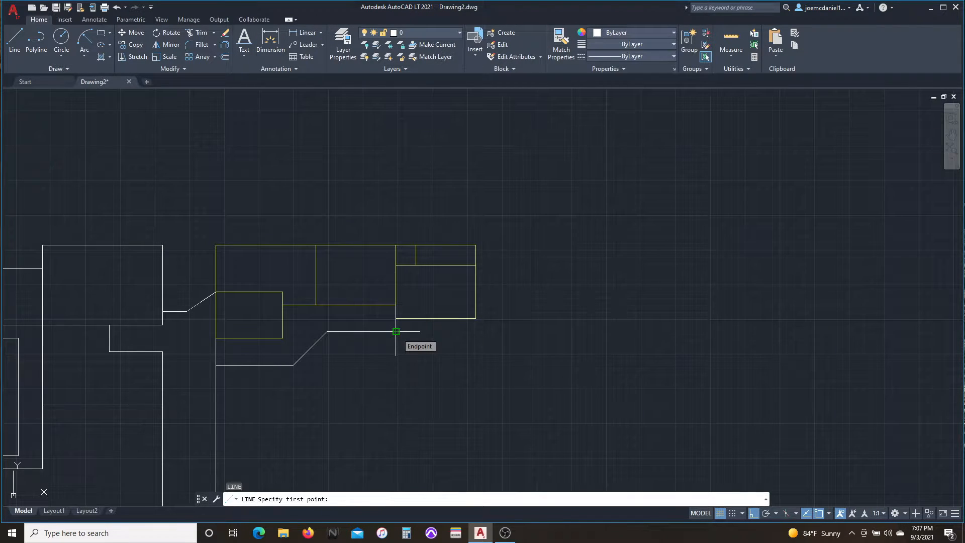
scroll(397, 332, up, 2)
click(392, 329)
text(12)
key(Escape)
click(448, 317)
click(392, 340)
key(Escape)
key(Escape)
click(407, 343)
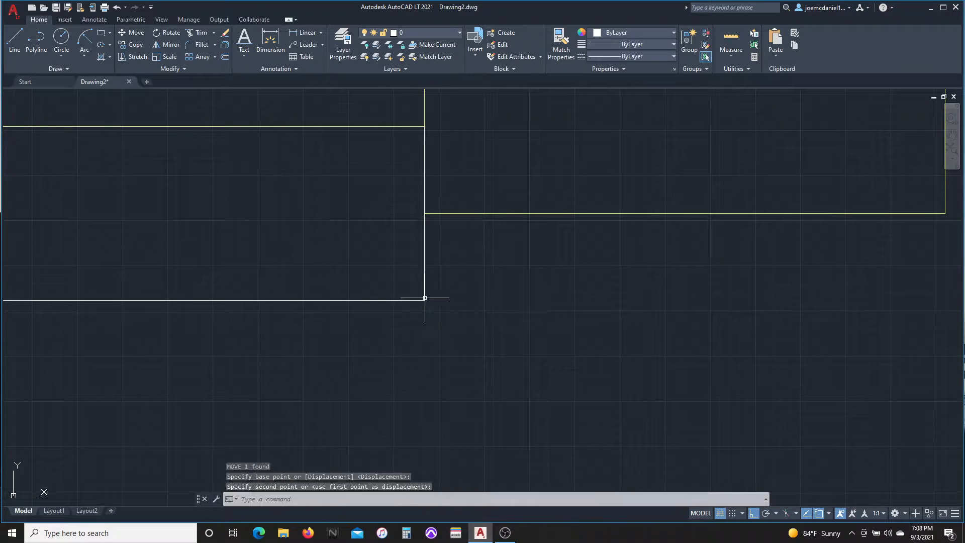
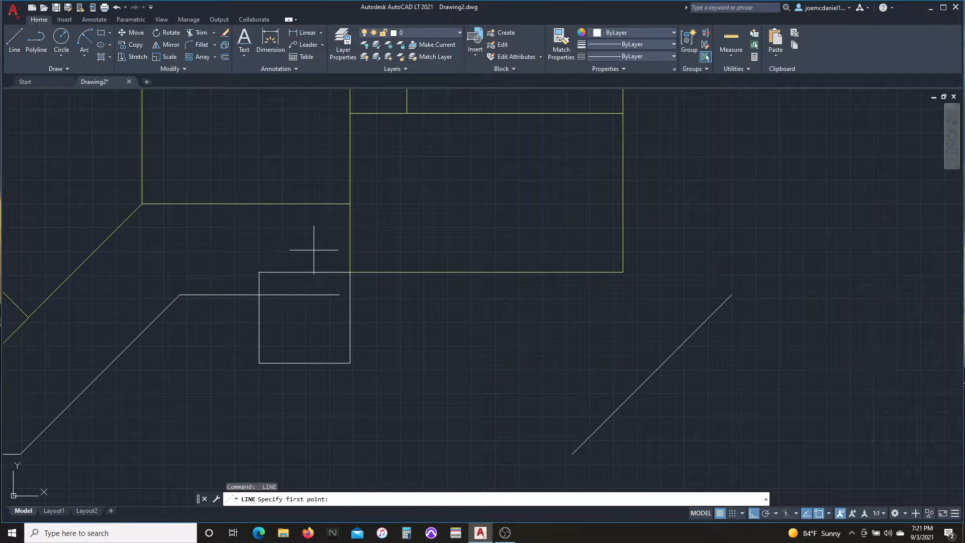
Draw a vertical guide line down from the midpoint of the middle room's lower wall, past the corridor line.
key(Escape)
middle_drag(275, 207, 257, 246)
click(297, 238)
key(Escape)
click(281, 242)
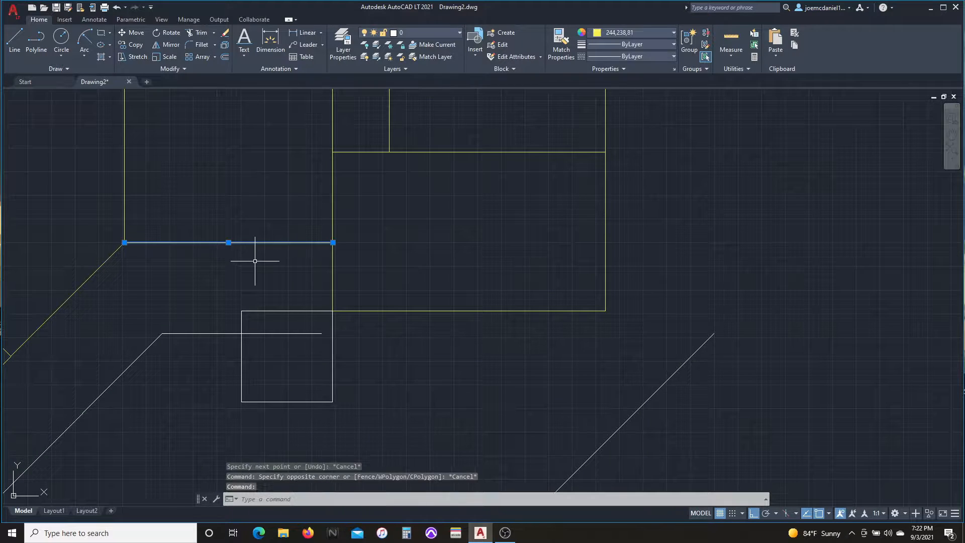
key(Escape)
text(l)
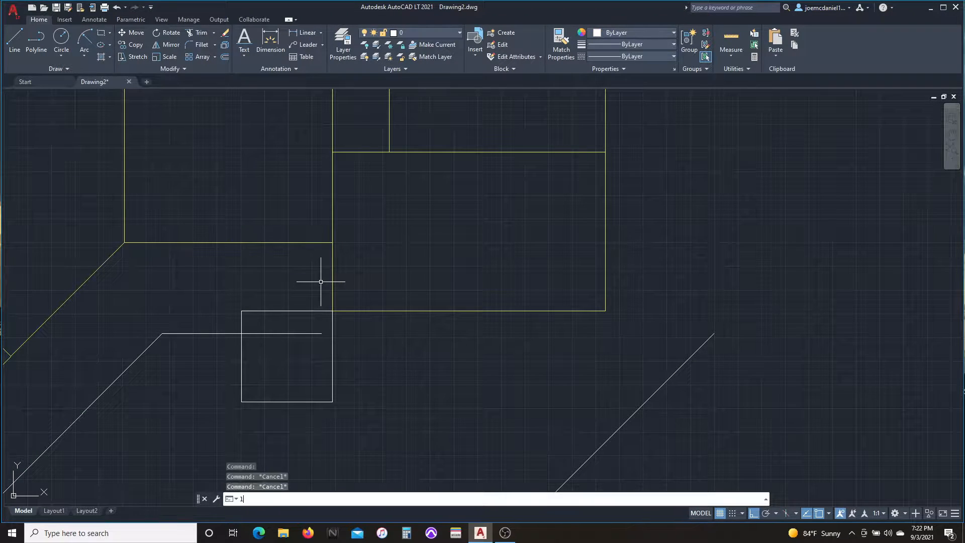
click(228, 242)
click(229, 366)
key(Escape)
middle_drag(280, 333, 362, 371)
Check the length of the middle room's lower wall with a temporary dimension.
click(271, 44)
click(205, 280)
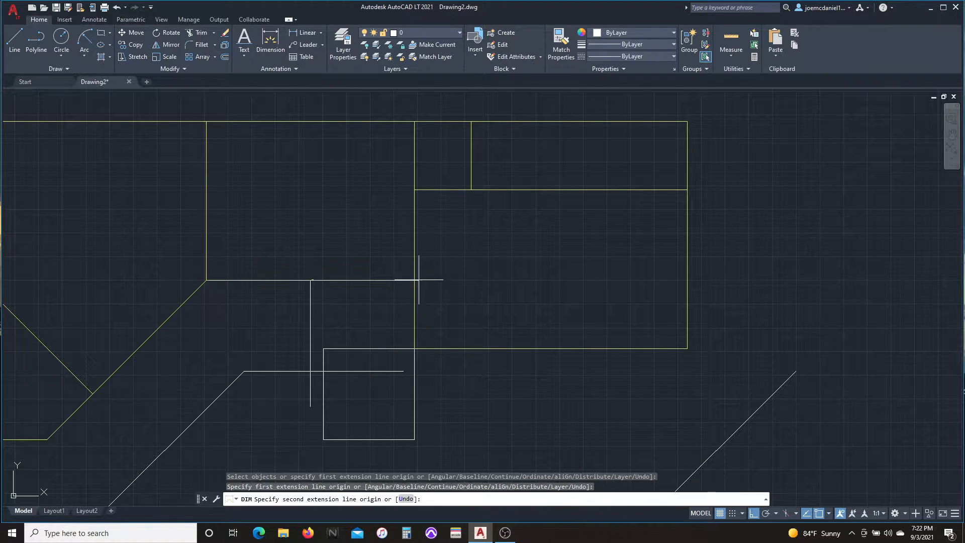
click(413, 280)
scroll(306, 251, up, 8)
key(Escape)
Clear the construction square, the vertical guide and the spare diagonal line from around the corridor's lower wall.
scroll(372, 268, down, 6)
middle_drag(407, 314, 377, 303)
click(334, 370)
text(m)
scroll(336, 350, up, 4)
click(327, 338)
click(295, 338)
key(Escape)
scroll(333, 325, down, 6)
middle_drag(323, 291, 269, 322)
click(565, 407)
click(448, 379)
key(Delete)
middle_drag(242, 354, 328, 337)
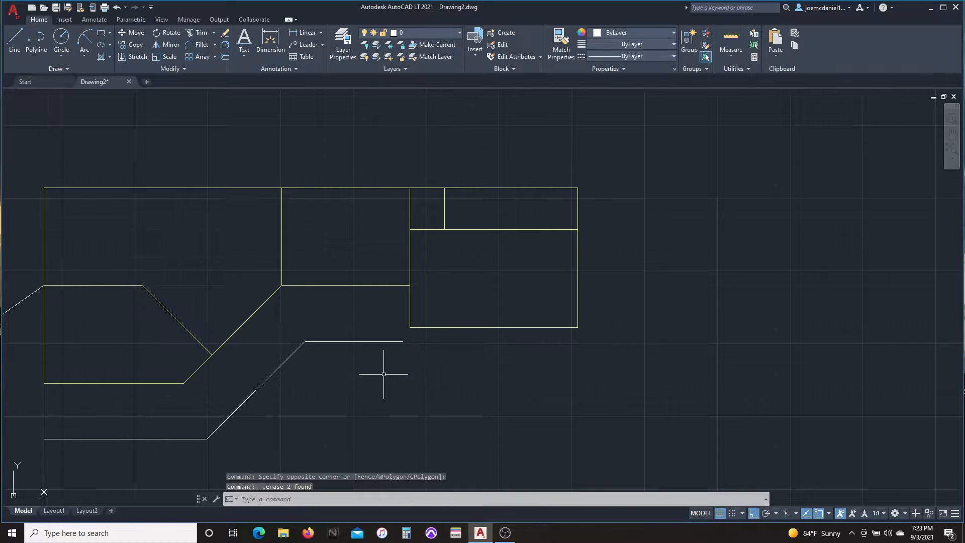
Draw a vertical line straight down near the right end of the corridor.
text(l)
scroll(374, 348, up, 2)
click(322, 330)
click(322, 454)
key(Escape)
mouse_move(425, 373)
middle_down()
mouse_move(311, 345)
mouse_move(299, 300)
mouse_move(294, 320)
middle_up()
scroll(310, 345, down, 2)
scroll(298, 300, up, 1)
Set out the vertical corridor line 48" to the left of the right room's wall and remove the stray guides.
key(Delete)
scroll(397, 320, down, 3)
scroll(381, 319, up, 2)
key(Delete)
text(48)
key(Return)
key(Escape)
click(315, 337)
key(Escape)
key(space)
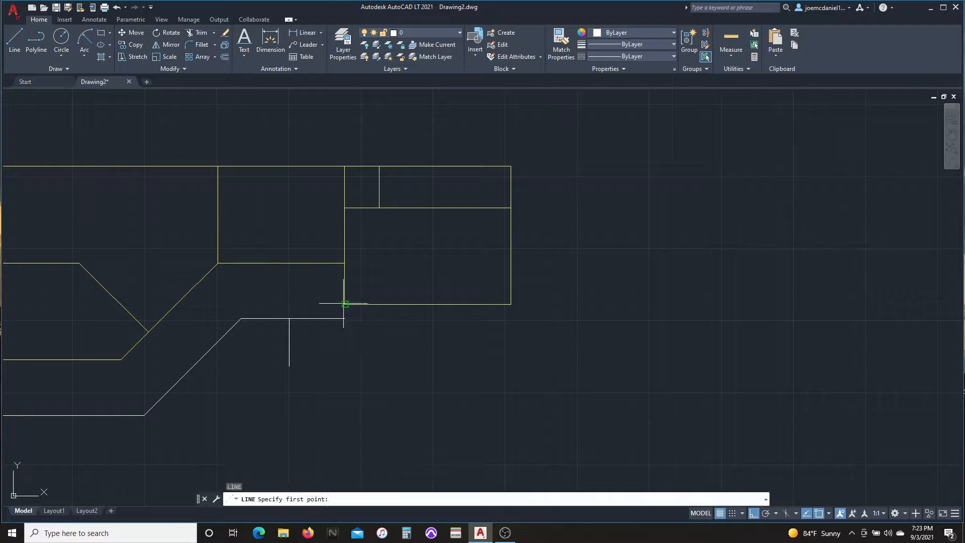
Complete the corridor's stepped lower edge beneath the right room's corner, trimming and erasing the overhanging line ends.
scroll(306, 364, up, 5)
click(216, 354)
text(tr)
drag(287, 384, 236, 338)
key(Escape)
drag(336, 261, 312, 226)
key(Delete)
scroll(312, 226, down, 5)
middle_drag(291, 270, 282, 300)
Try replacing the stepped corner with a diagonal line by joining its ends and erasing the two stepped lines.
scroll(280, 300, up, 2)
text(l)
click(202, 278)
click(279, 342)
drag(246, 321, 185, 282)
key(Delete)
scroll(318, 375, down, 4)
middle_drag(316, 370, 309, 347)
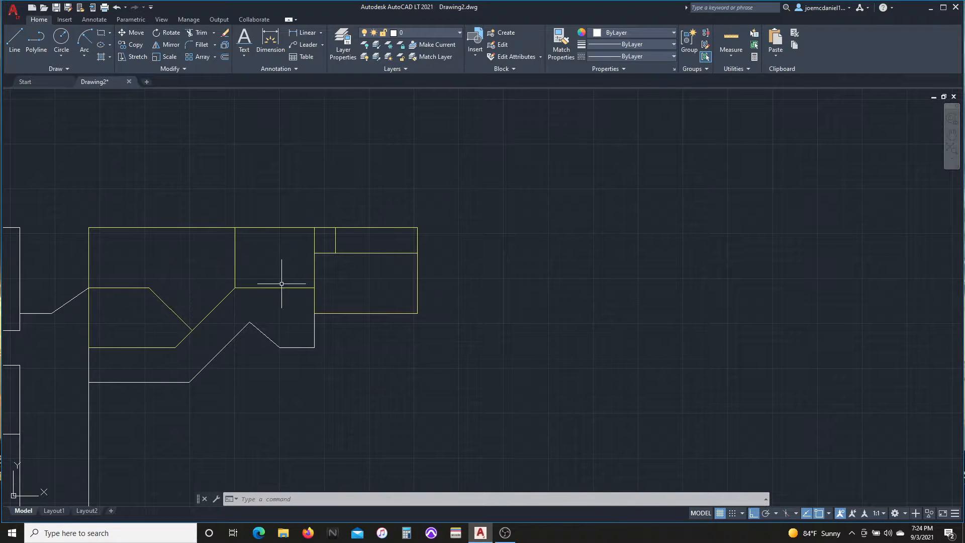
Undo the erasure of the two stepped corridor lines and erase the diagonal joining their ends.
click(117, 7)
scroll(394, 233, down, 1)
click(278, 302)
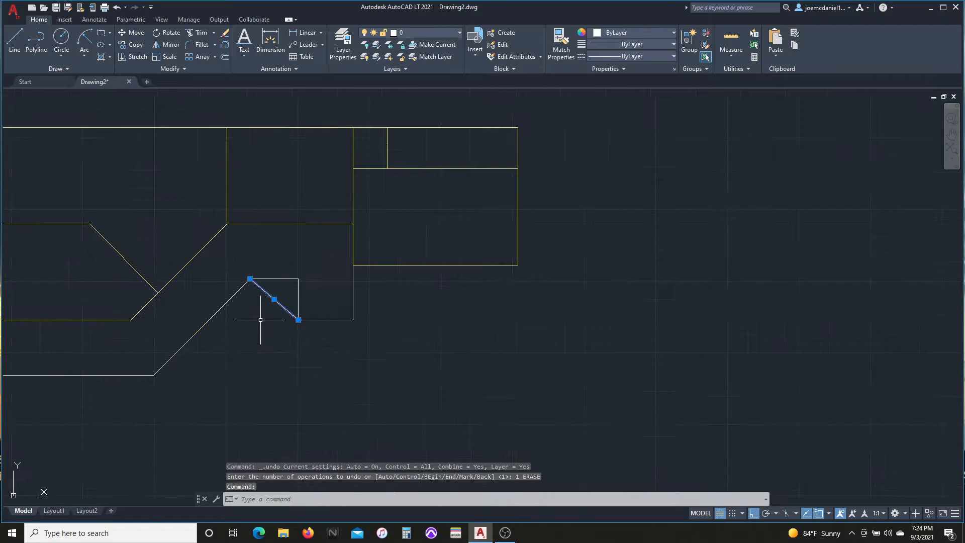
key(Delete)
Draw lines from the corridor's lower-right corner across and up to the right room's corner, enclosing a strip below the room.
mouse_move(341, 338)
middle_down()
mouse_move(243, 336)
mouse_move(271, 330)
middle_up()
click(14, 40)
click(284, 312)
click(449, 311)
key(Escape)
Check the height of the new strip below the right room with a temporary dimension.
text(dim)
click(284, 257)
click(284, 311)
middle_drag(288, 290, 282, 220)
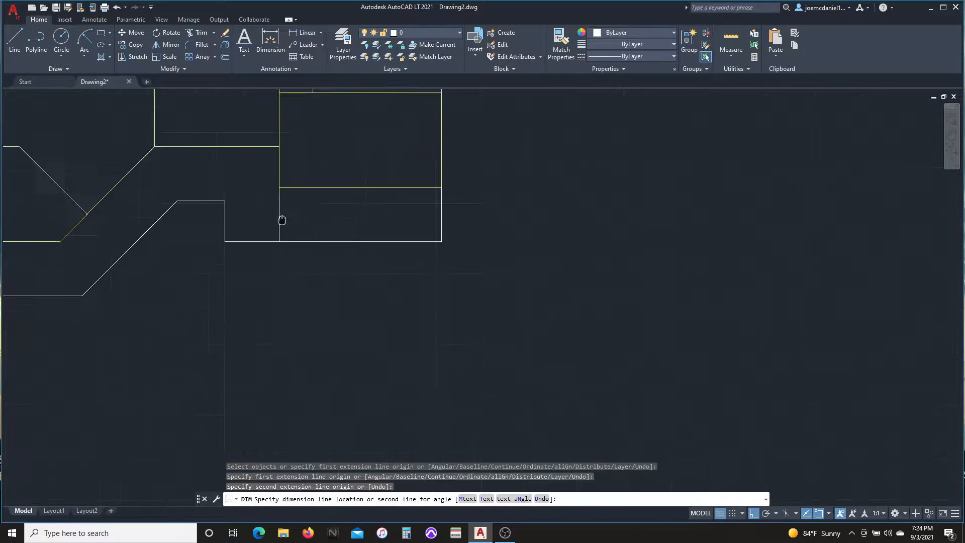
scroll(342, 139, up, 2)
key(Escape)
key(Escape)
Move the right room's lower wall 12" down into the strip beneath it.
drag(352, 231, 332, 194)
text(m 12)
middle_drag(201, 249, 240, 230)
scroll(241, 306, down, 2)
scroll(272, 277, up, 1)
scroll(271, 265, down, 2)
scroll(255, 249, up, 2)
Check the distance between the right room's lowered wall and the strip's bottom line with a temporary dimension.
click(271, 49)
scroll(294, 262, up, 2)
click(300, 405)
click(301, 267)
scroll(318, 295, down, 1)
key(Escape)
middle_drag(287, 344, 264, 273)
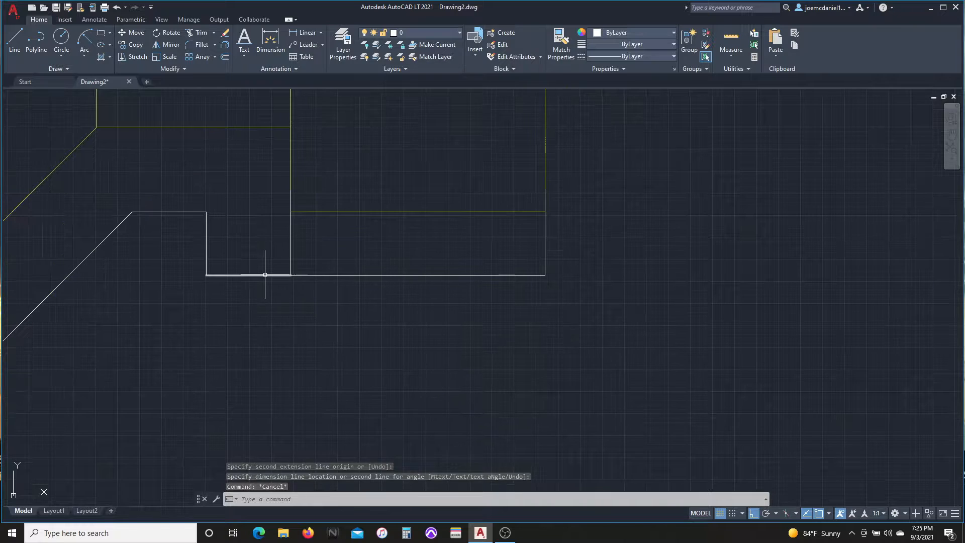
Move the short horizontal line at the bottom of the stepped corridor 12" down.
scroll(246, 201, up, 2)
click(251, 318)
text(m)
key(Return)
click(254, 287)
text(12)
key(Return)
scroll(328, 323, down, 2)
Draw a vertical divider through the right room and both closet strips and remove the old upper closet divider.
middle_drag(281, 308, 249, 325)
text(l)
key(Return)
key(Escape)
middle_drag(343, 142, 362, 246)
key(Return)
click(372, 379)
click(377, 119)
key(Escape)
scroll(366, 186, up, 2)
click(353, 221)
scroll(376, 259, down, 2)
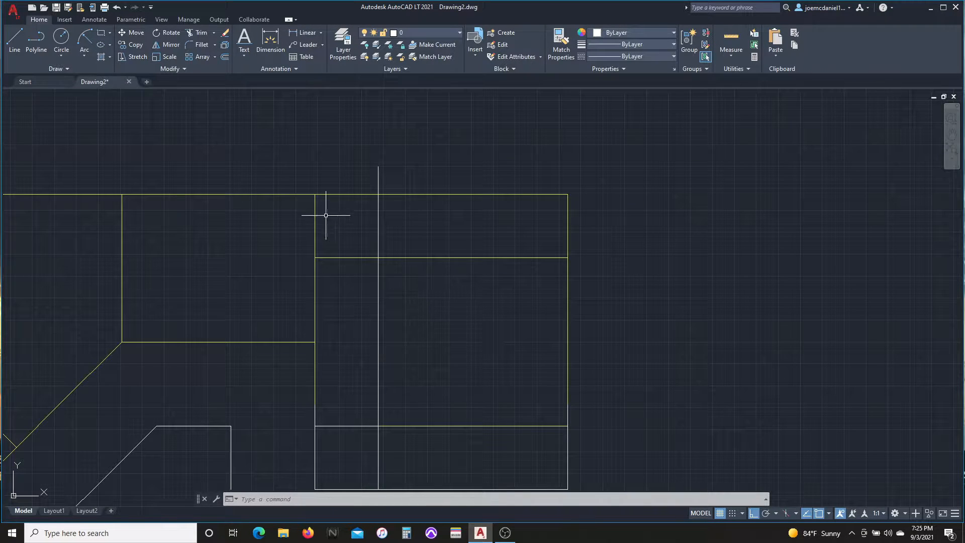
Erase the white lower section of the right room's corridor wall and extend the yellow wall to the strip's bottom.
key(Delete)
scroll(379, 180, down, 2)
scroll(360, 288, up, 2)
text(l)
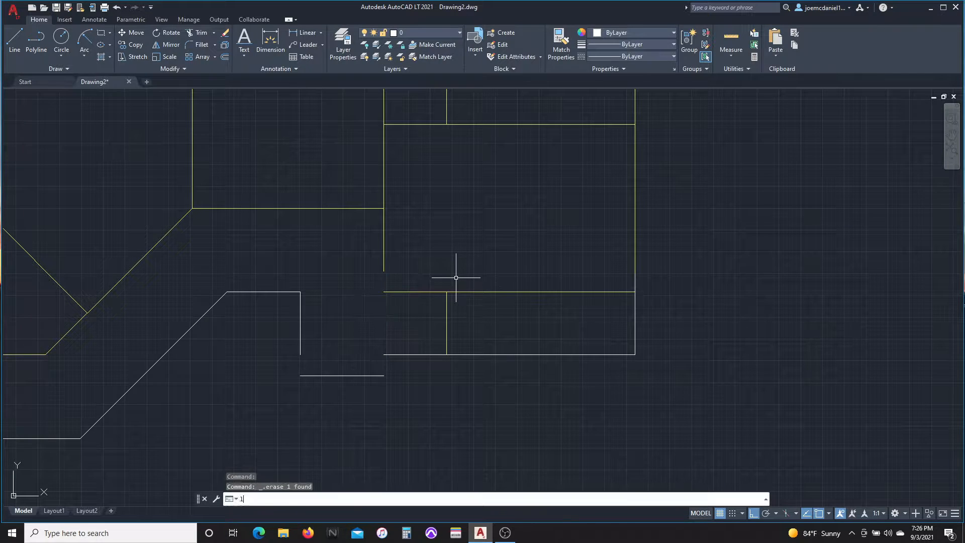
key(Return)
click(384, 271)
key(Escape)
text(ex)
click(384, 267)
Extend the right room's left wall to the strip's bottom line and the stepped wall's vertical to the lowered horizontal line.
middle_drag(510, 342, 404, 374)
scroll(402, 374, down, 1)
click(478, 359)
text(l)
key(Return)
scroll(352, 359, up, 2)
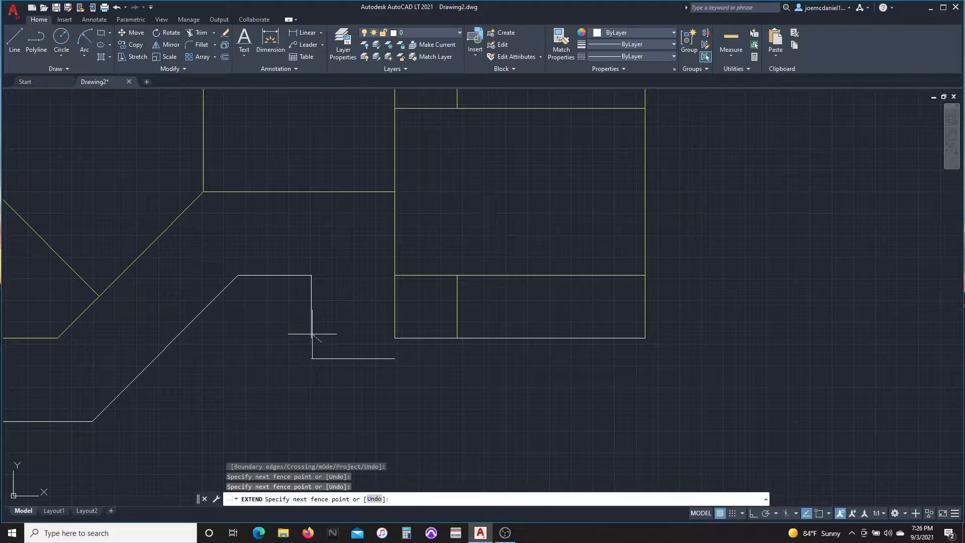
drag(316, 336, 306, 329)
key(Escape)
key(Escape)
text(ex)
click(394, 333)
Move the stepped wall's short bottom line up level with the closet strip's bottom and trim the surplus vertical end below it.
middle_drag(405, 330, 314, 348)
scroll(417, 338, up, 2)
click(399, 404)
text(m)
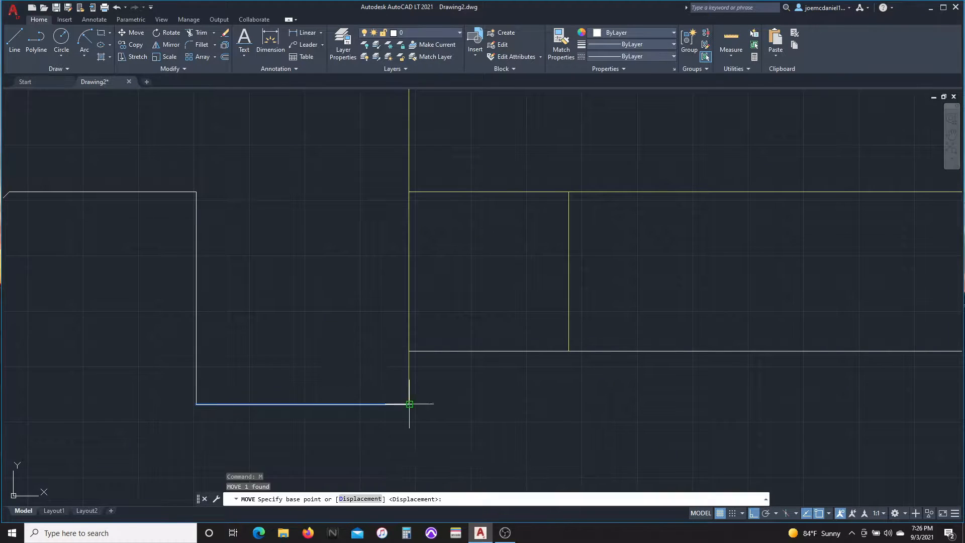
click(409, 404)
click(409, 350)
middle_drag(415, 391, 366, 394)
click(361, 405)
drag(360, 406, 361, 354)
scroll(286, 377, down, 2)
text(tr)
drag(243, 383, 221, 384)
key(Escape)
Copy the left room's angled wall to the upper corner of the diagonal corridor wall and extend it to the top wall.
scroll(226, 384, down, 2)
middle_drag(195, 354, 241, 277)
middle_drag(161, 217, 249, 320)
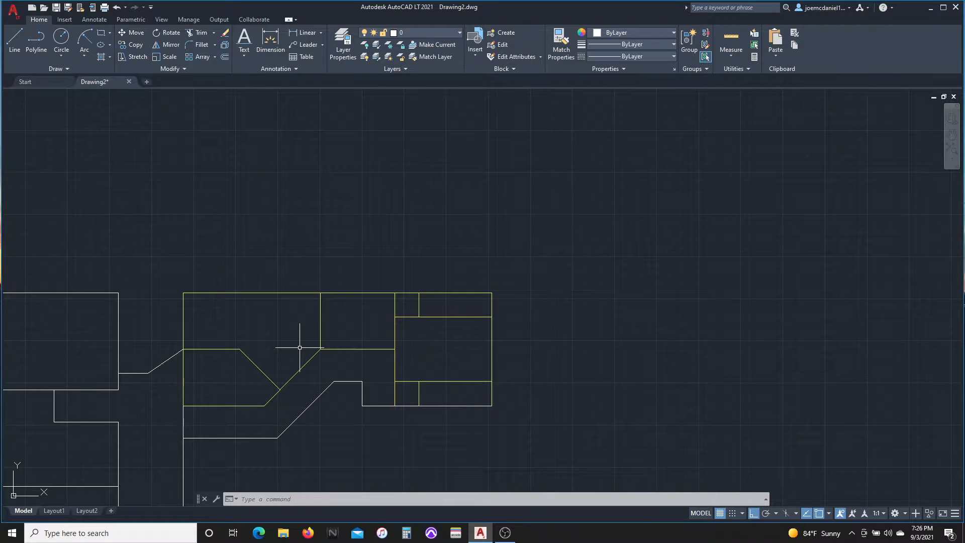
scroll(299, 347, up, 2)
scroll(296, 341, down, 2)
click(282, 380)
click(256, 355)
text(c)
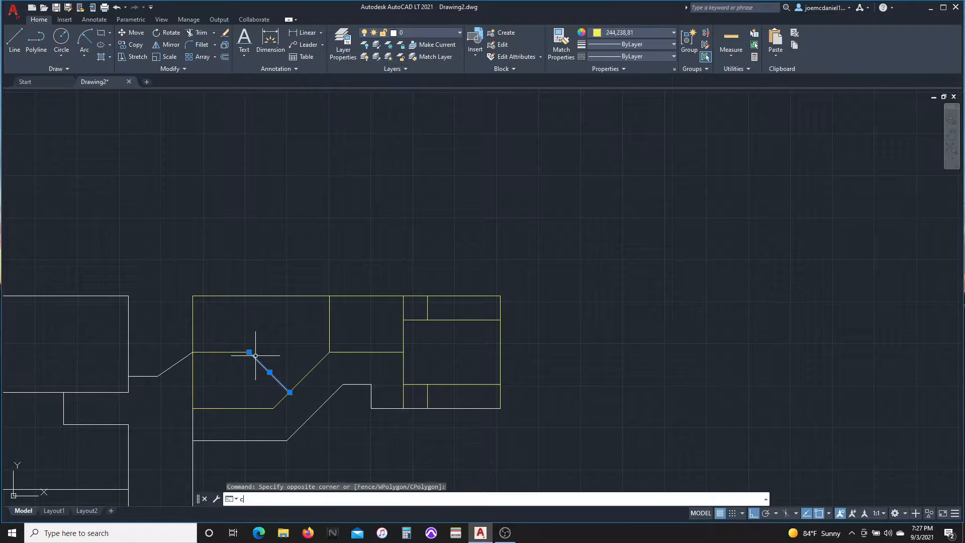
click(330, 352)
key(Escape)
text(ex)
drag(252, 353, 276, 345)
key(Escape)
scroll(306, 330, down, 1)
Examine how the new angled wall fits the surrounding rooms and corridor.
scroll(285, 312, up, 3)
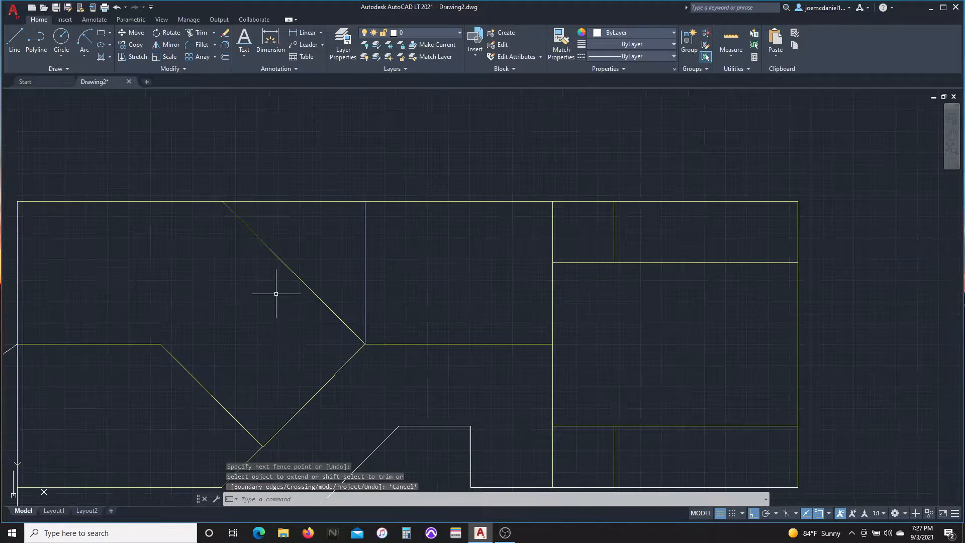
scroll(400, 327, down, 4)
scroll(395, 341, up, 6)
middle_drag(374, 224, 331, 260)
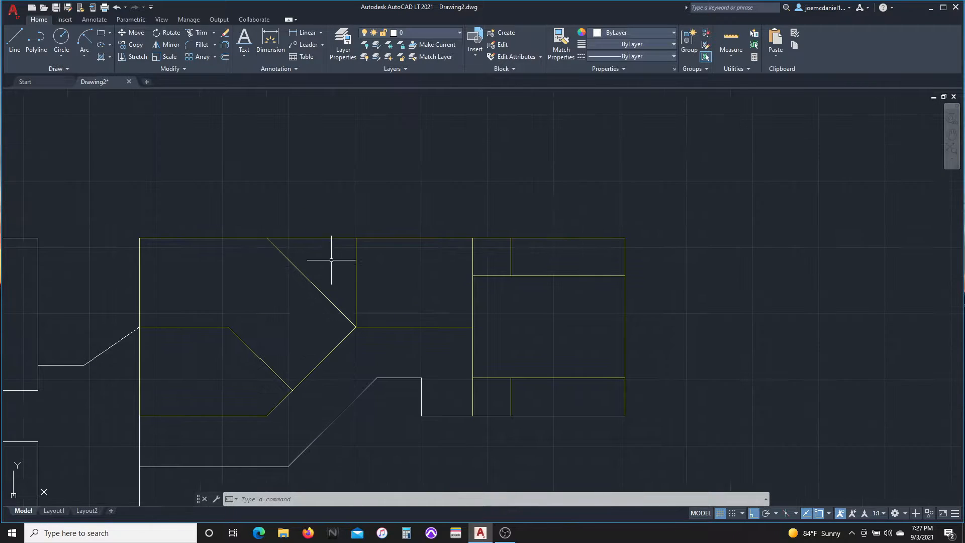
scroll(294, 287, down, 4)
scroll(257, 289, up, 4)
scroll(276, 284, down, 4)
scroll(327, 243, up, 4)
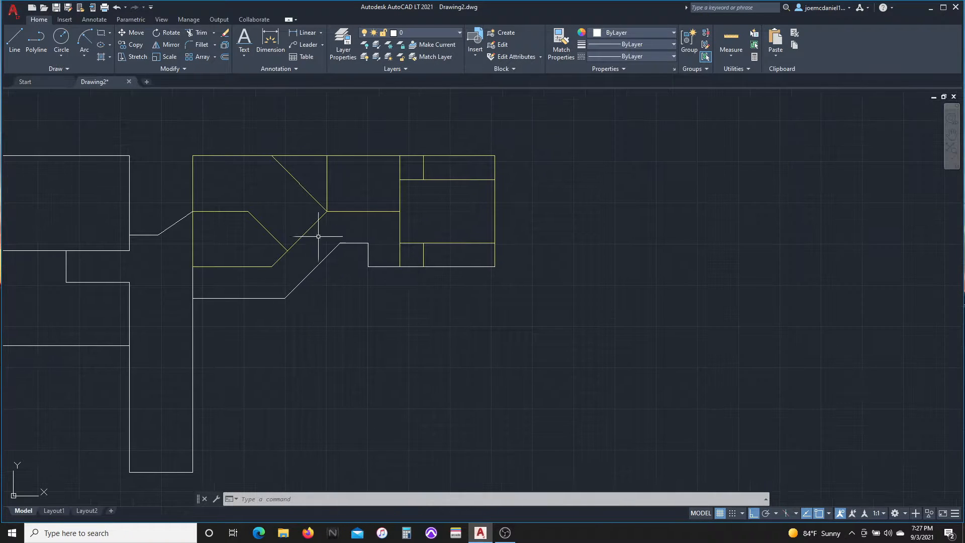
Try to trace a line along the diagonal corridor wall between the junctions of the two angled walls.
middle_drag(359, 244, 294, 257)
text(l)
key(Return)
scroll(253, 310, up, 1)
middle_drag(253, 310, 189, 359)
click(209, 341)
click(310, 241)
key(Escape)
click(308, 65)
click(311, 240)
click(209, 341)
scroll(258, 356, up, 4)
key(Escape)
Draw a line with ortho off along the diagonal corridor wall, starting where the lower angled wall meets it.
text(l)
key(Return)
click(288, 339)
key(F8)
scroll(145, 408, up, 3)
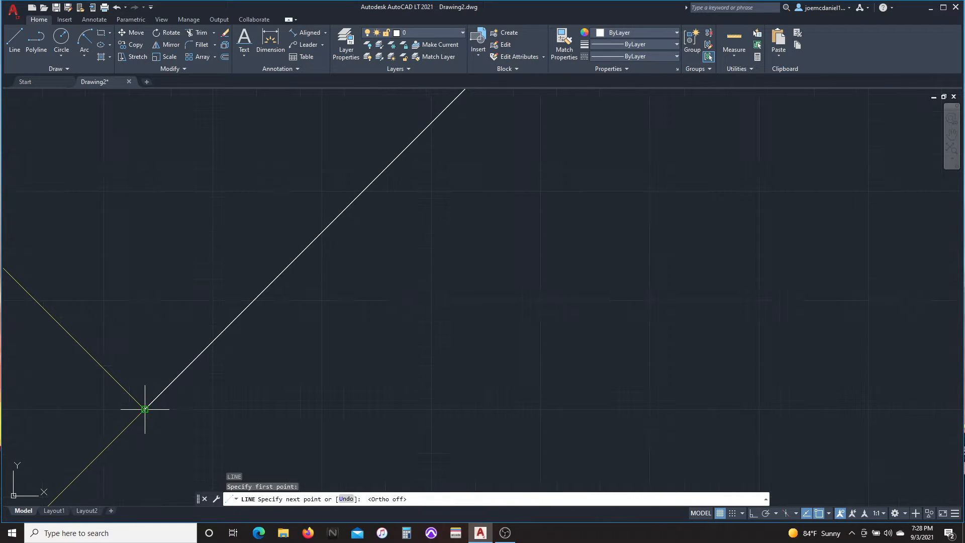
key(Return)
scroll(231, 292, down, 5)
Move the lower angled wall up along the diagonal corridor wall, then extend and trim its meeting with the horizontal wall.
click(405, 429)
key(Escape)
click(325, 377)
text(m)
click(366, 413)
click(386, 394)
text(ex)
click(110, 187)
text(tr)
click(185, 179)
scroll(159, 274, down, 1)
key(Escape)
click(351, 409)
click(341, 380)
click(271, 367)
text(m)
click(243, 397)
click(242, 397)
key(Escape)
click(363, 211)
click(277, 252)
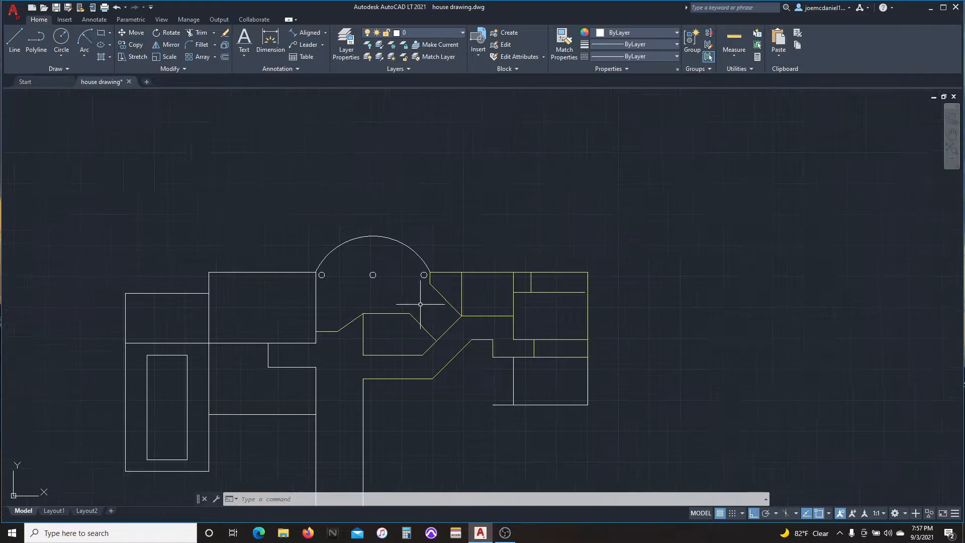
Extend the upper closet strip's lower line to the right room's outer wall.
scroll(429, 263, up, 4)
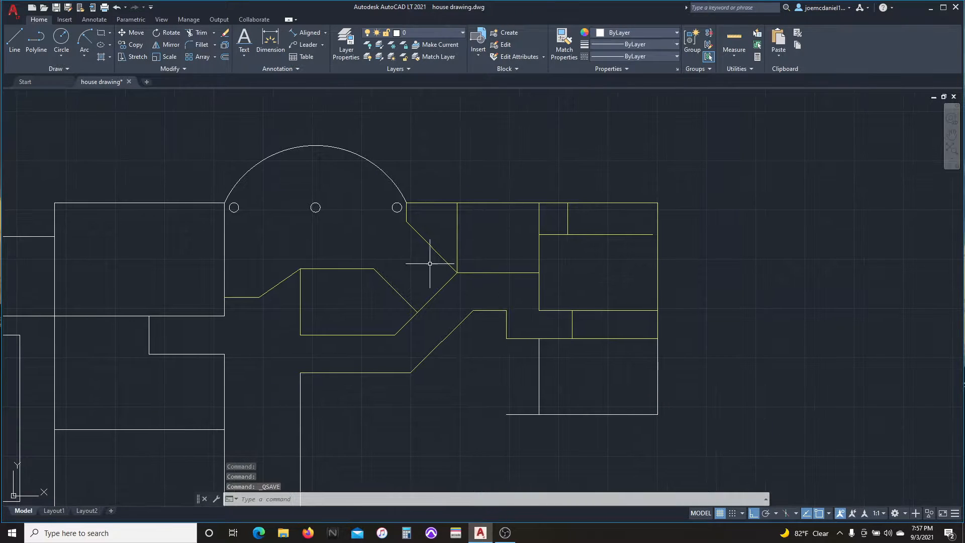
scroll(405, 193, up, 4)
scroll(252, 186, down, 2)
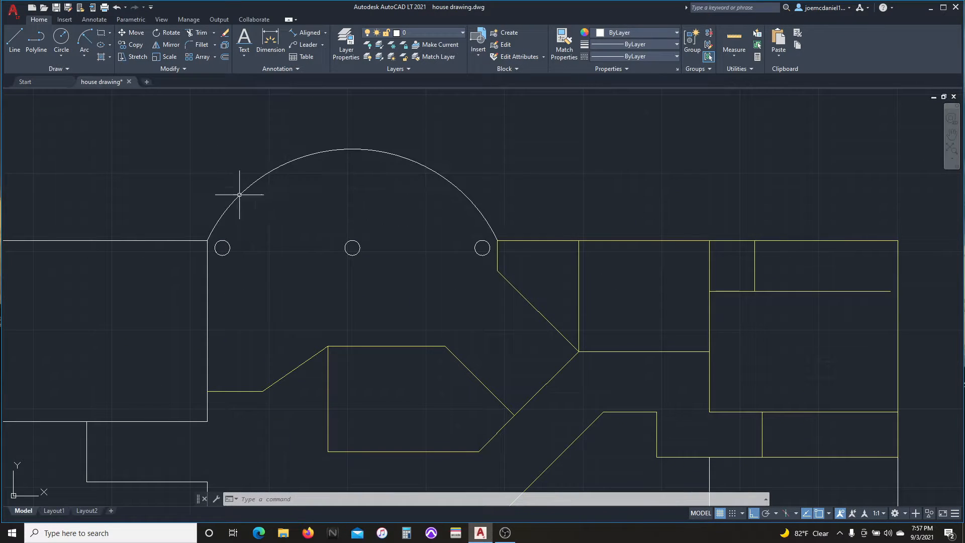
scroll(437, 345, down, 2)
mouse_move(293, 302)
middle_down()
mouse_move(269, 327)
mouse_move(190, 302)
mouse_move(287, 246)
middle_up()
text(ex)
drag(442, 221, 425, 241)
key(Escape)
Match the yellow wall properties onto the large curved wall and the three column circles beneath it.
middle_drag(142, 248, 239, 291)
text(ma)
click(333, 277)
click(314, 221)
click(141, 252)
key(Escape)
Try to draw a line 36" down from the top of the lower right room's left wall, continuing toward the corridor.
scroll(253, 369, down, 2)
scroll(357, 431, up, 2)
scroll(389, 347, up, 2)
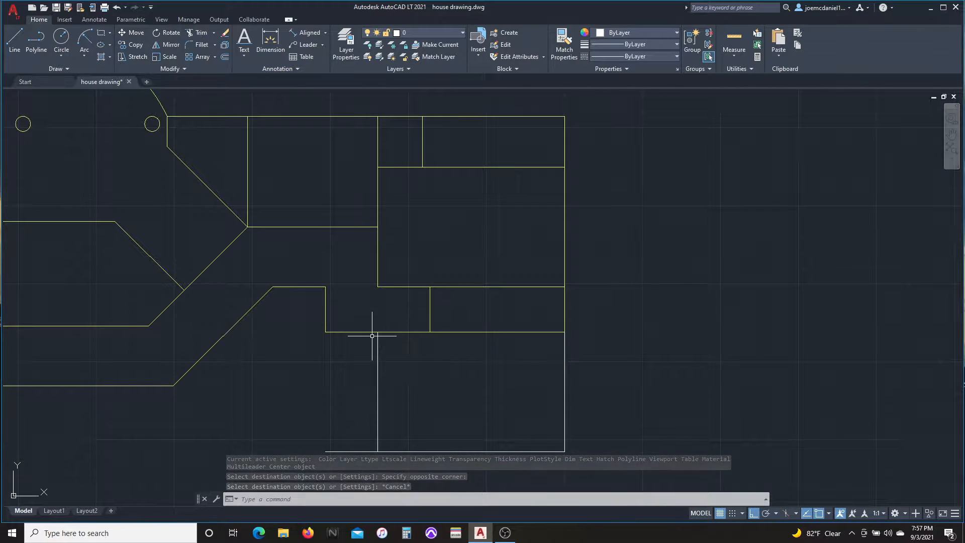
text(l)
middle_drag(314, 353, 314, 333)
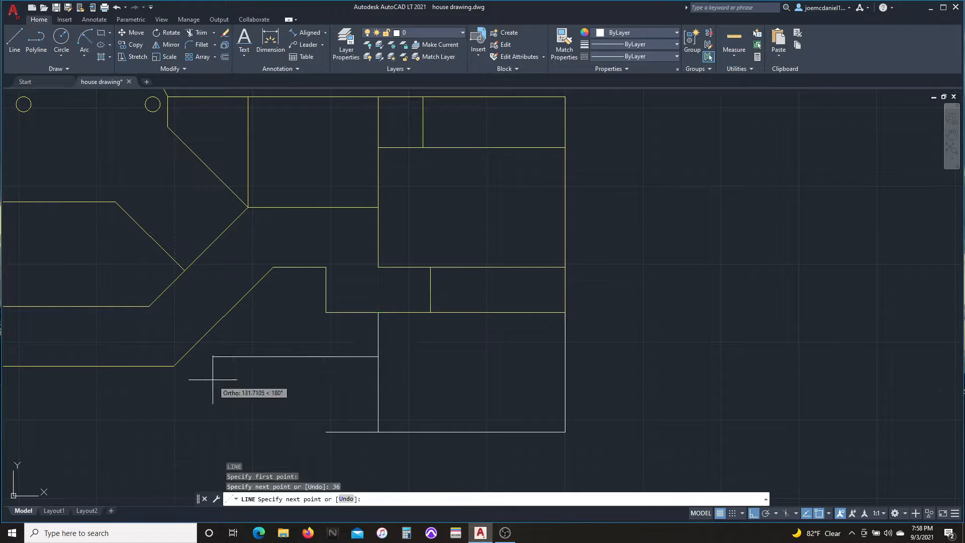
key(Escape)
scroll(397, 331, down, 4)
scroll(327, 297, up, 3)
scroll(284, 312, up, 2)
Draw horizontal lines from the right-hand rooms to the corridor's diagonal wall and trim the ends that pass it.
text(l)
click(302, 290)
click(169, 290)
key(Escape)
text(tr)
drag(176, 306, 147, 249)
key(Escape)
Trim the overhang of the lower right room's bottom wall beyond its left wall.
middle_drag(180, 298, 254, 315)
scroll(254, 315, down, 1)
scroll(163, 305, up, 3)
scroll(228, 289, down, 3)
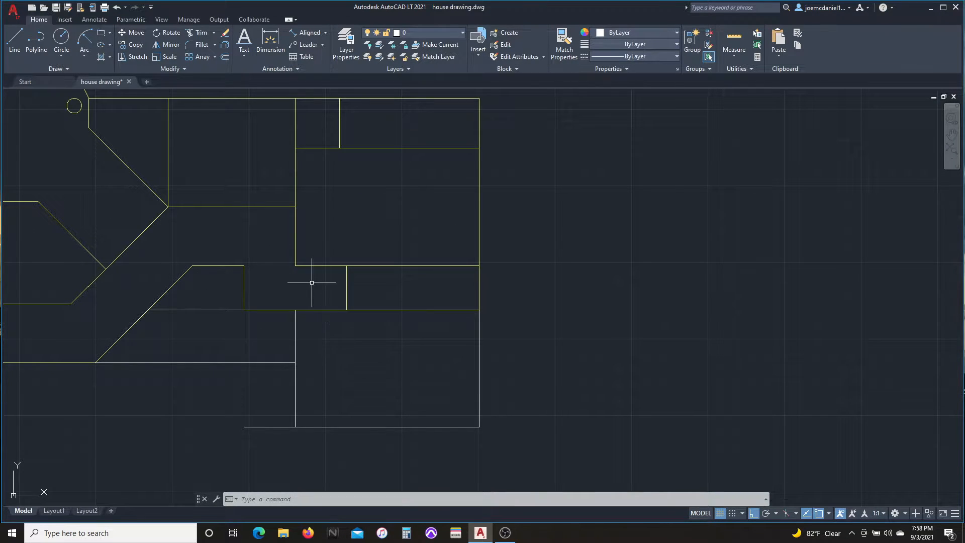
middle_drag(232, 258, 296, 256)
middle_drag(386, 390, 337, 362)
middle_drag(353, 319, 402, 306)
text(tr)
drag(352, 411, 339, 355)
key(Escape)
scroll(453, 338, down, 1)
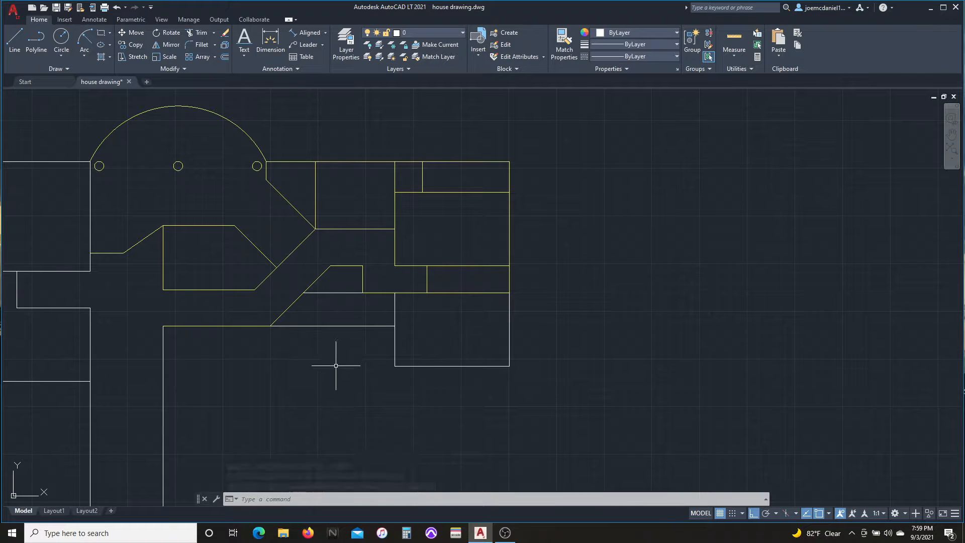
Move the horizontal wall of the room beside the narrow corridor down and check its position with a temporary dimension.
text(l)
scroll(394, 366, down, 2)
click(136, 345)
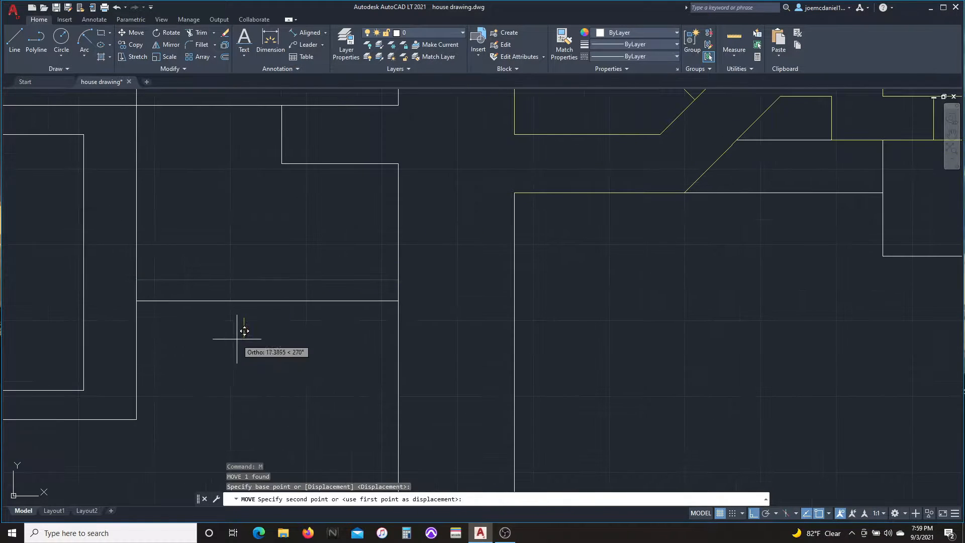
text(dim)
click(137, 377)
key(Escape)
scroll(237, 312, down, 2)
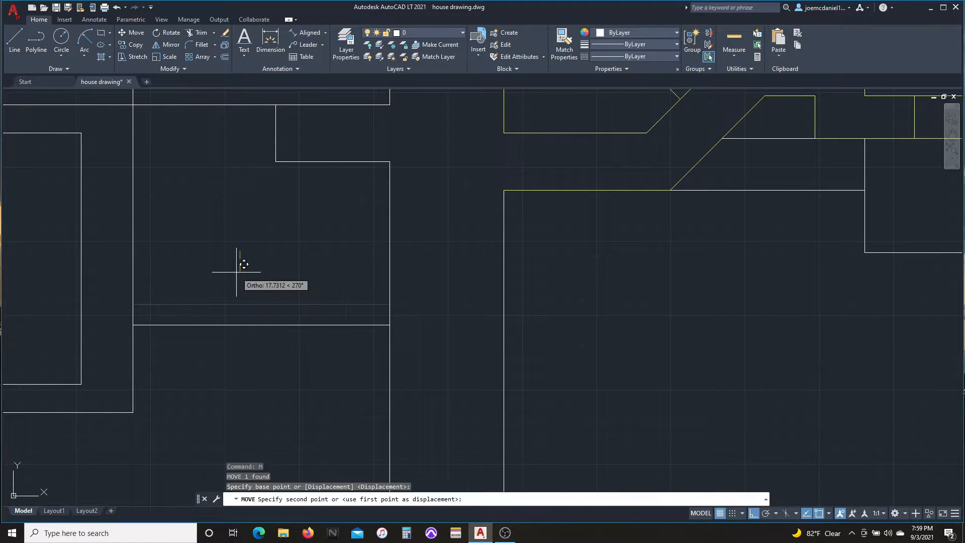
Move that horizontal wall another 6" down and recheck its distance with a temporary dimension.
text(6)
key(Return)
click(273, 38)
scroll(140, 405, up, 2)
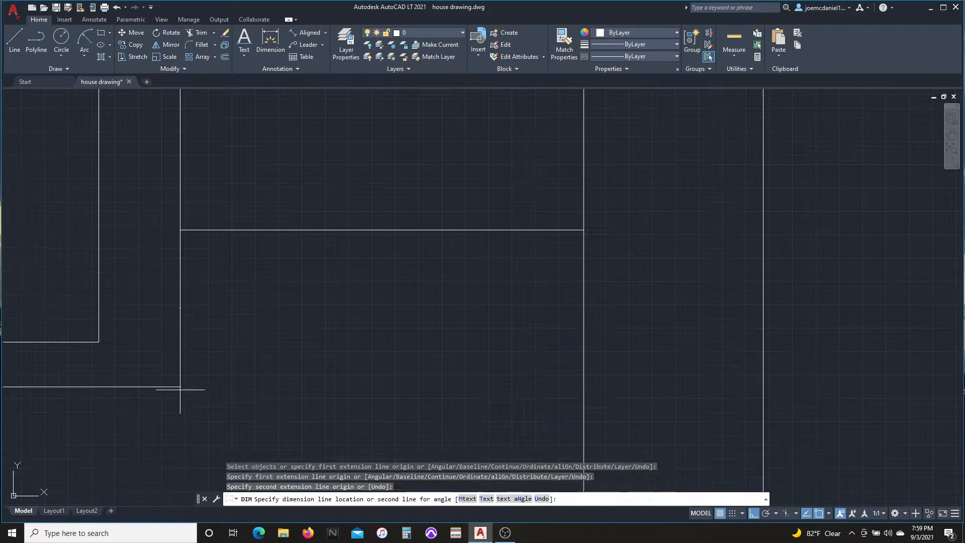
key(Escape)
Draw two vertical lines down from the left room's bottom wall, set in from both corners.
scroll(190, 383, down, 5)
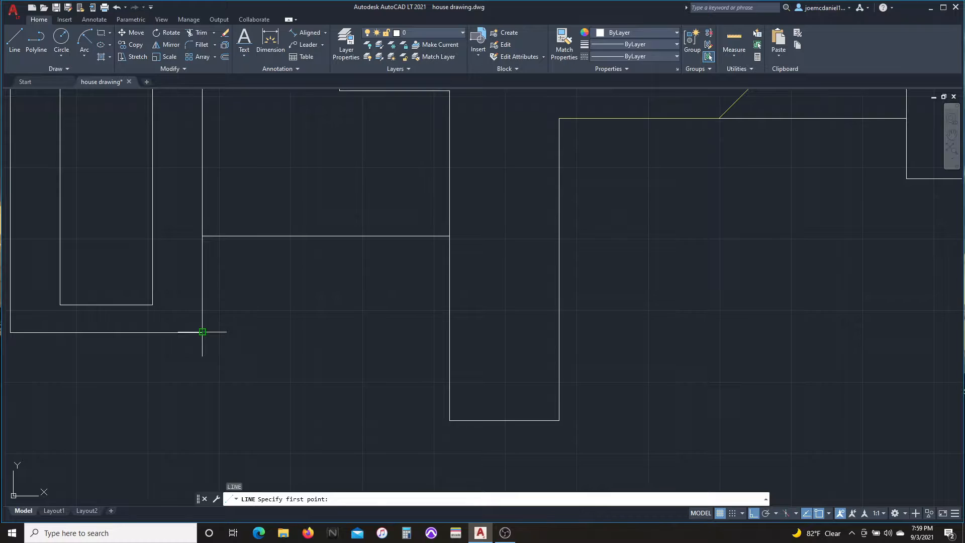
scroll(202, 332, down, 1)
click(149, 307)
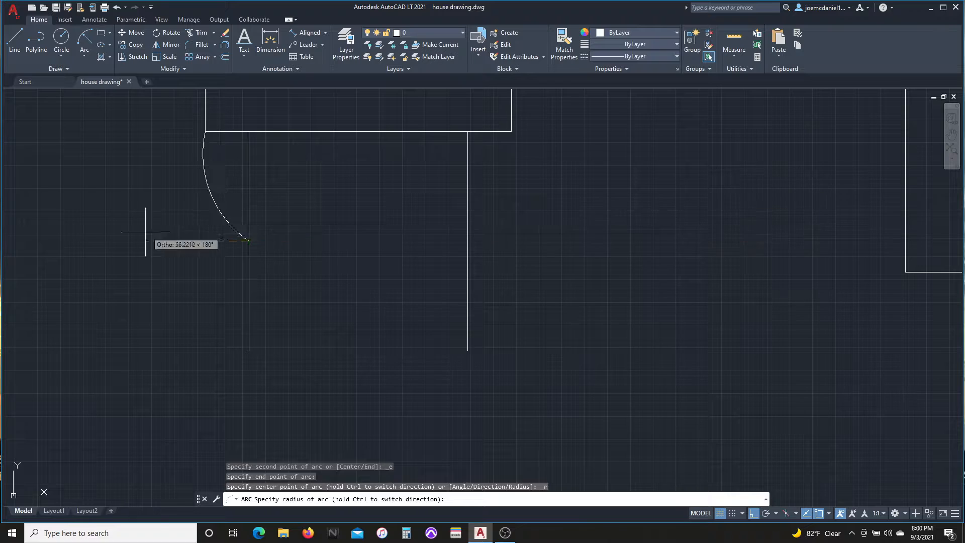
Draw a start-end-radius arc between the left room's lower-left corner and the middle of the left vertical line.
scroll(290, 314, down, 4)
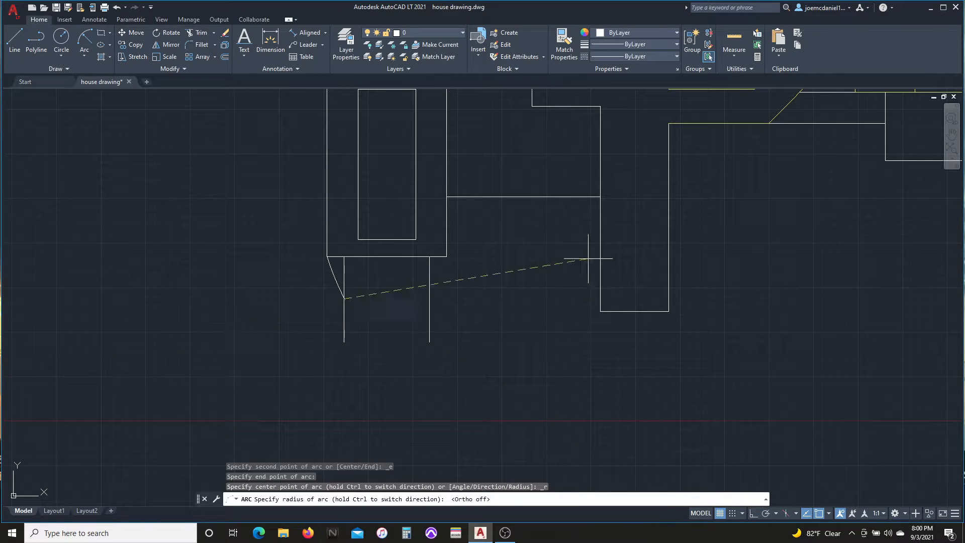
key(Escape)
middle_drag(611, 294, 497, 326)
click(84, 40)
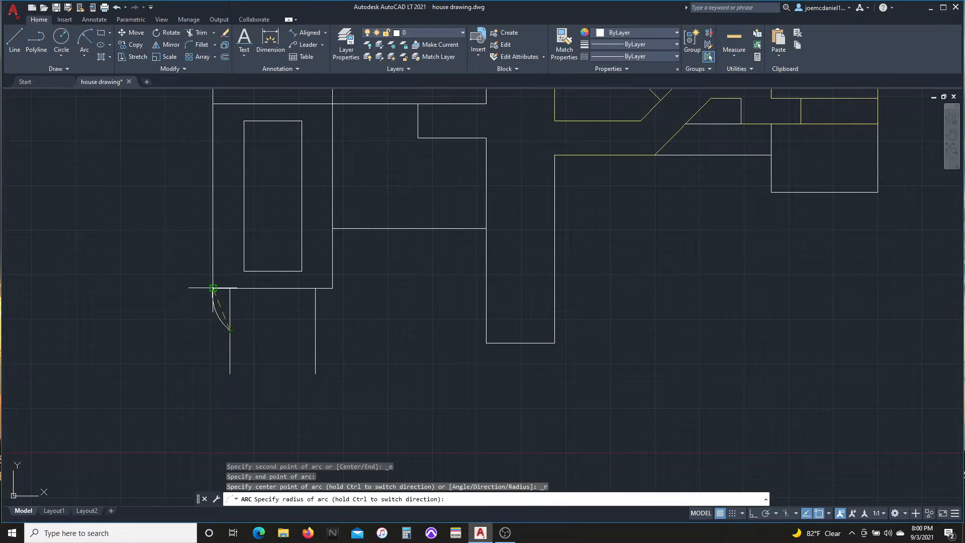
click(188, 294)
middle_drag(290, 333, 250, 343)
Trim away the left vertical line's part above the arc's end.
scroll(230, 342, up, 5)
text(tr)
click(146, 284)
middle_drag(198, 285, 124, 270)
Draw a line 48" down along the extension's right vertical line from its top, and a horizontal wall across to the long corridor's wall.
text(l)
click(277, 211)
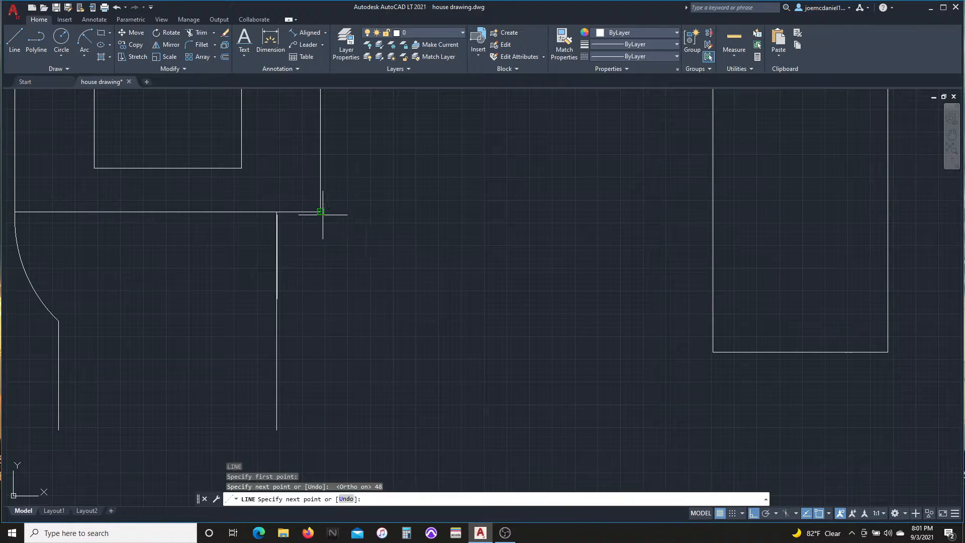
drag(722, 283, 721, 279)
key(space)
text(l)
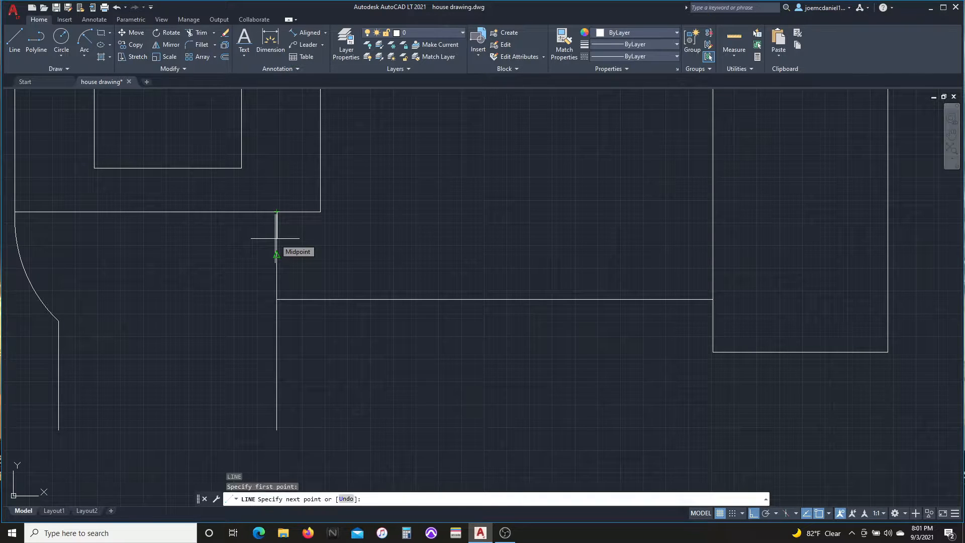
click(322, 211)
key(Escape)
drag(324, 210, 301, 217)
key(Escape)
key(Escape)
Move the new horizontal wall 12" down and check its distance from the left room's bottom wall with a temporary dimension.
drag(346, 306, 335, 285)
text(m)
click(377, 245)
text(12)
key(Return)
click(270, 40)
click(276, 255)
click(276, 320)
scroll(281, 298, up, 2)
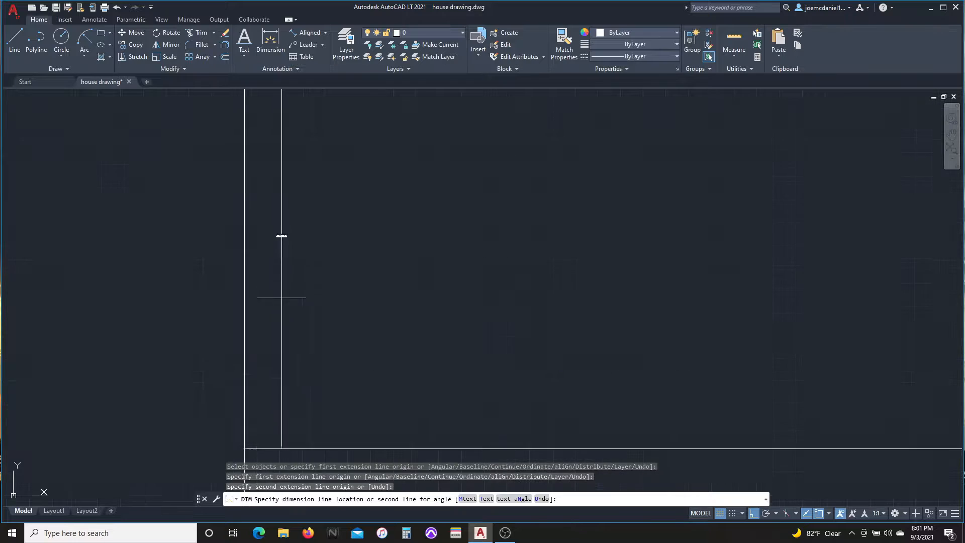
scroll(132, 296, down, 2)
key(Escape)
Draw a line 96" left from the long corridor's wall, level with the left room's bottom wall, and down to the lower wall.
middle_drag(206, 217, 163, 263)
text(l )
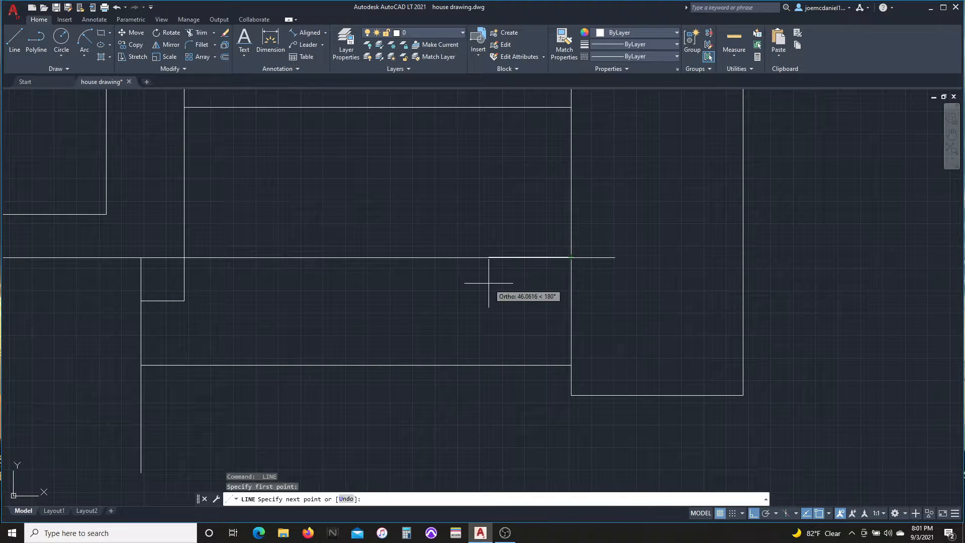
text(96)
key(Return)
click(458, 400)
key(Escape)
Trim the upper horizontal line back to the new vertical line and delete the leftover segment beside the corridor wall.
text(t)
drag(465, 241, 453, 266)
key(Escape)
click(606, 268)
click(594, 243)
key(Delete)
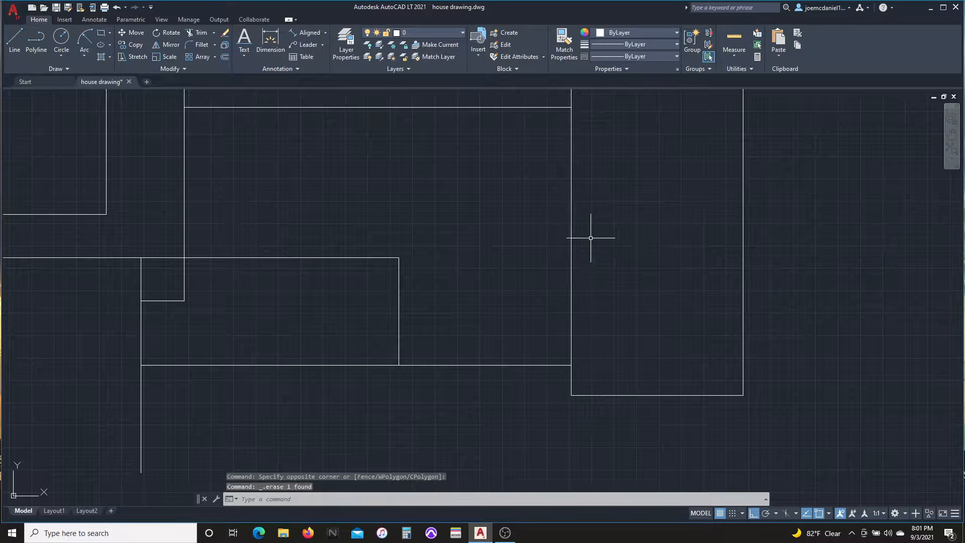
Draw a rectangle over the small square at the left room's lower-right corner and move it one width to the right.
text(rec)
click(141, 257)
click(184, 300)
click(181, 301)
text(m)
scroll(174, 302, up, 2)
click(121, 300)
click(190, 299)
Copy the small square repeatedly to the right, edge to edge, until the row reaches the vertical line.
text(co)
click(190, 300)
click(259, 299)
key(Escape)
click(266, 299)
text(co)
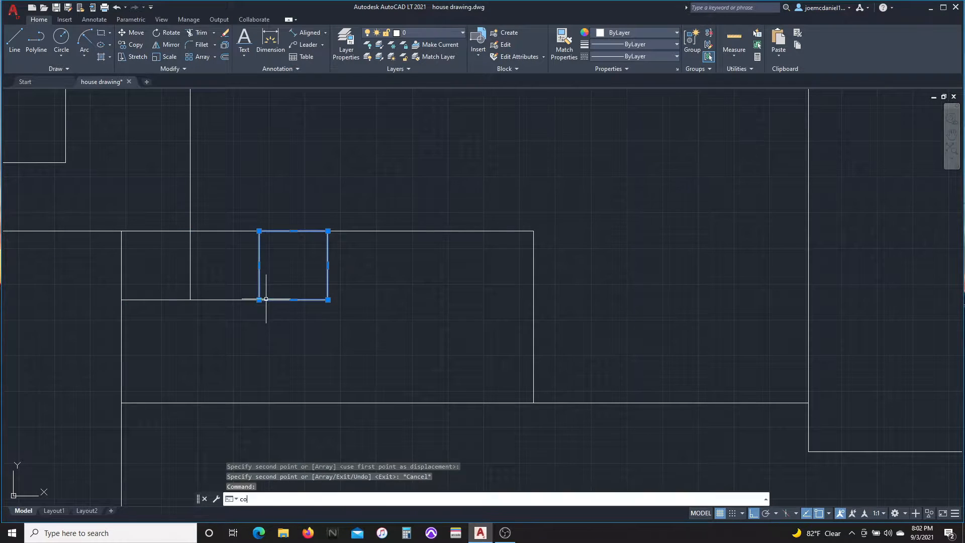
click(332, 304)
middle_drag(347, 299, 331, 304)
click(380, 303)
click(449, 304)
key(Escape)
scroll(399, 338, down, 3)
scroll(430, 358, up, 2)
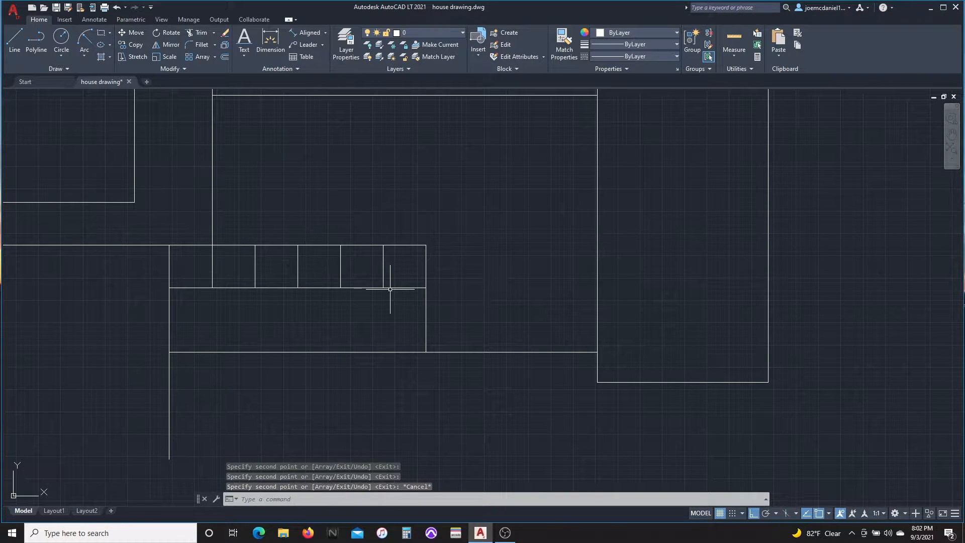
Examine the overall floor plan, including the new row of squares and the surrounding left rooms.
scroll(490, 279, down, 1)
middle_drag(503, 272, 332, 355)
scroll(277, 317, down, 4)
scroll(203, 312, up, 4)
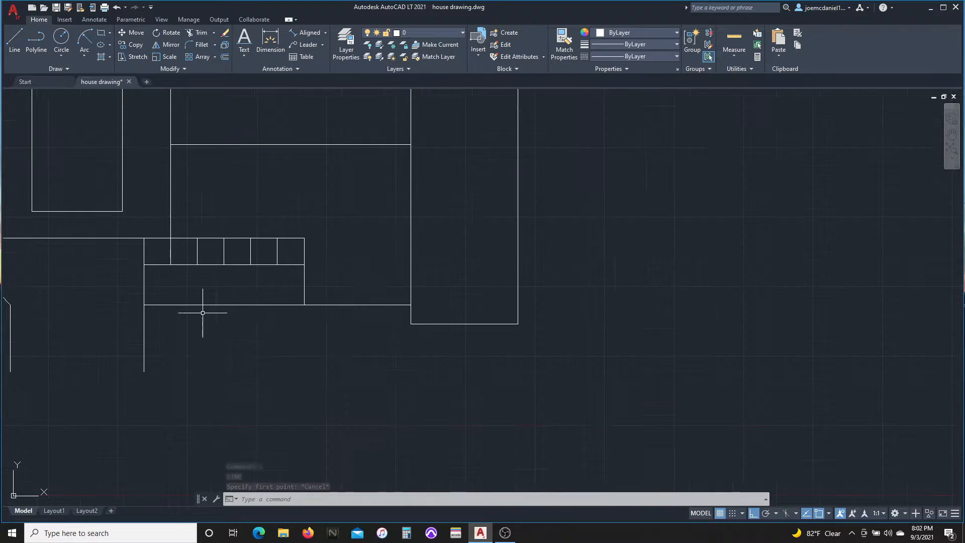
scroll(220, 294, down, 6)
scroll(312, 308, up, 2)
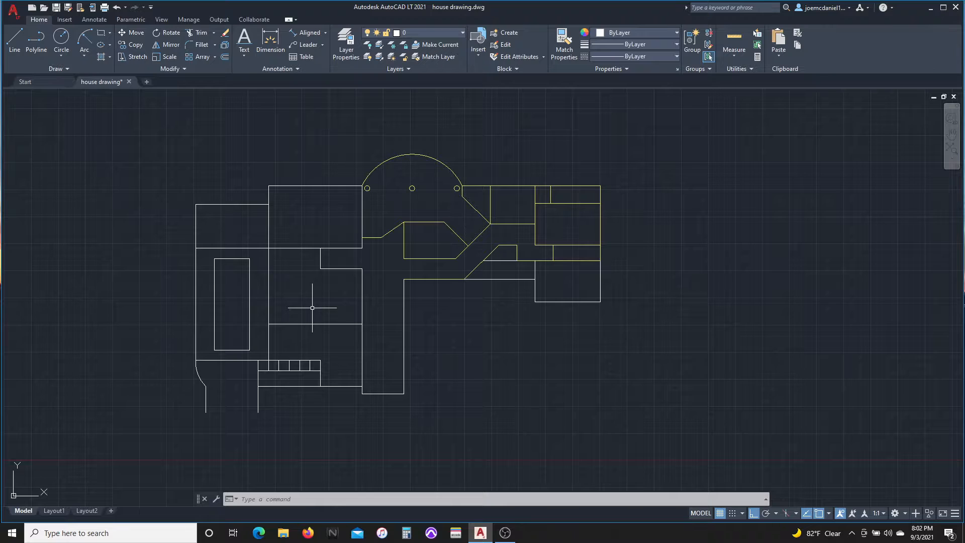
scroll(401, 291, up, 2)
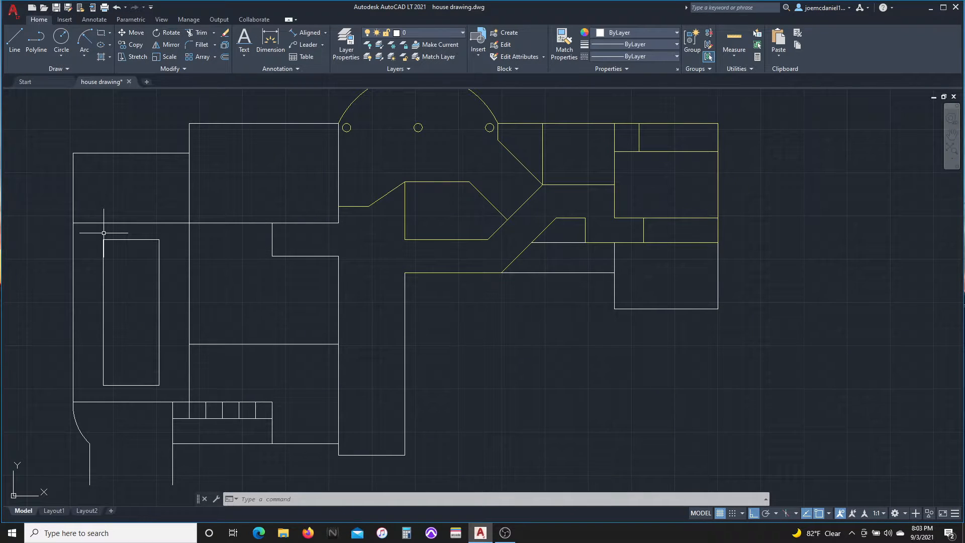
scroll(142, 334, down, 2)
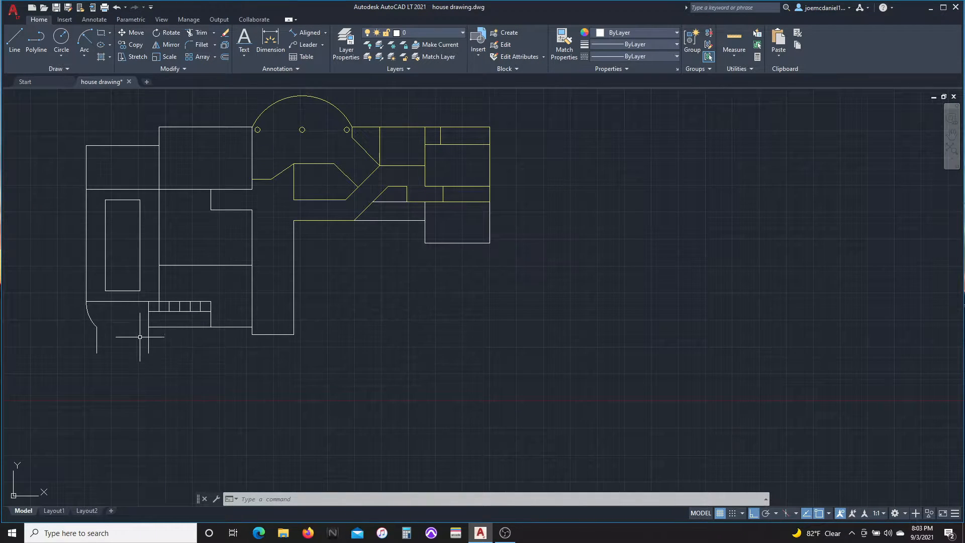
Delete the vertical line joining the right end of the row of squares to the lower wall.
scroll(173, 333, up, 2)
click(243, 324)
click(224, 306)
key(Delete)
Draw a vertical line down from the lower wall, plus a line 96" down from the long corridor's lower-left corner that turns left.
key(l)
key(Return)
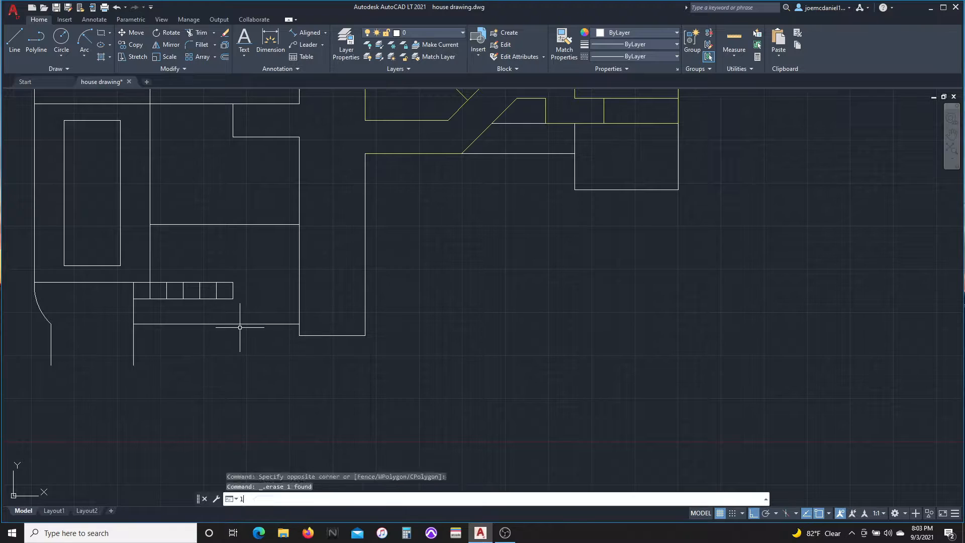
click(282, 377)
key(Return)
key(Return)
click(315, 337)
text(96)
key(Return)
click(218, 383)
Extend the recess's left vertical line to meet its bottom line.
key(Escape)
key(e)
key(x)
key(Return)
click(290, 417)
mouse_move(289, 417)
mouse_down()
mouse_move(274, 370)
mouse_move(267, 395)
mouse_up()
Trim the recess's excess lines and the part of the lower wall crossing between its two vertical sides.
key(Escape)
key(t)
key(r)
key(Return)
key(Escape)
click(302, 343)
click(303, 327)
key(Escape)
key(Escape)
key(Return)
drag(298, 342, 294, 314)
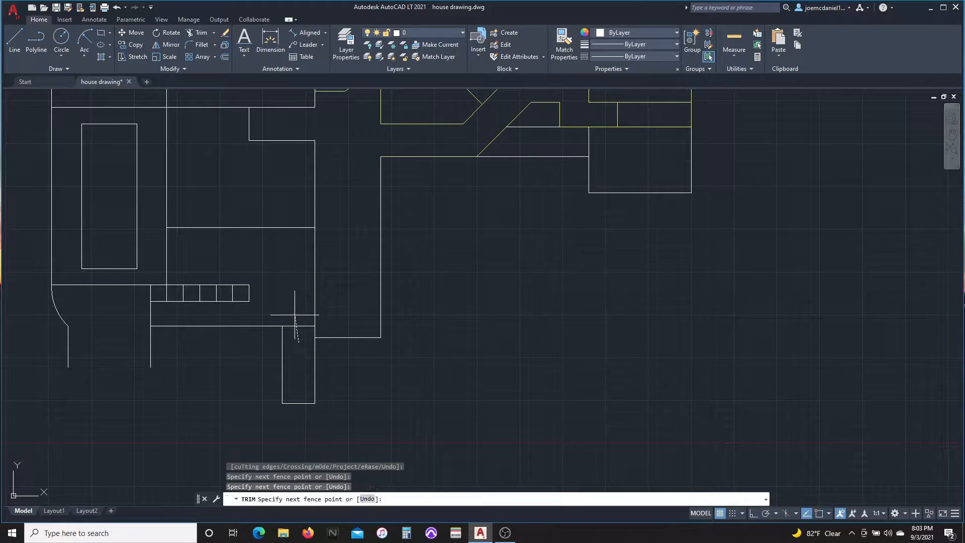
click(295, 315)
key(Escape)
Measure the width between the recess's left side and the corridor's left wall with a temporary dimension.
middle_drag(202, 337, 175, 288)
scroll(257, 296, up, 1)
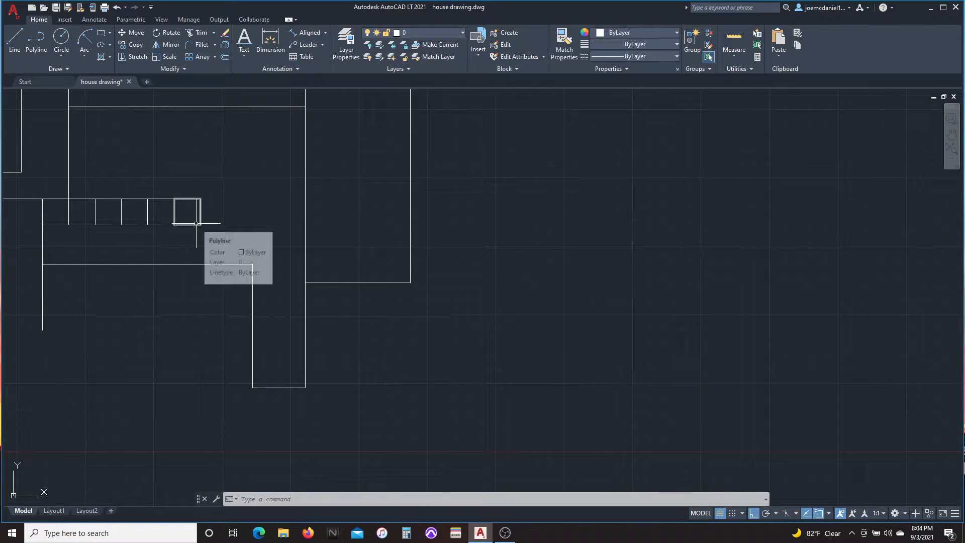
middle_drag(205, 317, 242, 310)
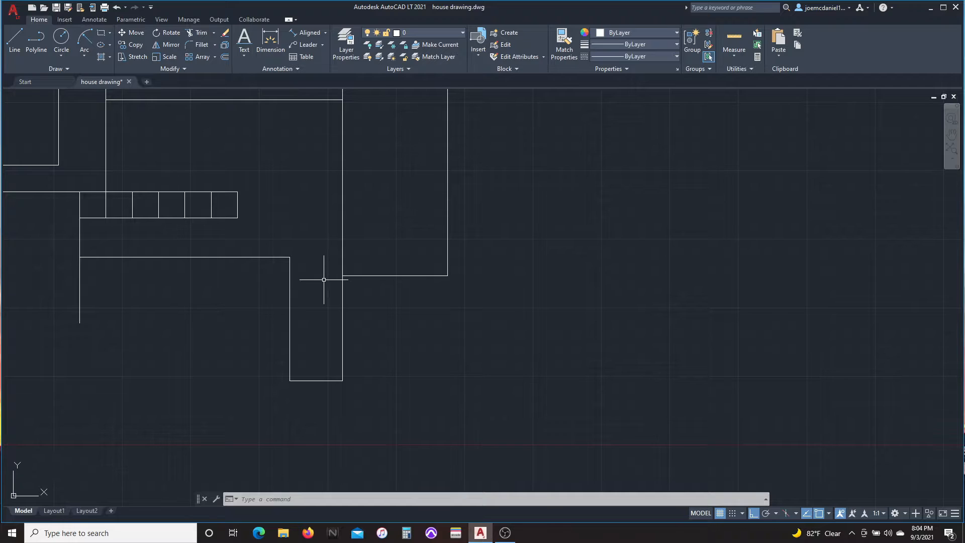
text(l)
key(Return)
middle_drag(319, 284, 166, 274)
click(270, 41)
click(138, 247)
click(190, 248)
scroll(94, 230, up, 2)
key(Escape)
Draw a vertical line down from the long corridor's lower-right corner and an outer side line to its right, with the bottom line reaching it.
scroll(279, 274, down, 1)
middle_drag(278, 274, 114, 277)
text(l)
key(Return)
key(Escape)
scroll(227, 266, down, 1)
key(Return)
click(283, 293)
click(283, 397)
key(Escape)
key(Return)
click(335, 292)
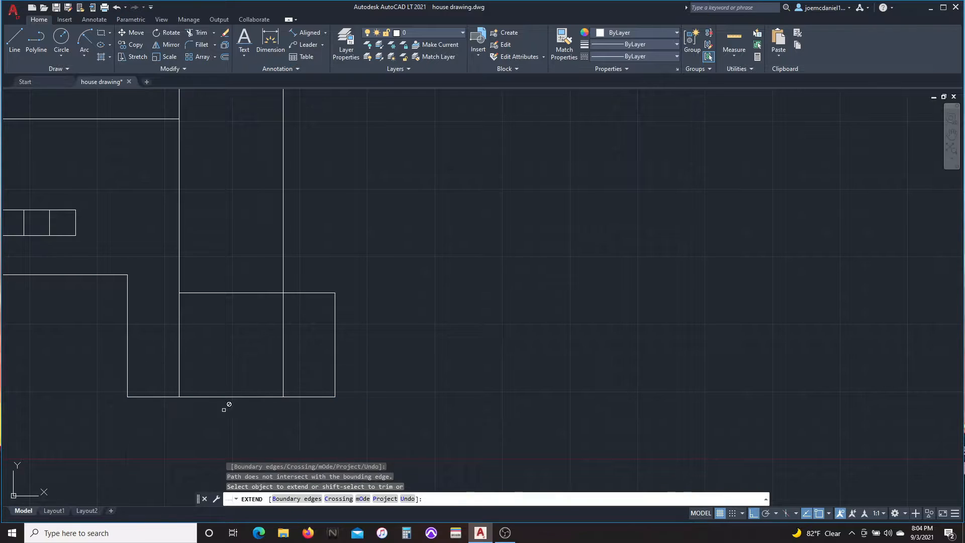
key(Escape)
Delete the inner construction lines between the long corridor's end and the outer bottom line.
scroll(233, 392, down, 2)
click(276, 388)
click(209, 388)
key(Delete)
Draw a line upward that continues the outer right side line alongside the long corridor's right wall.
scroll(263, 390, down, 2)
text(l)
key(Return)
click(279, 376)
click(282, 332)
key(Escape)
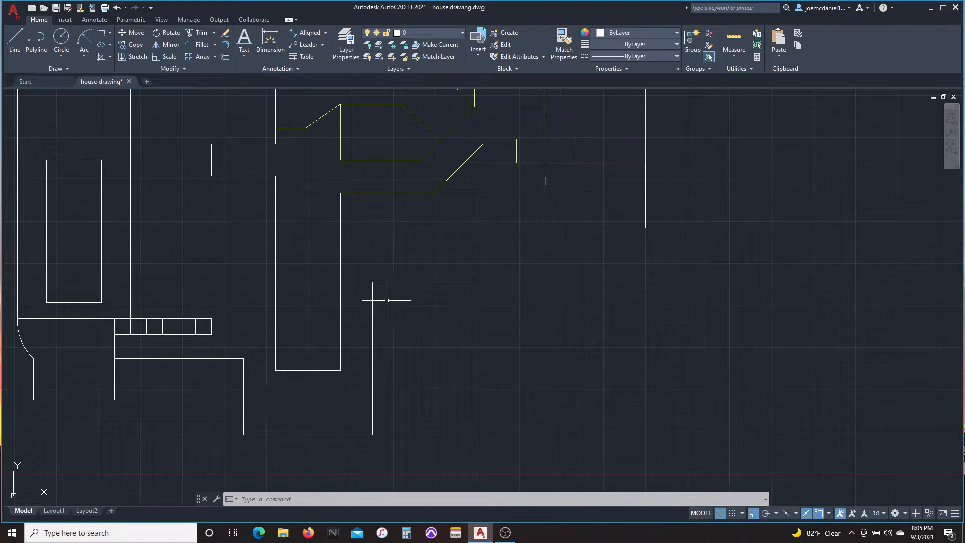
Trim away the extension's right vertical line between the row of squares and the lower wall.
scroll(113, 344, up, 1)
text(tr)
key(Return)
drag(107, 346, 121, 345)
key(Escape)
scroll(114, 272, down, 1)
Stretch the lower ends of the extension's two vertical lines farther down.
click(126, 351)
click(99, 375)
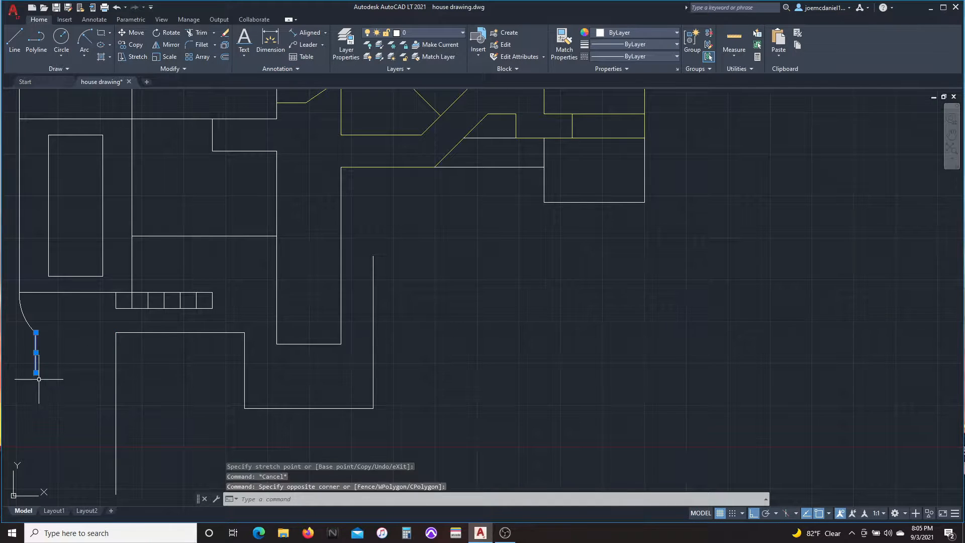
middle_drag(34, 488, 100, 386)
Draw a Z-shaped break line across the lower ends of the extension's two vertical lines.
text(l)
key(Return)
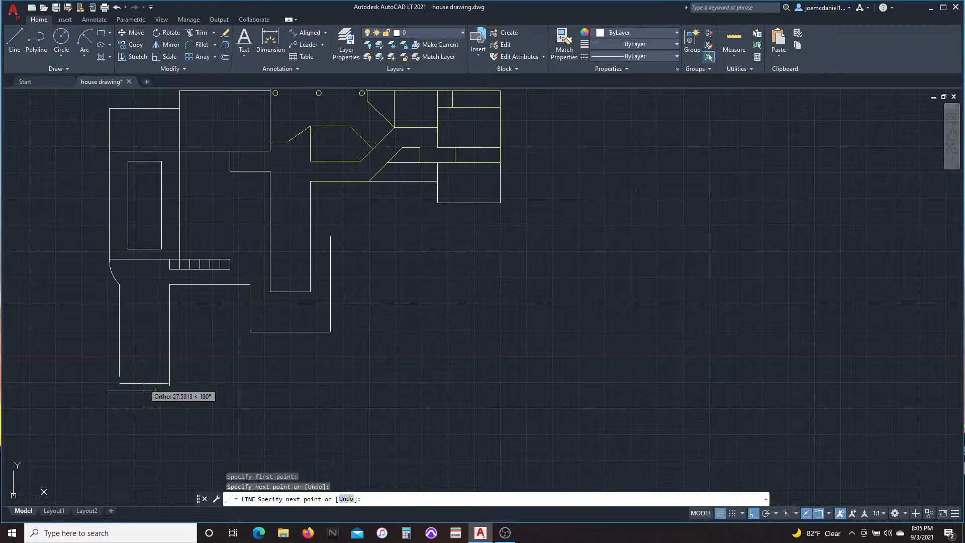
key(F8)
click(133, 373)
click(217, 373)
key(Escape)
Complete the Z-shaped break line and extend the extension's left vertical line down to its lower segment.
click(218, 390)
scroll(202, 374, up, 3)
click(93, 368)
text(ex)
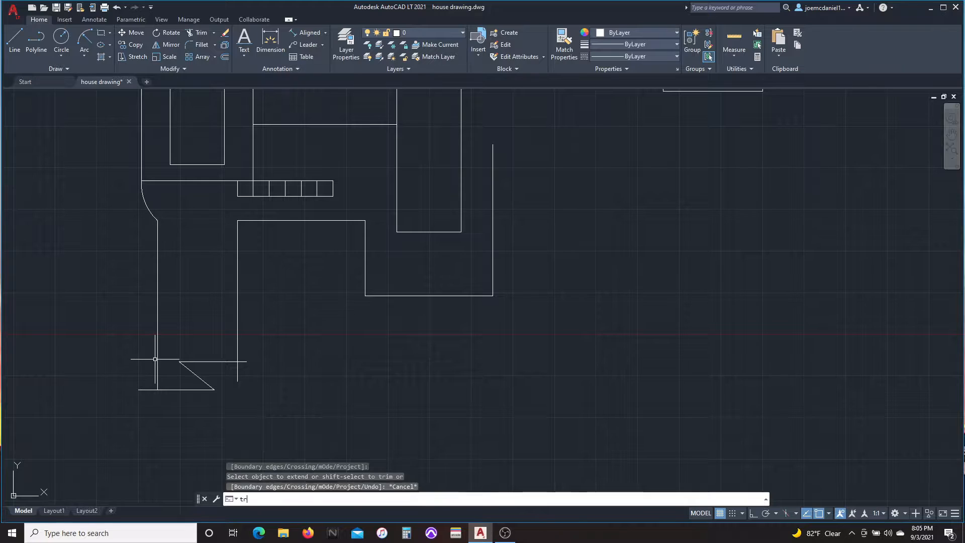
Trim the extension's right vertical line where it runs past the break line's upper segment.
key(Escape)
scroll(156, 359, down, 3)
scroll(153, 453, up, 5)
click(153, 453)
scroll(219, 363, down, 2)
click(157, 440)
Move the break line's upper segment down nearer the lower one and trim the overhang beyond the diagonal.
click(108, 409)
text(m)
key(Return)
click(126, 369)
key(Return)
scroll(127, 444, up, 1)
drag(146, 470, 140, 439)
key(Escape)
key(Escape)
Extend the extension's right vertical line down to the break line's upper segment.
text(ex)
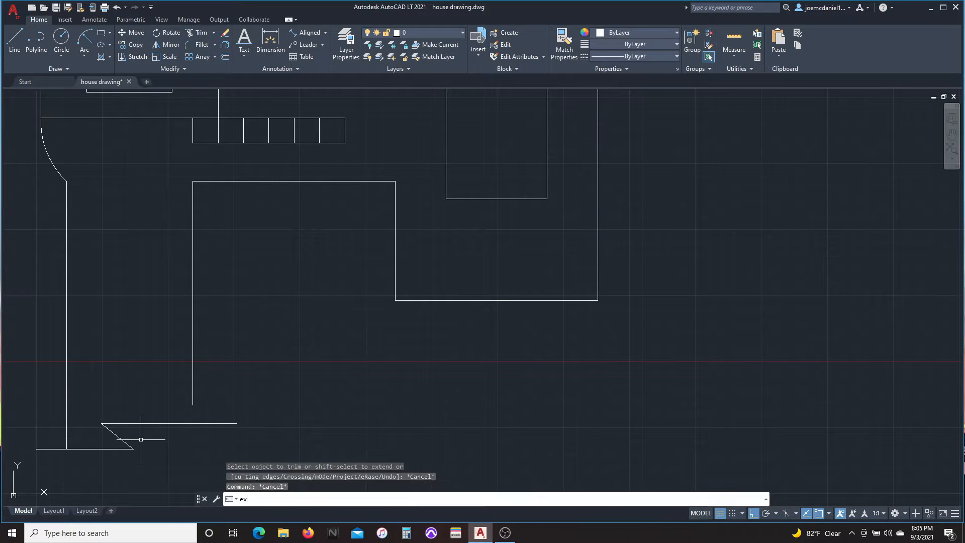
drag(206, 401, 188, 401)
key(Escape)
scroll(118, 443, down, 2)
scroll(99, 347, up, 2)
scroll(121, 365, down, 2)
scroll(102, 340, up, 2)
click(105, 338)
key(Escape)
click(120, 337)
click(61, 313)
text(mirror line:)
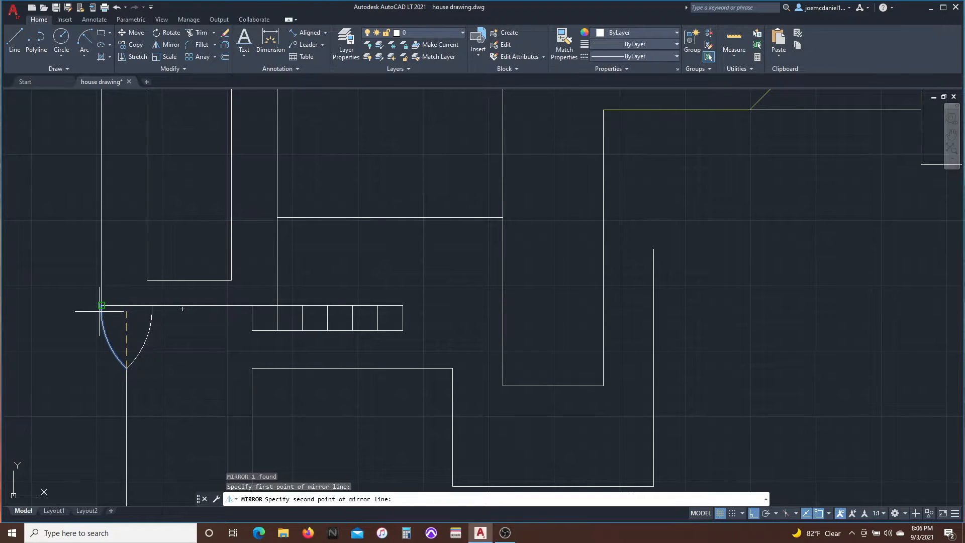
key(Escape)
key(Escape)
Save the house drawing.
scroll(98, 309, down, 2)
middle_drag(77, 340, 103, 339)
click(56, 7)
Draw a vertical wall from the notch corner down to the horizontal wall below it, trimming the overshoot.
mouse_move(221, 167)
middle_down()
mouse_move(263, 163)
mouse_move(297, 188)
middle_up()
scroll(229, 390, up, 2)
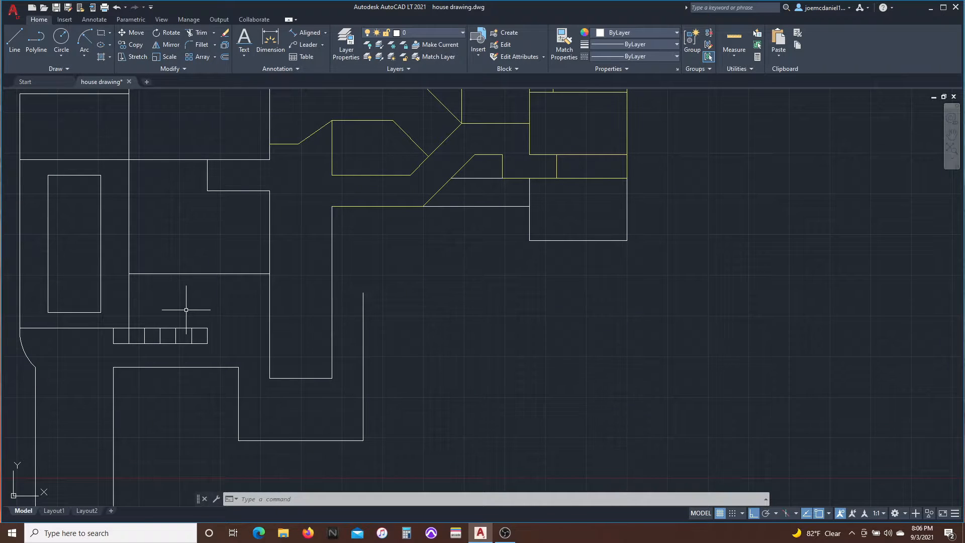
text(l)
click(207, 191)
click(215, 282)
key(Escape)
key(Escape)
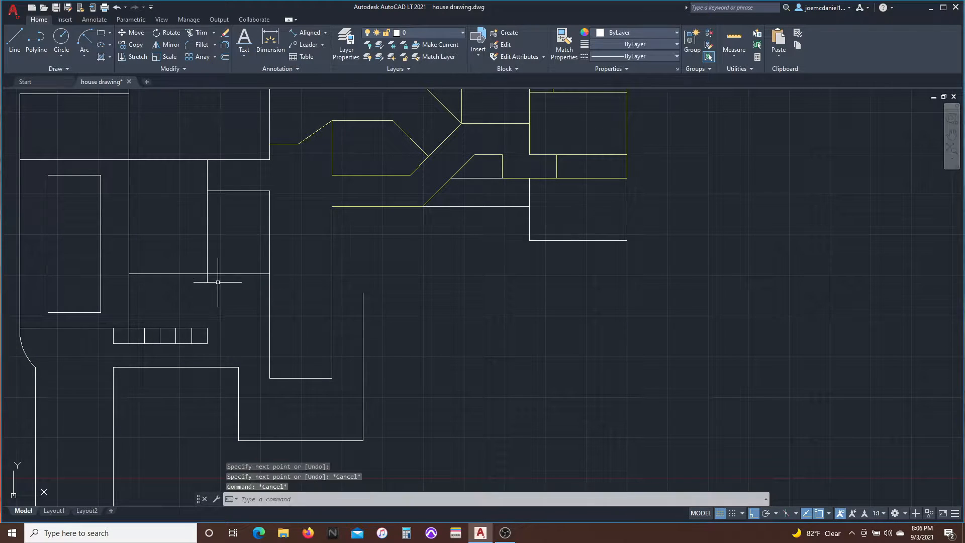
text(tr)
Measure the width and height of the room to the left of the new vertical wall.
middle_drag(162, 179, 226, 243)
click(271, 41)
click(272, 337)
click(193, 336)
scroll(222, 352, up, 10)
key(Escape)
scroll(216, 362, down, 8)
key(space)
click(278, 188)
click(277, 365)
scroll(226, 264, down, 2)
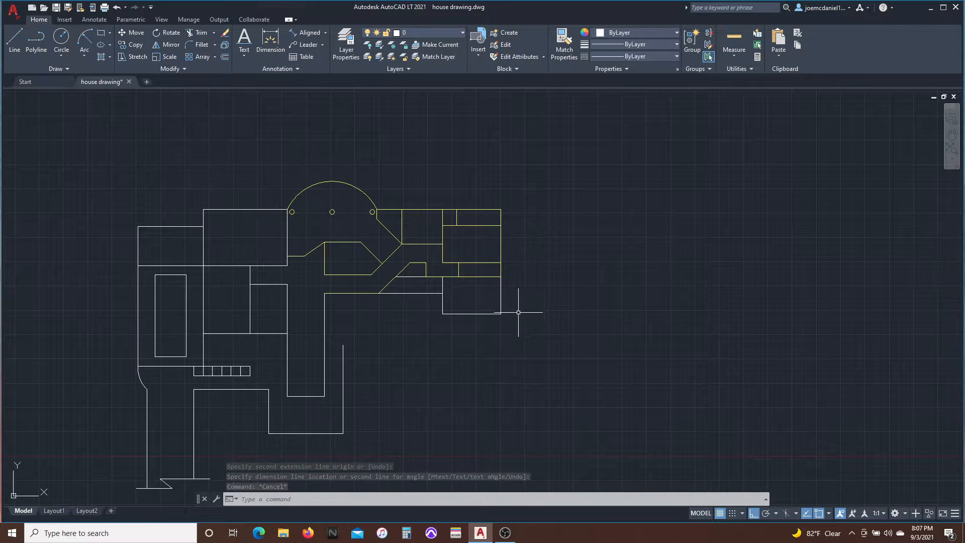
Try to move the large upper room together with the arched hall and adjoining rooms, using the room's lower right corner as base point.
click(535, 328)
click(338, 171)
click(344, 278)
click(274, 163)
scroll(211, 223, up, 1)
text(m)
key(Return)
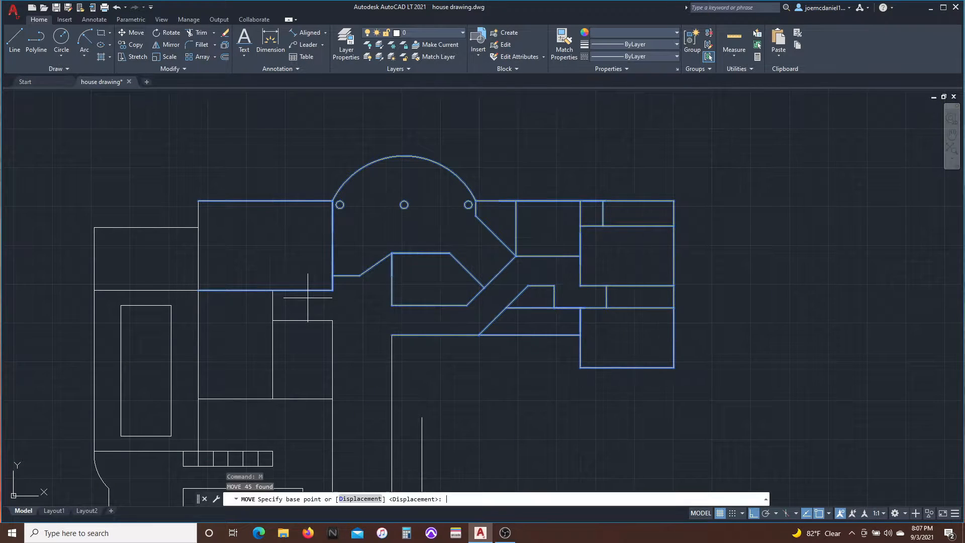
click(332, 290)
click(117, 7)
Measure the height of the upper left room along the wall it shares with the large upper room.
click(270, 41)
click(198, 227)
click(198, 290)
scroll(193, 259, up, 4)
middle_drag(192, 257, 204, 325)
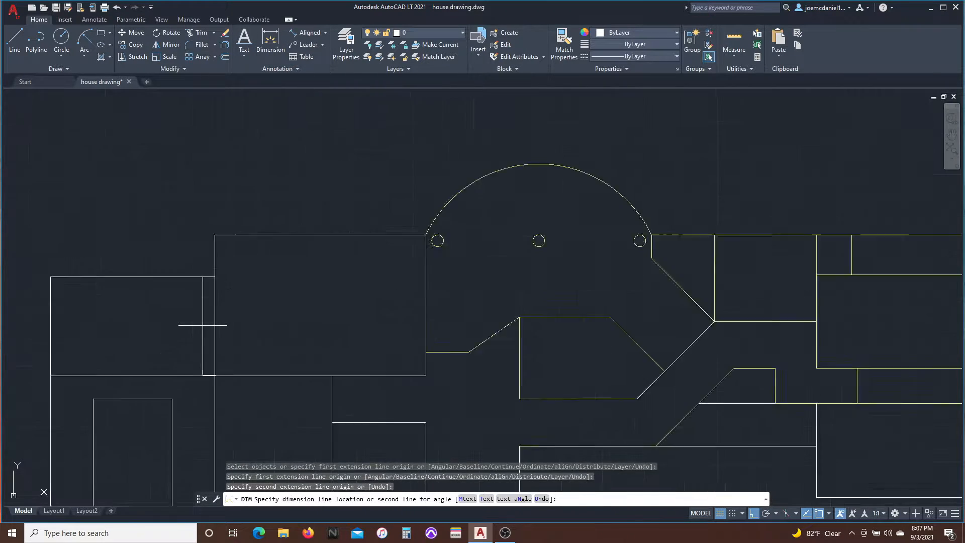
key(Escape)
Try a horizontal line just above the large upper room's lower wall and erase it.
text(l)
key(Return)
key(Return)
click(405, 311)
key(Escape)
scroll(394, 309, down, 1)
middle_drag(400, 312, 382, 307)
click(358, 327)
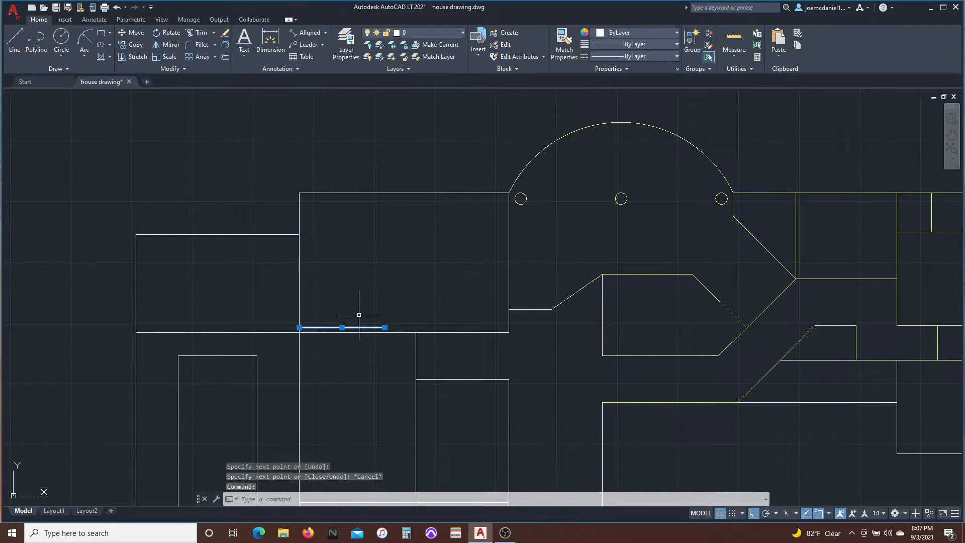
key(Delete)
Extend the top edge of the row of squares with a line to the corridor wall and draw a vertical line up from its midpoint.
middle_drag(397, 433, 257, 292)
scroll(281, 217, down, 2)
scroll(373, 302, up, 2)
text(l)
key(Return)
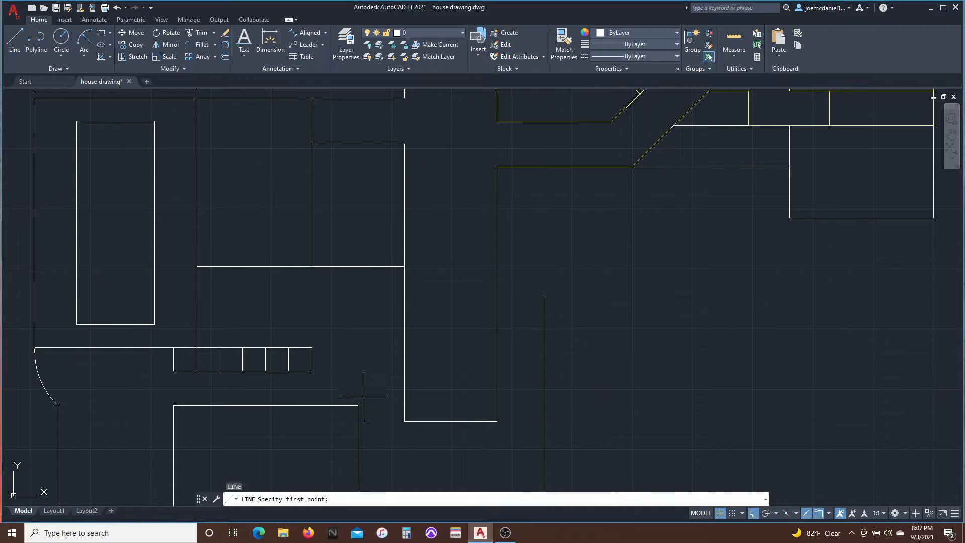
key(Return)
scroll(420, 354, up, 2)
Draw a thin 72-unit-wide outline on the horizontal wall, centred on the vertical line, ending with a 36-unit line downward.
text(l)
click(329, 216)
key(Return)
key(Return)
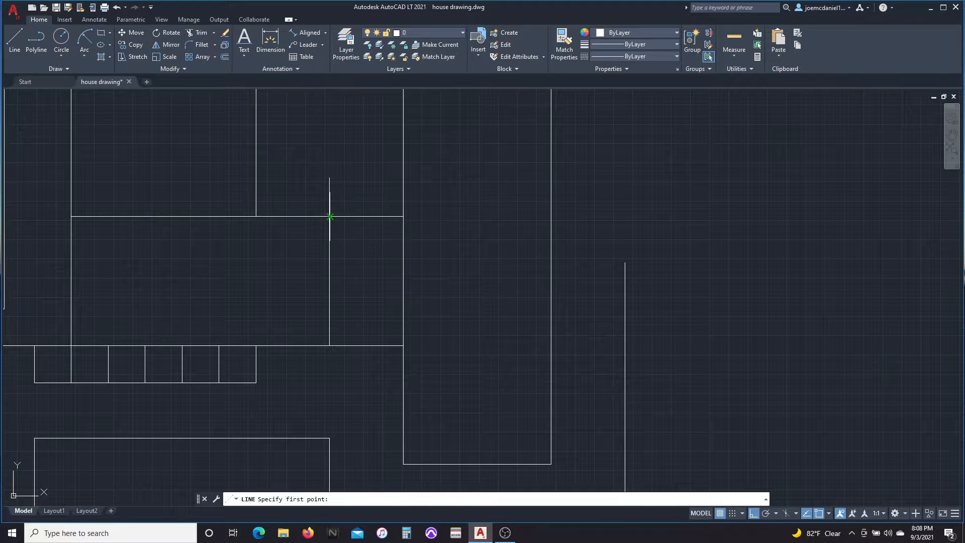
text(6)
key(Return)
key(Escape)
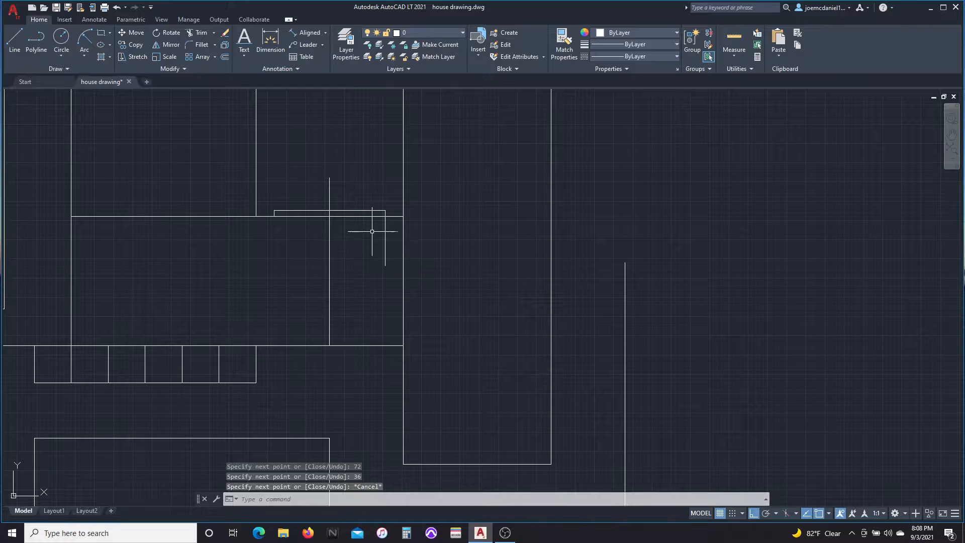
Trim the thin outline's right side line where it runs below the horizontal wall.
text(tr)
key(Return)
drag(397, 236, 372, 237)
key(Escape)
Try a horizontal dividing line across the small room beside the corridor and trim its overshoot.
middle_drag(304, 215, 319, 312)
scroll(335, 324, down, 2)
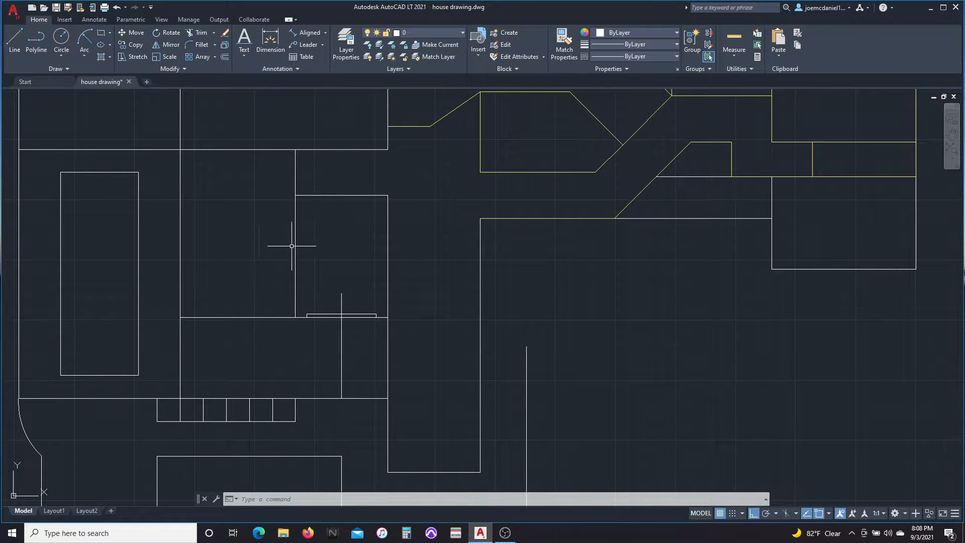
text(l)
key(Return)
click(402, 255)
text(tr)
Measure the corridor wall between the small room's upper corner and the dividing line, and erase that line.
click(270, 44)
click(387, 195)
click(387, 255)
scroll(388, 217, up, 6)
scroll(380, 260, down, 6)
key(Delete)
scroll(367, 376, down, 4)
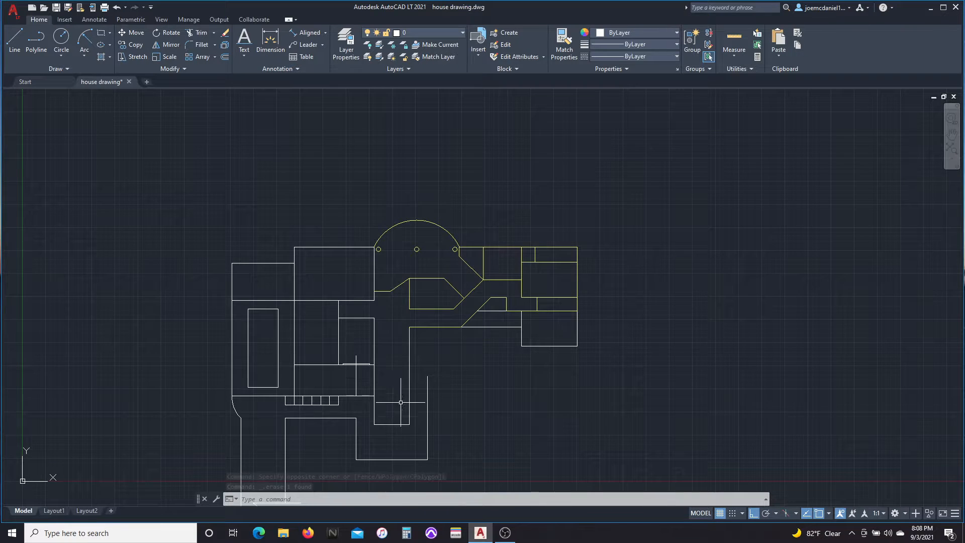
Move the small room's lower wall with its thin outline and centre line up by 12 units.
middle_drag(342, 397, 357, 286)
scroll(368, 264, up, 4)
click(405, 266)
click(257, 191)
text(m)
key(Return)
click(302, 271)
text(12)
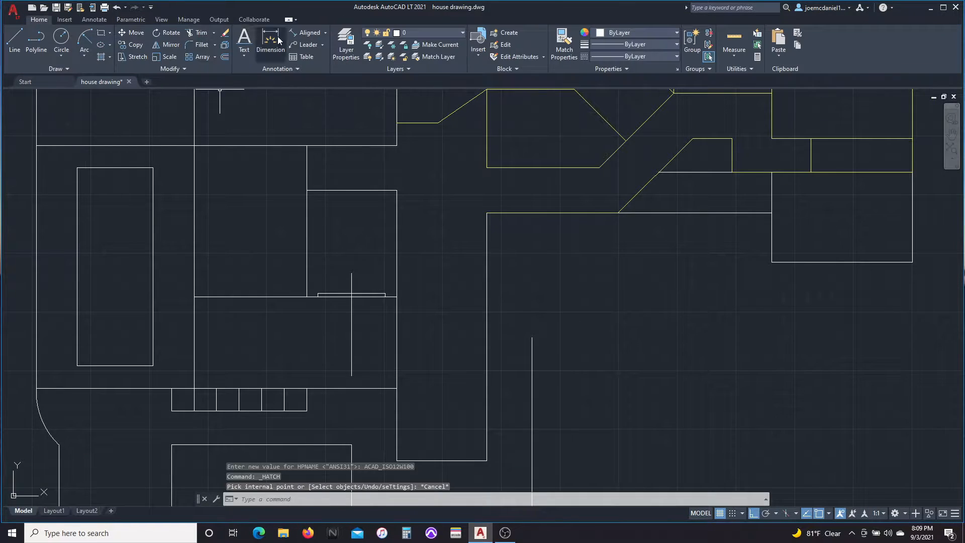
Measure the height of the small room along its left wall, from lower to upper corner.
click(318, 200)
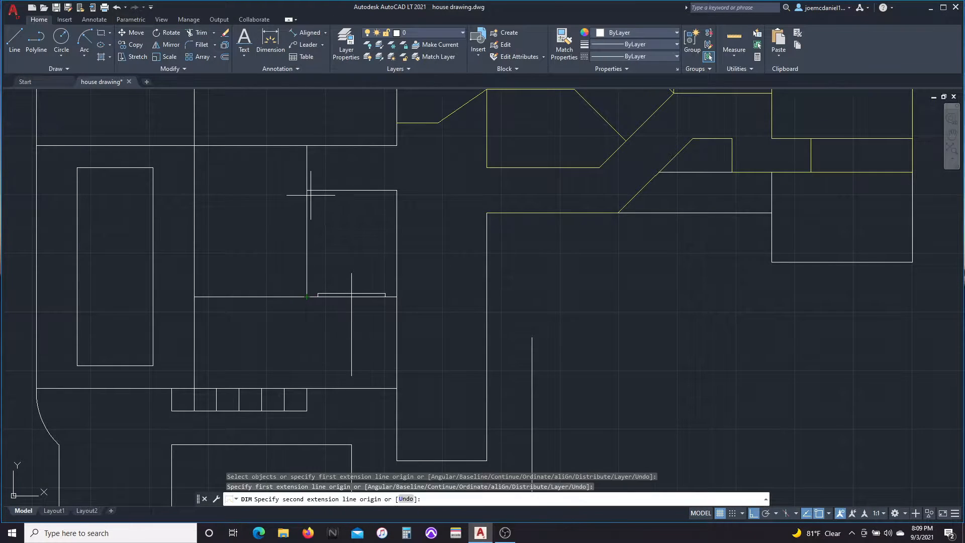
scroll(318, 200, up, 5)
click(321, 293)
scroll(320, 293, down, 5)
key(Escape)
key(Escape)
text(l)
key(Return)
key(Escape)
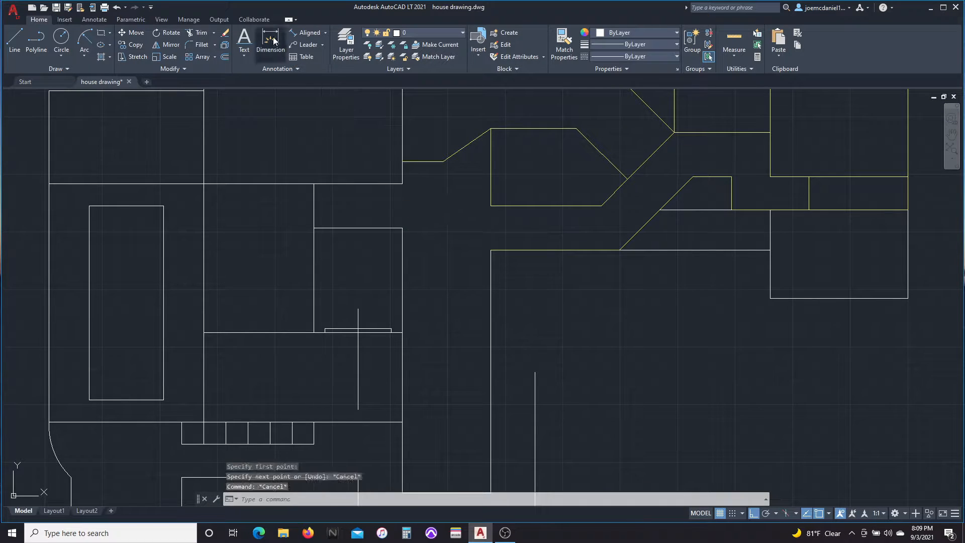
Measure the gap between the large upper room's lower right corner and the small room's upper right corner.
click(270, 41)
scroll(399, 198, up, 2)
click(404, 174)
click(406, 242)
scroll(409, 204, down, 3)
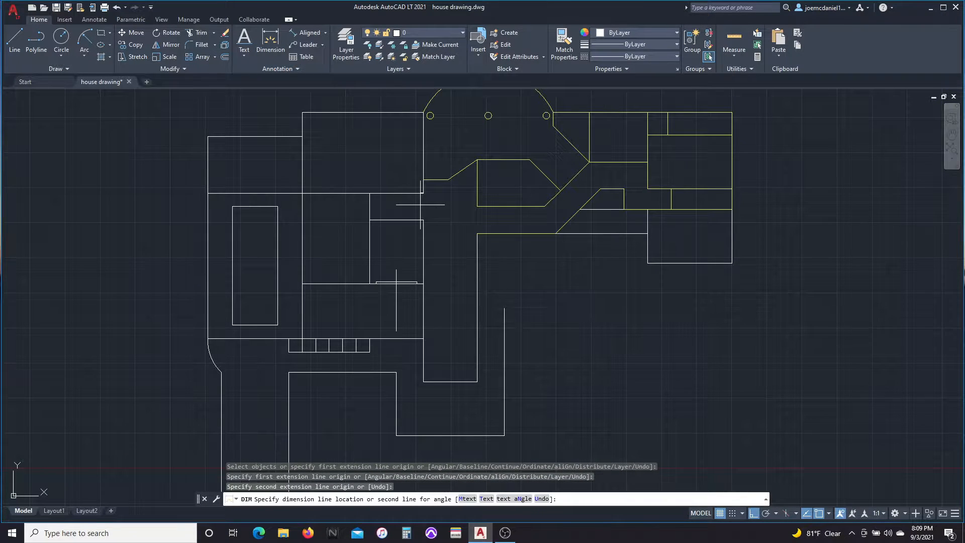
key(Escape)
Draw a 96-unit line down from the level of the small room's top wall and a horizontal line from its end leftward across the rooms.
text(l)
key(Return)
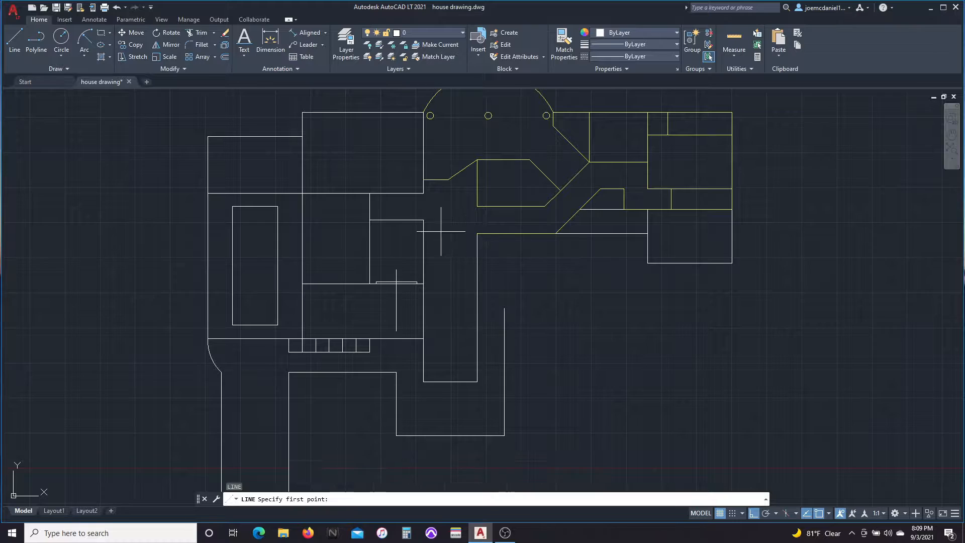
scroll(440, 230, up, 2)
click(432, 219)
click(162, 306)
key(Escape)
middle_drag(286, 333, 258, 311)
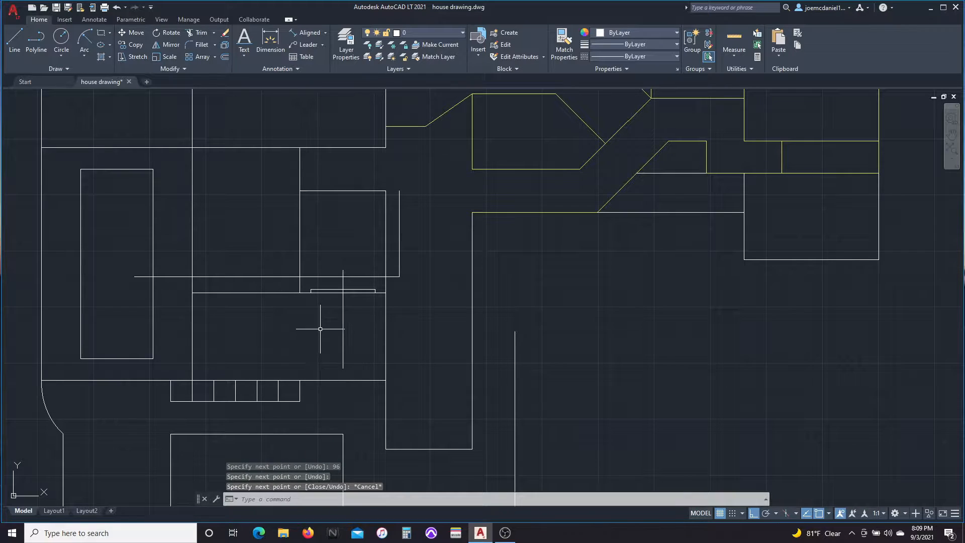
Move the small room's lower wall and its thin outline up to the horizontal guide line, and delete both guide lines.
text(m)
scroll(275, 291, up, 1)
click(315, 293)
click(315, 267)
click(139, 282)
click(120, 252)
key(Delete)
scroll(227, 259, down, 2)
click(404, 239)
key(Delete)
Remove the centre line that crosses the small room's lower wall.
text(tr)
scroll(341, 279, up, 1)
click(344, 261)
key(Escape)
click(394, 297)
click(376, 292)
Draw a wall line from the small room's upper left corner leftward to the existing vertical wall.
middle_drag(404, 281, 281, 228)
mouse_move(221, 113)
middle_down()
mouse_move(213, 207)
mouse_move(238, 250)
mouse_move(199, 265)
middle_up()
click(296, 237)
click(187, 238)
key(Escape)
key(Escape)
Draw a vertical wall closing the gap between the large upper room's lower right corner and the small room's upper right corner.
text(tr)
scroll(210, 234, down, 1)
key(Escape)
key(Escape)
scroll(241, 289, up, 2)
text(l)
click(370, 164)
click(370, 232)
key(Escape)
Trim the part of the dividing wall that extends above the small room's top wall.
scroll(324, 312, down, 2)
text(tr)
drag(281, 254, 254, 254)
middle_drag(282, 314, 362, 209)
middle_drag(381, 289, 369, 285)
text(l)
middle_drag(388, 336, 311, 388)
key(Escape)
middle_drag(344, 288, 364, 291)
key(space)
click(367, 458)
key(Escape)
key(space)
key(Escape)
Draw guide lines from the lower left corner of the outline around the corridor's end to locate a column.
middle_drag(371, 96, 273, 258)
scroll(273, 258, down, 3)
scroll(261, 392, up, 4)
key(space)
click(252, 349)
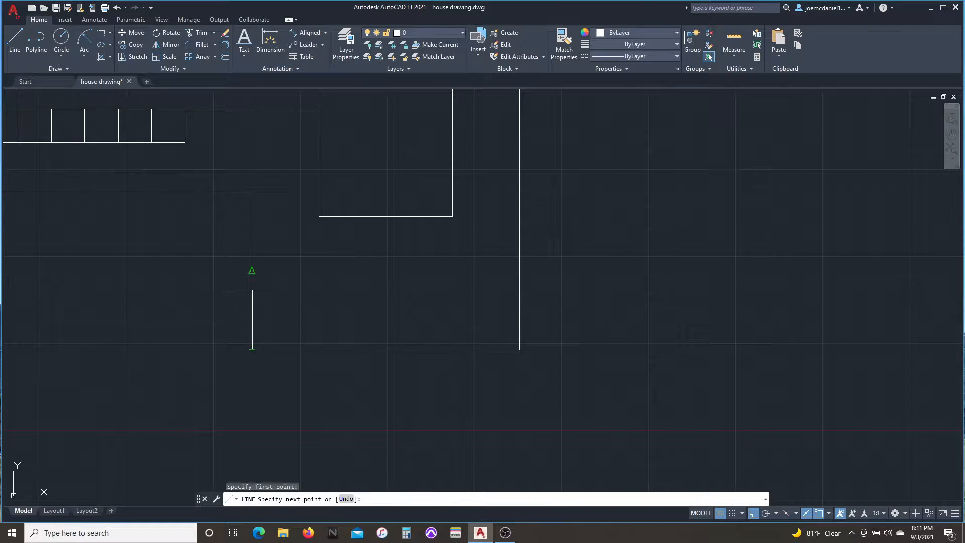
scroll(245, 437, down, 3)
Paste the copied column circle and move it by its centre to the guide lines' intersection inside the outline's lower left corner.
key(ctrl+v)
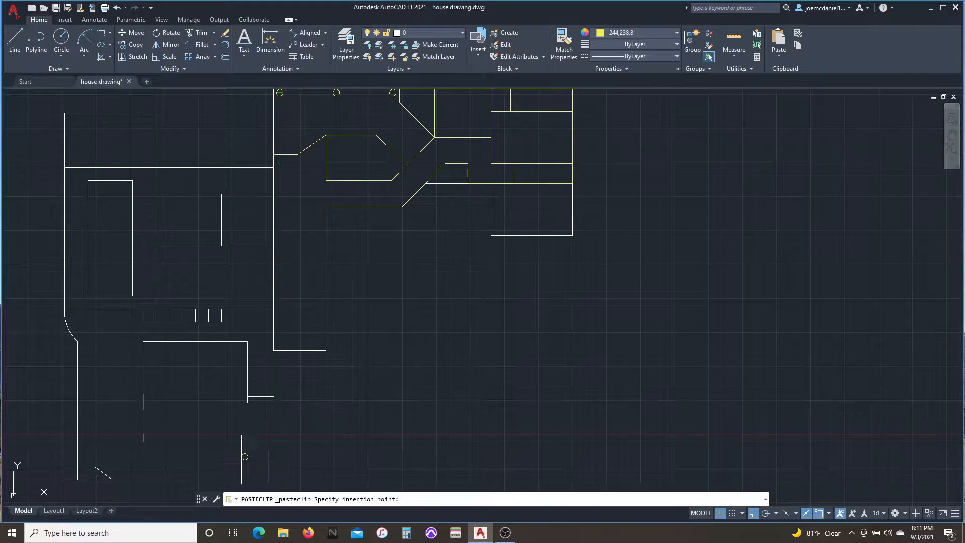
scroll(263, 421, up, 3)
click(276, 277)
click(305, 281)
click(278, 247)
text(m)
scroll(300, 273, up, 1)
click(286, 272)
click(183, 344)
Delete the guide lines used to position the column circle.
scroll(239, 370, down, 1)
click(239, 369)
click(226, 342)
click(211, 317)
click(198, 307)
scroll(189, 376, up, 1)
text(a)
click(172, 341)
text(e)
key(Escape)
text(a)
key(Escape)
Draw a vertical guide from the circle's centre past the lower line, and an arc rounding the corner around the circle.
text(l)
click(213, 341)
click(214, 405)
key(Escape)
text(a)
click(171, 341)
text(e)
click(214, 383)
text(r)
Trim the square corner outside the arc and delete the vertical guide line.
drag(162, 373, 184, 395)
key(Escape)
click(277, 363)
click(243, 347)
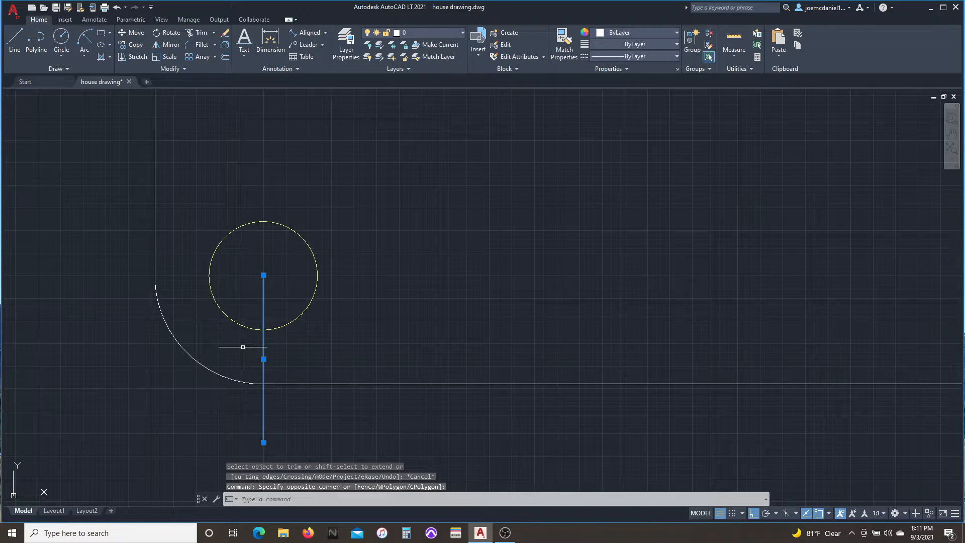
key(Delete)
Mirror the column circle and corner arc about a vertical line through the corridor end wall's midpoint, keeping the originals.
scroll(201, 352, down, 6)
click(200, 351)
text(mi)
click(327, 224)
click(318, 292)
key(space)
Trim the square corner outside the mirrored arc at the outline's lower right.
text(tr)
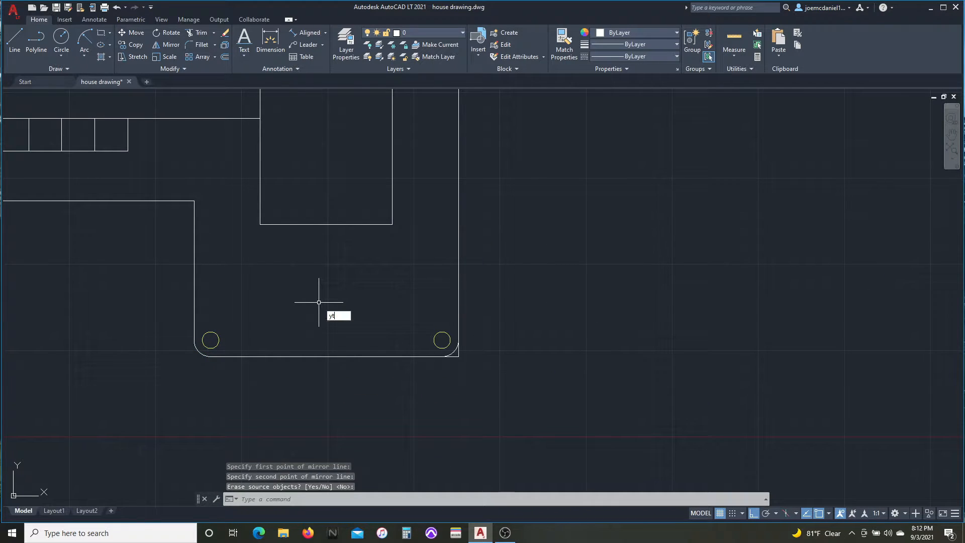
scroll(459, 356, up, 10)
mouse_move(463, 327)
mouse_down()
mouse_move(461, 318)
mouse_move(425, 377)
mouse_up()
key(Escape)
scroll(533, 382, down, 10)
scroll(381, 338, down, 10)
Match the two white horizontal wall segments beside the lower right room to the yellow walls' properties.
scroll(393, 298, up, 2)
middle_drag(480, 337, 526, 379)
text(ma)
click(580, 245)
click(585, 249)
click(583, 272)
key(Escape)
middle_drag(616, 260, 653, 248)
middle_drag(558, 394, 545, 375)
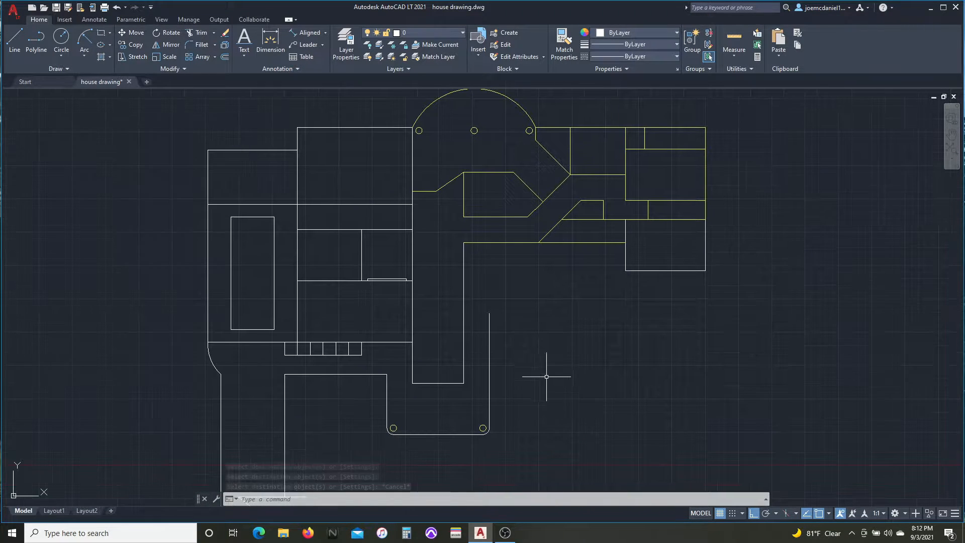
Match the white walls of the lower right room to the yellow walls' properties.
text(ma)
click(590, 245)
click(590, 242)
click(824, 301)
click(804, 290)
key(Escape)
Measure the corridor's width at its lower end.
middle_drag(620, 297, 651, 273)
scroll(376, 336, down, 2)
scroll(428, 296, up, 2)
middle_drag(428, 295, 482, 329)
scroll(384, 305, up, 4)
scroll(311, 318, down, 5)
scroll(424, 467, up, 5)
scroll(374, 470, down, 5)
scroll(397, 388, up, 2)
text(dim)
click(356, 405)
key(Escape)
Move both segments of the corridor's right wall 24 units to the right.
scroll(385, 382, down, 2)
click(397, 412)
click(428, 328)
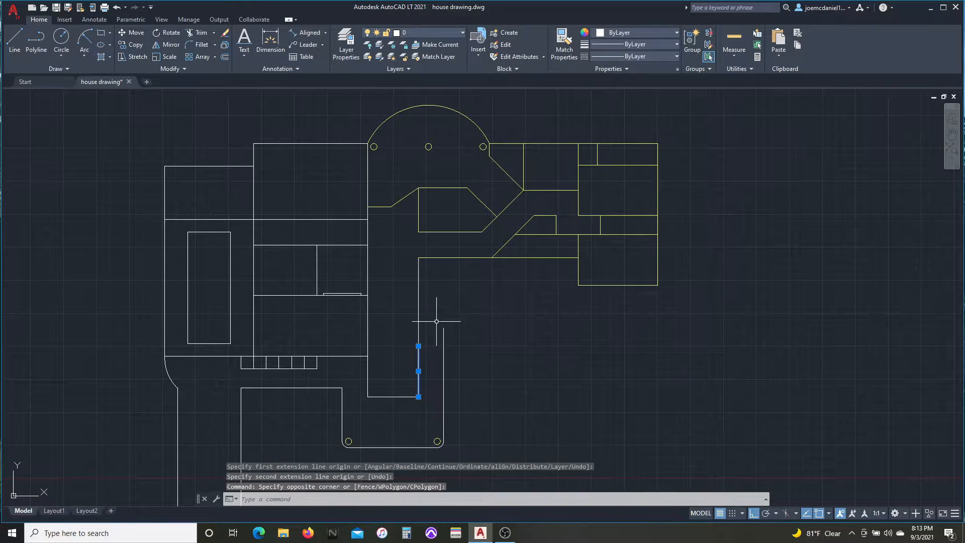
click(427, 328)
click(406, 301)
middle_drag(406, 302, 379, 229)
click(513, 424)
click(384, 216)
text(m)
click(369, 240)
text(24)
Extend the corridor's bottom wall to meet the relocated right wall.
scroll(334, 384, up, 6)
text(ex)
click(336, 345)
key(Escape)
key(Escape)
scroll(305, 367, down, 6)
text(ex)
click(332, 312)
key(Escape)
key(Escape)
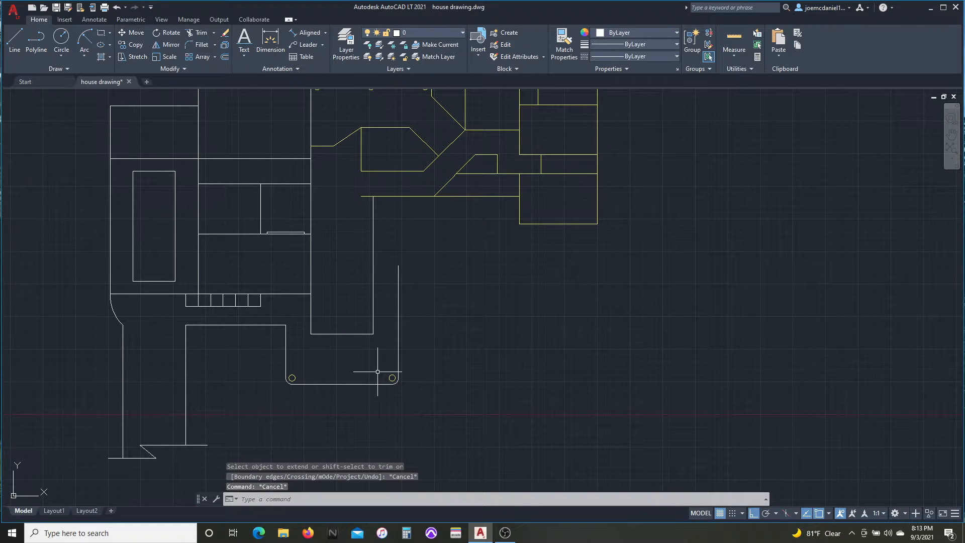
Trim the yellow wall's overhang inside the corridor, to the left of the corridor's right wall.
middle_drag(257, 255, 289, 305)
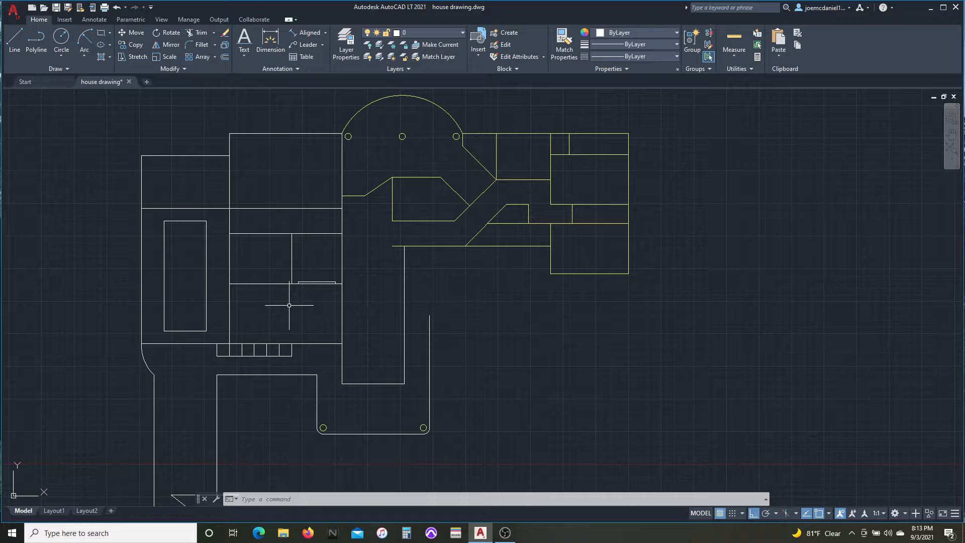
text(tr)
click(398, 255)
click(398, 238)
key(Escape)
scroll(437, 359, up, 2)
middle_drag(324, 458, 395, 352)
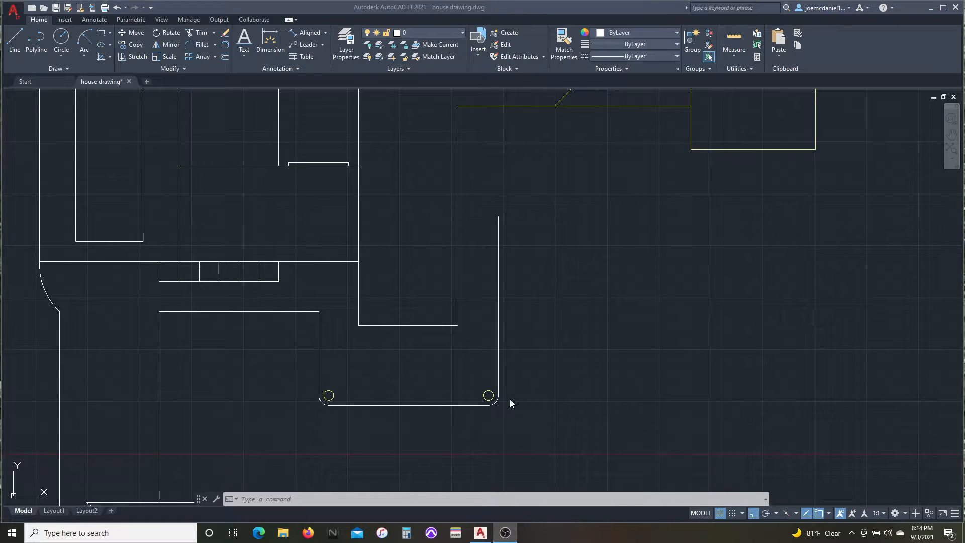
Draw a horizontal line from the lower left wall's corner across the corridor and past its right wall.
click(510, 400)
middle_drag(542, 310, 529, 341)
click(19, 43)
click(347, 291)
scroll(282, 407, up, 4)
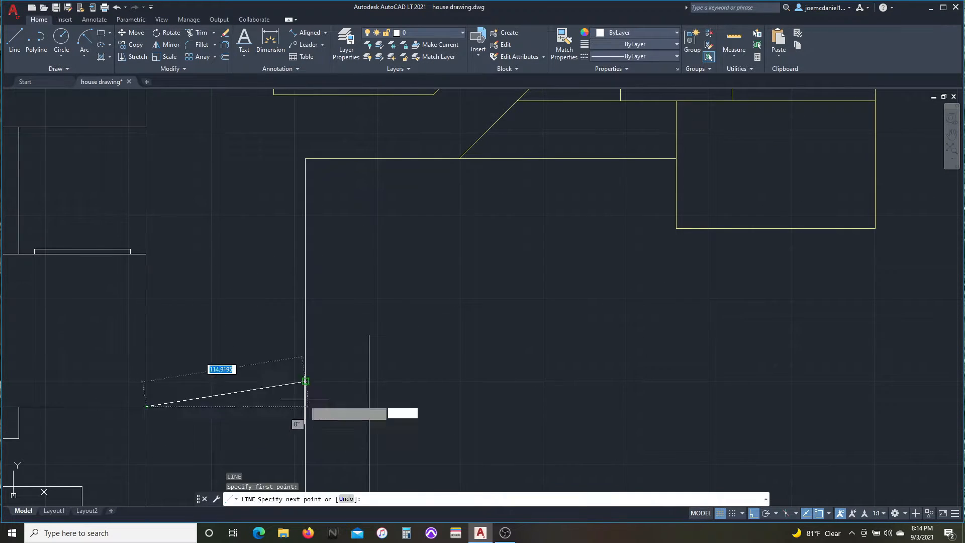
click(398, 384)
text(tr)
scroll(375, 361, down, 4)
key(Escape)
Draw a horizontal line between the corridor's two side walls, level with the lower left wall.
text(l)
click(267, 370)
click(366, 370)
key(space)
key(space)
key(Escape)
key(space)
key(Escape)
scroll(330, 385, down, 2)
scroll(330, 384, up, 2)
middle_drag(321, 383, 334, 421)
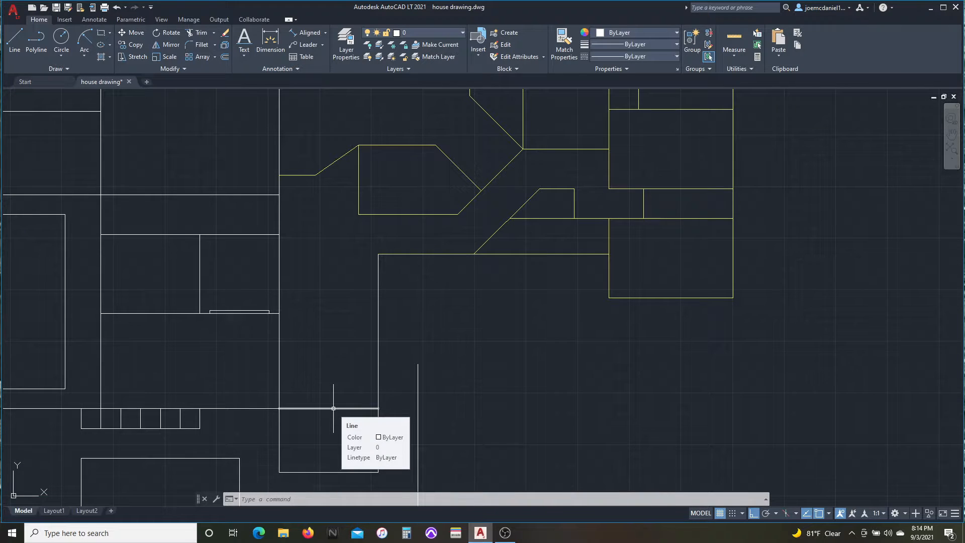
Erase the horizontal line that crosses the corridor level with the lower left wall.
click(332, 423)
click(315, 384)
key(Delete)
Draw a line 120 units up from the corridor's lower right corner, continue it across to the left wall, and trim the overhang.
text(l)
click(378, 472)
text(120)
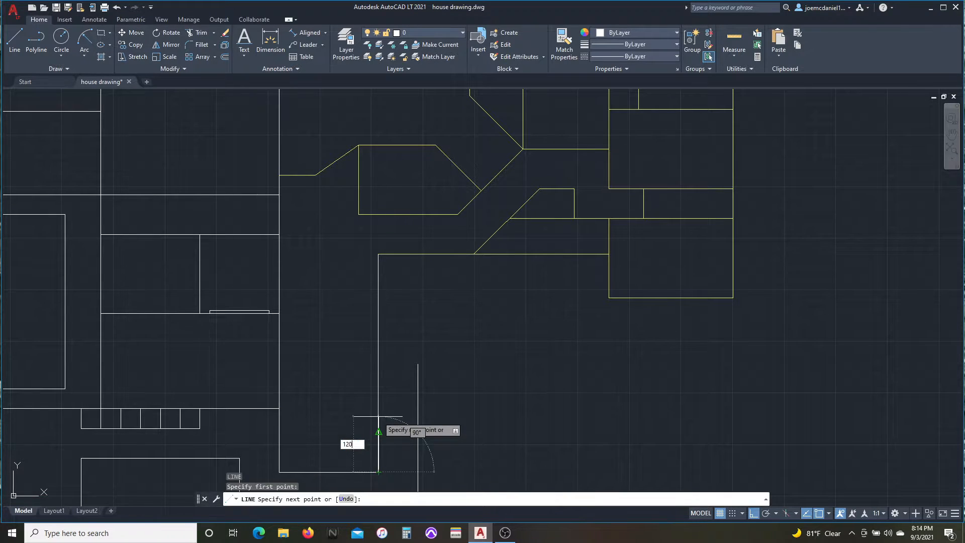
click(249, 372)
key(Escape)
text(tr)
drag(248, 356, 258, 381)
key(Escape)
Draw a horizontal line rightward from the corridor's right wall, level with the lower left wall, and trim the outer vertical line above it.
middle_drag(354, 414, 277, 351)
text(l)
key(space)
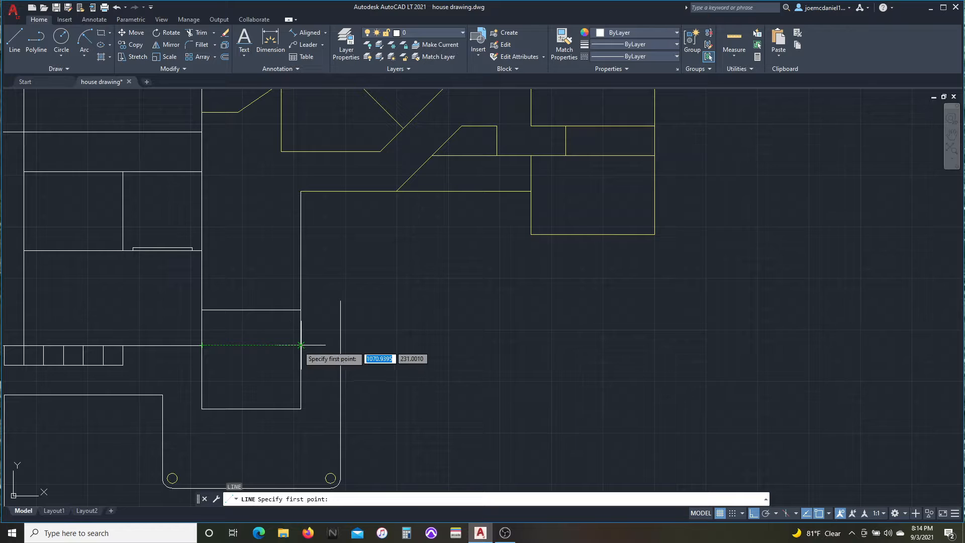
click(413, 342)
key(Escape)
text(tr)
scroll(341, 320, up, 2)
click(356, 333)
click(327, 334)
scroll(364, 335, down, 4)
key(Escape)
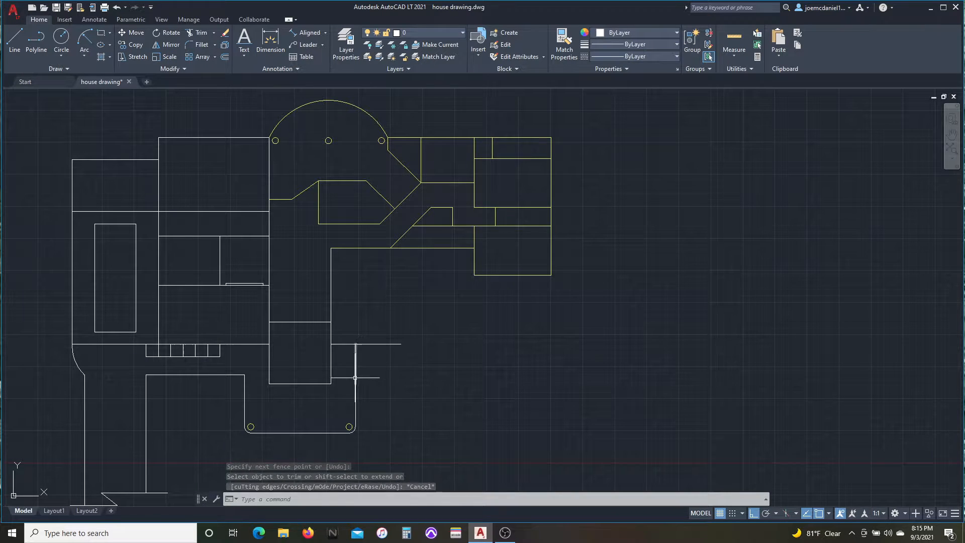
scroll(410, 351, down, 1)
scroll(388, 327, up, 2)
scroll(367, 360, down, 1)
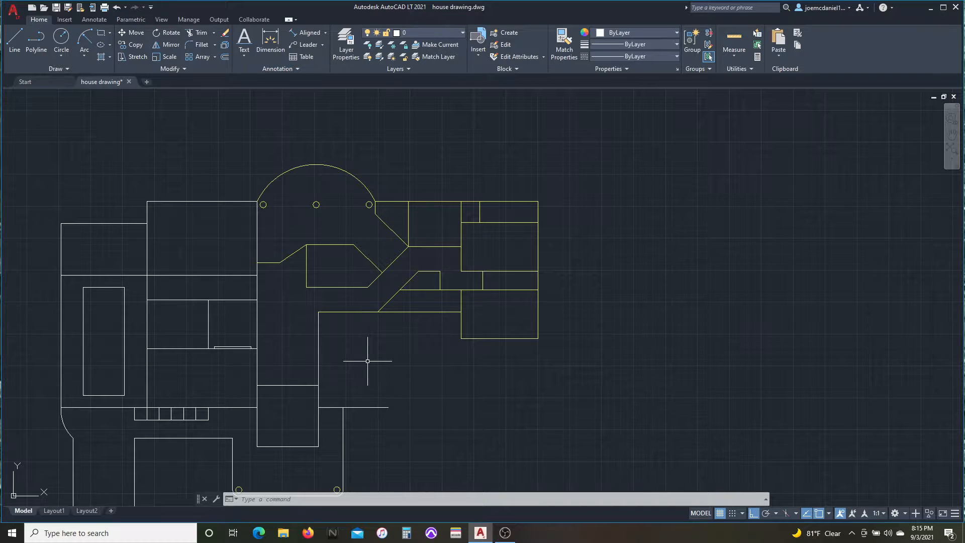
scroll(358, 366, up, 2)
text(l)
key(space)
click(227, 350)
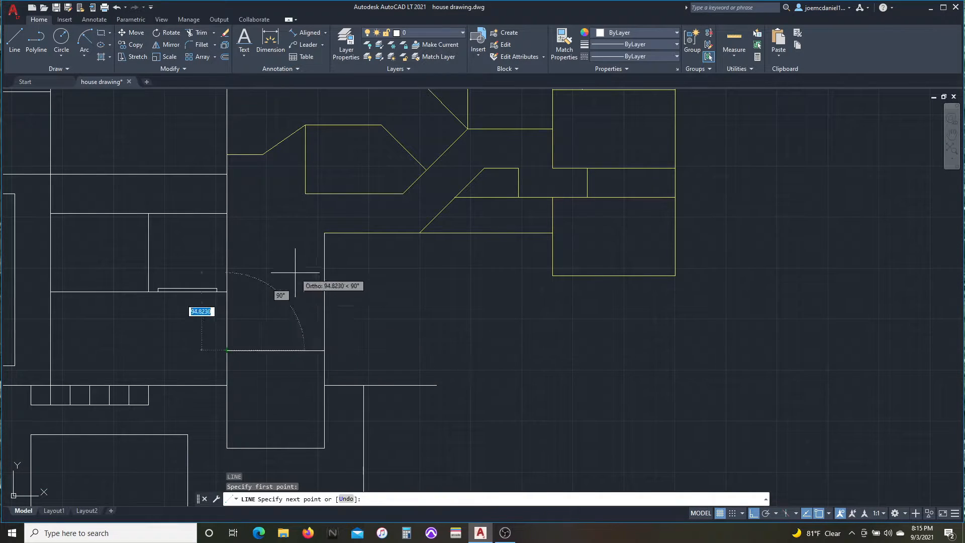
key(Escape)
key(space)
click(324, 233)
key(Escape)
Draw a horizontal line from the corridor's upper right corner to the left wall and trim the part extending past that wall.
key(space)
click(324, 232)
click(205, 236)
key(Escape)
text(t)
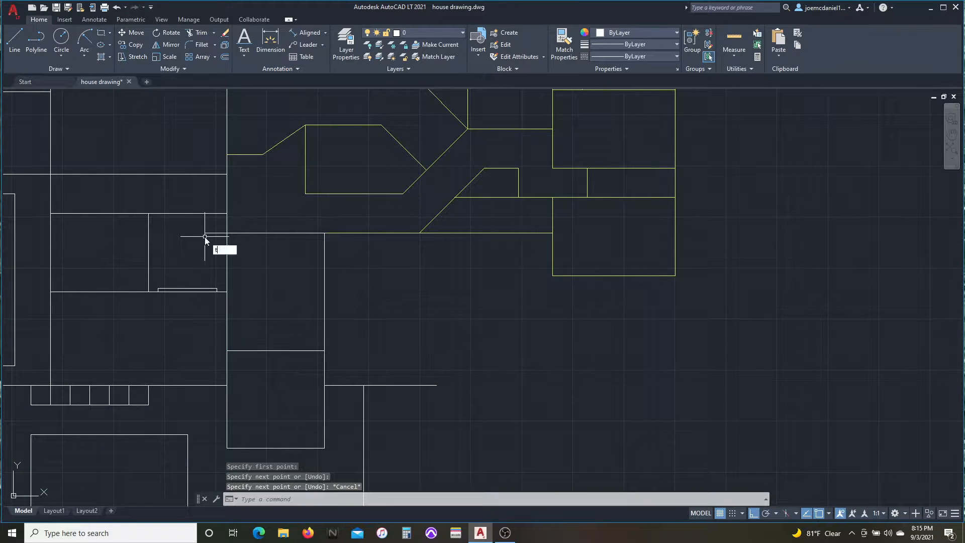
text(r)
key(space)
click(205, 236)
click(214, 230)
key(Escape)
middle_drag(311, 262, 314, 278)
middle_drag(258, 230, 256, 254)
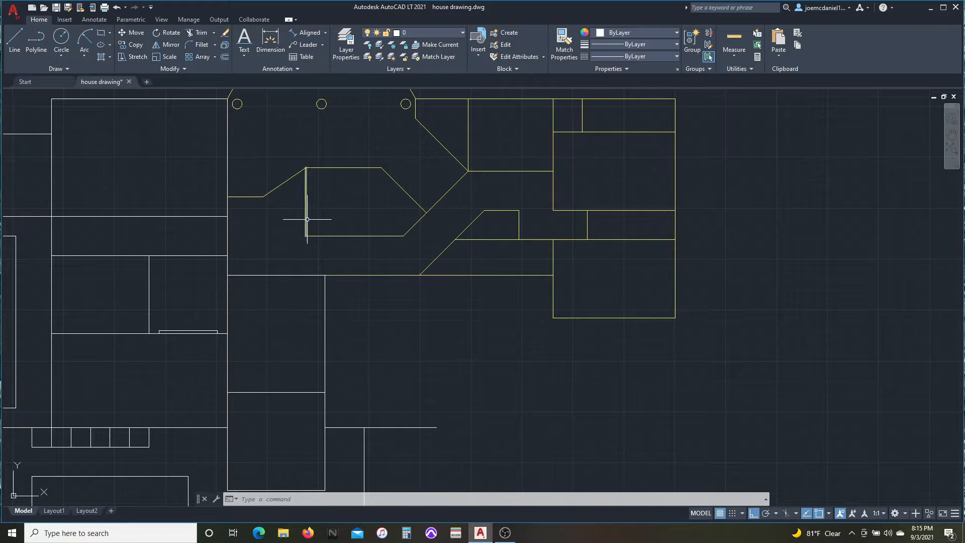
middle_drag(302, 198, 306, 226)
scroll(370, 257, down, 1)
scroll(320, 289, up, 1)
middle_drag(289, 292, 279, 313)
middle_drag(205, 247, 258, 327)
text(l)
key(space)
key(Escape)
Copy the thin rectangle on the neighbouring room's wall onto the corridor's dividing line and erase the unwanted leftover piece.
scroll(259, 332, up, 3)
click(89, 234)
click(270, 291)
text(co)
click(184, 258)
click(407, 407)
key(Escape)
scroll(241, 327, down, 2)
click(319, 397)
click(280, 384)
key(Delete)
scroll(262, 381, up, 2)
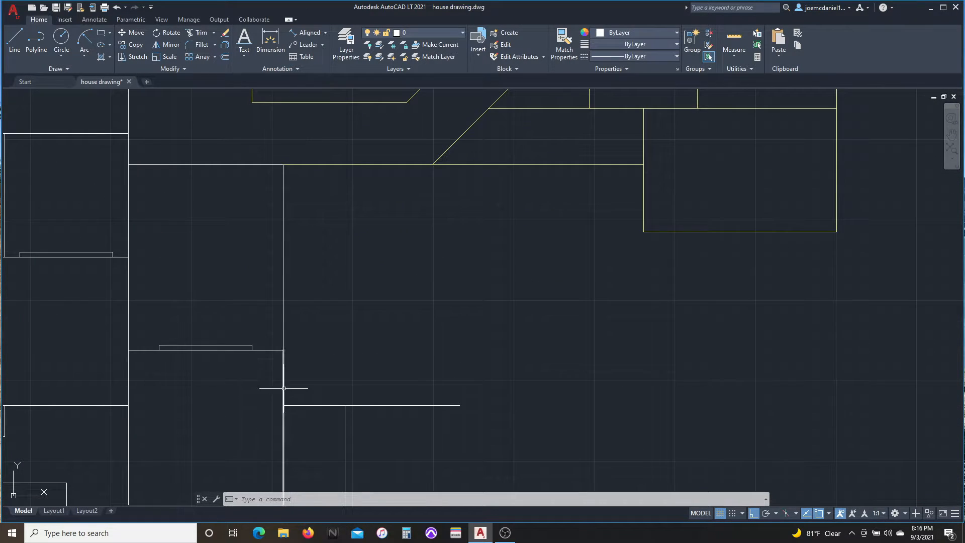
Draw a horizontal line extending the corridor's dividing line rightward until it is above the outer vertical wall.
scroll(239, 373, down, 2)
text(l)
key(space)
click(306, 393)
key(Escape)
scroll(305, 393, up, 2)
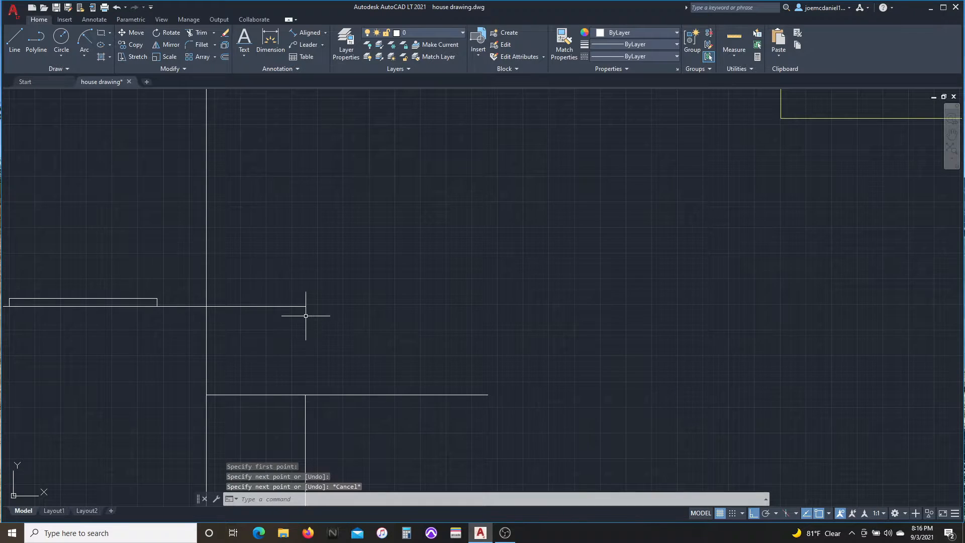
Trim the lower horizontal line between the corridor's right wall and the outer vertical wall.
scroll(304, 315, down, 2)
middle_drag(305, 366, 285, 407)
text(tr)
click(272, 388)
key(Escape)
key(Escape)
Draw a horizontal line rightward from the point where the corridor's dividing line meets its right wall.
text(l)
key(space)
click(245, 353)
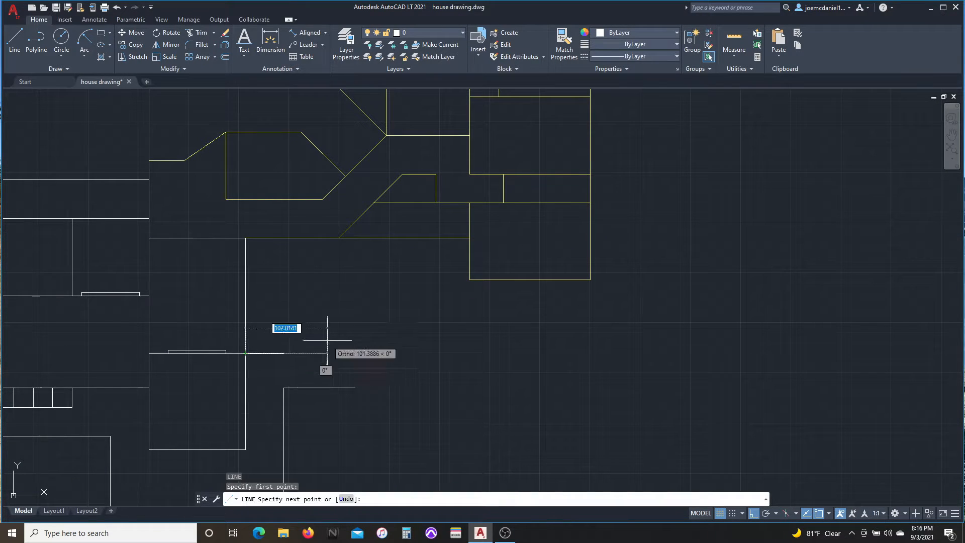
click(427, 277)
key(Escape)
key(Escape)
Erase the selected subdivided square and draw a new 30 by 30 unit square in the open room.
text(l)
key(space)
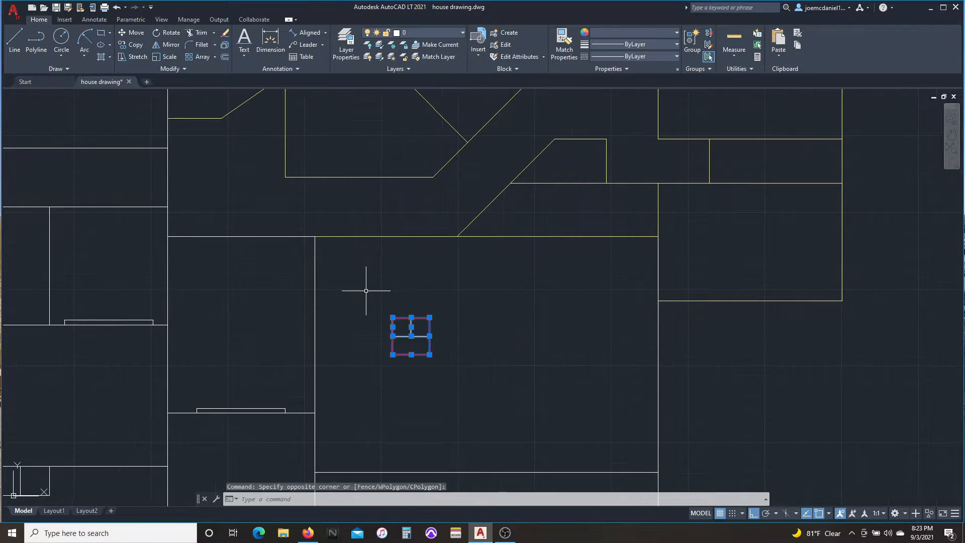
key(Escape)
text(l)
key(space)
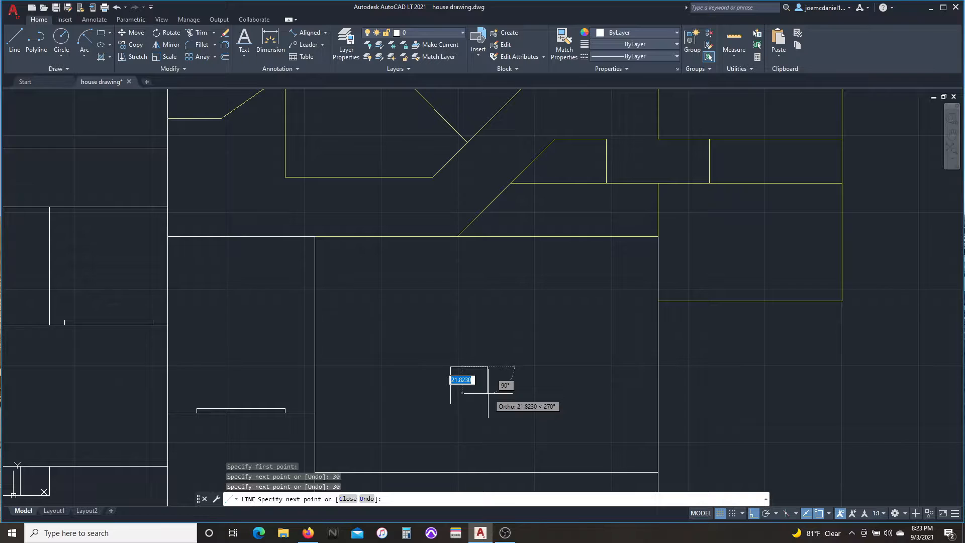
key(Escape)
Divide the square with a horizontal centre line and a vertical line up from its centre, and trim the overhang above the square.
scroll(453, 394, up, 4)
text(l)
key(space)
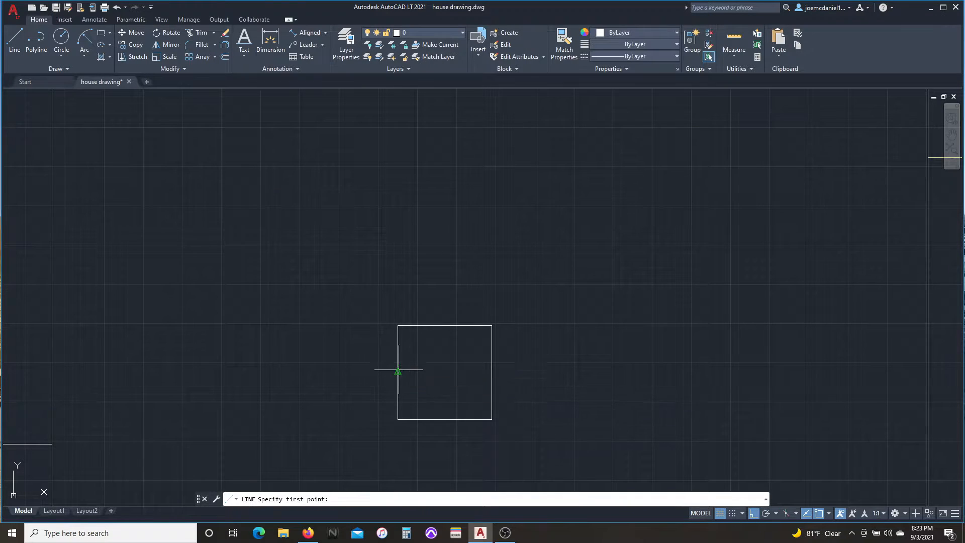
click(445, 372)
click(445, 301)
key(Escape)
text(tr)
key(space)
drag(460, 316, 430, 315)
key(Escape)
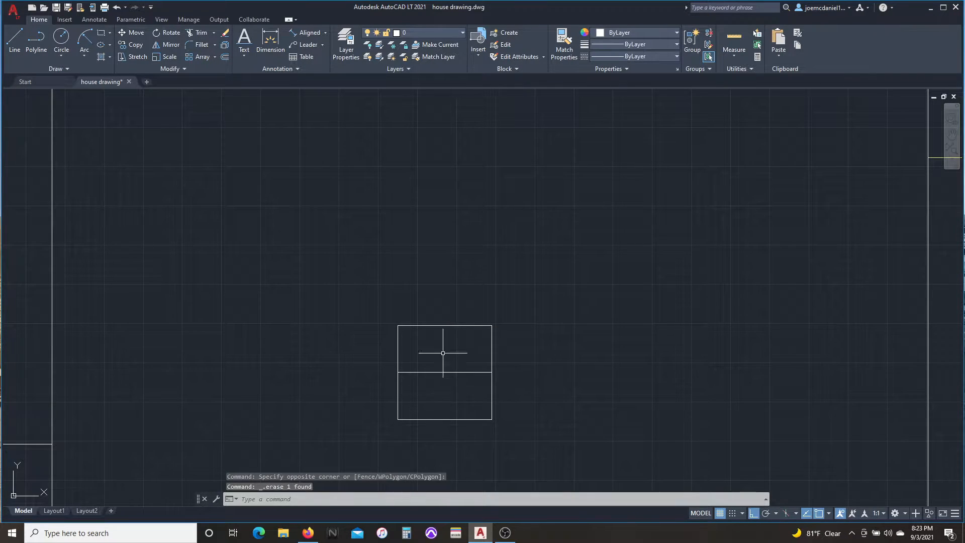
Change the colour of the square's lines to red (237,31,36).
scroll(450, 375, down, 2)
drag(472, 410, 423, 350)
click(638, 33)
click(627, 92)
Move the red square into the open room's upper right corner and group its four lines.
text(m)
key(space)
click(466, 356)
middle_drag(464, 353, 306, 385)
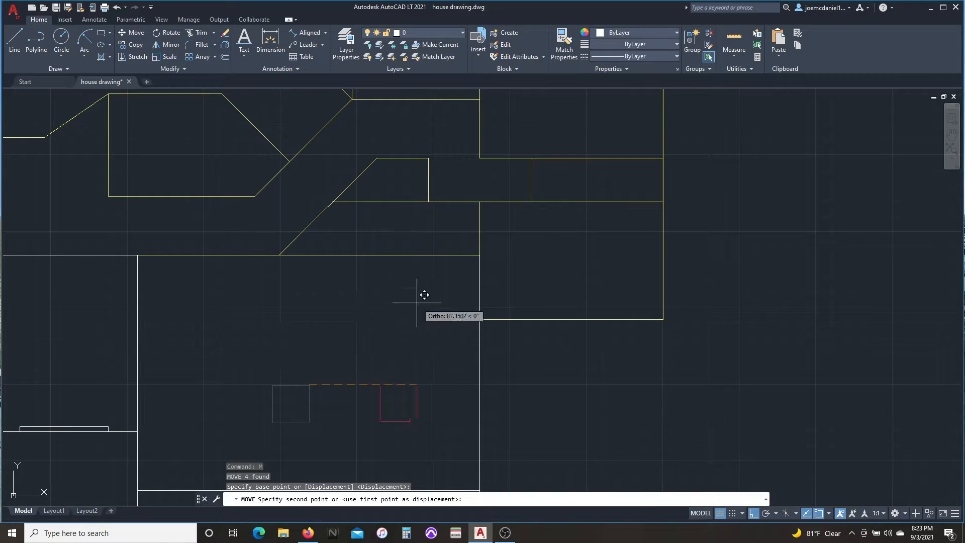
key(Escape)
Copy the red square downward along the room's right wall to form a column of four adjoining squares.
text(co)
key(space)
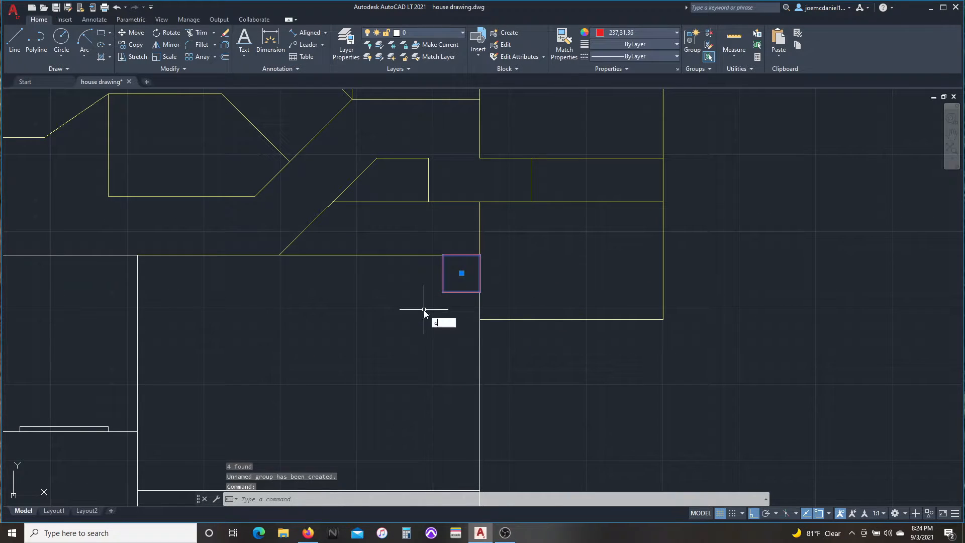
scroll(427, 309, up, 2)
click(466, 173)
click(467, 359)
key(Escape)
scroll(442, 342, down, 5)
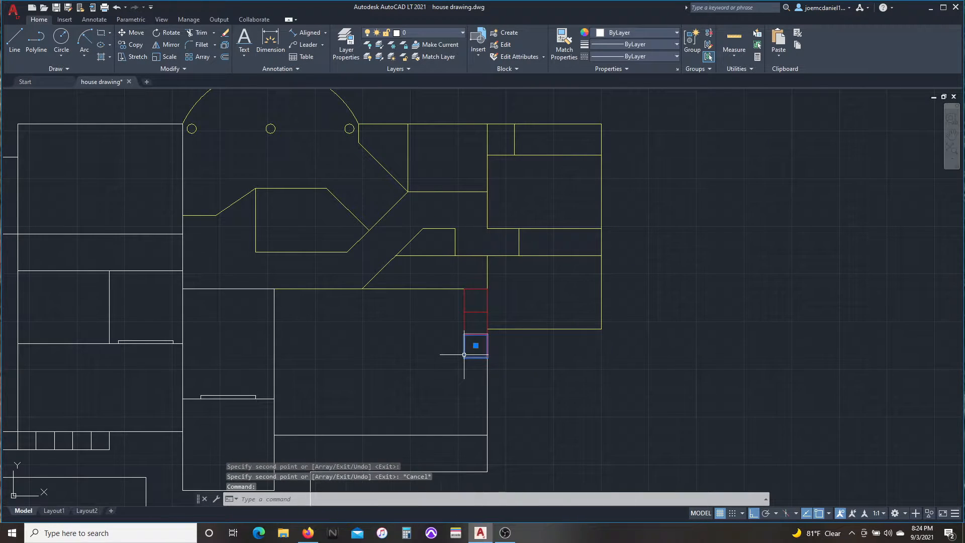
key(space)
scroll(464, 354, up, 2)
click(464, 335)
click(463, 358)
key(Escape)
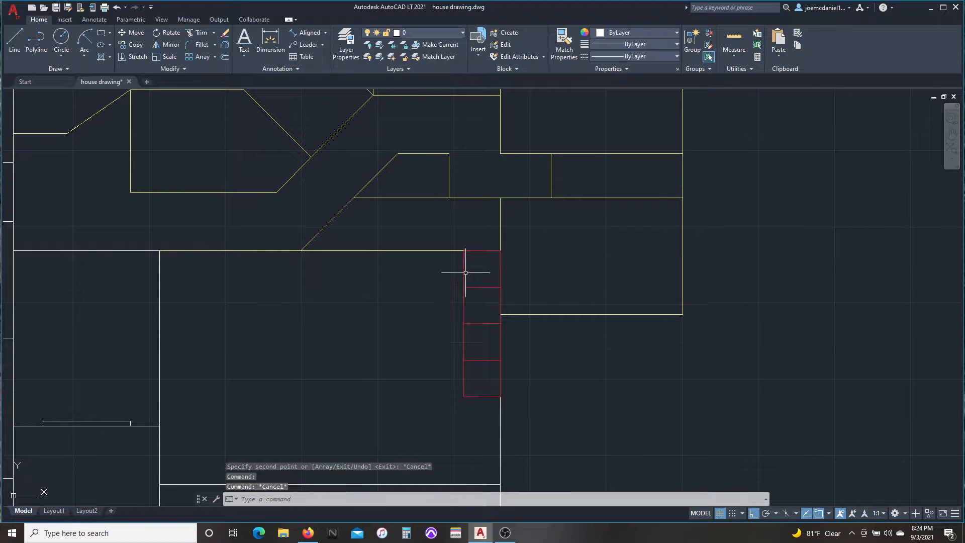
Copy the red corner square leftward three times, end to end, along the room's top wall.
click(463, 269)
text(co)
click(500, 250)
scroll(497, 249, up, 2)
click(414, 252)
click(321, 252)
click(229, 252)
key(Escape)
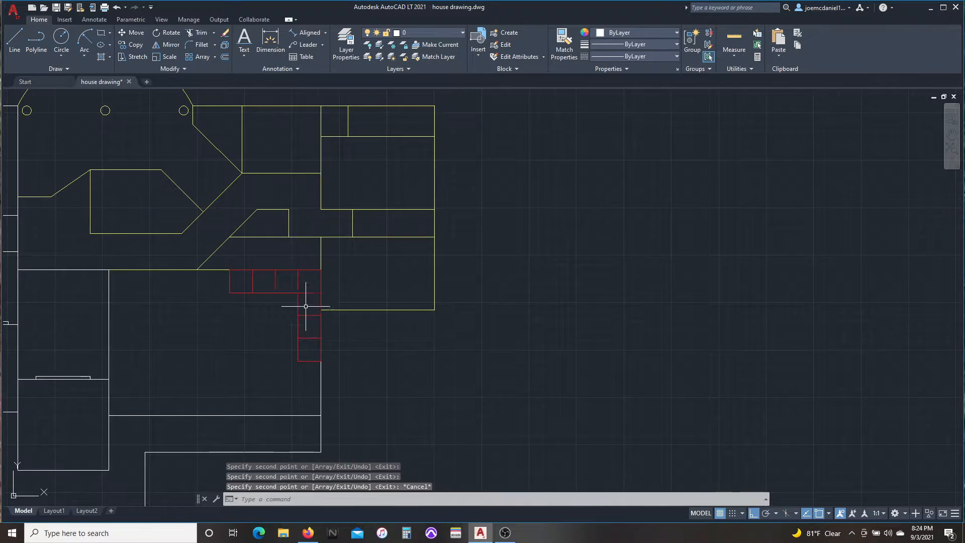
Move the leftmost red square of the top row 36 units to the left, leaving an opening in the row.
scroll(301, 289, up, 2)
text(m)
click(336, 285)
text(36)
key(Return)
Copy the separated red square downward three times, end to end, to form a second column of four squares.
click(300, 302)
click(284, 312)
text(co)
click(293, 357)
key(Escape)
scroll(330, 463, up, 2)
click(224, 336)
text(co)
click(269, 286)
click(269, 345)
key(Escape)
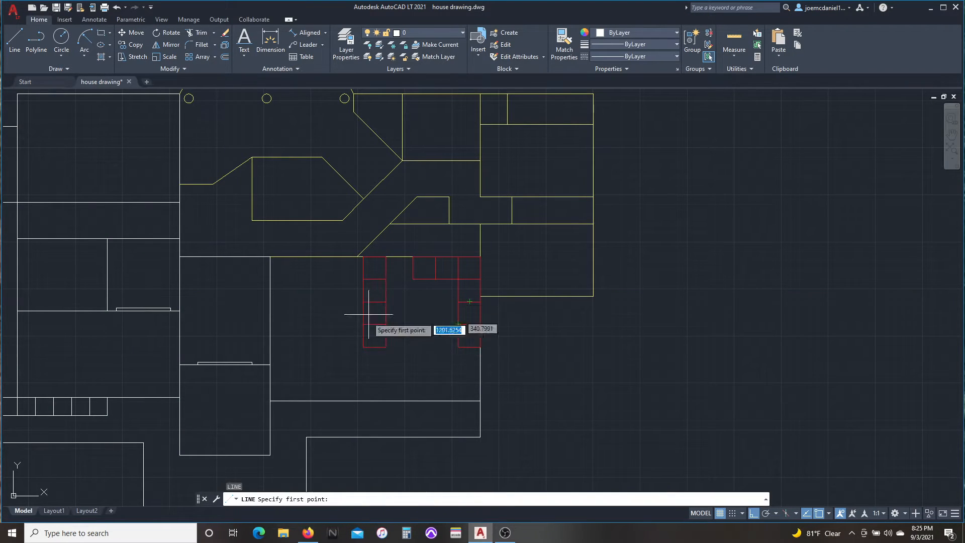
Measure the horizontal distance from the left red column's lower corner to the room's left wall.
scroll(280, 385, up, 2)
middle_drag(280, 429, 202, 408)
key(Escape)
middle_drag(239, 355, 177, 381)
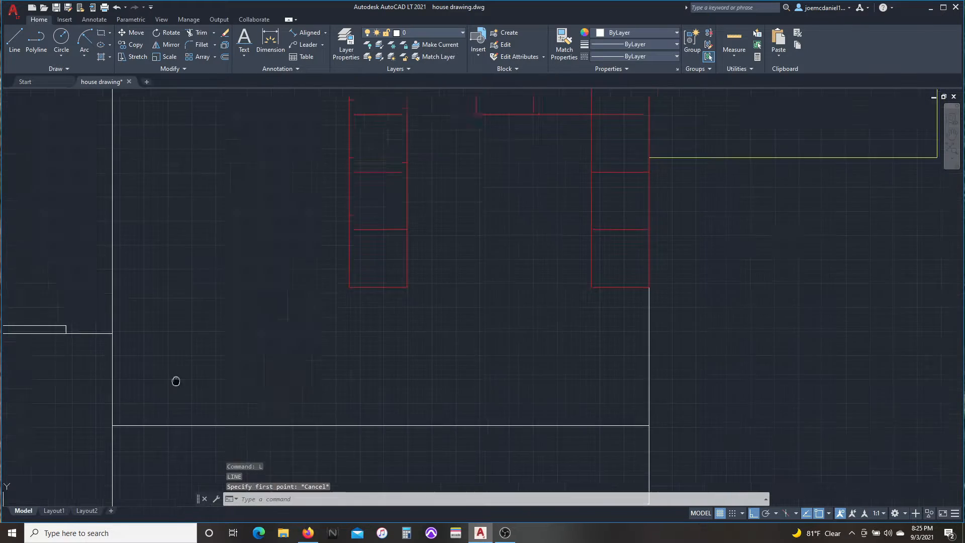
scroll(172, 393, down, 2)
text(dim)
scroll(173, 363, up, 3)
click(448, 321)
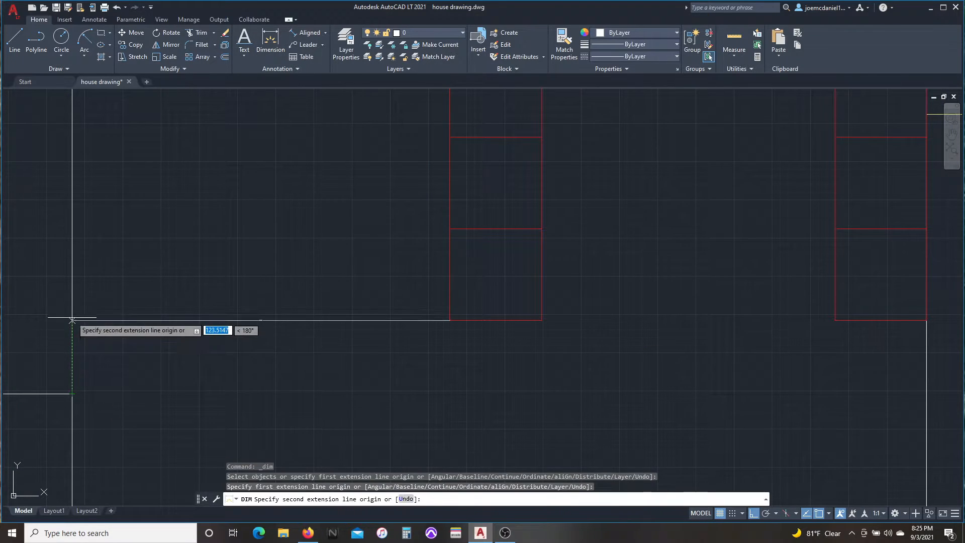
click(71, 320)
scroll(257, 376, up, 8)
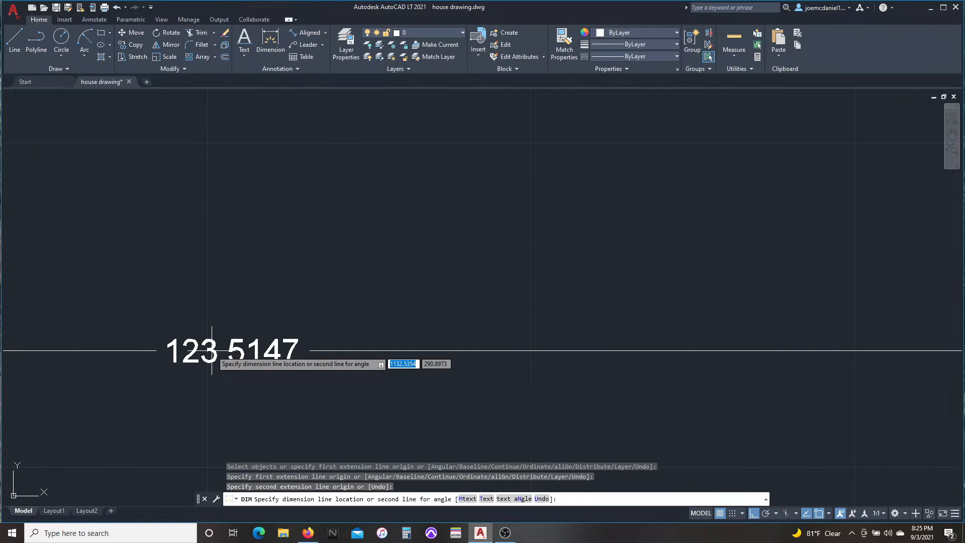
key(Escape)
scroll(295, 394, down, 5)
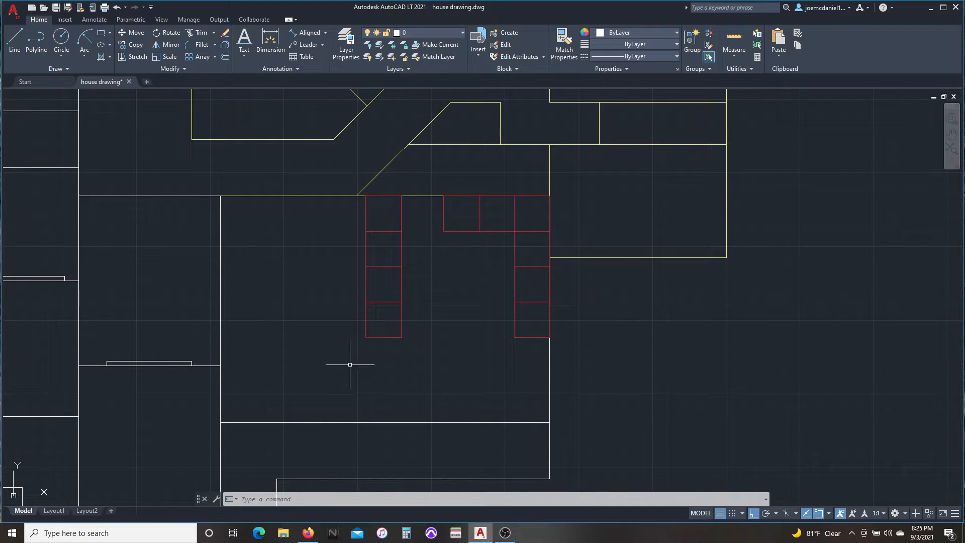
Delete the horizontal wall line that closes the lower side of the room with the red squares.
scroll(463, 234, down, 2)
middle_drag(278, 307, 283, 338)
mouse_move(428, 358)
middle_down()
mouse_move(416, 363)
mouse_move(528, 388)
mouse_move(446, 366)
middle_up()
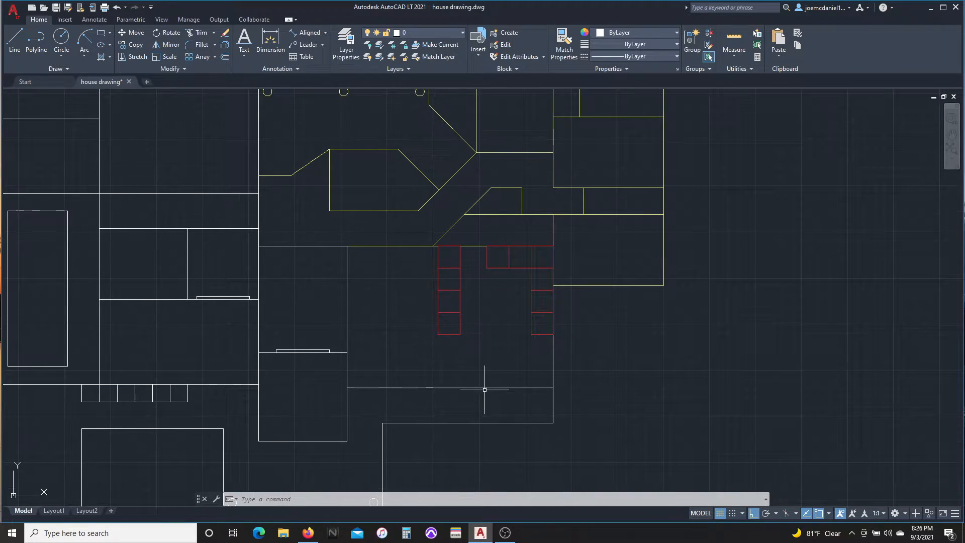
click(538, 387)
key(Escape)
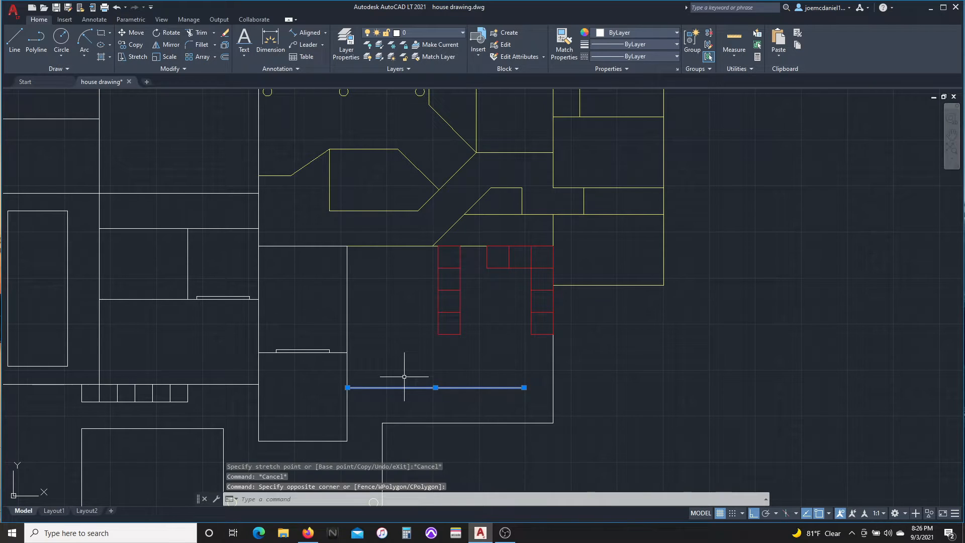
key(Delete)
Redraw the room's lower wall 48 units above the outer wall, trimming and deleting the surplus construction pieces.
text(l)
key(Return)
mouse_move(382, 422)
middle_down()
mouse_move(342, 372)
mouse_move(256, 387)
middle_up()
click(332, 398)
text(48)
key(Return)
click(263, 362)
text(tr)
scroll(298, 373, up, 5)
click(259, 347)
click(351, 392)
key(Delete)
Draw a vertical wall from the lower end of the yellow diagonal wall down to the room's lower wall.
key(l)
key(Return)
click(200, 344)
text(96)
scroll(425, 148, down, 2)
key(Escape)
key(Return)
click(284, 225)
click(287, 405)
Trim the excess wall lines where the new vertical wall meets the lower wall, leaving a clean corner.
text(tr)
click(295, 322)
key(Escape)
key(Escape)
key(Escape)
scroll(322, 398, down, 4)
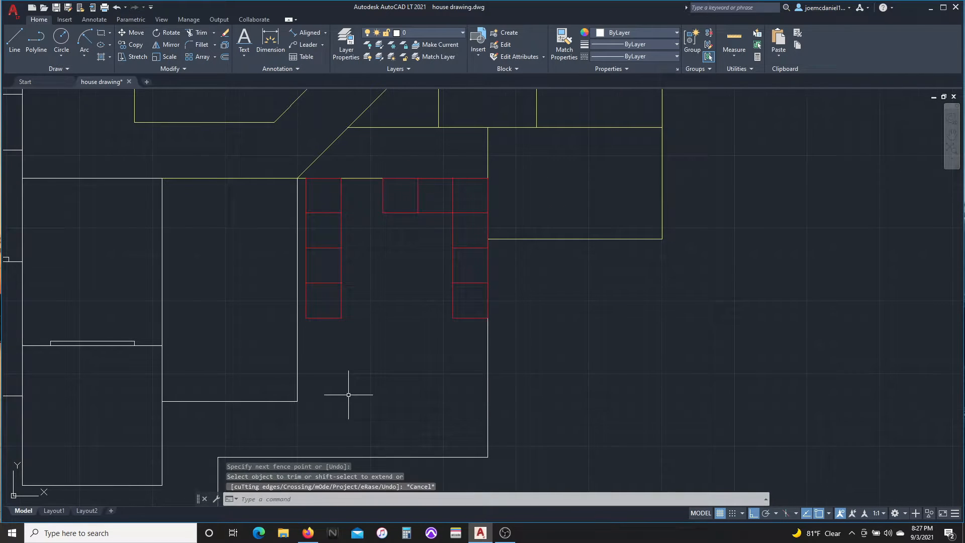
Move the left column of four red squares left so it sits against the new vertical wall.
click(367, 359)
click(324, 188)
text(m)
scroll(323, 188, up, 5)
click(278, 162)
click(257, 162)
scroll(374, 254, down, 8)
middle_drag(381, 304, 333, 286)
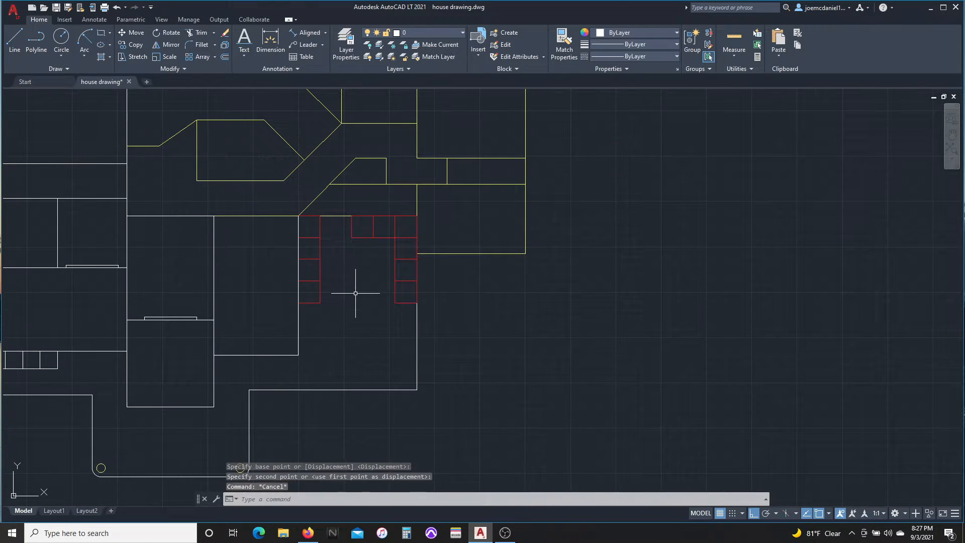
middle_drag(223, 282, 239, 310)
middle_drag(321, 367, 352, 375)
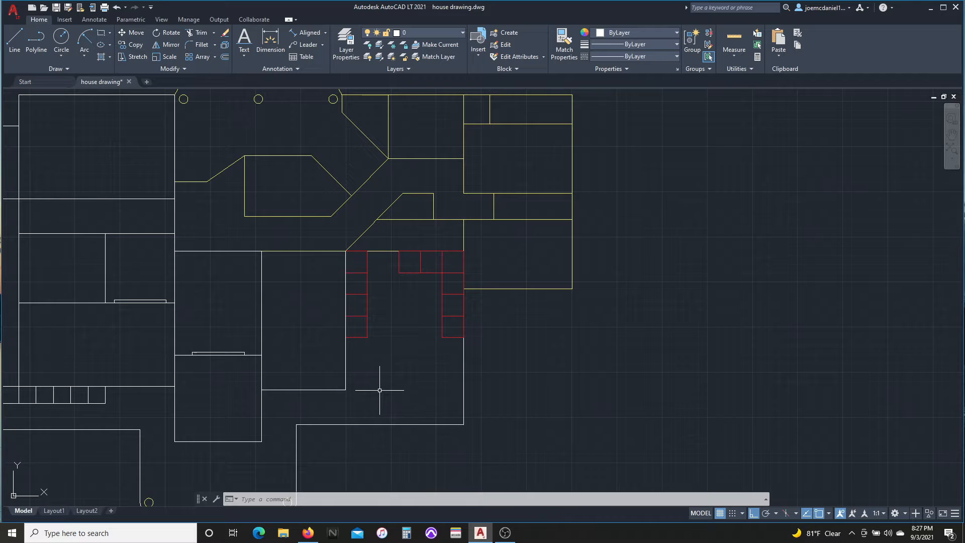
Copy the lowest square of the left red column once more directly below itself.
key(space)
key(Escape)
scroll(346, 380, up, 2)
click(378, 306)
text(co)
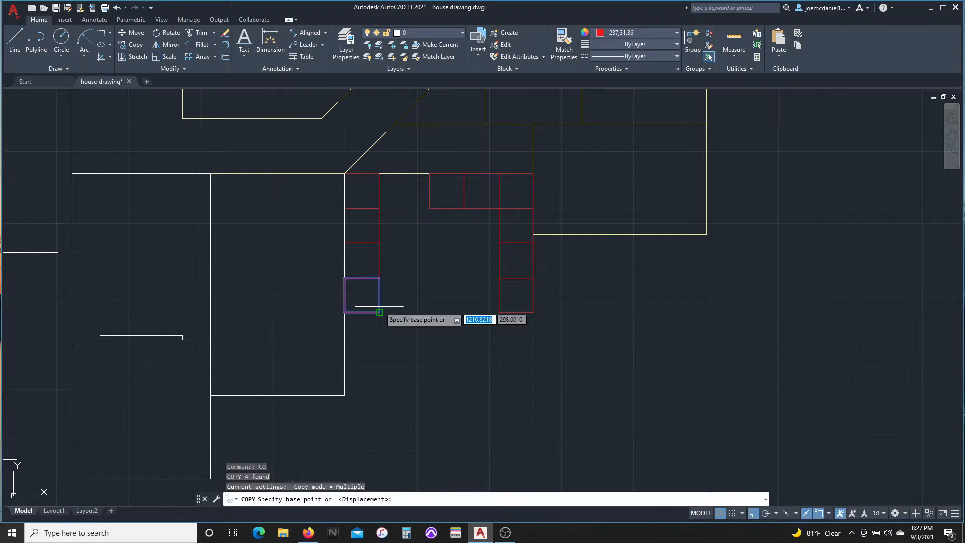
click(379, 280)
click(379, 315)
key(Escape)
Copy the new lower-left red square rightward four times, end to end, to form a bottom row of five.
drag(386, 317, 371, 329)
text(co)
scroll(373, 328, up, 5)
click(298, 378)
click(387, 378)
click(475, 379)
click(563, 379)
click(652, 378)
key(Escape)
middle_drag(563, 379, 455, 375)
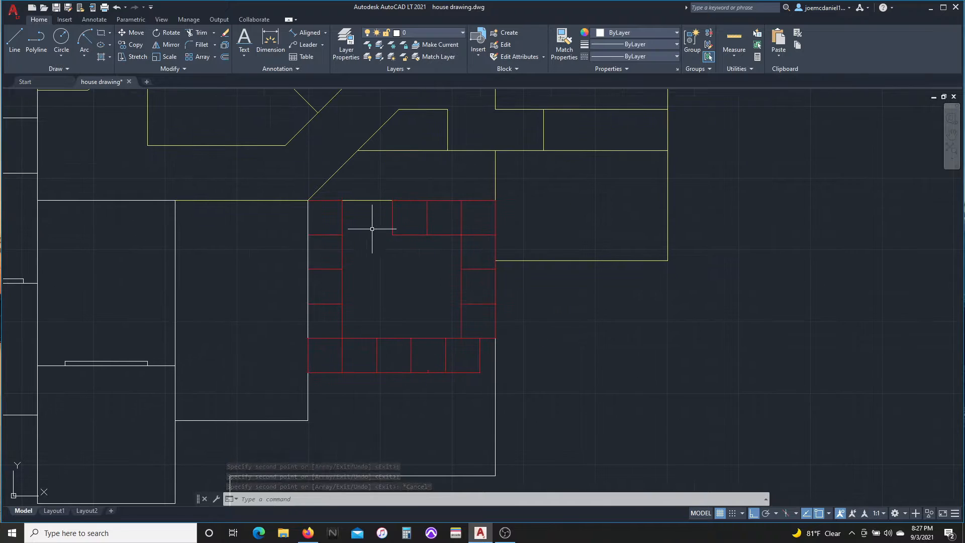
Move the bottom row's last square against the right wall and the fourth square right to adjoin it.
scroll(442, 324, up, 2)
click(503, 374)
click(528, 347)
click(448, 374)
text(m)
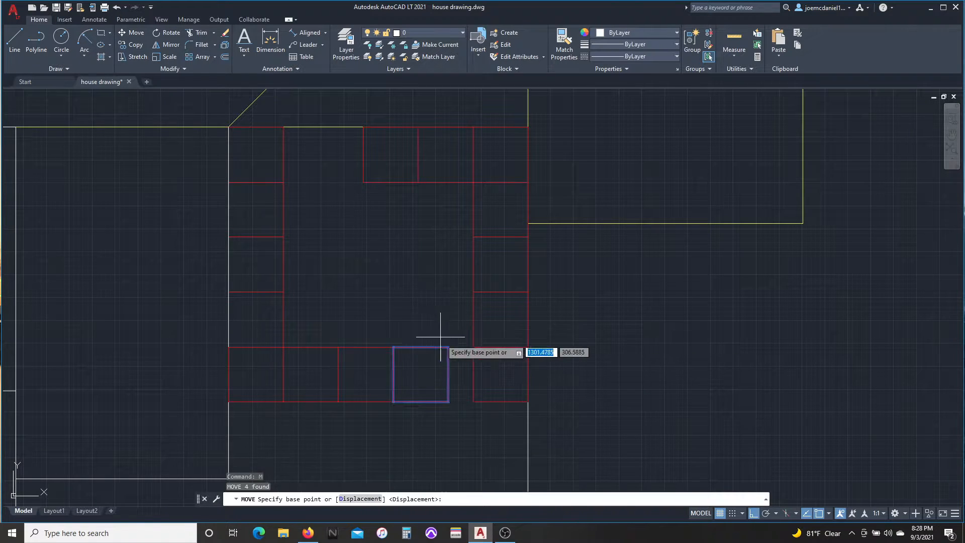
click(448, 346)
click(473, 346)
Delete the middle square of the bottom row and bridge the gap with two horizontal lines along its upper and lower edges.
click(400, 351)
click(378, 350)
key(Delete)
text(l)
click(418, 347)
key(space)
key(space)
click(339, 401)
click(418, 402)
Match the two bridging lines' properties to the neighbouring red square.
text(ma)
click(418, 392)
click(393, 420)
click(378, 320)
key(space)
key(Escape)
Draw a wall line along the lower edge of the bottom red row, from the vertical wall to the right wall.
scroll(371, 325, up, 1)
middle_drag(361, 270, 407, 308)
scroll(329, 267, down, 2)
key(space)
scroll(337, 258, up, 1)
click(339, 282)
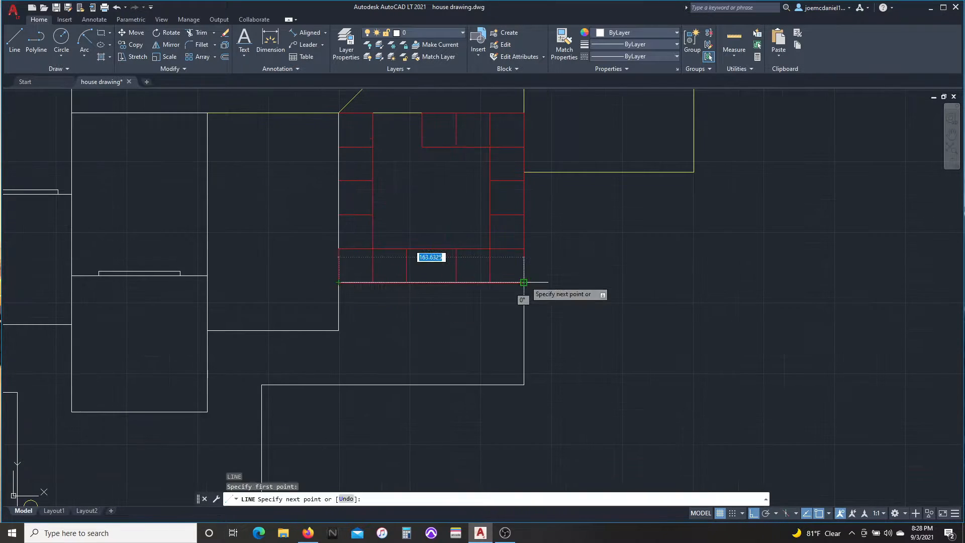
click(523, 282)
key(Escape)
middle_drag(475, 303, 577, 354)
scroll(431, 365, down, 1)
mouse_move(431, 364)
middle_down()
mouse_move(405, 260)
mouse_move(440, 351)
middle_up()
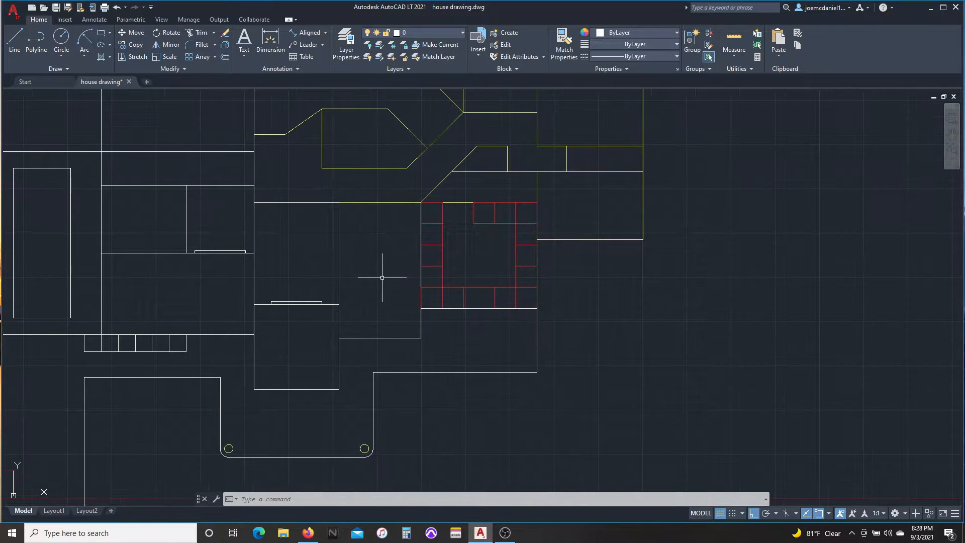
Draw a rectangle 48 units wide and 72 units high inside the room left of the red squares.
scroll(351, 279, up, 2)
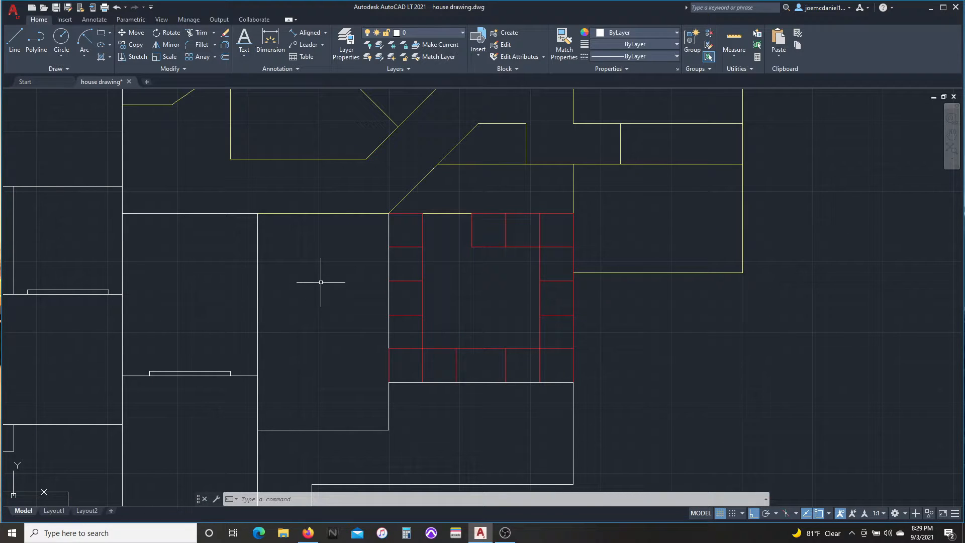
click(15, 40)
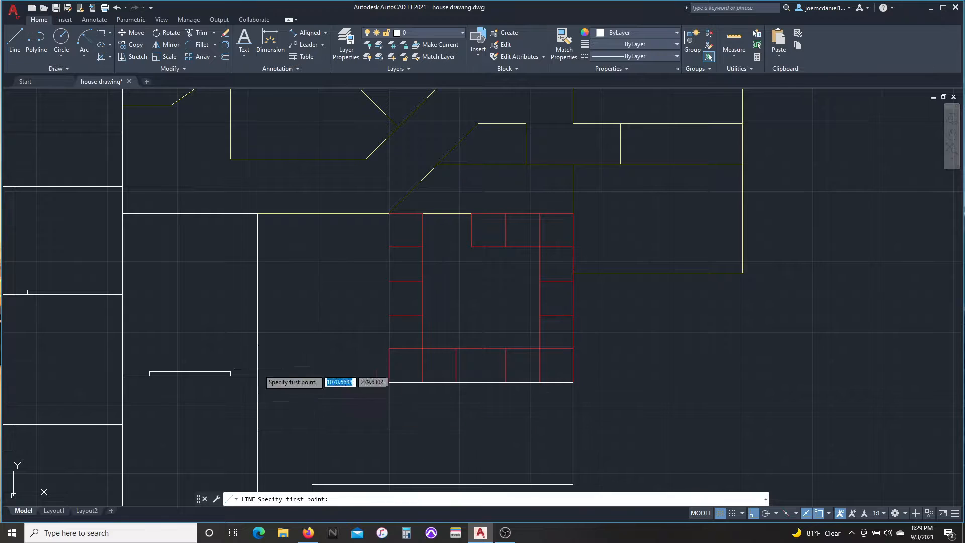
click(296, 384)
text(48)
key(Return)
text(72)
key(Return)
text(48 72)
key(Return)
key(Return)
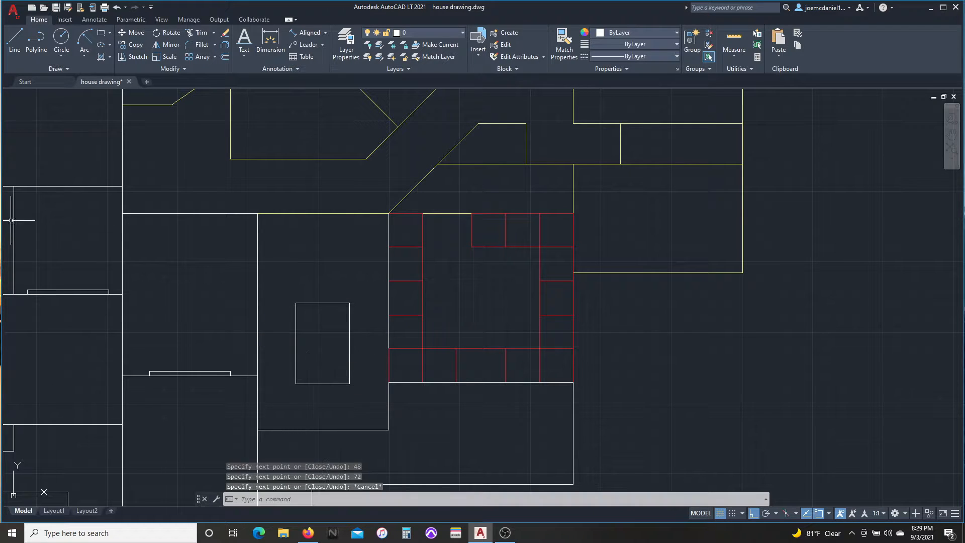
key(Return)
scroll(297, 412, up, 4)
scroll(373, 348, up, 4)
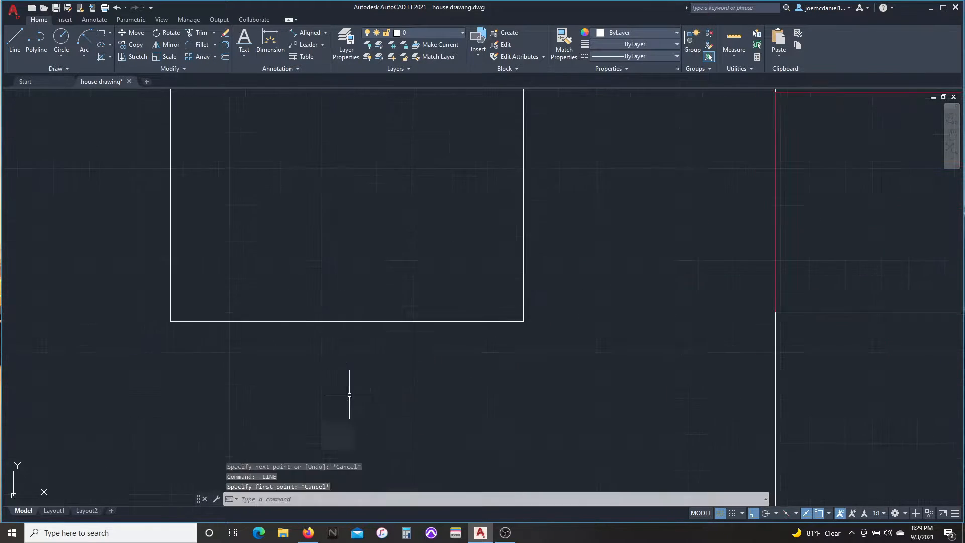
Draw a 24 by 24 unit square with lines below the table rectangle to serve as a chair.
key(Return)
click(347, 362)
text(24)
key(Return)
scroll(341, 456, down, 2)
middle_drag(341, 455, 373, 317)
text(24)
key(Return)
key(Escape)
click(376, 290)
click(376, 355)
key(Escape)
scroll(305, 466, down, 1)
Align the chair square with the middle of the table's lower edge, using a short vertical reference line.
click(401, 406)
click(340, 347)
scroll(386, 365, up, 1)
key(m)
key(Return)
click(363, 347)
key(l)
key(Return)
click(328, 330)
click(328, 401)
key(Escape)
drag(278, 362, 373, 464)
key(m)
key(Return)
click(328, 381)
click(328, 330)
Move the chair square 12 units so that it straddles the table's lower edge.
drag(284, 322, 380, 422)
key(m)
key(Return)
click(446, 411)
text(12)
key(Return)
scroll(374, 329, down, 1)
scroll(355, 275, up, 2)
text(l)
key(Return)
key(Escape)
Mirror the lower chair square about the table's horizontal centre line onto its upper edge, keeping the original.
scroll(313, 357, down, 2)
drag(297, 343, 350, 406)
key(m)
key(i)
key(Return)
click(365, 315)
click(372, 327)
key(Return)
Draw a horizontal centre line through the middle of the table, extending past both of its long sides.
key(l)
key(Return)
click(238, 315)
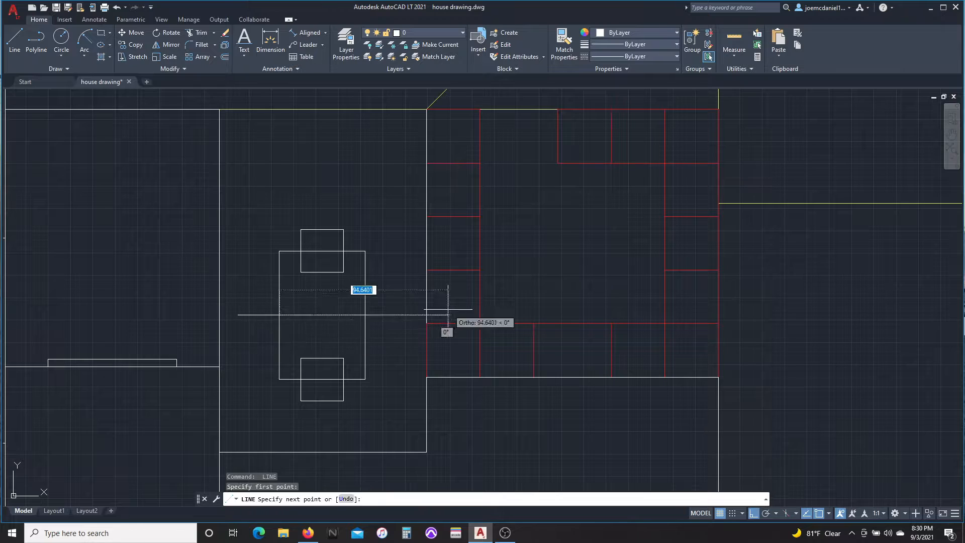
click(403, 315)
key(Escape)
key(Escape)
key(g)
key(r)
key(Return)
key(Escape)
click(288, 217)
click(347, 279)
key(Escape)
Copy the upper chair square to the outside of the table's left edge.
click(286, 212)
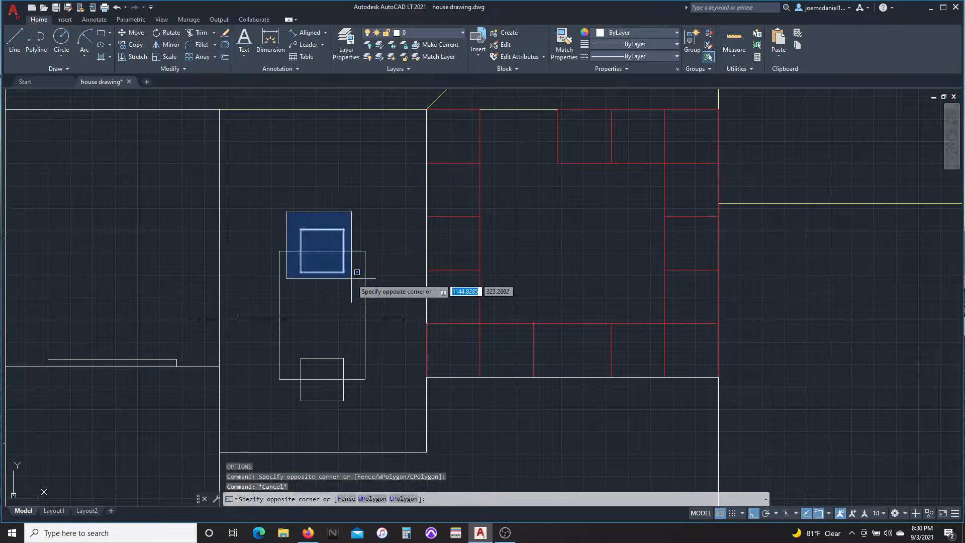
click(351, 279)
text(gr)
click(387, 310)
key(m)
key(Return)
click(323, 251)
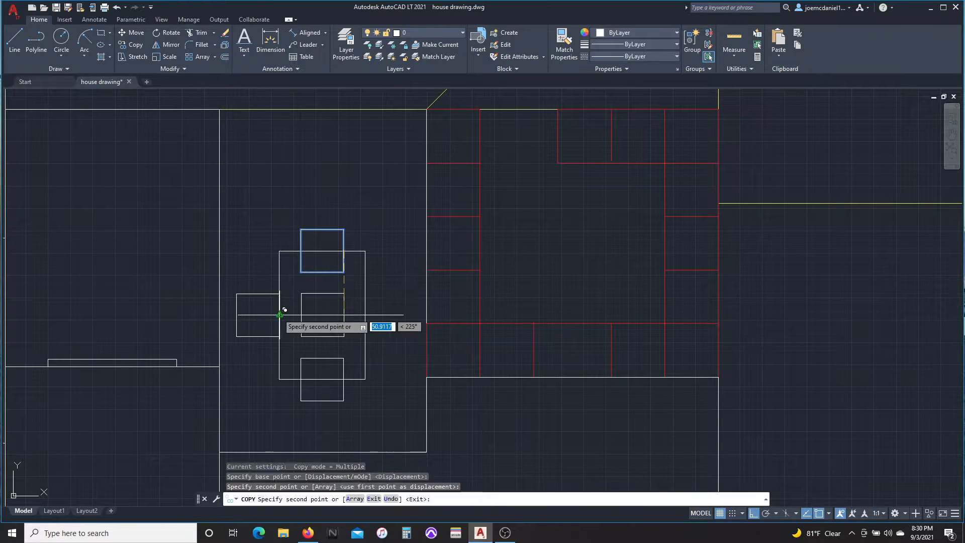
text(24)
key(Return)
Move the left chair square 6 units down, away from the table's horizontal centre line.
click(255, 336)
key(m)
key(Return)
click(264, 436)
key(6)
key(Return)
Try copying the left chair square by 24 units and undo the copy.
click(253, 369)
key(c)
key(o)
key(Return)
click(279, 347)
text(24)
key(Return)
key(Return)
key(ctrl+z)
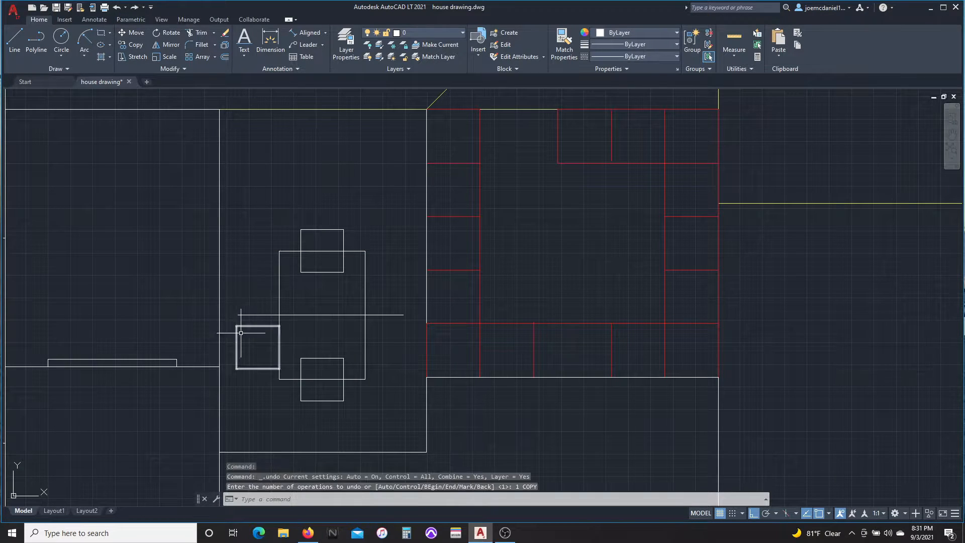
scroll(269, 332, up, 2)
key(c)
key(o)
key(Return)
key(Escape)
Mirror the left chair square about the horizontal centre line to add a second chair above it, keeping the original.
click(294, 397)
key(m)
key(i)
key(Return)
click(303, 289)
click(351, 300)
key(Return)
key(Escape)
key(Escape)
key(Delete)
Move both left chair squares 12 units right so that they straddle the table's left edge.
scroll(218, 277, down, 2)
click(237, 324)
click(199, 167)
key(m)
key(Return)
click(267, 284)
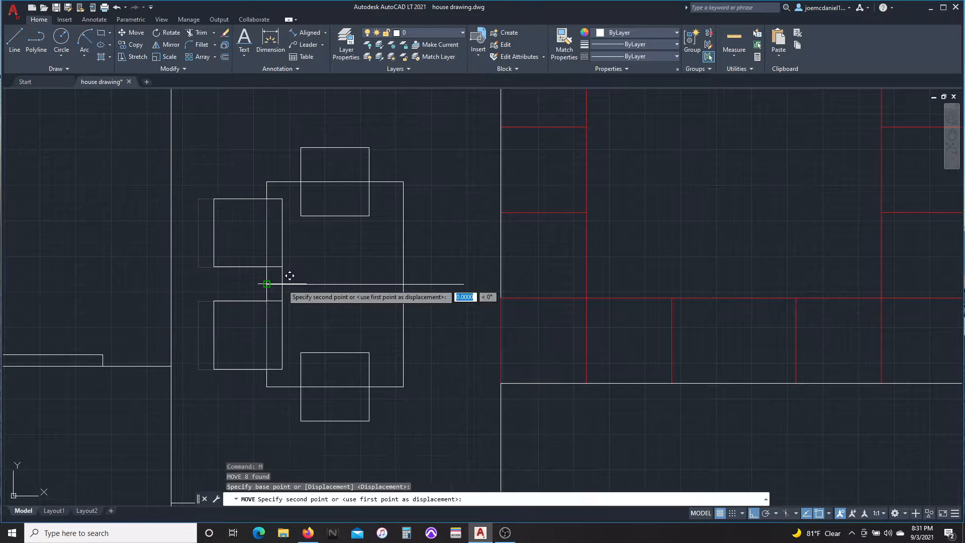
key(1)
key(2)
key(Return)
text(12)
key(Return)
key(Escape)
Trim the part of the horizontal centre line that extends past the table's right edge.
key(t)
key(r)
key(Return)
click(417, 284)
key(Escape)
Try to mirror the left chair squares and undo the attempt.
click(259, 342)
click(215, 327)
click(301, 267)
key(m)
key(i)
key(Return)
key(Return)
click(117, 7)
Mirror the two left chair squares about the table's vertical centre line onto its right edge, keeping the originals.
click(305, 263)
click(282, 250)
key(m)
key(i)
key(Return)
click(335, 284)
click(335, 352)
key(Return)
Try trimming the chair lines inside the table and undo the trim.
text(tr)
key(Return)
drag(313, 342, 265, 330)
key(Escape)
click(116, 7)
Trim all chair edges and the centre line inside the table outline, and save the drawing.
text(tr)
key(Return)
mouse_move(396, 377)
mouse_down()
mouse_move(356, 330)
mouse_move(384, 280)
mouse_up()
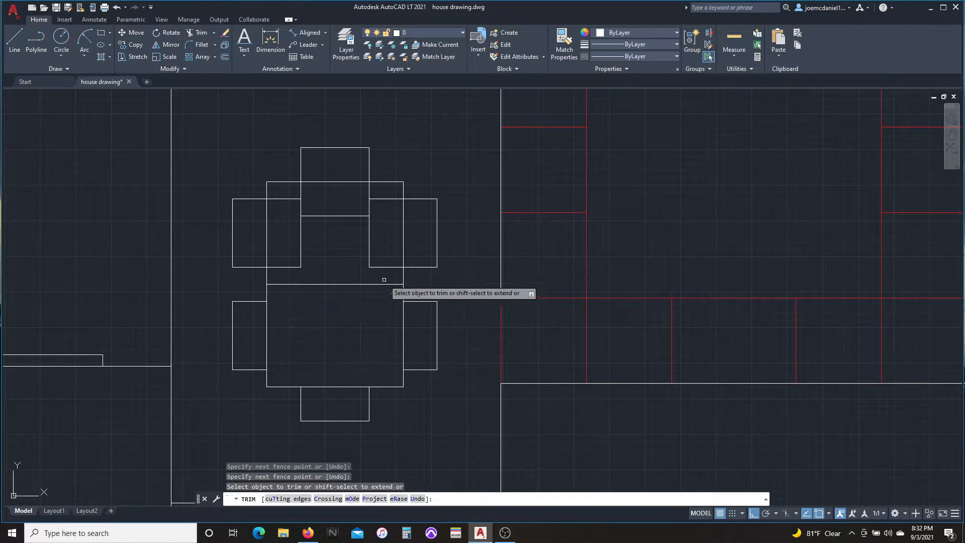
scroll(375, 211, down, 3)
middle_drag(402, 375, 234, 412)
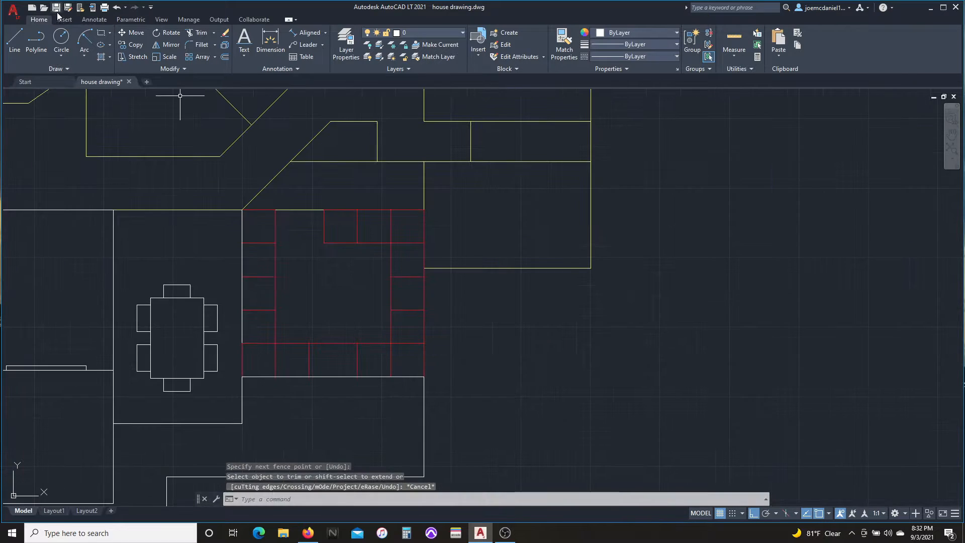
key(Escape)
key(ctrl+s)
Draw a vertical wall line along the left side of the red squares, from their upper corner to the lower one.
middle_drag(166, 406, 310, 397)
text(l)
scroll(356, 358, up, 2)
key(Escape)
key(space)
click(404, 103)
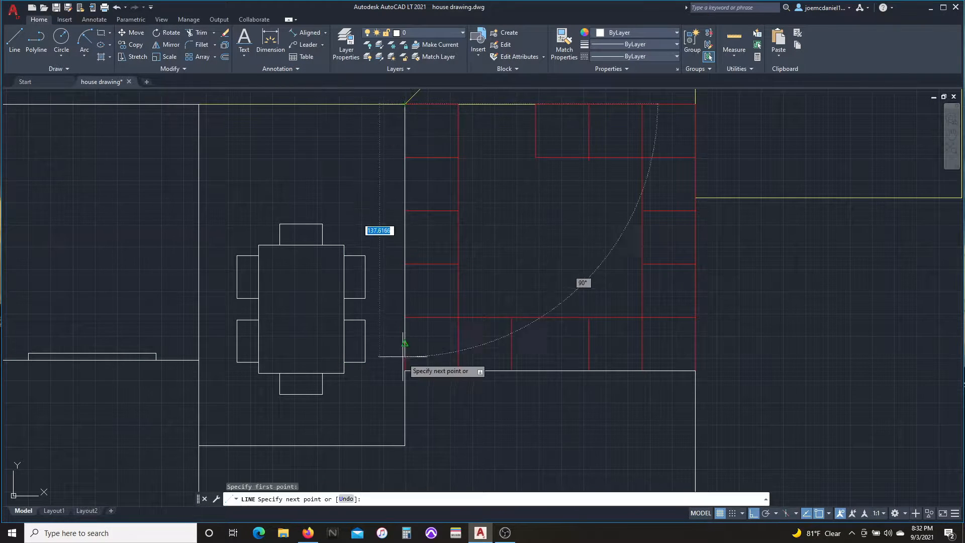
click(404, 370)
key(Escape)
Draw a horizontal line from the dining room wall through the middle of the third square in the left red column.
key(space)
click(367, 279)
click(432, 278)
key(Escape)
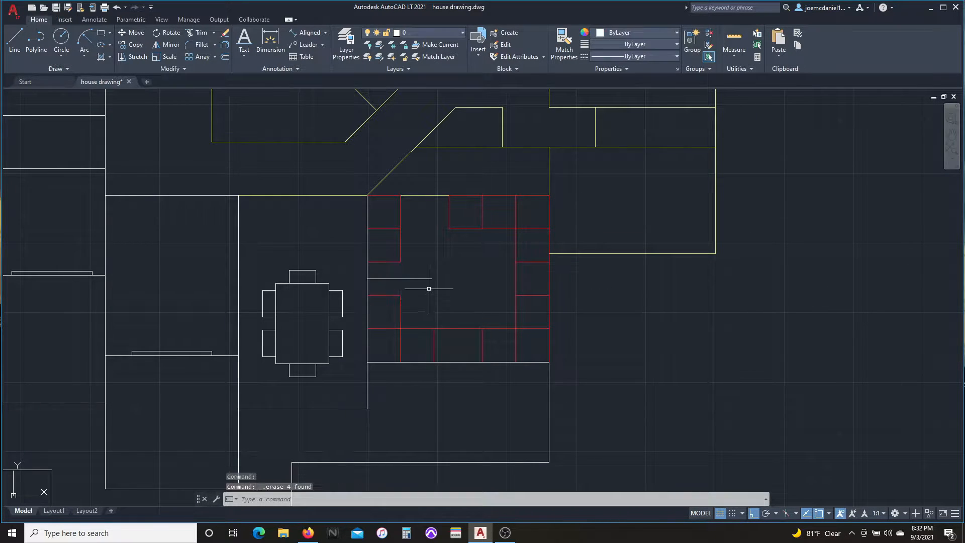
Erase the two middle red squares from the left column beside the dining room wall.
click(389, 289)
key(Delete)
middle_drag(444, 306, 395, 332)
scroll(323, 275, up, 2)
text(l)
key(Escape)
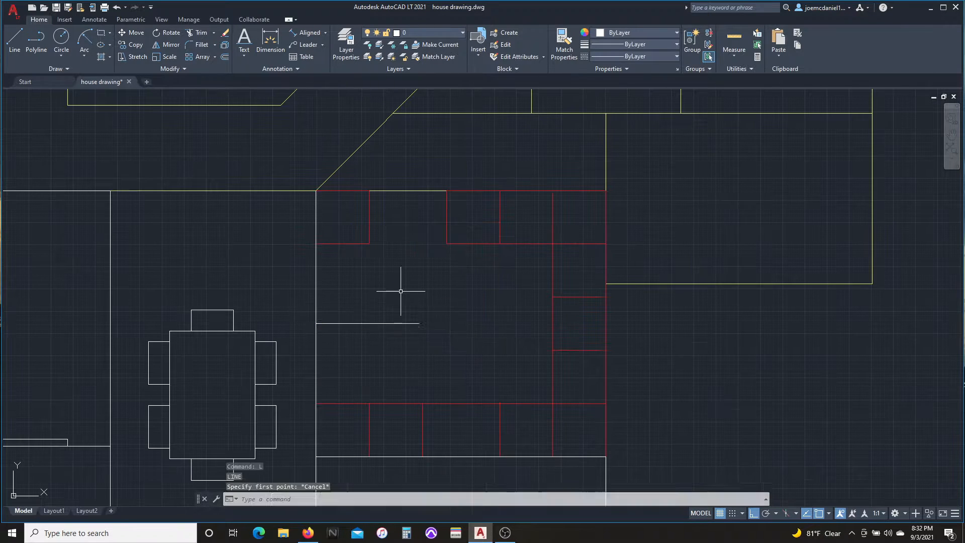
scroll(400, 289, down, 2)
scroll(489, 272, down, 2)
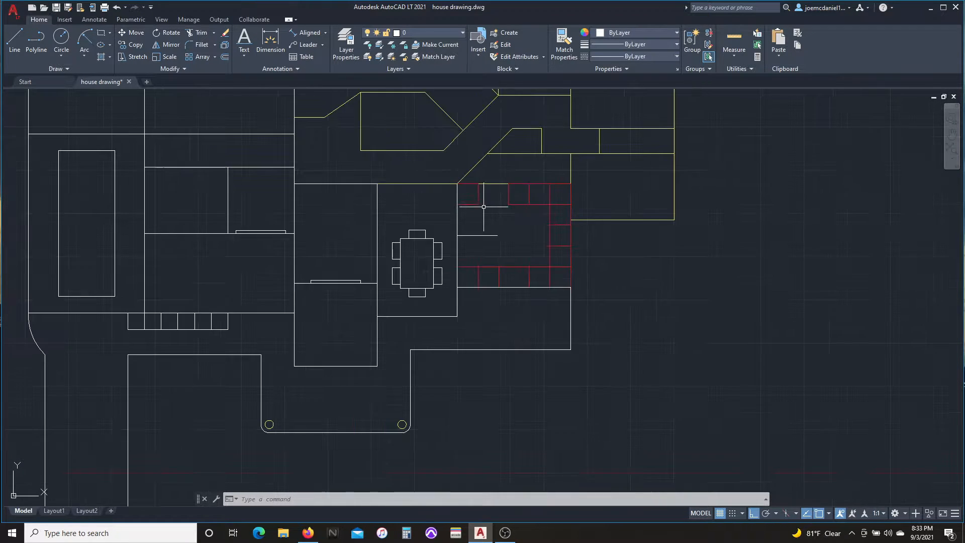
scroll(445, 266, up, 2)
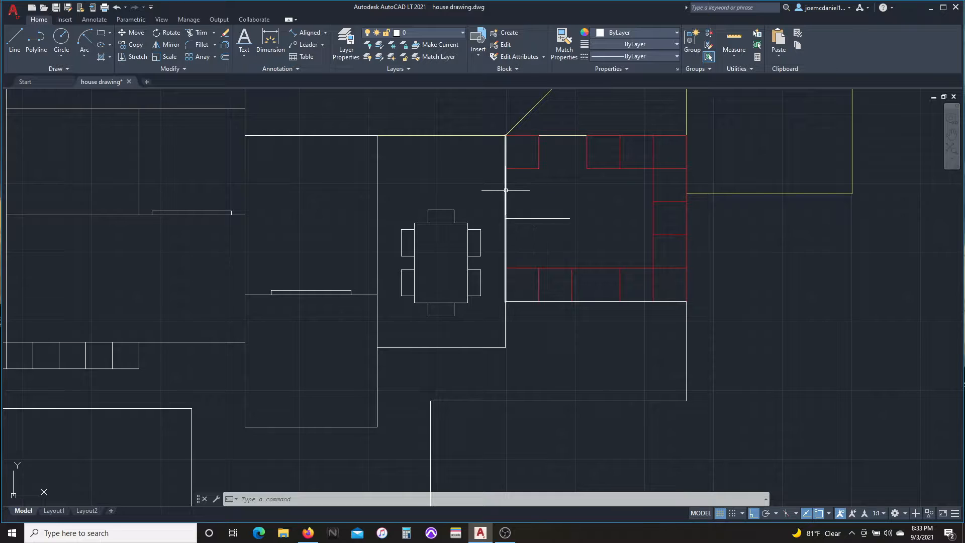
scroll(506, 189, up, 2)
Group the dining table and its six chairs into one object.
click(421, 398)
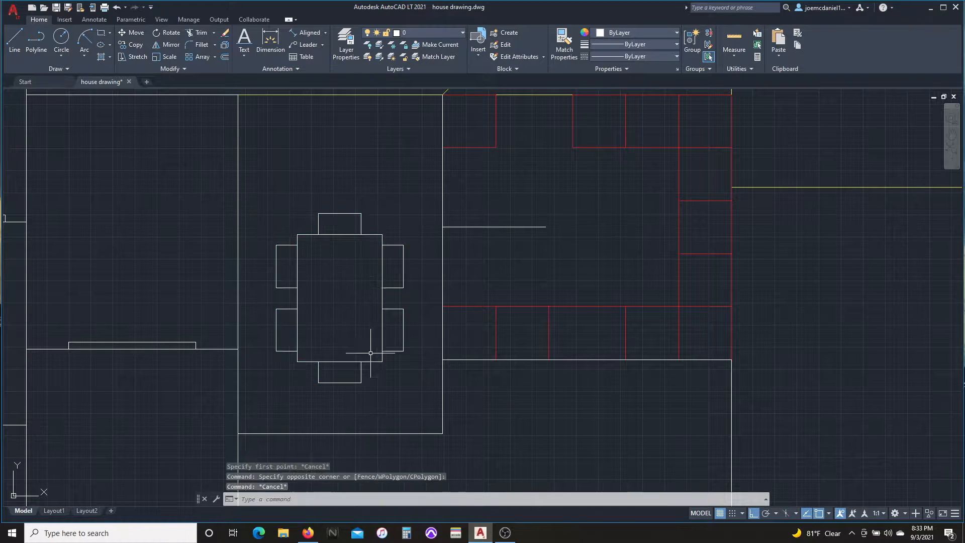
click(254, 155)
text(group)
key(Return)
click(433, 414)
key(Escape)
Move the grouped table and chairs straight up within the dining room.
click(322, 234)
text(m)
key(Return)
click(356, 331)
click(356, 263)
key(Escape)
Trim the wall between the upper left red square and the horizontal kitchen line, and erase that horizontal line.
text(tr)
drag(435, 180, 451, 180)
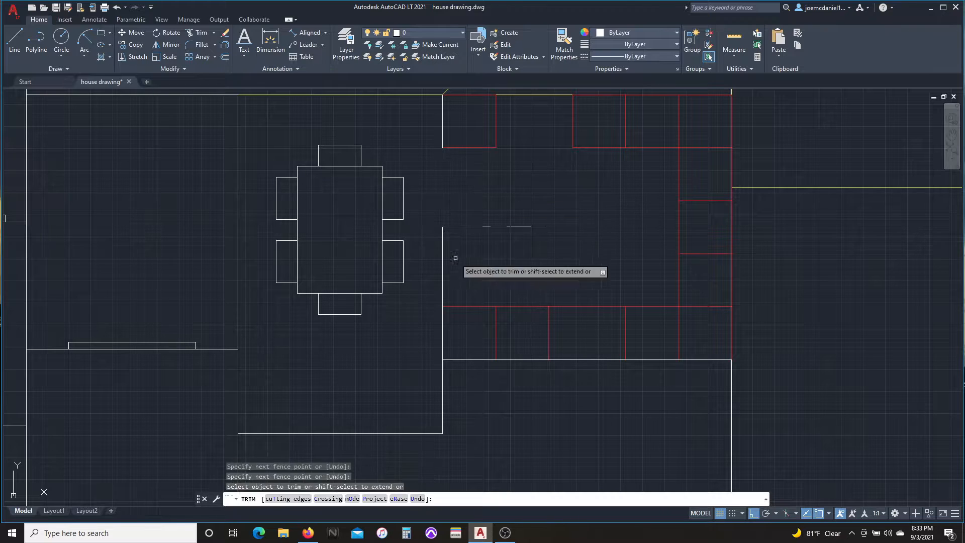
key(Escape)
click(493, 241)
click(469, 194)
key(Delete)
Draw a vertical wall line from the upper left red square's lower corner to the bottom row of squares.
text(l)
click(442, 147)
click(442, 306)
key(space)
Try a short horizontal line off the middle of the wall with a 48-long line from its end, and erase them.
key(space)
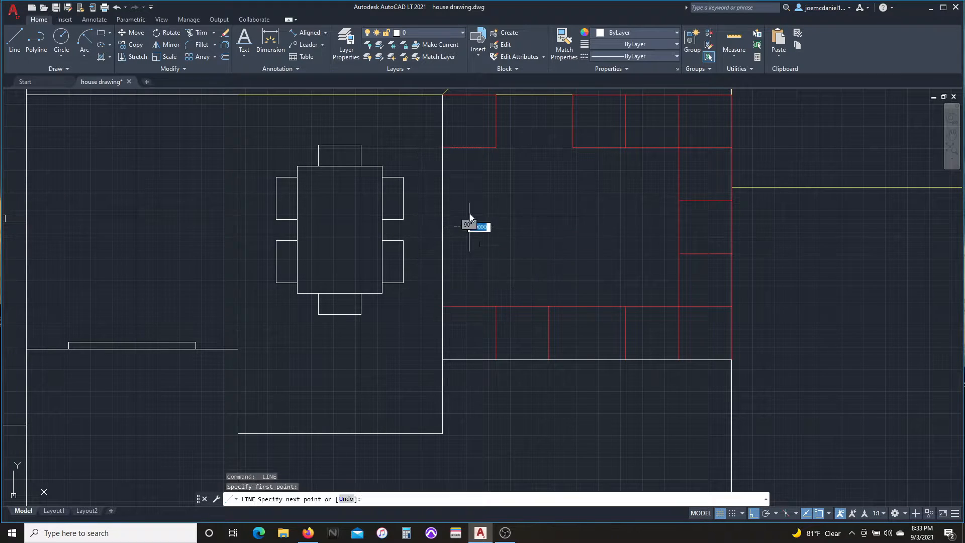
key(Escape)
key(space)
click(469, 227)
text(48)
key(Return)
key(Escape)
click(480, 264)
click(456, 210)
key(Delete)
Remove the wall section between the upper left red square and the bottom row of squares.
click(456, 210)
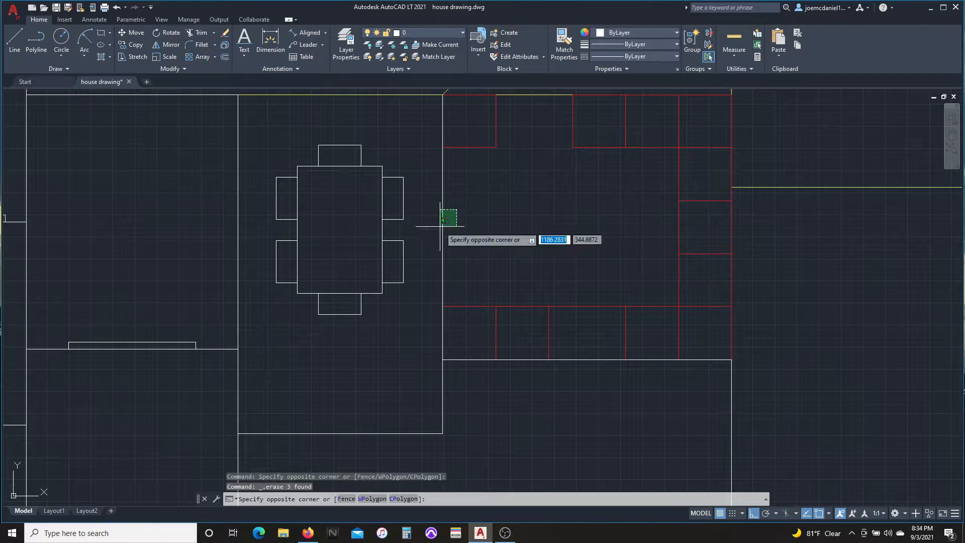
text(l)
key(Escape)
Rotate the grouped table and chairs 90 degrees so the table lies horizontally.
click(265, 140)
click(399, 317)
text(ro)
click(358, 251)
click(358, 263)
Move the rotated table set into the wall opening so its right chair's outer edge lines up with the wall.
click(276, 155)
click(490, 294)
text(m)
scroll(442, 248, up, 2)
click(423, 277)
click(331, 276)
click(383, 339)
text(m)
click(376, 234)
click(400, 223)
scroll(383, 299, down, 4)
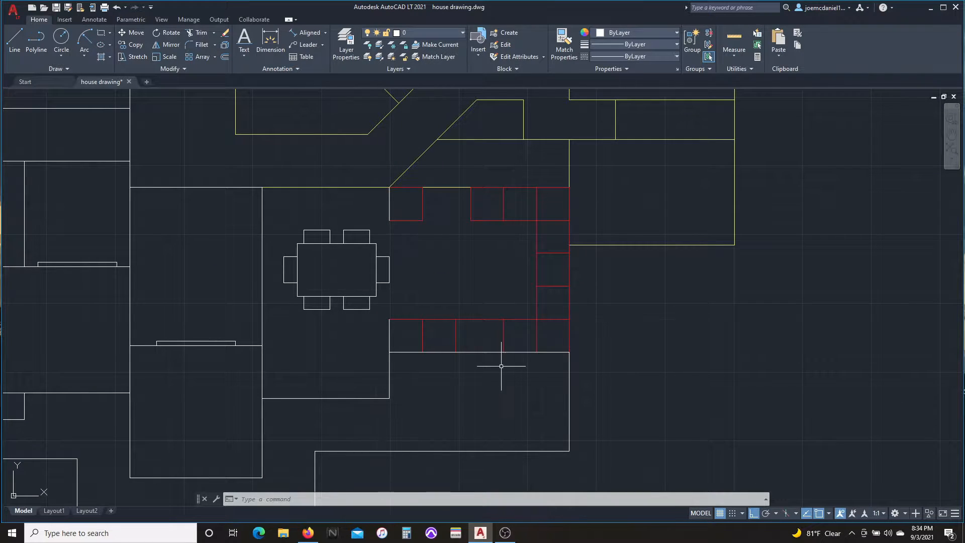
Paste a red square into the lower part of the dining room.
key(ctrl+v)
click(320, 380)
scroll(357, 386, up, 1)
Try moving the pasted red square to the corner where the kitchen's lower wall meets the dining room, and undo it.
click(357, 385)
click(252, 300)
text(m)
click(351, 377)
click(409, 332)
key(Escape)
middle_drag(276, 216, 273, 251)
click(116, 7)
click(116, 7)
key(Escape)
Move the pasted red square into the dining room's lower right corner.
click(382, 403)
click(276, 297)
text(m)
click(329, 358)
click(336, 338)
Copy the corner red square directly beside itself on its left along the bottom wall.
click(414, 416)
text(co)
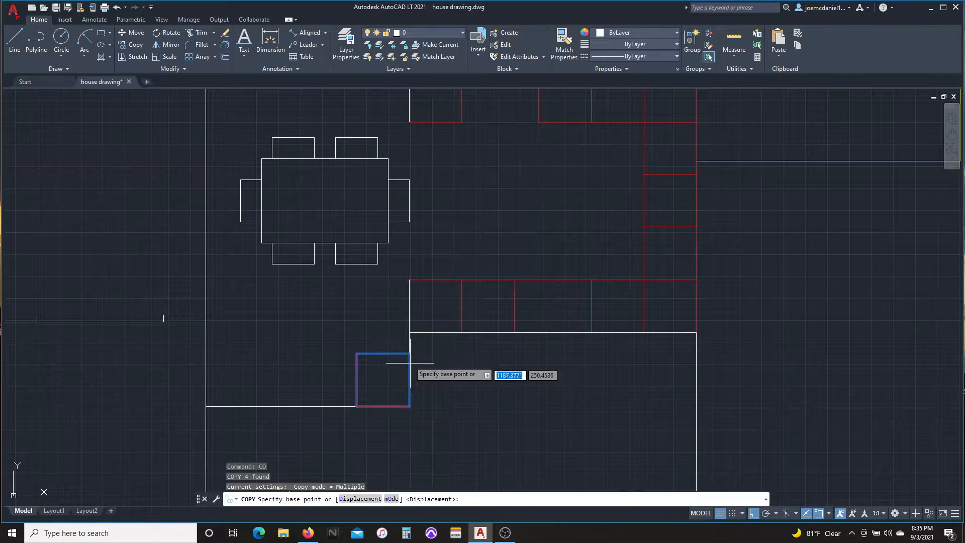
click(409, 353)
click(357, 354)
key(Escape)
click(299, 343)
click(370, 427)
key(space)
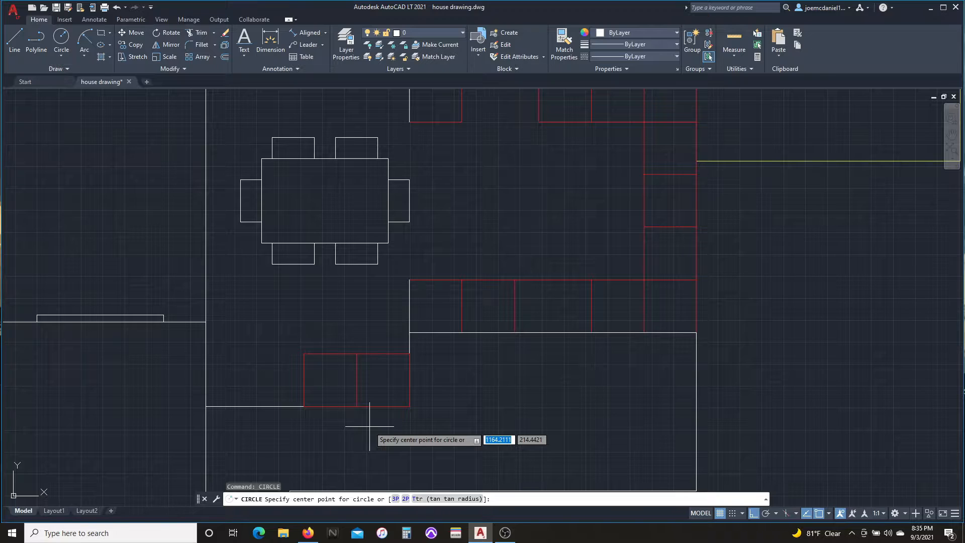
key(Escape)
Copy the second red square of the kitchen's bottom row and paste it in the room below.
click(478, 280)
key(ctrl+c)
key(Escape)
click(472, 278)
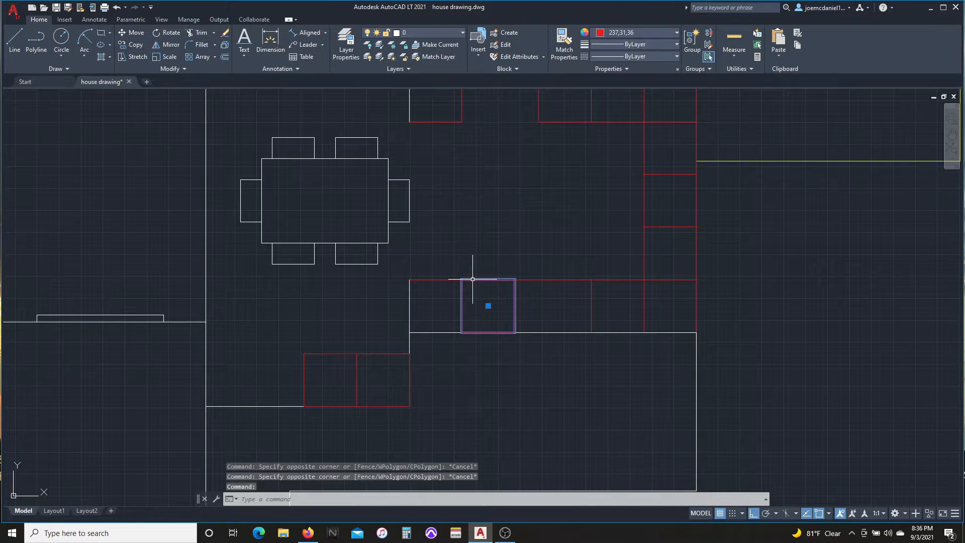
key(ctrl+v)
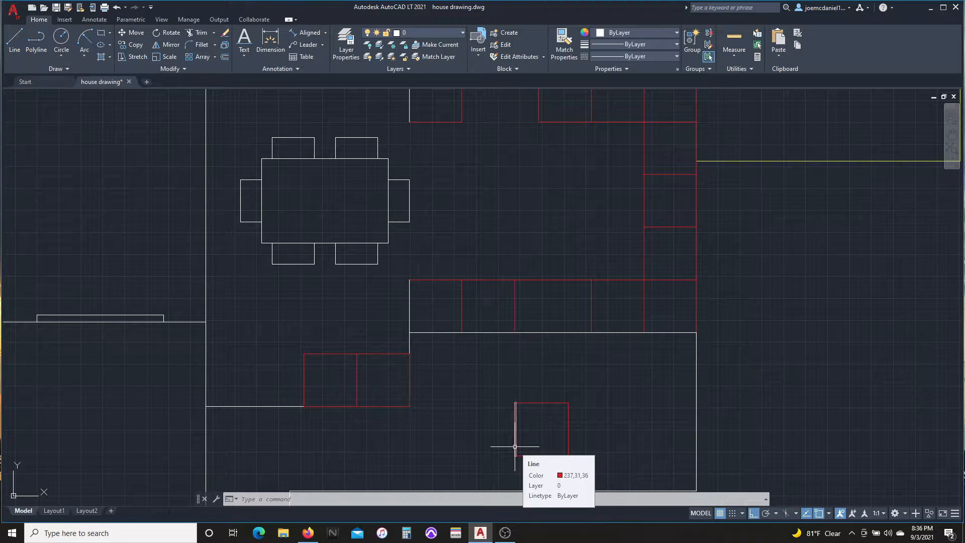
Move the pasted red square directly above the square in the dining room's lower right corner.
click(577, 465)
click(504, 385)
text(m)
click(568, 455)
click(410, 353)
key(Escape)
Move the upper square's top edge up to align with the top of the kitchen's bottom row.
click(388, 305)
click(381, 297)
text(m)
click(409, 300)
click(409, 280)
key(Escape)
Extend the upper square's left side to its raised top edge.
text(ex)
click(376, 304)
click(346, 319)
key(Escape)
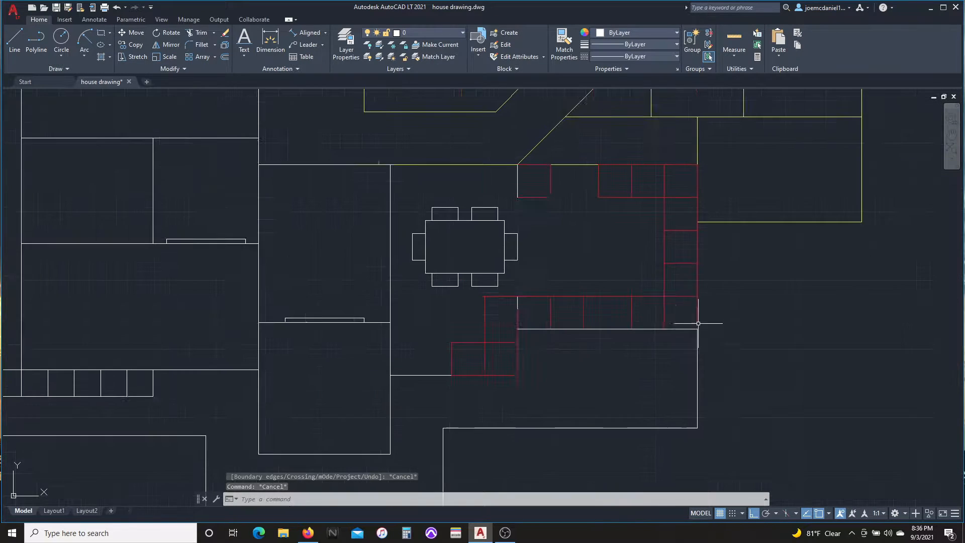
Draw a horizontal line 36 long leftward from the middle of the left chair's outer edge.
scroll(680, 299, up, 2)
middle_drag(339, 236, 253, 217)
text(l )
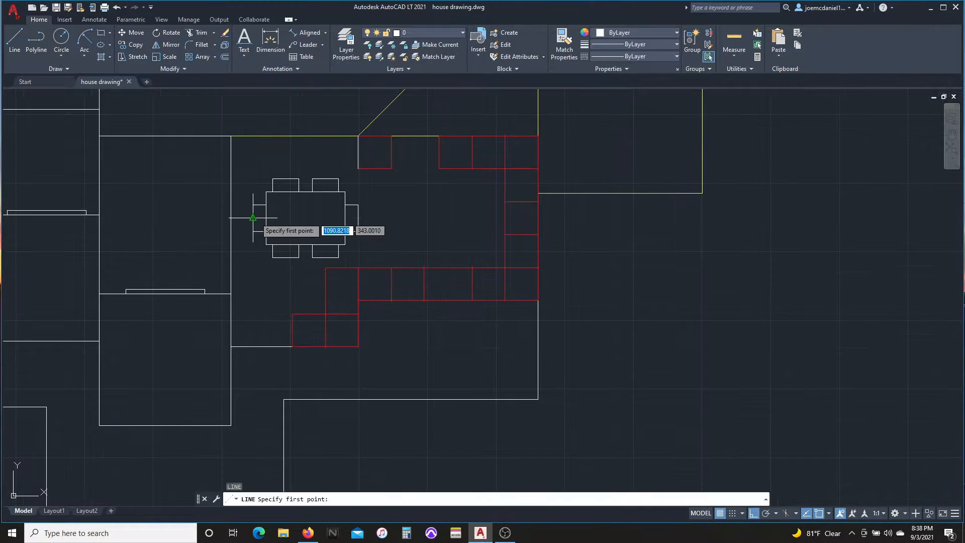
text(36)
key(Return)
key(Escape)
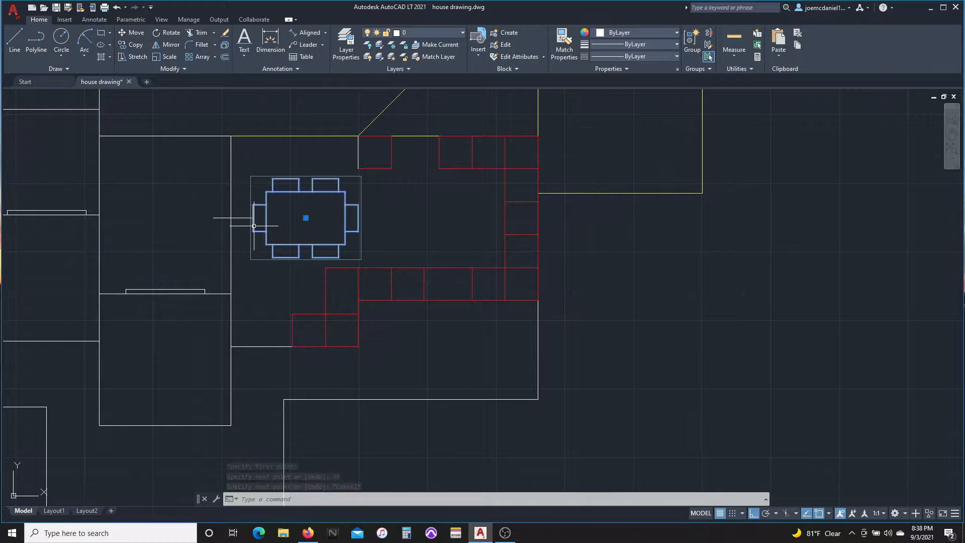
Move the table set right by the gap from the 36-long line's end to the left wall, and erase the line.
click(253, 226)
text(m)
scroll(226, 213, up, 2)
click(192, 223)
click(236, 222)
scroll(208, 254, down, 1)
drag(266, 250, 257, 232)
key(Delete)
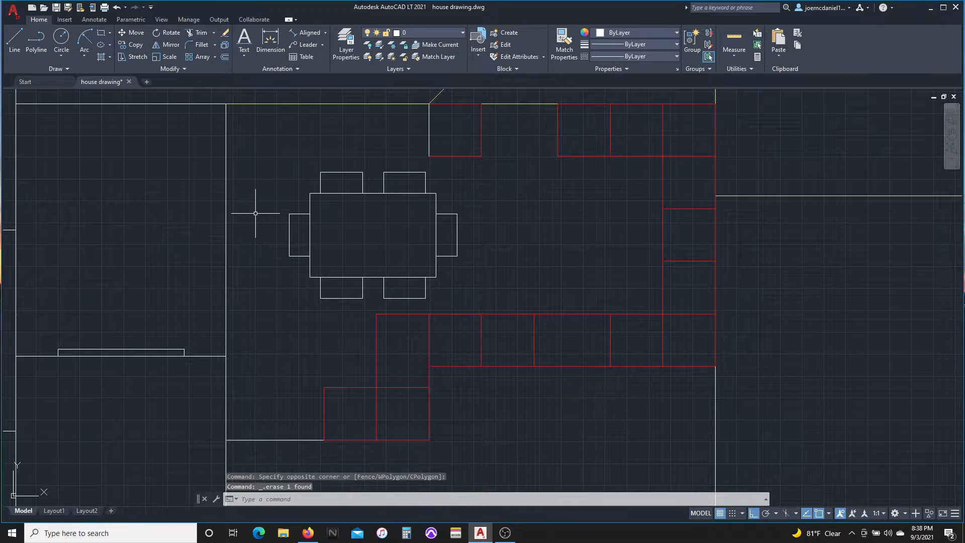
Move the bottom row of red squares, the dining room squares and the lowest right column square down 30.
click(457, 466)
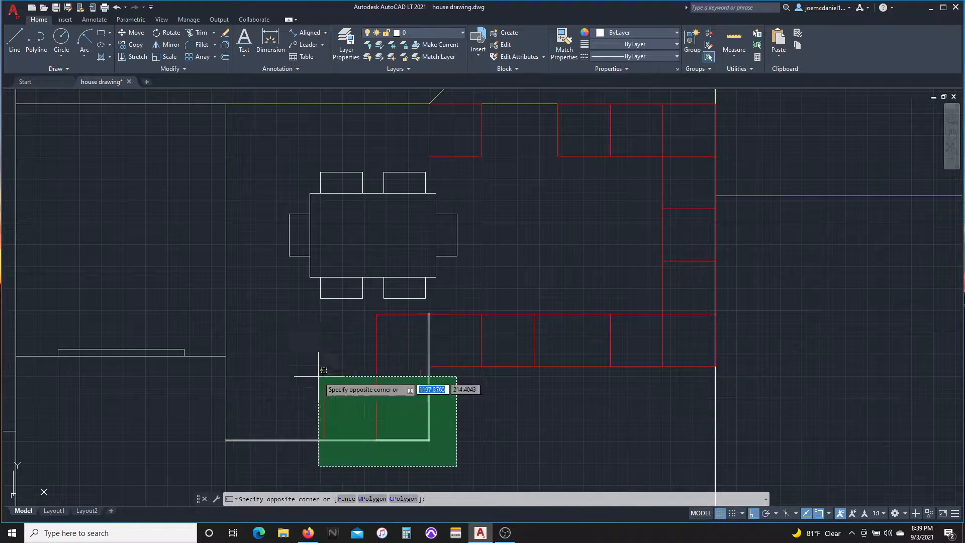
click(319, 357)
click(634, 371)
click(508, 346)
click(688, 366)
click(662, 302)
text(m)
click(602, 259)
text(30)
key(Return)
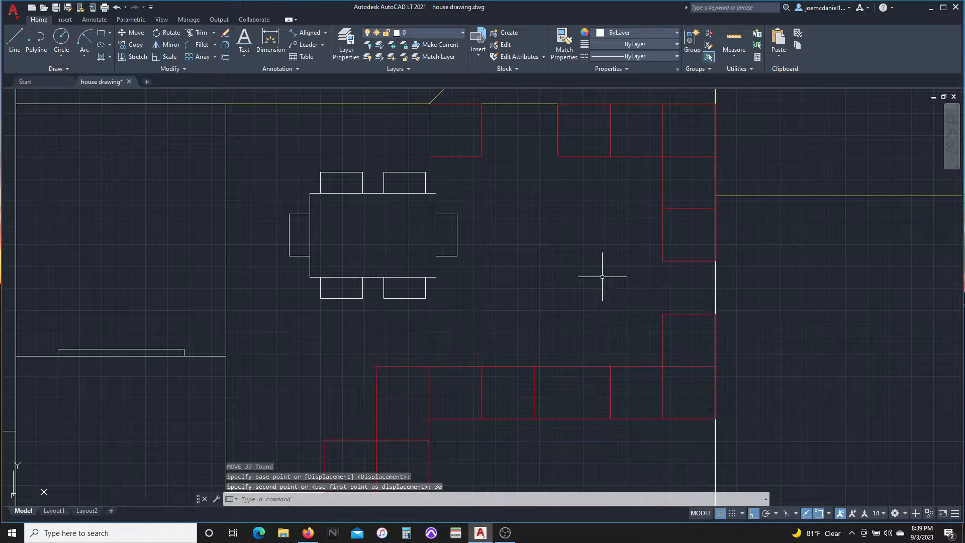
scroll(411, 140, down, 1)
text(l)
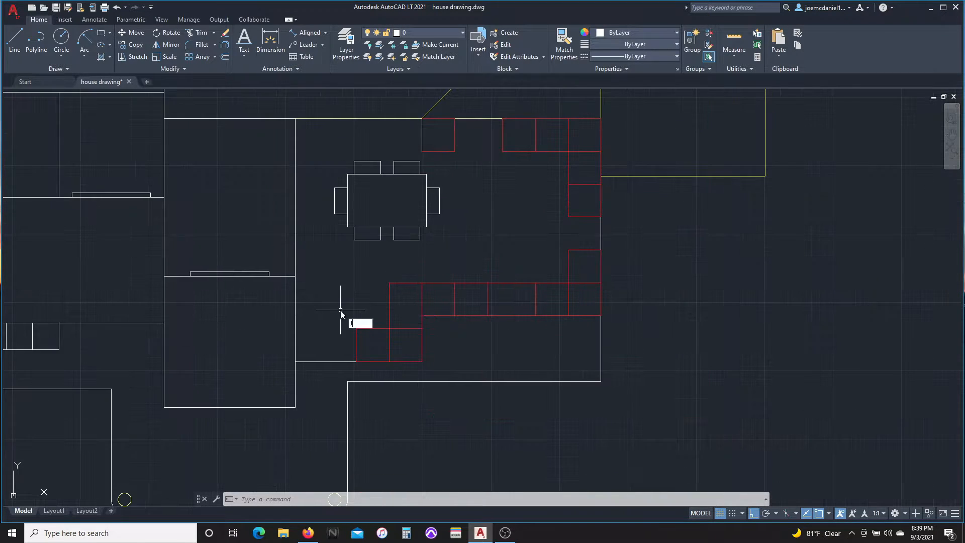
key(space)
scroll(307, 306, up, 2)
click(277, 227)
key(Escape)
scroll(277, 302, down, 2)
scroll(264, 201, up, 2)
text(l)
key(space)
key(Escape)
key(Escape)
Erase the outer wall lines below the kitchen's bottom row of red squares.
scroll(507, 200, down, 3)
click(536, 294)
click(519, 271)
key(Delete)
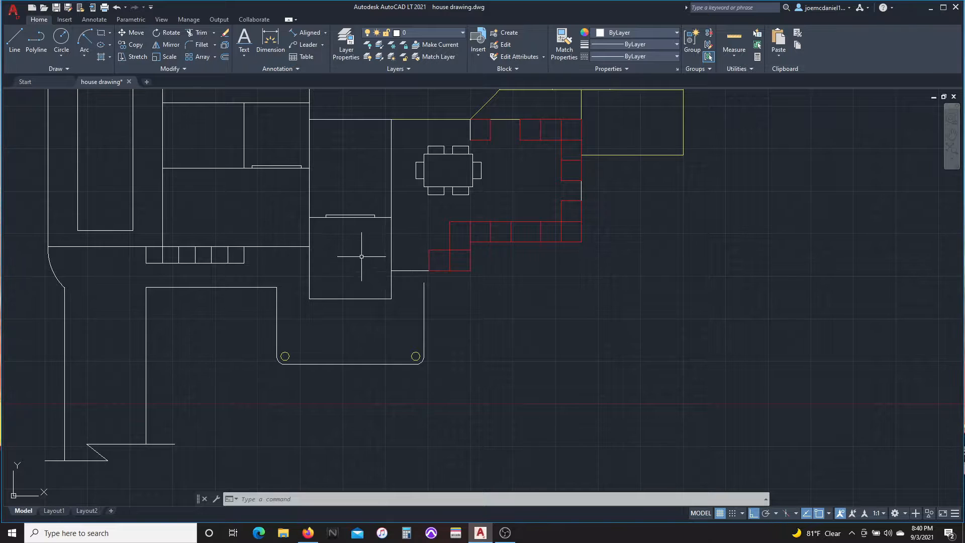
Draw a sliding door outline on the room's right wall, starting 24 below the horizontal dividing wall, 4 deep and 72 long.
scroll(361, 261, up, 4)
text(l)
key(space)
scroll(473, 236, up, 2)
click(476, 236)
text(24)
key(Return)
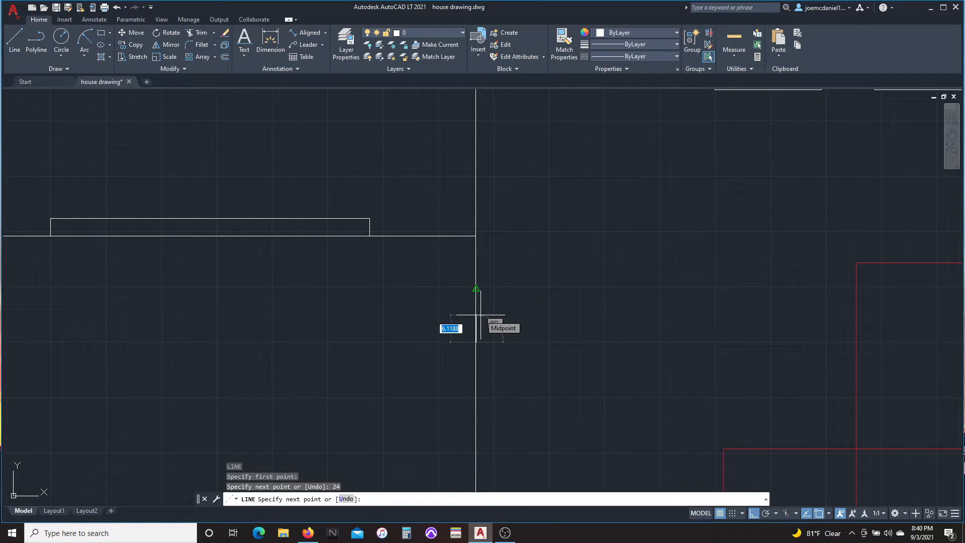
scroll(480, 315, down, 2)
key(Return)
text(72)
key(Return)
middle_drag(435, 456, 445, 309)
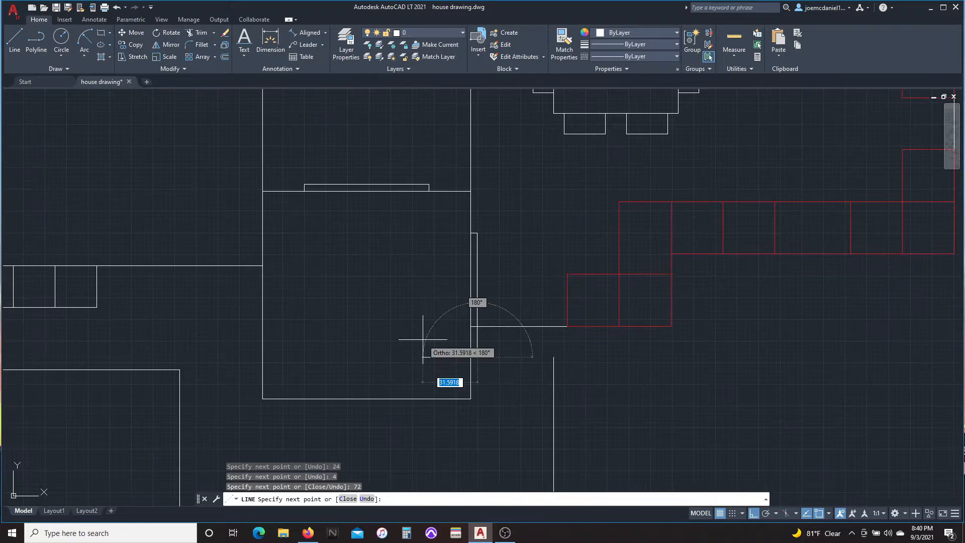
click(471, 356)
key(space)
Draw a line from the sliding door outline's lower end down to the room's bottom corner.
key(space)
scroll(473, 361, up, 2)
click(468, 349)
click(468, 455)
key(Return)
Erase the horizontal wall lines running below the dining room and its lowest red squares.
scroll(499, 340, down, 3)
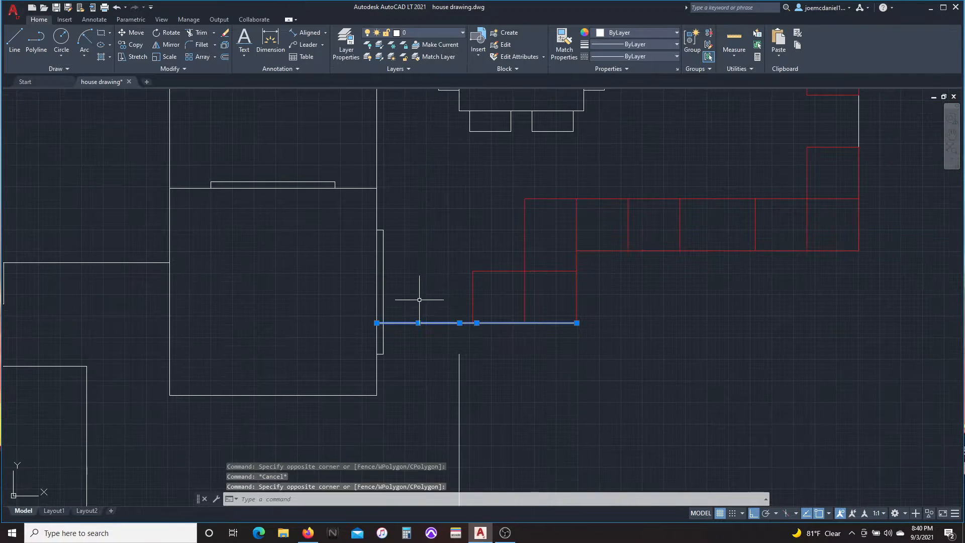
key(space)
key(Escape)
Move the room's horizontal dividing wall, its sliding doors and the right-wall sliding door up 24.
scroll(378, 397, down, 1)
click(340, 282)
click(296, 251)
text(m)
key(space)
click(394, 385)
text(24)
key(Return)
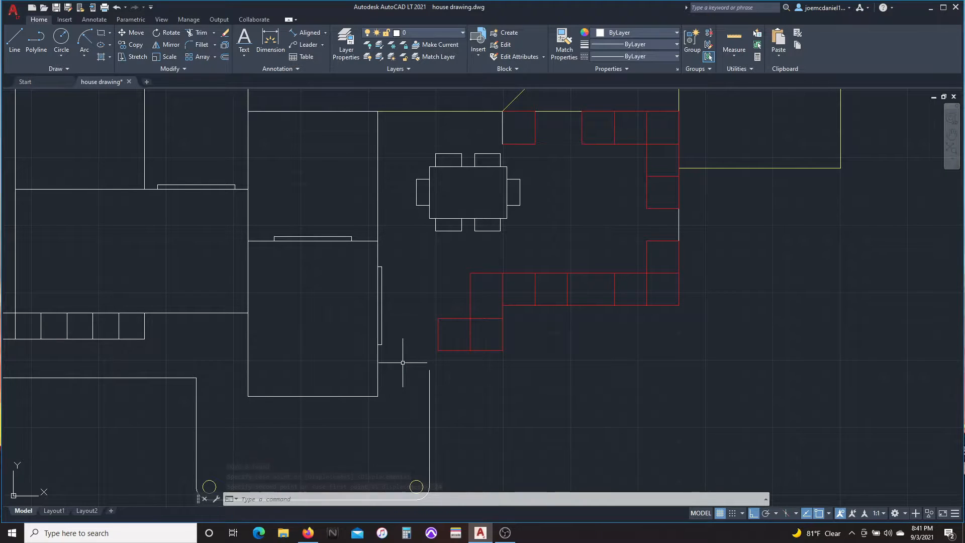
Draw a line 24 down from the right-wall sliding door's lower end, continuing right to align with the lowest red squares' right edge.
text(l)
key(Return)
click(379, 344)
text(24)
key(Return)
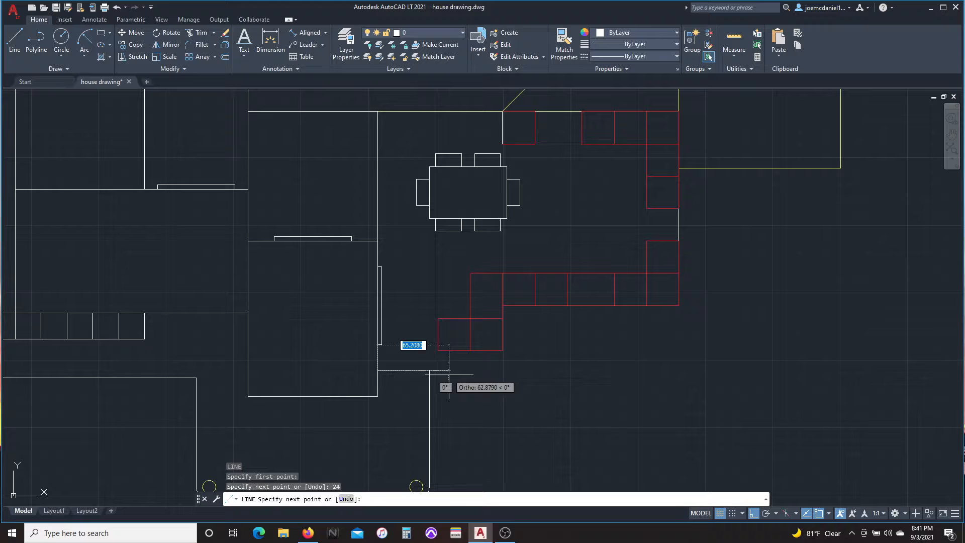
click(502, 370)
key(Escape)
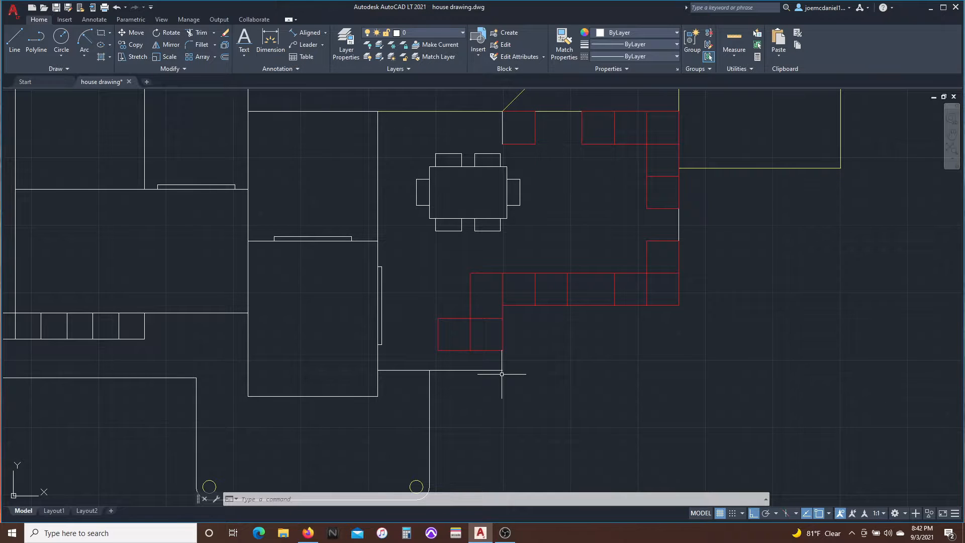
Draw outer wall lines joining the dining room's lower wall end to the underside of the kitchen's bottom row of red squares.
scroll(502, 374, down, 5)
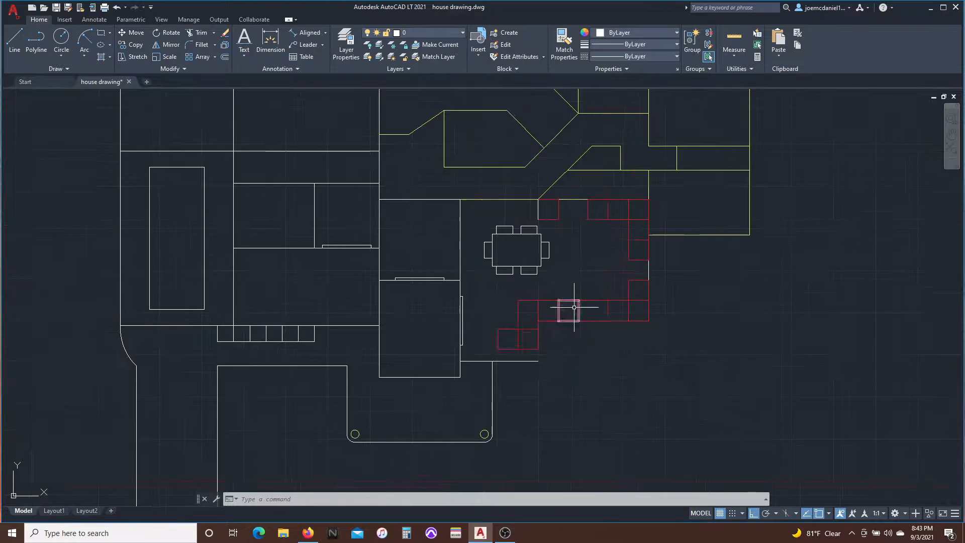
scroll(599, 432, up, 5)
key(Return)
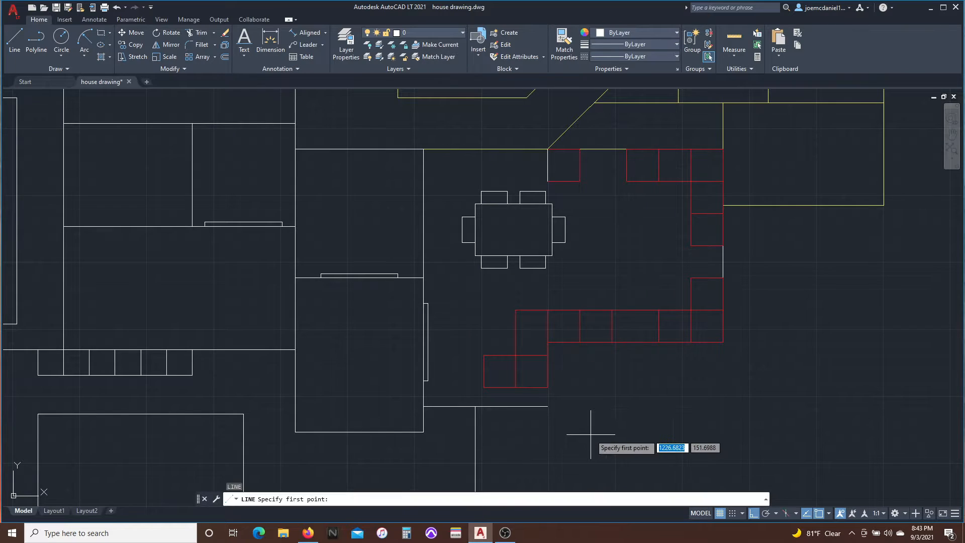
scroll(552, 401, up, 2)
click(548, 341)
click(825, 307)
key(Escape)
Move the lowest two red squares down onto the new lower wall and extend the broken red edge line to close the gap.
scroll(398, 348, down, 1)
click(423, 329)
click(497, 377)
key(m)
key(Return)
scroll(492, 367, up, 2)
click(486, 371)
text(ex)
key(Return)
drag(427, 275, 370, 267)
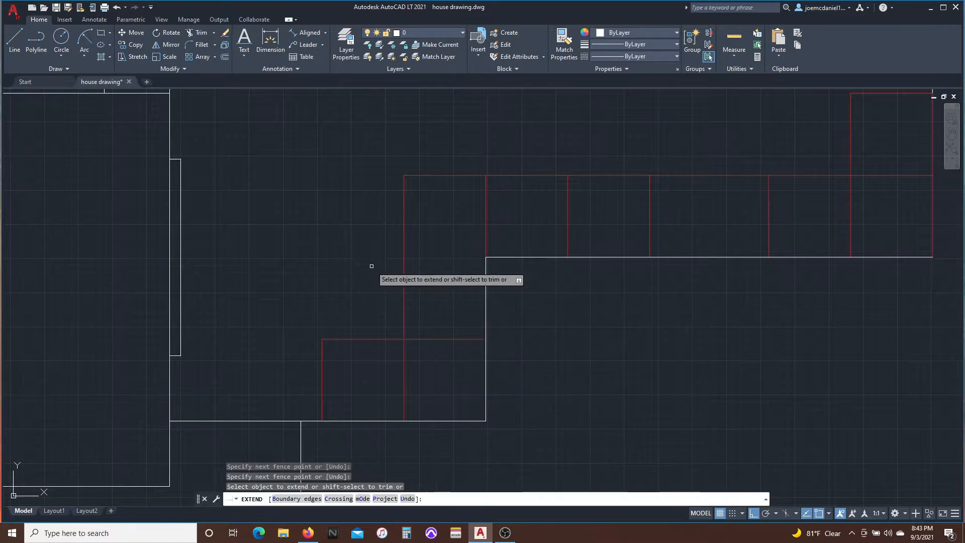
key(Escape)
scroll(476, 289, down, 5)
middle_drag(415, 283, 414, 327)
click(84, 41)
scroll(394, 382, up, 5)
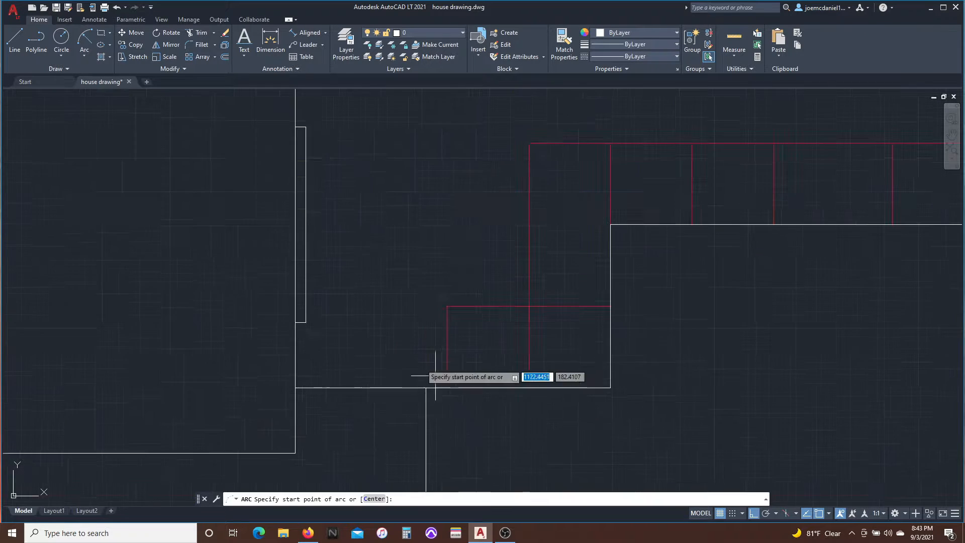
key(Escape)
key(Escape)
scroll(431, 356, down, 5)
Draw a line 48 down from the dining room's lower outer corner, continuing left to the porch's right edge.
key(l)
key(Return)
click(429, 369)
text(48)
key(Return)
click(500, 369)
key(Escape)
Trim off the part of the porch's right edge above the new horizontal line.
key(t)
key(r)
key(Return)
drag(442, 394, 417, 391)
key(Escape)
Fill the gap in the kitchen's right column of red squares with one more square.
middle_drag(390, 338, 446, 353)
scroll(318, 342, down, 5)
scroll(396, 293, up, 5)
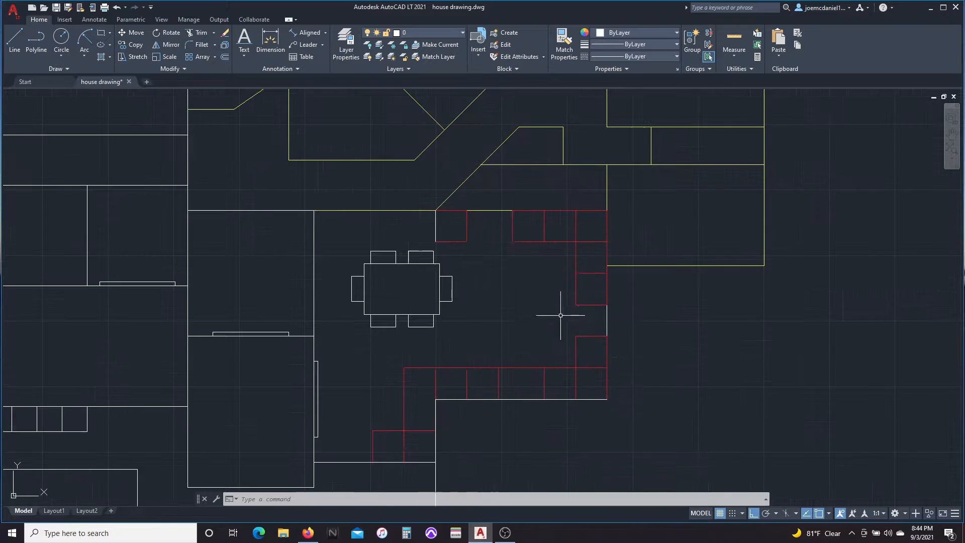
key(Return)
click(607, 273)
click(607, 304)
key(Escape)
Copy the lower edge of a bottom-row red square two squares left to close off the corner square.
middle_drag(417, 400, 532, 342)
scroll(532, 342, up, 1)
click(616, 321)
key(c)
key(o)
key(Return)
click(663, 289)
click(564, 289)
key(Escape)
Draw an arc on the outer side of the lowest left red square and stretch its lower end left along the wall.
scroll(639, 350, down, 2)
scroll(530, 407, up, 2)
middle_drag(530, 407, 463, 287)
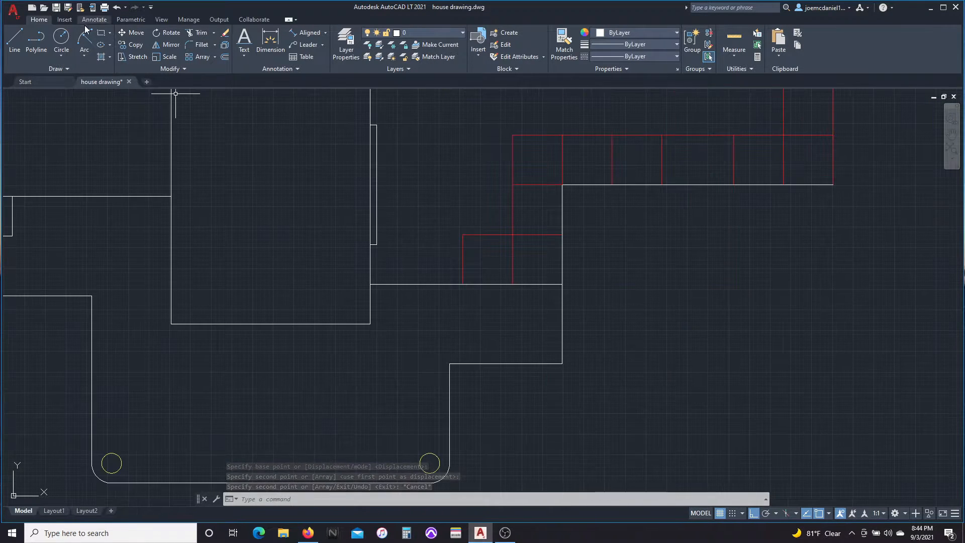
click(84, 37)
click(462, 234)
click(463, 284)
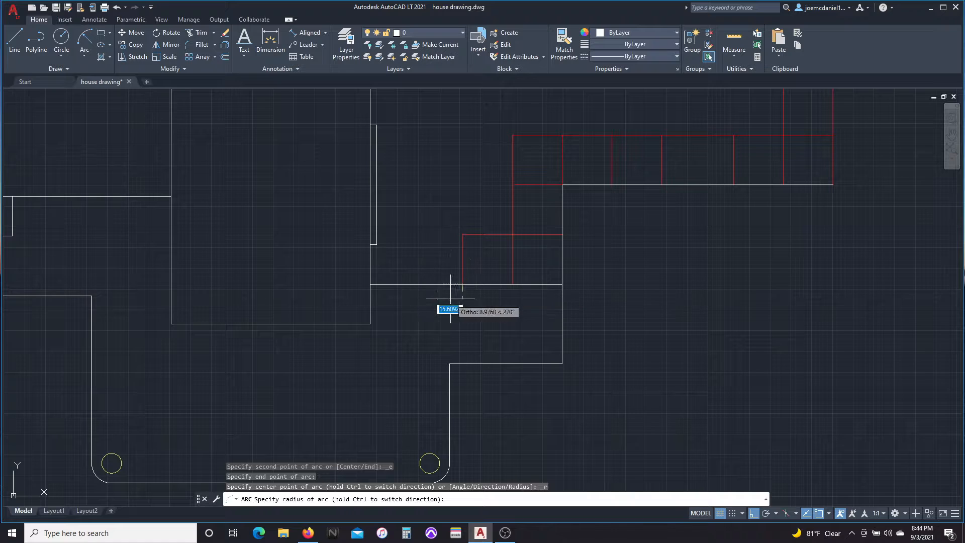
click(463, 259)
key(Escape)
click(445, 277)
scroll(442, 283, up, 2)
click(494, 285)
click(418, 283)
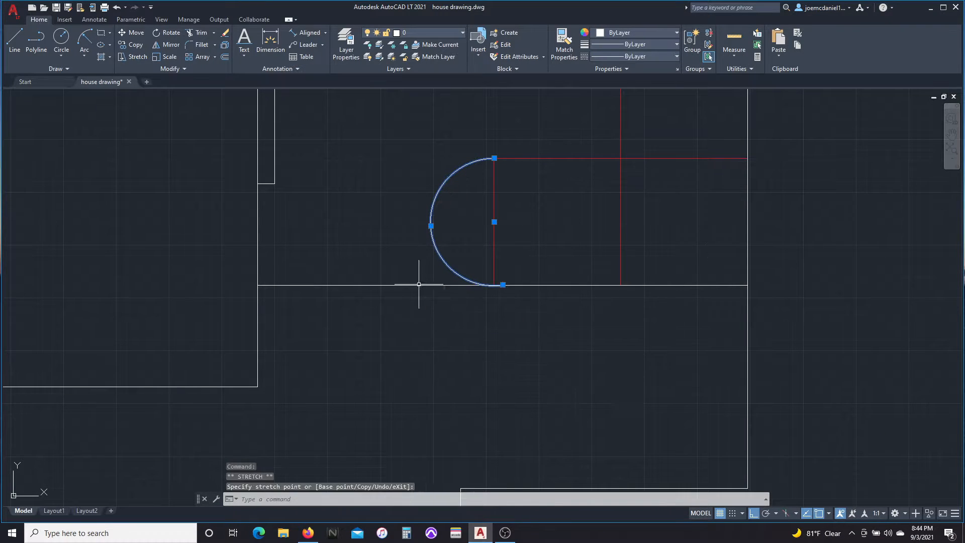
click(418, 283)
key(Escape)
Match the new arc's properties to the red square lines.
scroll(492, 329, down, 1)
text(ma)
click(475, 318)
click(447, 302)
key(Escape)
middle_drag(528, 193, 477, 284)
click(84, 40)
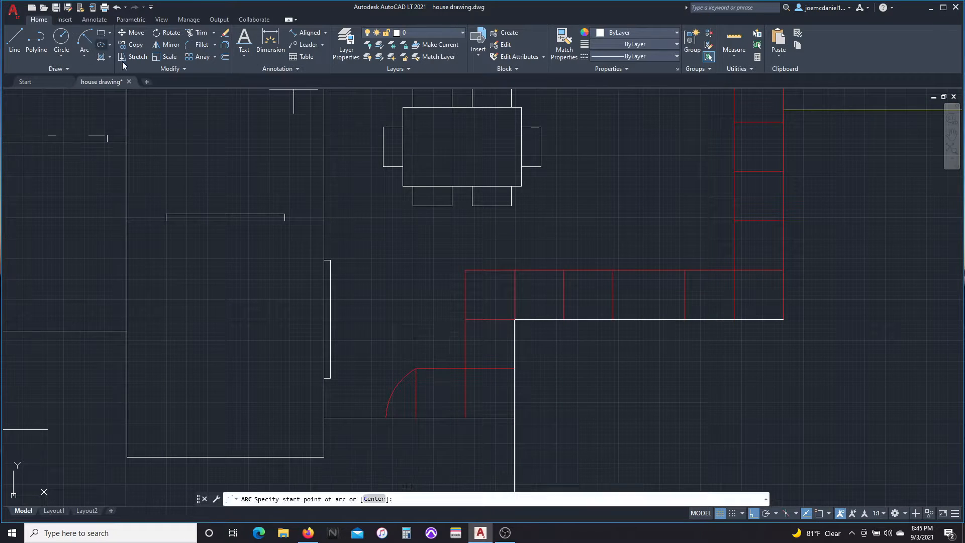
click(464, 319)
click(515, 271)
key(Escape)
scroll(431, 274, up, 4)
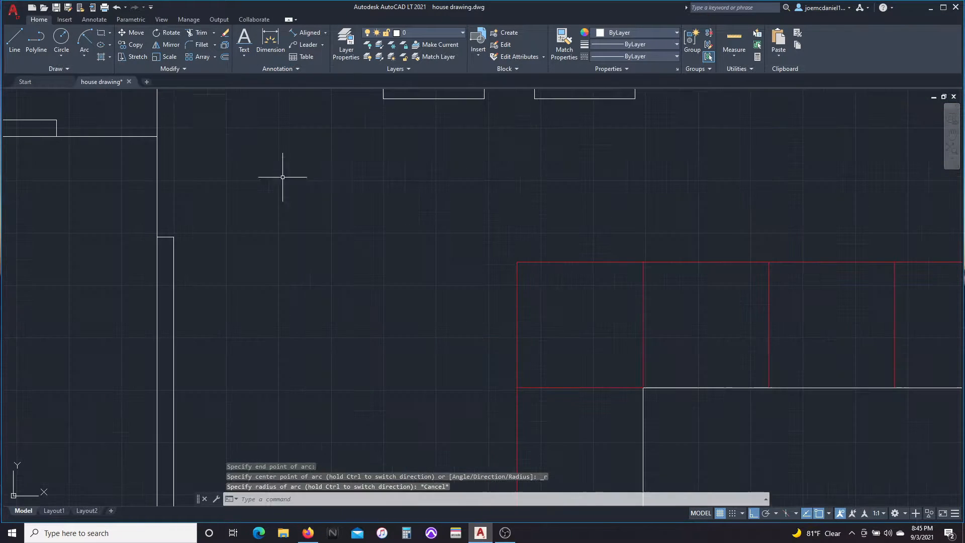
key(space)
click(517, 387)
click(517, 261)
key(Escape)
key(Escape)
click(84, 55)
click(103, 95)
click(517, 387)
click(643, 387)
key(Escape)
key(space)
click(517, 387)
click(517, 262)
key(Escape)
click(84, 56)
click(103, 95)
click(517, 387)
click(517, 262)
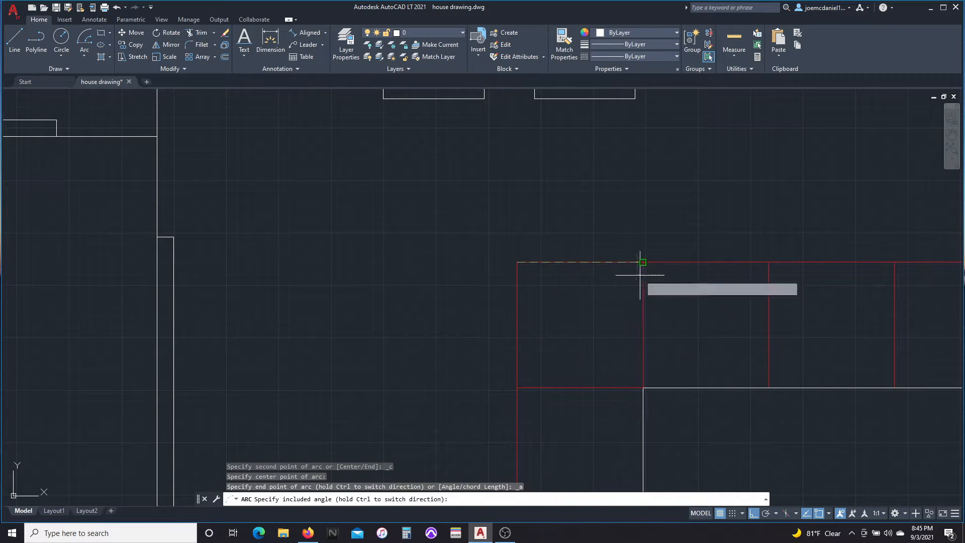
key(Escape)
Draw a start-end-angle arc of 90 degrees between opposite corners of the red corner square.
click(84, 56)
click(94, 76)
click(517, 388)
click(643, 262)
text(90)
key(Return)
Mirror the arc about the corner square's diagonal, erasing the source arc.
click(603, 354)
text(mi)
key(space)
click(517, 388)
click(643, 262)
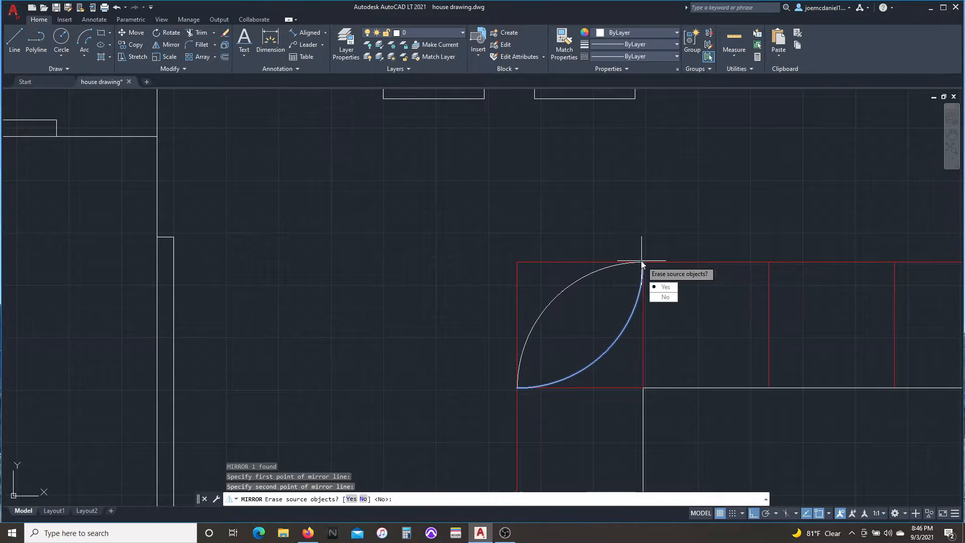
text(y)
key(Return)
Trim the corner square's edges that lie outside the arc.
text(tr)
key(space)
click(522, 261)
key(Escape)
Match the corner arc's properties to the red cabinet lines.
scroll(557, 261, down, 3)
text(ma)
click(496, 294)
drag(495, 277, 442, 229)
key(Escape)
Erase the short vertical wall stub hanging below the end of the yellow diagonal wall, above the dining table.
click(484, 214)
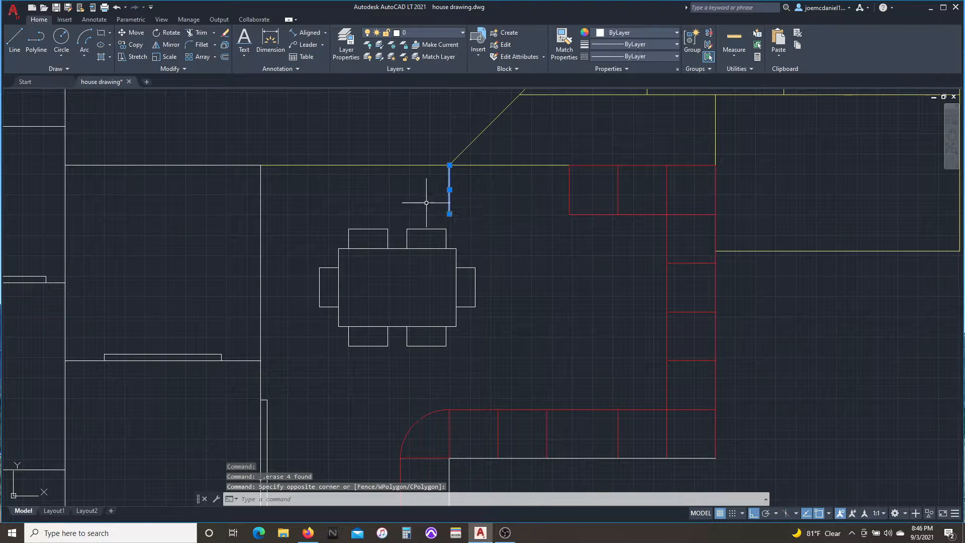
key(Delete)
scroll(484, 255, down, 6)
middle_drag(458, 312, 487, 341)
scroll(478, 325, up, 4)
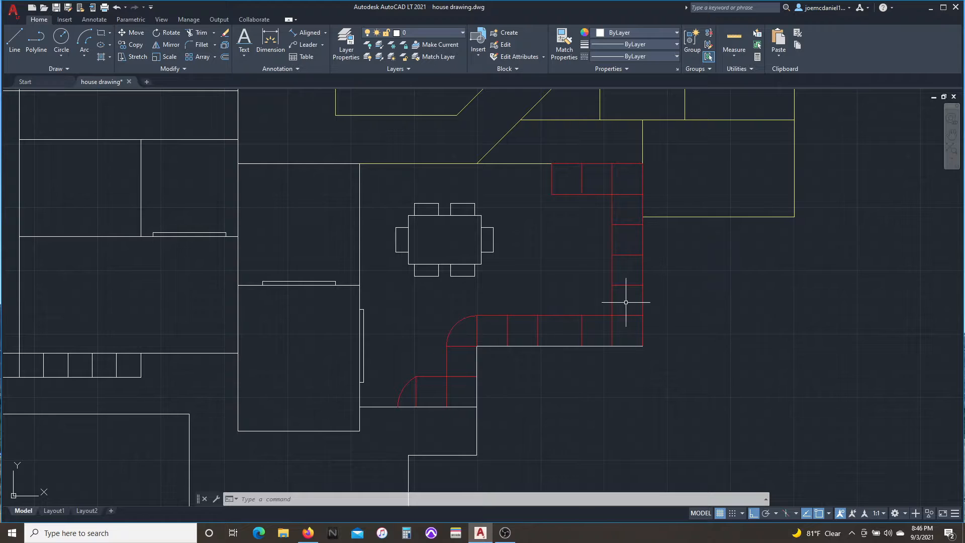
middle_drag(563, 312, 574, 319)
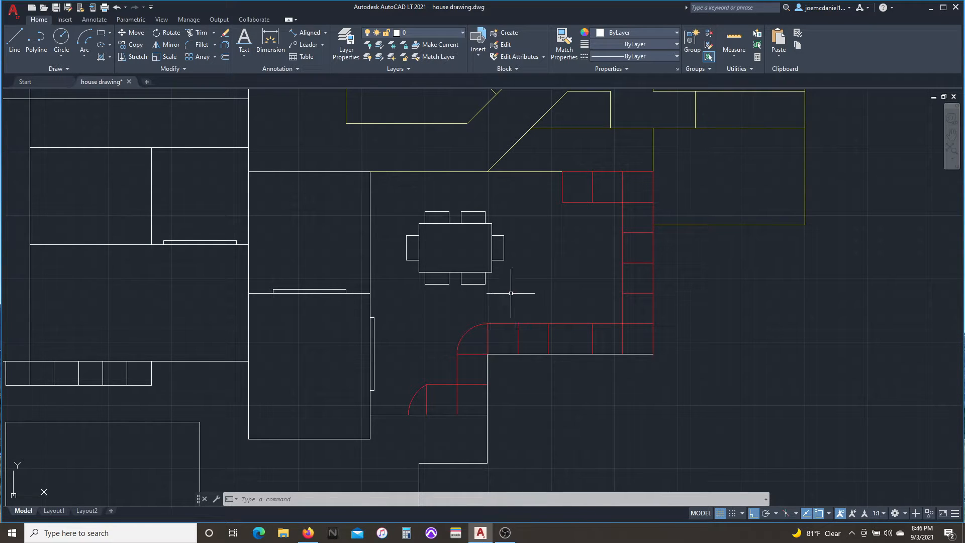
Copy the sliding door on the wall between the two middle rooms onto the lower room's bottom wall.
scroll(270, 272, up, 2)
click(269, 273)
click(402, 327)
text(co)
key(Escape)
scroll(404, 361, down, 6)
scroll(384, 332, up, 6)
middle_drag(407, 361, 431, 268)
scroll(402, 302, down, 2)
scroll(403, 430, up, 1)
scroll(371, 231, down, 1)
mouse_move(337, 352)
middle_down()
mouse_move(379, 358)
mouse_move(448, 343)
middle_up()
middle_drag(432, 407, 341, 425)
middle_drag(343, 266, 353, 170)
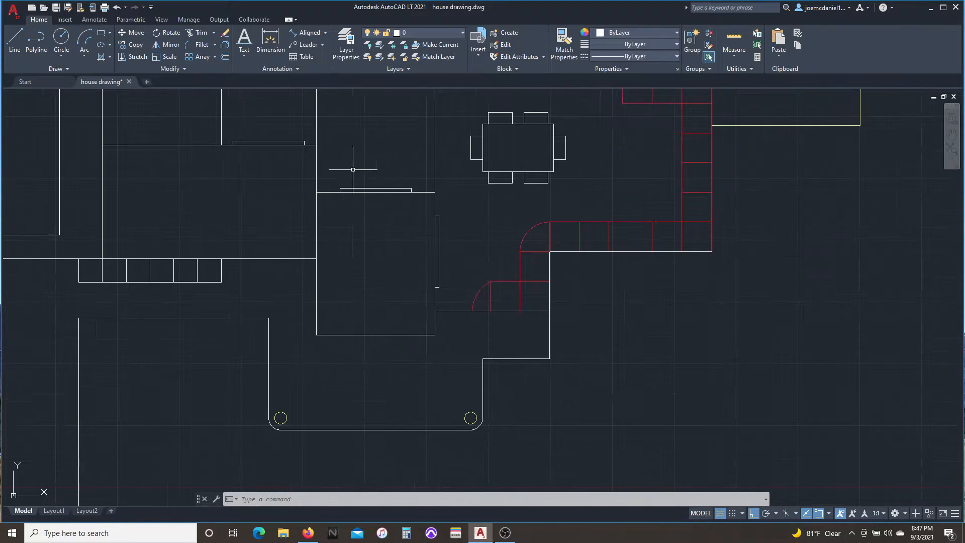
text(o)
click(376, 192)
click(375, 334)
key(Escape)
Copy the sliding door from the wall between the two middle rooms to the upper room's top wall.
scroll(371, 269, down, 3)
scroll(493, 312, up, 5)
click(442, 315)
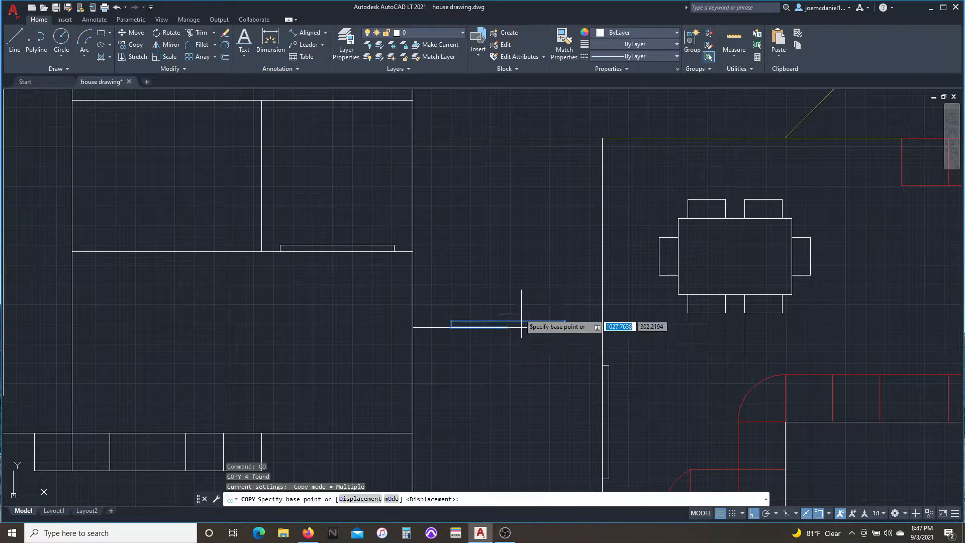
click(509, 325)
middle_drag(508, 325, 418, 387)
scroll(437, 224, up, 2)
click(304, 172)
click(508, 216)
Copy the sliding door at the upper room's top wall a short distance down into the room.
text(co)
key(Return)
key(Return)
click(404, 290)
click(404, 372)
key(Escape)
Turn the loose sliding door copy inside the upper room to a vertical orientation.
click(507, 398)
click(294, 328)
text(rm)
click(494, 242)
click(494, 314)
key(Escape)
scroll(343, 286, down, 2)
middle_drag(273, 299, 254, 280)
scroll(283, 281, up, 1)
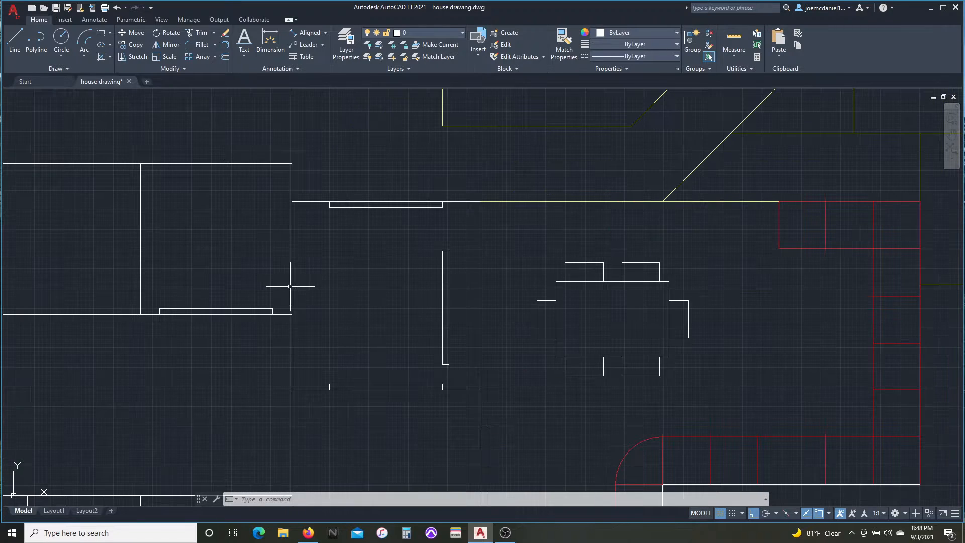
Try to move the vertical sliding door onto the upper room's right wall.
click(469, 229)
click(437, 370)
text(m)
key(Return)
scroll(457, 358, up, 2)
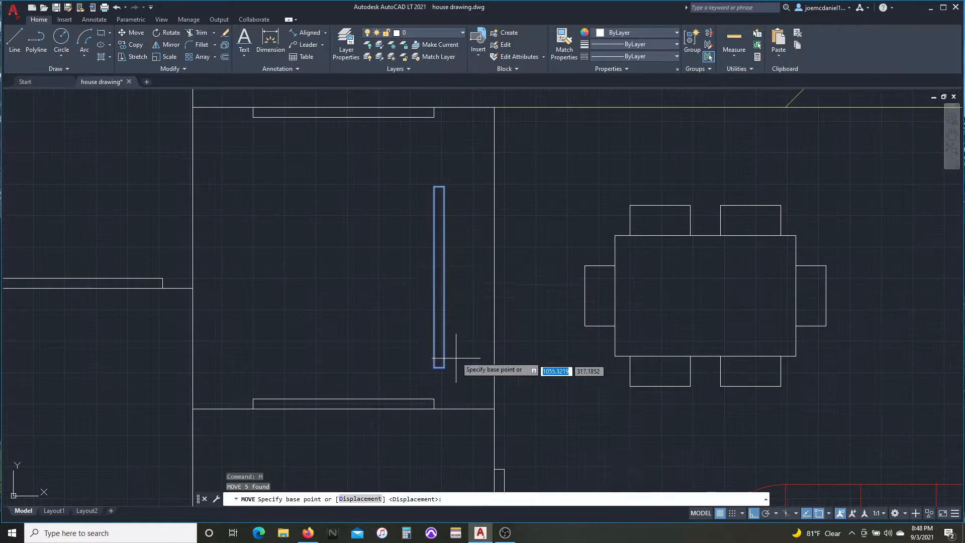
click(495, 274)
scroll(495, 275, down, 6)
scroll(477, 301, up, 5)
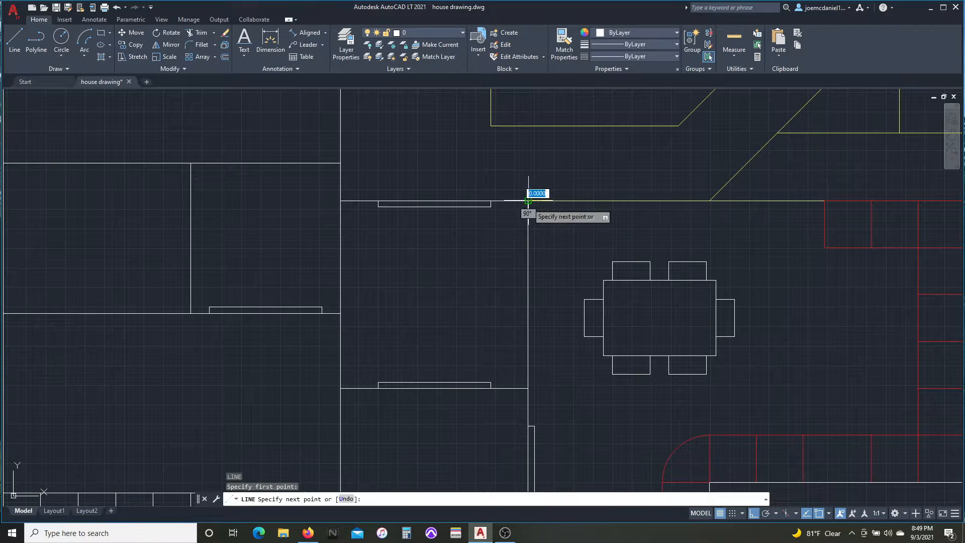
scroll(527, 294, down, 2)
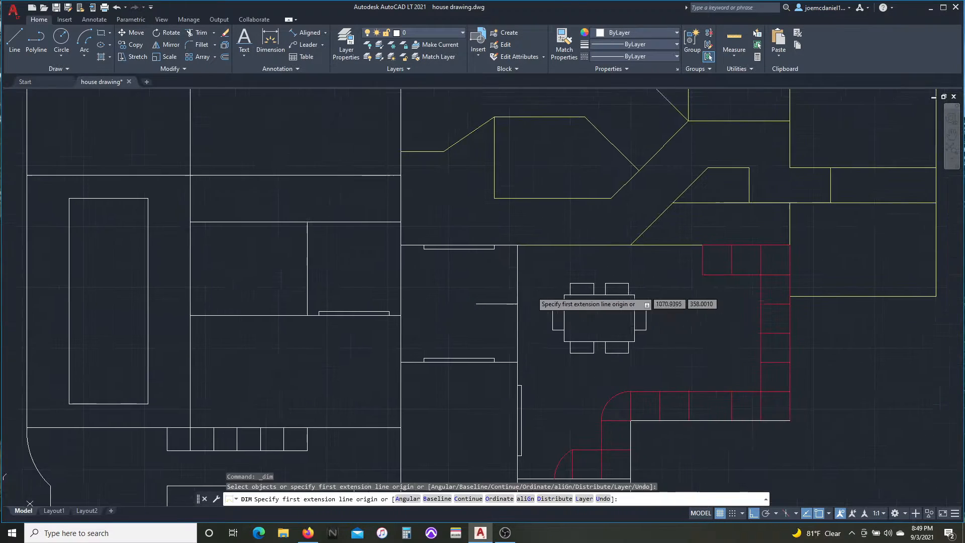
scroll(519, 205, up, 5)
key(Return)
key(Escape)
key(Escape)
Move the vertical sliding door onto the wall between the upper middle room and the dining area.
scroll(465, 369, down, 4)
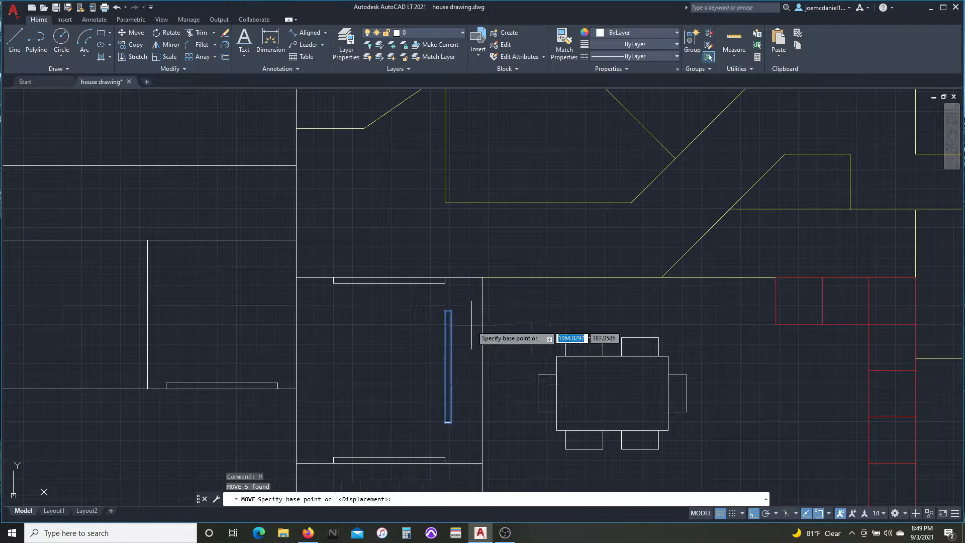
key(Escape)
scroll(490, 362, down, 4)
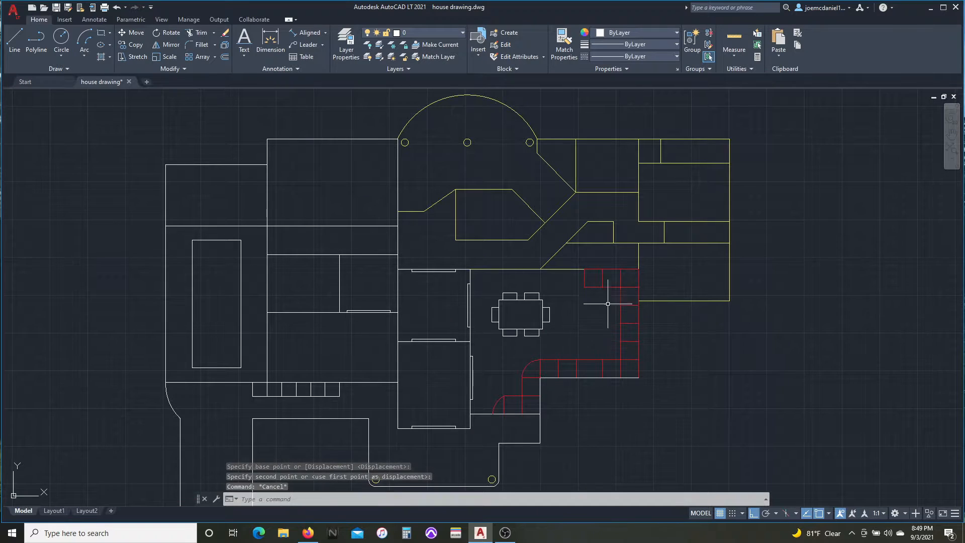
scroll(693, 227, up, 2)
scroll(693, 226, down, 4)
scroll(536, 291, up, 2)
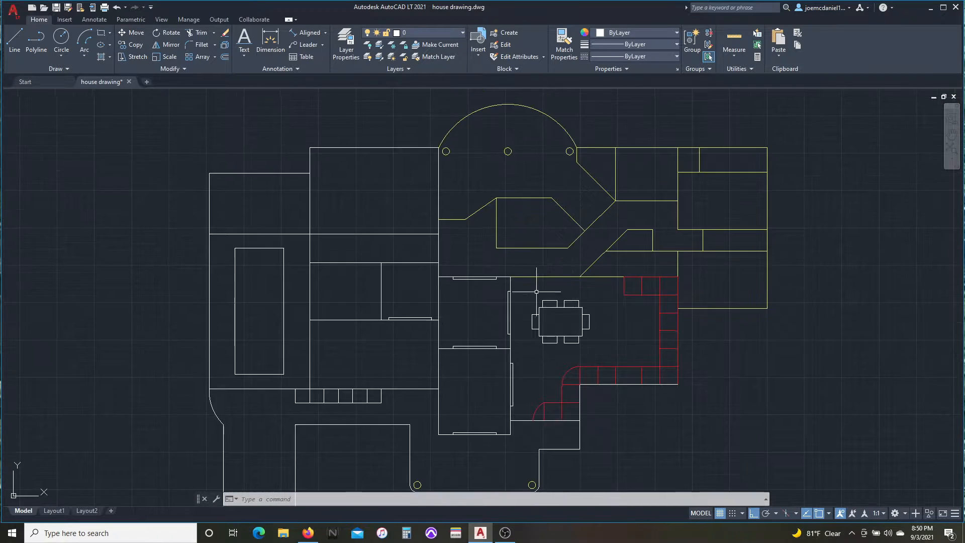
Trim the unwanted vertical wall segment near the dining area.
scroll(552, 490, up, 6)
click(536, 491)
click(467, 455)
click(631, 309)
key(Escape)
click(615, 313)
scroll(667, 299, up, 5)
text(tr)
key(Return)
mouse_move(621, 293)
mouse_down()
mouse_move(592, 258)
mouse_move(578, 292)
mouse_up()
key(Escape)
scroll(612, 371, down, 15)
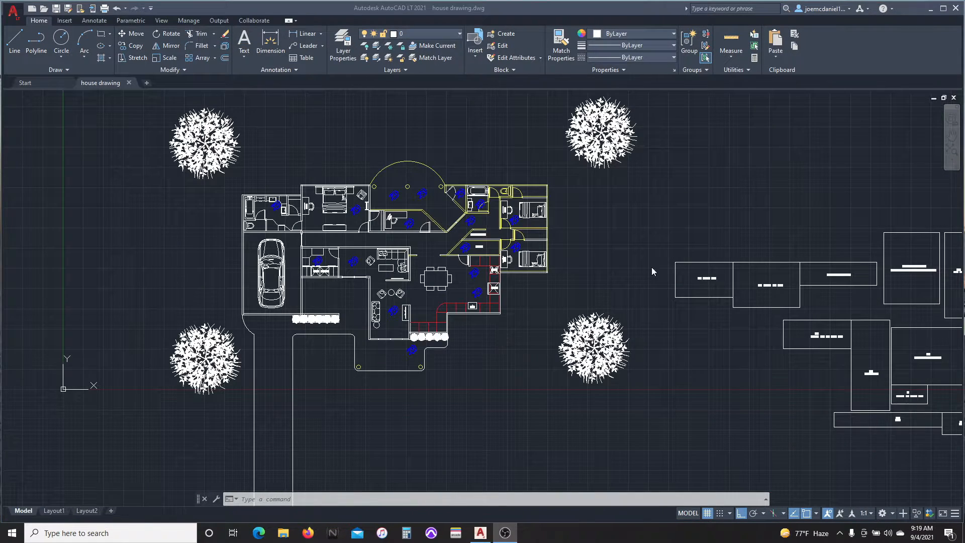
Examine the furnished house plan, including the sitting area, planters, dining table and kitchen.
scroll(194, 235, up, 3)
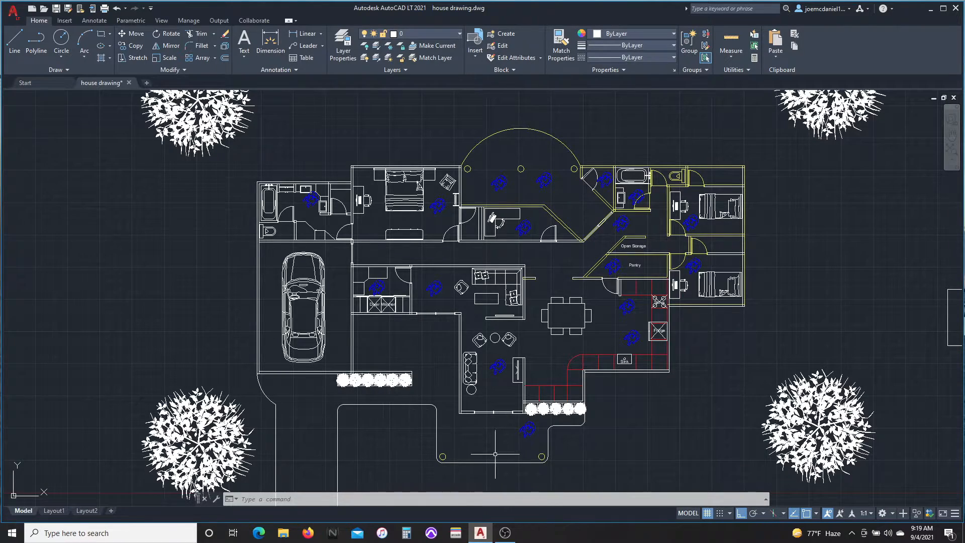
scroll(531, 446, up, 4)
scroll(512, 263, down, 1)
middle_drag(485, 300, 473, 439)
middle_drag(391, 200, 444, 308)
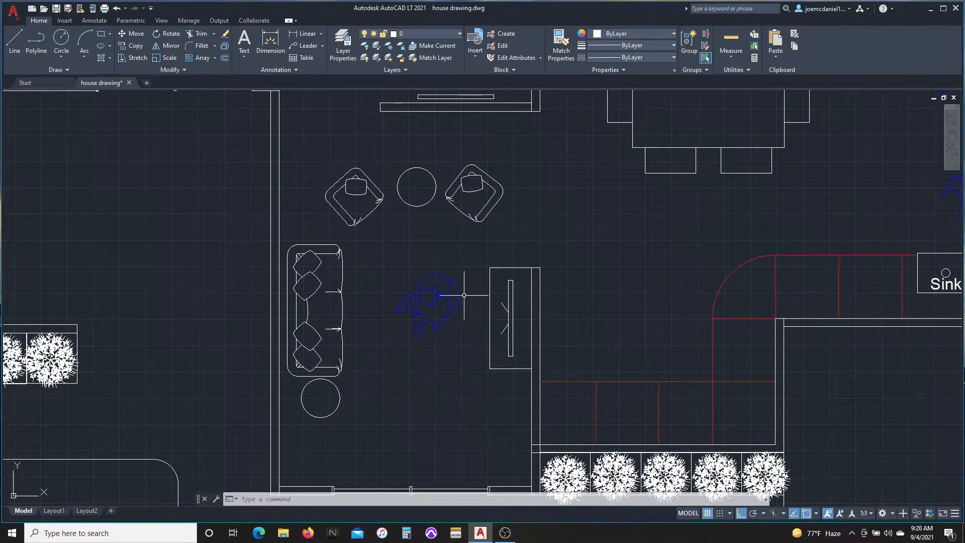
scroll(459, 325, down, 3)
scroll(655, 413, up, 3)
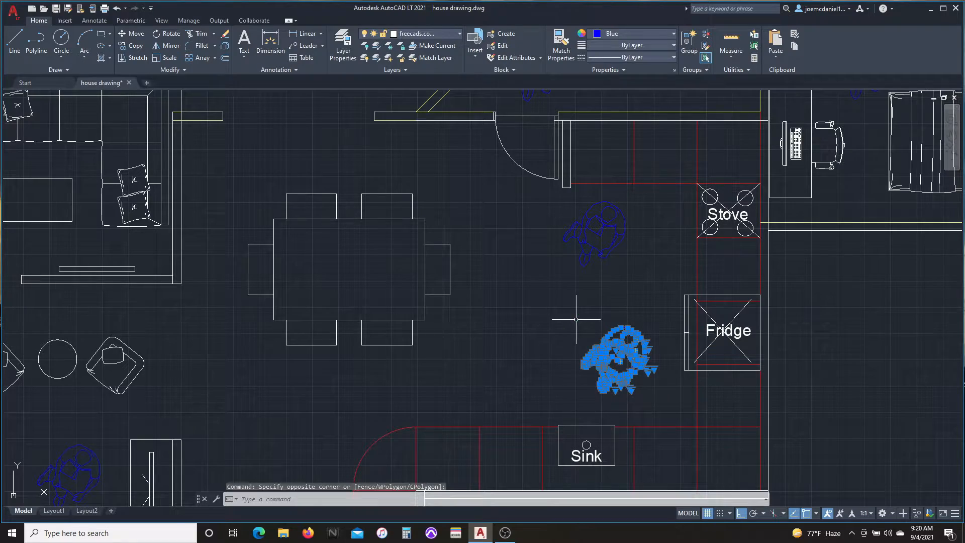
Paste a copy of the blue kitchen figure, carry it past the laundry to the garage, and cancel the placement.
key(ctrl+v)
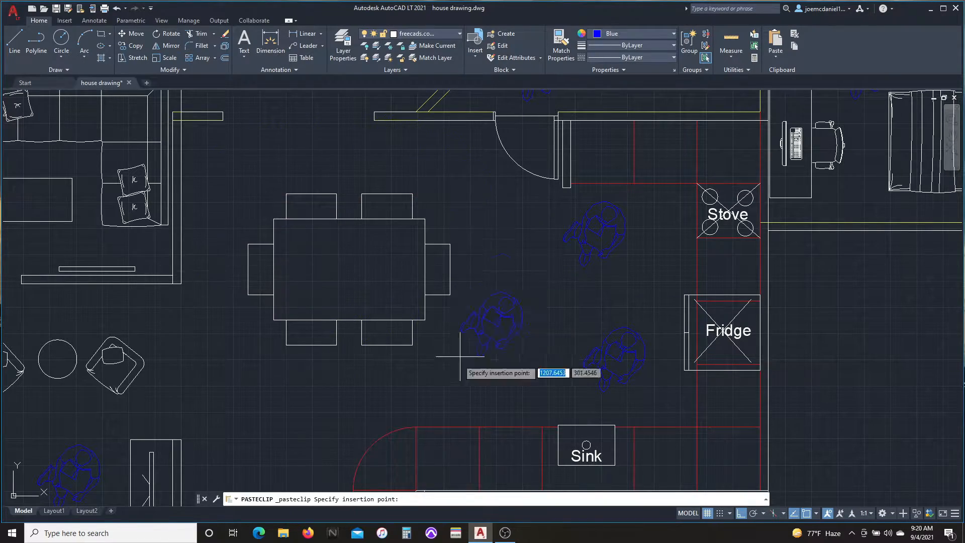
middle_drag(460, 356, 639, 316)
middle_drag(211, 302, 483, 450)
scroll(362, 286, down, 2)
scroll(218, 381, up, 1)
scroll(361, 370, down, 1)
middle_drag(361, 370, 325, 434)
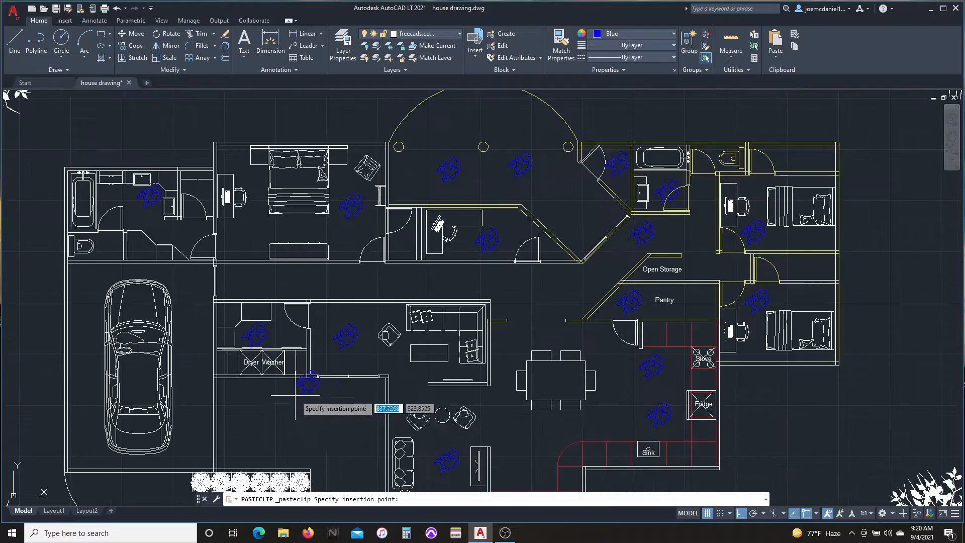
middle_drag(172, 295, 259, 298)
scroll(257, 299, up, 2)
middle_drag(99, 402, 121, 267)
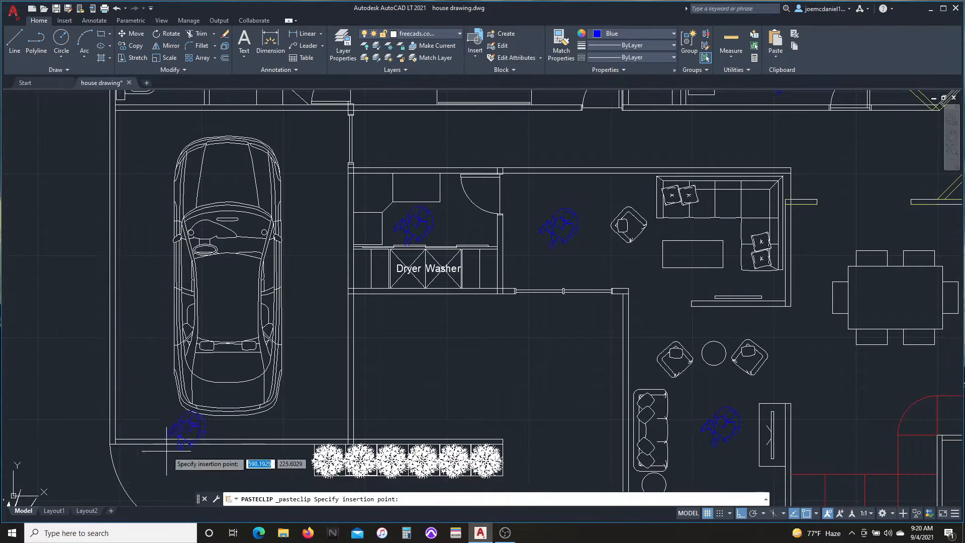
scroll(105, 405, down, 2)
key(Escape)
Carry another pasted blue figure from the living area to the opening near the pantry, and cancel the placement.
scroll(282, 286, up, 4)
middle_drag(554, 336, 387, 394)
key(ctrl+v)
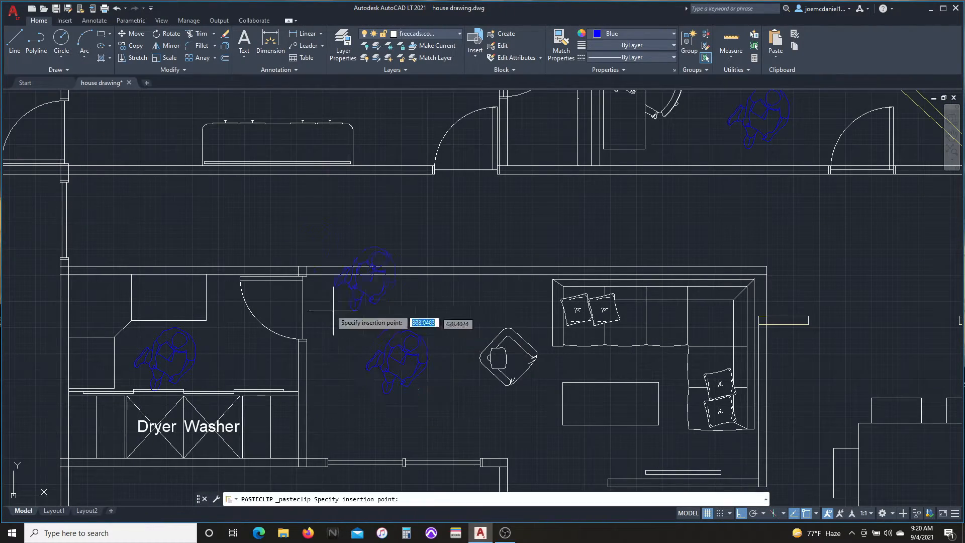
scroll(279, 251, down, 3)
scroll(319, 221, up, 3)
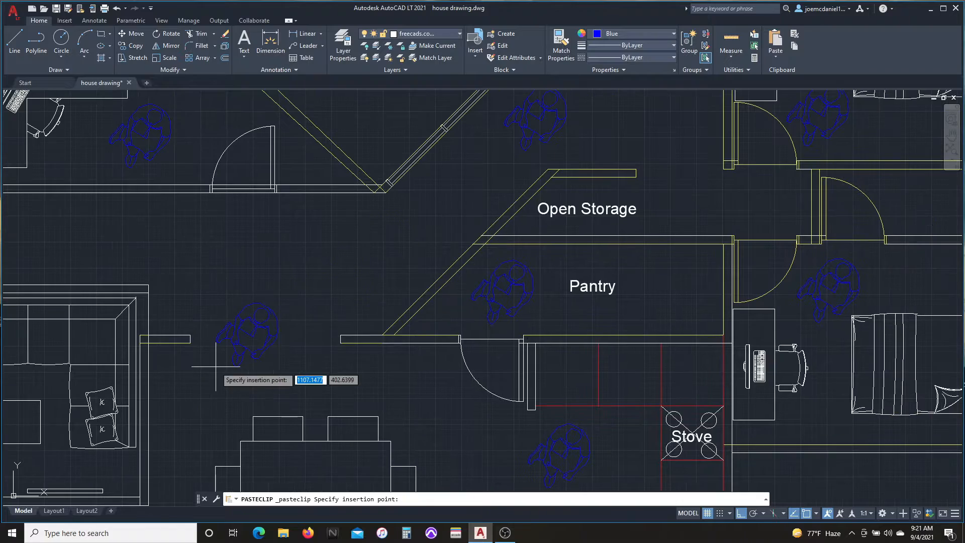
key(Escape)
Examine the office, the central hallway and the rooms along its left end.
middle_drag(309, 254, 571, 406)
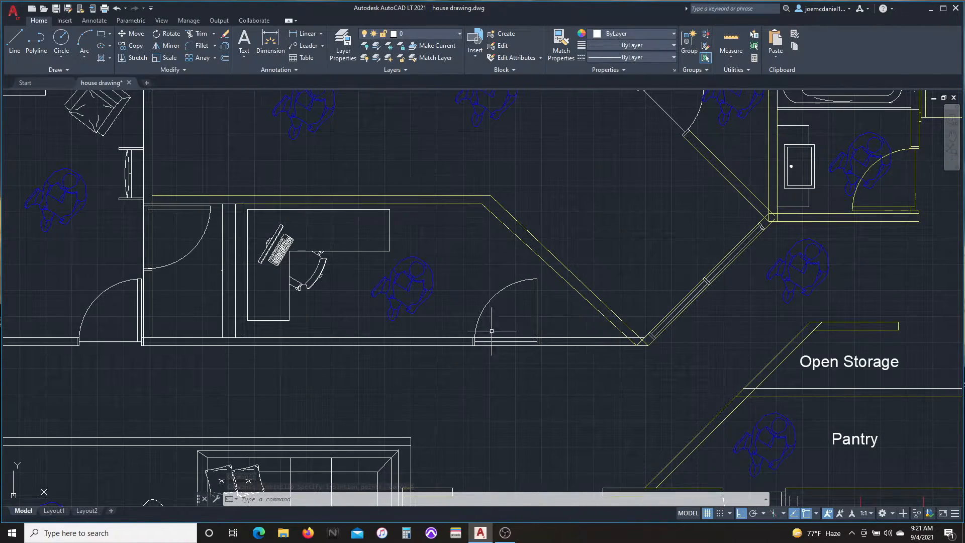
middle_drag(260, 180, 554, 226)
middle_drag(504, 400, 800, 433)
mouse_move(131, 396)
middle_down()
mouse_move(272, 399)
mouse_move(403, 382)
middle_up()
scroll(162, 346, down, 5)
scroll(433, 381, up, 8)
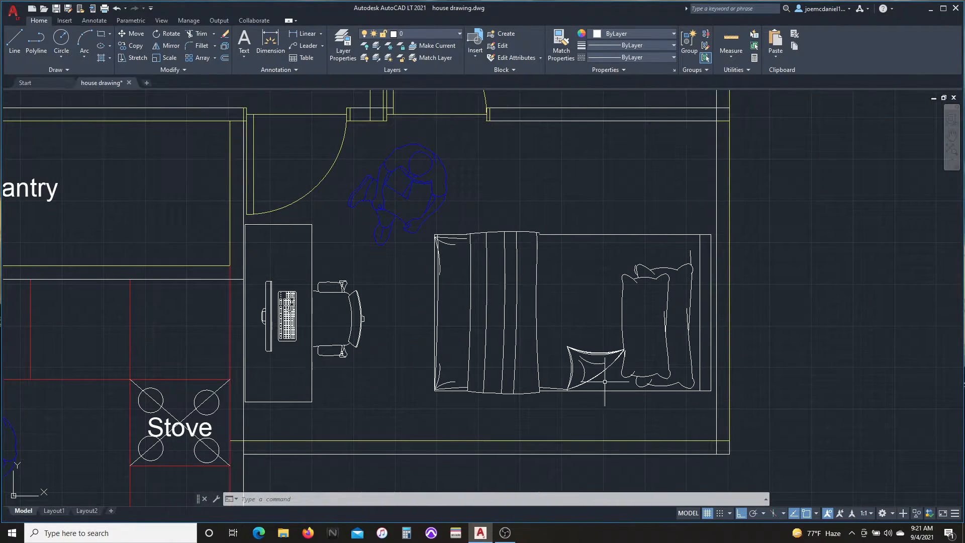
Examine the lower right bedroom's furniture and the open storage and pantry layout.
middle_drag(570, 193, 598, 345)
scroll(599, 345, down, 1)
middle_drag(368, 93, 403, 269)
middle_drag(738, 457, 880, 277)
scroll(880, 277, up, 1)
middle_drag(173, 233, 441, 252)
scroll(441, 252, up, 2)
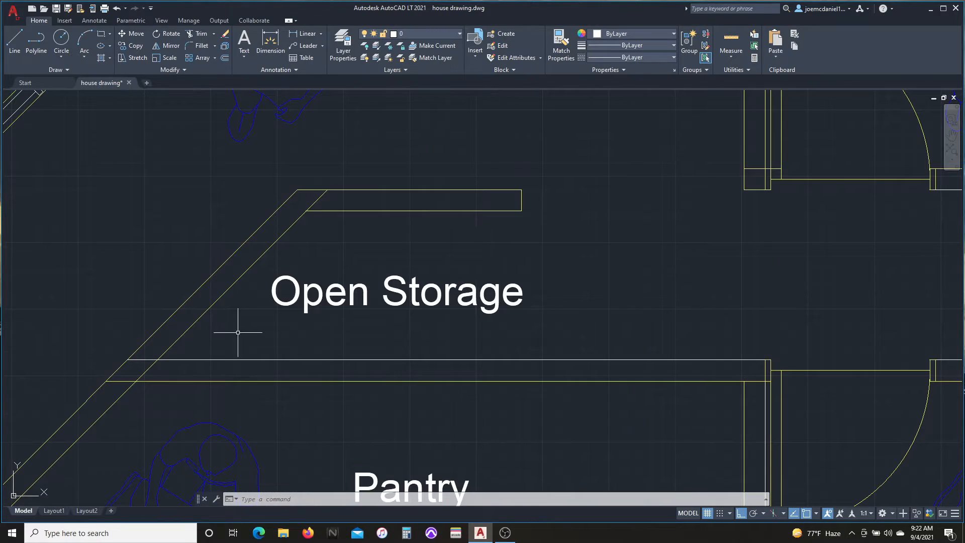
Examine the bathroom, the separate toilet and the upper right bedroom along the top wall.
scroll(486, 315, down, 3)
scroll(481, 298, up, 2)
mouse_move(465, 166)
middle_down()
mouse_move(463, 267)
mouse_move(742, 523)
middle_up()
scroll(511, 237, down, 4)
scroll(400, 276, up, 4)
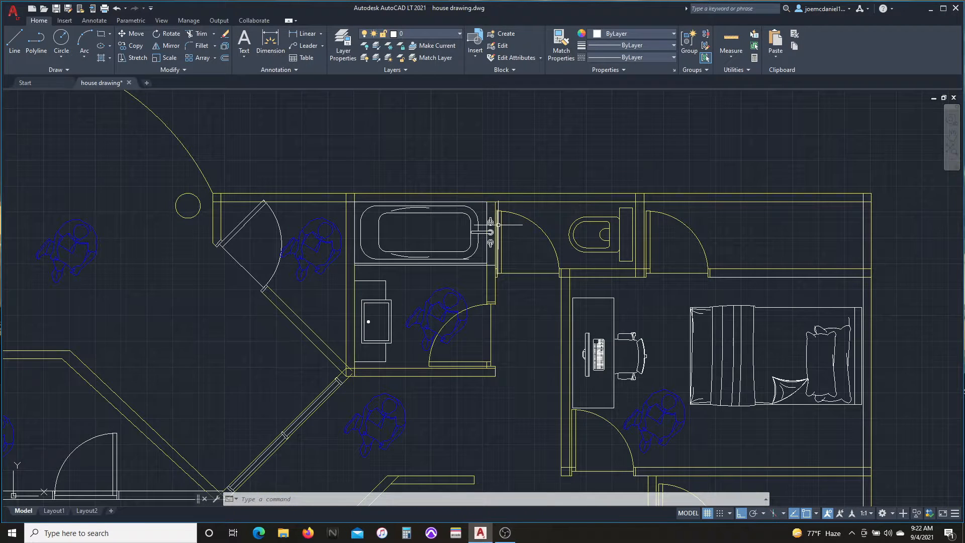
mouse_move(491, 259)
middle_down()
mouse_move(504, 189)
mouse_move(520, 197)
middle_up()
middle_drag(525, 255, 541, 246)
Examine the kitchen's stove, fridge and sink arrangement together with the overall house plan.
scroll(542, 246, down, 2)
middle_drag(490, 422, 541, 155)
scroll(610, 402, up, 2)
middle_drag(633, 176, 629, 190)
middle_drag(518, 286, 509, 335)
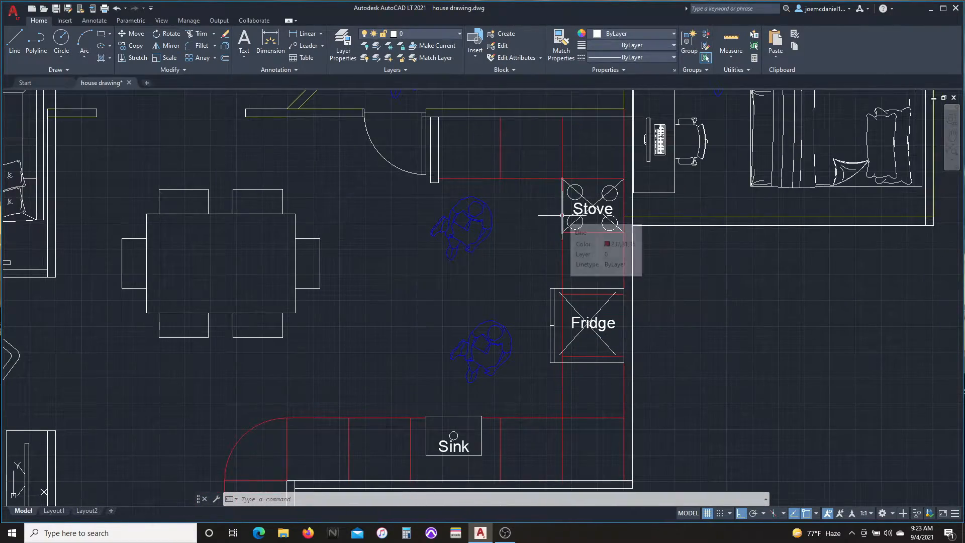
scroll(562, 215, down, 6)
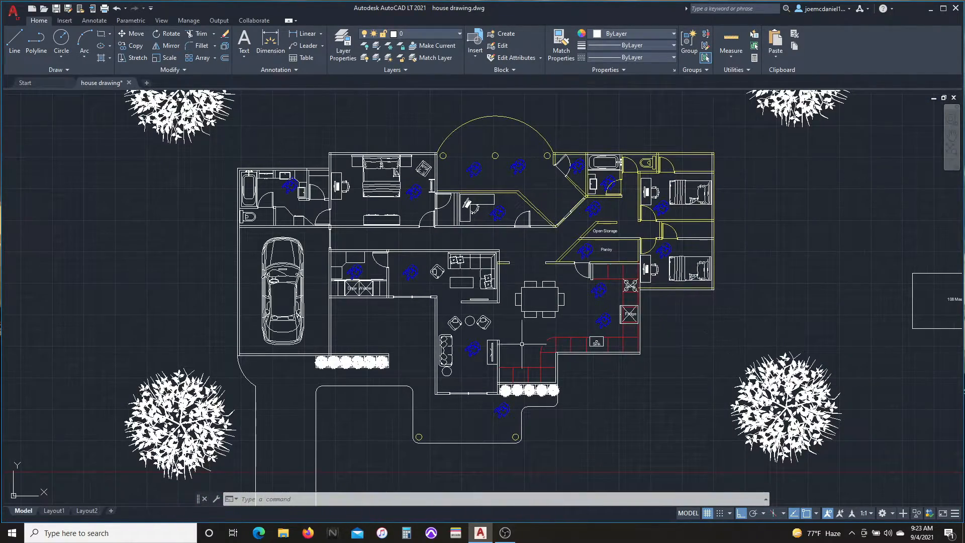
scroll(610, 327, up, 5)
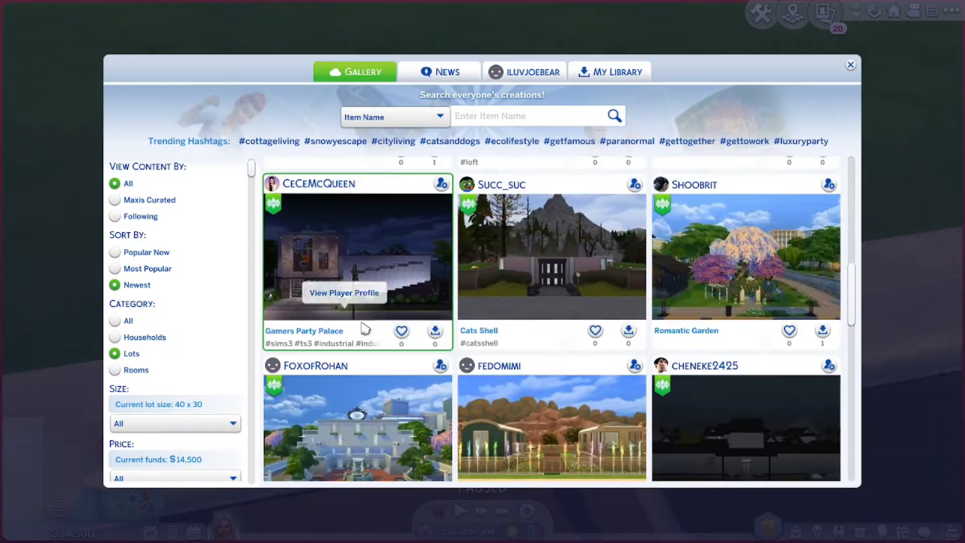
Browse the newest lots in The Sims 4 Gallery.
scroll(258, 308, down, 3)
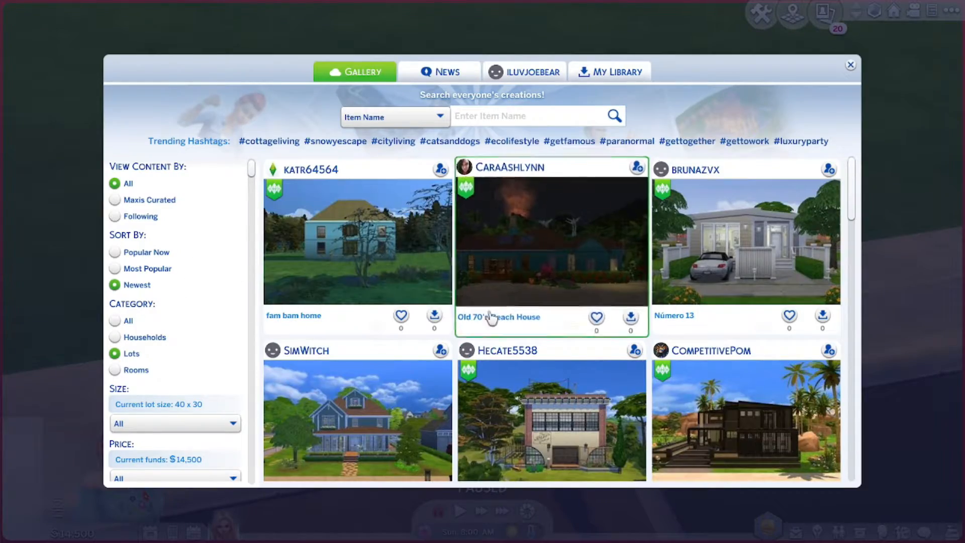
scroll(491, 318, down, 10)
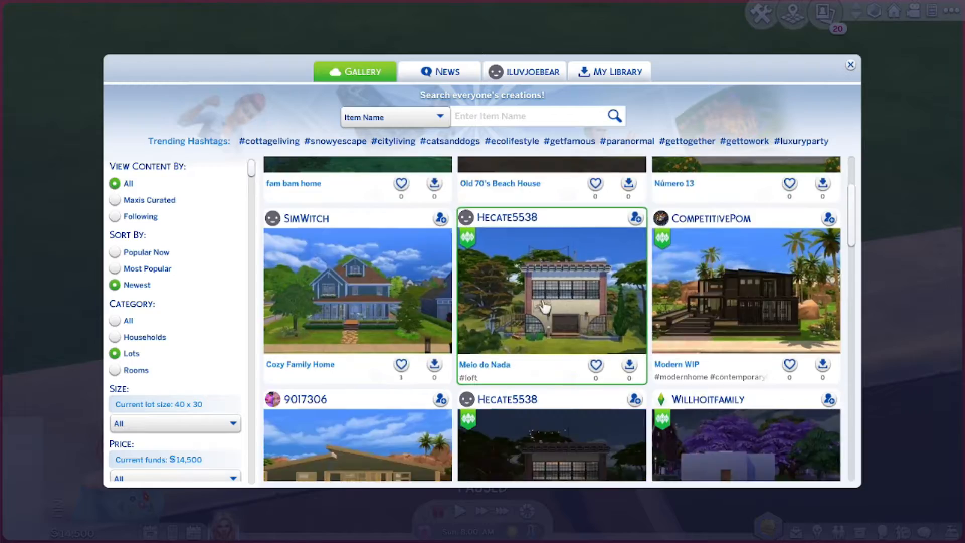
scroll(547, 305, down, 10)
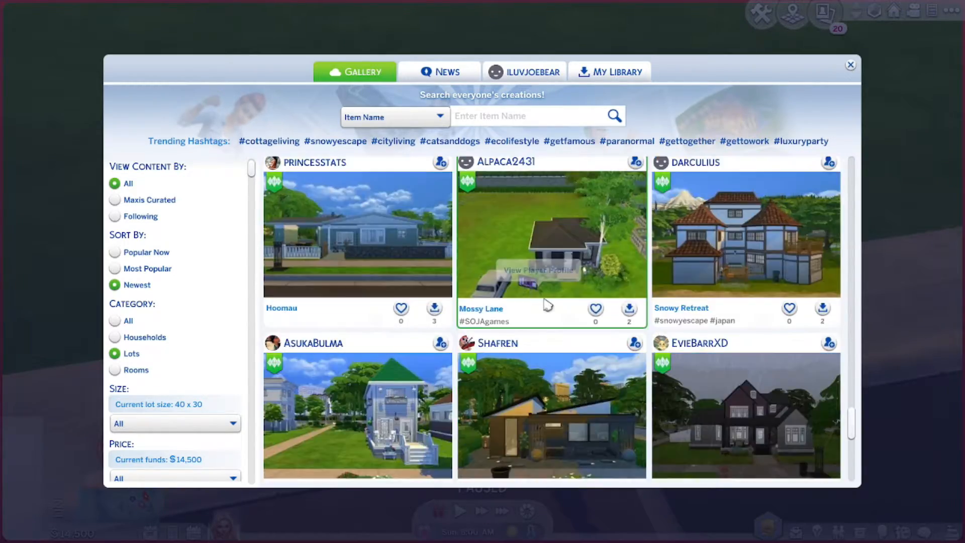
scroll(544, 301, down, 10)
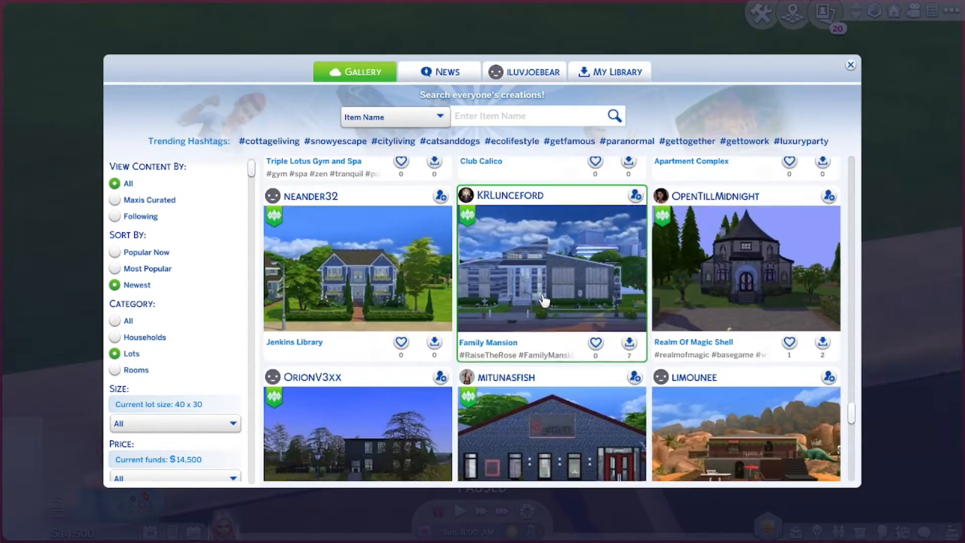
scroll(574, 308, down, 10)
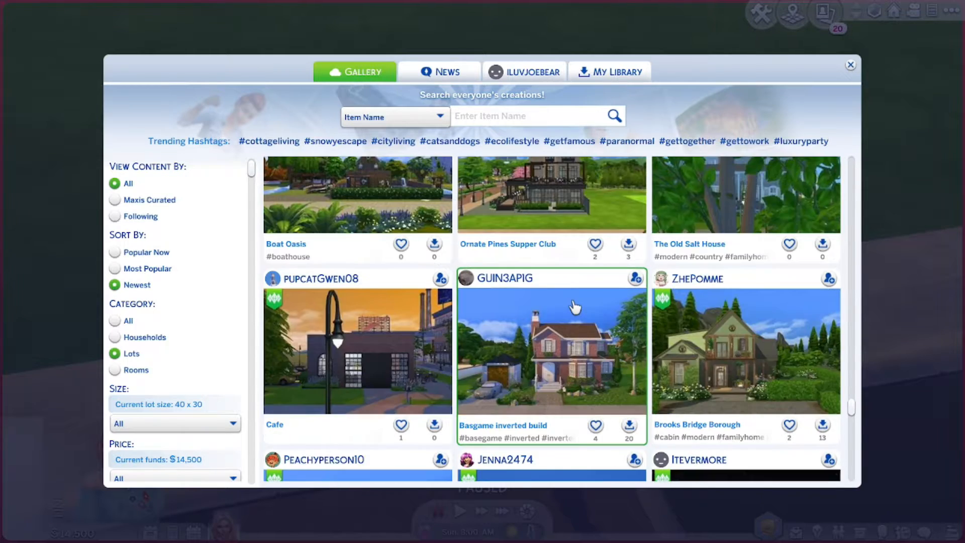
scroll(475, 299, down, 2)
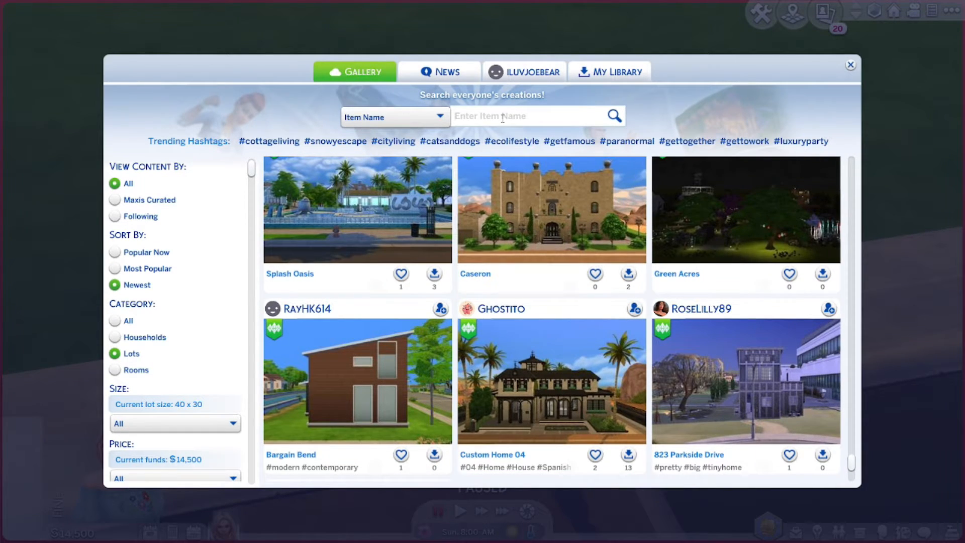
Search the Gallery lots by the creator's EA Account ID and open The Pleasant State Home's details.
click(532, 119)
text(josephmcd)
key(Return)
click(436, 119)
text(j)
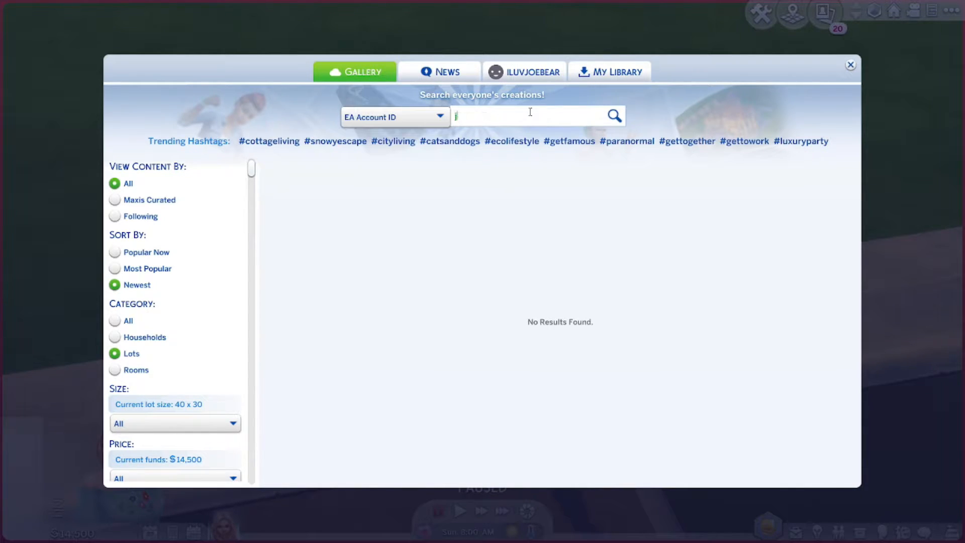
text(osephmcd)
click(528, 136)
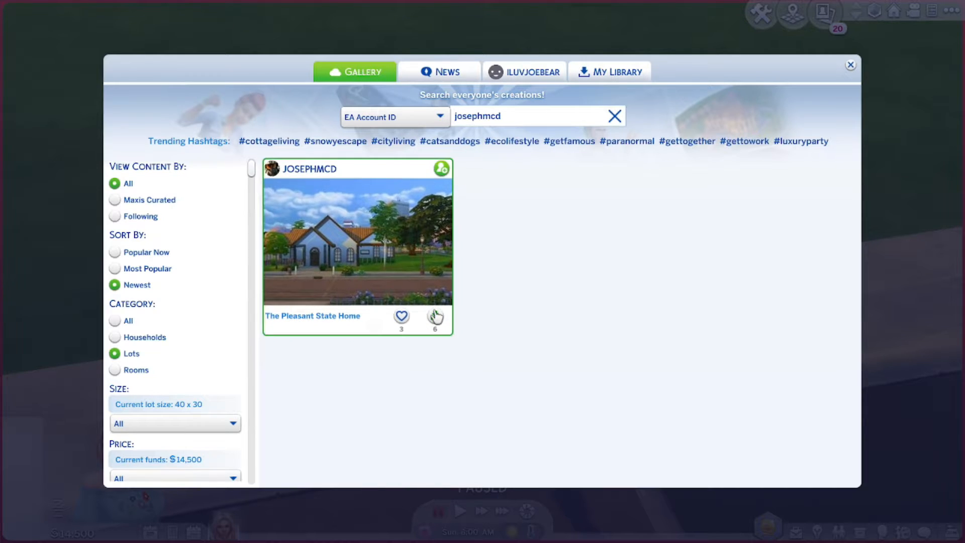
click(435, 316)
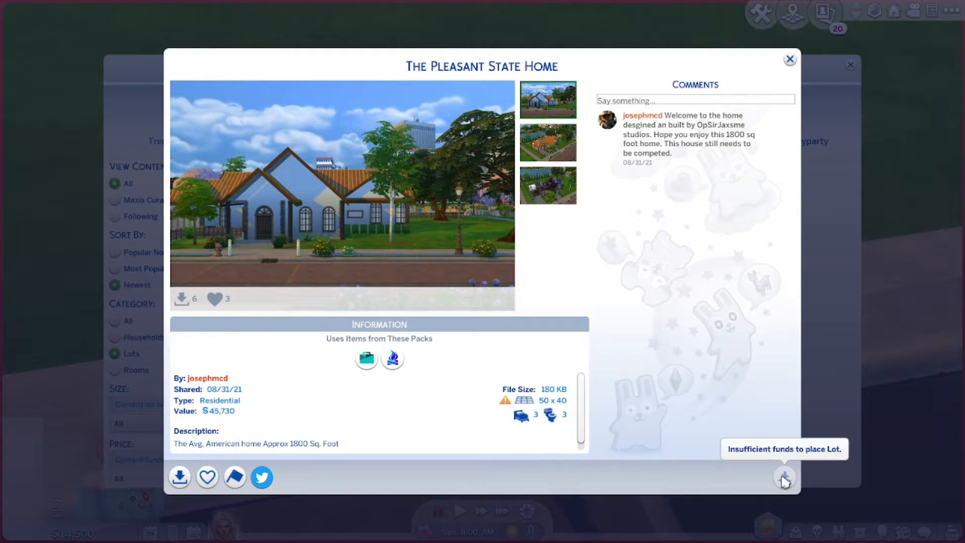
Leave the Gallery and enter the money cheat in the cheat console to raise the household funds.
click(789, 60)
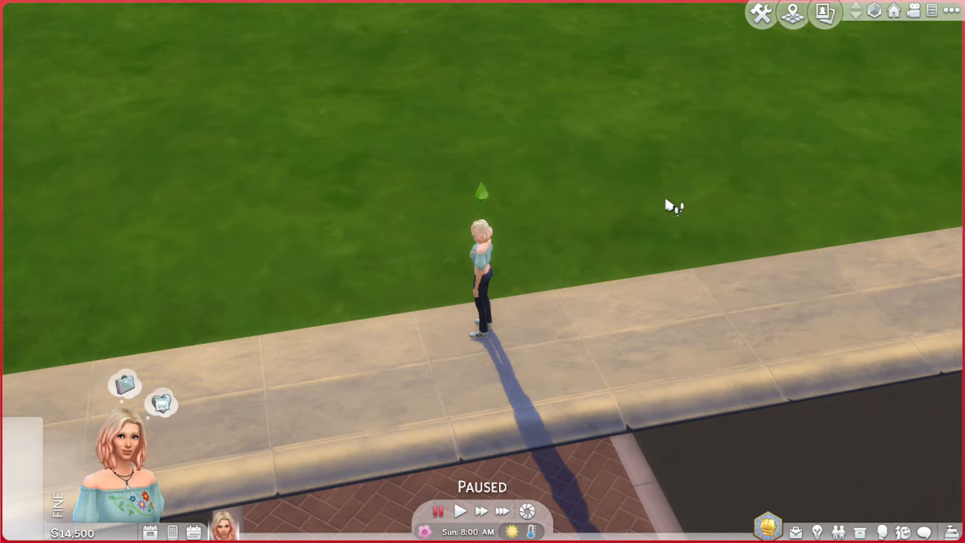
key(Return)
text(moth)
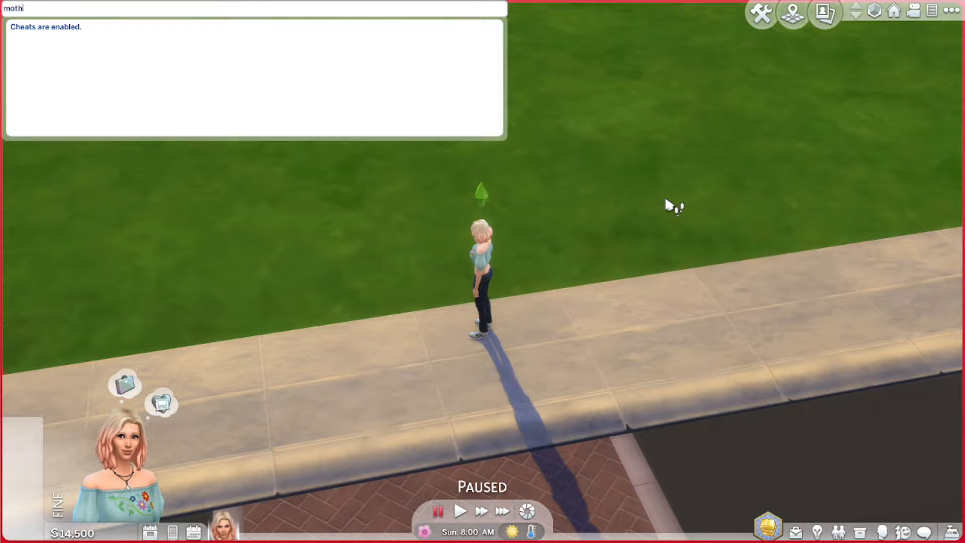
key(ctrl+shift+c)
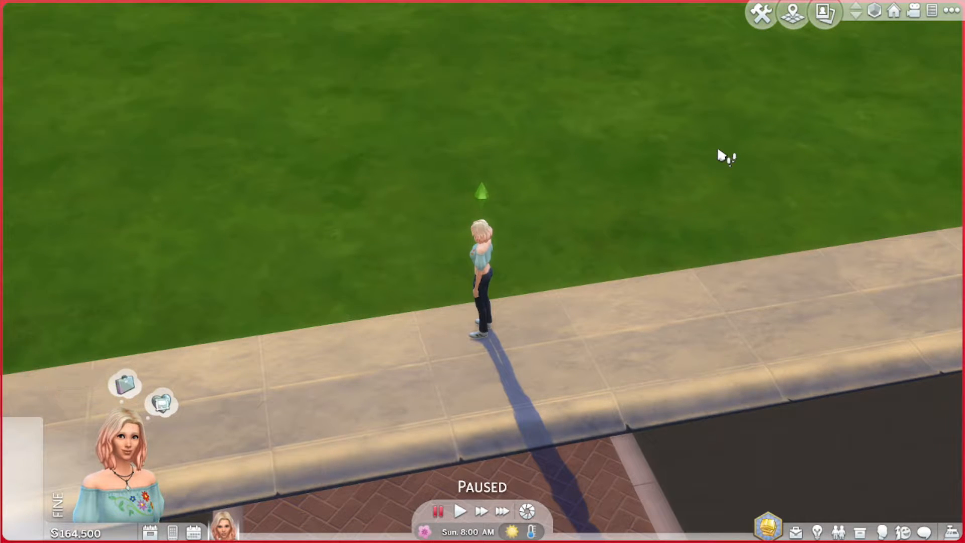
click(824, 14)
click(422, 271)
click(785, 478)
click(481, 281)
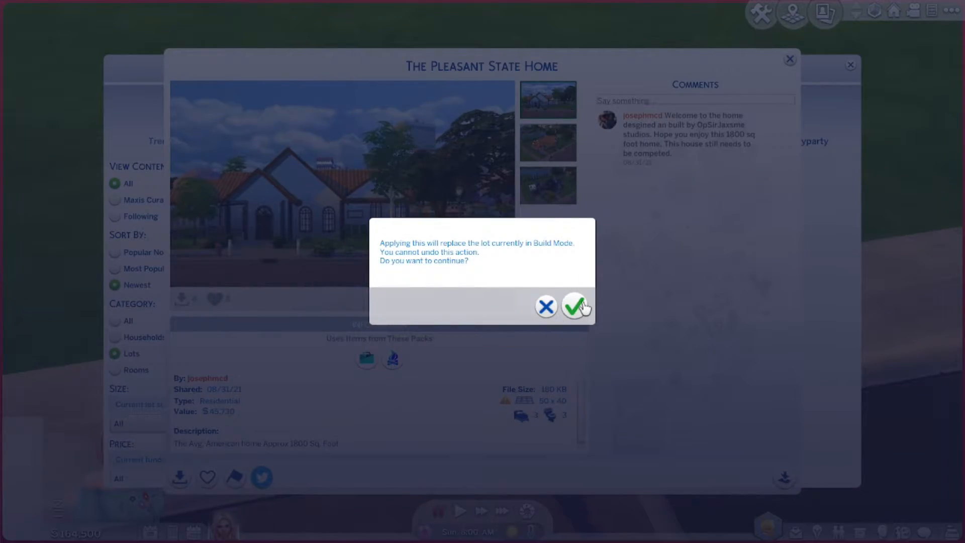
click(578, 307)
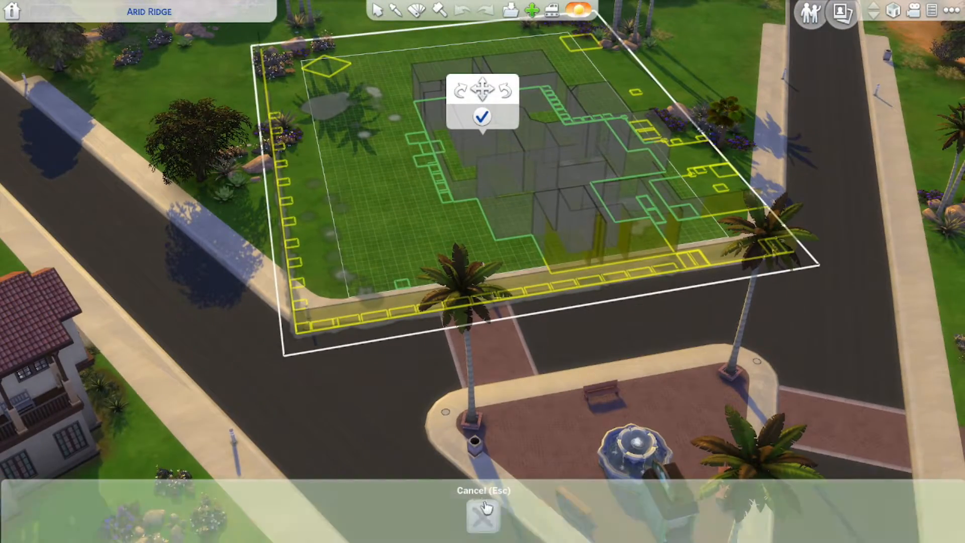
click(484, 505)
Return from building to live play and start the paused game at normal speed.
click(950, 9)
key(Escape)
click(809, 14)
click(172, 530)
click(173, 412)
scroll(482, 271, up, 5)
middle_drag(412, 365, 549, 364)
scroll(549, 365, up, 2)
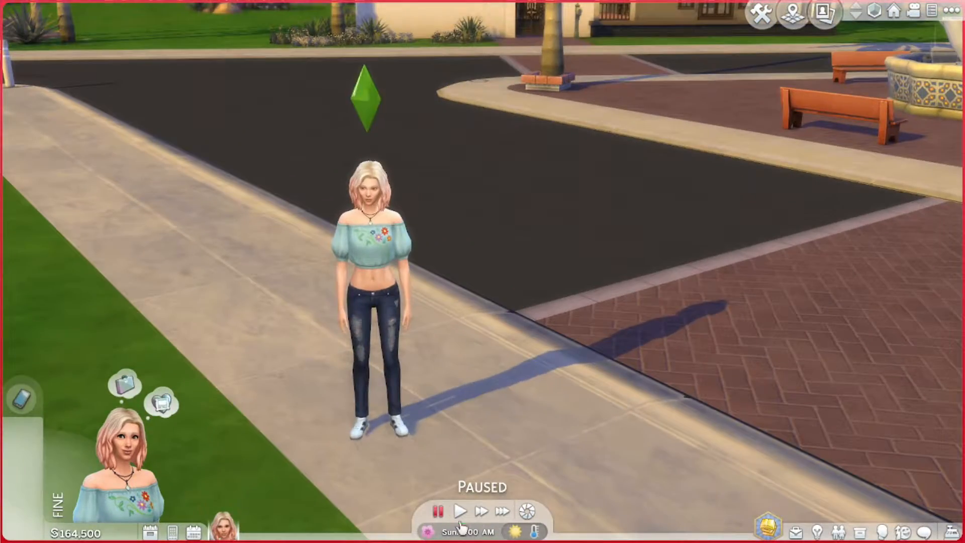
click(460, 510)
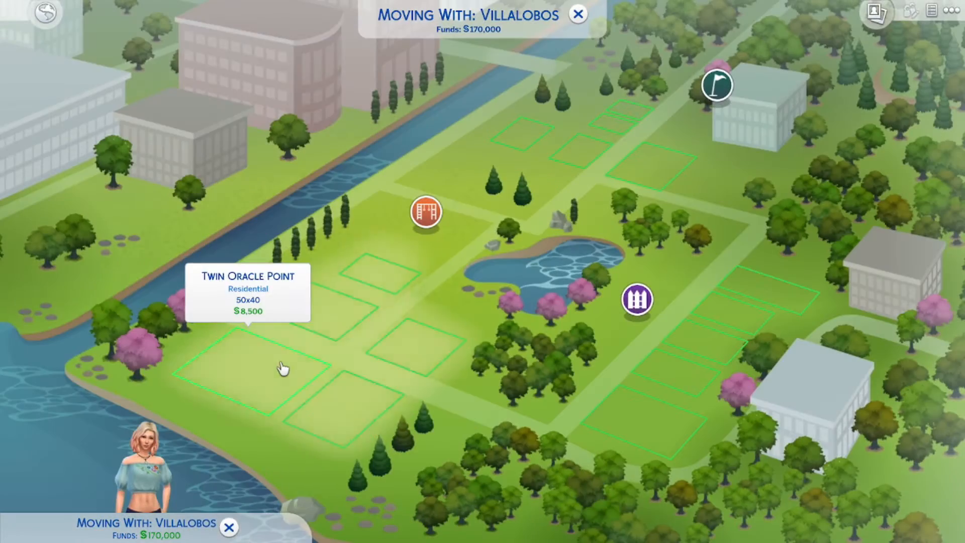
Move the household to Twin Oracle Point, the 50x40 residential lot beside the water.
click(283, 369)
click(914, 504)
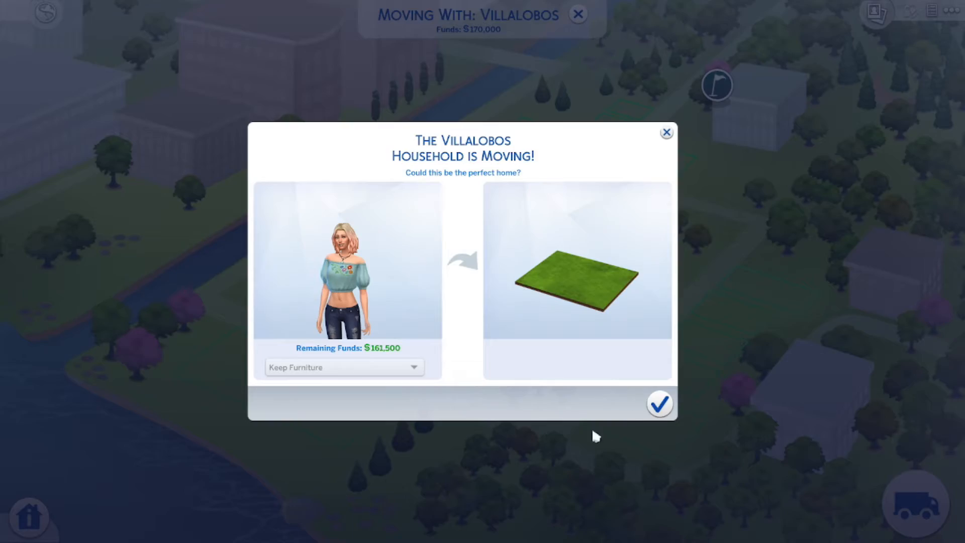
click(659, 404)
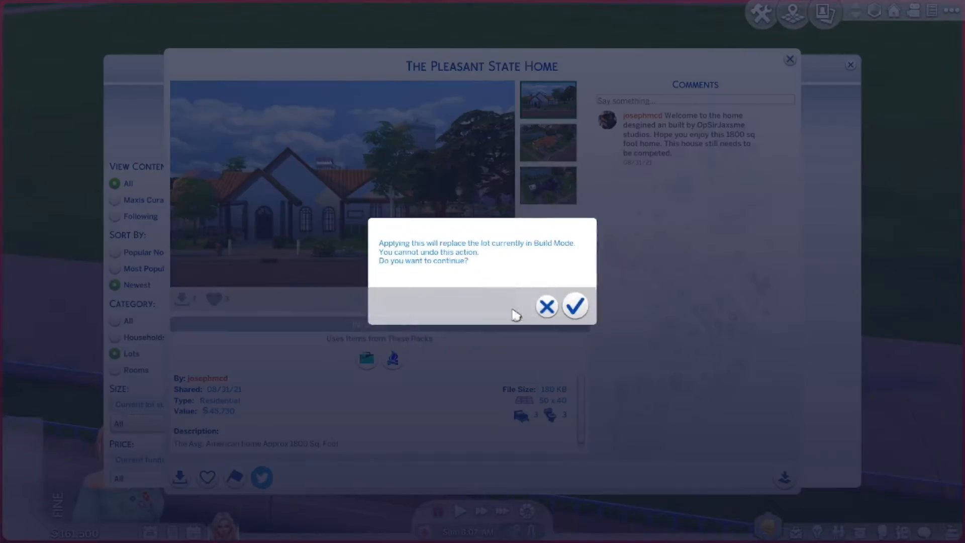
Replace the empty Twin Oracle Point lot with The Pleasant State Home and view its front.
click(575, 308)
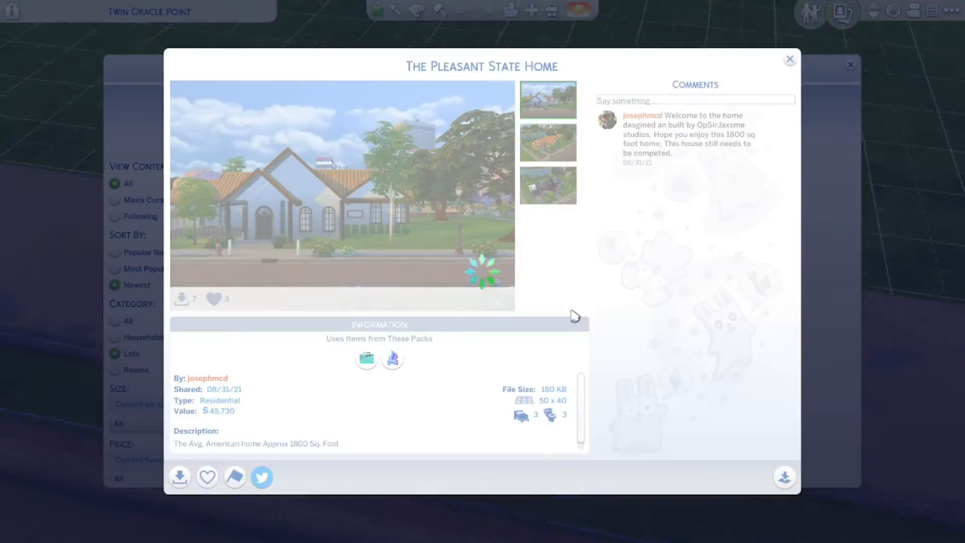
scroll(556, 249, down, 5)
middle_drag(555, 249, 442, 272)
scroll(442, 271, up, 3)
right_drag(442, 271, 588, 342)
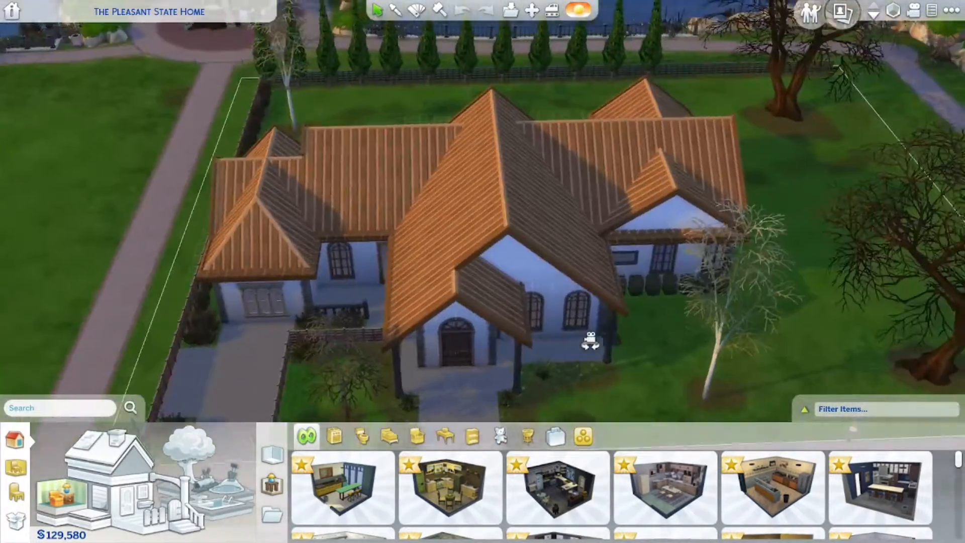
Hide the roof of The Pleasant State Home and examine the ground floor's room layout.
click(874, 16)
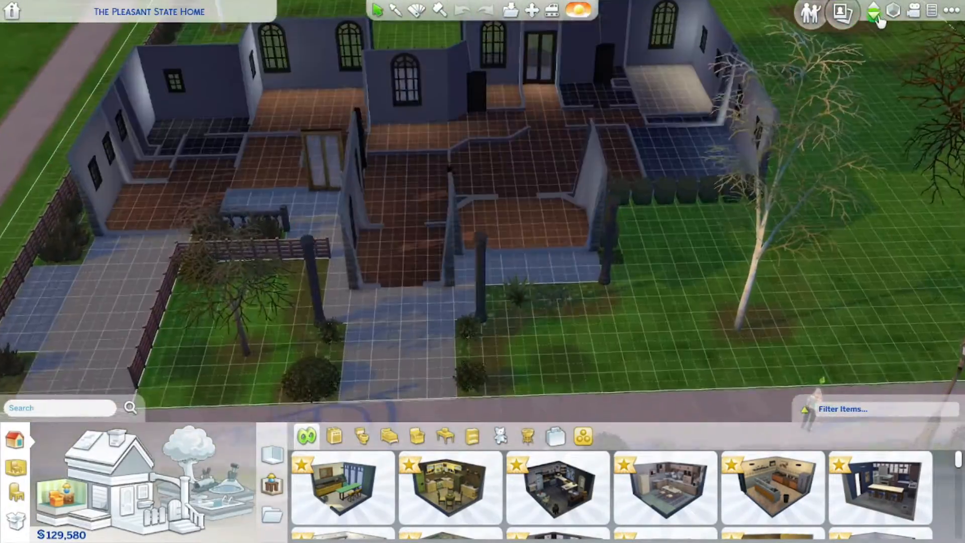
scroll(726, 382, up, 3)
middle_drag(726, 381, 631, 318)
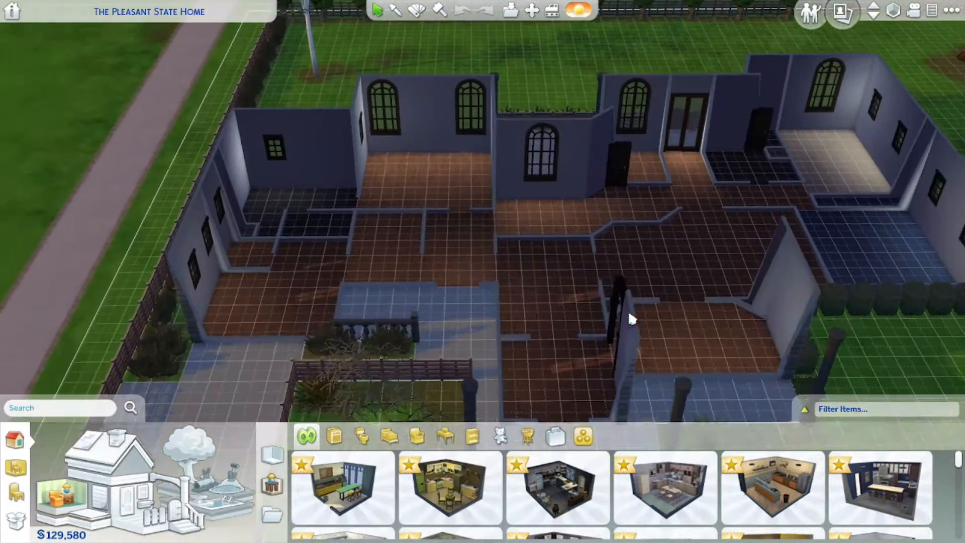
scroll(627, 316, up, 3)
scroll(626, 319, down, 4)
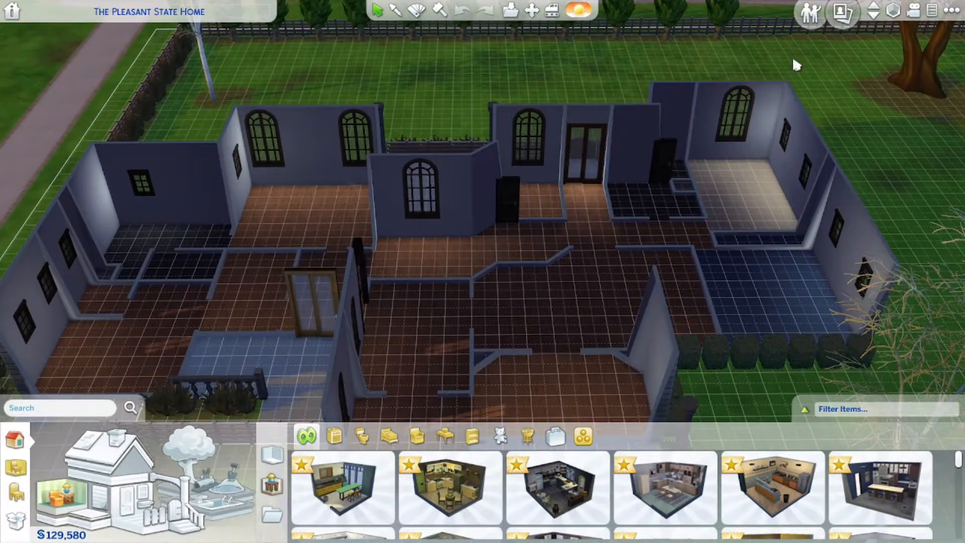
Place The Pleasant State Home on the lot again from the Gallery and inspect its large white bathroom.
click(844, 19)
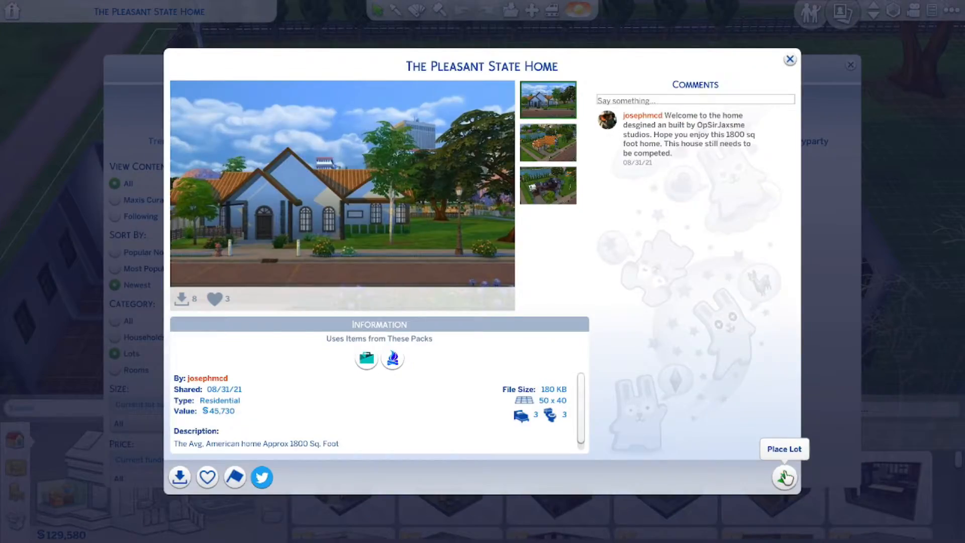
click(785, 476)
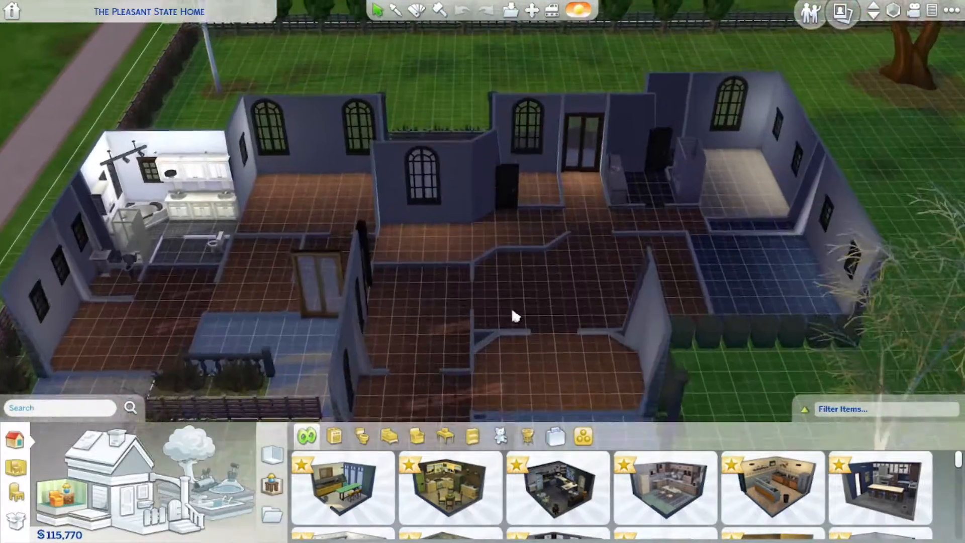
right_drag(515, 316, 491, 312)
scroll(490, 312, up, 4)
middle_drag(491, 312, 426, 276)
scroll(556, 264, down, 1)
middle_drag(557, 263, 530, 255)
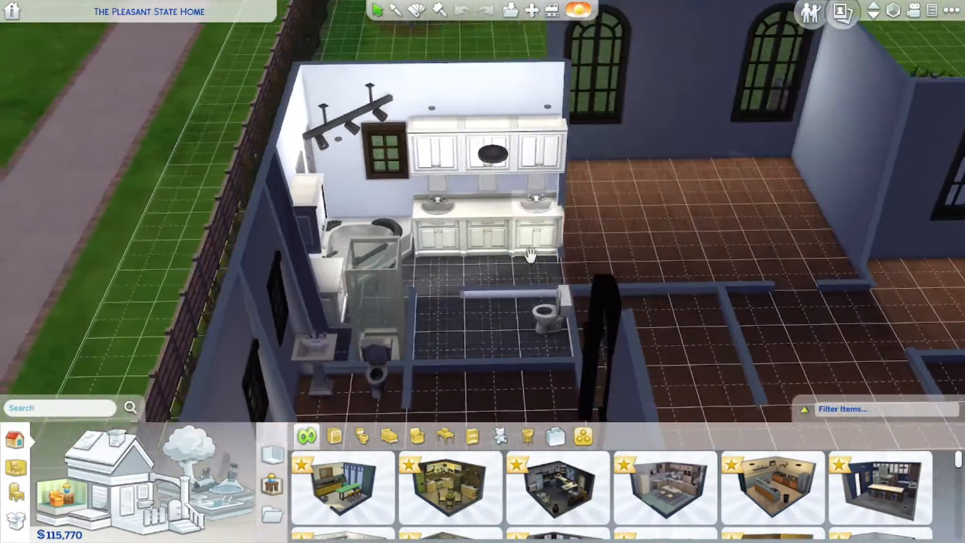
Examine the rooms beside the large bathroom, the second bathroom at the back and the central living area.
key(d)
key(s)
key(s)
key(w)
key(d)
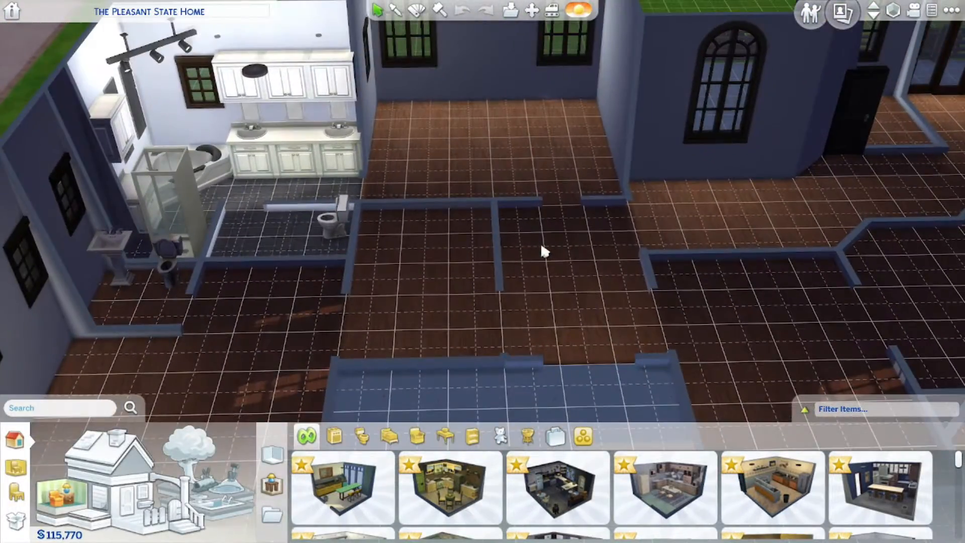
key(d)
middle_drag(543, 251, 648, 279)
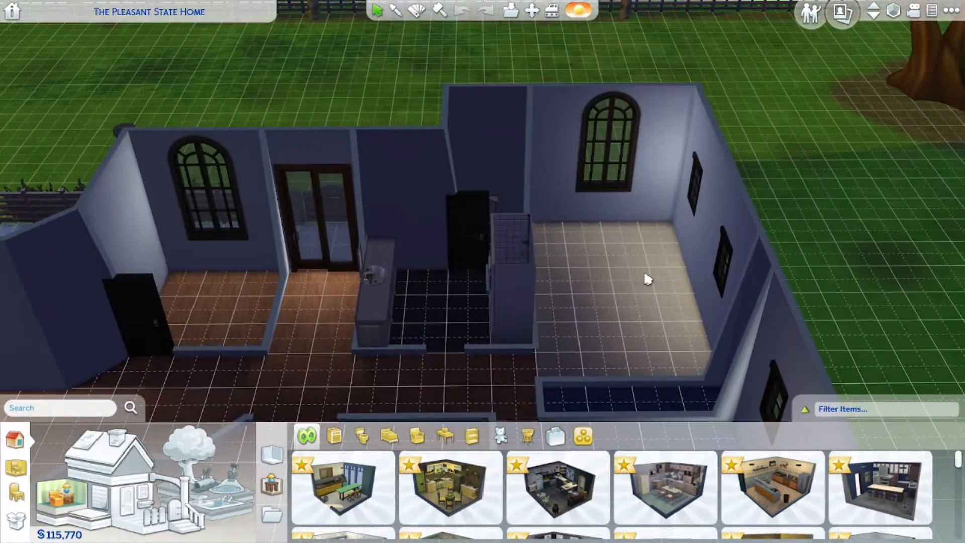
key(s)
key(a)
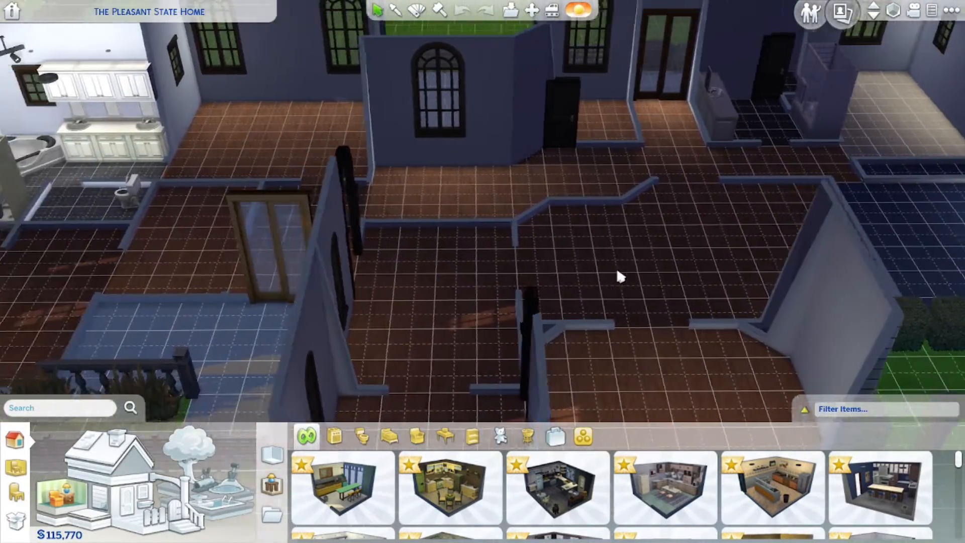
Examine the whole ground floor and the tiled rooms at the end opposite the large bathroom.
scroll(617, 271, down, 3)
mouse_move(556, 267)
middle_down()
mouse_move(571, 275)
mouse_move(559, 267)
middle_up()
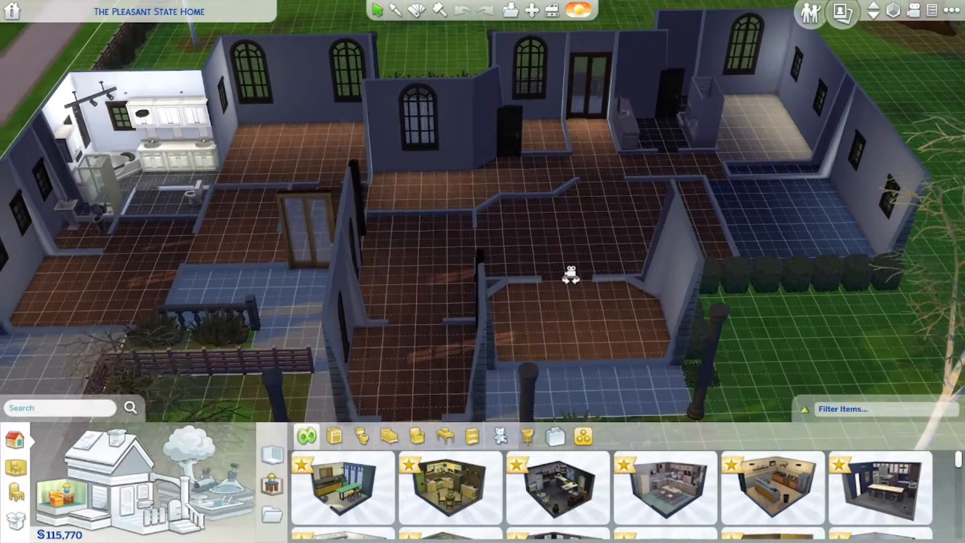
mouse_move(560, 267)
right_down()
mouse_move(566, 275)
mouse_move(556, 265)
right_up()
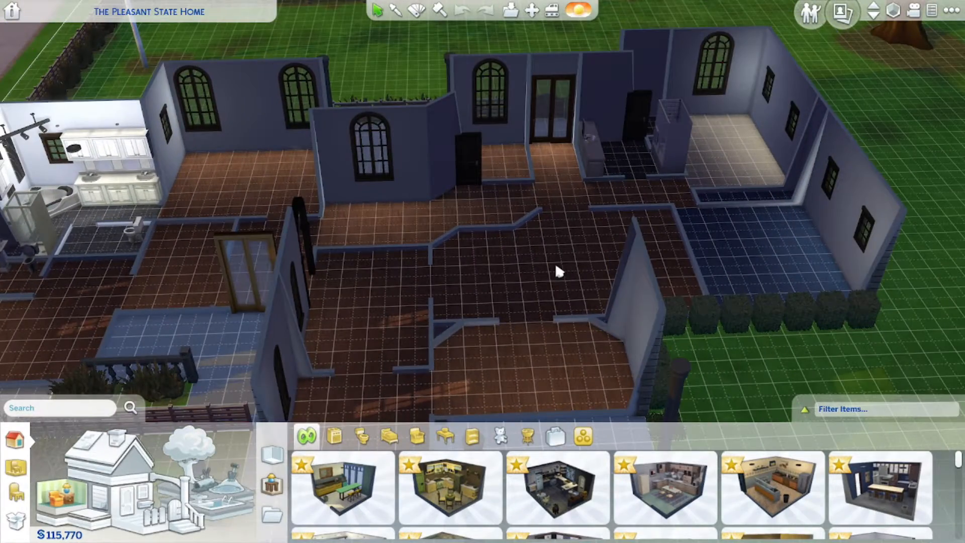
key(a)
key(d)
key(w)
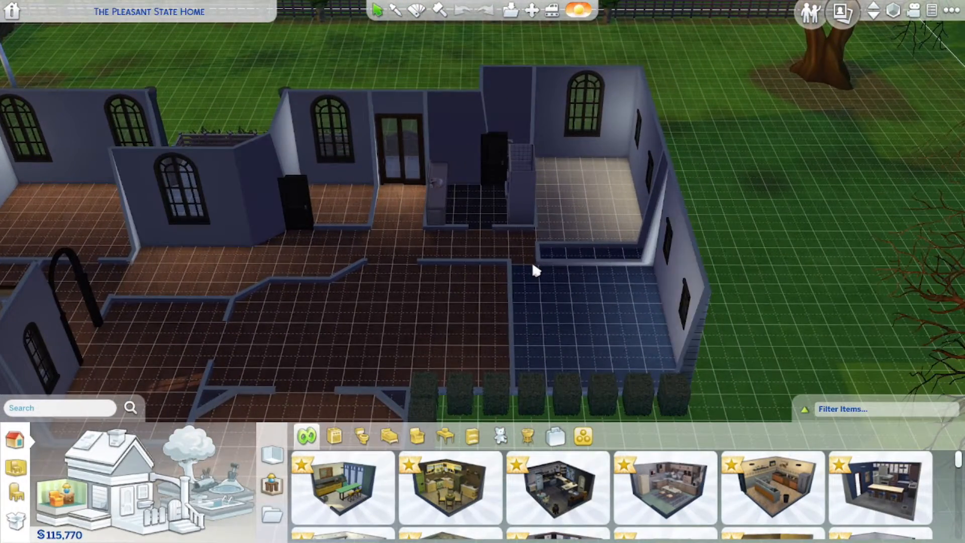
middle_drag(567, 229, 577, 222)
Place a grey Modern Colonial Bed between the two arched windows in the bedroom next to the large bathroom.
key(a)
scroll(503, 234, up, 3)
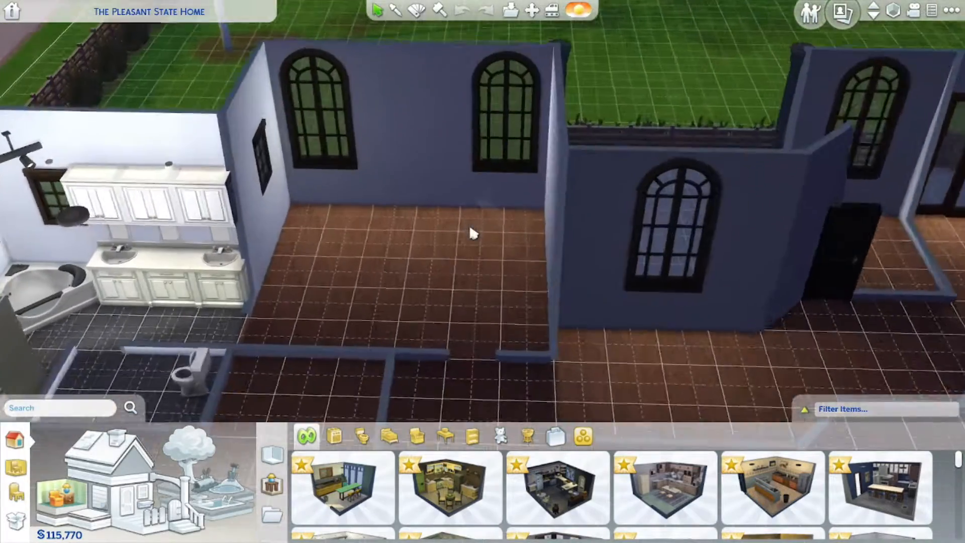
click(45, 483)
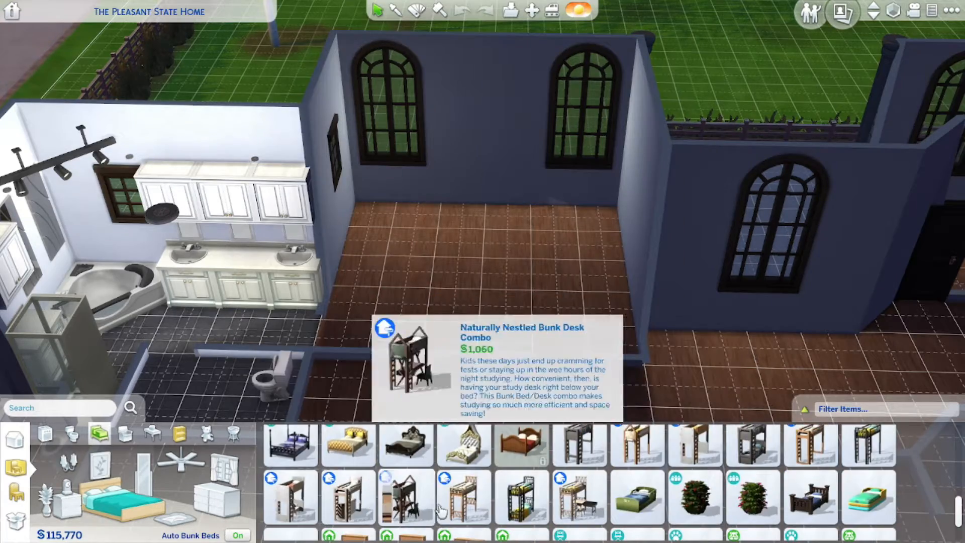
scroll(464, 453, up, 1)
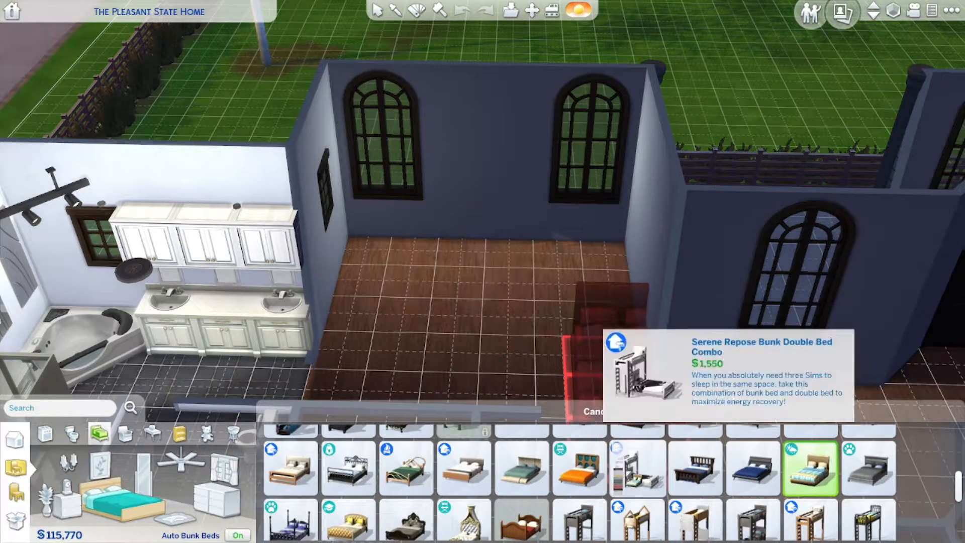
click(291, 468)
scroll(290, 467, up, 2)
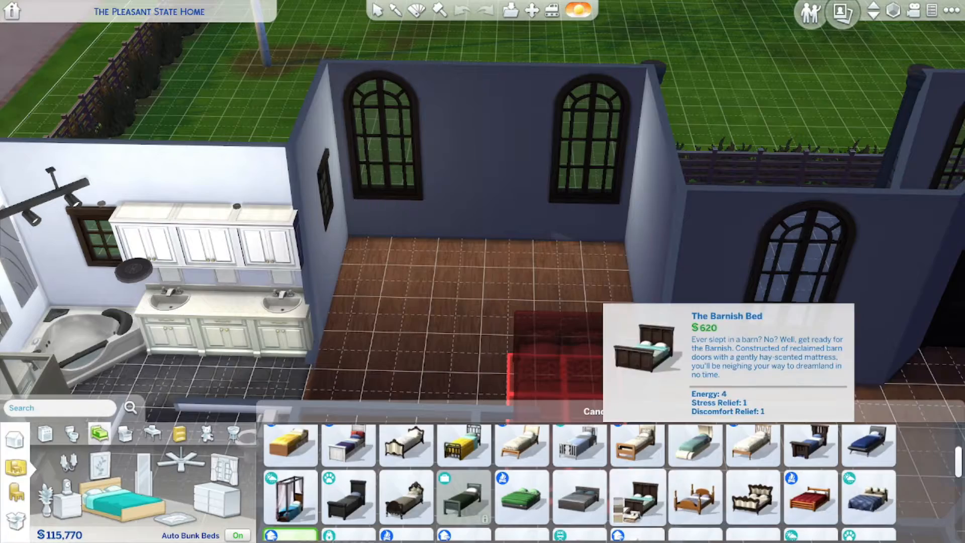
scroll(638, 497, down, 2)
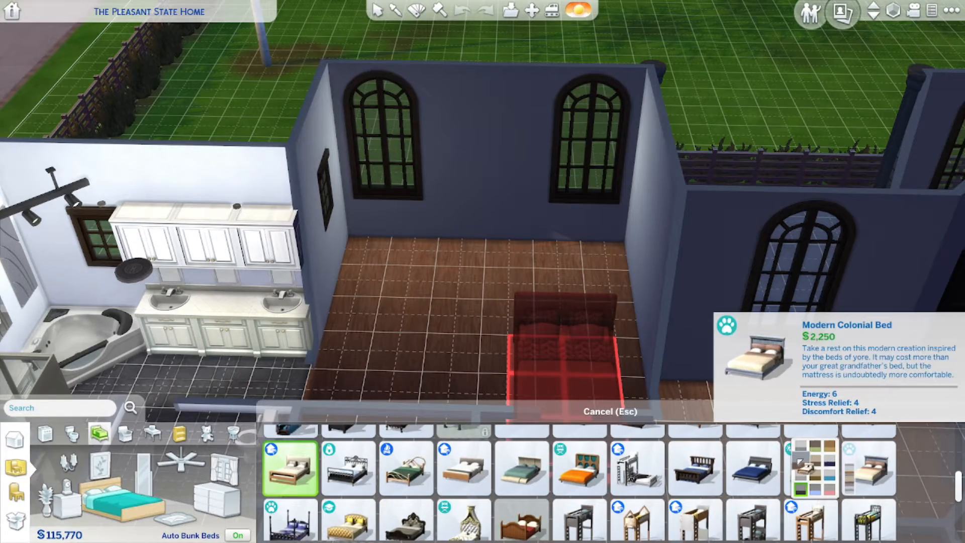
click(808, 464)
click(483, 306)
middle_drag(482, 306, 662, 411)
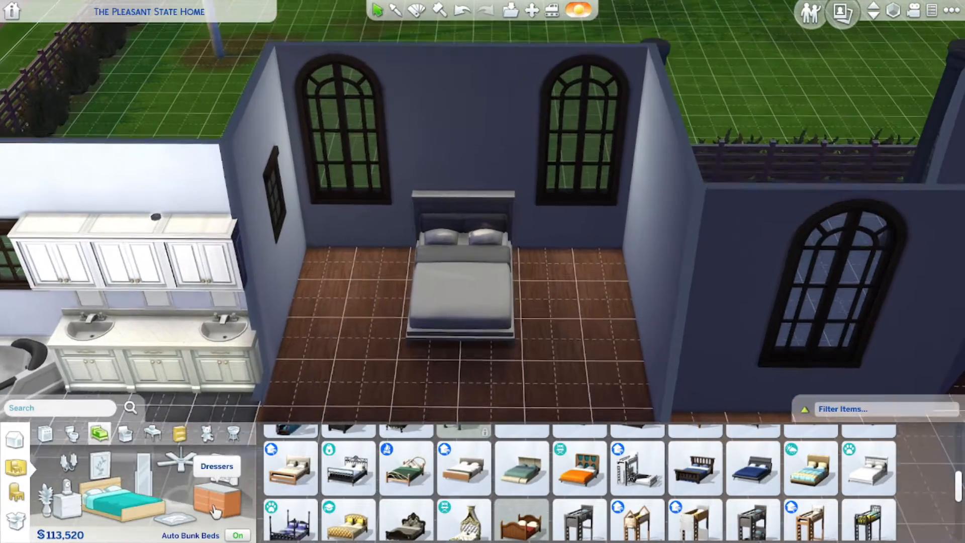
Place a grey Bottomless Dresser against the bedroom's side wall, opposite the wall shared with the bathroom.
click(215, 498)
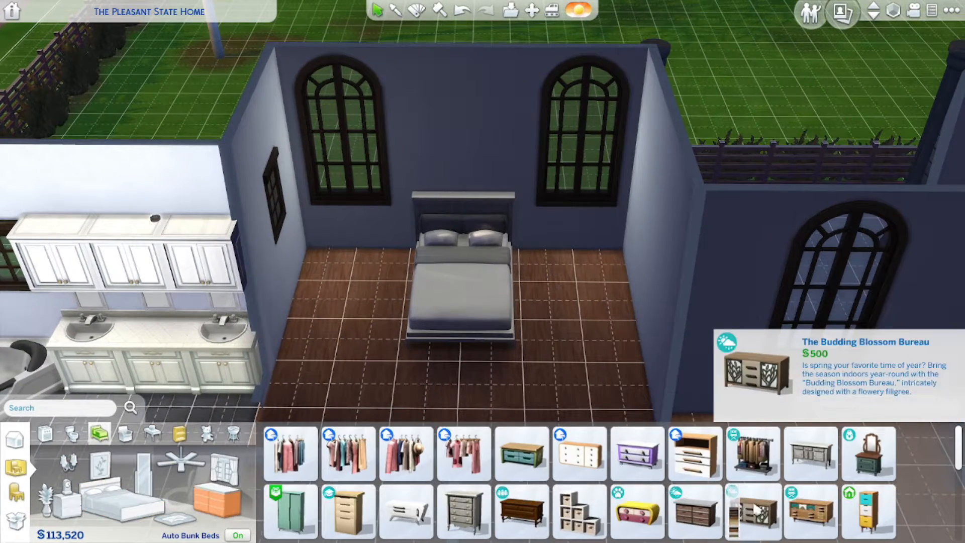
scroll(772, 515, down, 2)
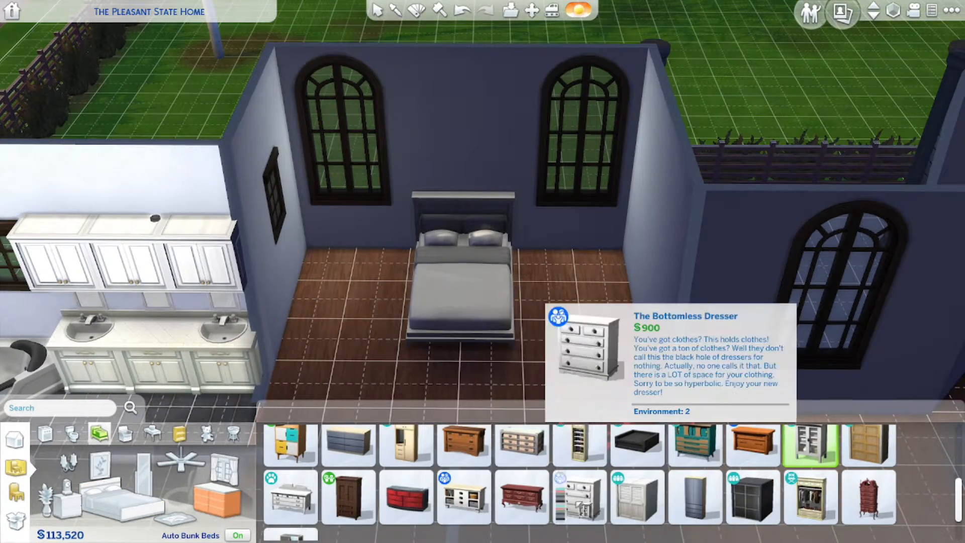
click(291, 495)
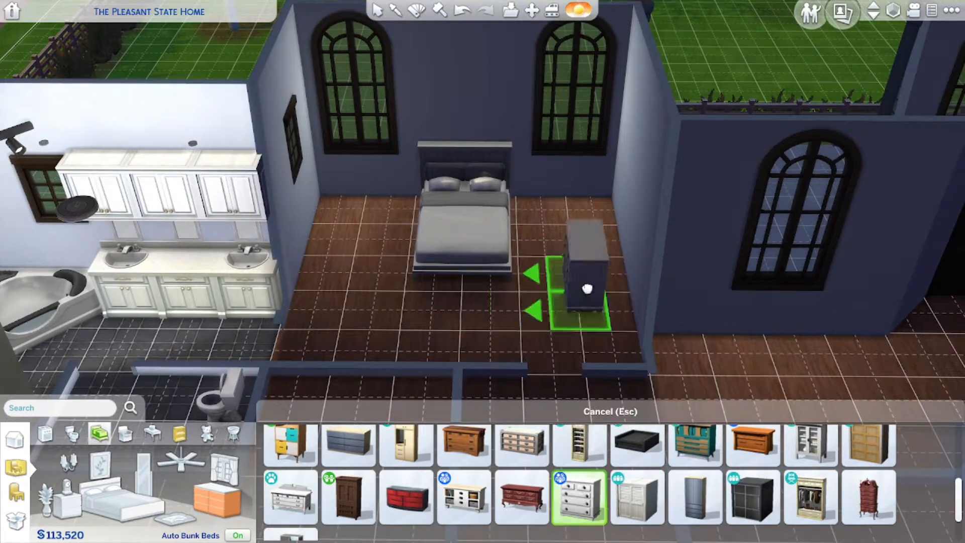
click(587, 288)
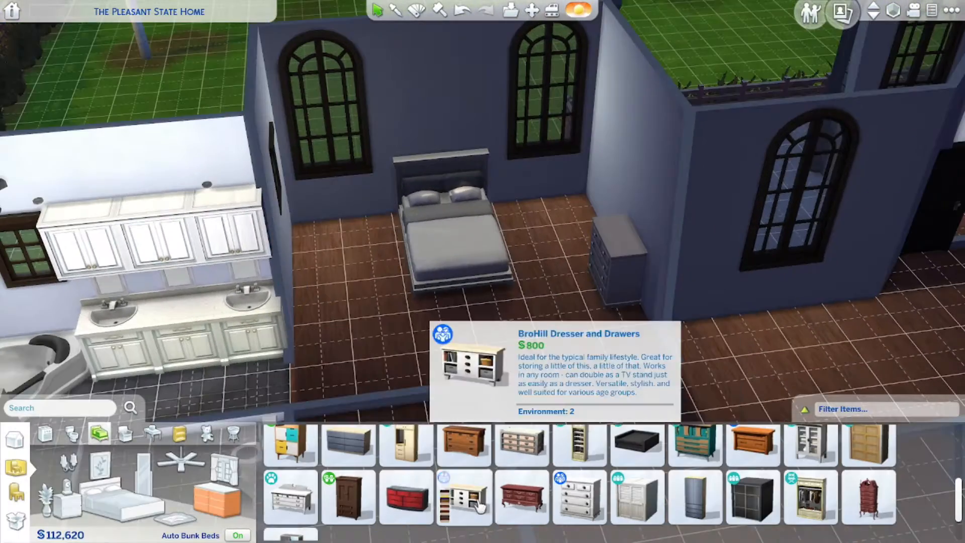
Try a grey Budding Blossom Bureau against the wall facing the foot of the bed, and sell it again.
click(480, 508)
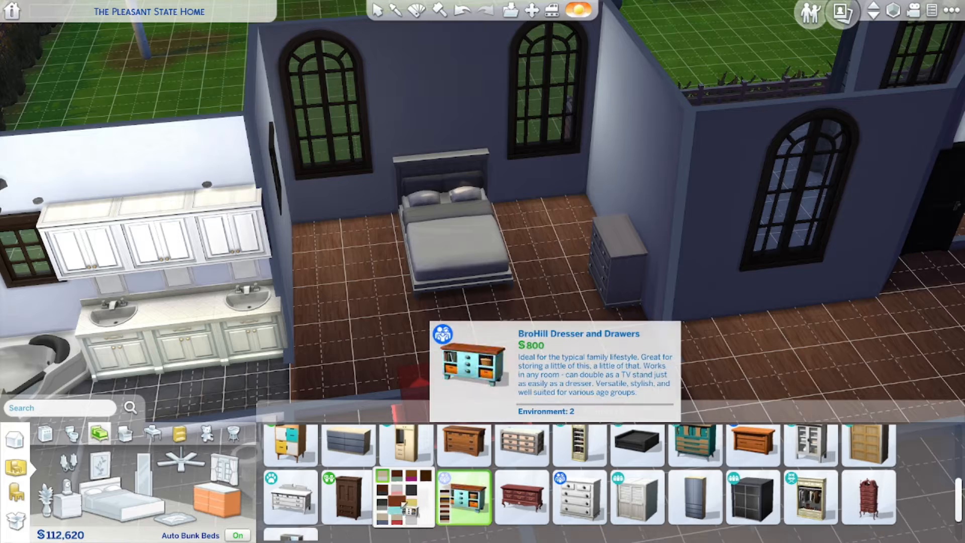
scroll(397, 495, up, 1)
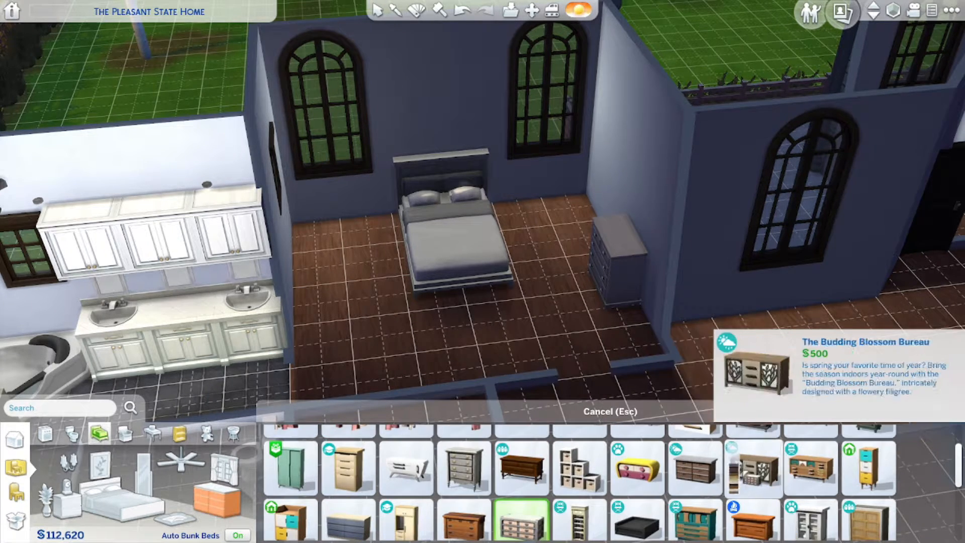
scroll(427, 467, up, 1)
scroll(683, 467, down, 1)
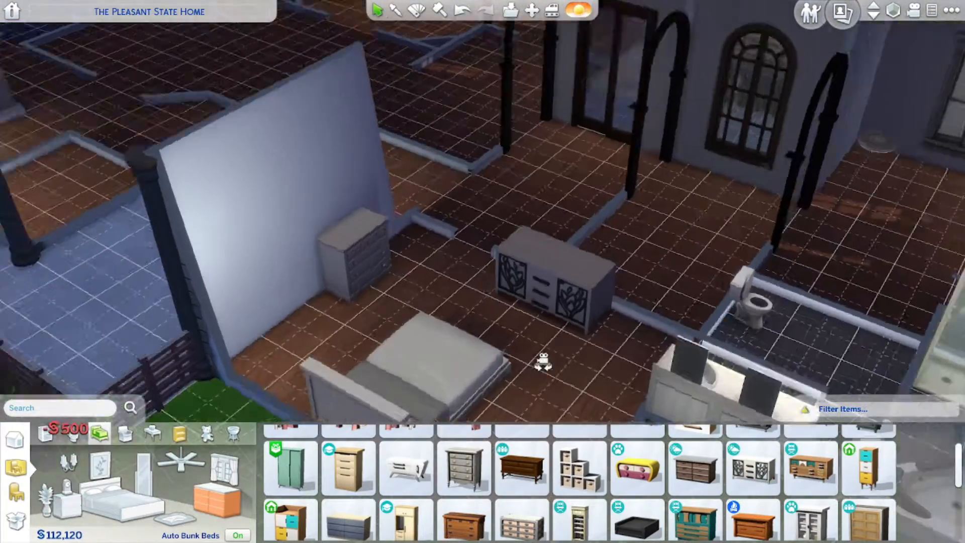
click(436, 252)
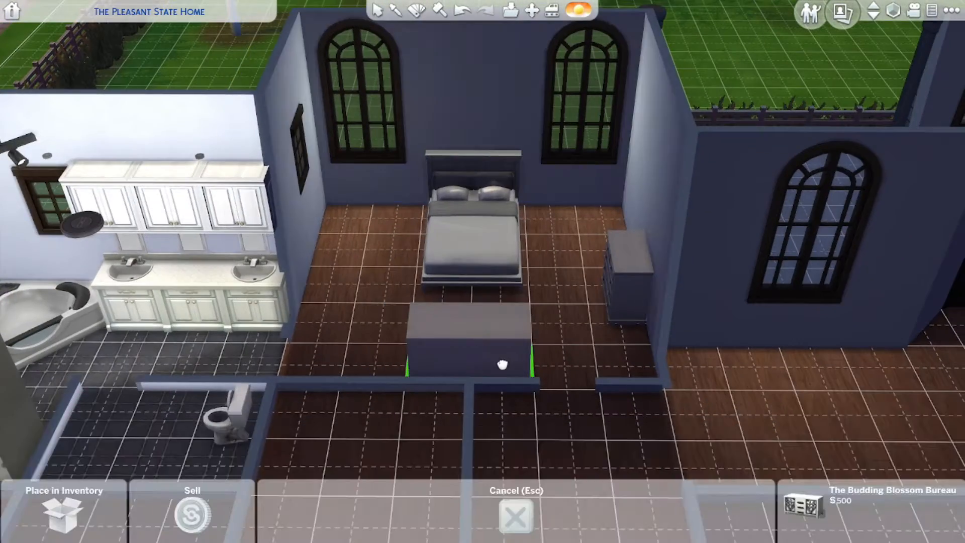
click(193, 513)
Place a long, low grey dresser against the wall facing the foot of the bed.
click(473, 465)
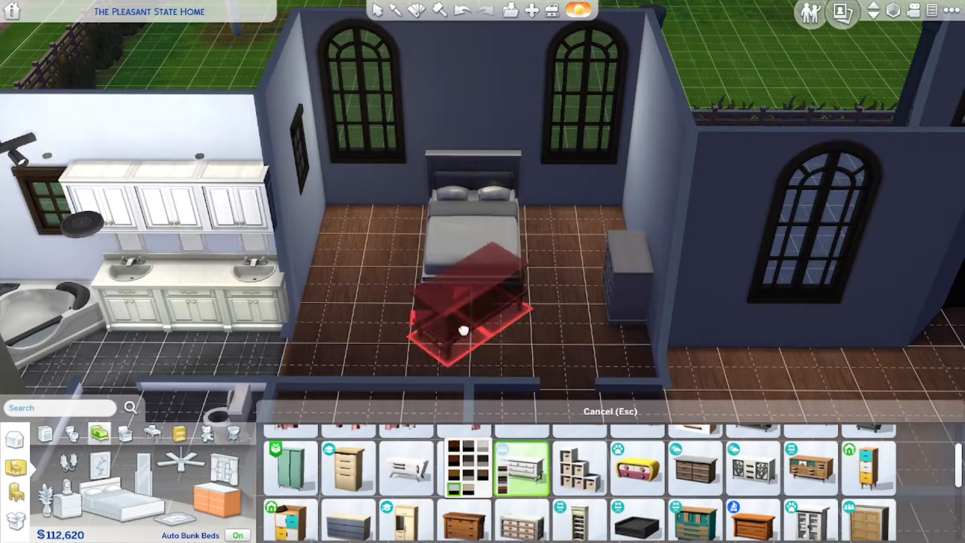
click(462, 329)
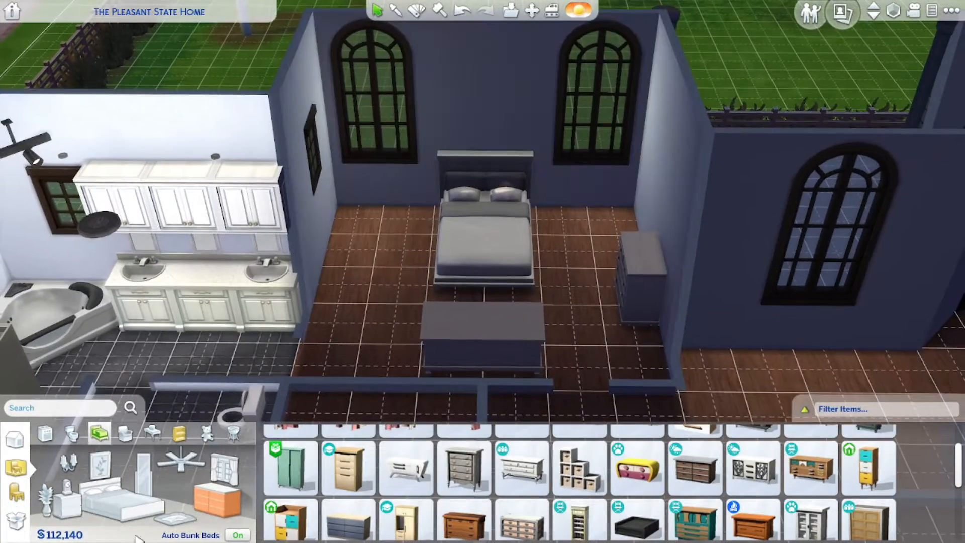
Place a light grey Lord Ike's Nightstand on each side of the bed.
scroll(654, 493, down, 5)
scroll(603, 527, down, 1)
scroll(556, 517, up, 2)
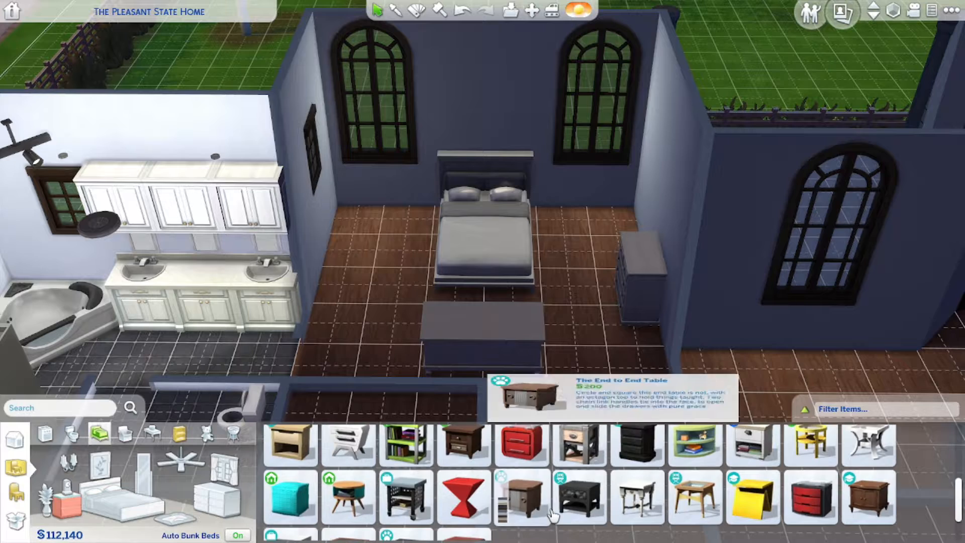
click(623, 495)
scroll(654, 498, up, 1)
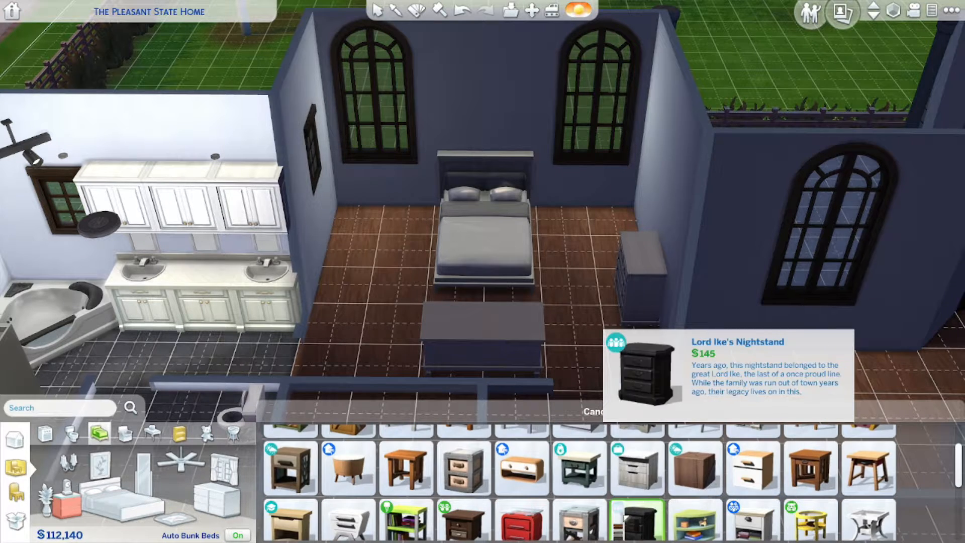
scroll(658, 510, up, 1)
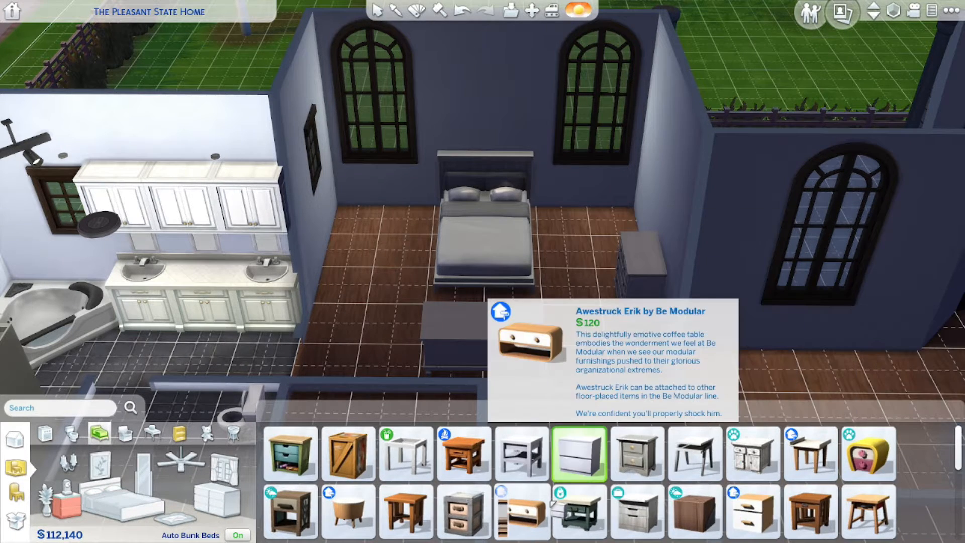
scroll(522, 505, down, 6)
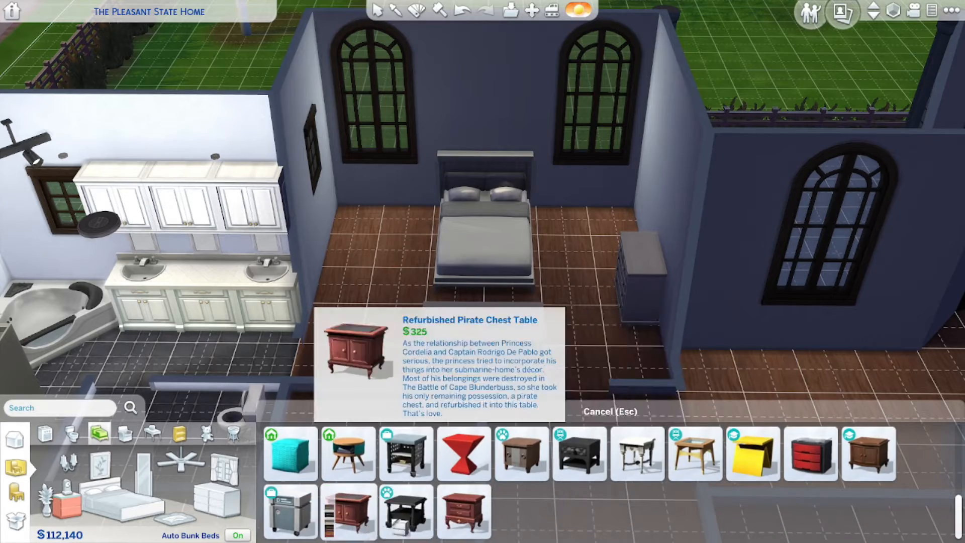
scroll(578, 498, up, 1)
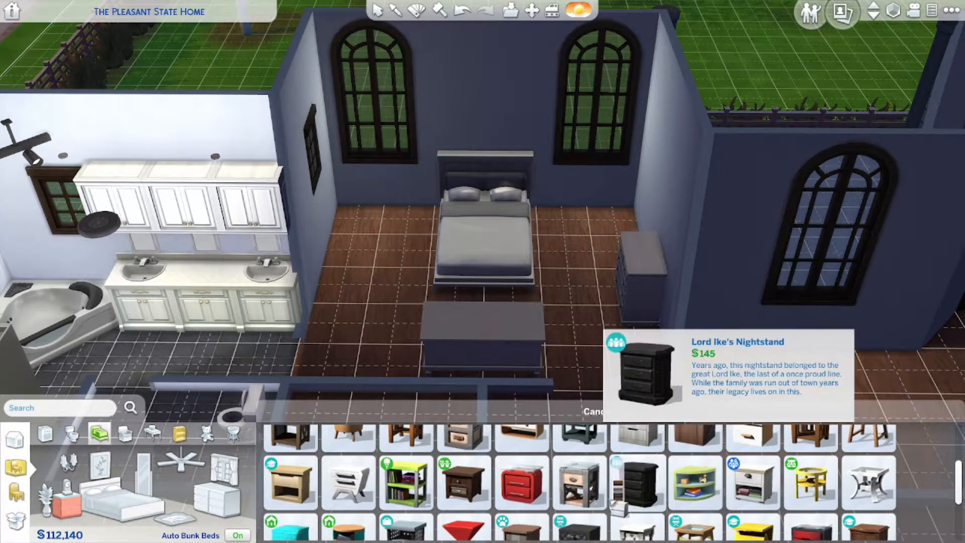
click(407, 214)
Sell the grey Modern Colonial Bed.
middle_drag(406, 214, 498, 257)
click(497, 256)
click(194, 513)
Try a black tufted double bed between the two nightstands and undo its placement.
click(122, 498)
scroll(696, 508, down, 2)
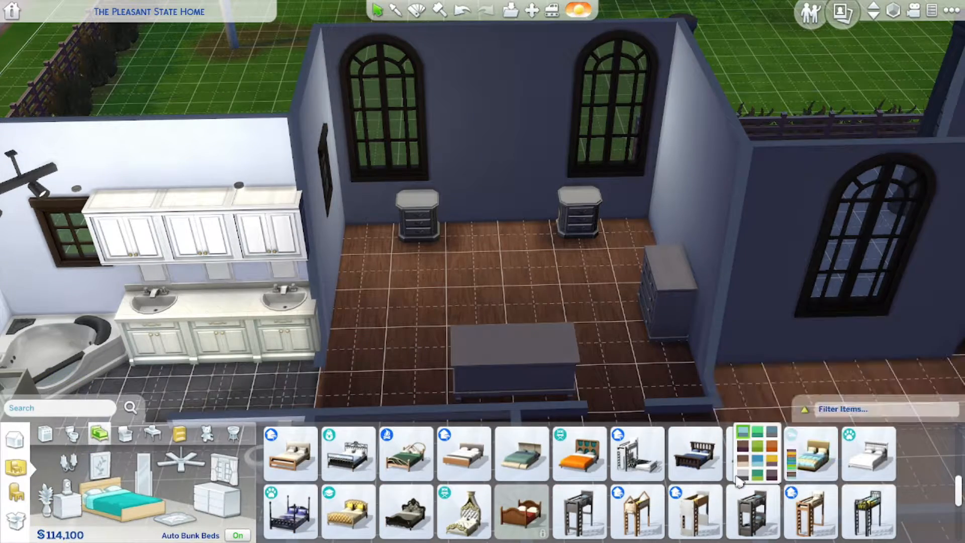
click(804, 458)
scroll(639, 500, down, 1)
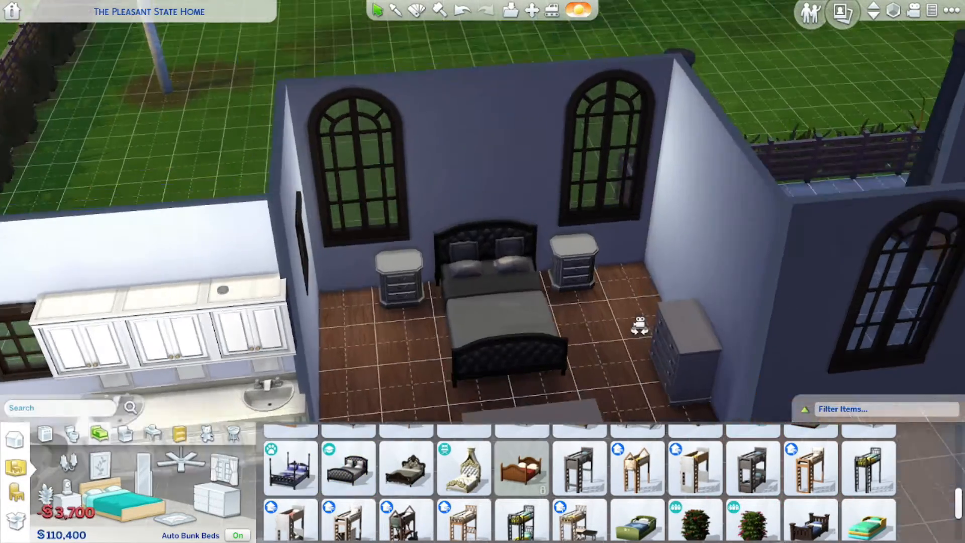
scroll(639, 325, down, 2)
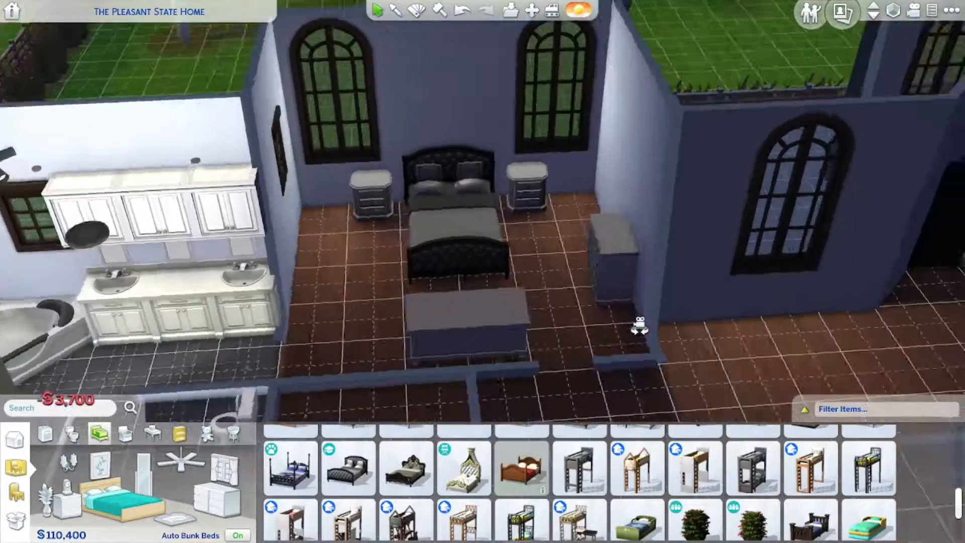
scroll(578, 503, up, 1)
click(447, 483)
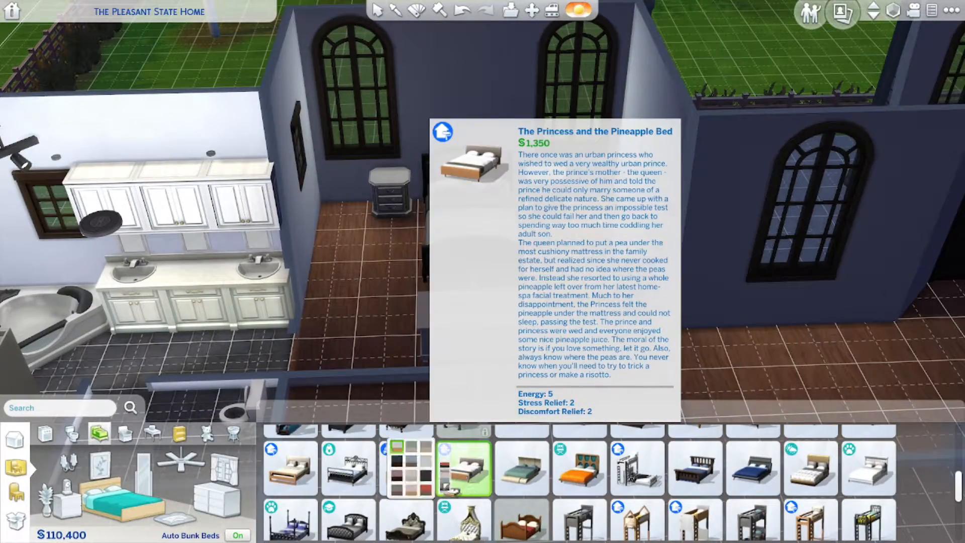
click(396, 460)
key(Escape)
key(ctrl+z)
Place a dark Princess and the Pineapple Bed between the nightstands, compare other beds, and sell it again.
click(464, 472)
key(w)
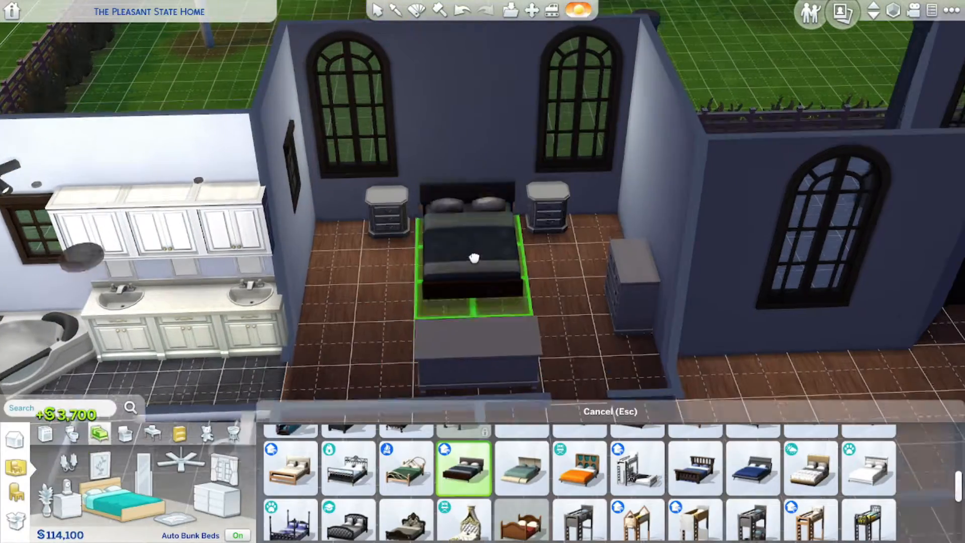
click(411, 460)
click(397, 460)
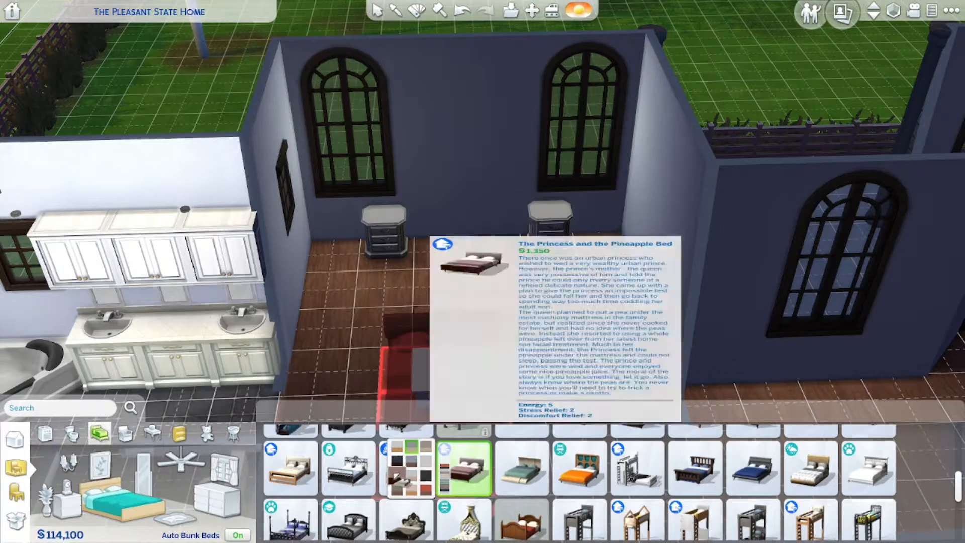
click(470, 274)
middle_drag(469, 274, 617, 376)
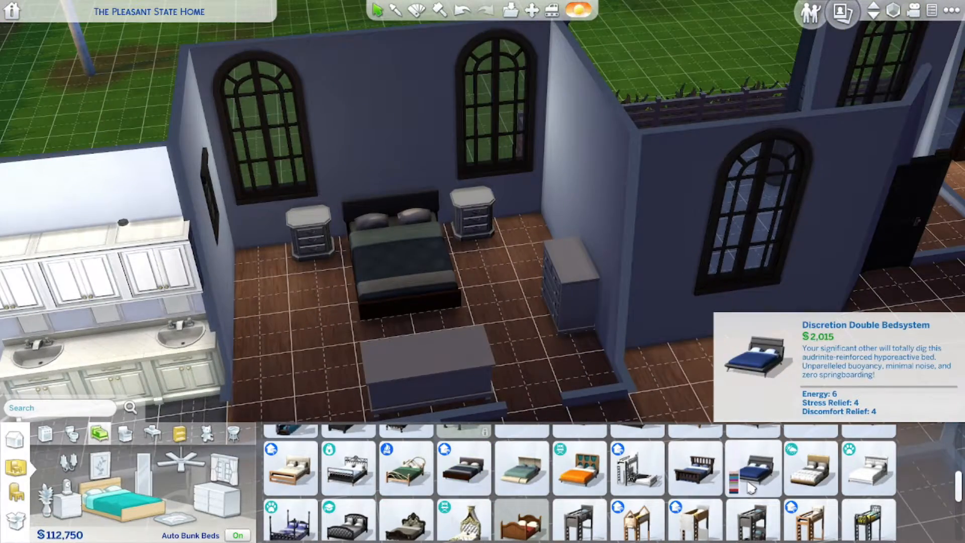
scroll(542, 495, up, 1)
scroll(563, 493, down, 1)
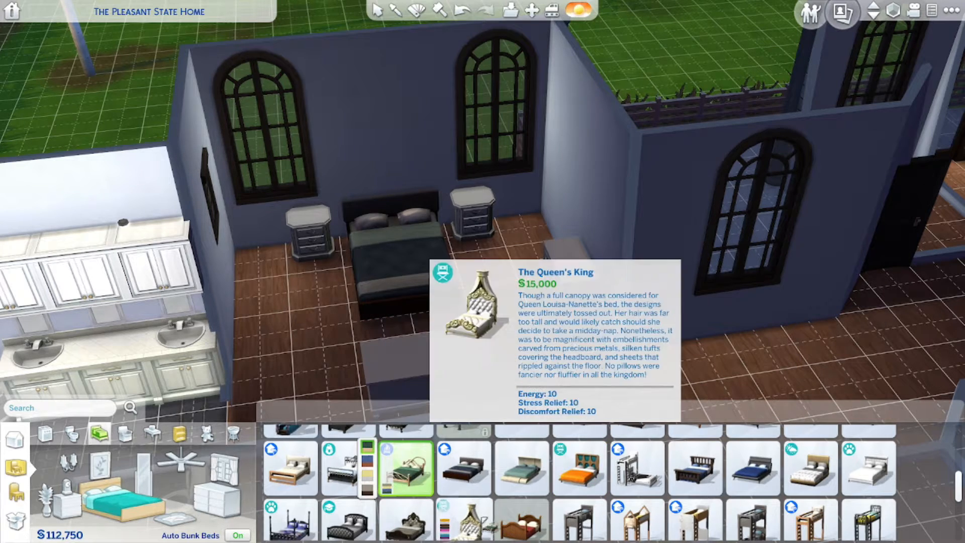
key(Escape)
drag(399, 257, 352, 467)
Place the ornate metal-framed double bed with blue bedding between the two nightstands.
mouse_move(329, 472)
click(266, 458)
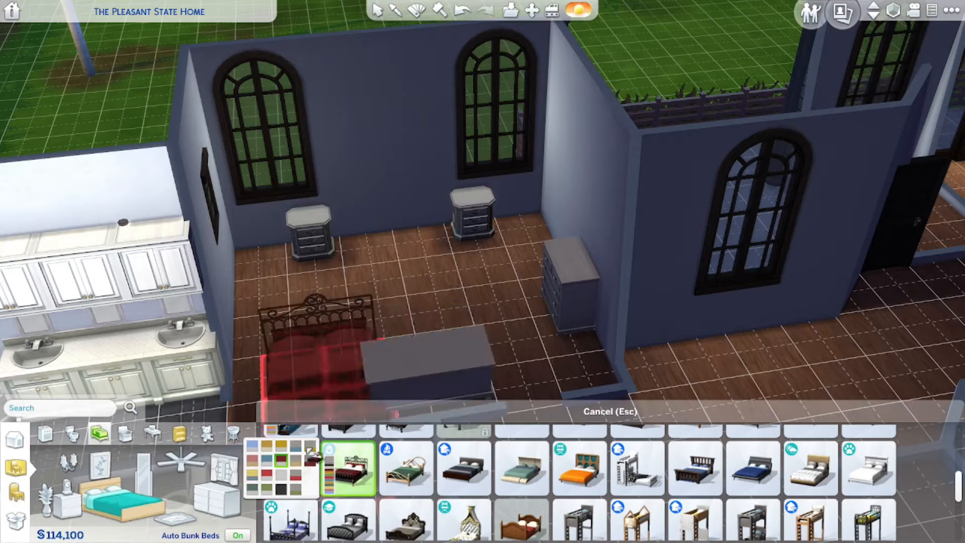
click(411, 279)
key(period)
Replace the Bottomless Dresser on the side wall with a grey mirrored dresser with a dark wood top.
click(226, 505)
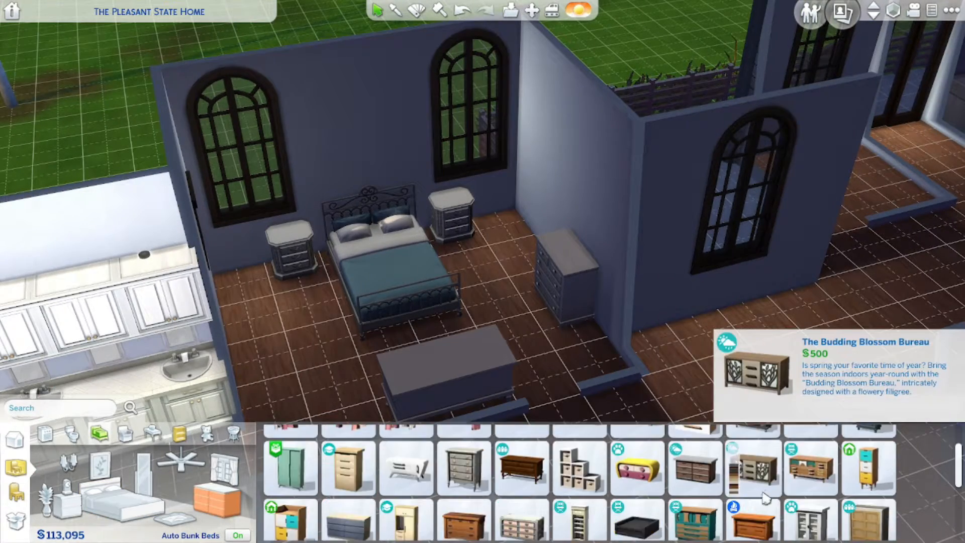
click(868, 454)
click(820, 459)
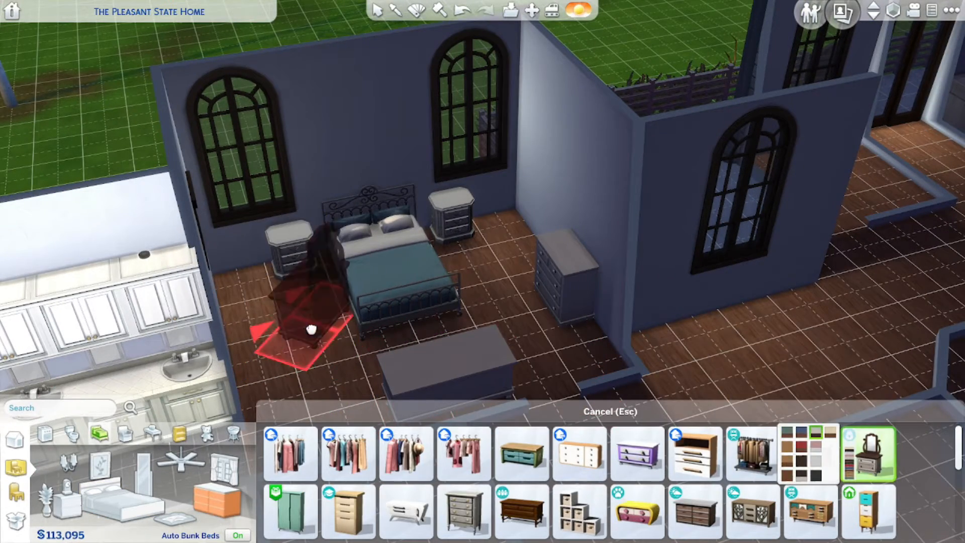
key(Escape)
drag(566, 274, 465, 469)
click(868, 454)
click(553, 324)
Install a small round ceiling light in the bedroom.
middle_drag(554, 323, 452, 344)
click(67, 461)
scroll(553, 495, down, 10)
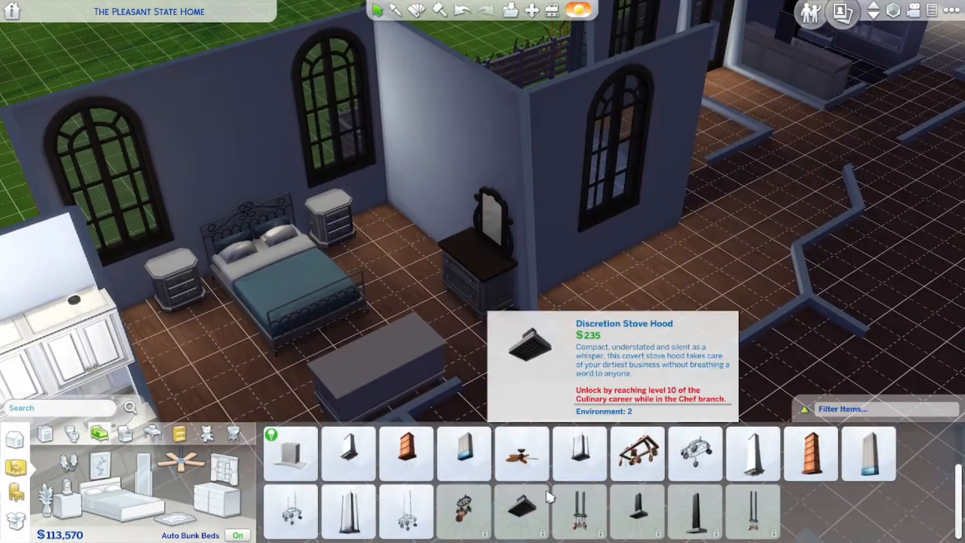
scroll(582, 509, up, 5)
click(582, 512)
click(327, 342)
Sell both Lord Ike's Nightstands beside the bed.
middle_drag(327, 343, 563, 312)
scroll(509, 318, up, 2)
click(308, 215)
click(211, 482)
click(482, 201)
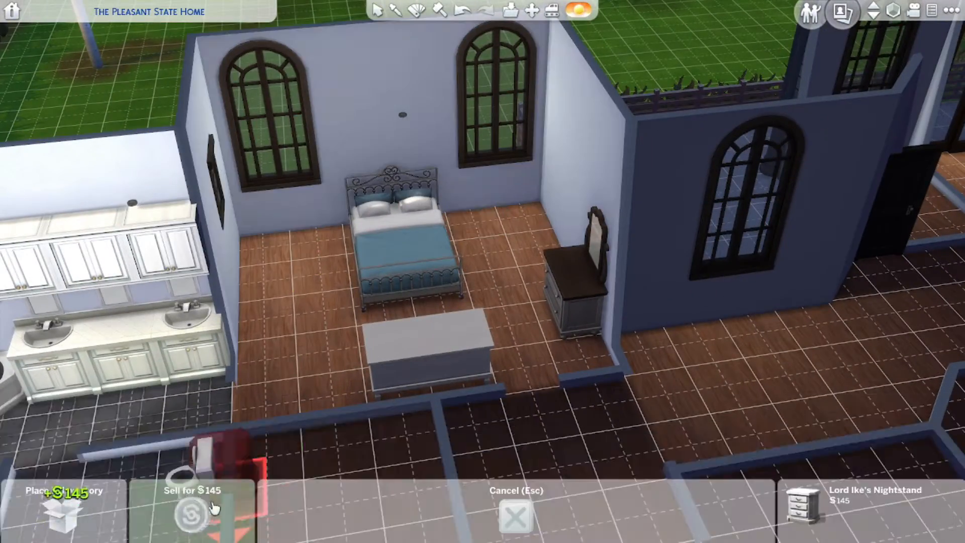
click(226, 482)
Place a dark wood end table with a drawer on each side of the bed.
click(67, 506)
click(752, 452)
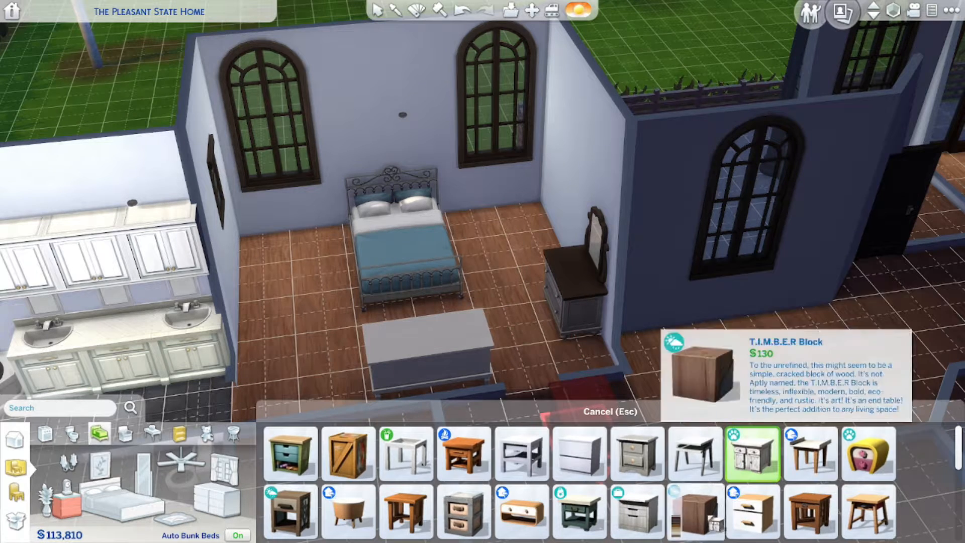
scroll(514, 498, down, 1)
scroll(515, 500, down, 1)
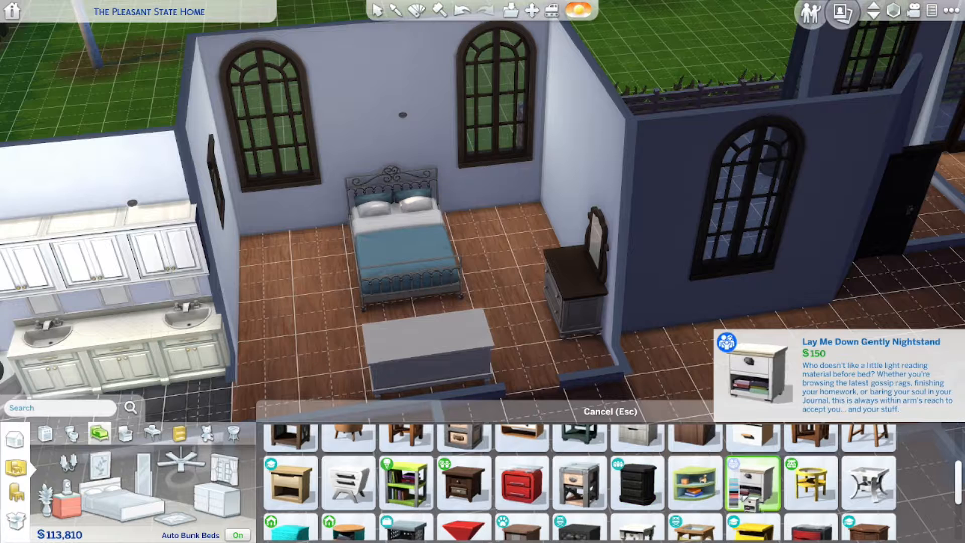
scroll(578, 497, down, 1)
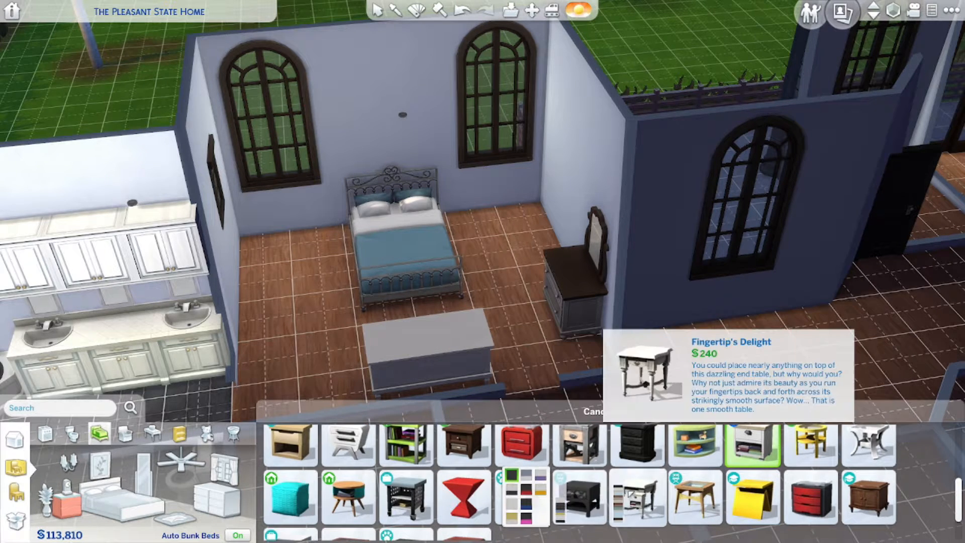
scroll(445, 525, down, 1)
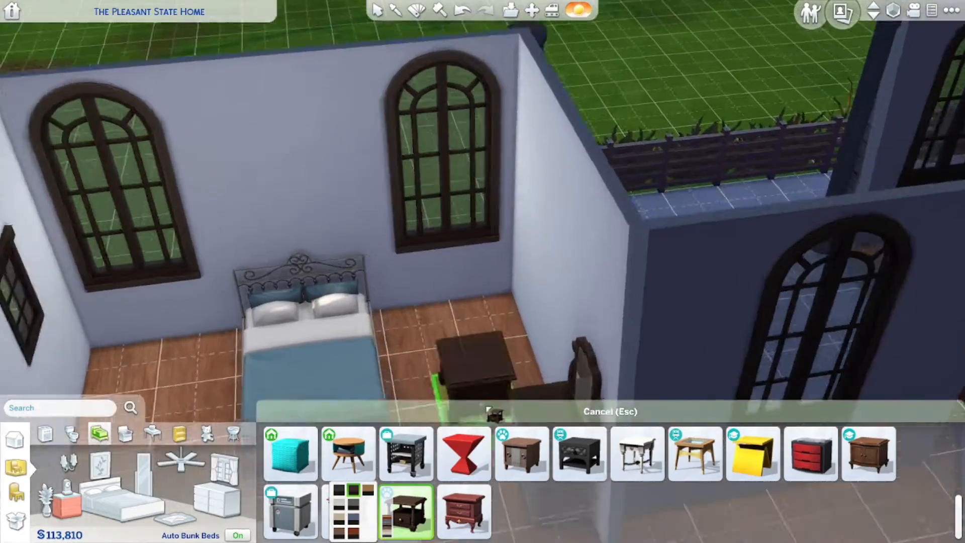
shift+click(410, 301)
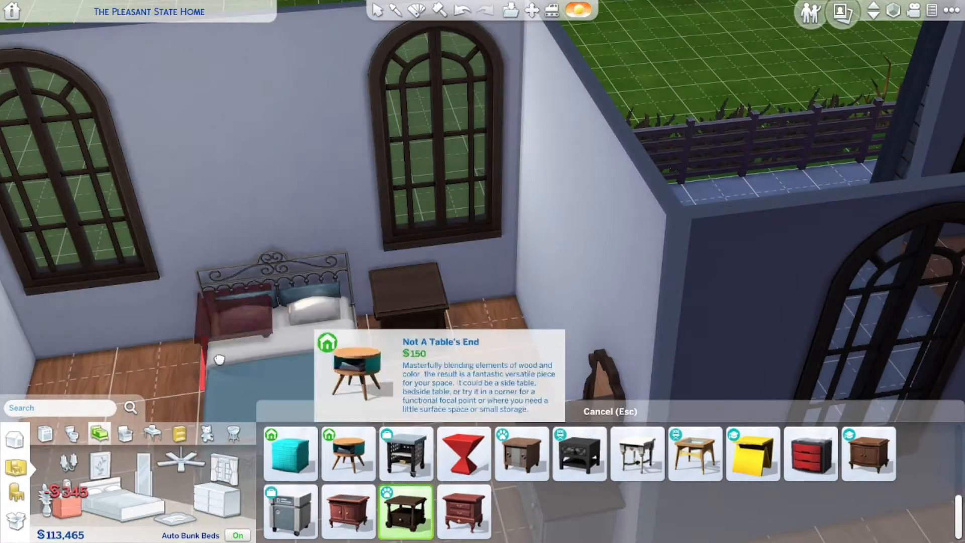
click(176, 322)
Replace the plain grey dresser at the foot of the bed with a grey Ysabel Horizontal Dresser with a light striped top.
middle_drag(452, 322, 352, 362)
click(213, 510)
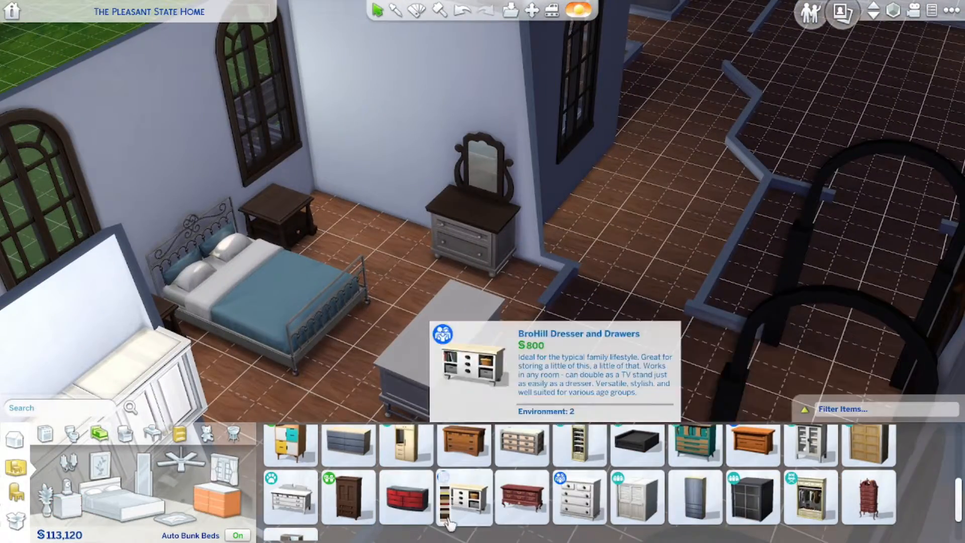
click(463, 500)
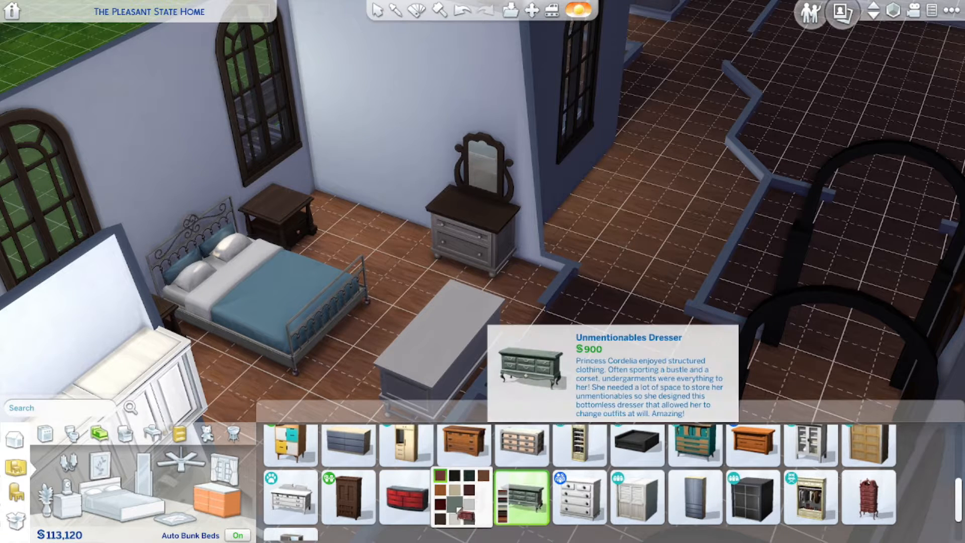
scroll(638, 498, up, 1)
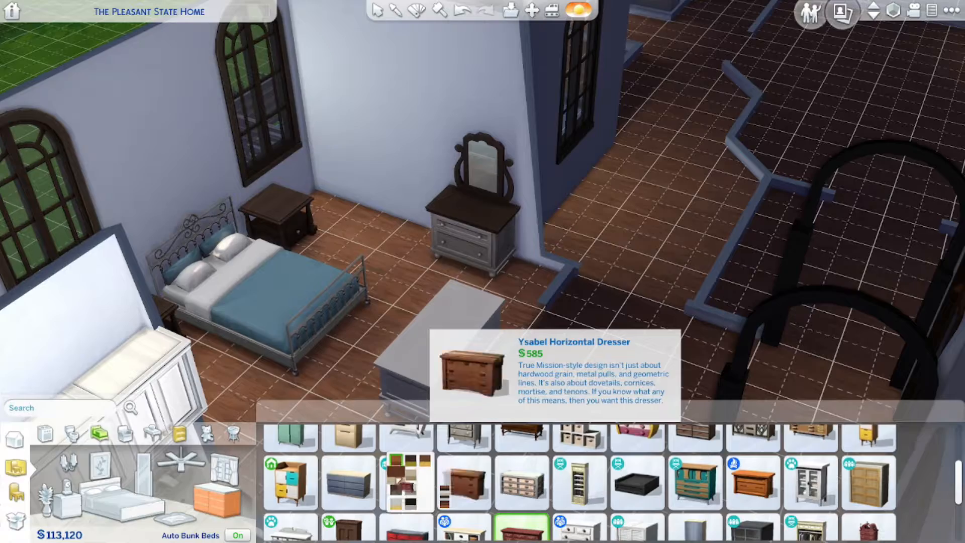
click(398, 507)
click(411, 327)
Try a grey Split Panel Dresser against the bedroom wall shared with the bathroom.
middle_drag(411, 327, 501, 442)
click(501, 497)
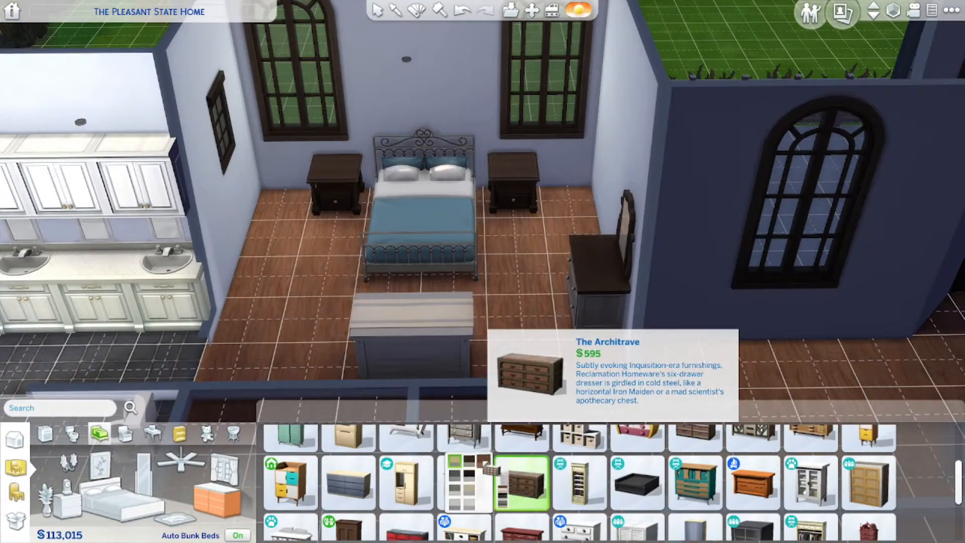
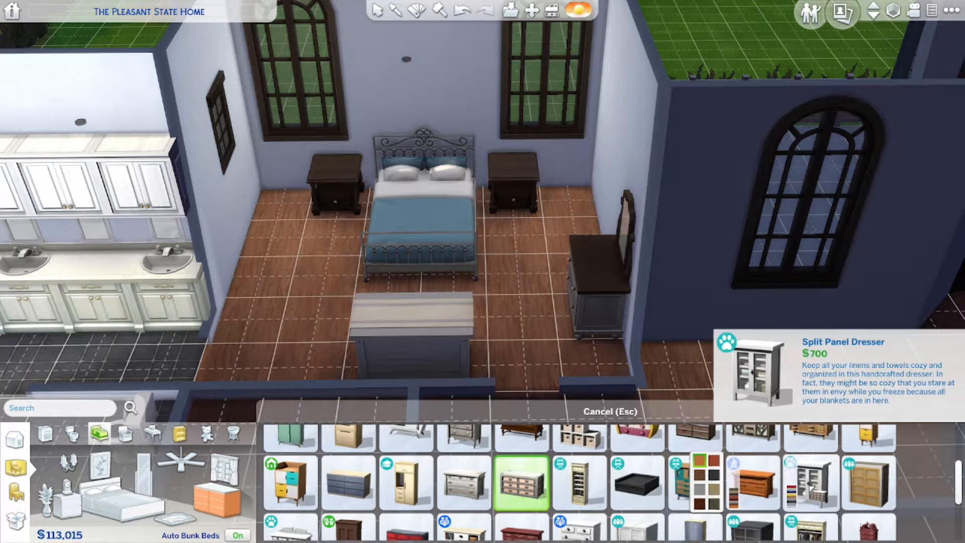
click(742, 470)
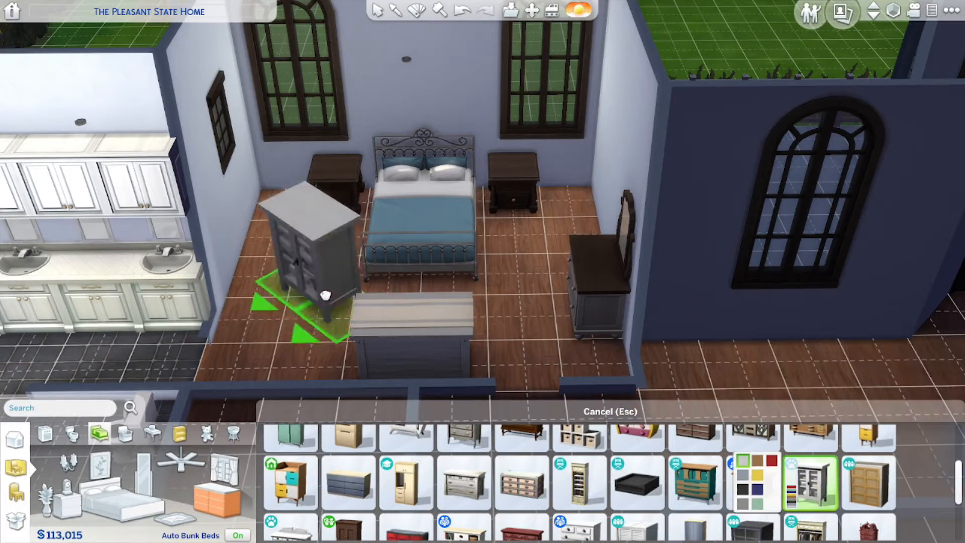
click(258, 274)
middle_drag(345, 327, 338, 326)
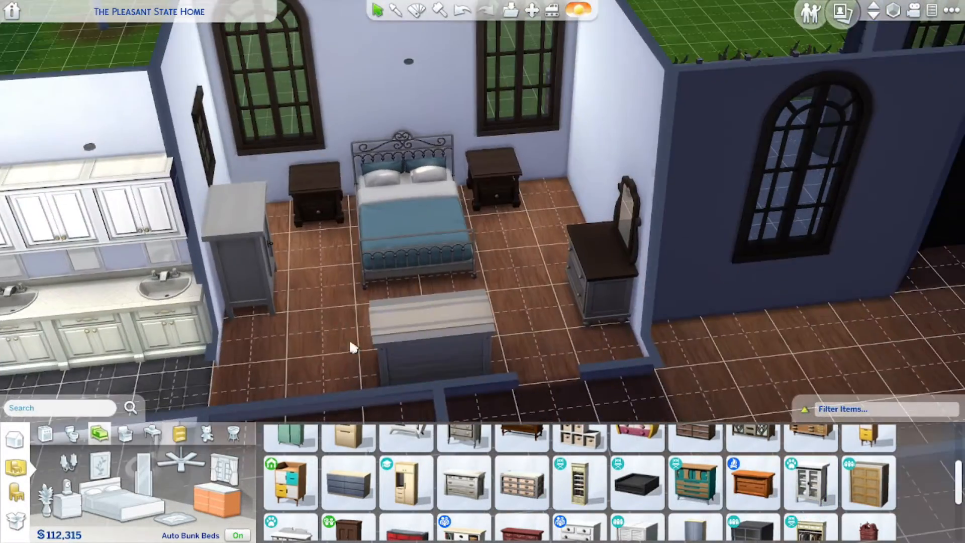
scroll(406, 465, up, 3)
middle_drag(494, 363, 498, 361)
key(ctrl+z)
Try a grey Lovely Armchair against the bedroom wall shared with the bathroom.
click(126, 433)
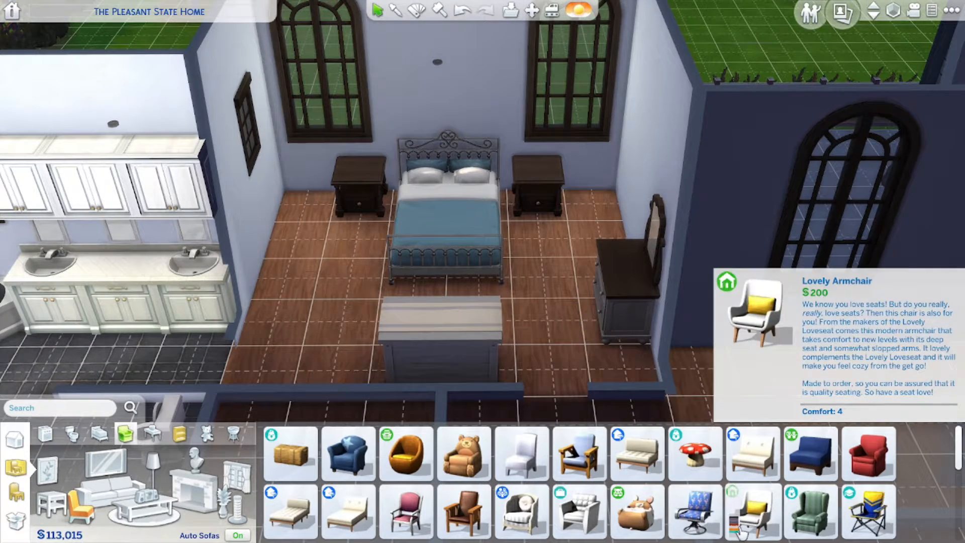
click(700, 493)
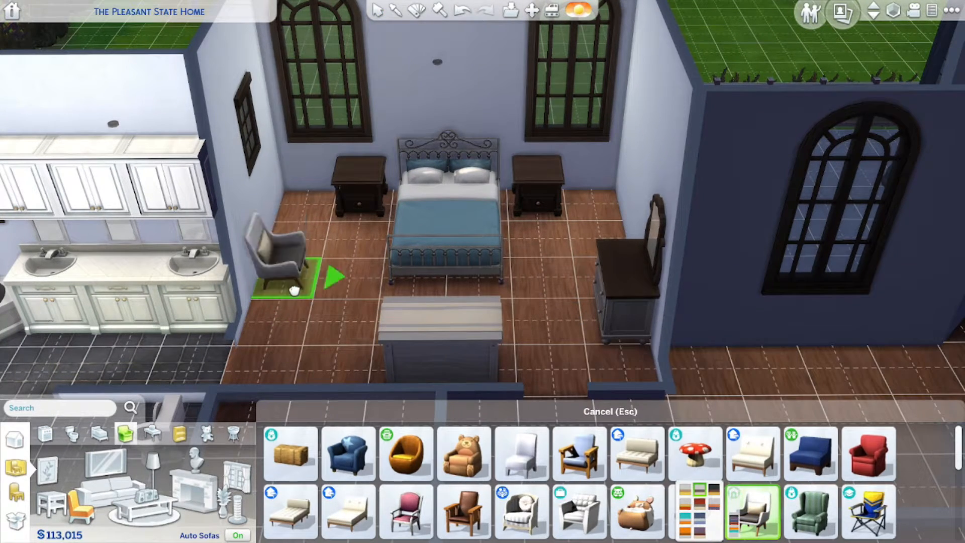
key(Return)
key(ctrl+shift+c)
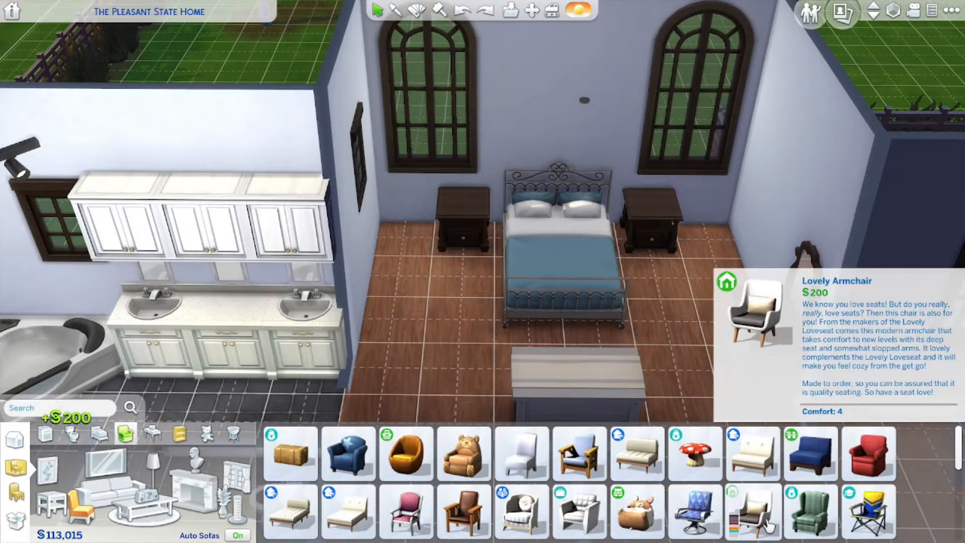
Place one beige wingback armchair near the bedroom corner, between the bathroom-side wall and the nearest end table.
scroll(708, 502, down, 2)
scroll(708, 520, down, 3)
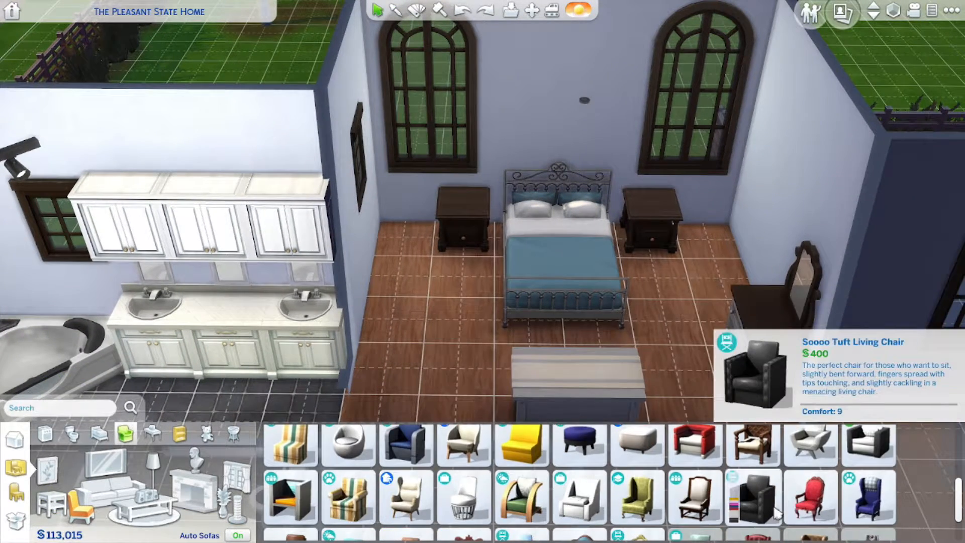
click(406, 452)
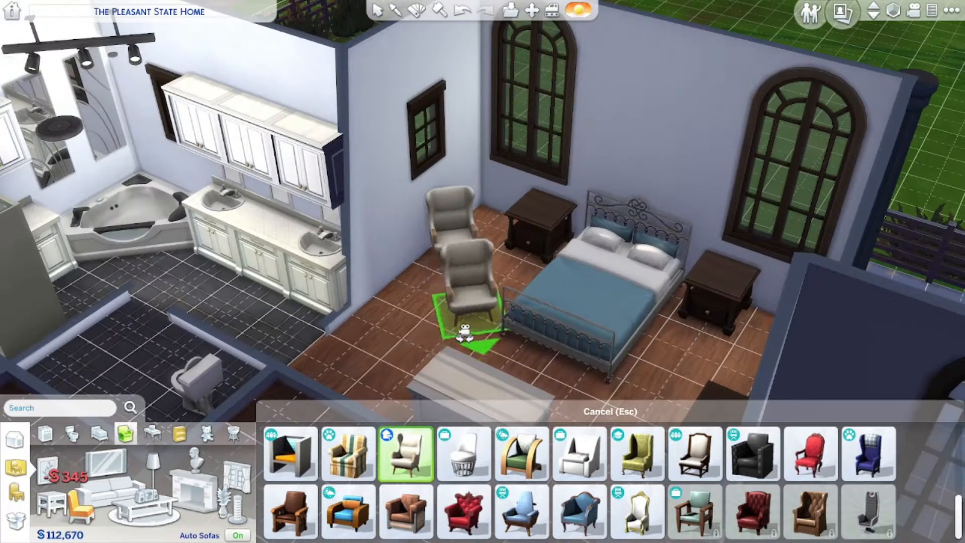
key(Escape)
scroll(578, 455, up, 3)
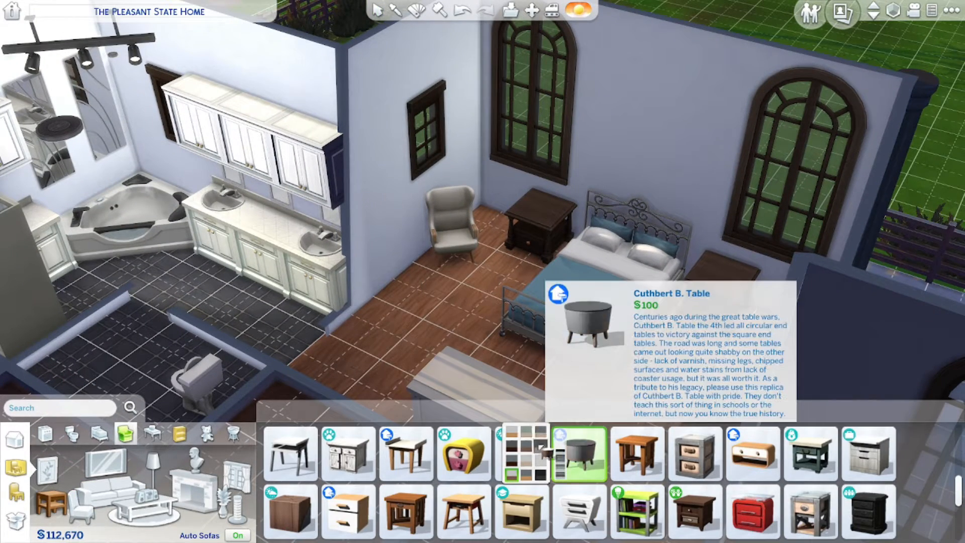
click(515, 481)
scroll(516, 481, down, 2)
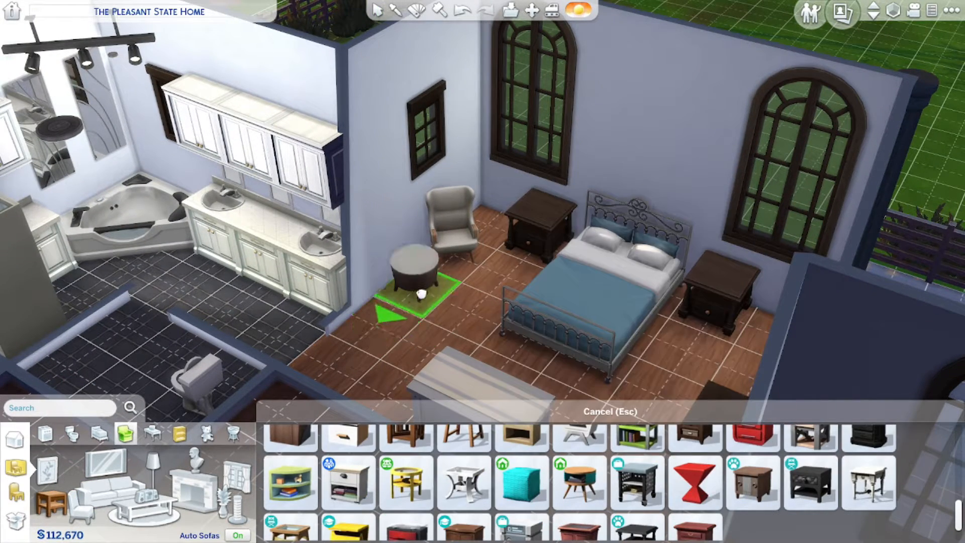
scroll(366, 488, down, 2)
click(353, 489)
Place a light beige Modern Pouffe in the bedroom corner behind the mirrored dresser, opposite the armchair.
mouse_move(502, 490)
click(468, 503)
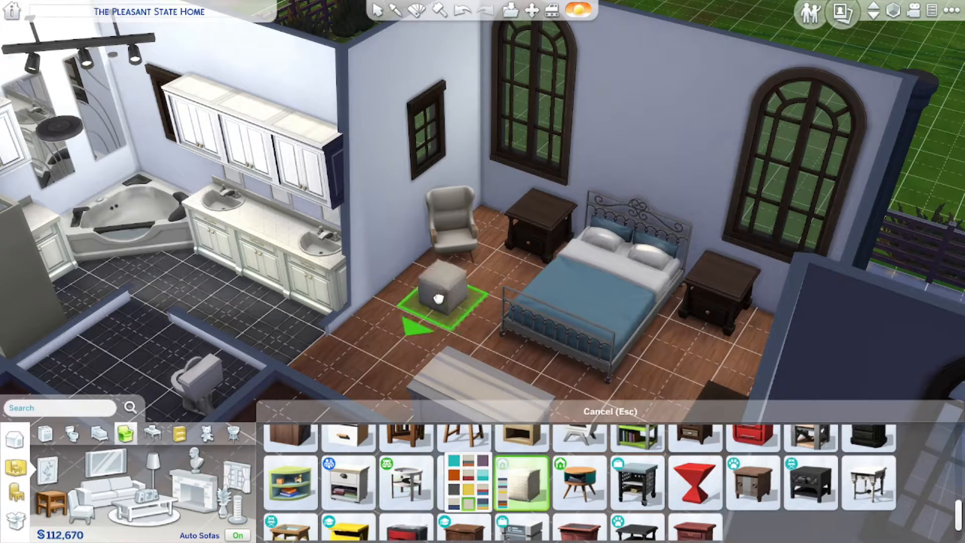
middle_drag(433, 295, 392, 289)
click(332, 286)
middle_drag(332, 287, 352, 322)
click(322, 316)
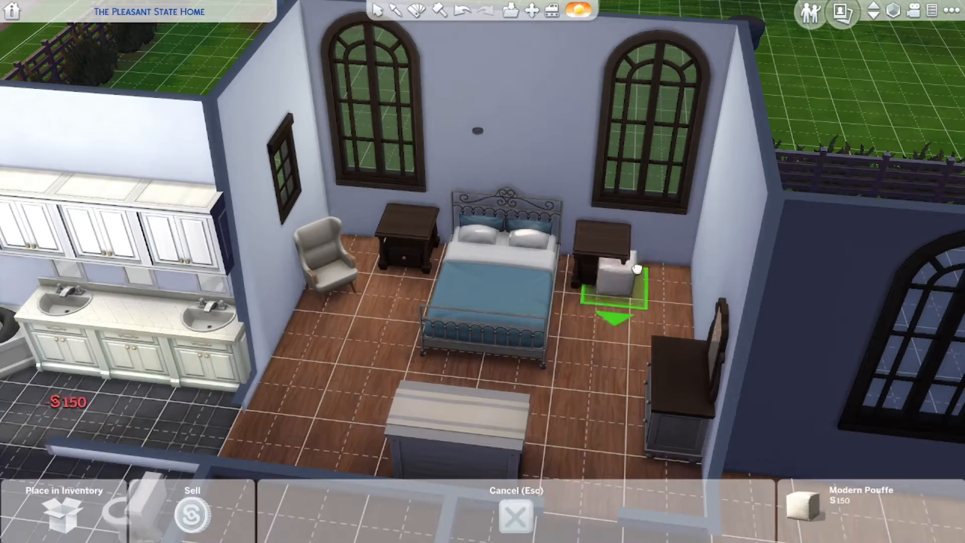
scroll(654, 275, up, 1)
click(659, 272)
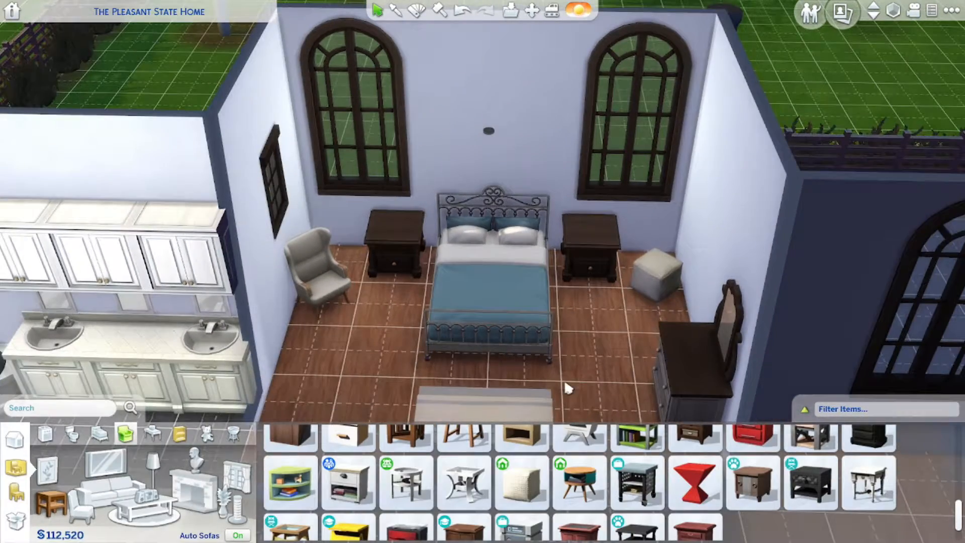
Place a floor lamp with a blue shade in the corner behind the wingback armchair.
key(w)
key(s)
click(152, 465)
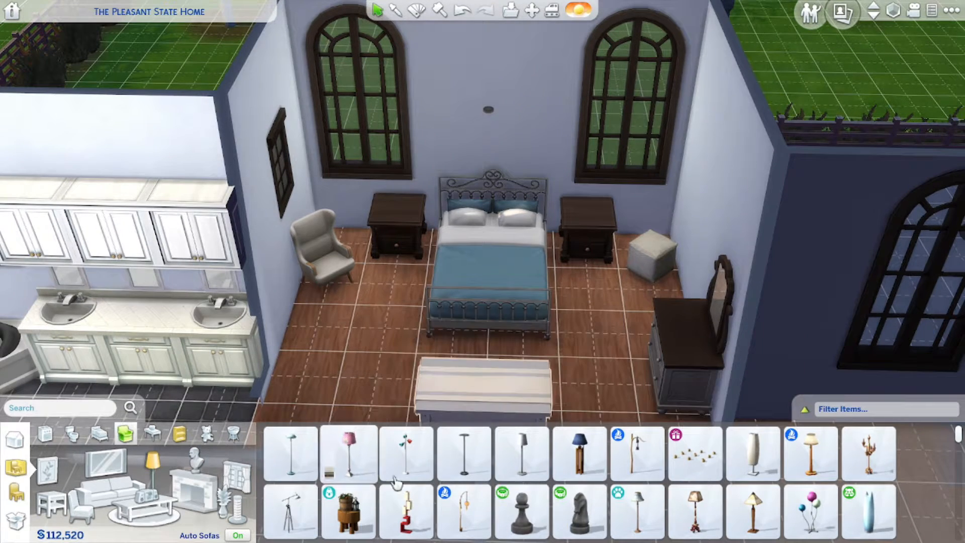
scroll(413, 483, down, 1)
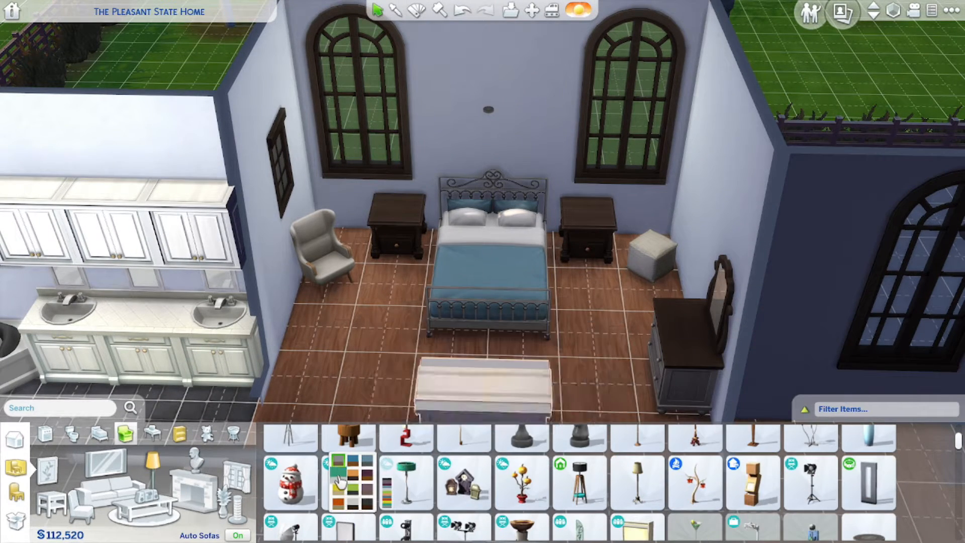
click(413, 482)
click(637, 482)
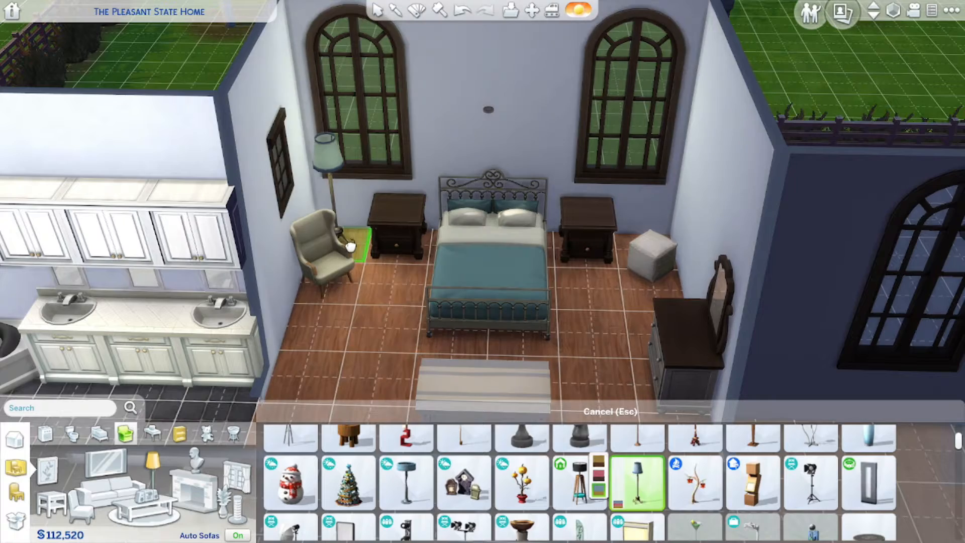
click(350, 247)
Place a tall potted plant in the corner by the pouffe and position the pouffe in front of it.
click(224, 500)
click(868, 454)
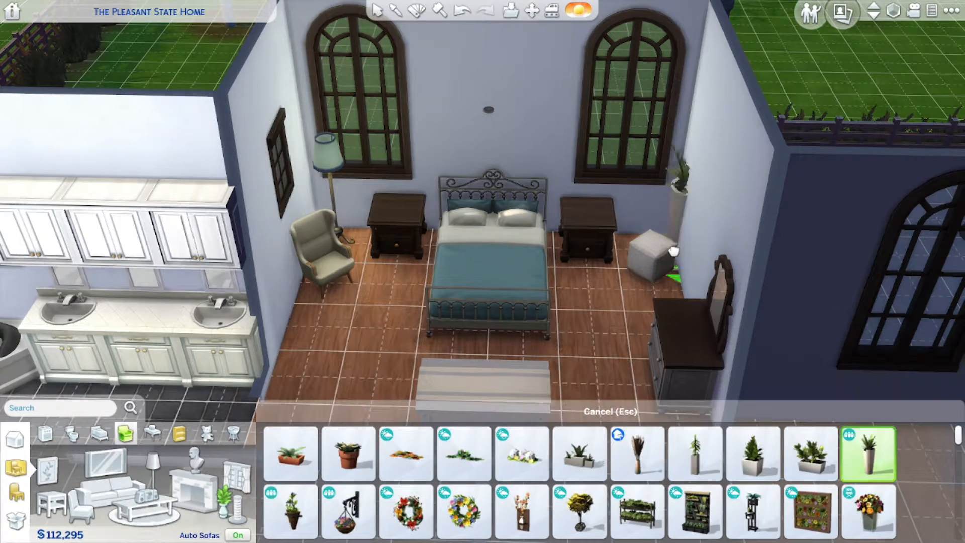
click(650, 257)
click(649, 258)
click(650, 278)
mouse_move(650, 280)
middle_down()
mouse_move(650, 303)
mouse_move(650, 282)
middle_up()
click(99, 433)
click(67, 487)
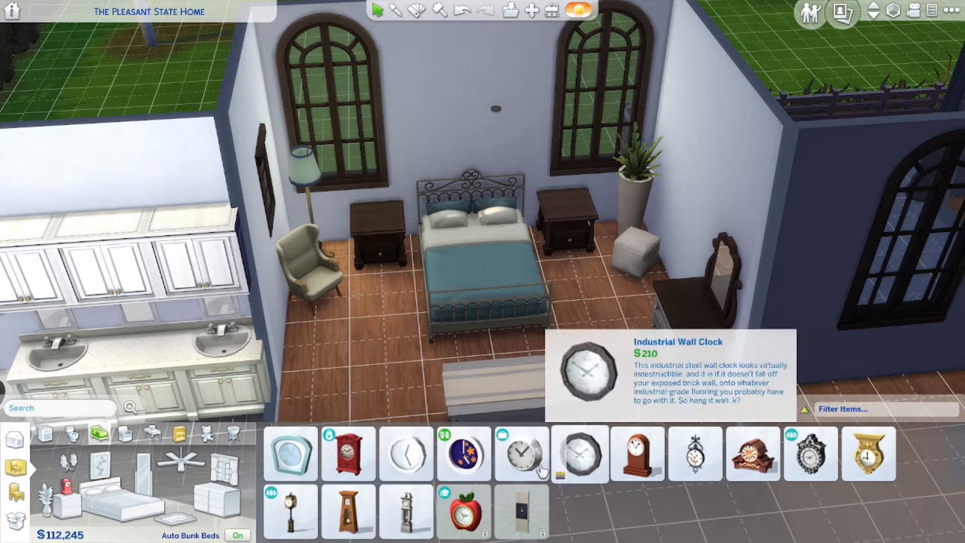
click(406, 511)
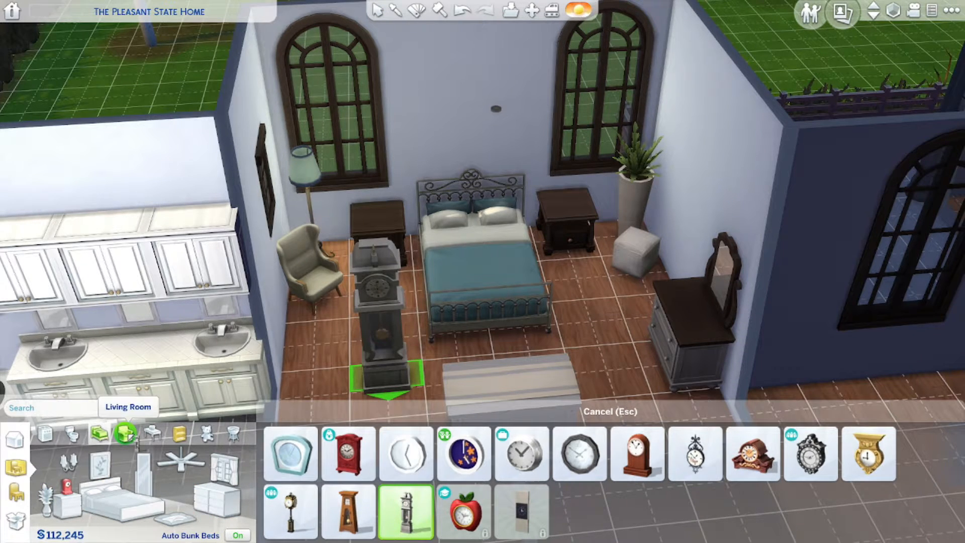
click(72, 433)
Place a small purple and blue decorative clutter set on top of the mirrored dresser.
scroll(542, 472, down, 3)
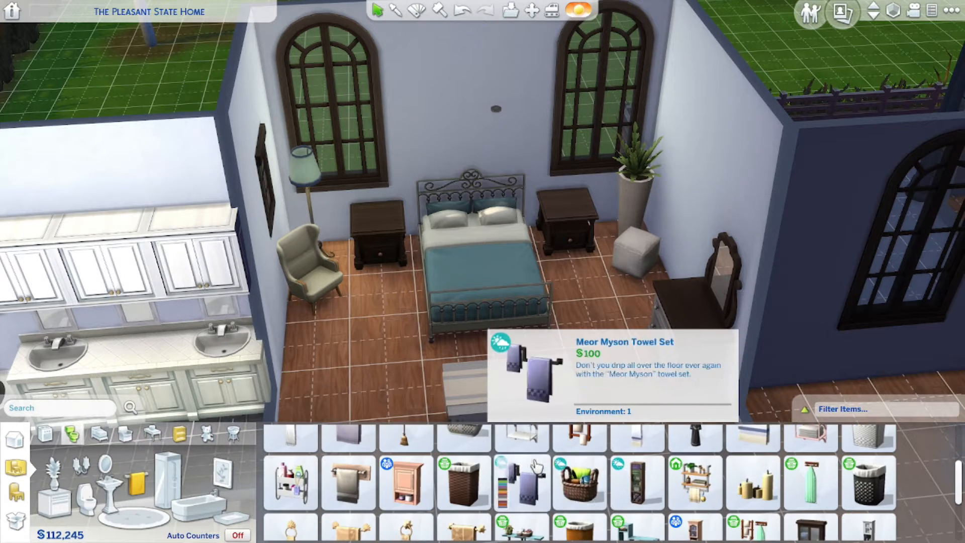
click(152, 430)
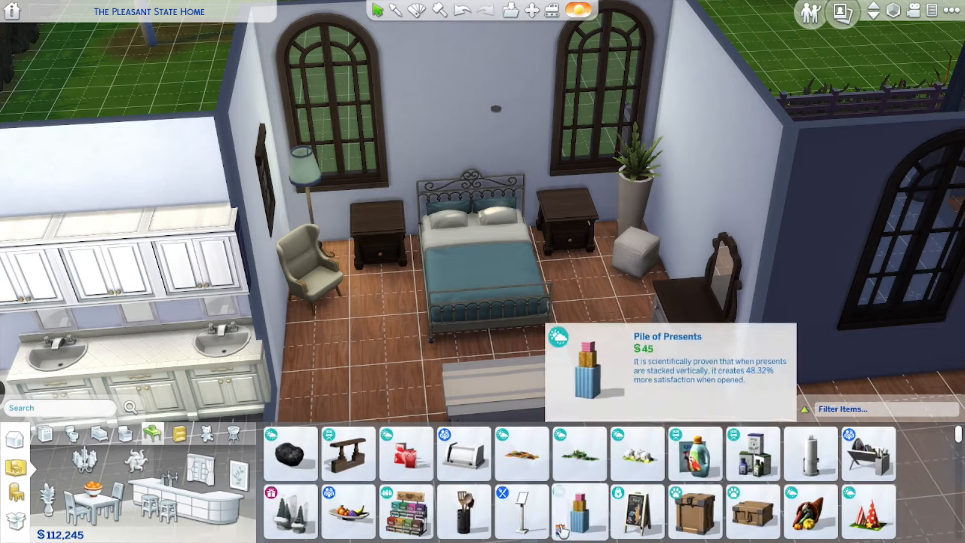
scroll(754, 470, down, 10)
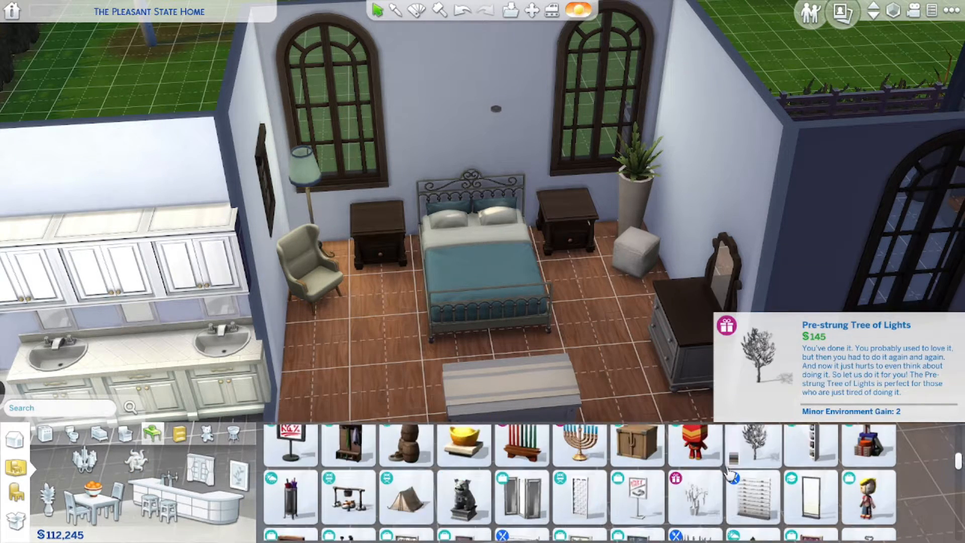
scroll(728, 473, up, 8)
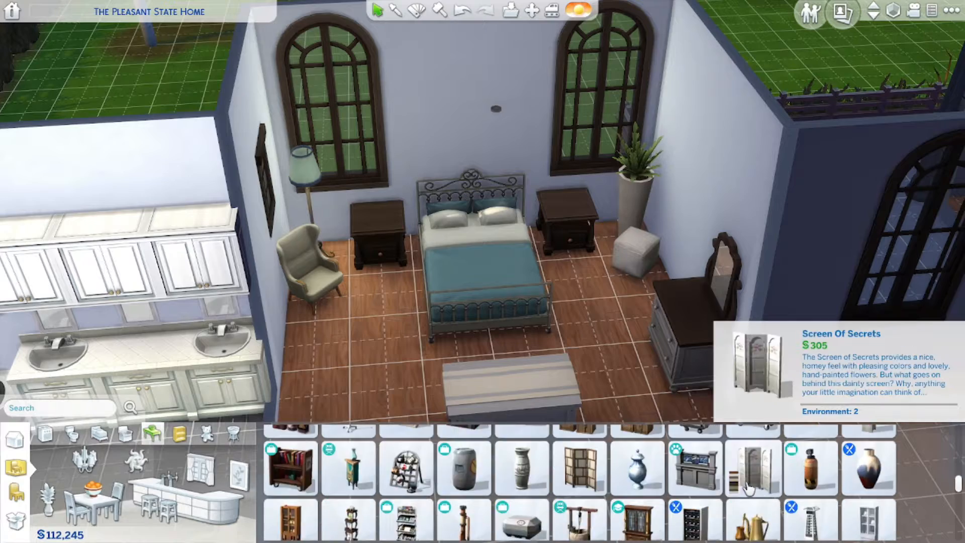
scroll(704, 508, up, 2)
click(693, 331)
Place a dark brown Basket of Cozies with blue cushions against the side wall in front of the armchair.
scroll(578, 500, down, 5)
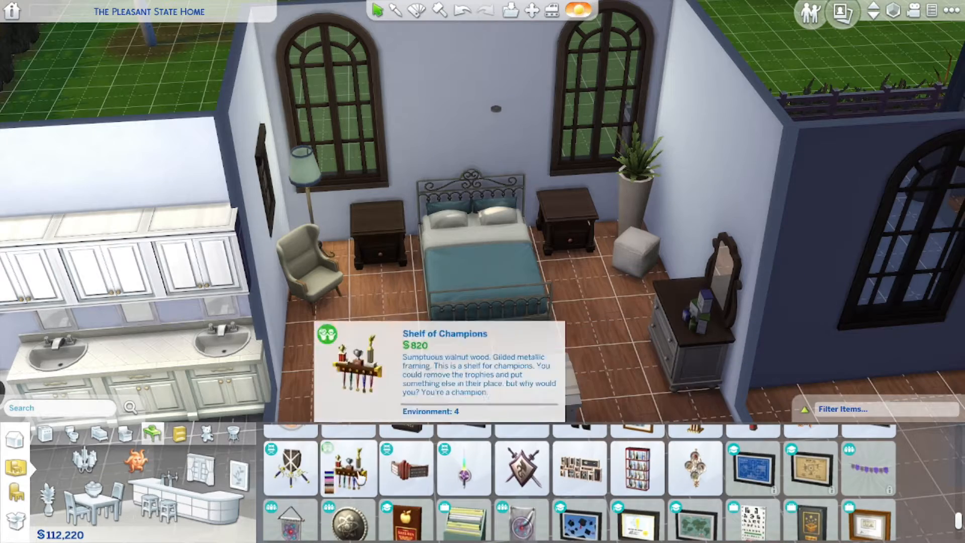
click(45, 433)
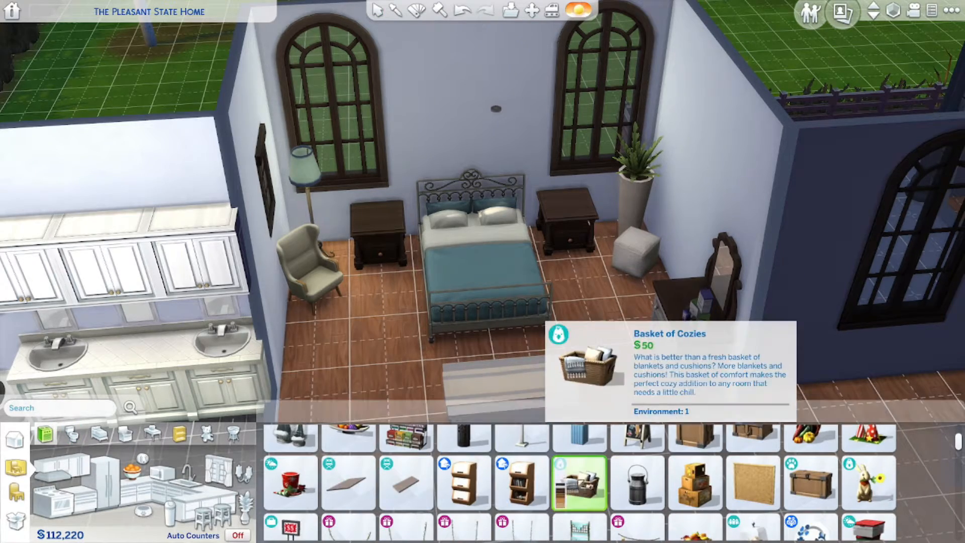
click(331, 360)
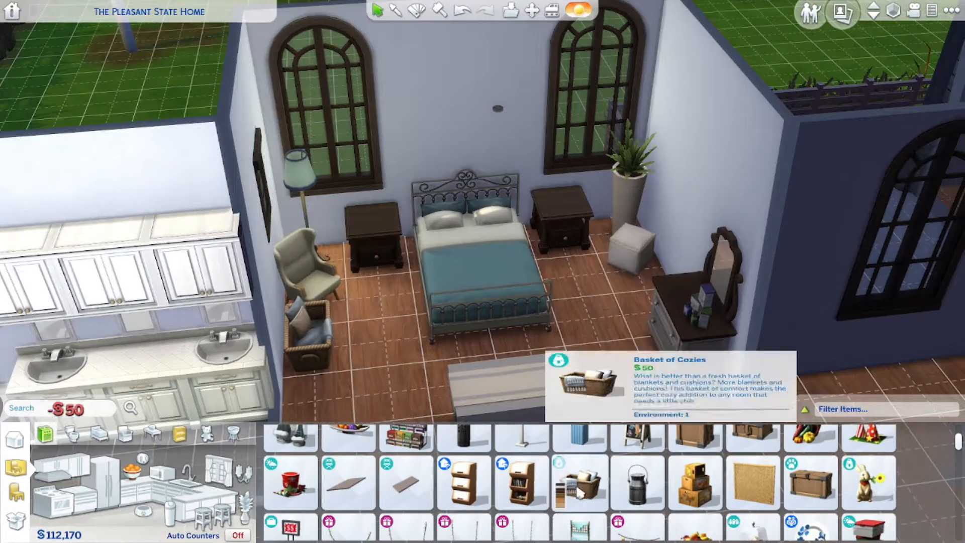
scroll(565, 502, down, 3)
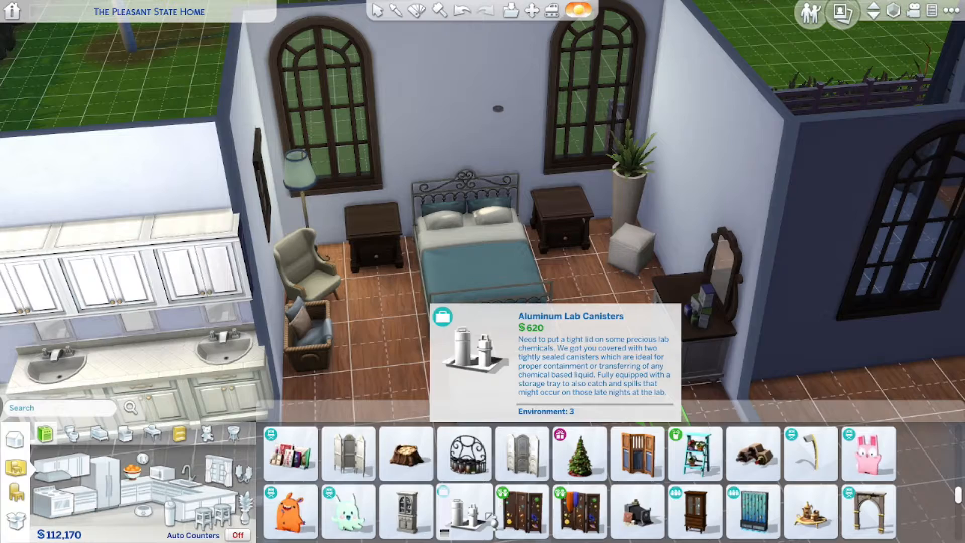
scroll(367, 500, up, 3)
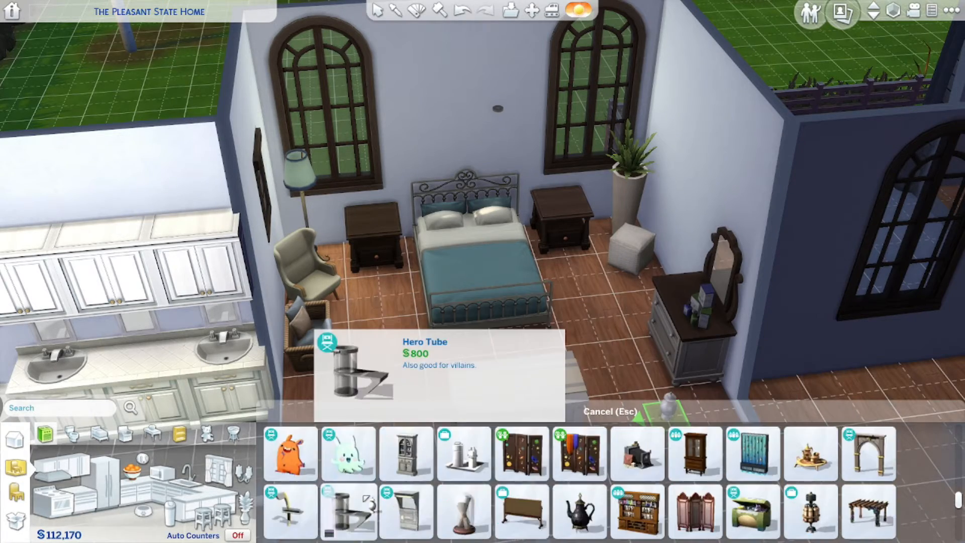
Lay a large grey bordered rug with a branch pattern under the foot of the bed and the striped-top dresser.
click(99, 433)
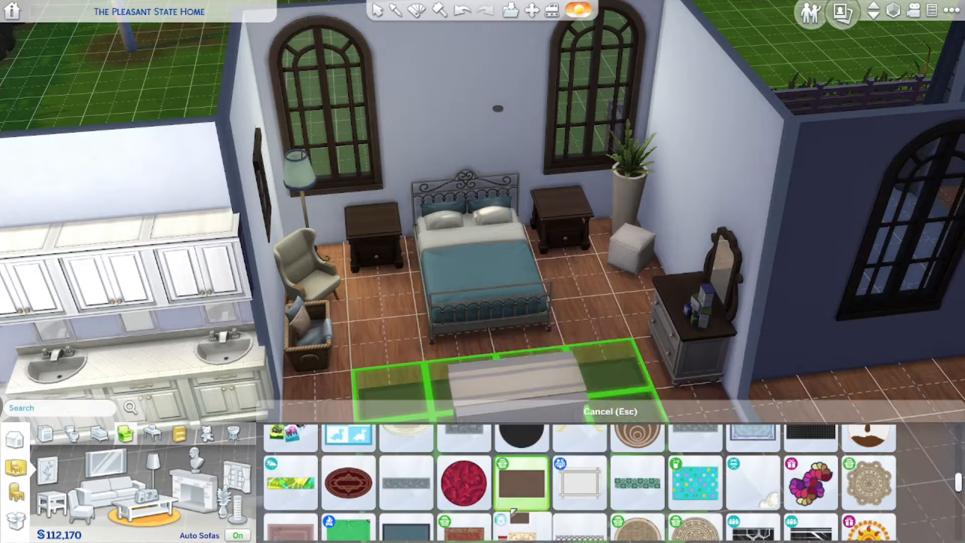
scroll(513, 502, down, 1)
click(291, 452)
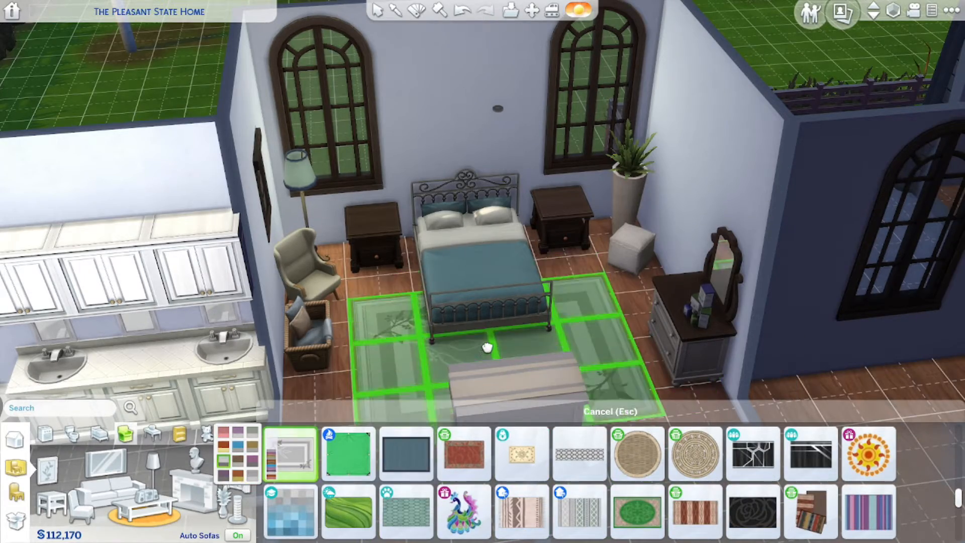
click(487, 347)
scroll(646, 376, down, 4)
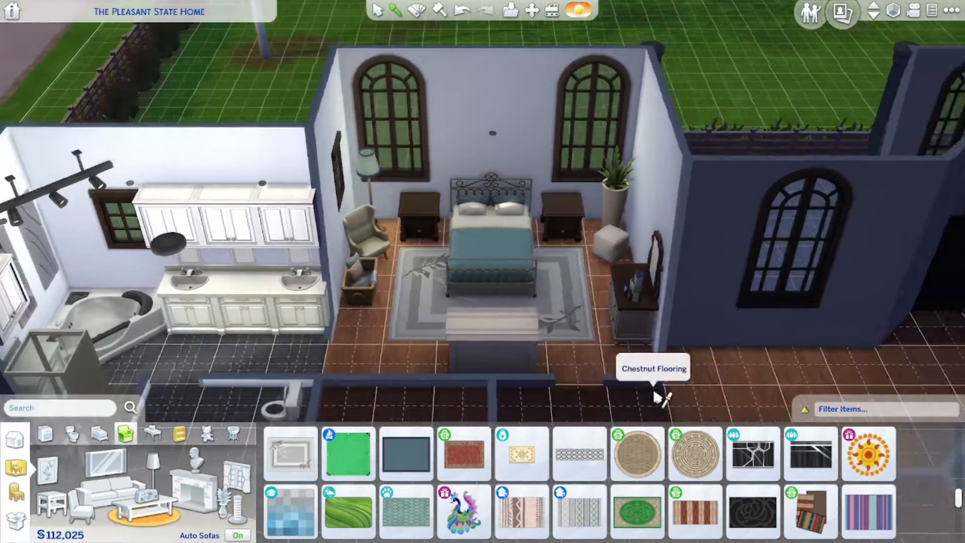
Try hanging a wall picture on the bedroom's side wall above the mirrored dresser and undo its placement.
scroll(658, 397, up, 3)
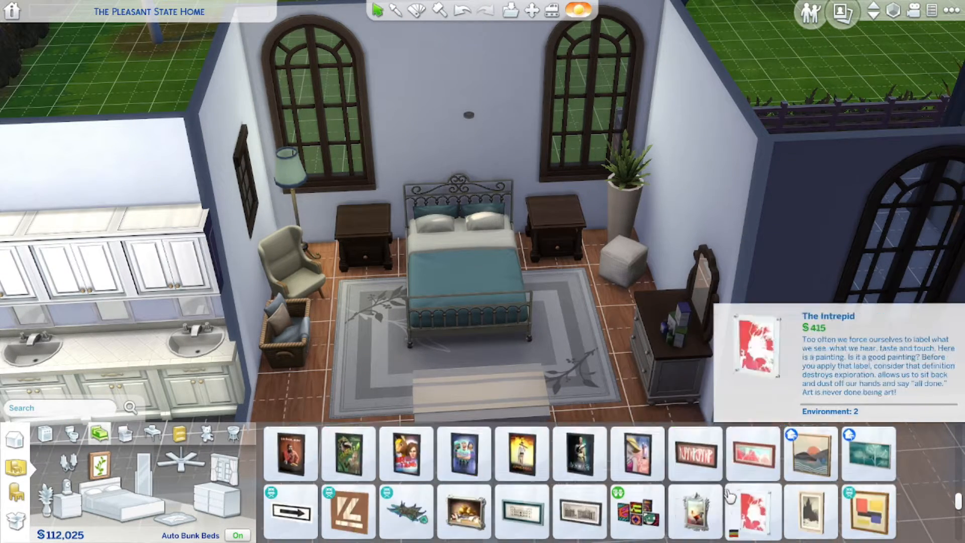
scroll(679, 483, down, 2)
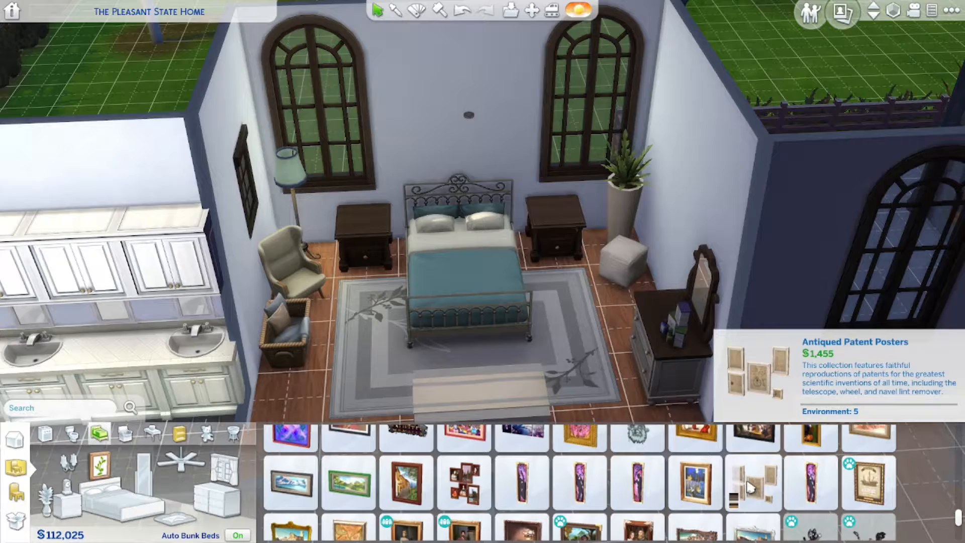
scroll(635, 490, up, 1)
click(739, 477)
middle_drag(603, 316, 418, 75)
click(597, 140)
key(Escape)
key(ctrl+z)
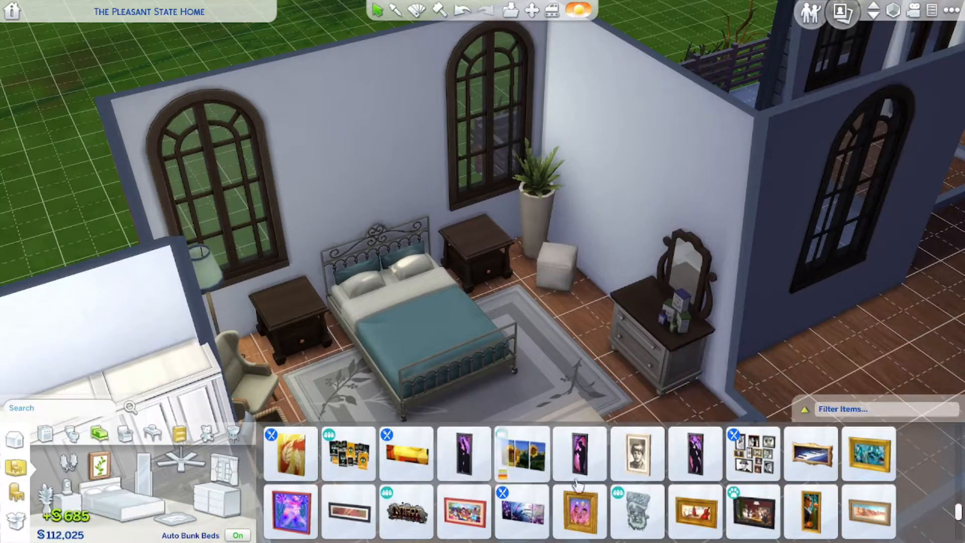
Hang the brown-framed picture with a dark patterned panel on the side wall between the potted plant and the mirrored dresser.
scroll(453, 498, up, 2)
click(464, 482)
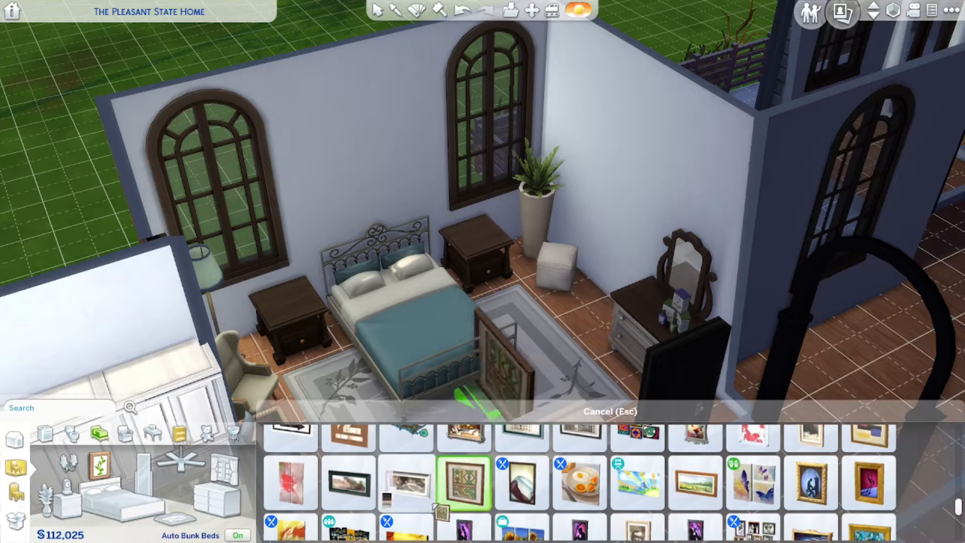
click(411, 489)
click(634, 151)
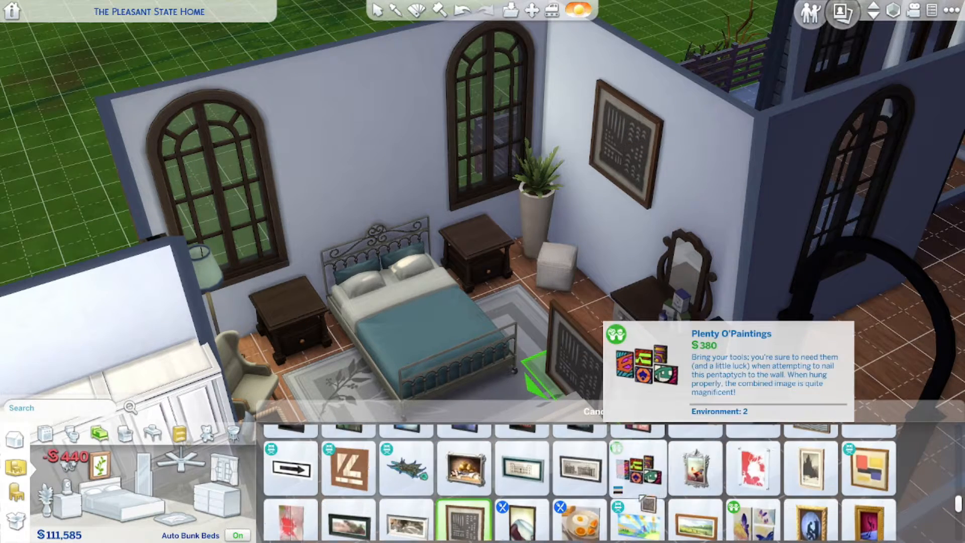
scroll(578, 483, down, 8)
key(Escape)
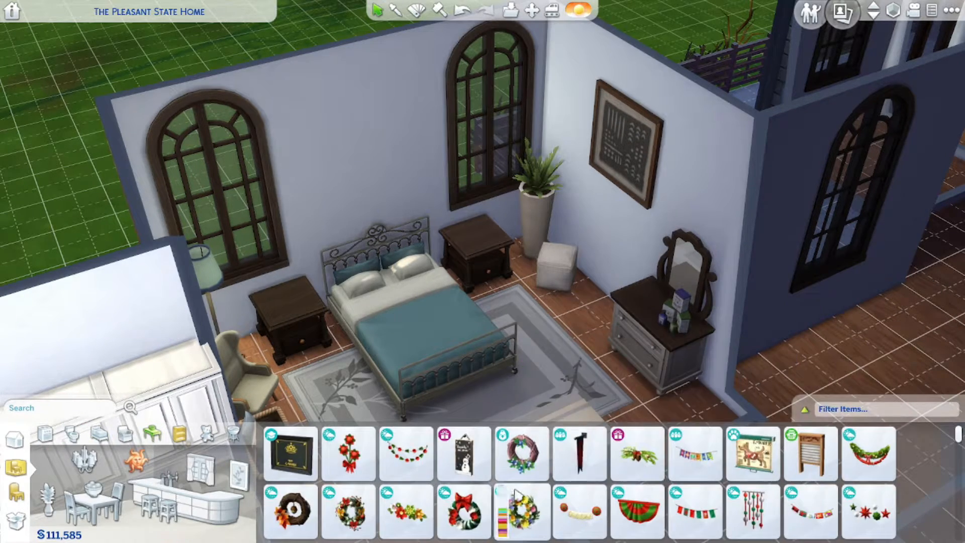
Cover the wall above the bed with four beige-grey sets of Hermetically Sealed Imitation Wood Panels between the two arched windows.
scroll(502, 505, down, 4)
click(522, 477)
scroll(653, 500, down, 1)
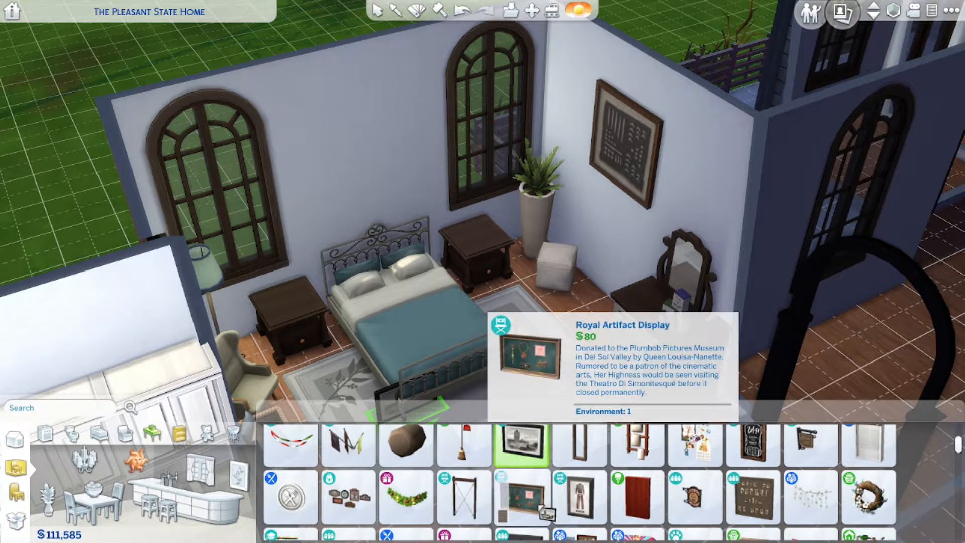
scroll(541, 507, down, 8)
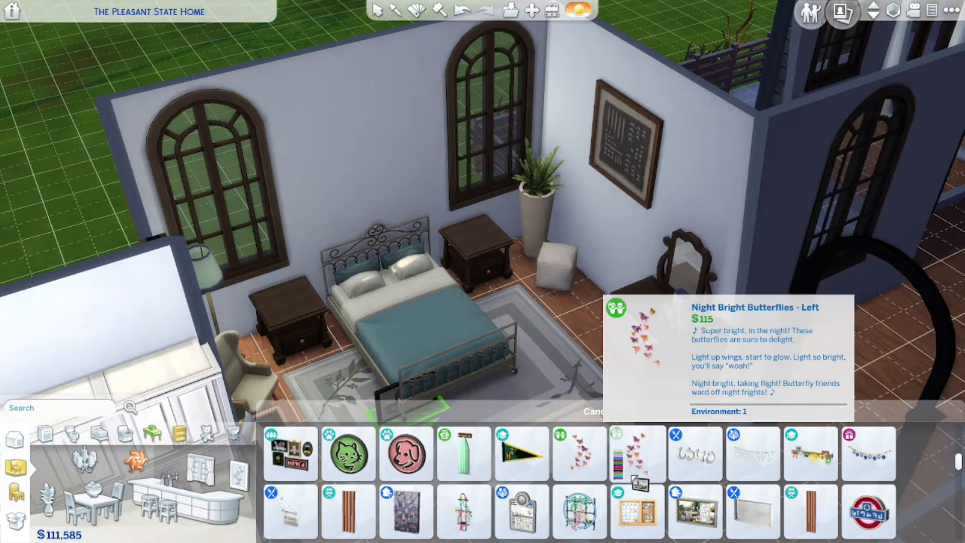
scroll(634, 480, down, 8)
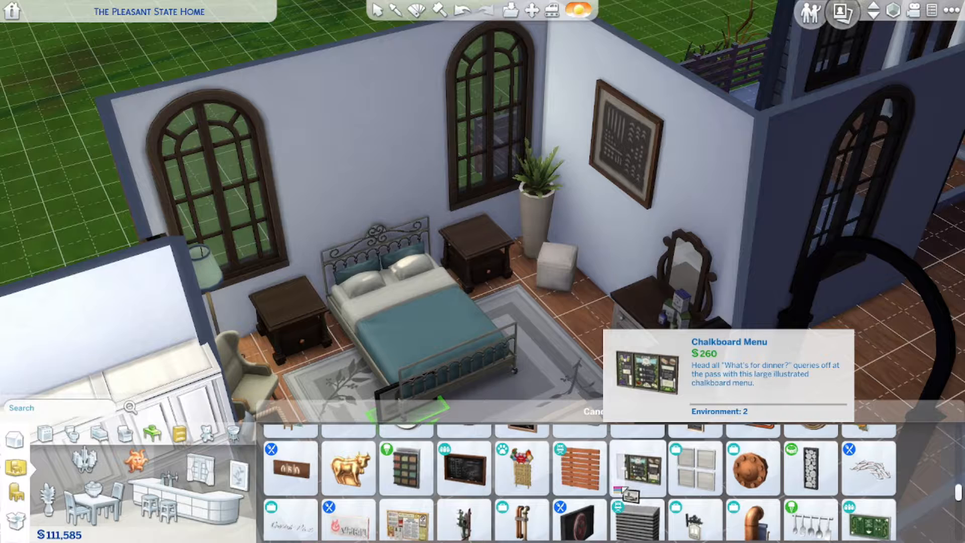
click(580, 467)
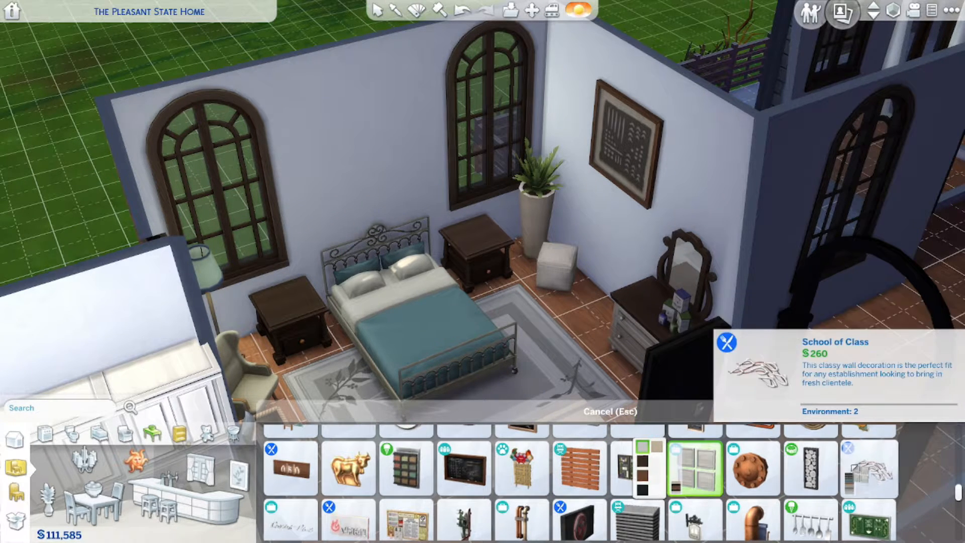
click(336, 175)
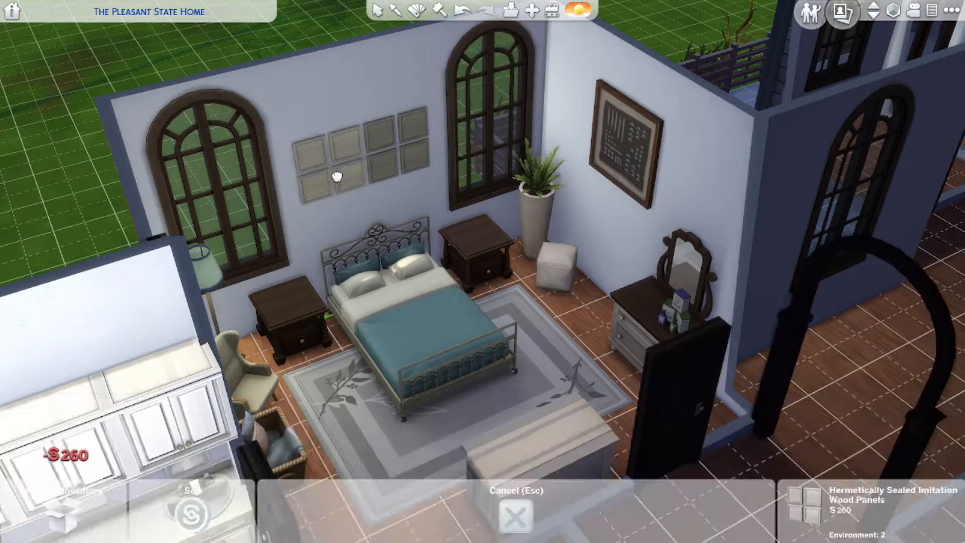
click(342, 145)
click(332, 198)
click(392, 176)
middle_drag(483, 337, 526, 334)
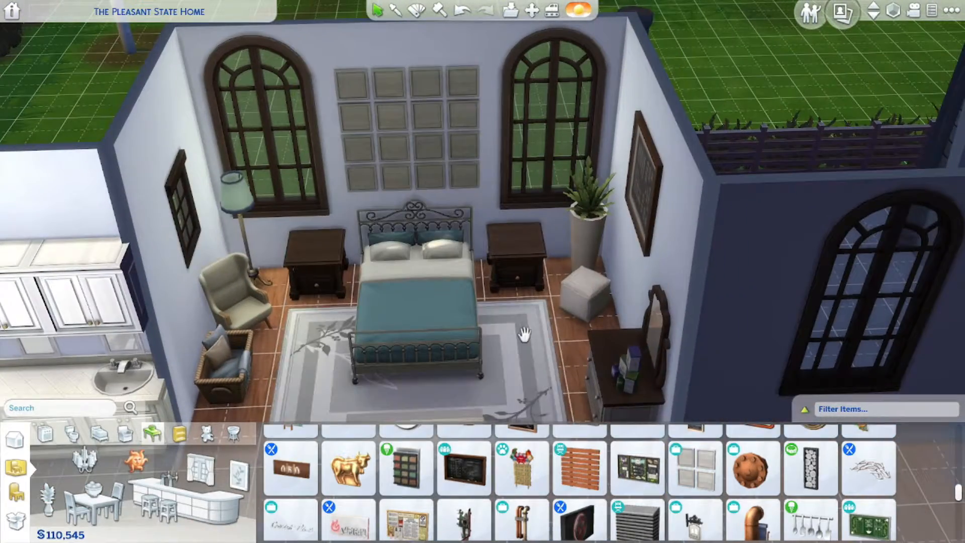
Mount the two-tier white shelf with framed photos and jars on the wall facing the bed, beside the door.
scroll(523, 472, down, 1)
click(522, 495)
scroll(752, 472, down, 1)
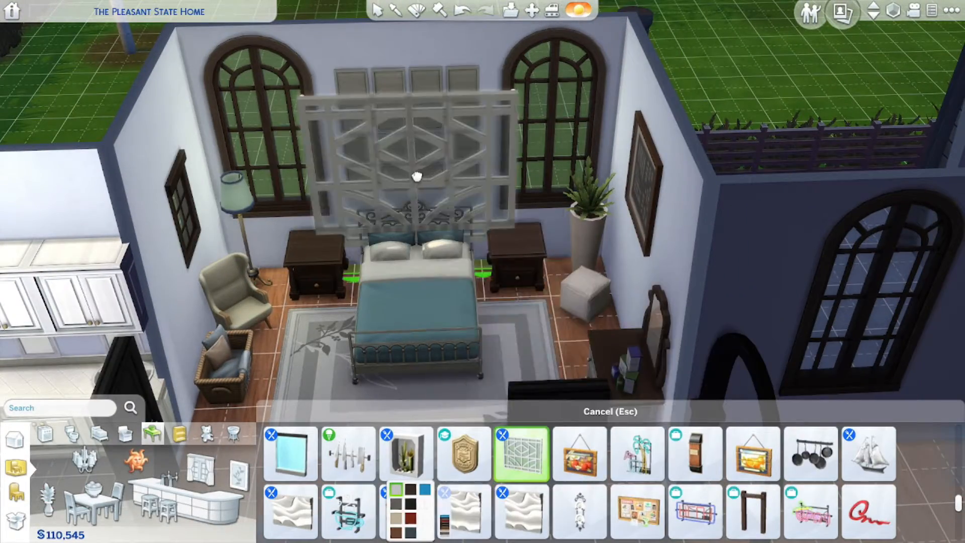
click(465, 510)
scroll(654, 508, down, 4)
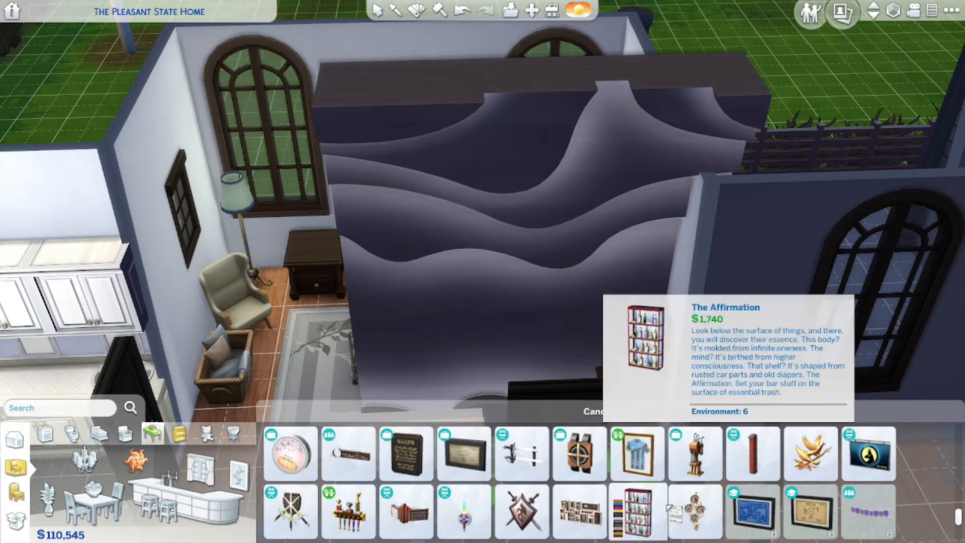
scroll(696, 482, up, 2)
click(526, 489)
mouse_move(478, 322)
middle_down()
mouse_move(446, 304)
mouse_move(595, 82)
mouse_move(491, 190)
middle_up()
click(501, 190)
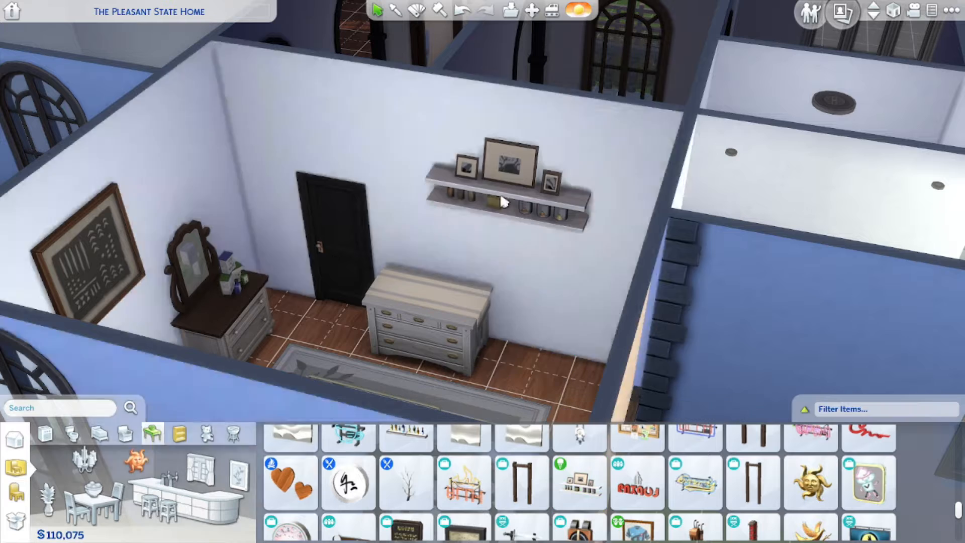
scroll(668, 495, down, 3)
scroll(522, 515, up, 2)
scroll(563, 469, up, 1)
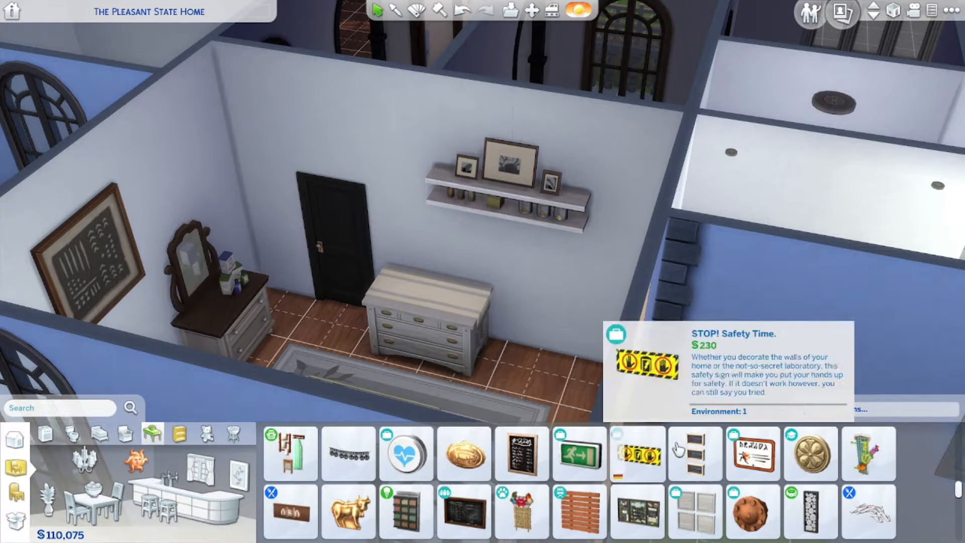
scroll(759, 510, up, 6)
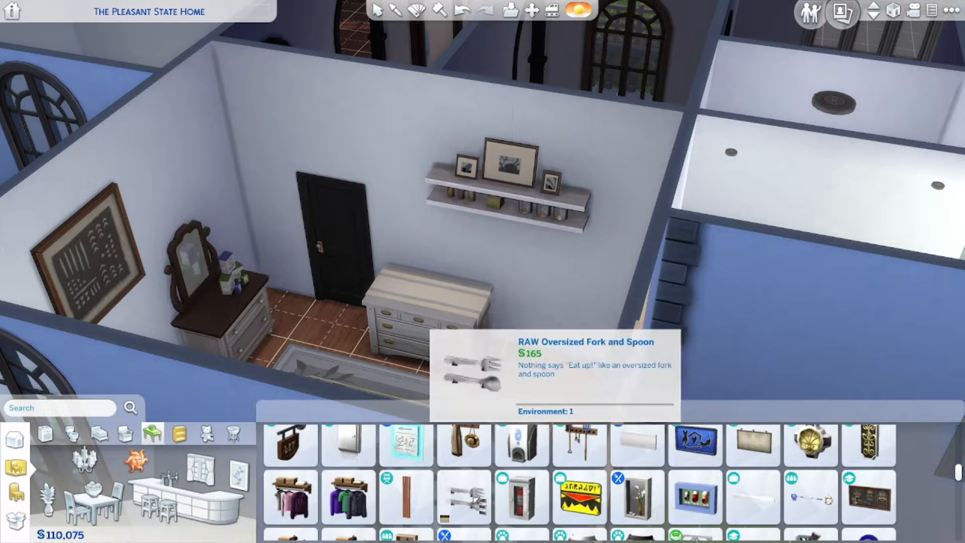
click(349, 467)
click(637, 520)
scroll(729, 487, up, 1)
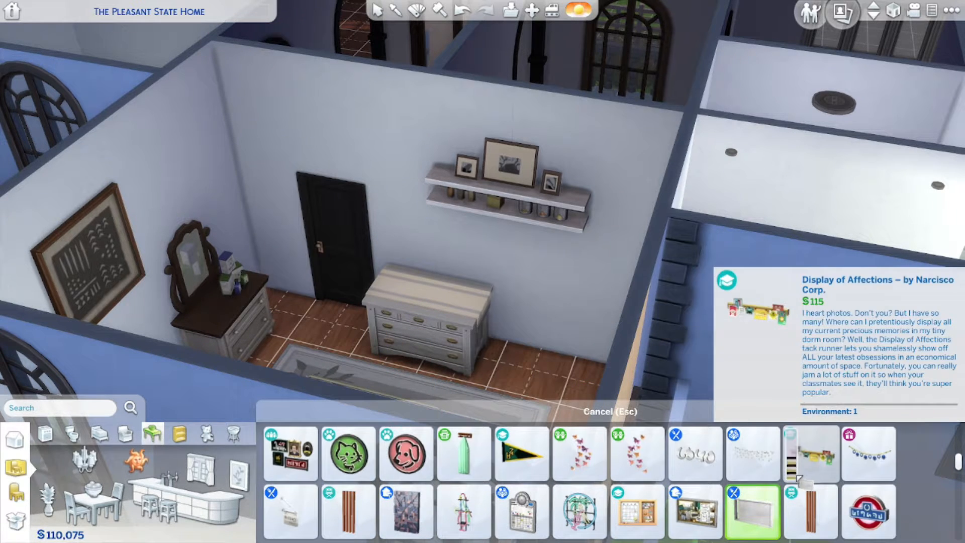
scroll(637, 502, up, 1)
click(290, 520)
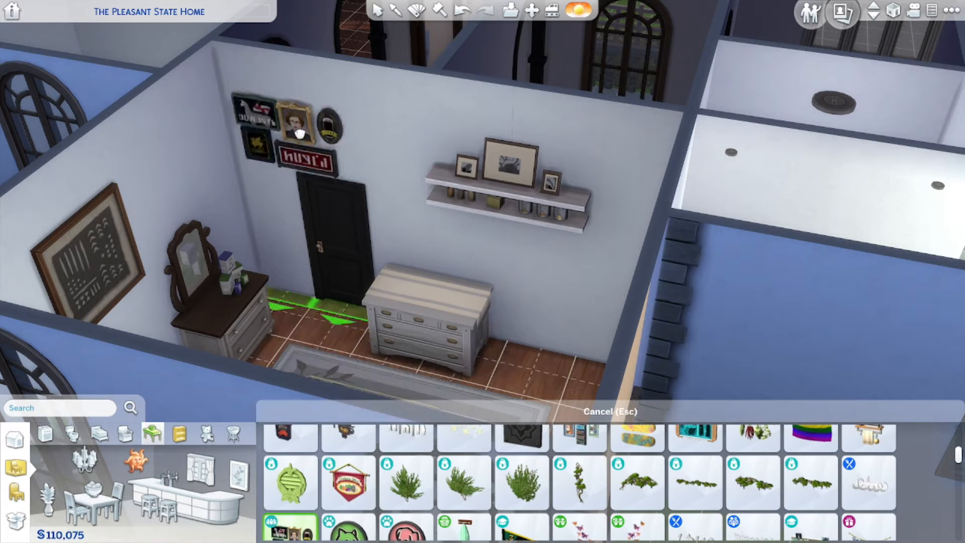
Hang a dark grey round wall plaque above the black door behind the striped-top dresser.
mouse_move(290, 520)
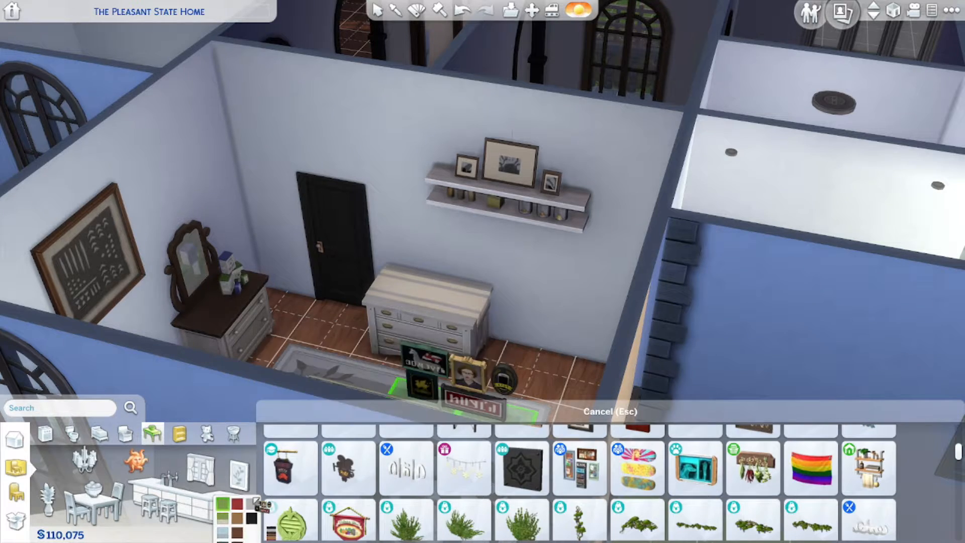
click(251, 520)
click(332, 111)
middle_drag(334, 114, 448, 297)
scroll(447, 297, up, 2)
Apply a plain grey wall covering with white crown and base trim to all the bedroom walls.
click(14, 439)
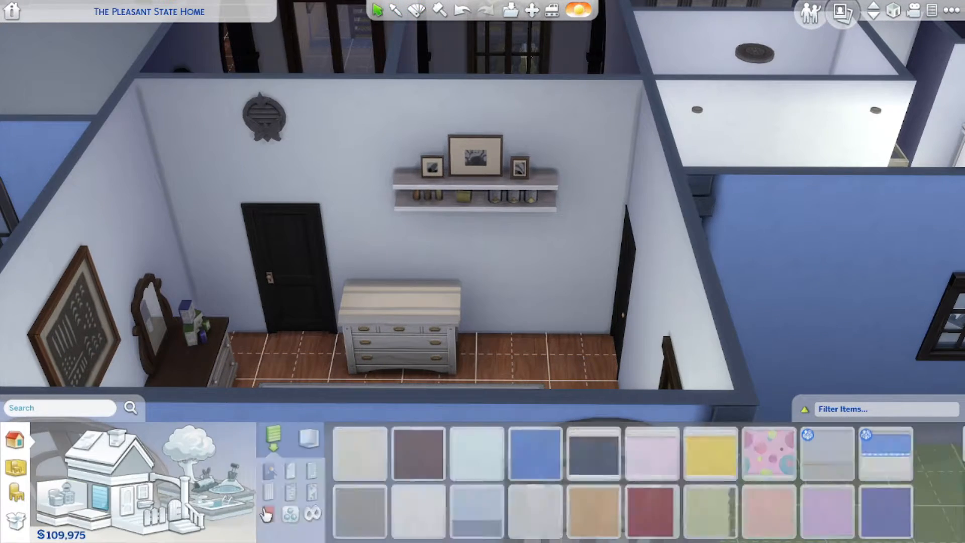
click(99, 496)
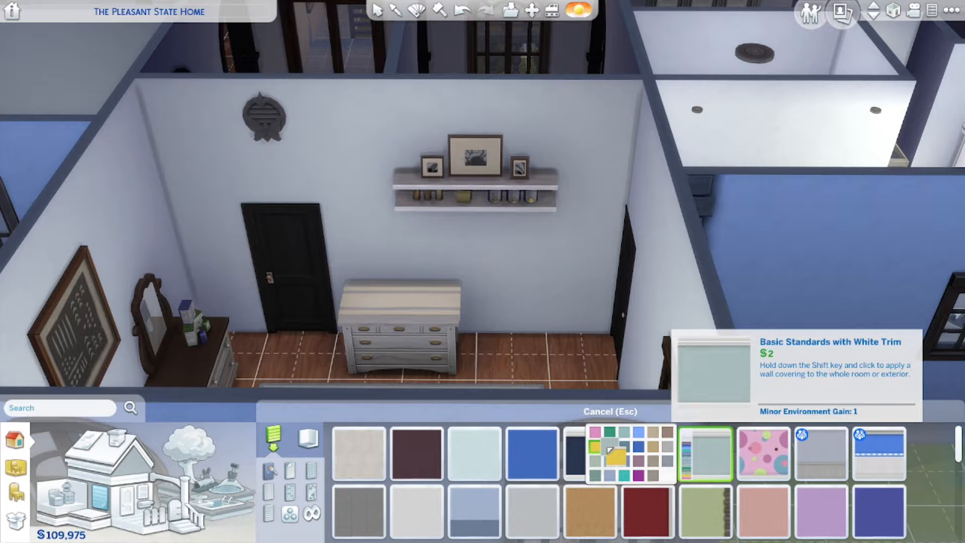
click(595, 461)
key(shift)
click(624, 432)
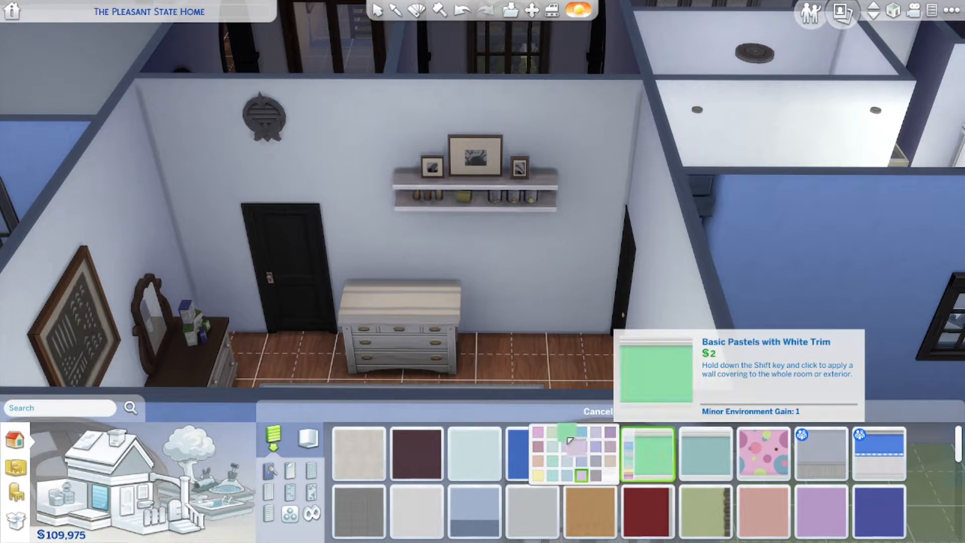
click(568, 460)
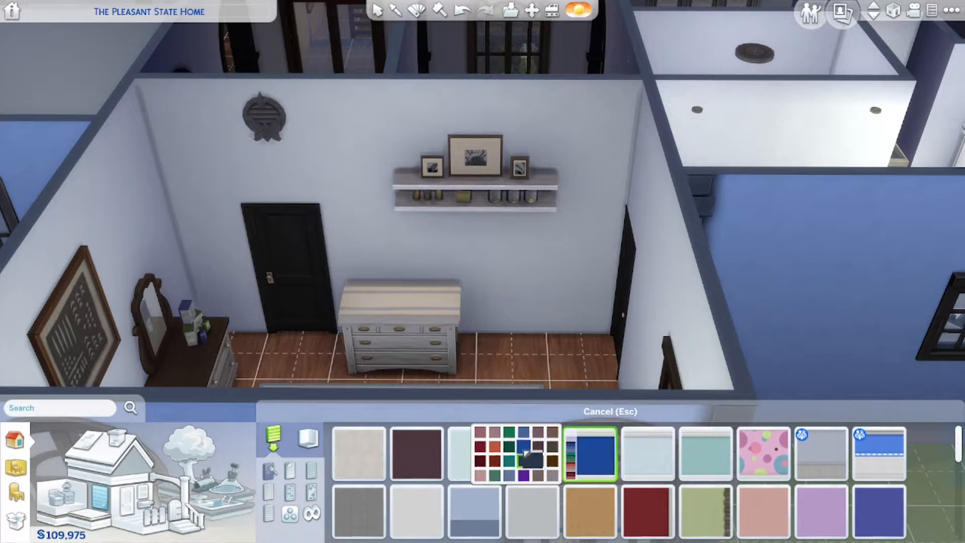
scroll(733, 503, down, 5)
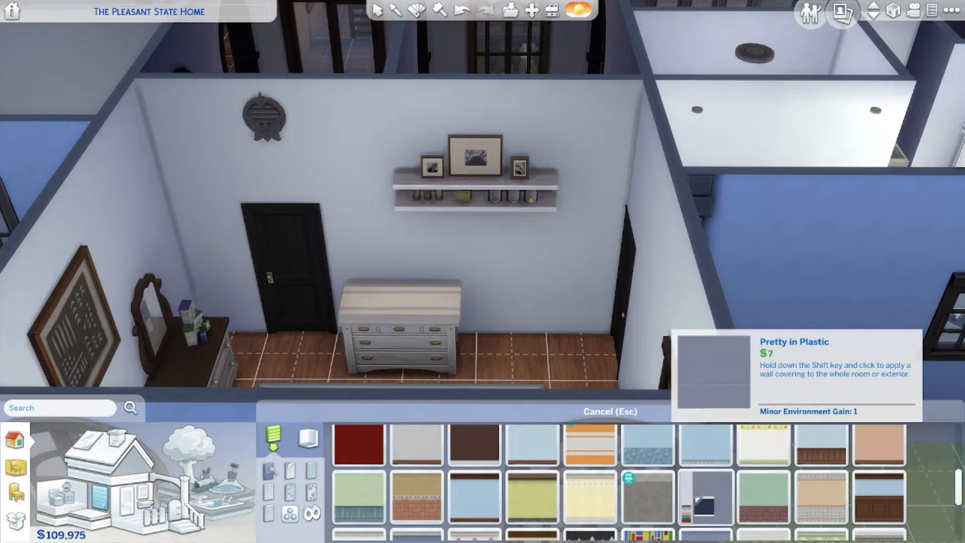
scroll(724, 507, down, 2)
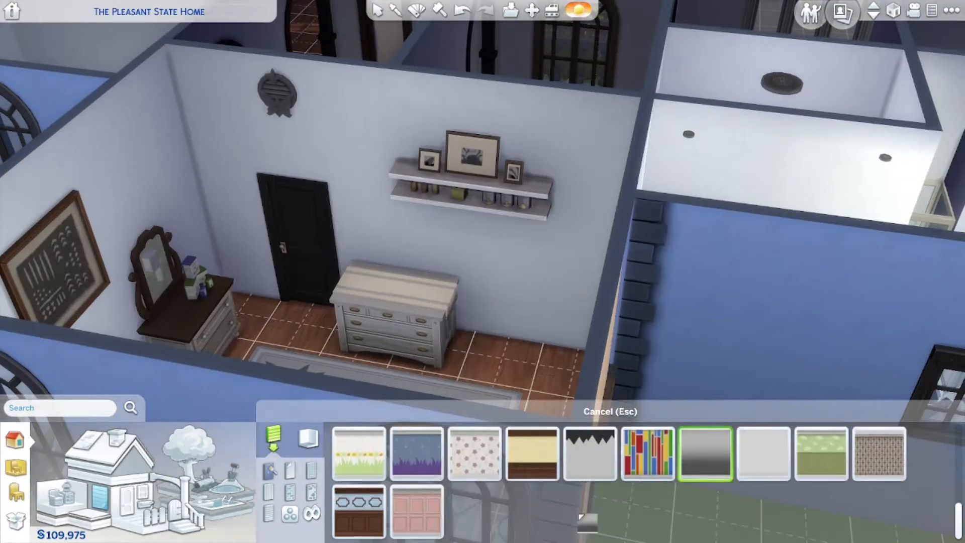
scroll(485, 525, up, 3)
click(484, 524)
click(435, 503)
shift+click(514, 280)
middle_drag(514, 280, 523, 283)
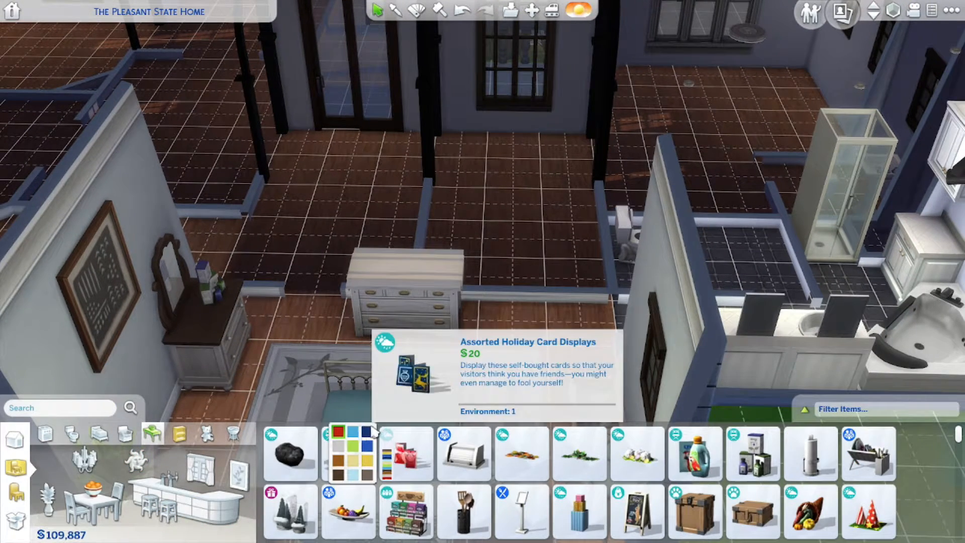
Place a leafy plant in a terracotta pot on one end of the striped-top dresser.
scroll(450, 523, down, 5)
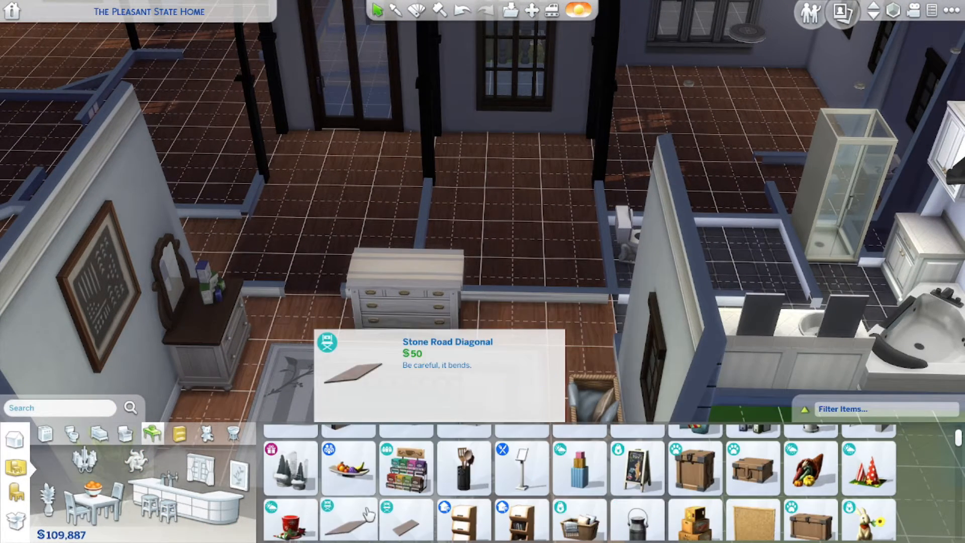
scroll(492, 507, down, 1)
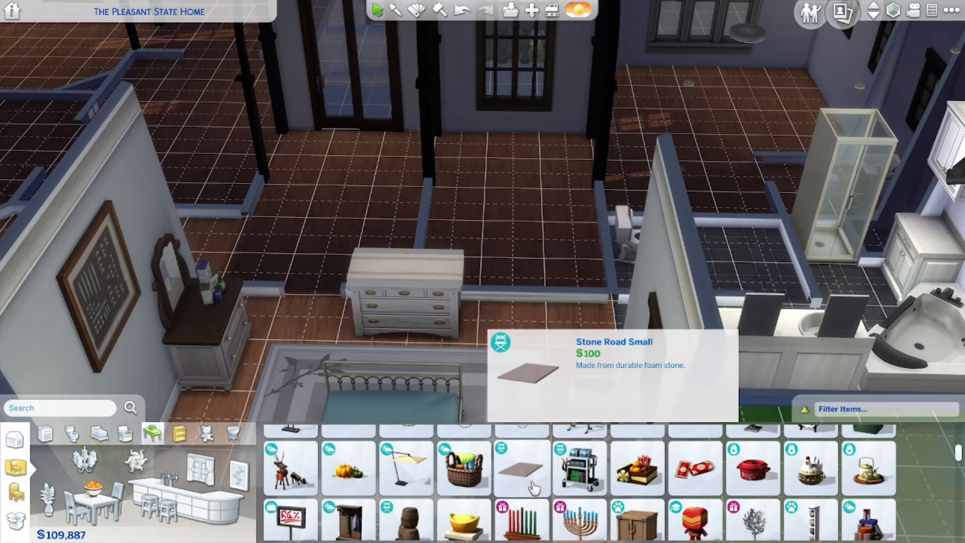
scroll(852, 477, down, 6)
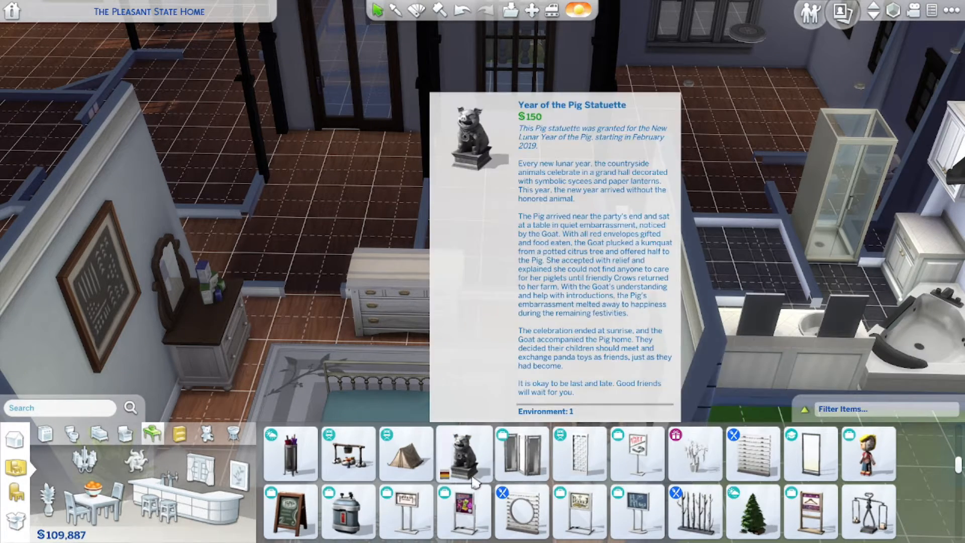
scroll(705, 509, down, 5)
click(636, 483)
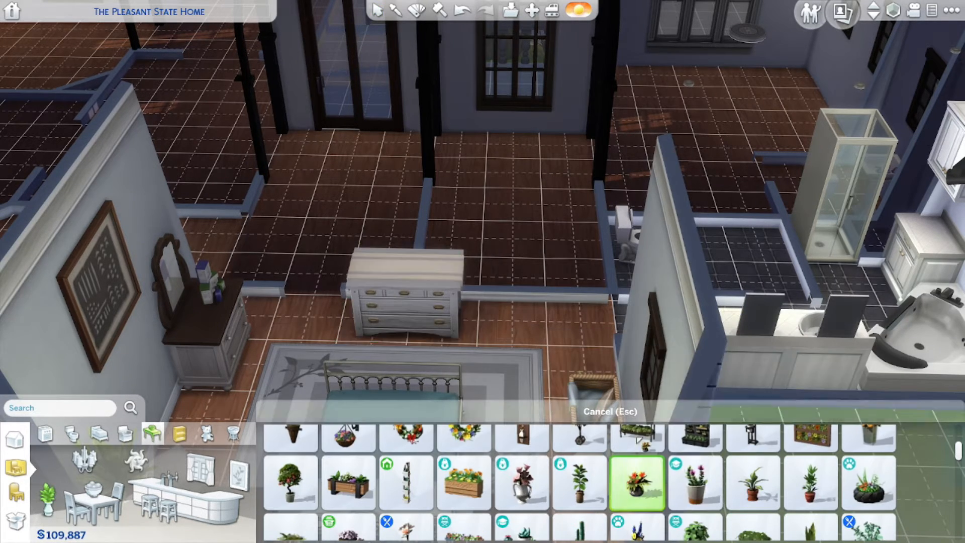
click(436, 257)
Place a dark-framed standing floor mirror beside the striped-top dresser, on the side near the basket.
scroll(626, 236, up, 5)
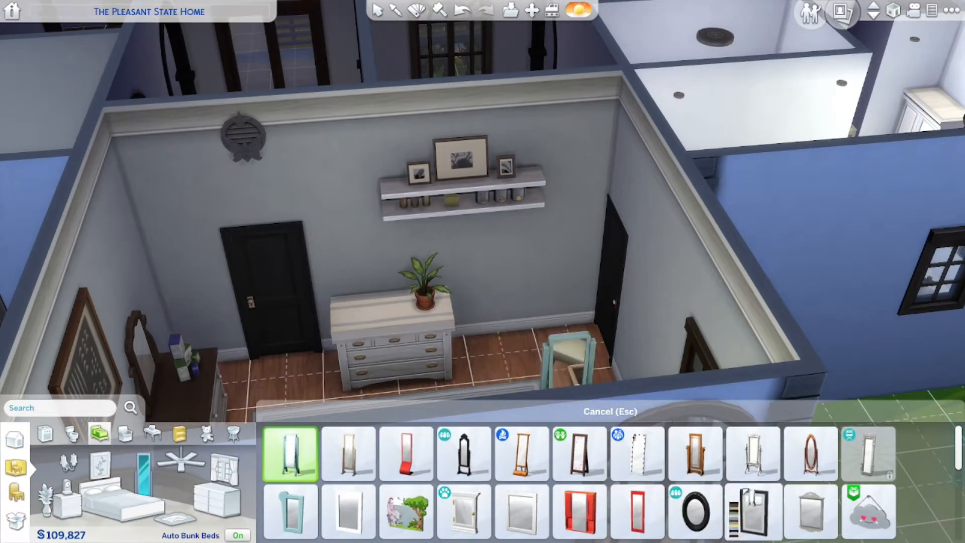
click(296, 477)
click(507, 382)
middle_drag(507, 387, 510, 394)
click(892, 11)
click(893, 12)
Remove the three white upper cabinets above the double-sink counter in the adjoining bathroom.
middle_drag(696, 356, 699, 357)
scroll(632, 340, down, 3)
key(a)
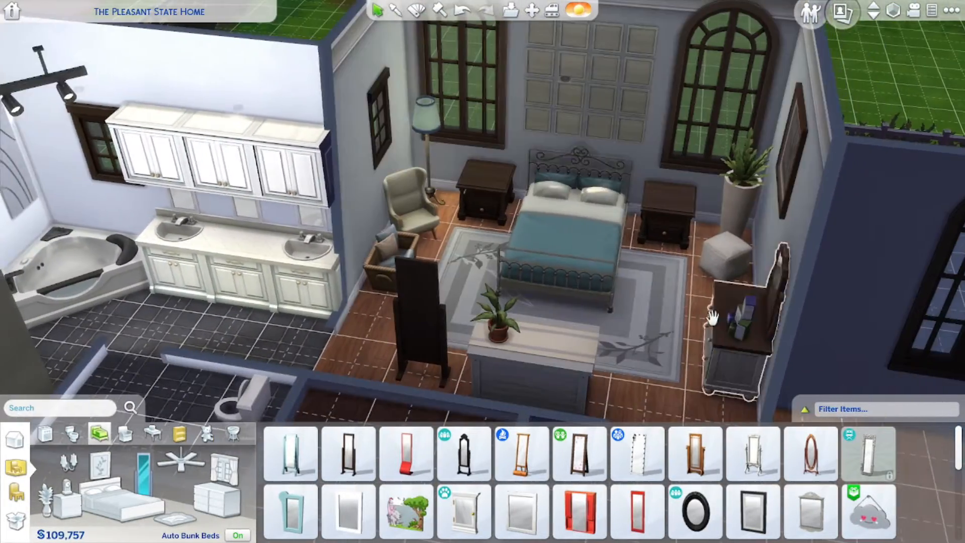
scroll(481, 381, up, 3)
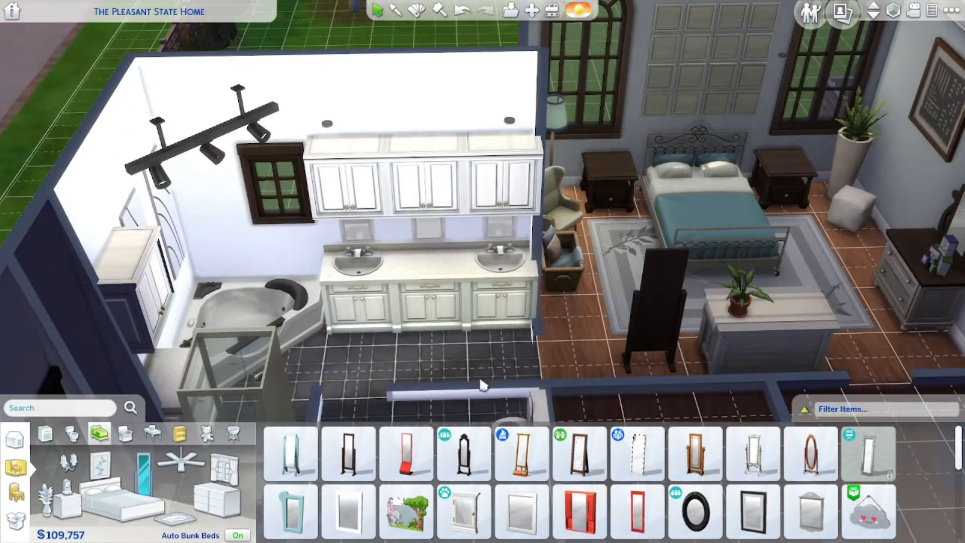
click(440, 10)
click(347, 185)
click(425, 186)
click(500, 186)
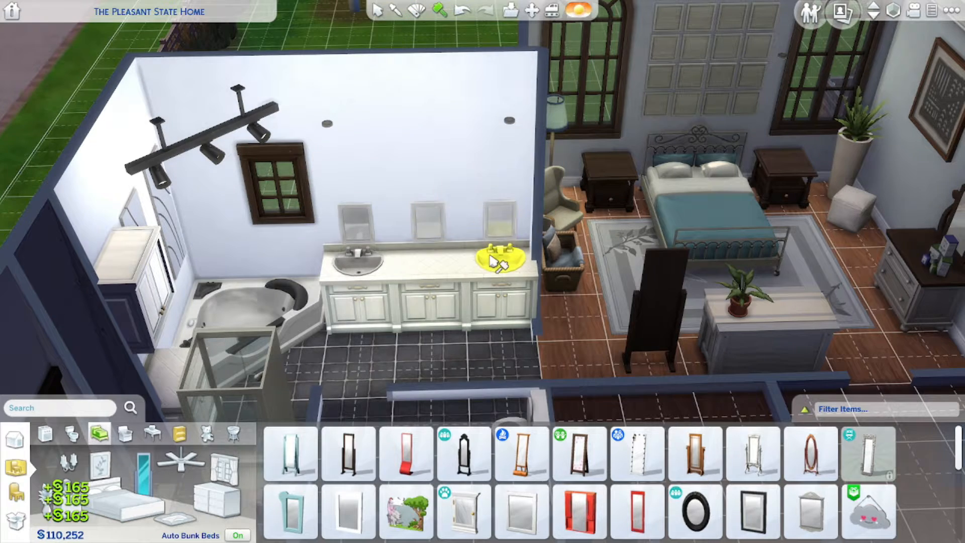
Replace the double-sink counter and its mirrors with a single white-topped sink with a dark rectangular basin against the bathroom wall.
click(74, 435)
scroll(656, 520, down, 6)
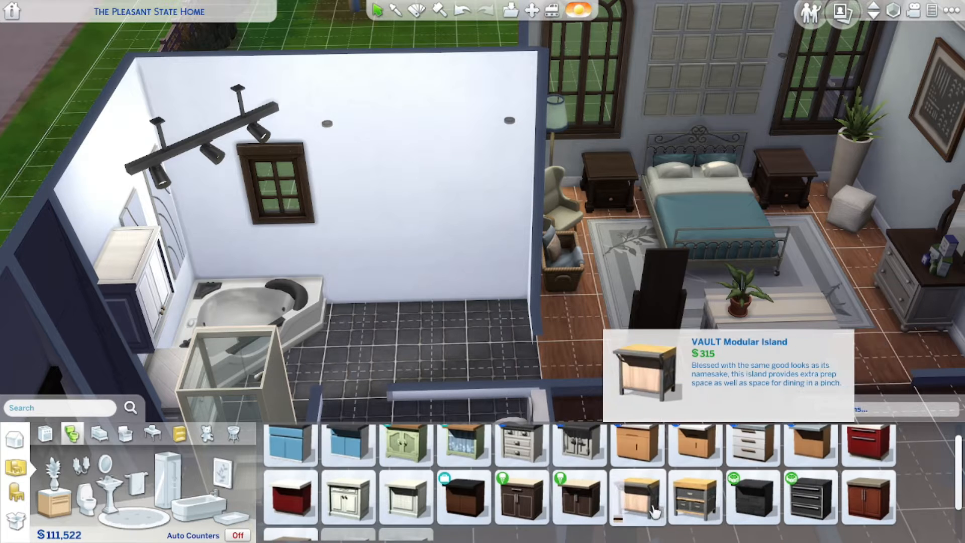
scroll(411, 476, up, 1)
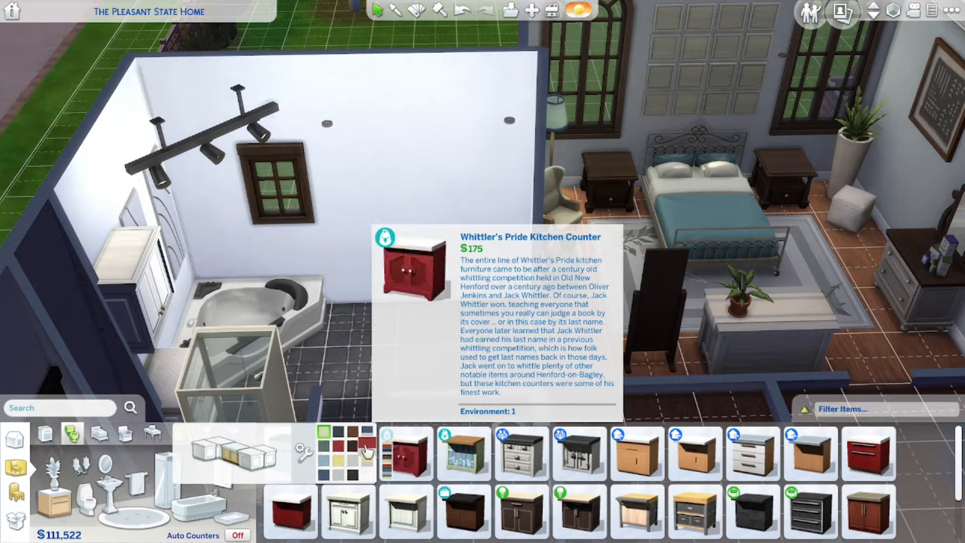
scroll(402, 502, up, 3)
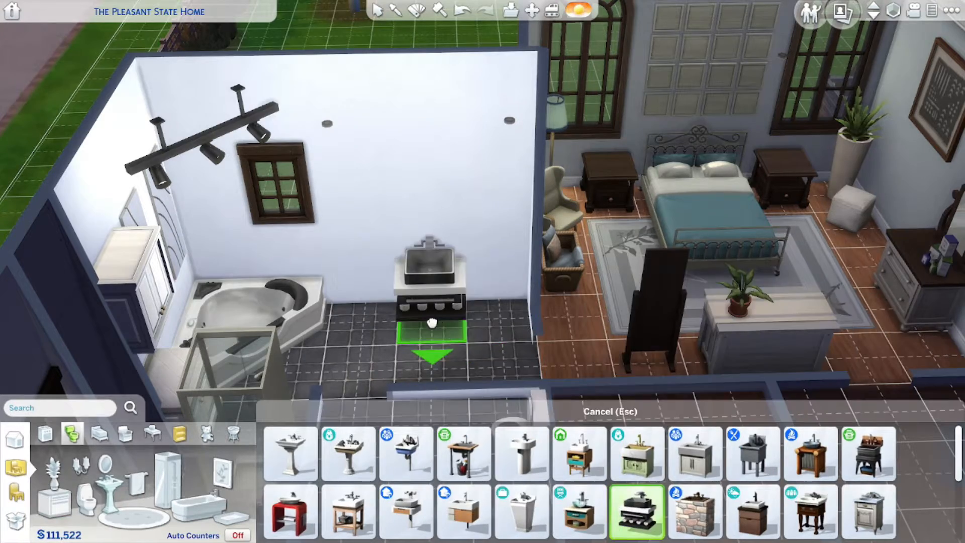
click(432, 322)
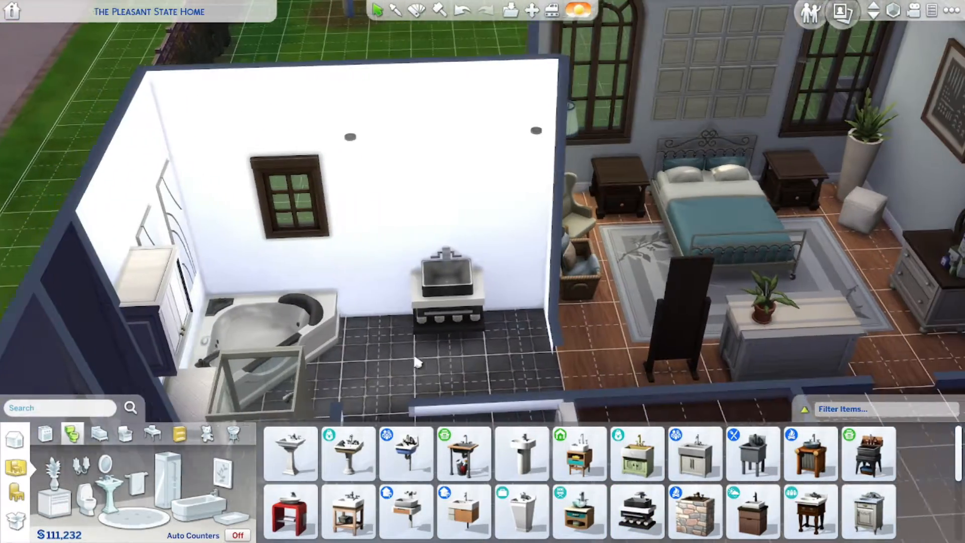
Place three tall frameless mirror panels side by side on the wall behind the bathroom sink.
click(224, 469)
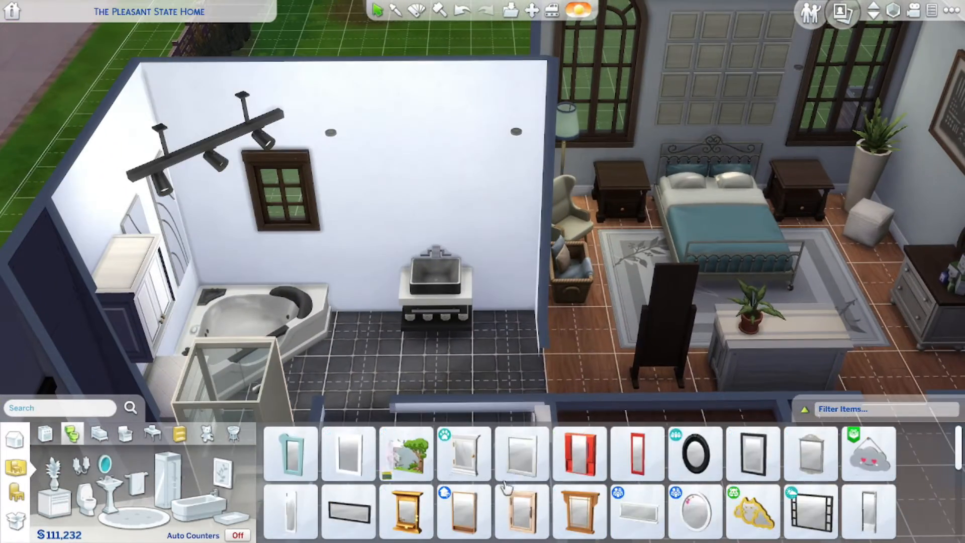
scroll(869, 482, down, 2)
click(869, 482)
shift+click(482, 258)
shift+click(428, 287)
click(375, 319)
middle_drag(375, 318, 501, 383)
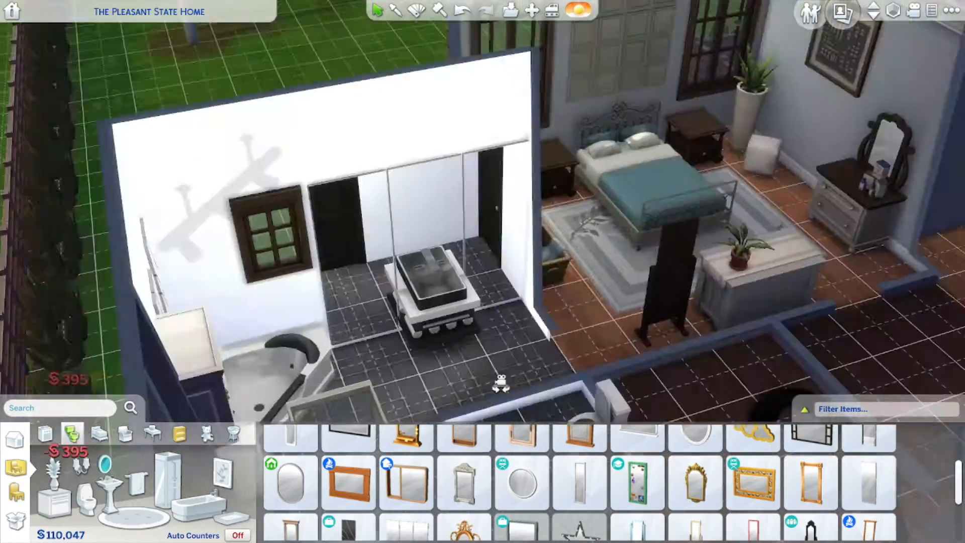
scroll(548, 485, down, 1)
Remove the small dark-framed window above the bathtub area and sample an existing window to browse replacements.
click(311, 197)
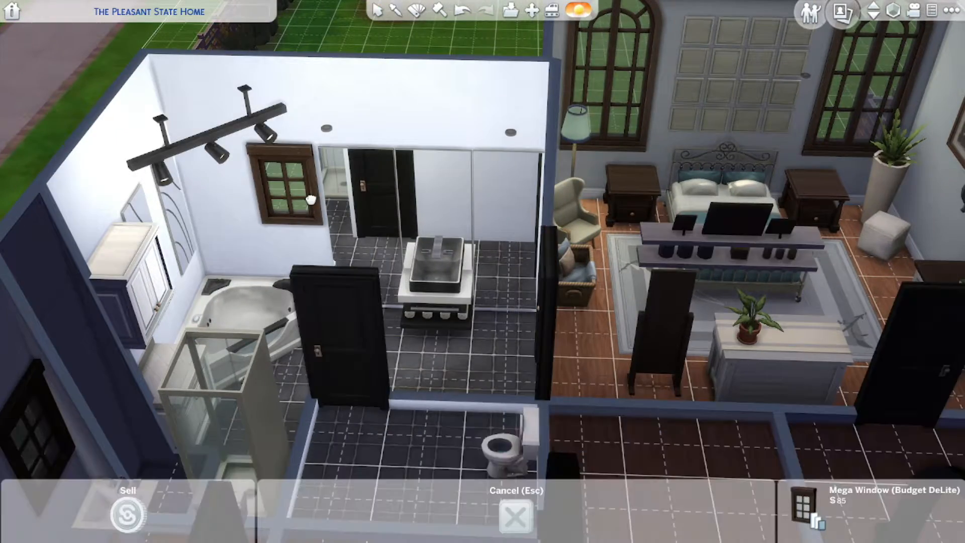
key(Delete)
scroll(500, 345, down, 3)
key(s)
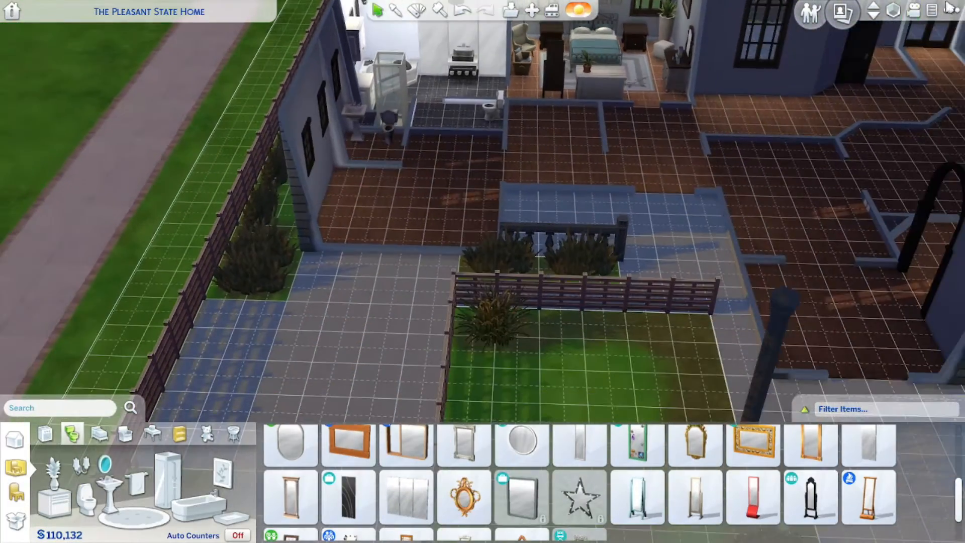
click(893, 10)
key(d)
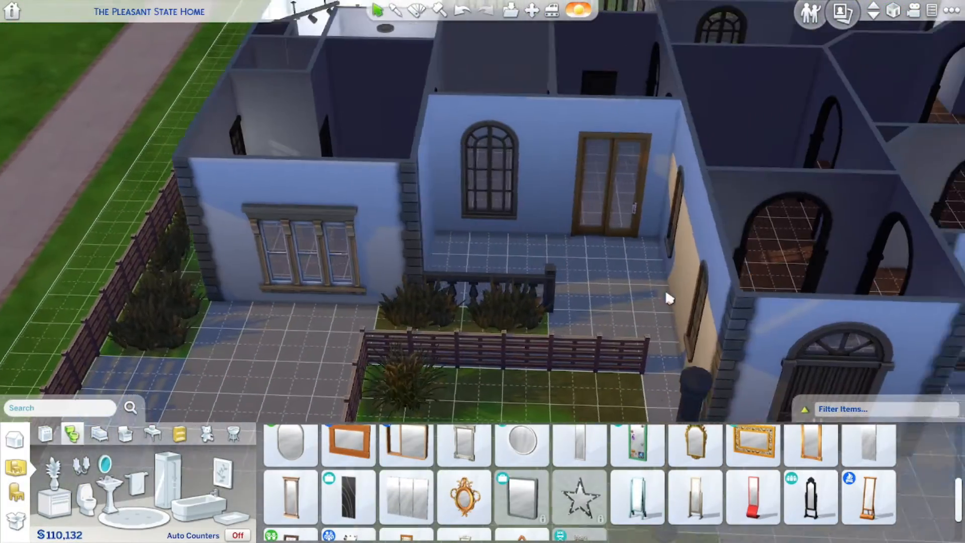
key(e)
click(636, 242)
click(893, 10)
key(a)
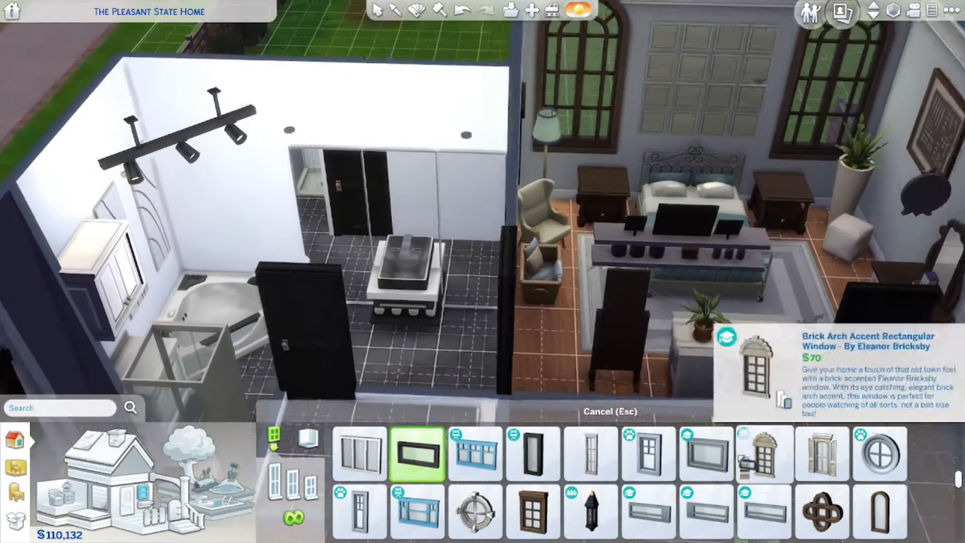
Try a wide dark-framed horizontal window high on the bathroom's outer wall above the tub.
click(706, 452)
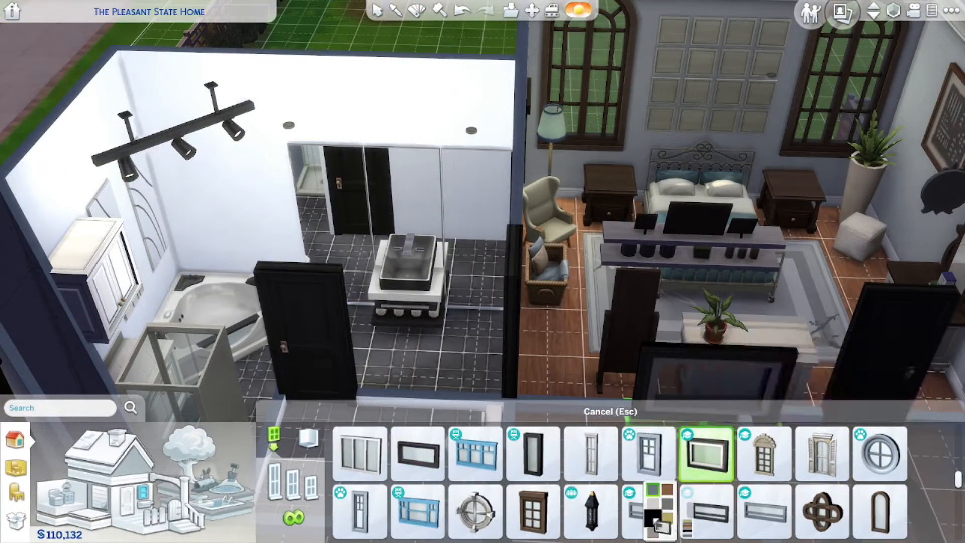
click(706, 510)
click(259, 117)
middle_drag(259, 117, 222, 126)
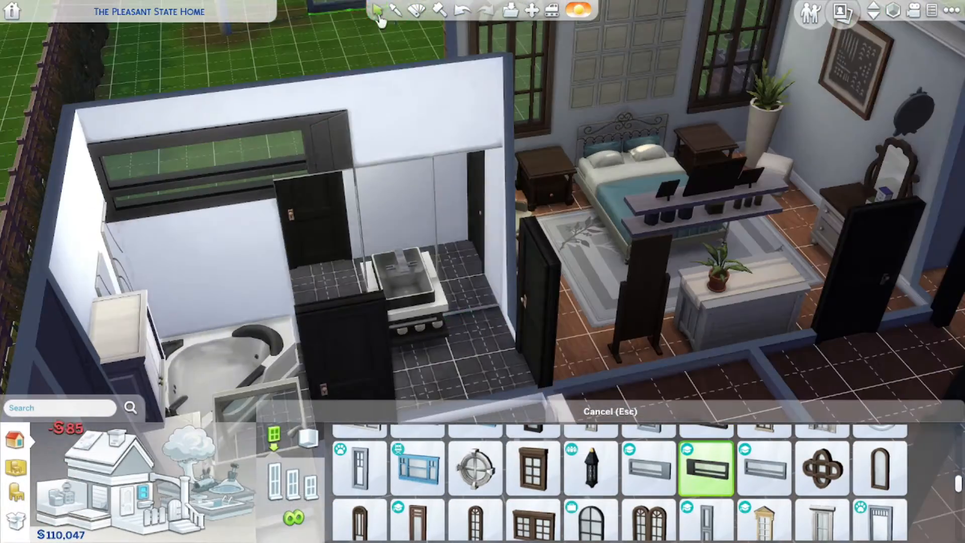
key(ctrl+z)
Place the alternative wide black-framed window high on the bathroom's outer wall and shift it away from the corner toward the sink.
click(764, 467)
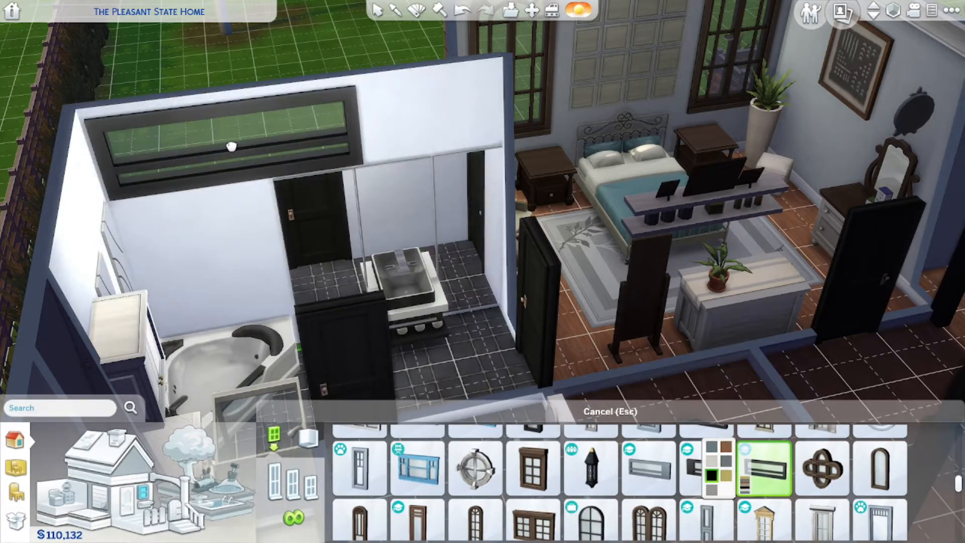
click(235, 143)
middle_drag(447, 327, 485, 330)
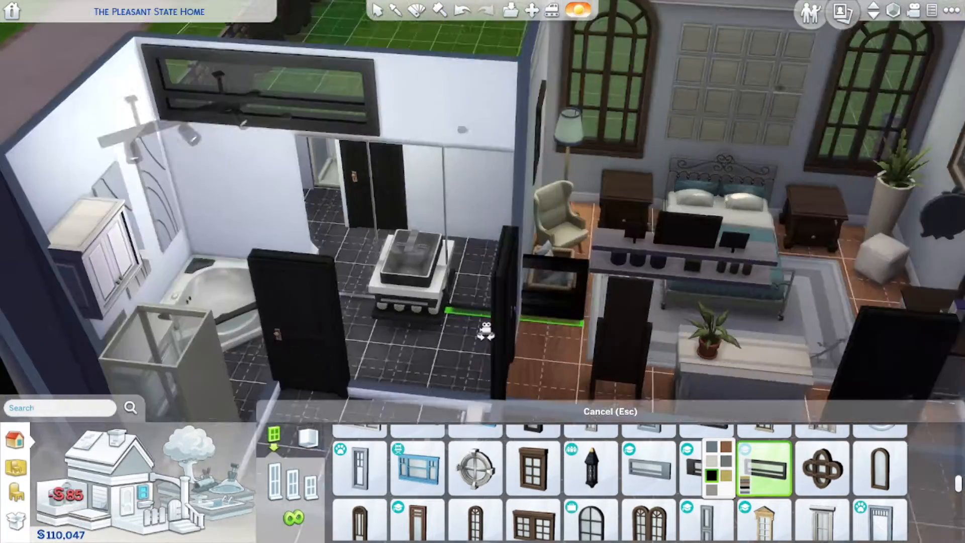
key(Escape)
click(307, 121)
click(376, 117)
right_drag(376, 117, 402, 151)
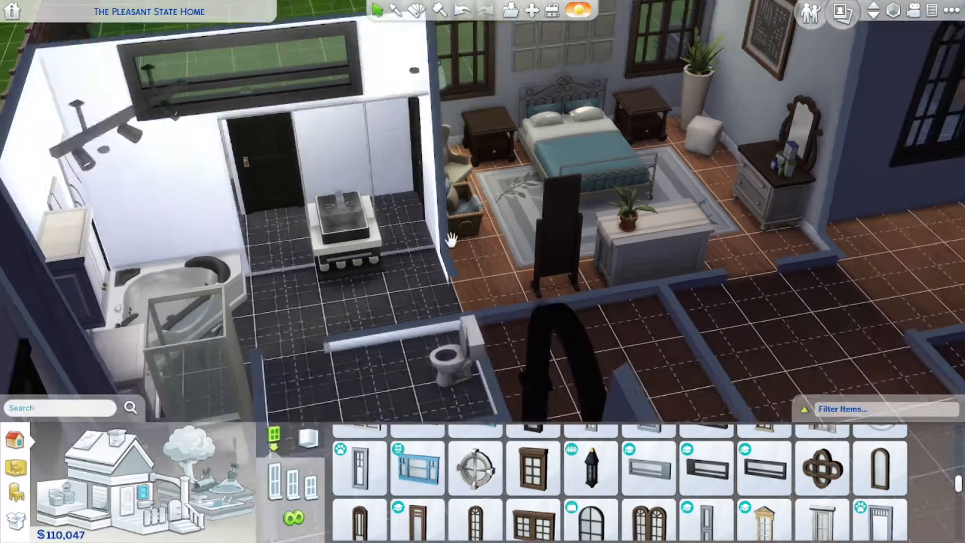
Replace the separate mirror panels behind the bathroom sink with one wide three-panel mirror.
click(16, 467)
click(406, 496)
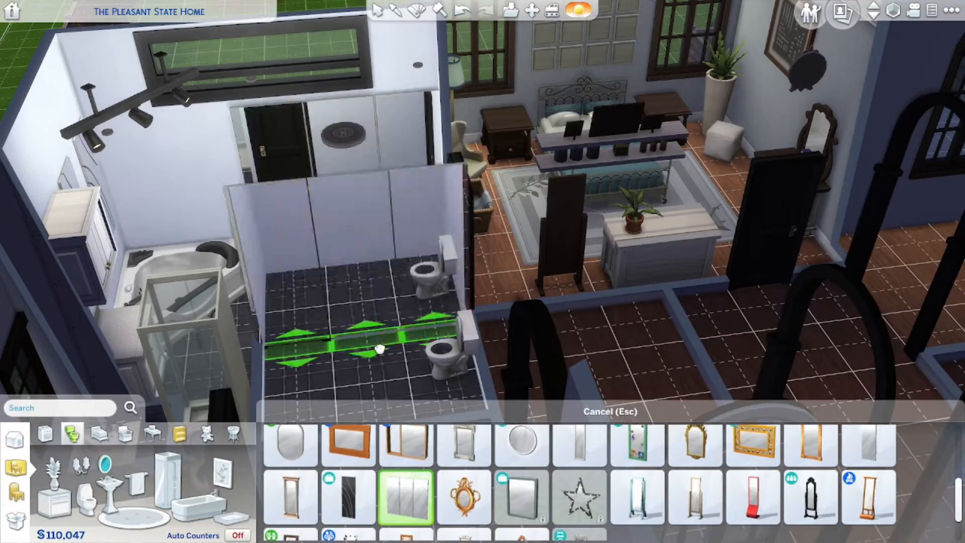
key(Escape)
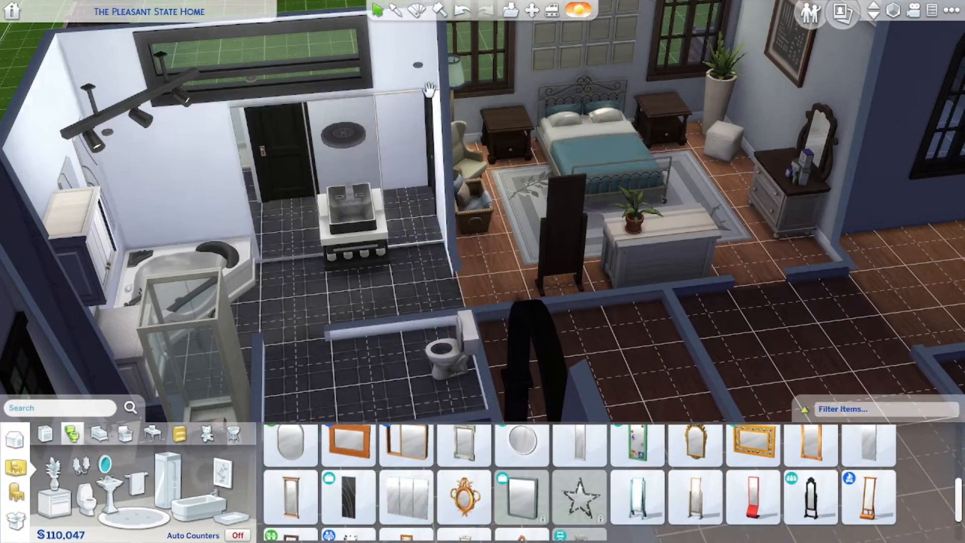
key(ctrl+z)
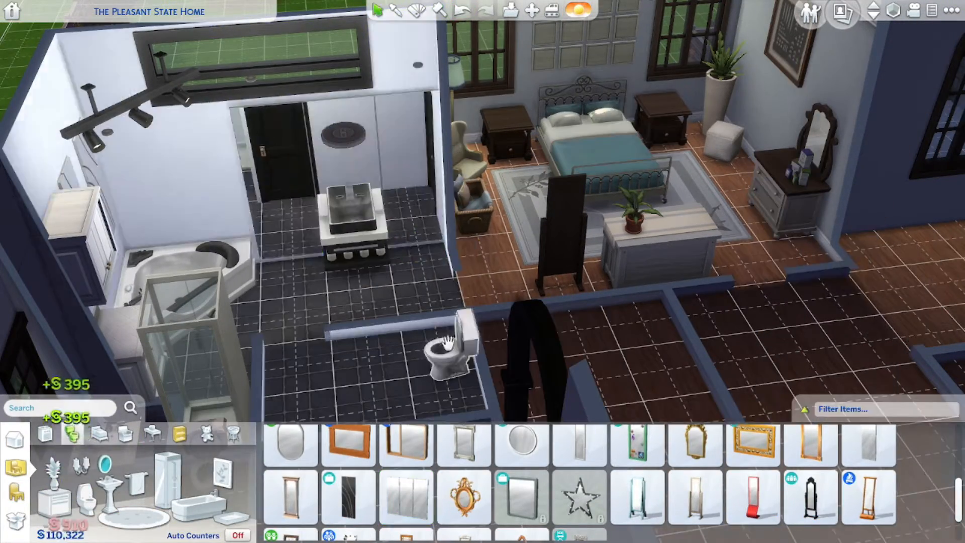
scroll(456, 316, up, 2)
middle_drag(456, 316, 454, 338)
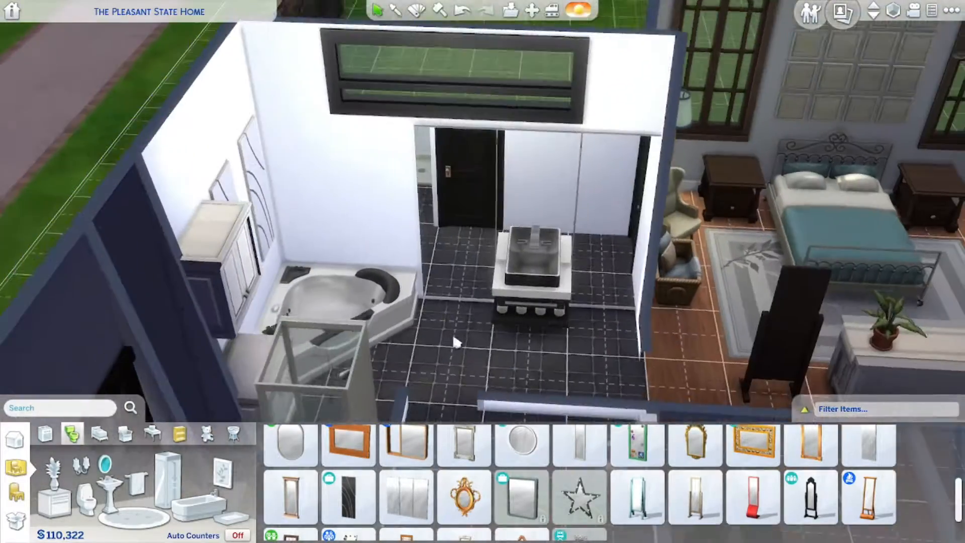
Hang a towel bar with a plain white towel on the wall above the corner bathtub.
click(136, 482)
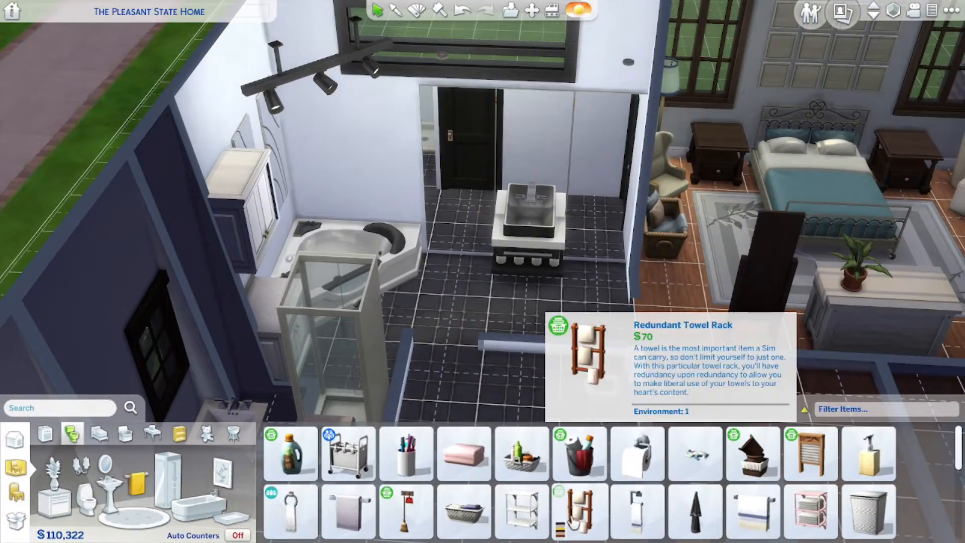
click(697, 493)
click(349, 175)
middle_drag(350, 175, 372, 177)
Place a white Trendy Bathroom Organizer between the corner bathtub and the sink.
scroll(637, 480, down, 3)
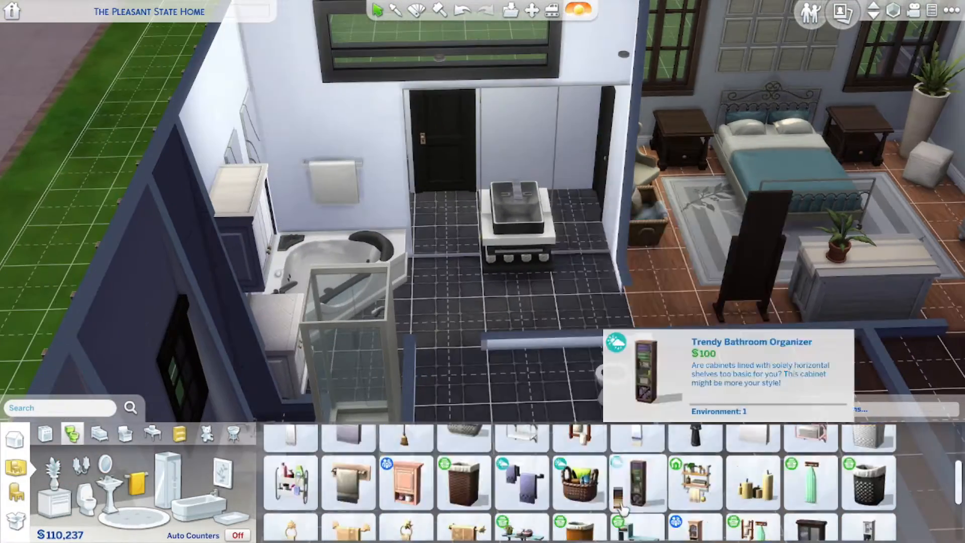
scroll(662, 507, up, 1)
middle_drag(595, 410, 558, 351)
middle_drag(428, 316, 566, 239)
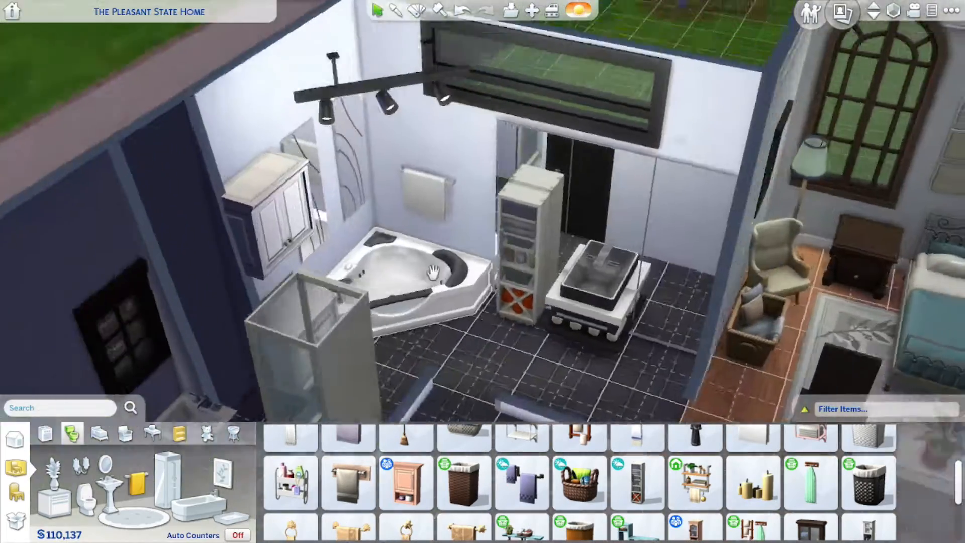
Mount a toiletries rack beside the towel bar above the tub and set a group of candles on the white bathroom counter.
click(294, 500)
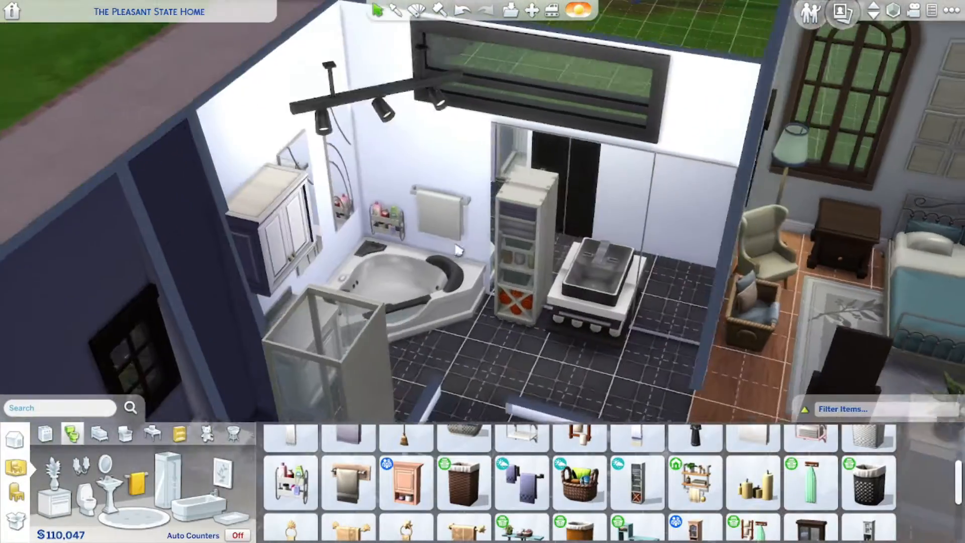
middle_drag(446, 381, 448, 381)
click(752, 482)
click(699, 489)
click(483, 204)
Turn the Crystal Box Shower Stall toward the toilet area and demolish the partition wall between the two.
click(410, 272)
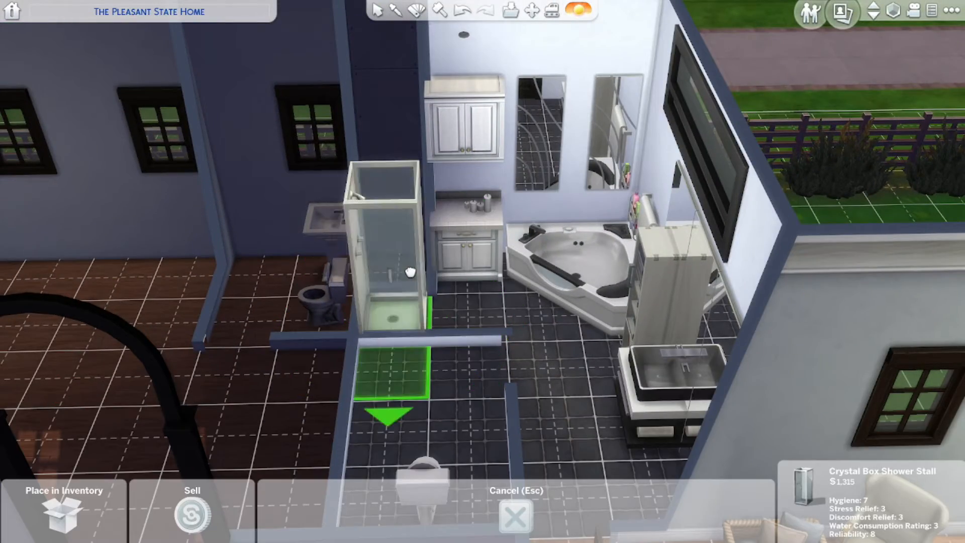
click(410, 271)
click(892, 11)
key(k)
middle_drag(517, 204, 515, 206)
click(515, 207)
click(894, 11)
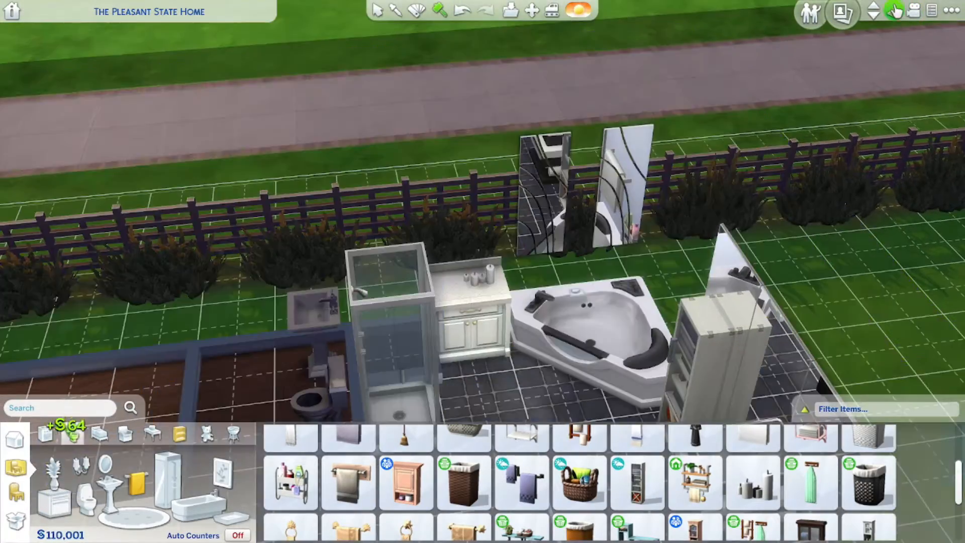
click(894, 11)
middle_drag(581, 340, 582, 342)
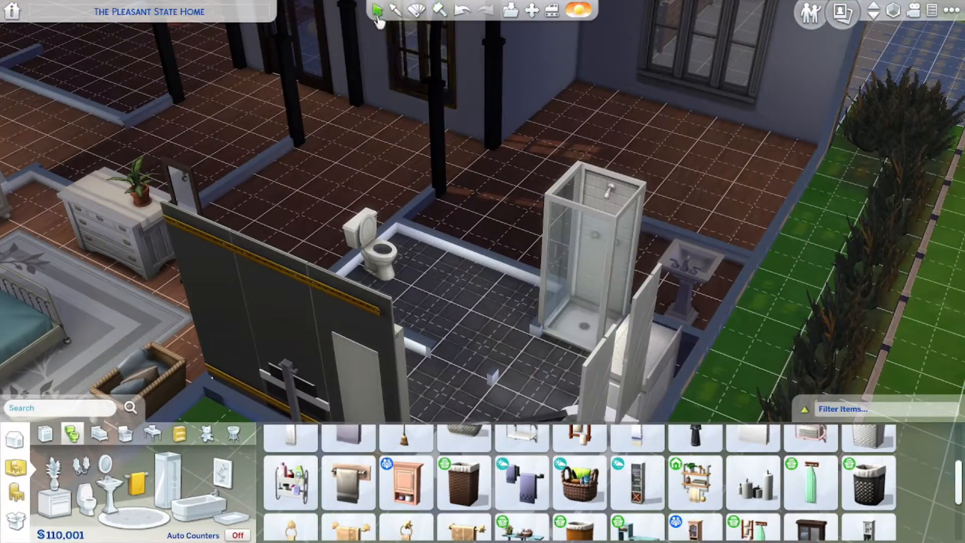
Build a new partition wall closer to the toilet and demolish the leftover wall piece beyond it.
click(115, 509)
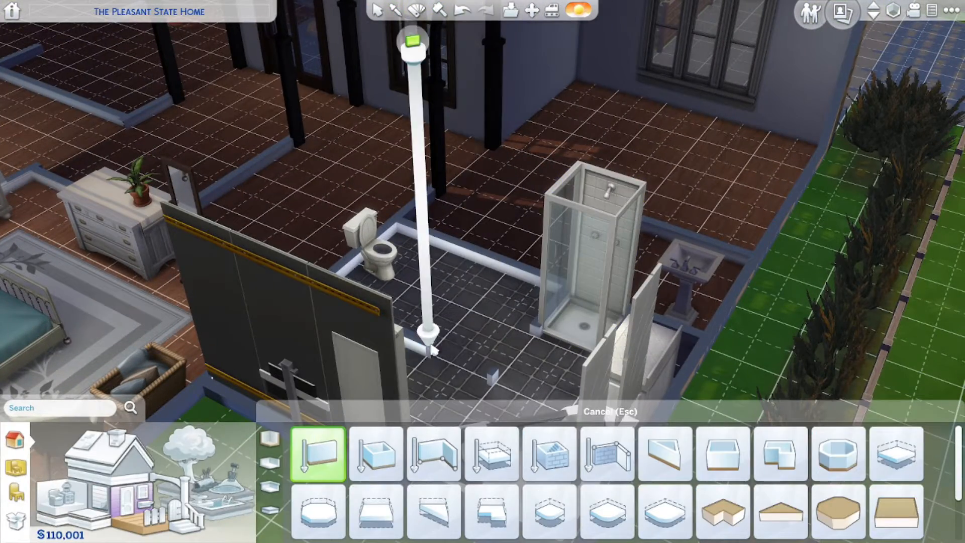
drag(429, 347, 505, 296)
click(894, 11)
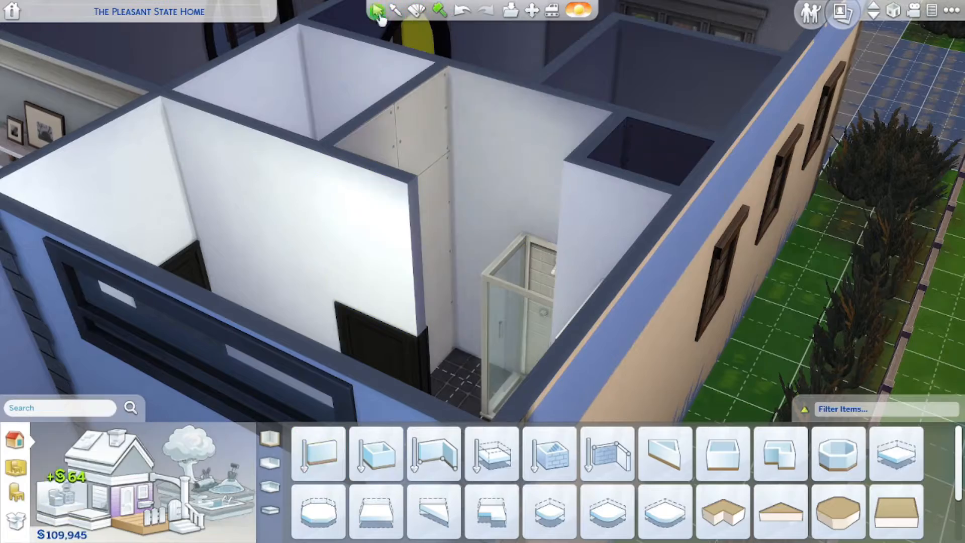
click(377, 11)
drag(380, 347, 310, 304)
key(k)
click(371, 319)
Apply the bathroom's existing plain pale wall covering to the new partition and the bare walls around it.
key(e)
click(487, 249)
drag(432, 241, 372, 271)
middle_drag(427, 282, 543, 281)
click(892, 11)
middle_drag(714, 322, 517, 323)
scroll(557, 336, up, 2)
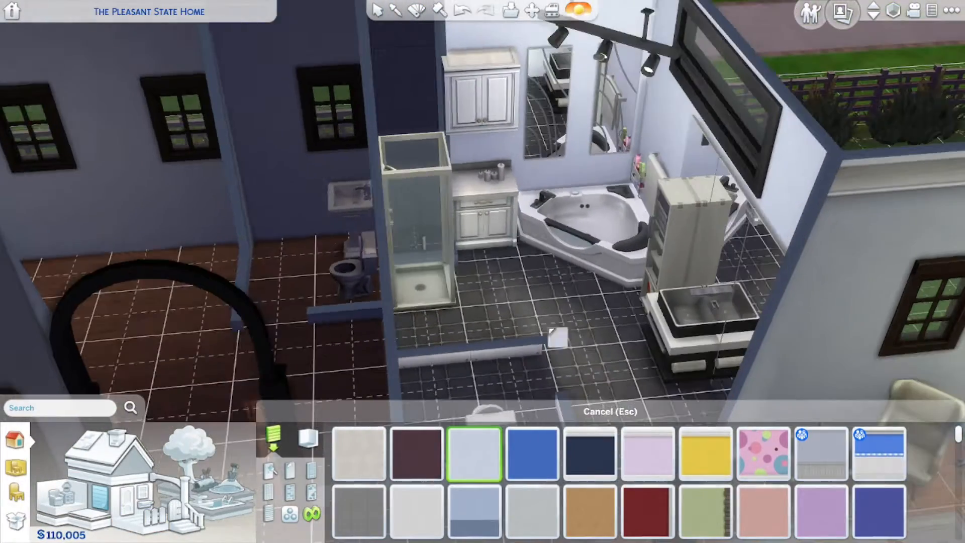
middle_drag(503, 148, 570, 346)
mouse_move(623, 320)
middle_down()
mouse_move(541, 286)
mouse_move(547, 333)
mouse_move(523, 325)
middle_up()
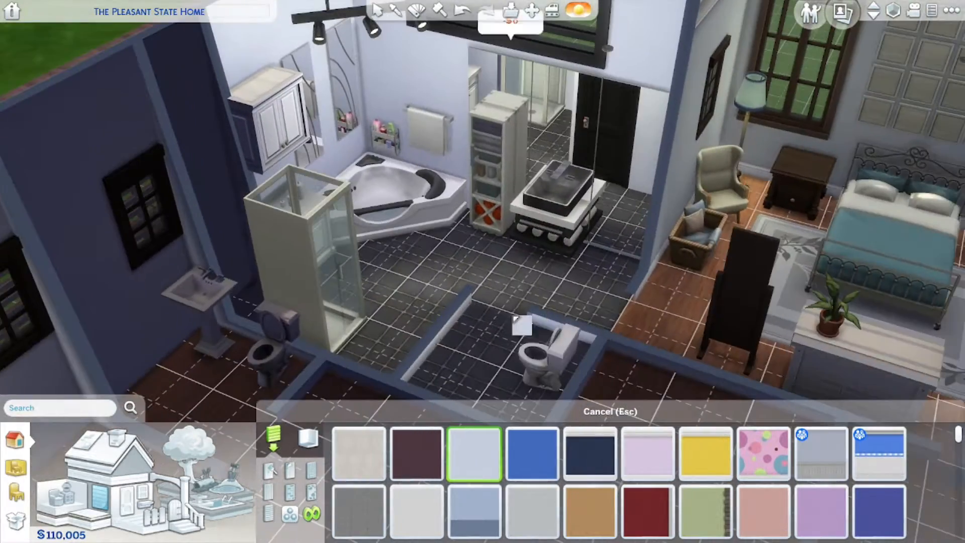
click(893, 11)
click(461, 244)
click(577, 158)
Sample the bathroom's round ceiling light and install a small recessed one in the toilet compartment.
key(e)
click(292, 43)
key(Escape)
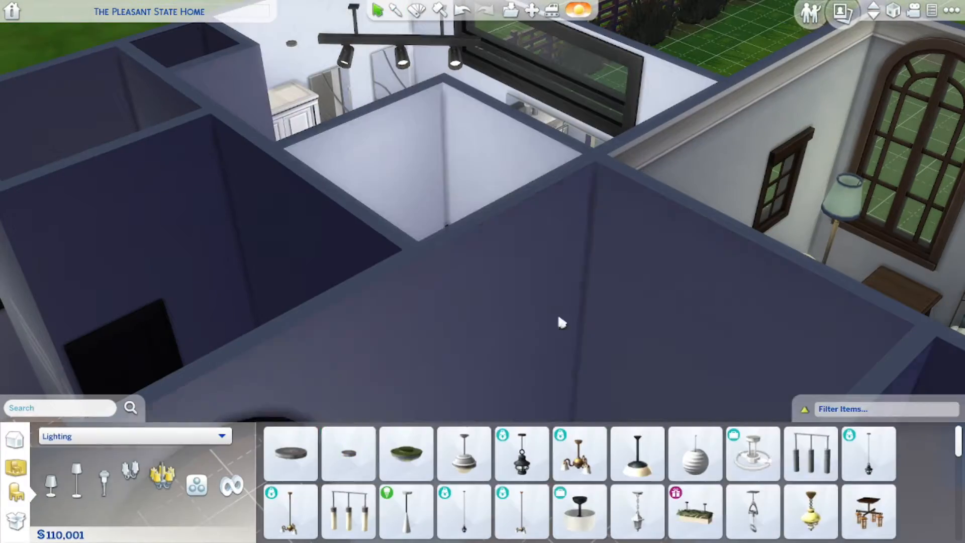
click(349, 452)
key(s)
click(431, 366)
key(w)
click(378, 11)
scroll(483, 212, down, 3)
click(892, 11)
click(892, 11)
Examine the unfurnished rooms and hallway around the finished bedroom and bathroom.
middle_drag(733, 311, 620, 362)
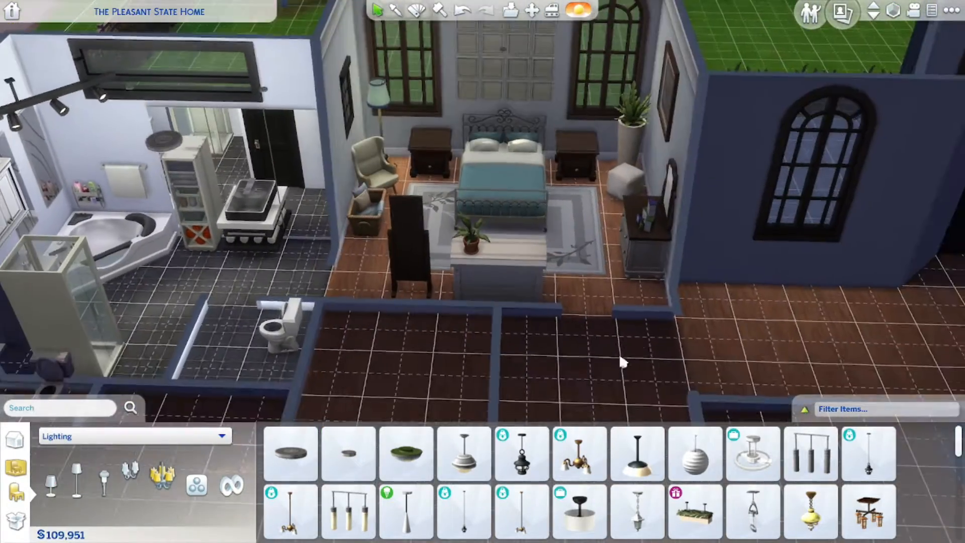
key(s)
key(w)
scroll(588, 390, down, 2)
middle_drag(481, 344, 407, 297)
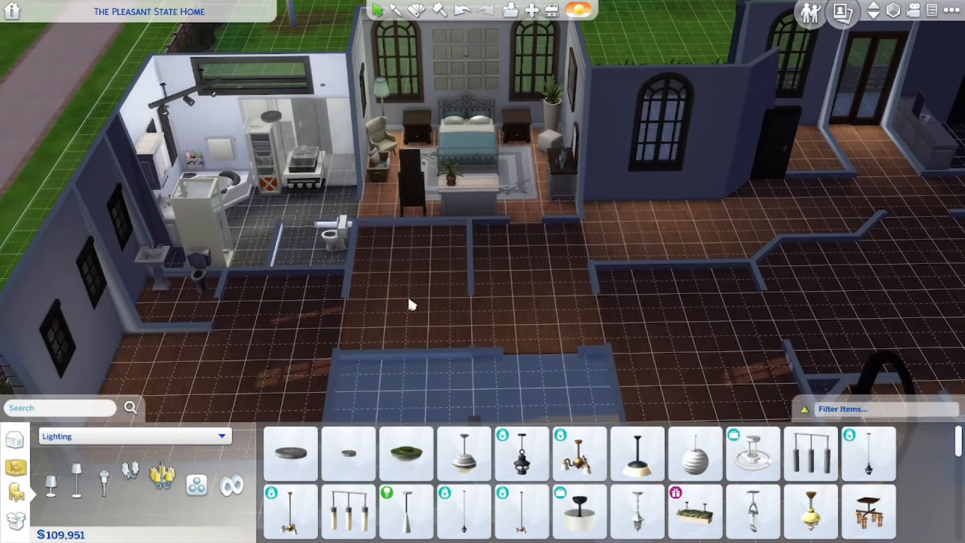
scroll(685, 247, up, 2)
scroll(437, 376, down, 2)
key(s)
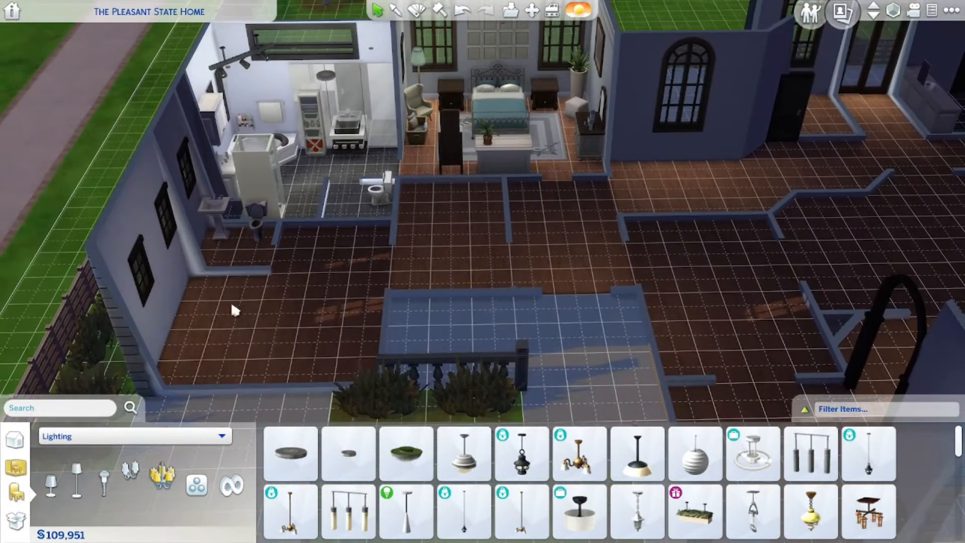
scroll(370, 271, up, 3)
Search the catalogue for washing machines and place a black Green Clean Washing Machine in the empty room beside the toilet compartment.
click(15, 468)
click(233, 433)
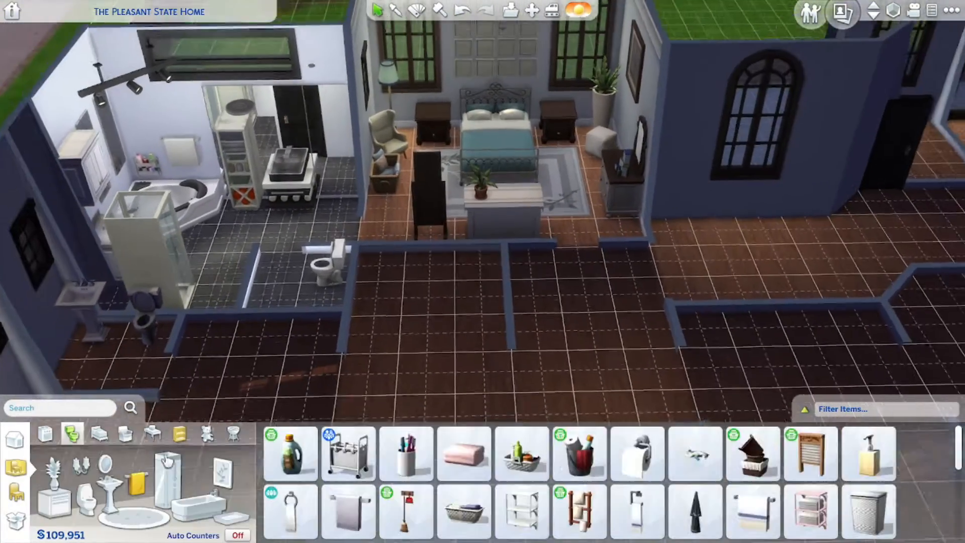
text(wash)
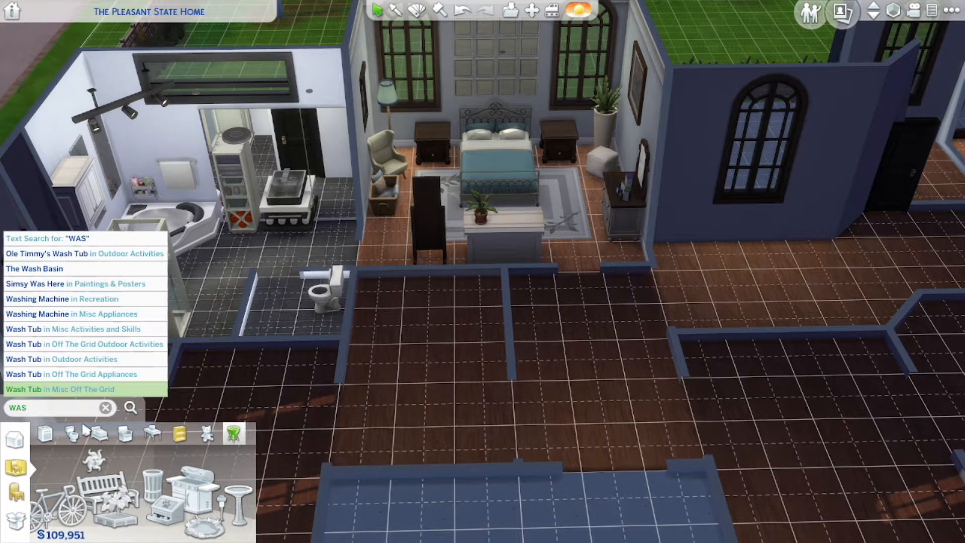
click(80, 305)
mouse_move(223, 478)
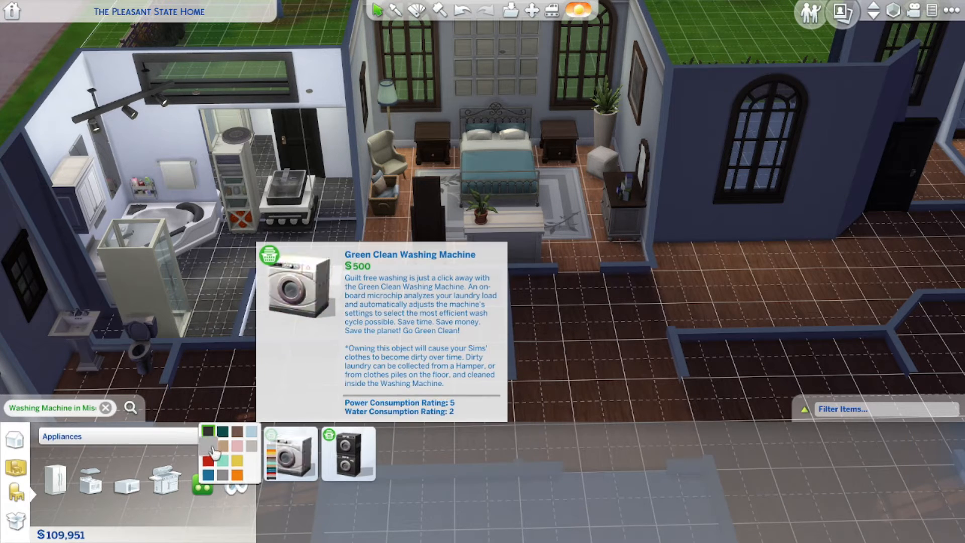
click(290, 452)
key(d)
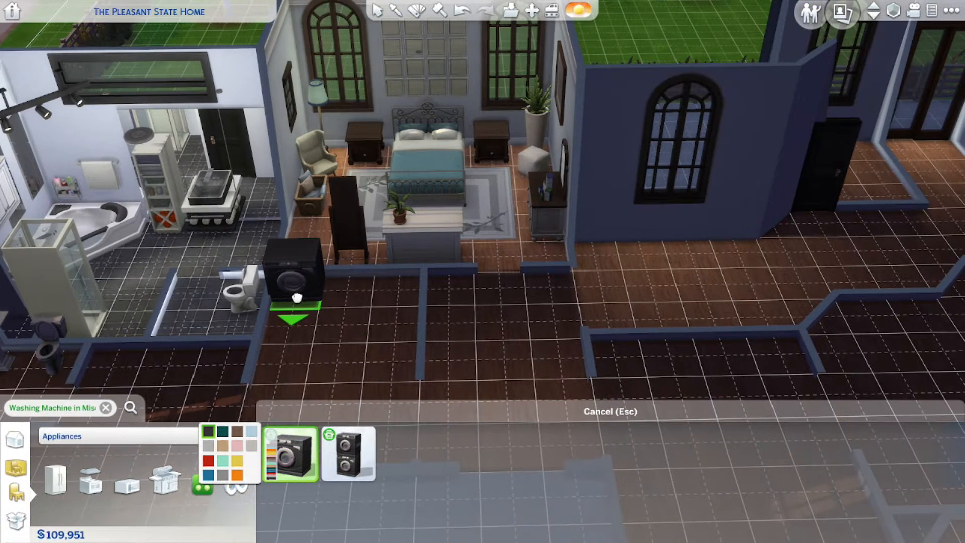
click(290, 302)
Search the catalogue for dryers and place a matching black one directly next to the washing machine.
text(dr)
click(50, 315)
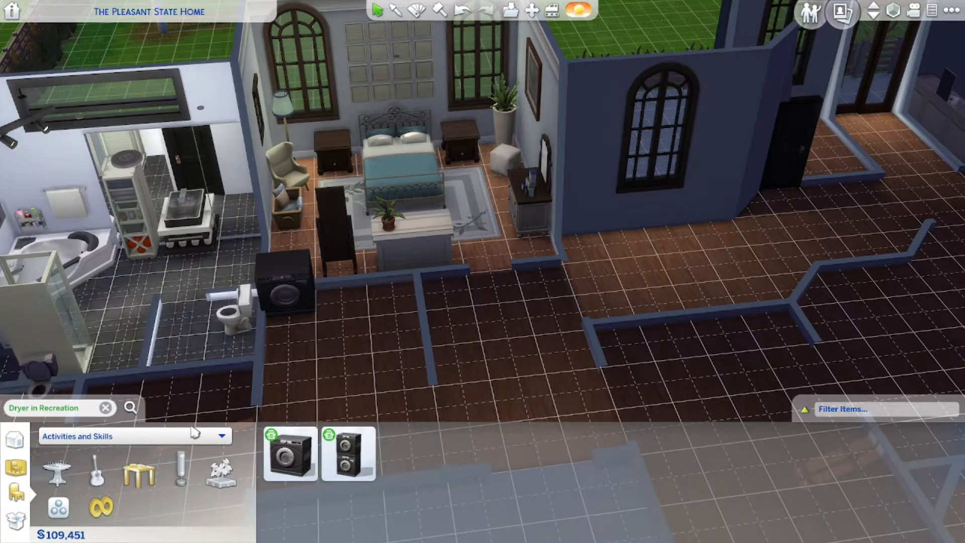
scroll(579, 473, down, 1)
click(521, 499)
click(333, 301)
Find the LaundryMaid Clothing Hamper among the bathroom accessories and place it in the bathroom near the sink.
scroll(607, 508, down, 3)
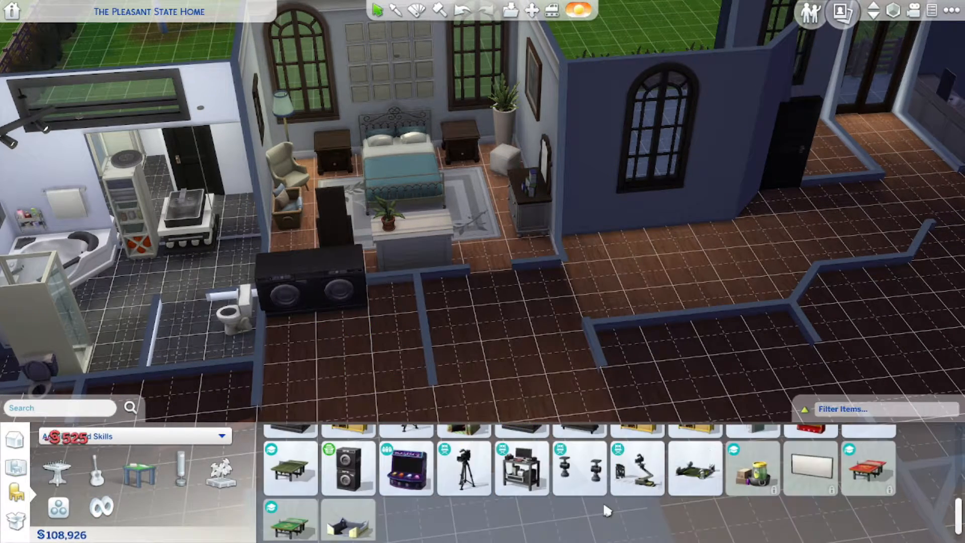
scroll(578, 500, up, 5)
scroll(578, 500, down, 3)
scroll(578, 500, up, 3)
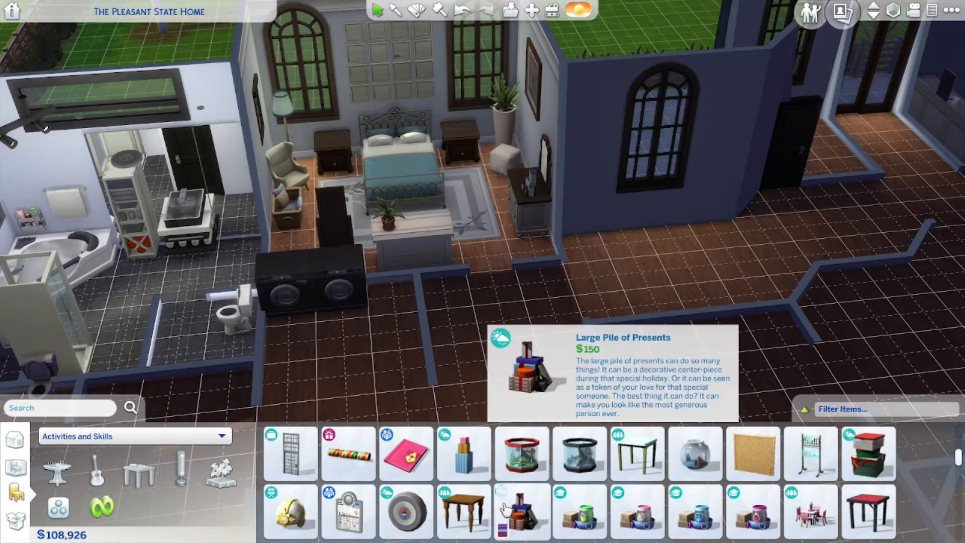
click(19, 466)
click(73, 433)
click(136, 490)
scroll(868, 508, down, 1)
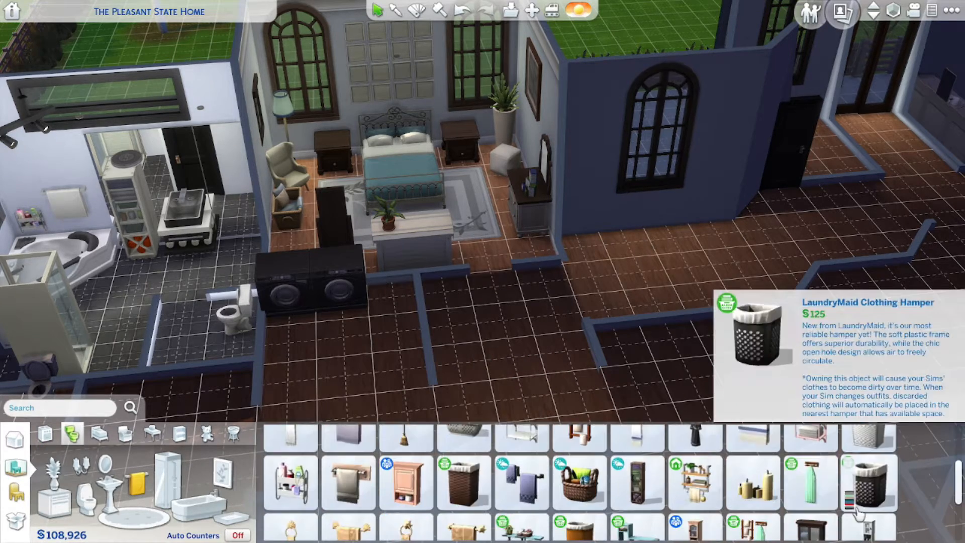
click(869, 483)
Mount LaundryMaid Essentials Shelving in a light finish on the wall above the washer and dryer.
scroll(694, 477, down, 1)
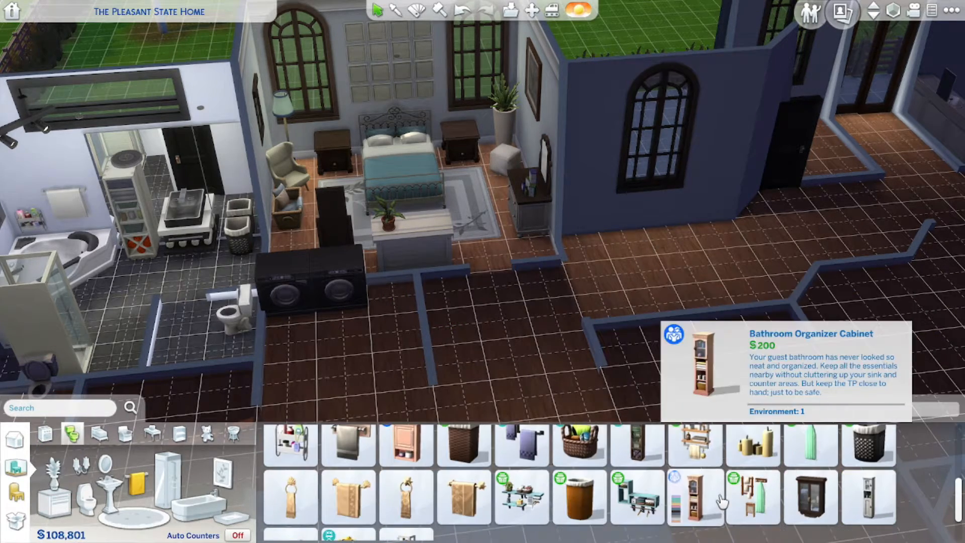
key(Home)
right_drag(586, 243, 511, 193)
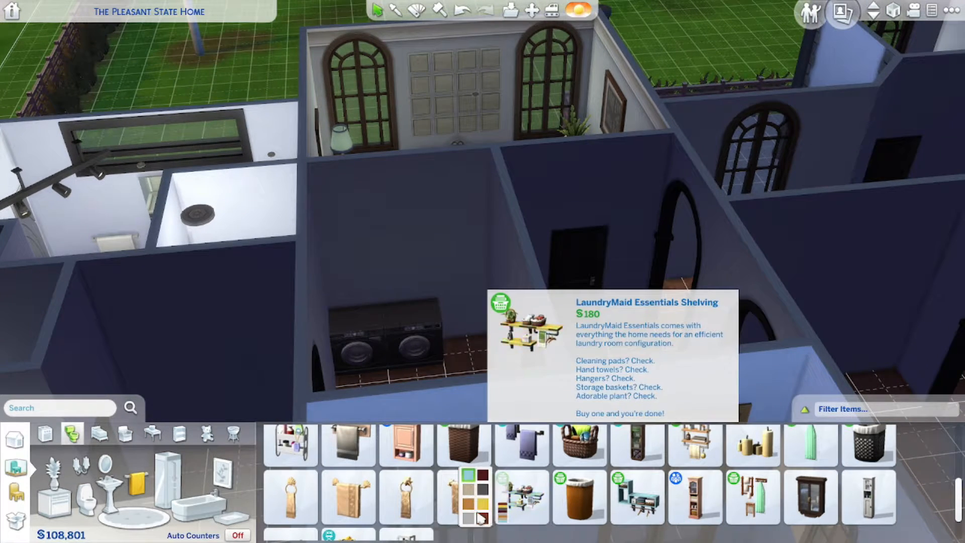
click(477, 516)
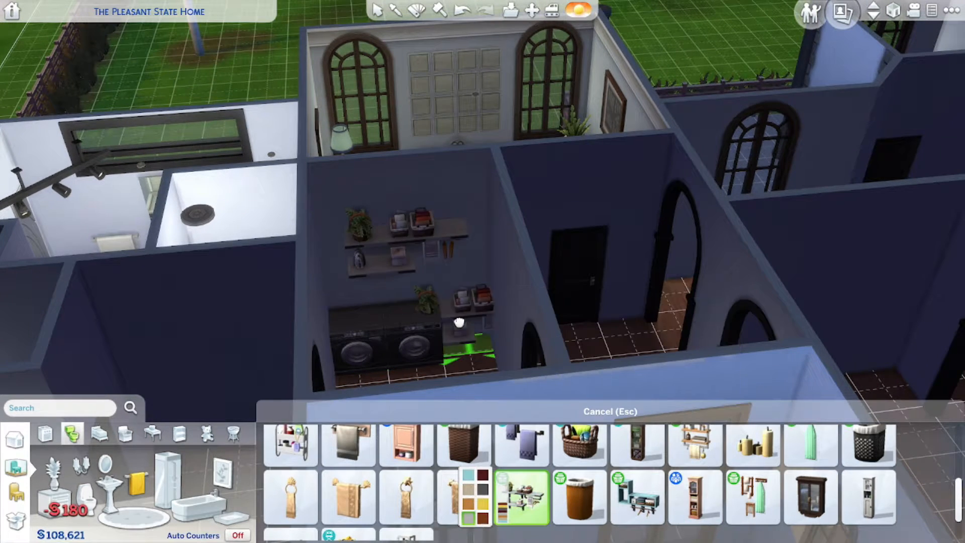
click(611, 406)
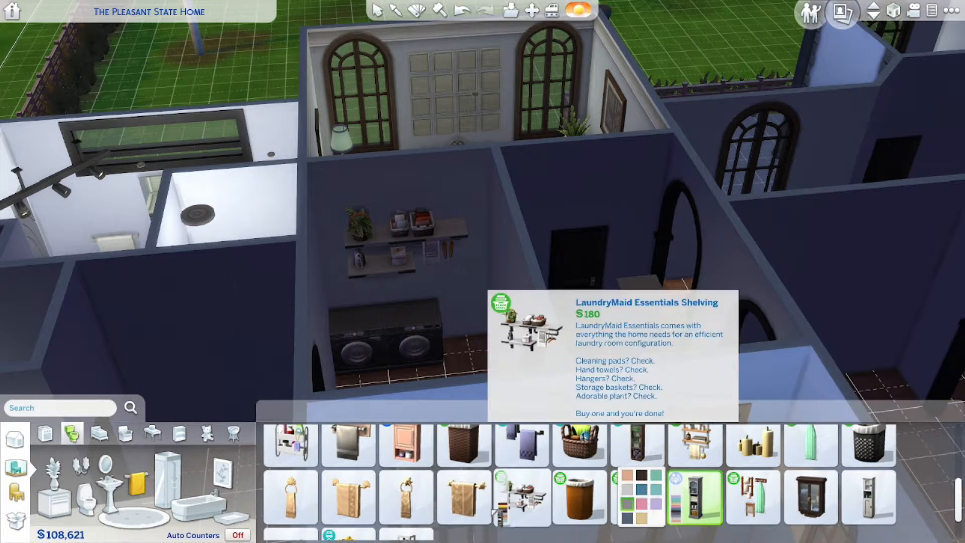
Place a rolling laundry cart beside the washer and dryer and a grey folded towel on top of the machines.
scroll(578, 498, up, 3)
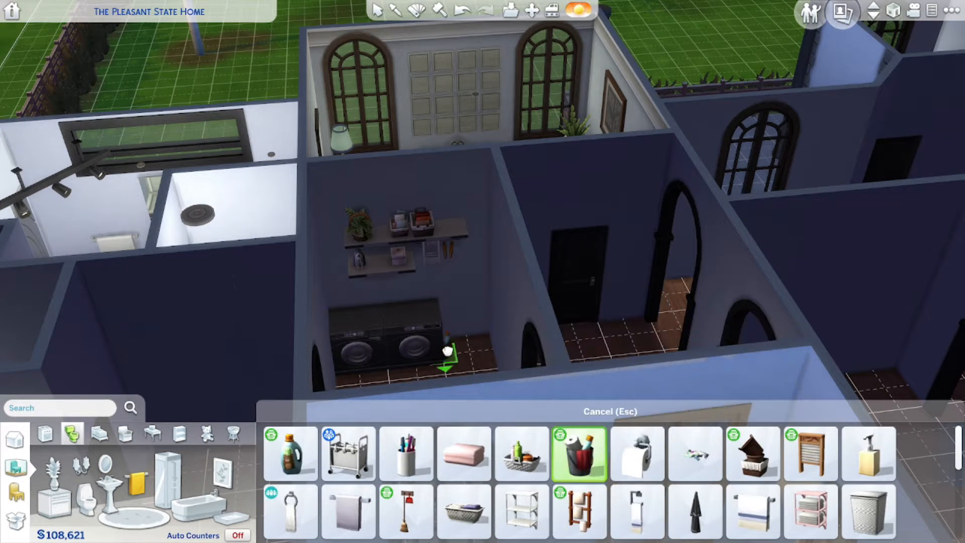
click(348, 454)
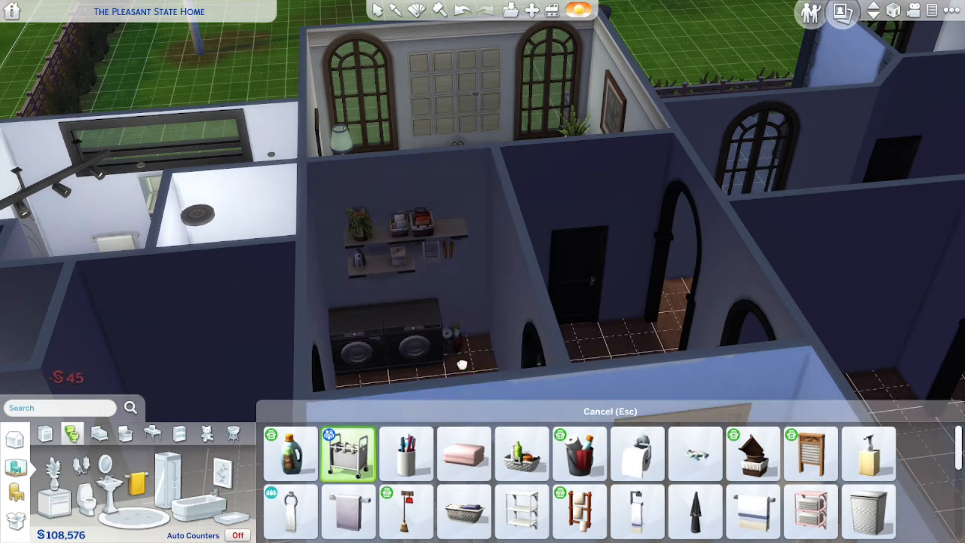
click(465, 346)
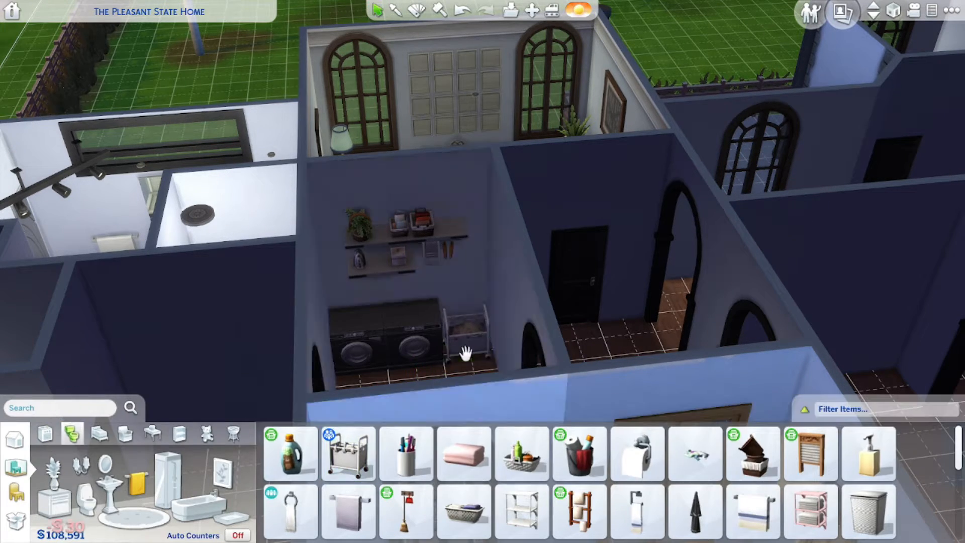
scroll(482, 363, up, 1)
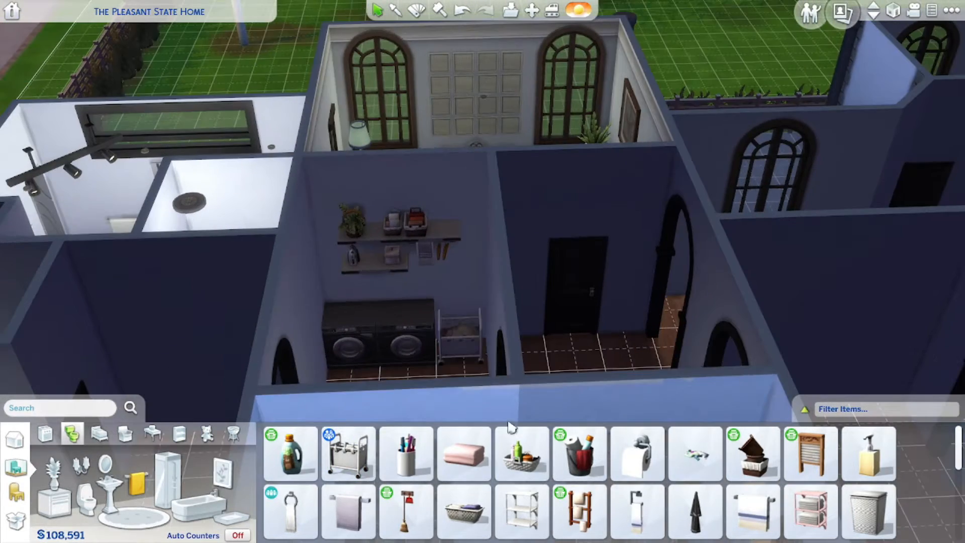
click(522, 453)
middle_drag(482, 302, 614, 370)
click(356, 327)
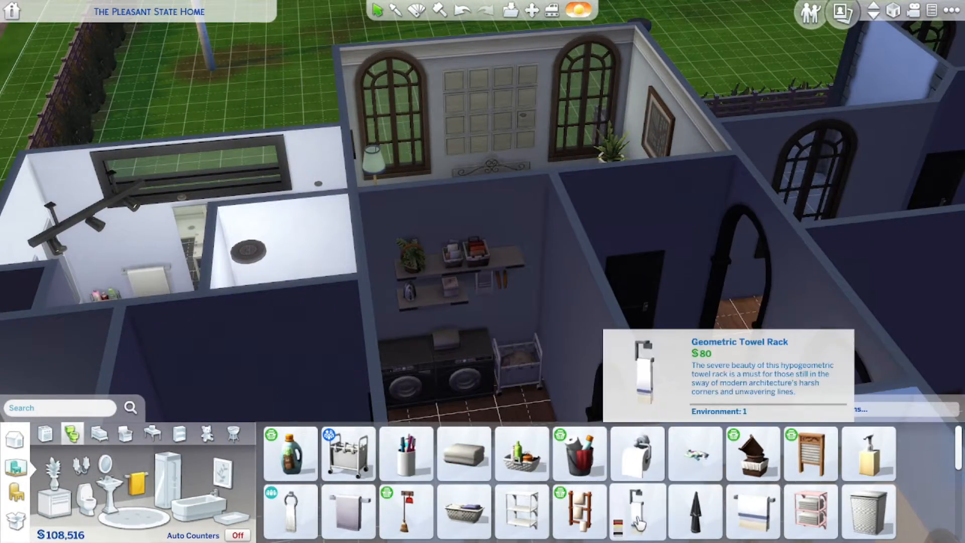
Hang the wall rack with the red broom and dustpan on the laundry room wall near the archway.
click(464, 510)
middle_drag(433, 370, 503, 531)
middle_drag(529, 342, 628, 347)
click(375, 303)
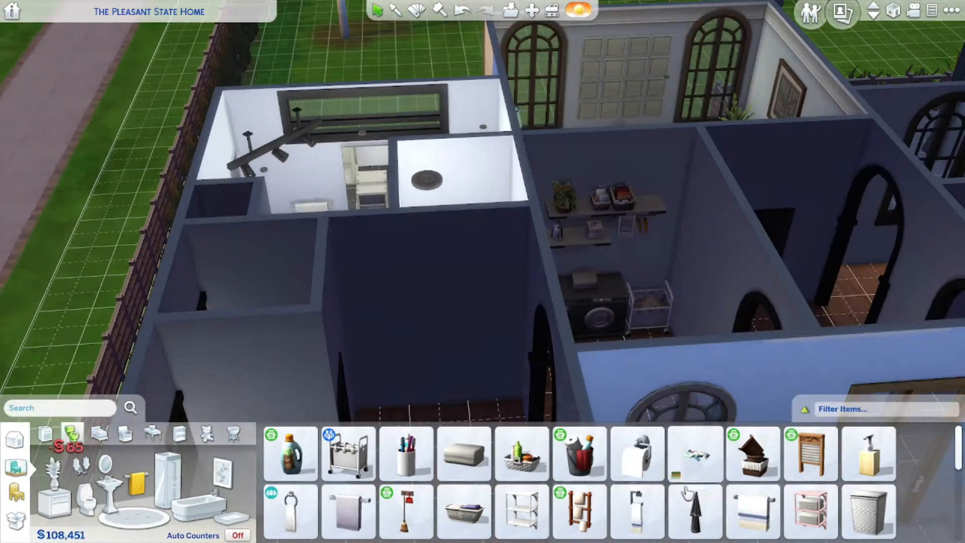
Hang the laundry wall rack with clothes on the wall next to the rolling cart.
scroll(752, 503, down, 4)
click(752, 453)
click(715, 433)
middle_drag(704, 382, 536, 352)
click(687, 321)
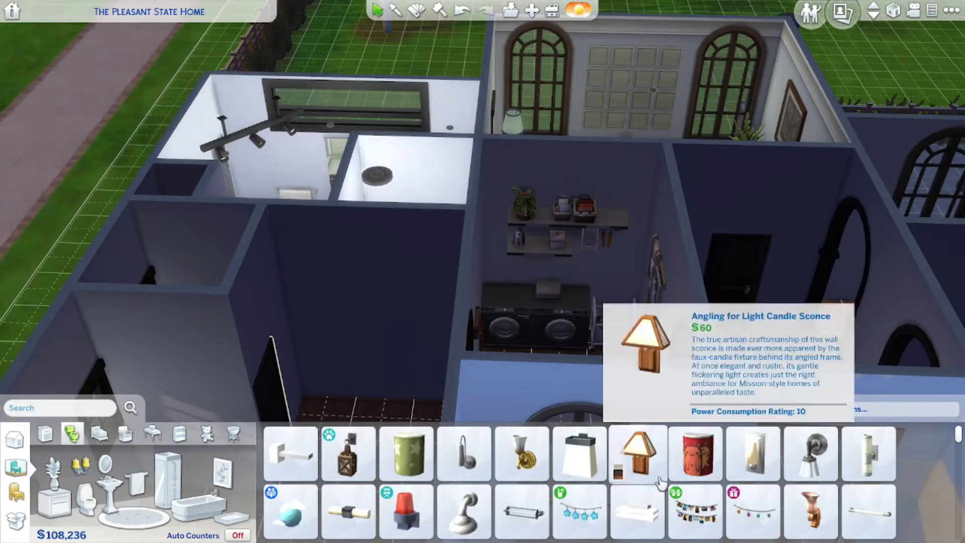
Install a small recessed ceiling light in the laundry room, matching the one in the toilet compartment.
scroll(648, 523, down, 2)
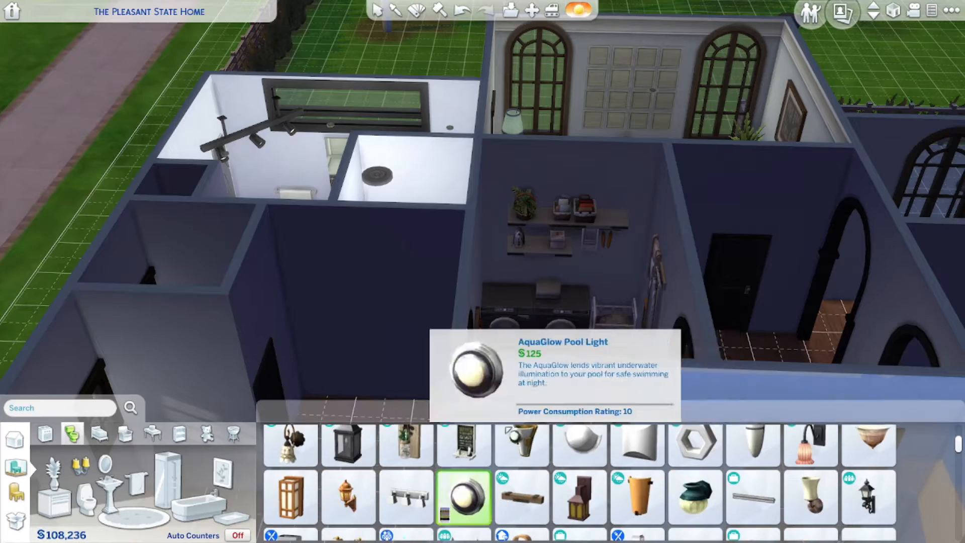
click(449, 135)
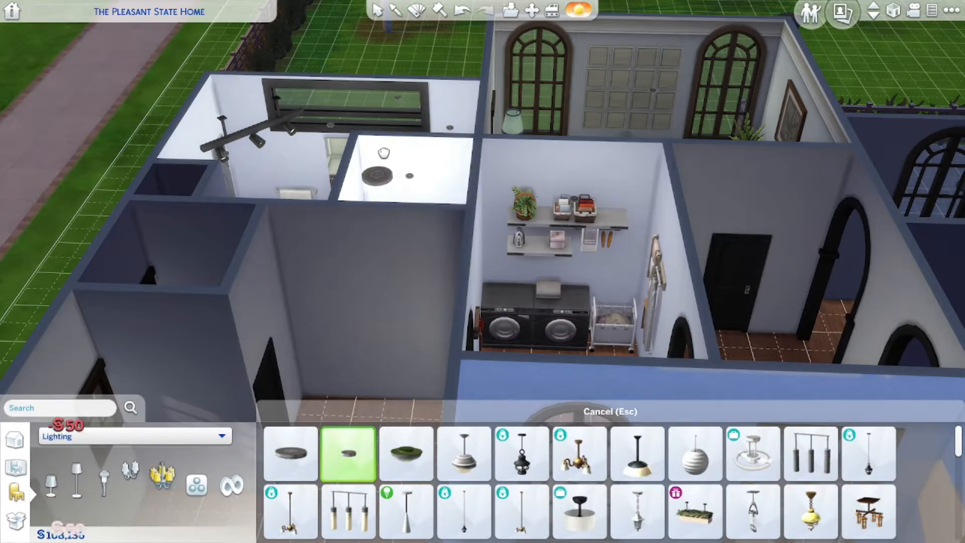
key(Escape)
Place a dark brown console table in the hallway against the partition shared with the laundry room.
middle_drag(686, 338, 689, 340)
click(15, 467)
click(89, 474)
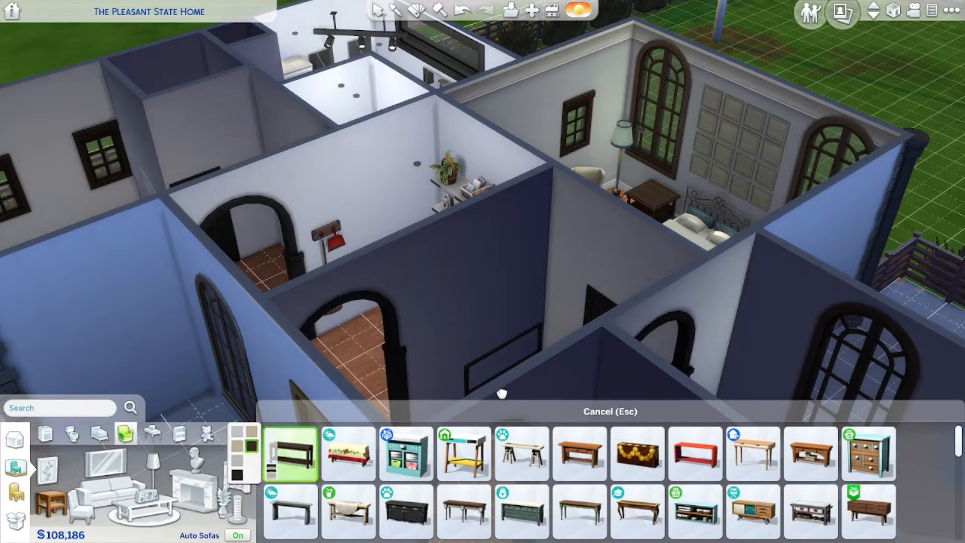
scroll(501, 393, up, 2)
click(491, 367)
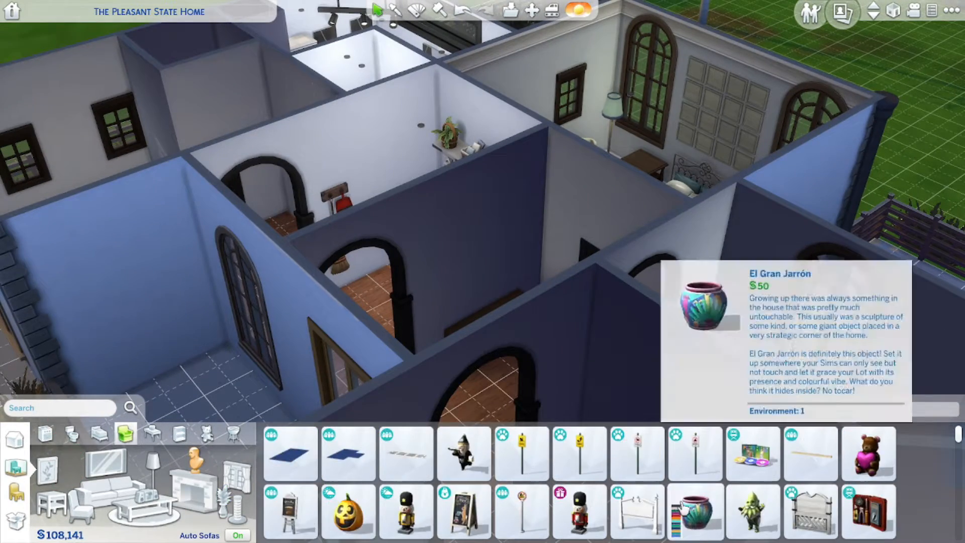
Browse the sculptures and decorations for a hallway piece, considering the Antique Metal Milk Jug With Branch.
scroll(704, 506, down, 5)
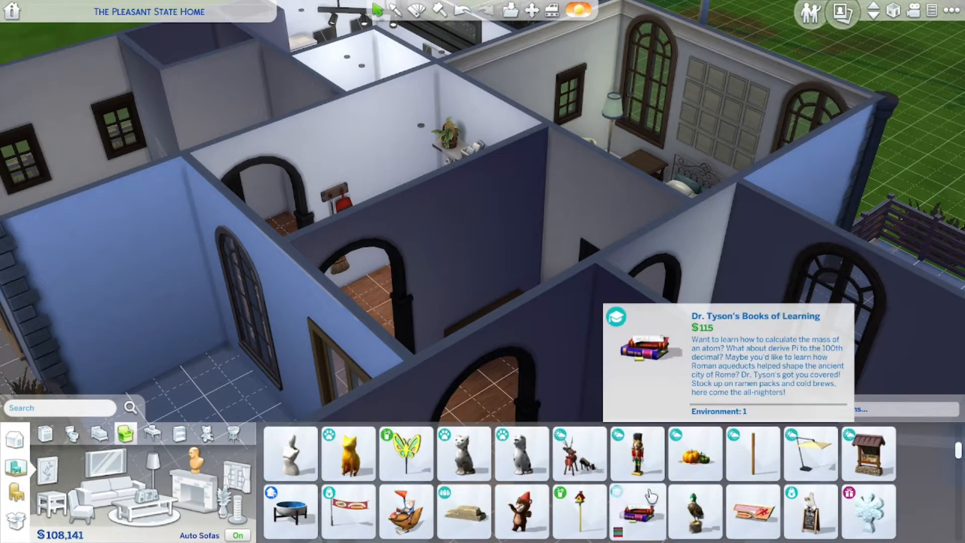
scroll(493, 510, down, 3)
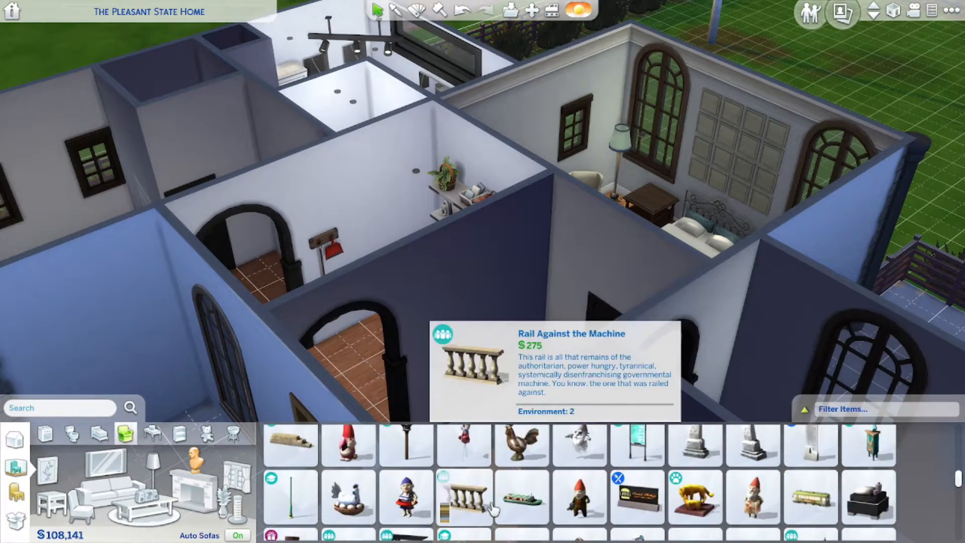
scroll(845, 499, down, 3)
scroll(810, 518, down, 3)
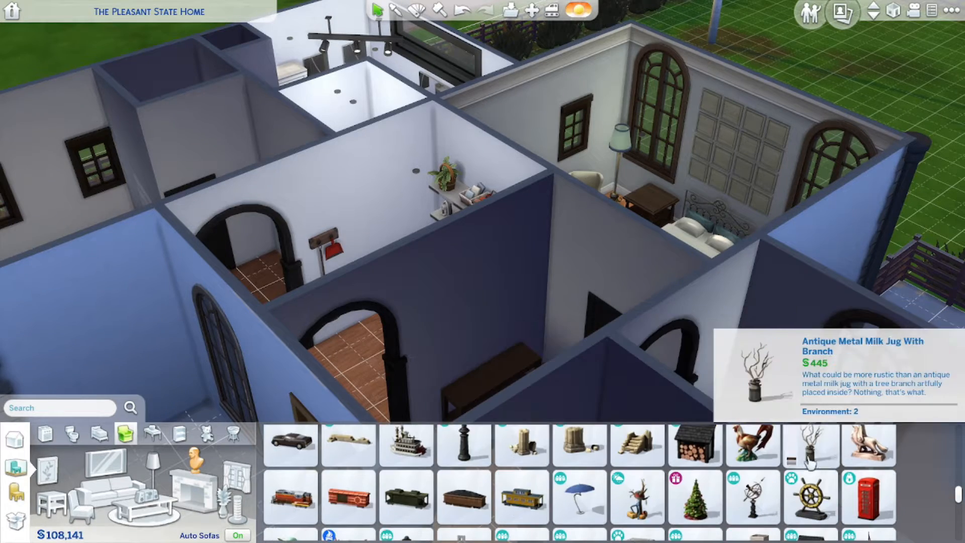
click(810, 445)
scroll(580, 497, down, 10)
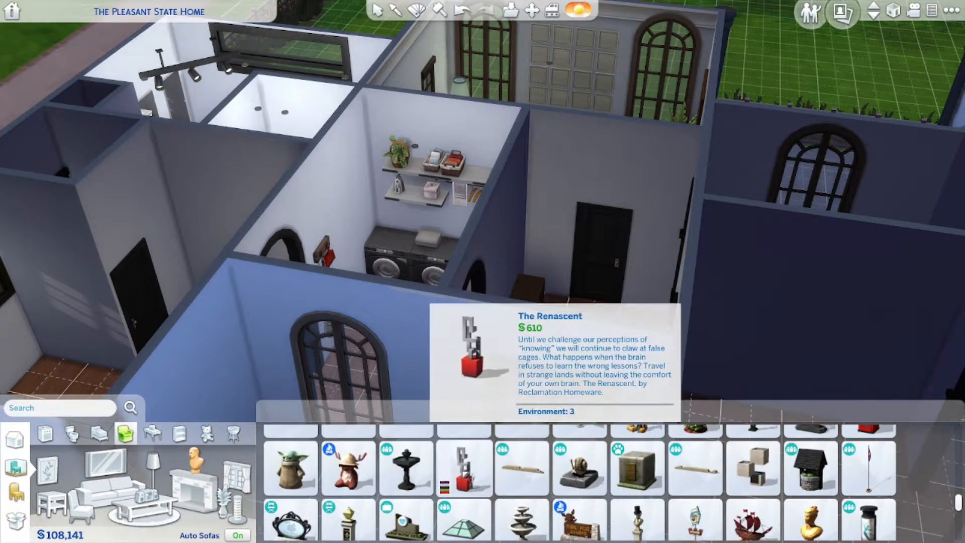
scroll(520, 495, up, 2)
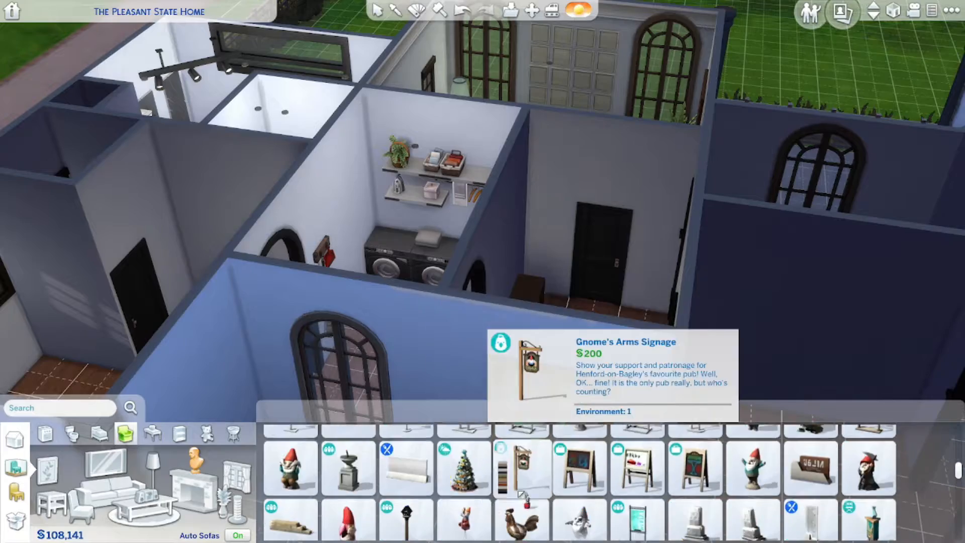
Place a gnome figurine on the hallway's console table and lay a grey runner rug on the floor beside it.
click(406, 468)
click(528, 282)
scroll(765, 505, up, 5)
click(893, 10)
scroll(877, 484, down, 2)
click(521, 454)
scroll(712, 495, down, 2)
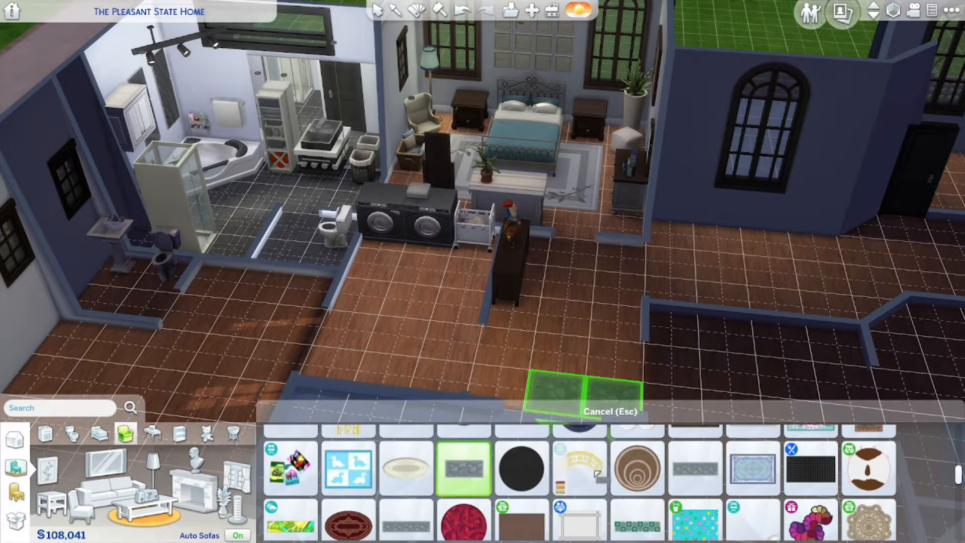
click(407, 482)
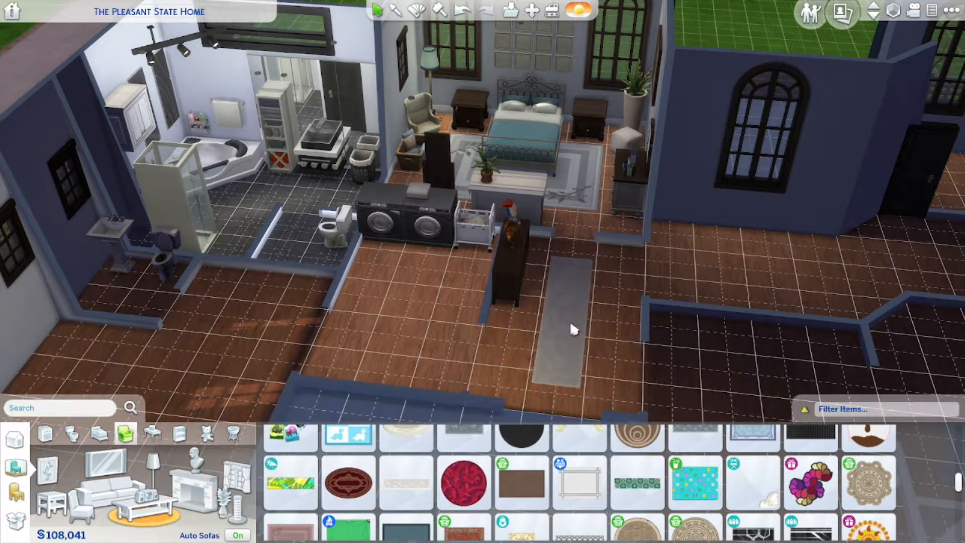
click(571, 329)
Lay a grey half-round rug in front of the washer and dryer in the laundry room.
scroll(782, 504, up, 2)
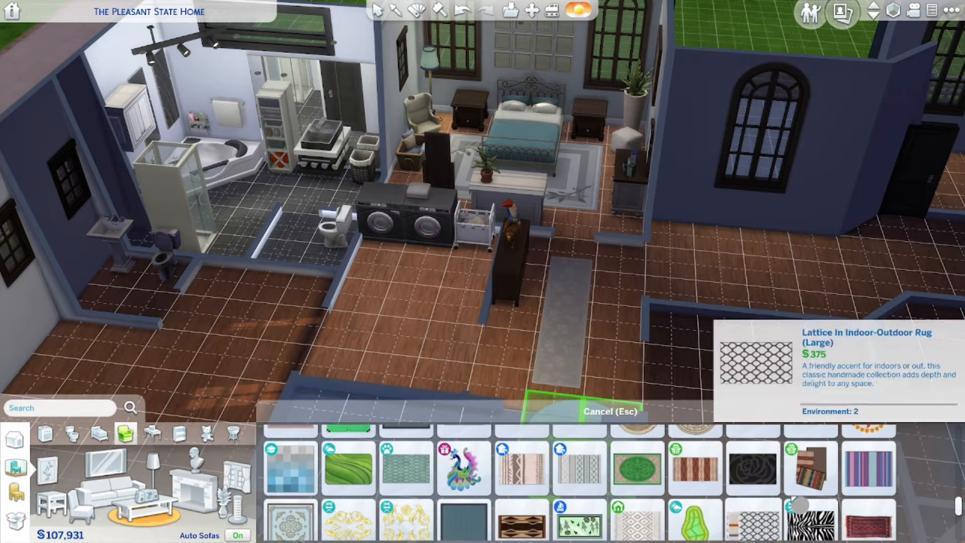
scroll(494, 494, up, 3)
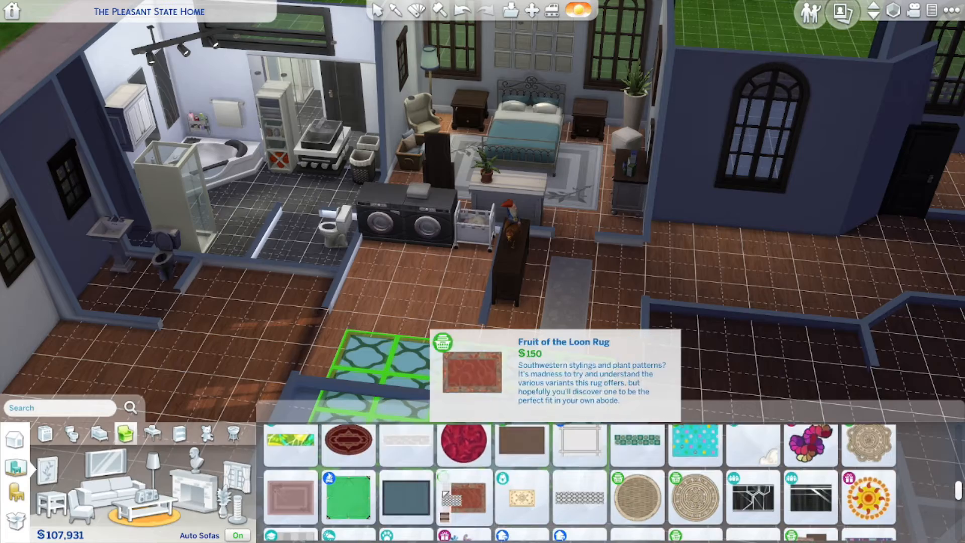
scroll(465, 463, up, 3)
click(464, 453)
click(404, 264)
Lay a black half-round rug in front of the bathroom sink vanity.
key(w)
key(a)
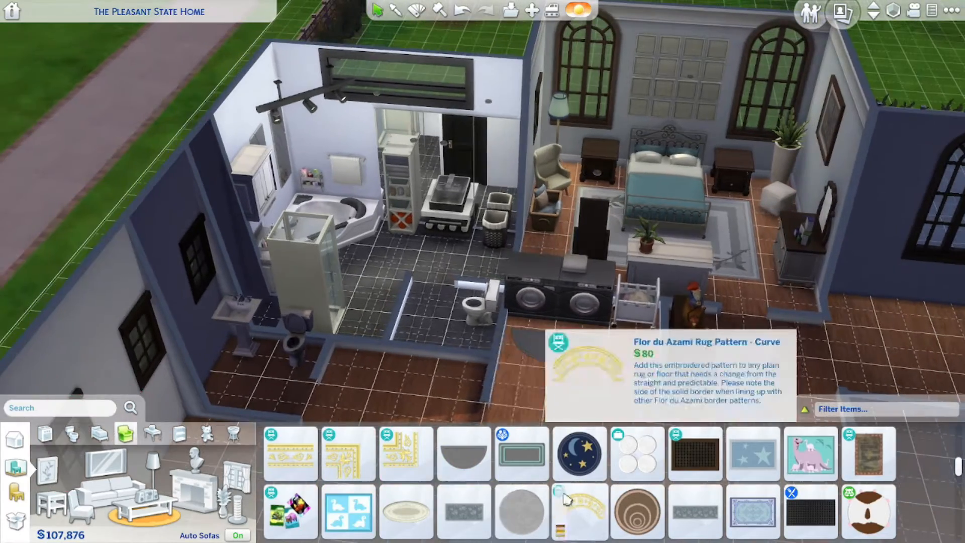
click(437, 273)
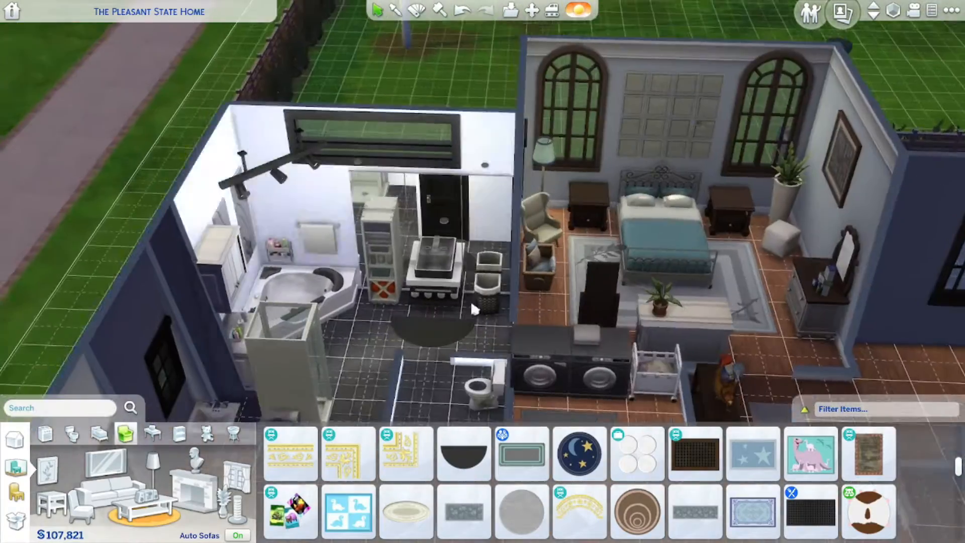
key(s)
key(d)
click(475, 288)
click(467, 284)
Place a weight machine in the empty front room, along the wall with the archway.
mouse_move(548, 346)
middle_down()
mouse_move(556, 352)
mouse_move(548, 344)
middle_up()
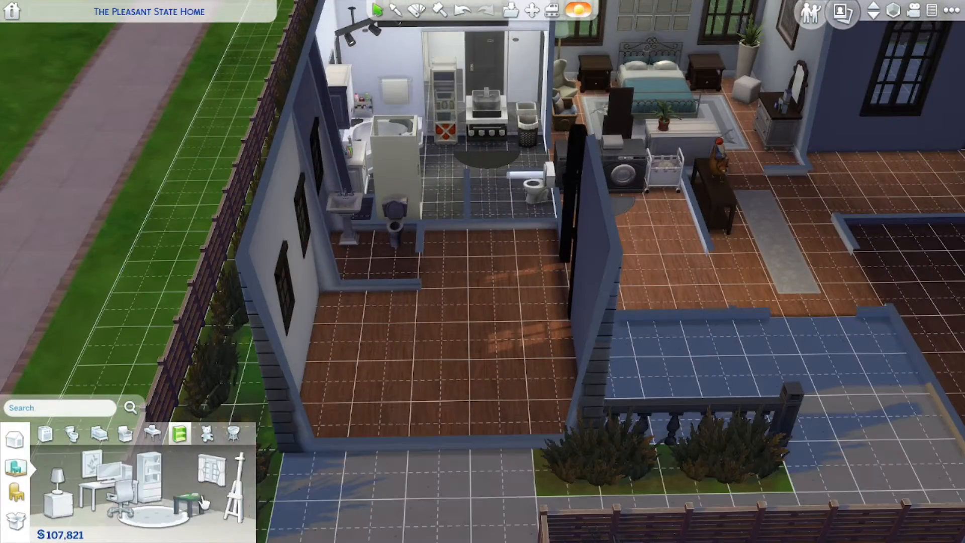
scroll(472, 477, up, 5)
key(s)
click(893, 10)
middle_drag(648, 281, 599, 286)
click(893, 11)
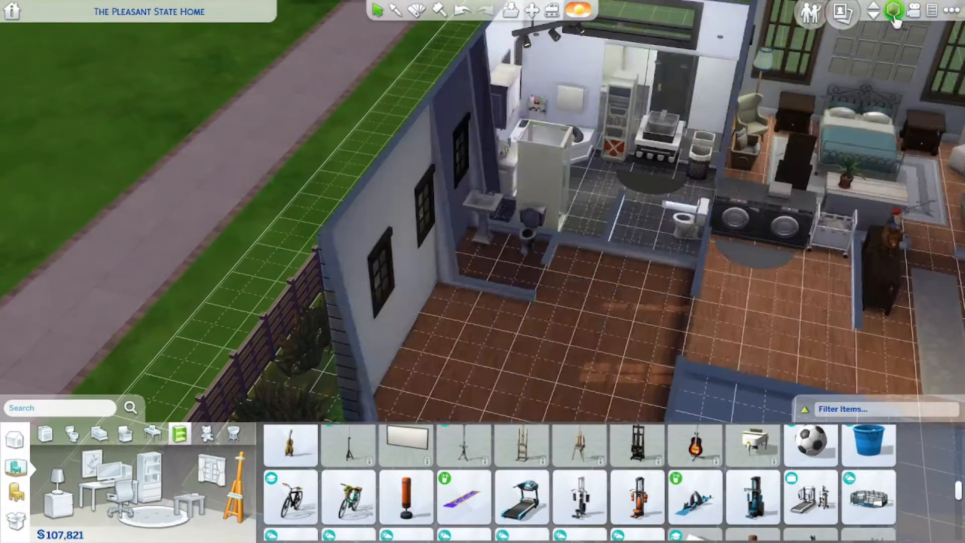
middle_drag(699, 343, 697, 343)
click(580, 497)
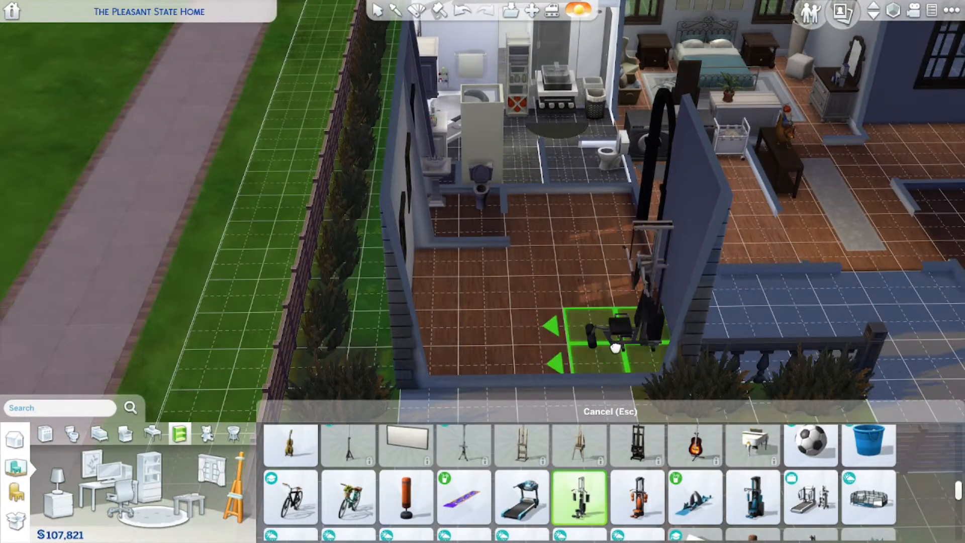
click(616, 348)
middle_drag(615, 348, 556, 349)
click(893, 11)
click(893, 11)
Place a FitStep Treadmill along the gym room's outer wall and shift the weight machine to the middle of the floor.
click(523, 498)
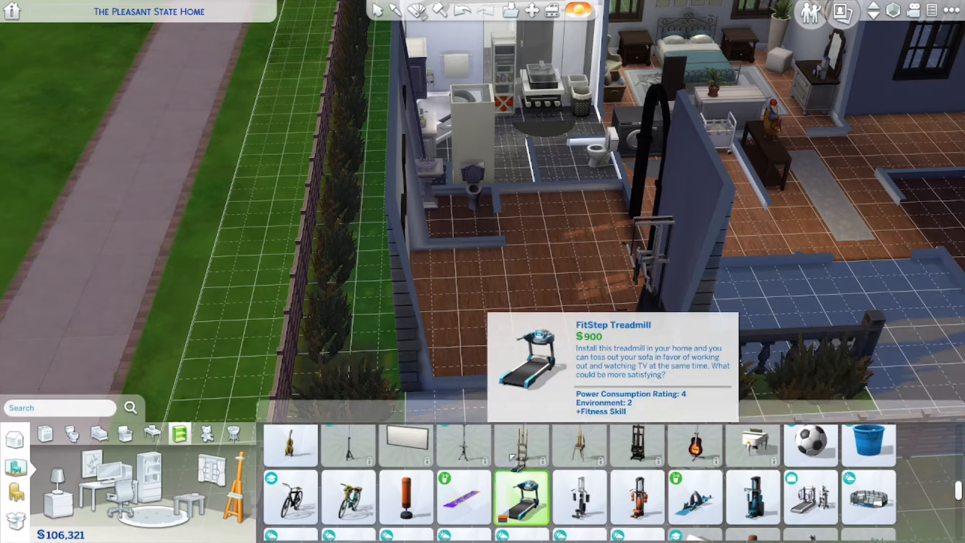
click(460, 304)
middle_drag(460, 304, 508, 347)
drag(648, 340, 516, 340)
click(516, 339)
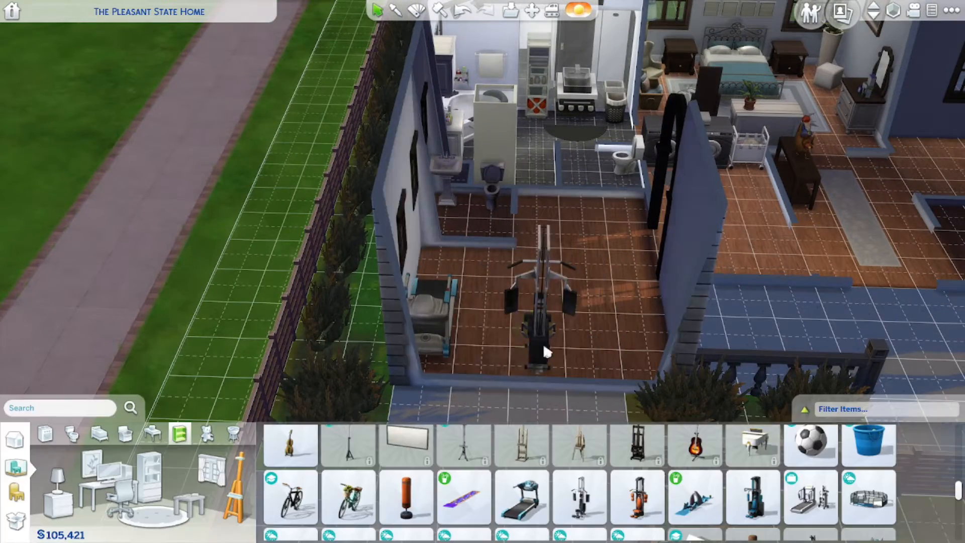
Add a freestanding brown punching bag near the gym's front corner and move the weight machine to the back wall.
click(543, 347)
click(406, 496)
click(614, 312)
click(547, 341)
middle_drag(613, 312, 506, 340)
click(525, 341)
click(506, 340)
click(579, 213)
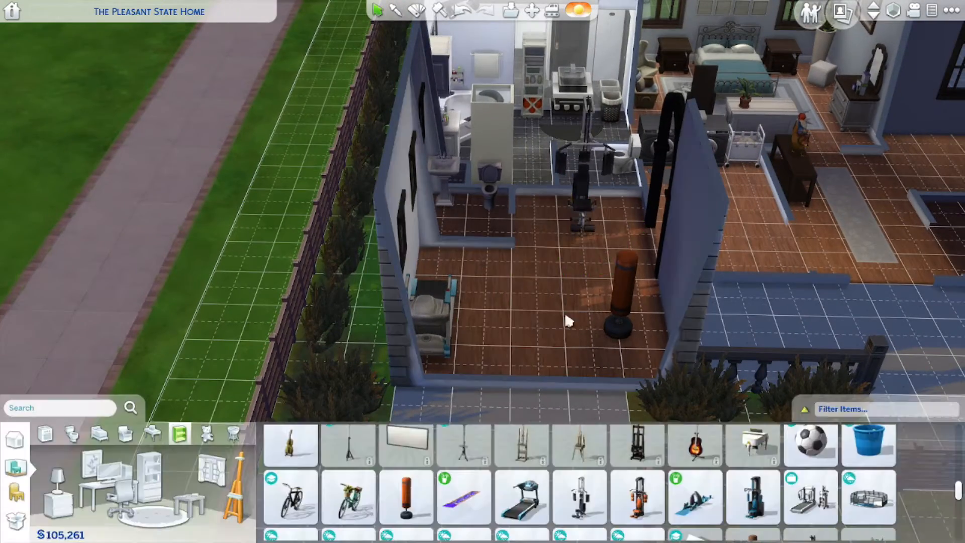
click(616, 316)
click(598, 328)
click(591, 318)
click(457, 334)
Look through the paintings and posters for artwork that suits the gym's walls.
middle_drag(564, 338, 610, 330)
scroll(619, 517, down, 1)
click(91, 462)
scroll(527, 486, down, 3)
scroll(527, 486, down, 8)
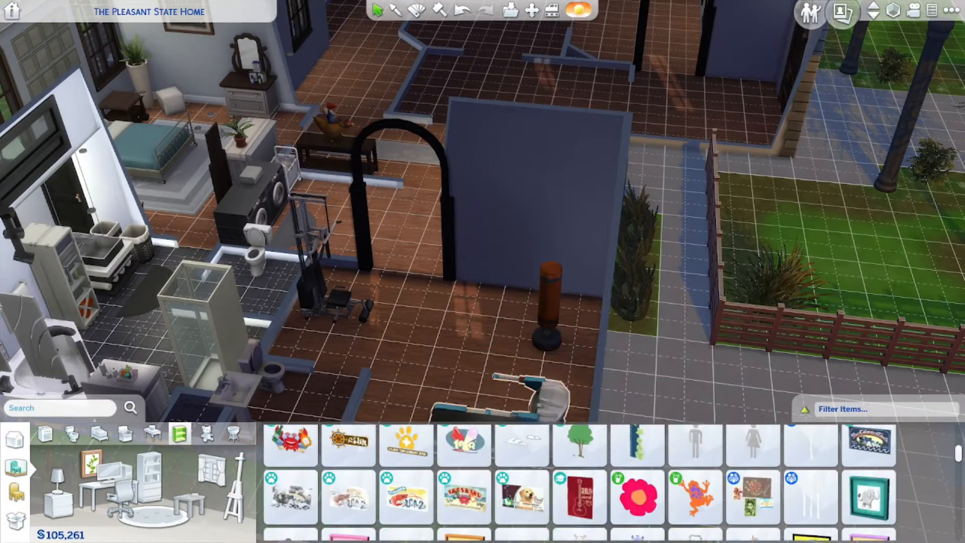
scroll(606, 484, down, 8)
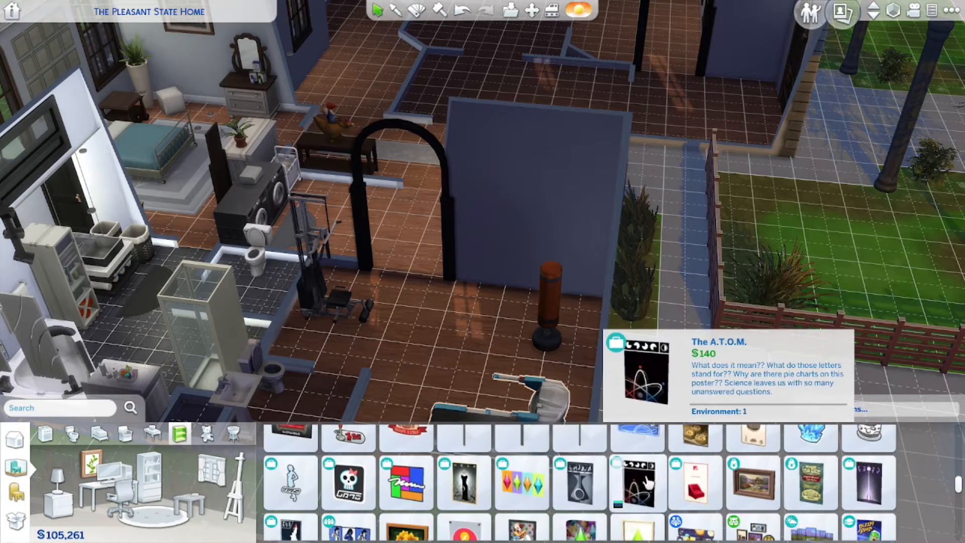
scroll(512, 490, down, 6)
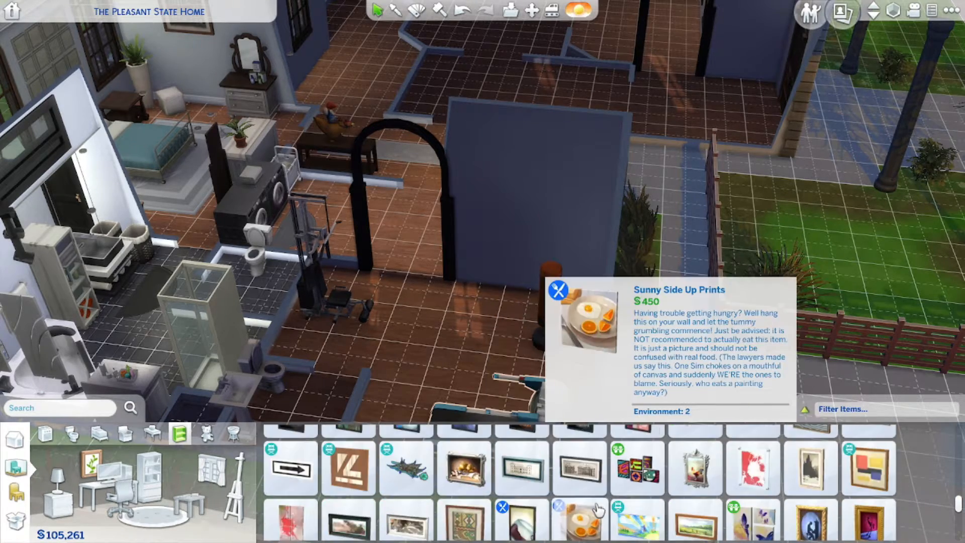
Hang the Board Meeting skateboard display on the gym wall beside the archway.
click(152, 433)
scroll(582, 475, down, 2)
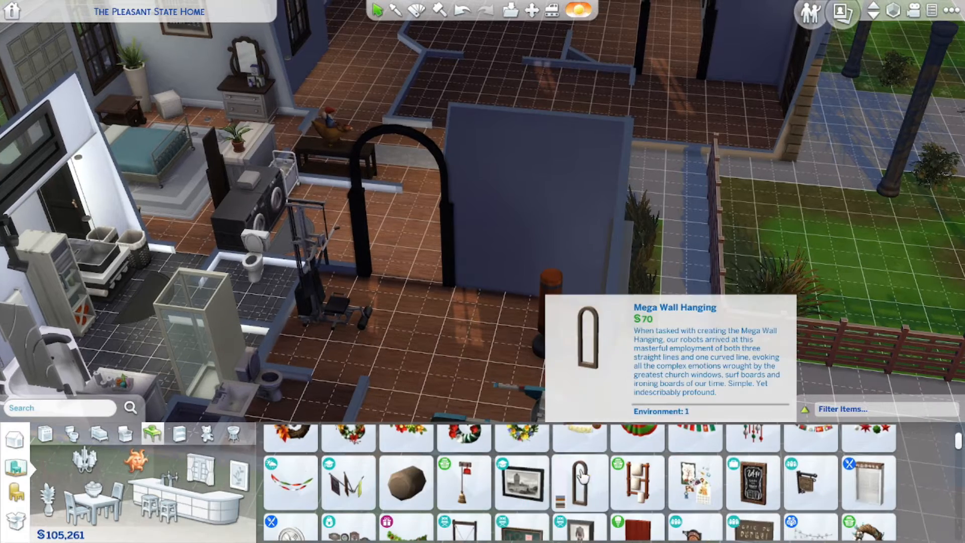
scroll(583, 513, down, 2)
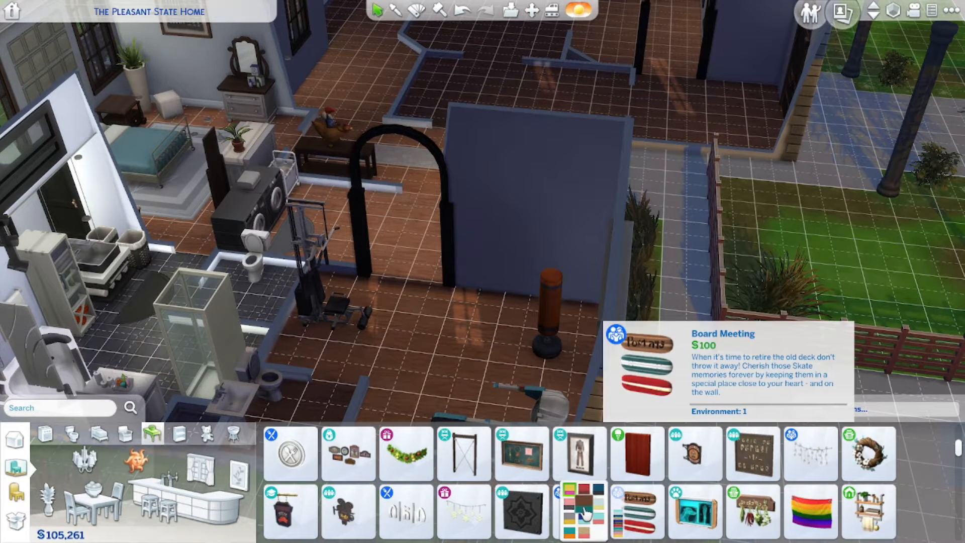
click(584, 512)
click(486, 206)
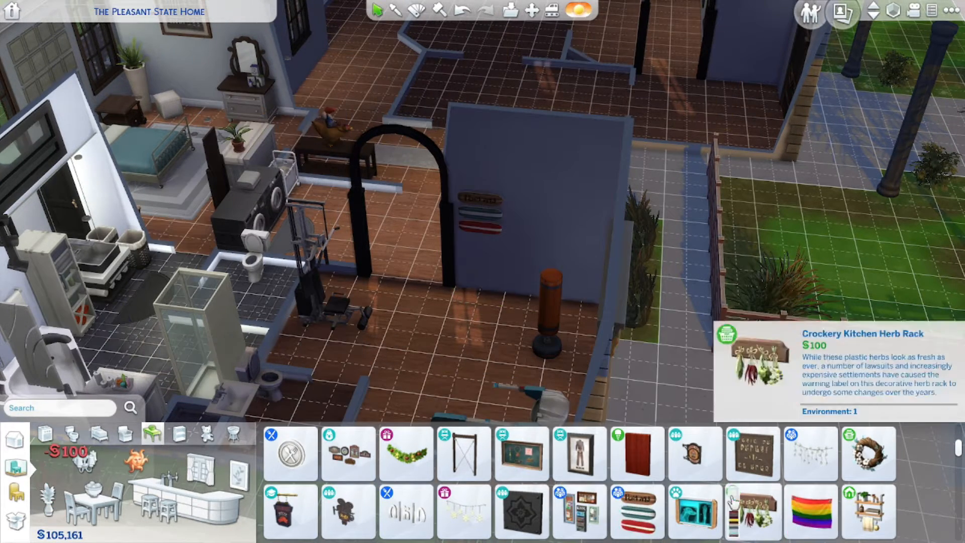
Move the Board Meeting display to the wall beside the gym window and hang a dark-framed bulletin board in its former place.
scroll(637, 482, down, 8)
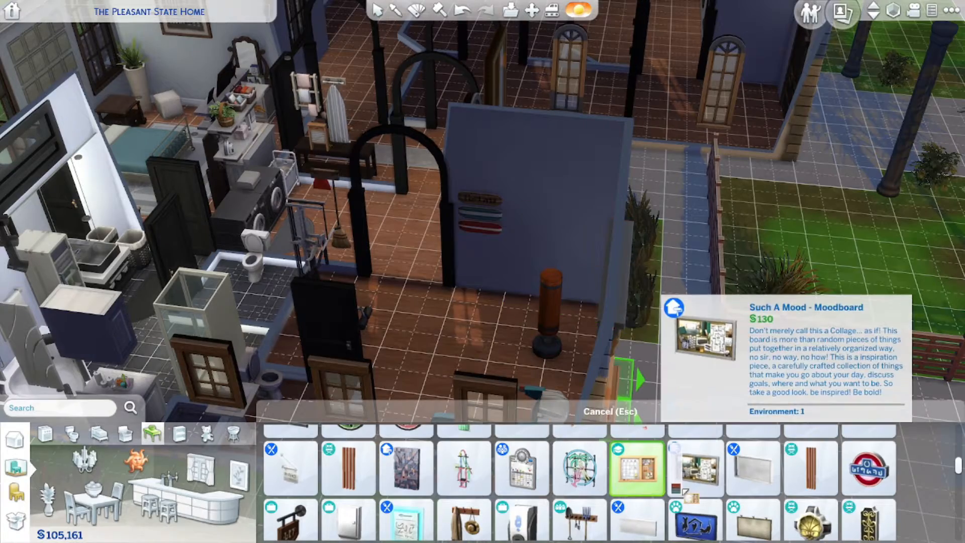
click(480, 212)
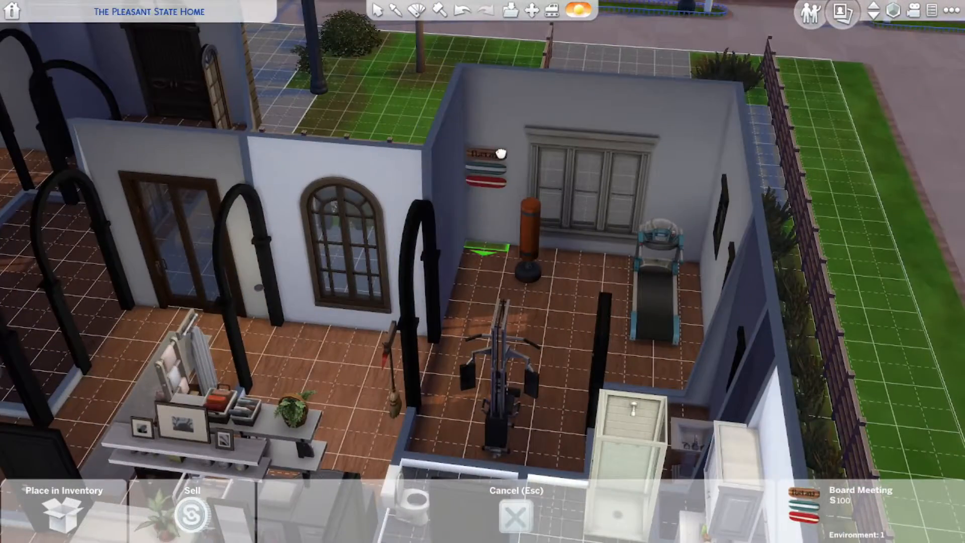
click(492, 157)
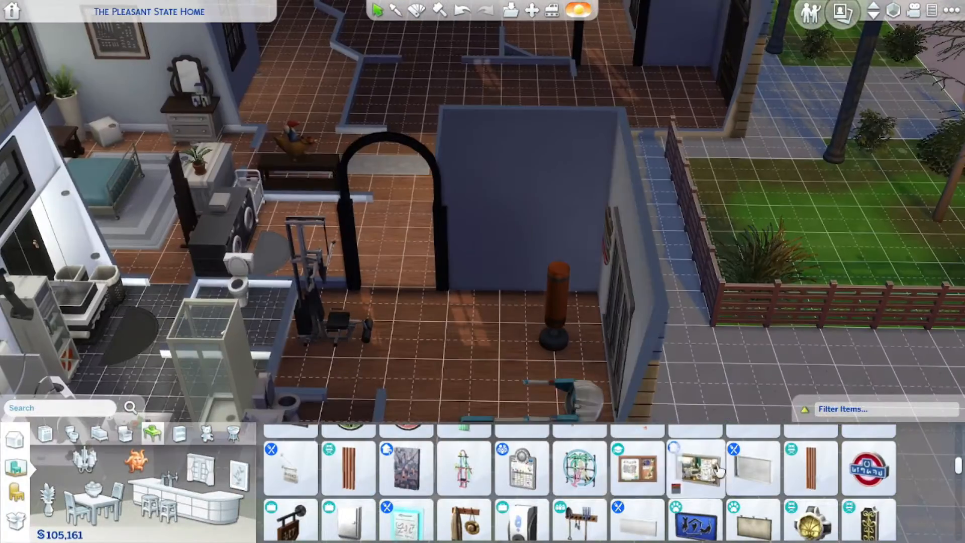
click(529, 207)
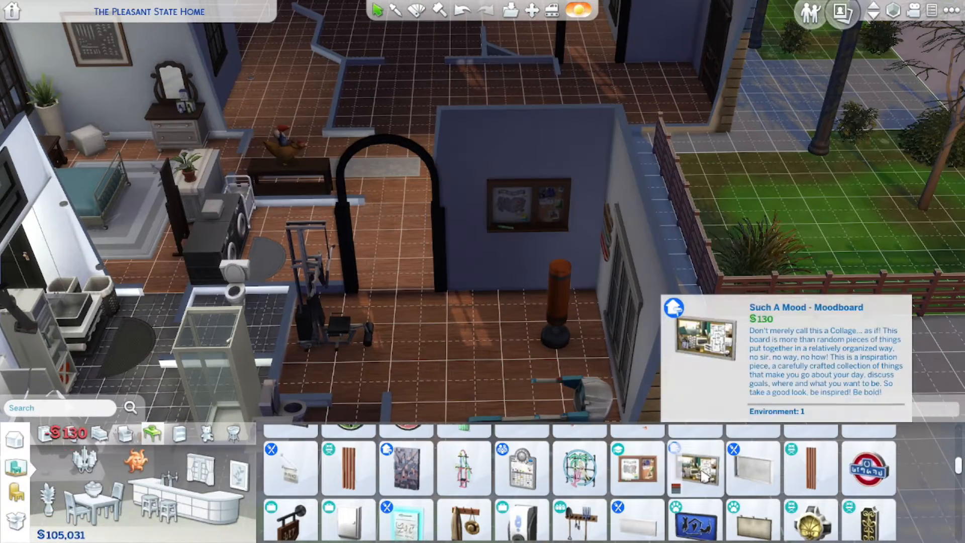
Hang Yet Another Wall-Mounted Coat Rack With Shelf on the gym's inner wall, using the variant with green and blue clothes.
scroll(754, 502, down, 2)
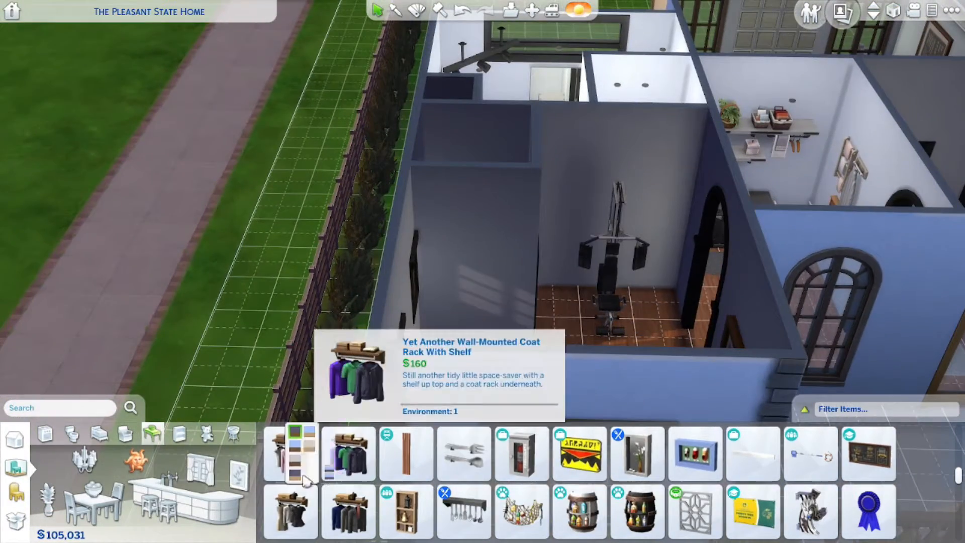
click(349, 452)
click(475, 262)
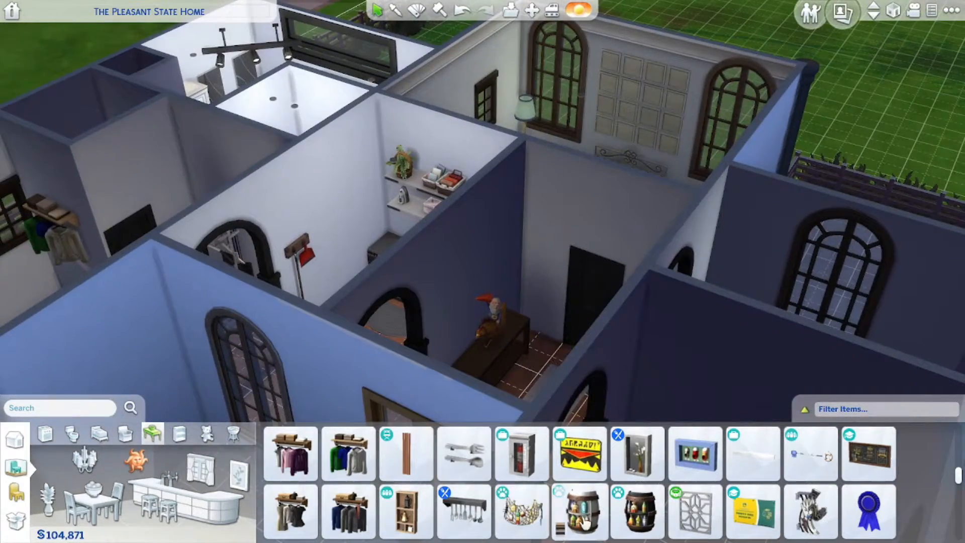
Mount a decorative lattice panel on the hallway wall above the console table.
scroll(583, 523, down, 1)
click(696, 470)
click(462, 262)
middle_drag(462, 262, 472, 315)
scroll(824, 490, down, 1)
click(810, 480)
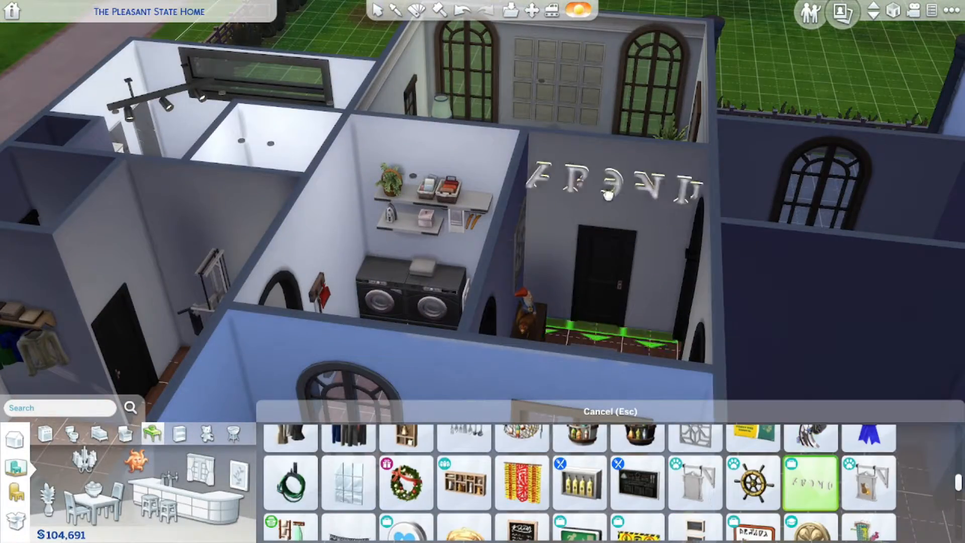
scroll(695, 468, down, 2)
click(695, 453)
Mount a flat-screen TV on the end wall of the small room with the arched windows.
middle_drag(695, 321, 798, 147)
key(End)
scroll(759, 201, down, 3)
key(d)
scroll(616, 314, up, 2)
middle_drag(616, 314, 637, 309)
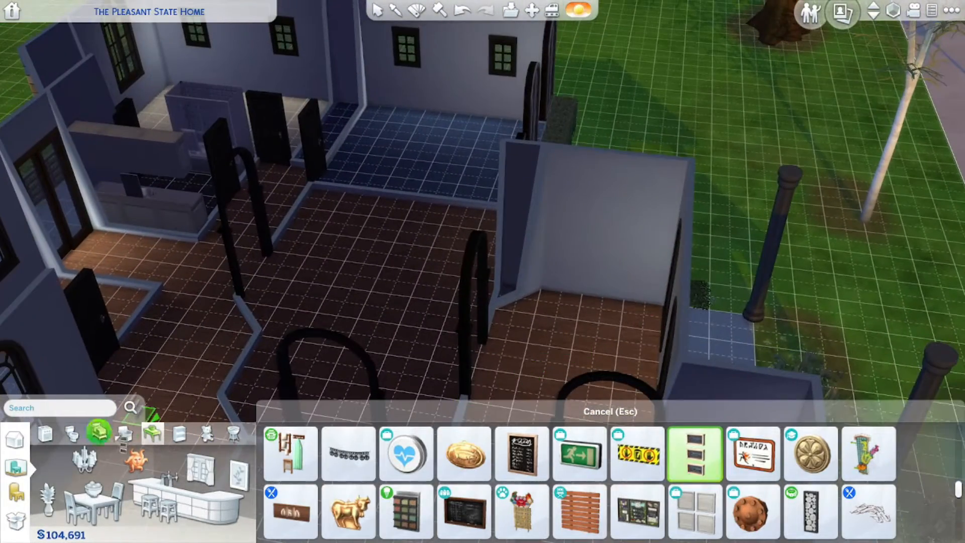
click(125, 433)
middle_drag(534, 315, 546, 320)
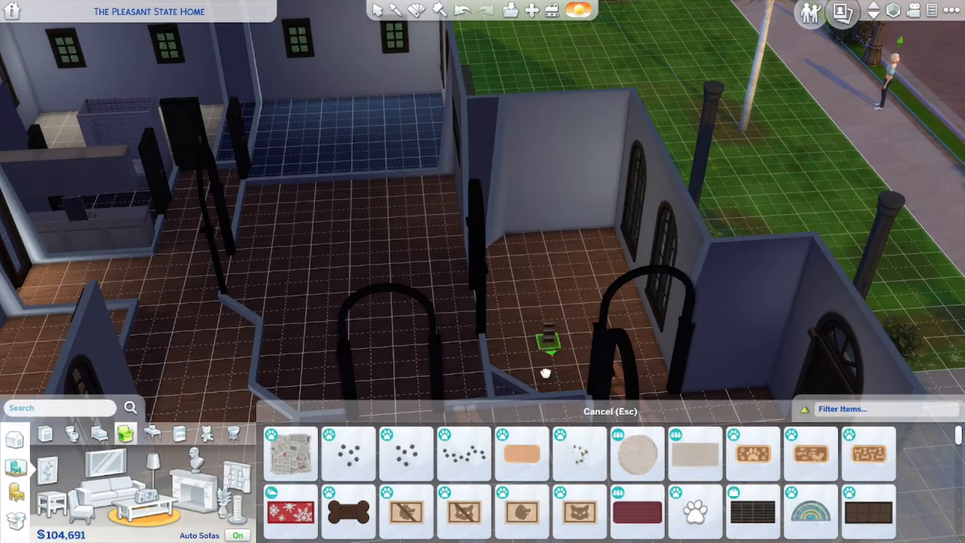
click(108, 484)
click(105, 461)
click(695, 454)
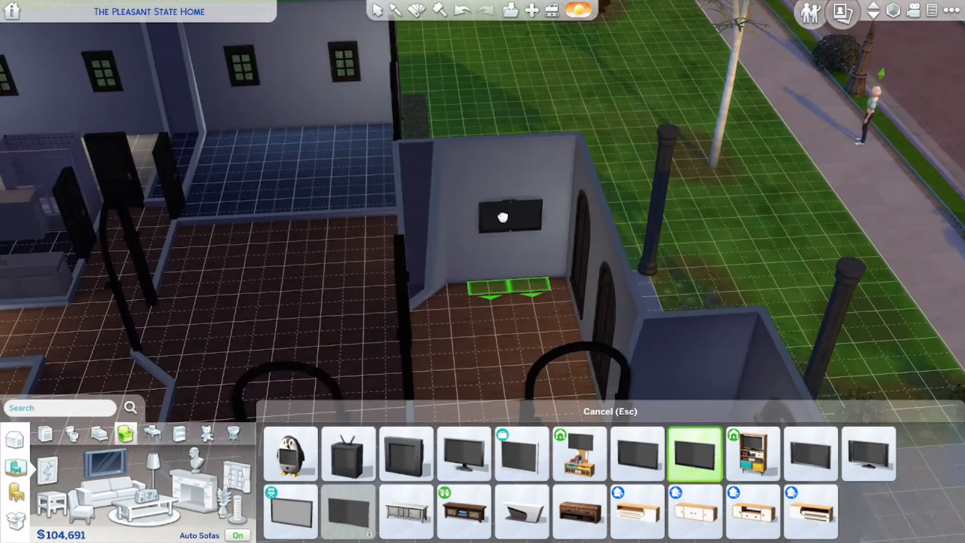
click(503, 217)
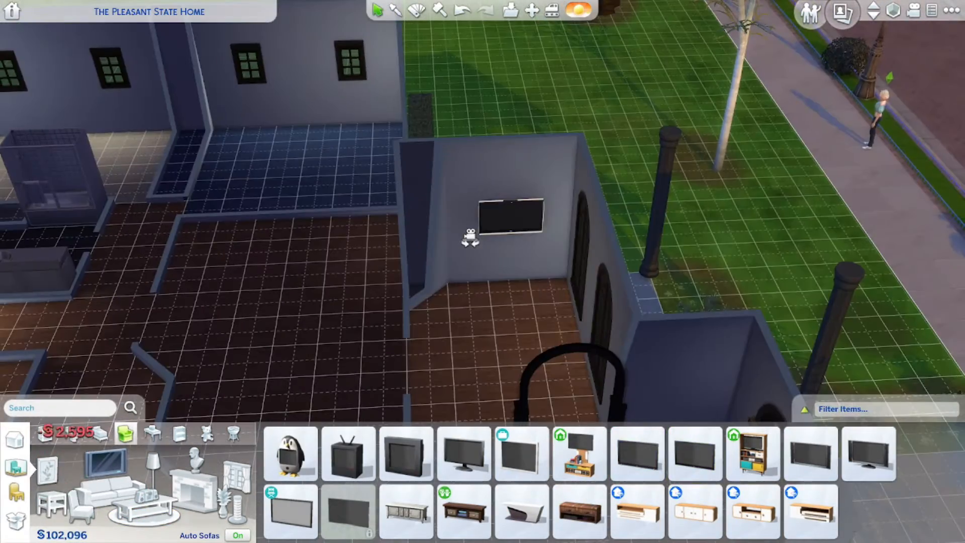
Place the seat, corner and chaise pieces of a red Tough and Tufted Sectional Sofa facing the TV beside the arched windows.
scroll(461, 536, down, 4)
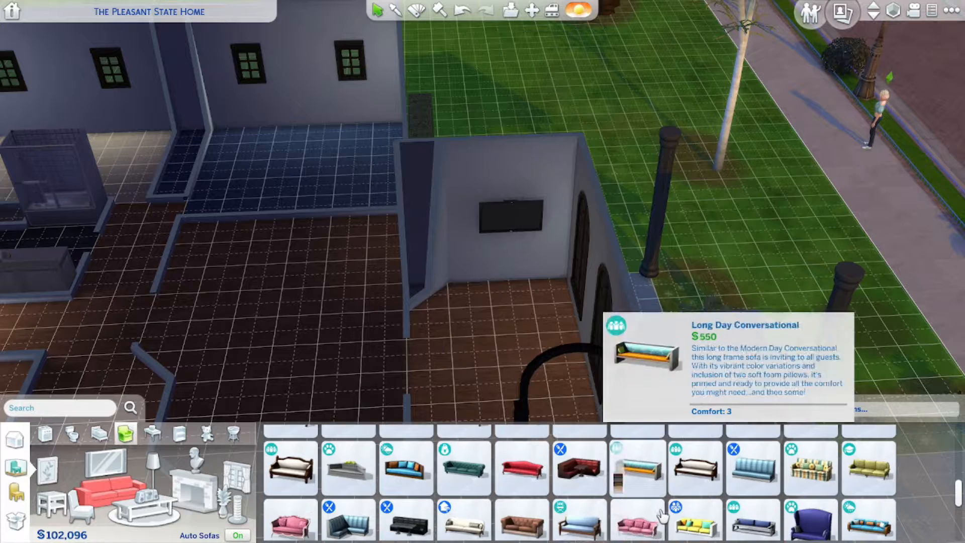
scroll(402, 512, up, 2)
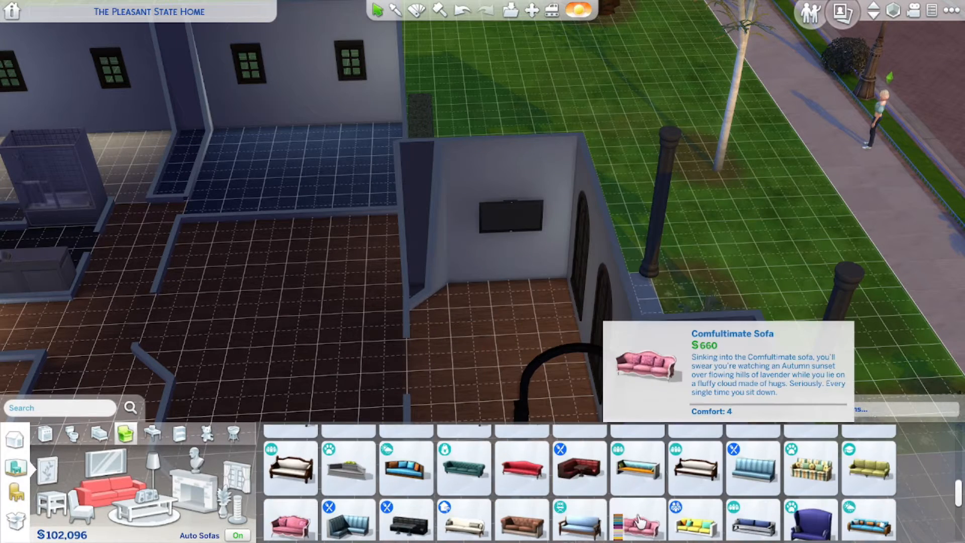
scroll(502, 493, up, 4)
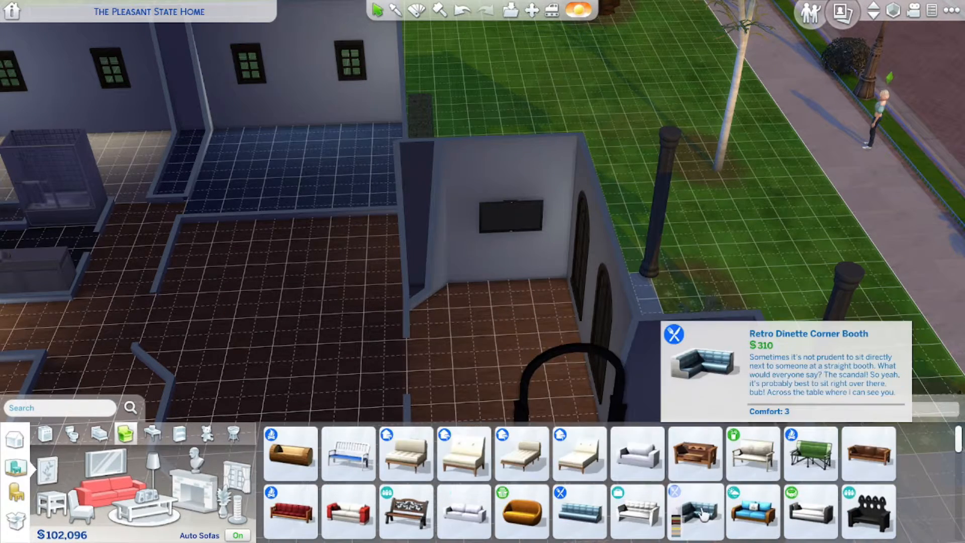
mouse_move(369, 475)
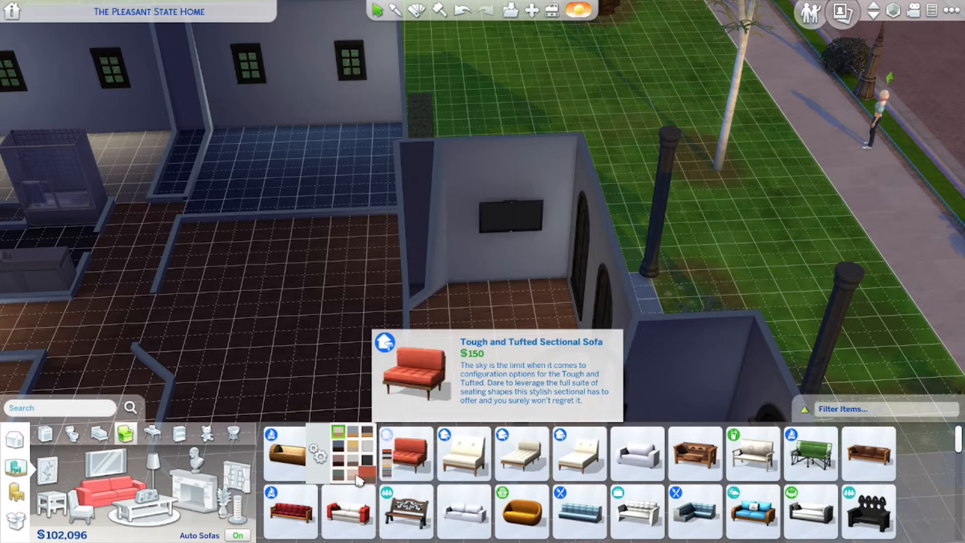
click(367, 473)
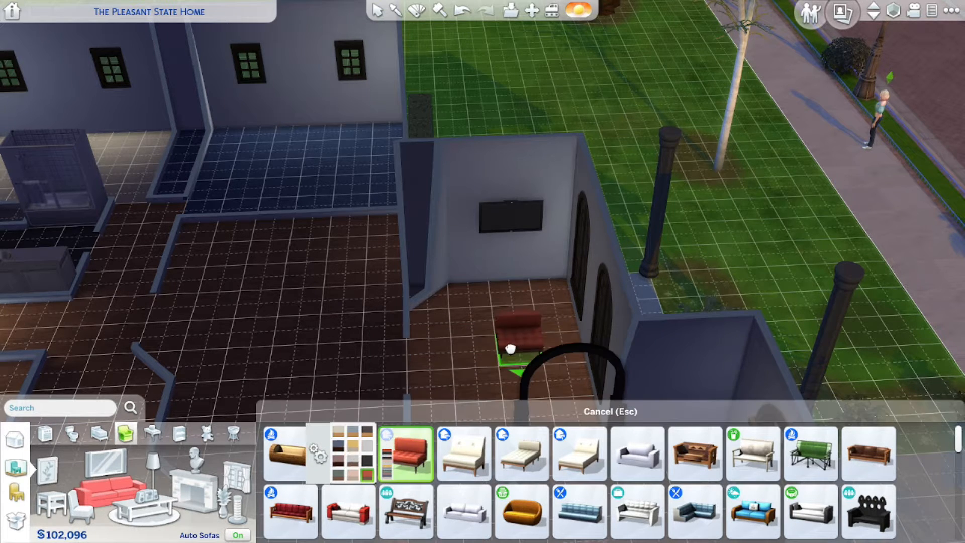
click(317, 453)
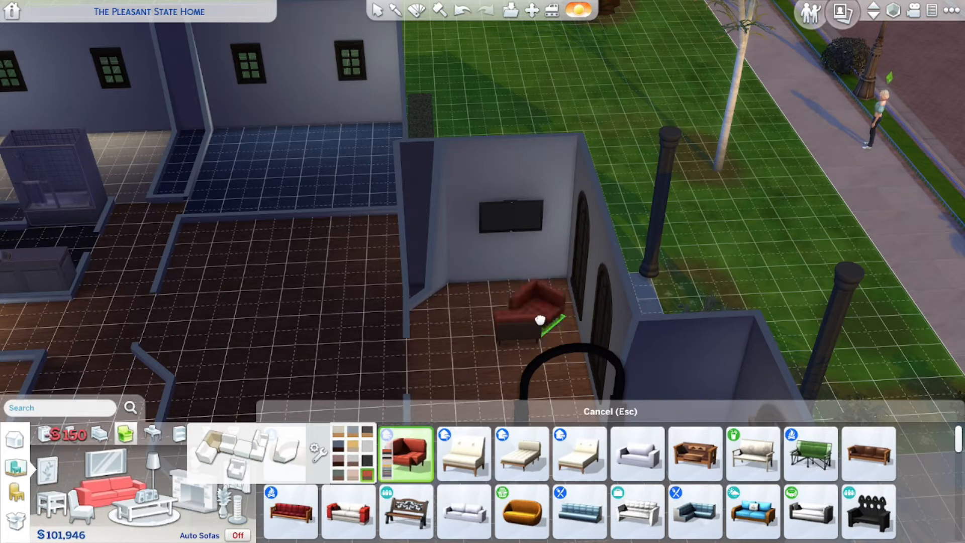
click(556, 322)
middle_drag(556, 321, 512, 377)
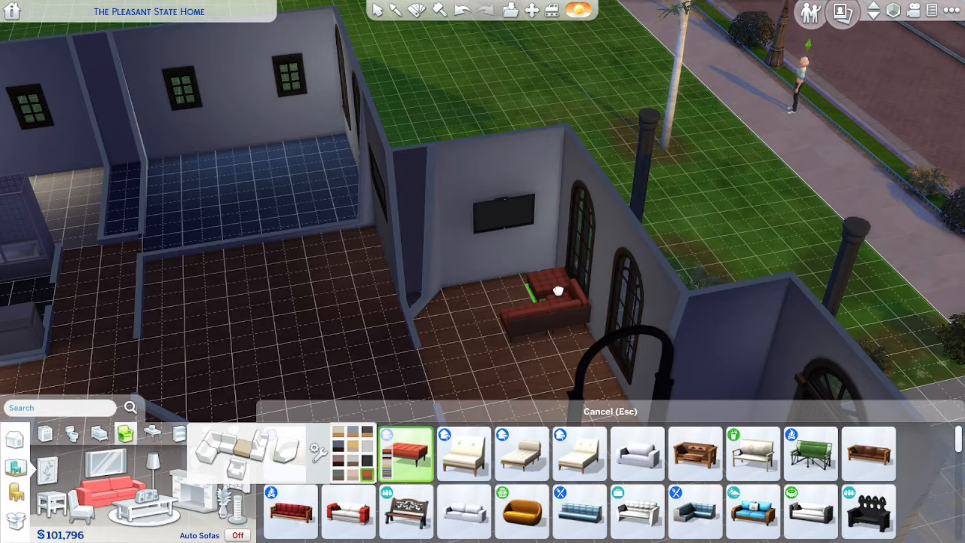
click(558, 291)
key(ctrl+z)
middle_drag(528, 287, 507, 312)
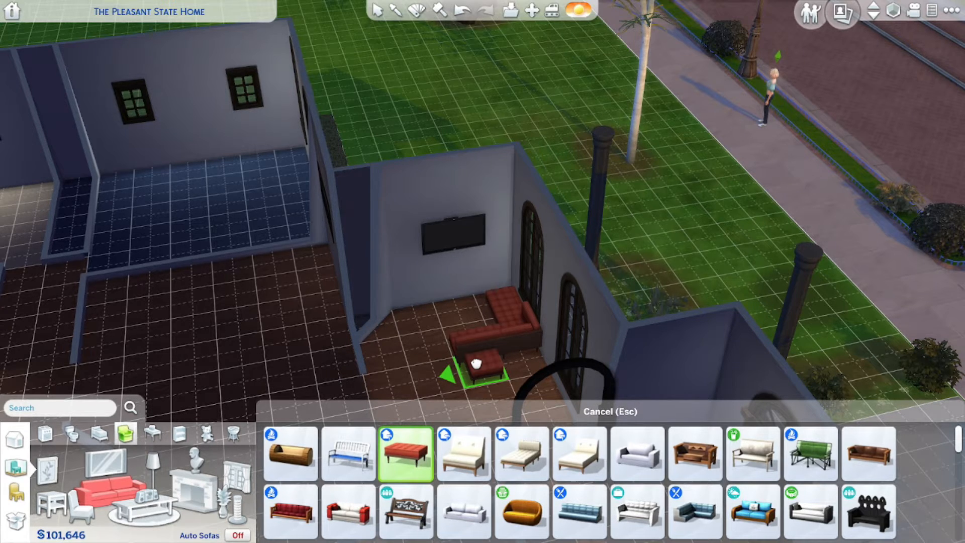
key(Escape)
click(506, 345)
click(506, 352)
middle_drag(506, 351, 477, 365)
click(511, 296)
click(513, 295)
Extend the red sectional sofa with a matching end piece on its open side.
click(405, 453)
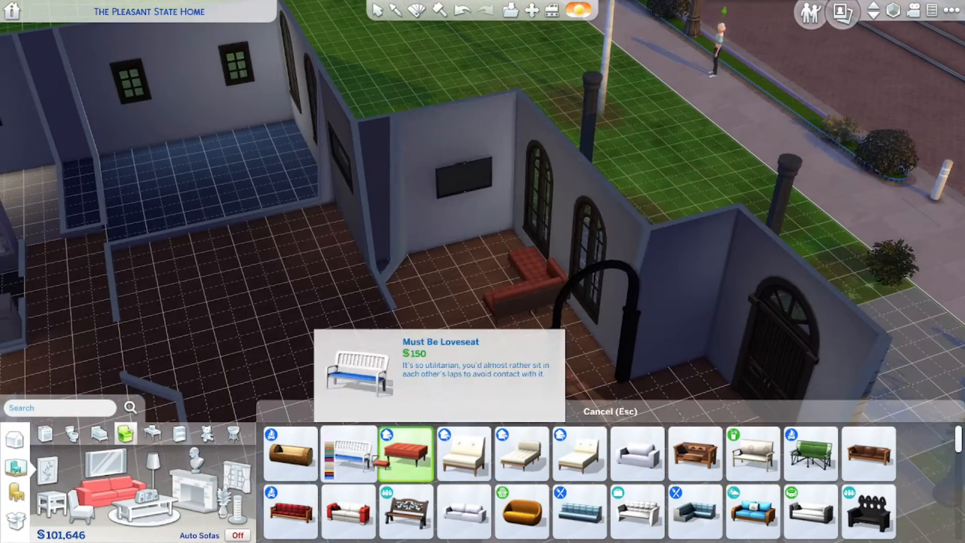
click(286, 449)
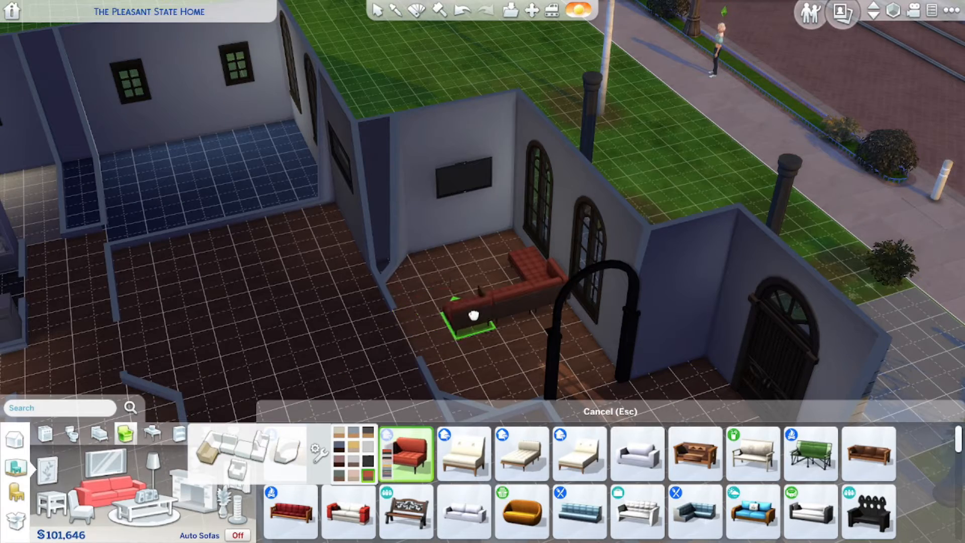
click(472, 315)
middle_drag(506, 347, 405, 365)
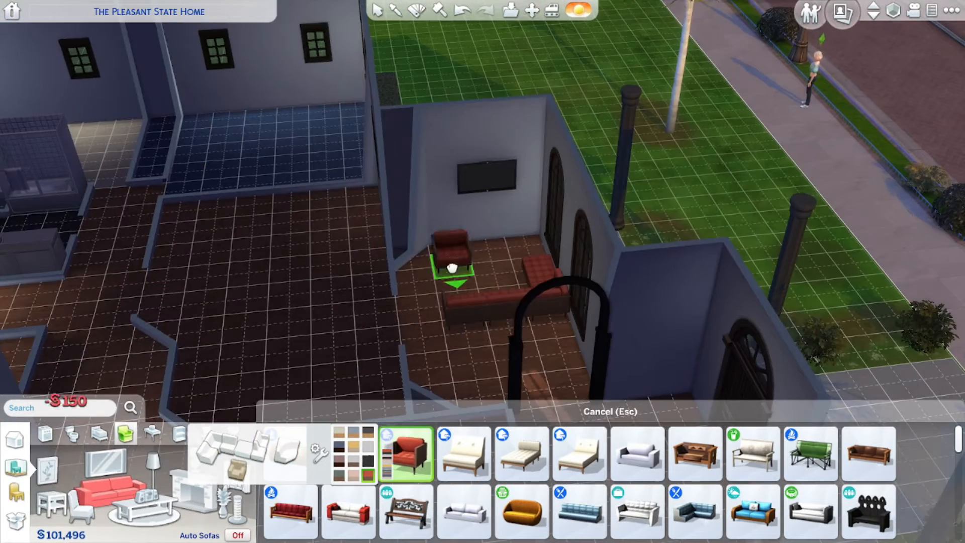
Place a matching red Tough and Tufted armchair in the corner near the TV, angled toward the sectional sofa.
click(439, 277)
middle_drag(500, 282, 495, 352)
key(Escape)
click(413, 328)
click(414, 329)
click(435, 256)
click(440, 258)
middle_drag(439, 258, 521, 273)
click(437, 244)
click(437, 243)
Stand Pampas Grass in a dark vase in the window-side corner and replace the wall TV with a wider model flanked by speakers.
click(224, 500)
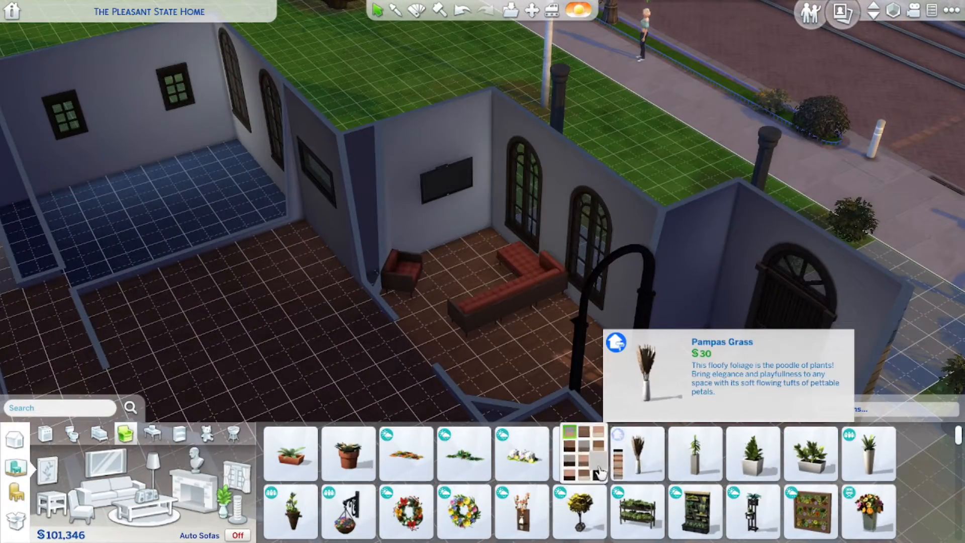
click(487, 243)
middle_drag(486, 243, 450, 296)
click(489, 174)
click(477, 178)
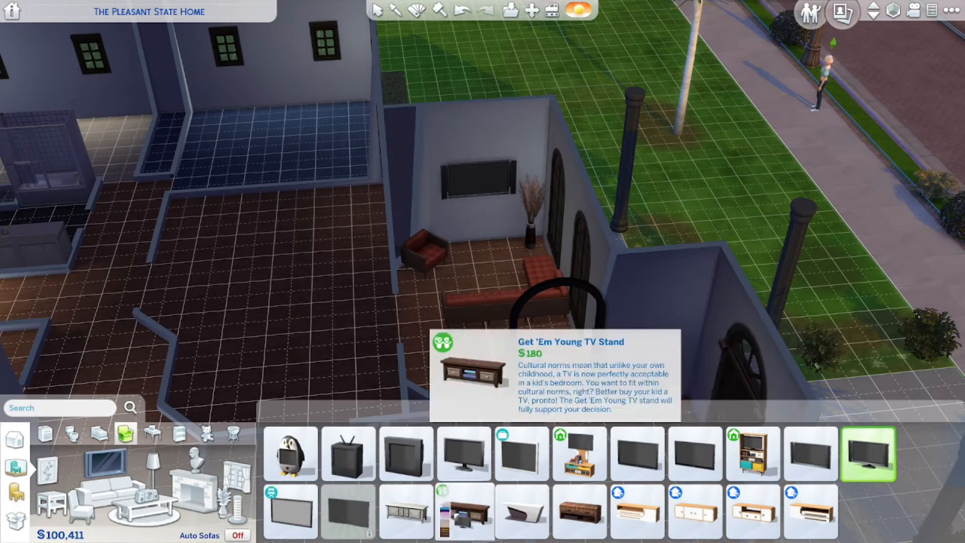
Place two dark brown Squircle Hallway Tables end to end behind the sectional sofa.
scroll(693, 468, down, 3)
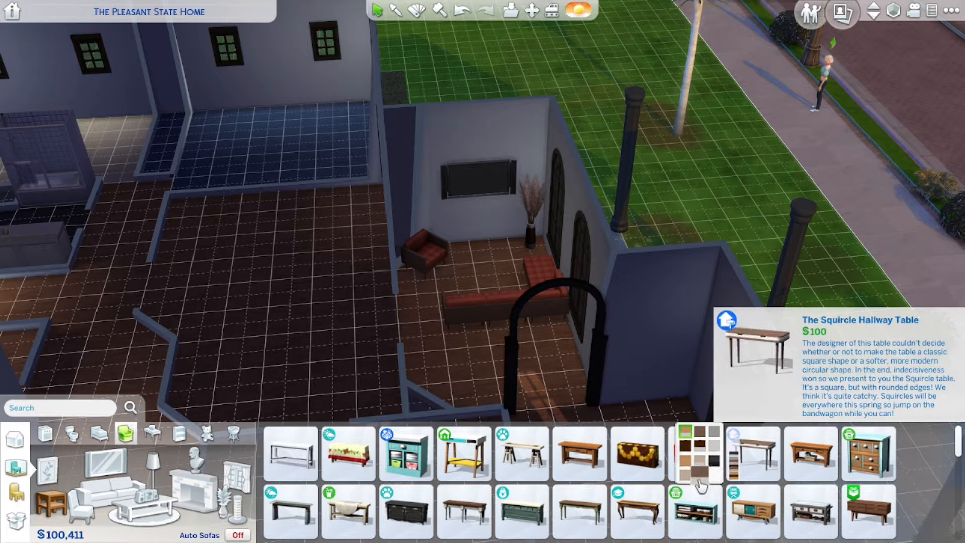
click(701, 435)
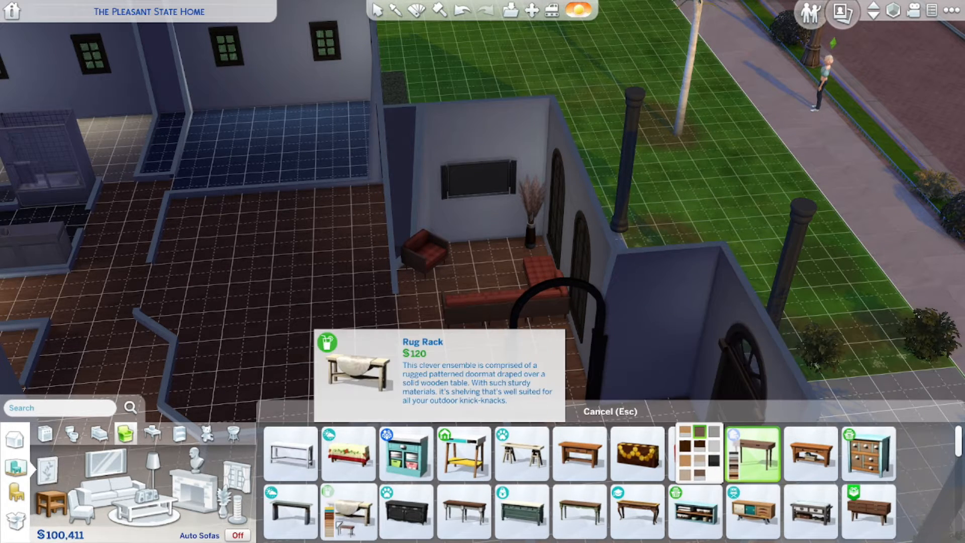
click(348, 510)
click(753, 452)
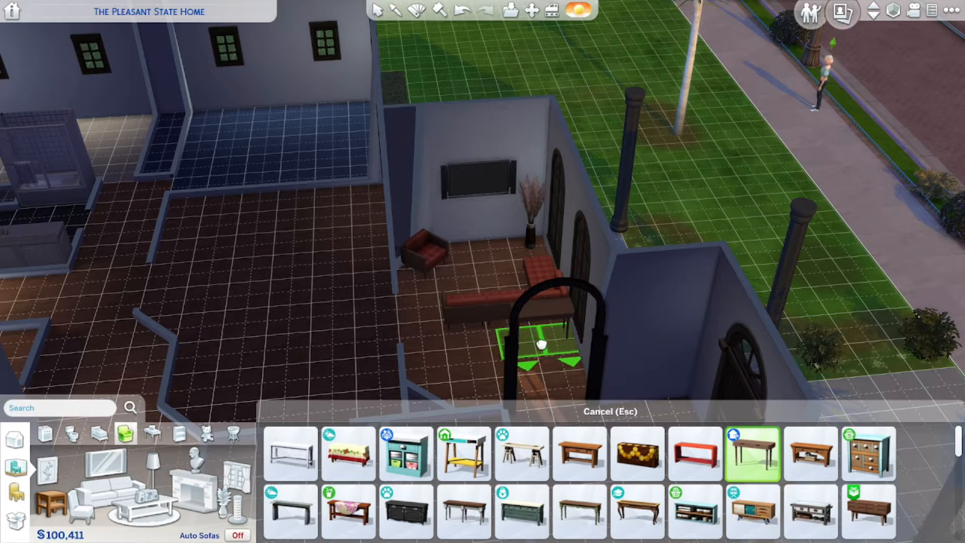
click(480, 350)
scroll(481, 350, up, 5)
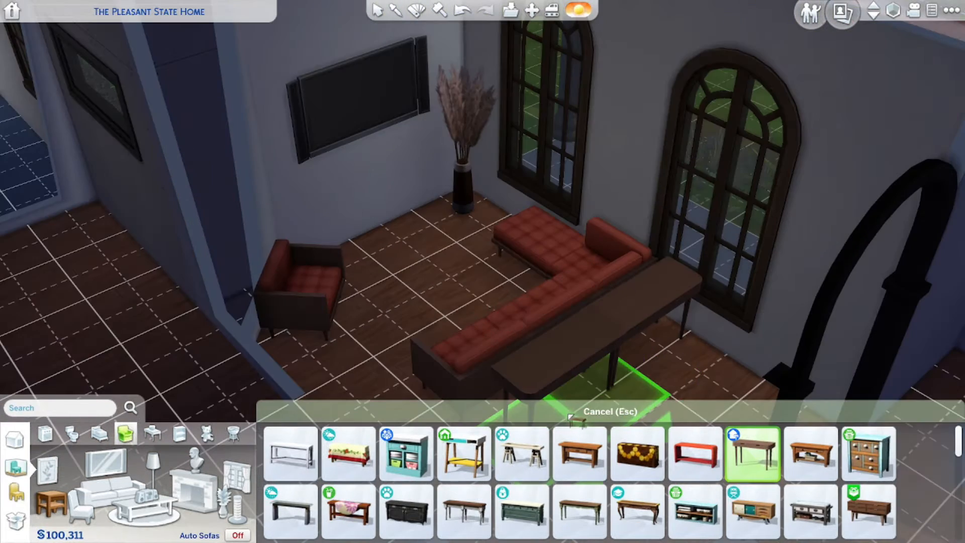
scroll(582, 377, down, 2)
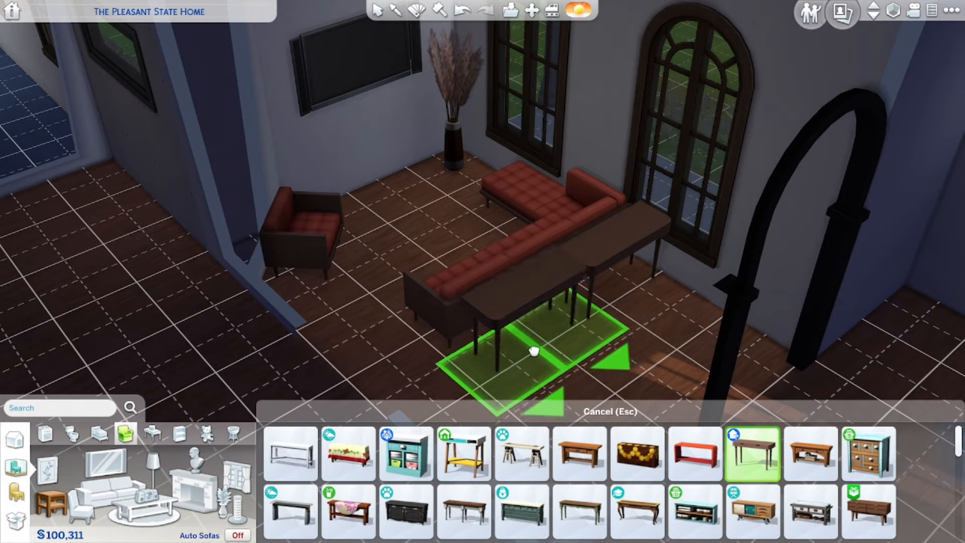
click(534, 351)
Remove both hallway tables from behind the sectional sofa.
mouse_move(534, 351)
middle_down()
mouse_move(545, 359)
mouse_move(538, 333)
middle_up()
scroll(528, 372, down, 3)
click(538, 334)
key(Delete)
click(555, 309)
key(Delete)
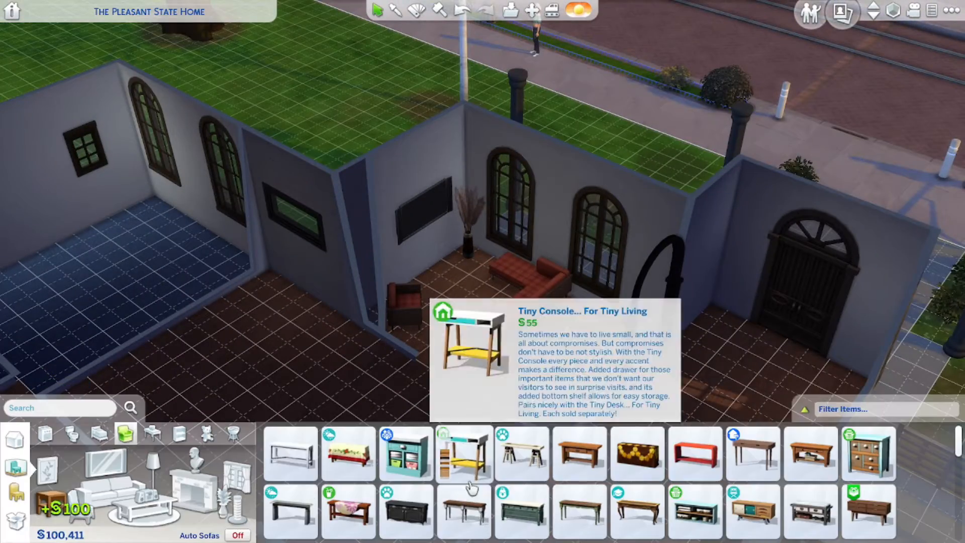
Place a GrammyFone Radiogram in a two-tone wood finish against the back of the sectional sofa.
scroll(310, 499, down, 10)
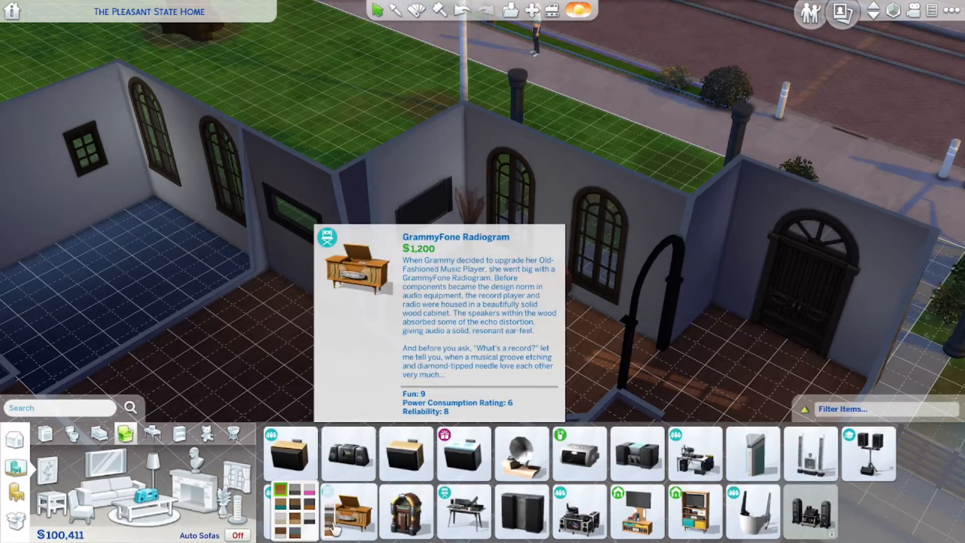
click(295, 517)
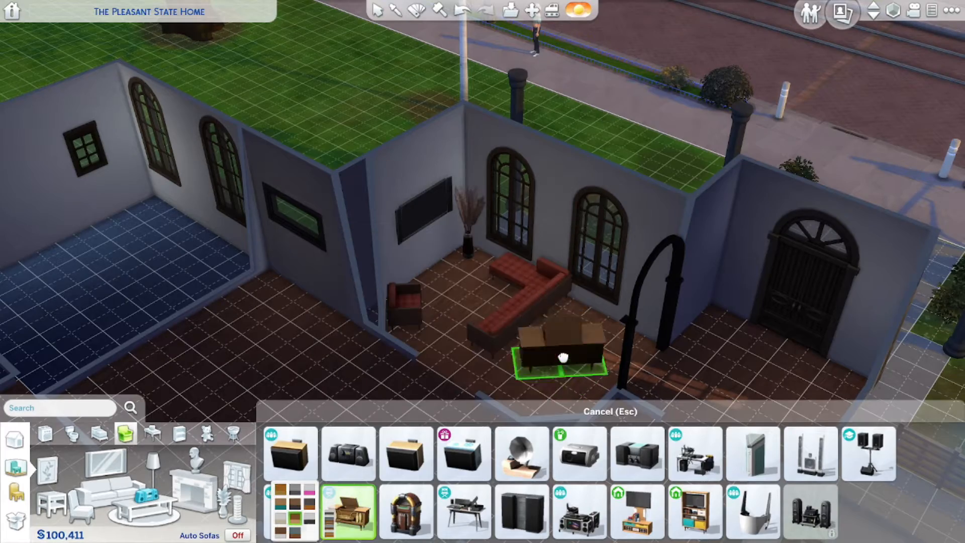
middle_drag(553, 348, 563, 306)
click(500, 371)
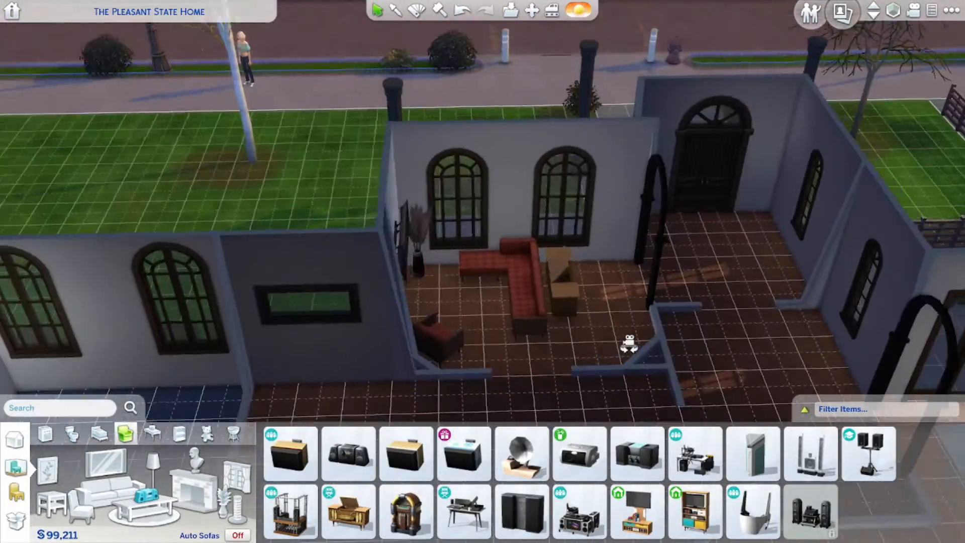
middle_drag(629, 345, 553, 344)
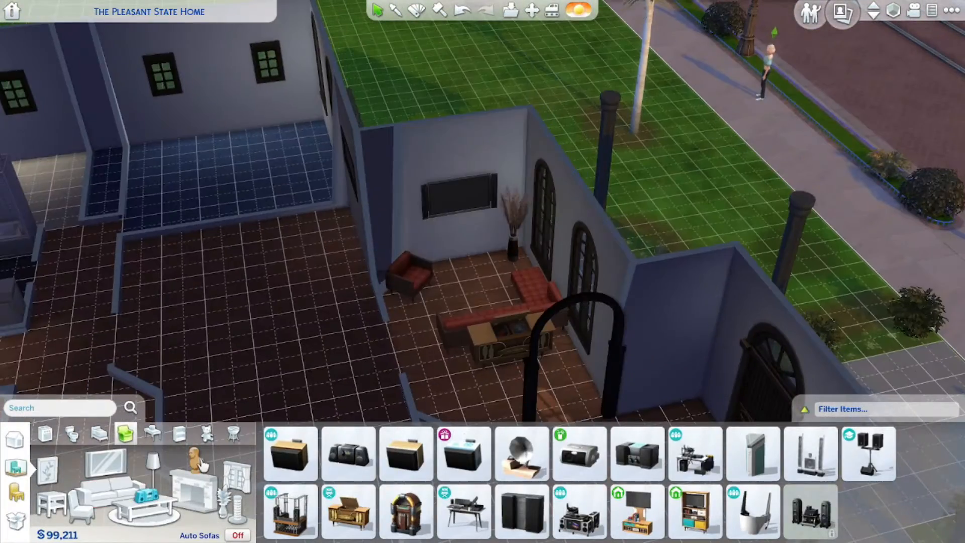
Hang a dark open-frame chandelier from the ceiling over the TV room's seating area.
click(196, 458)
click(153, 461)
scroll(533, 505, down, 5)
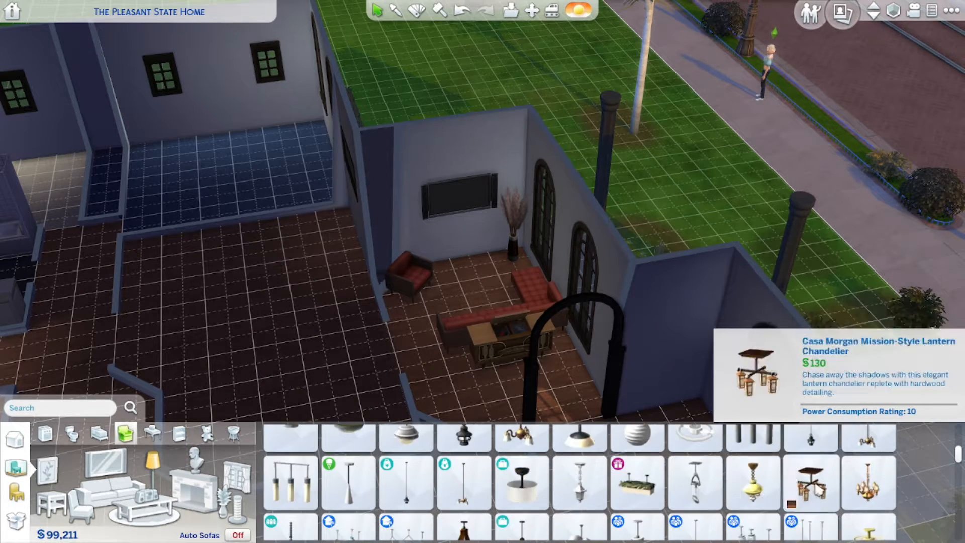
scroll(603, 498, down, 2)
click(424, 475)
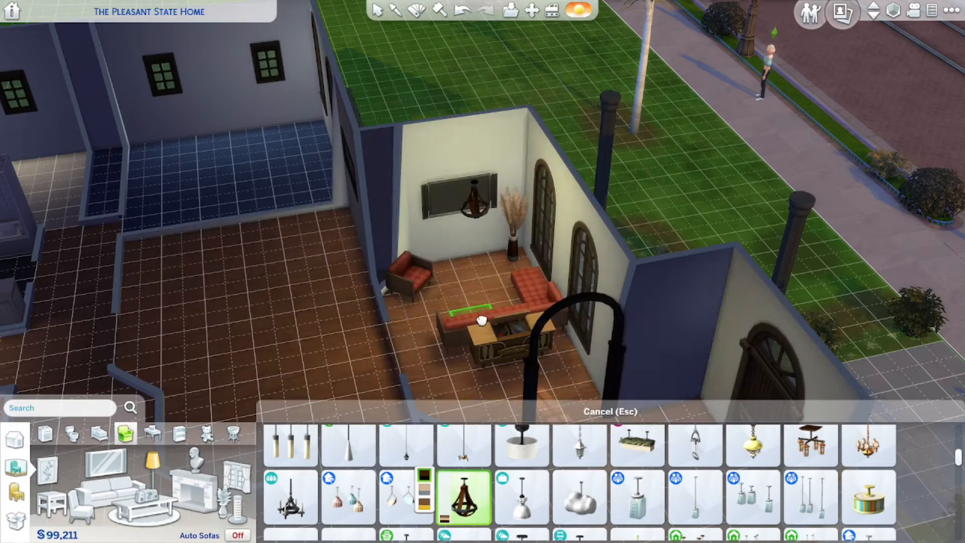
click(482, 318)
middle_drag(482, 319, 452, 318)
Lay two dark round patterned rugs, one in the seating area and one behind the radiogram.
click(143, 515)
scroll(714, 505, down, 2)
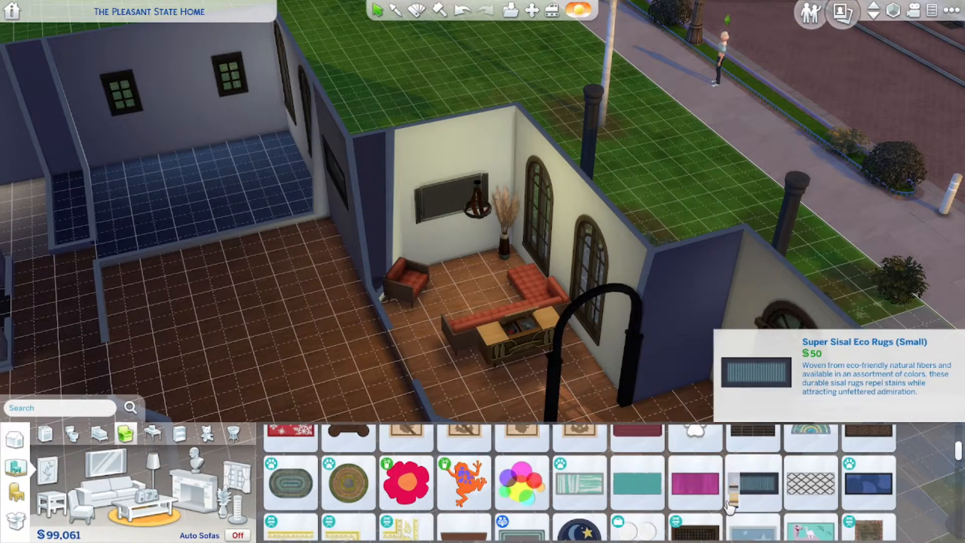
scroll(723, 507, down, 5)
click(695, 495)
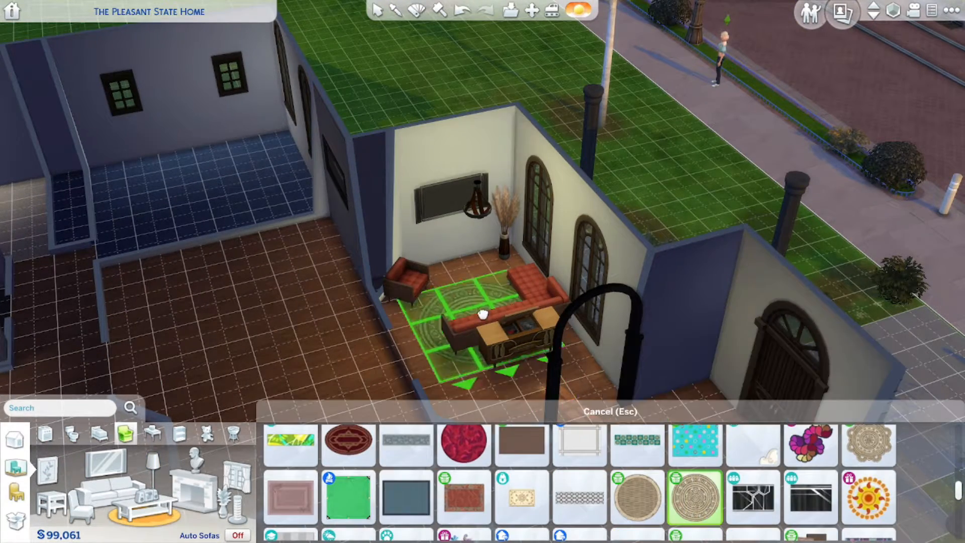
click(643, 490)
middle_drag(528, 395, 687, 403)
click(577, 370)
click(459, 326)
click(459, 325)
middle_drag(459, 326, 541, 364)
Hang the Antiqued Patent Posters on the end wall above the TV.
key(e)
scroll(552, 498, up, 3)
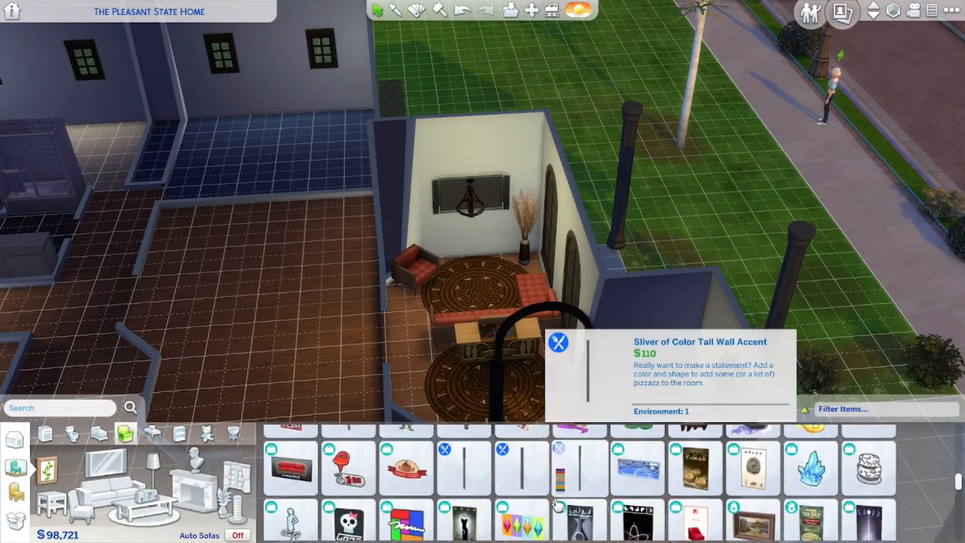
scroll(556, 504, down, 5)
key(Home)
middle_drag(738, 146, 435, 268)
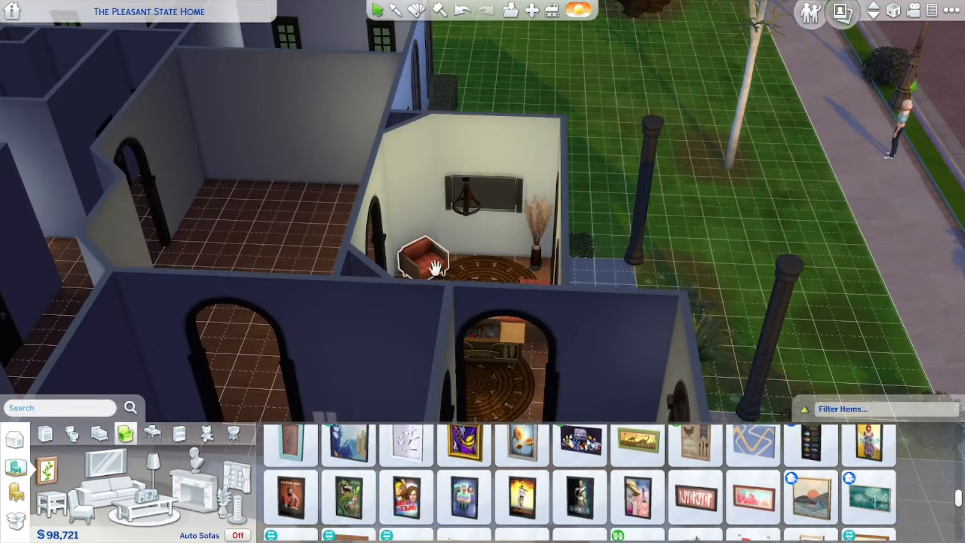
click(435, 268)
click(452, 206)
scroll(605, 495, down, 2)
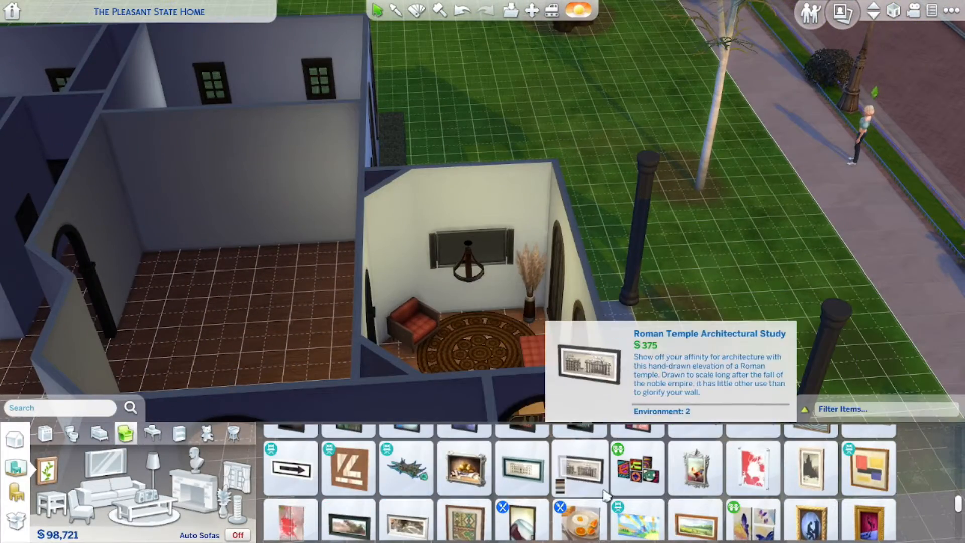
scroll(664, 510, down, 1)
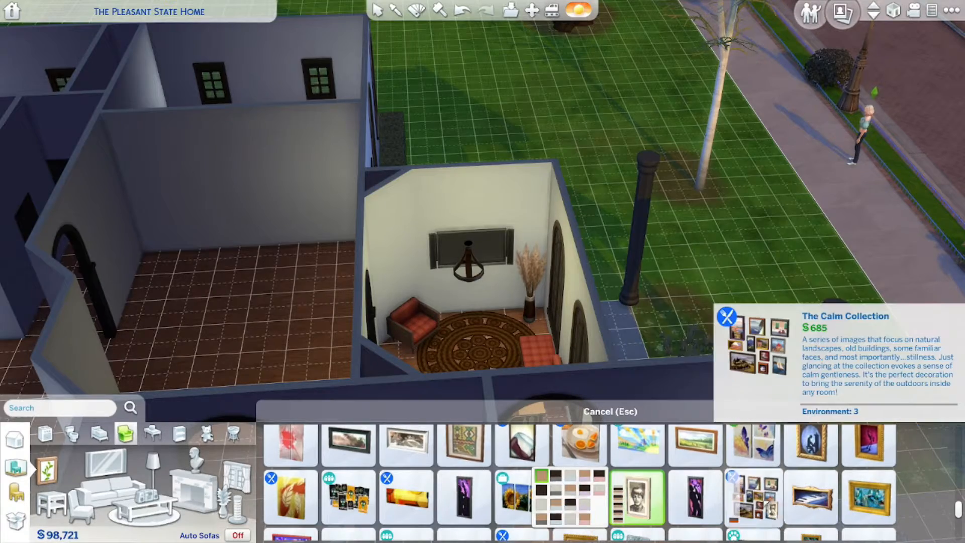
click(714, 489)
middle_drag(679, 352, 576, 169)
scroll(670, 468, down, 3)
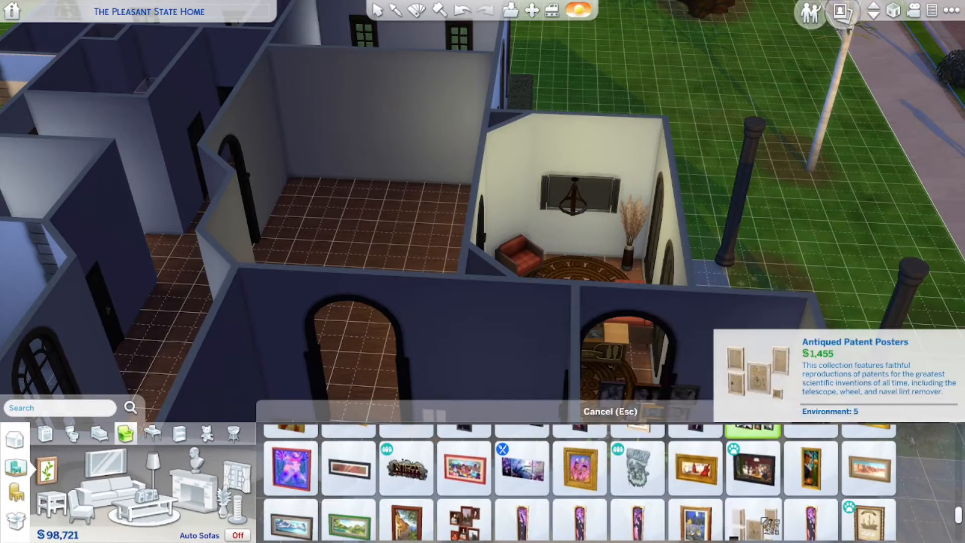
click(596, 198)
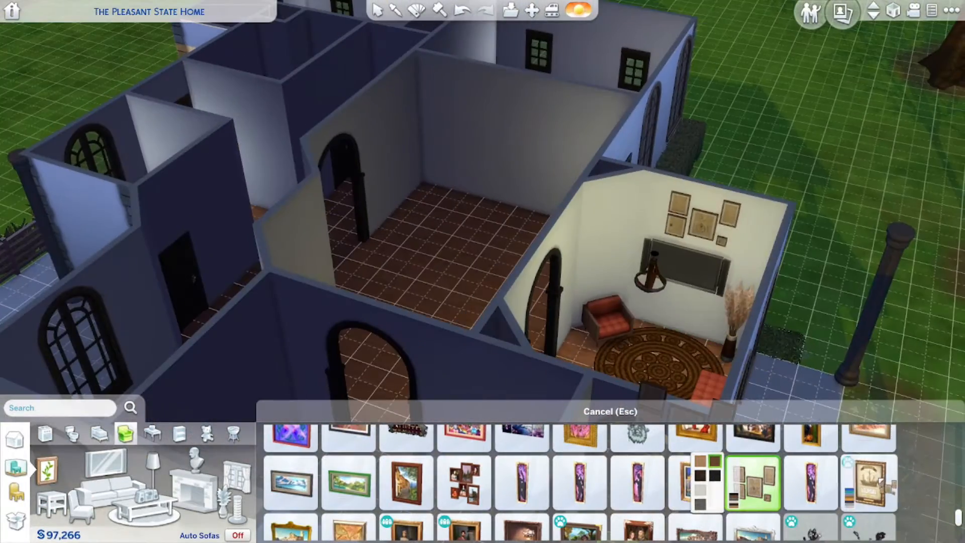
Hang a collage of small framed photos on the TV room wall beside the archway.
click(879, 479)
scroll(788, 490, down, 1)
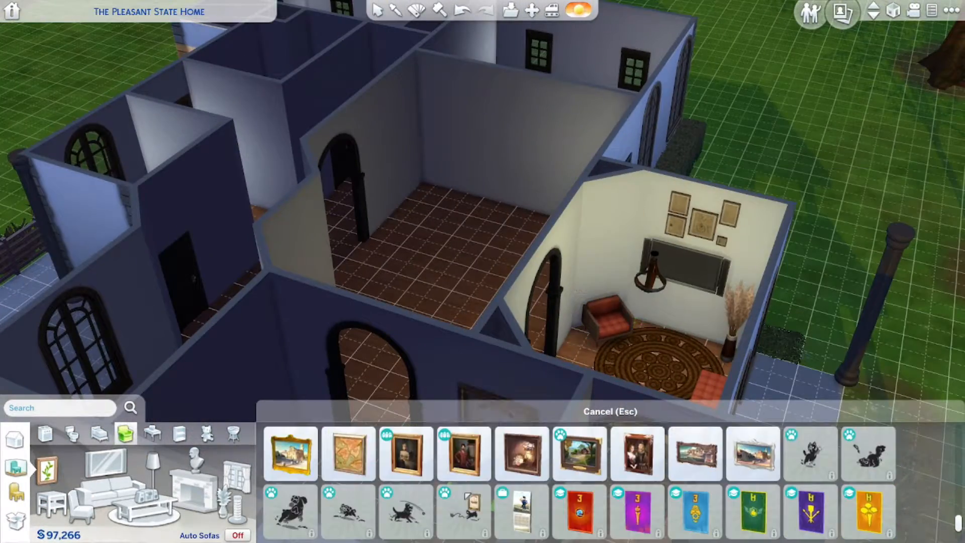
scroll(695, 504, up, 1)
click(414, 488)
middle_drag(587, 236, 377, 392)
click(249, 254)
click(152, 434)
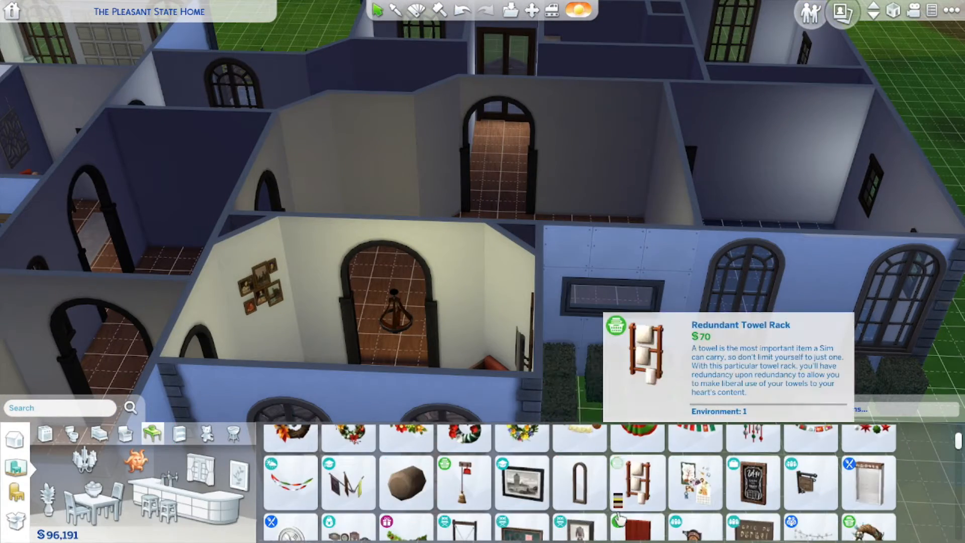
Hang a wooden peg rack holding a coat and hat beside the arched window on the entryway wall.
click(521, 496)
middle_drag(480, 309, 568, 314)
scroll(695, 503, down, 4)
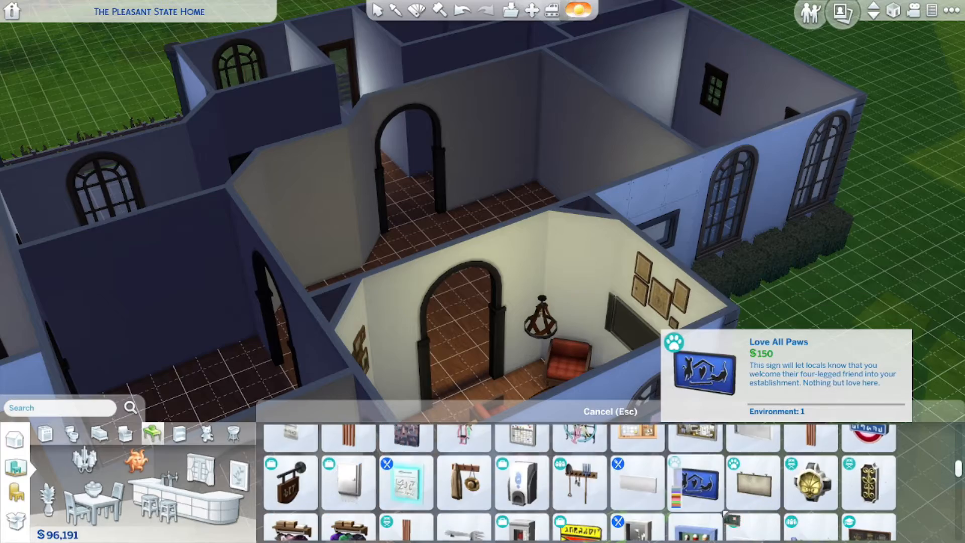
key(a)
key(s)
middle_drag(574, 414, 564, 407)
click(386, 307)
middle_drag(387, 307, 402, 314)
scroll(704, 491, down, 2)
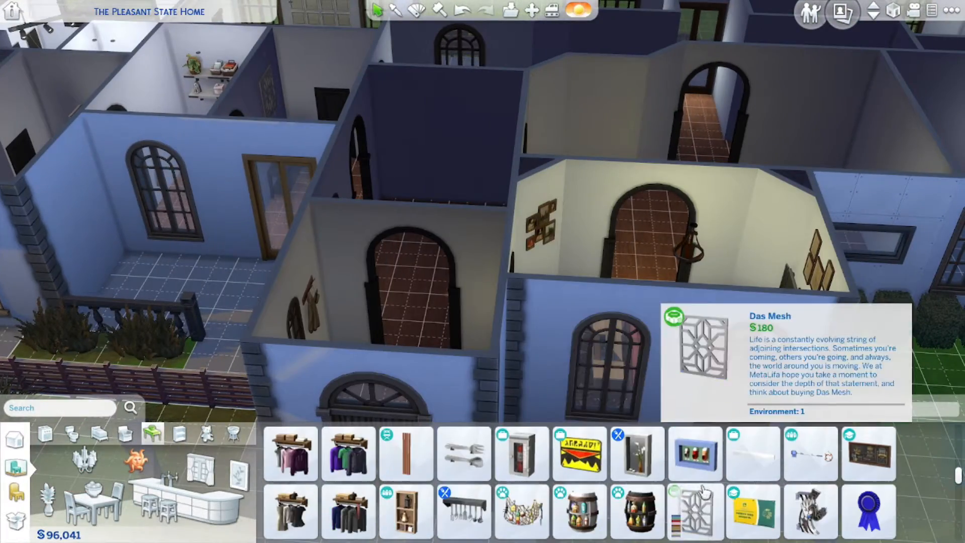
Place a tall green hedge panel against the house wall beside the arched window on the patio.
click(699, 465)
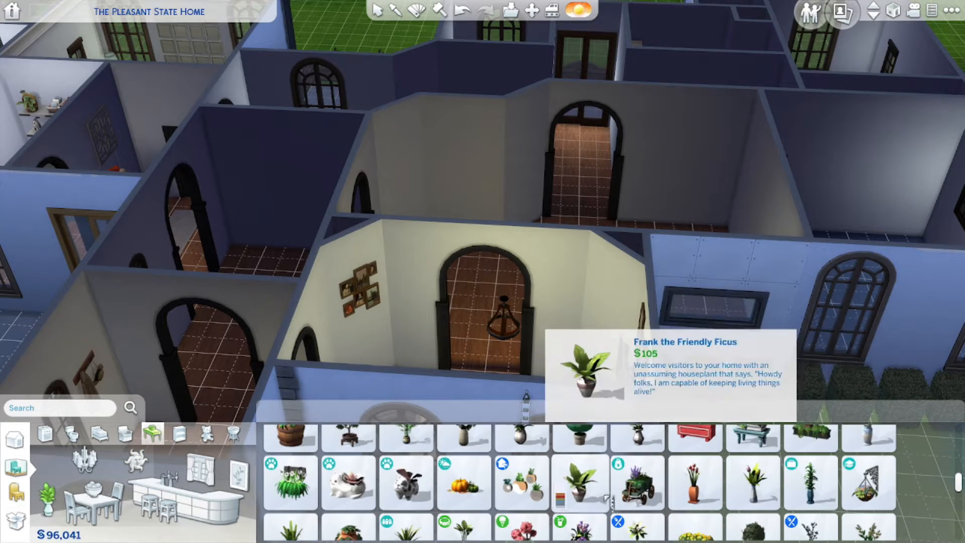
key(a)
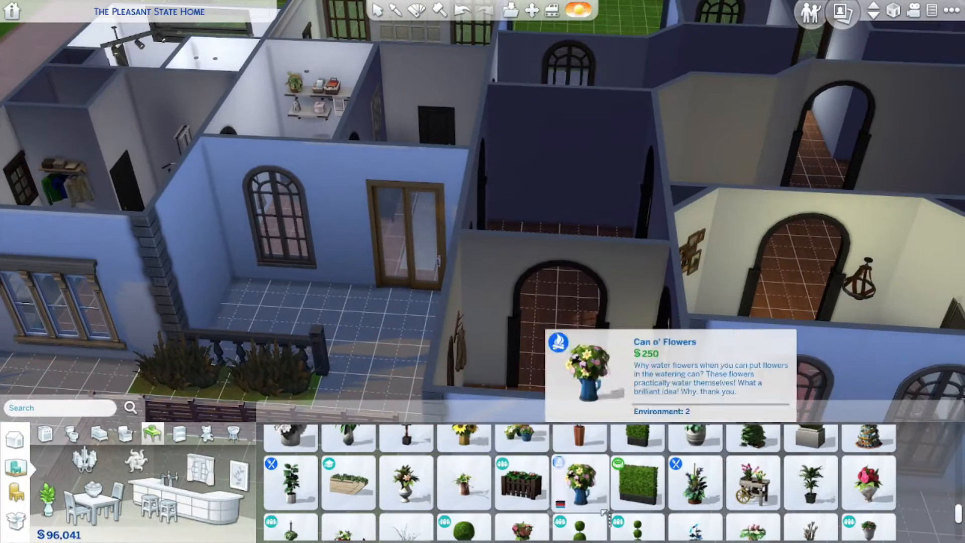
click(228, 323)
key(d)
Place a tall vase of dried grass in the TV room's window corner and a black plant stand behind the radiogram.
click(695, 483)
middle_drag(473, 362, 324, 362)
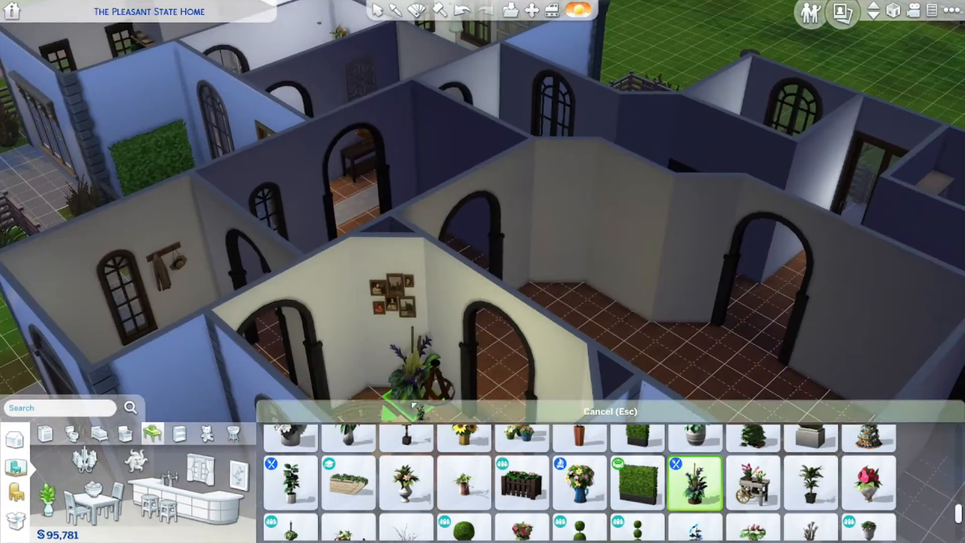
click(810, 482)
key(s)
middle_drag(470, 351, 401, 327)
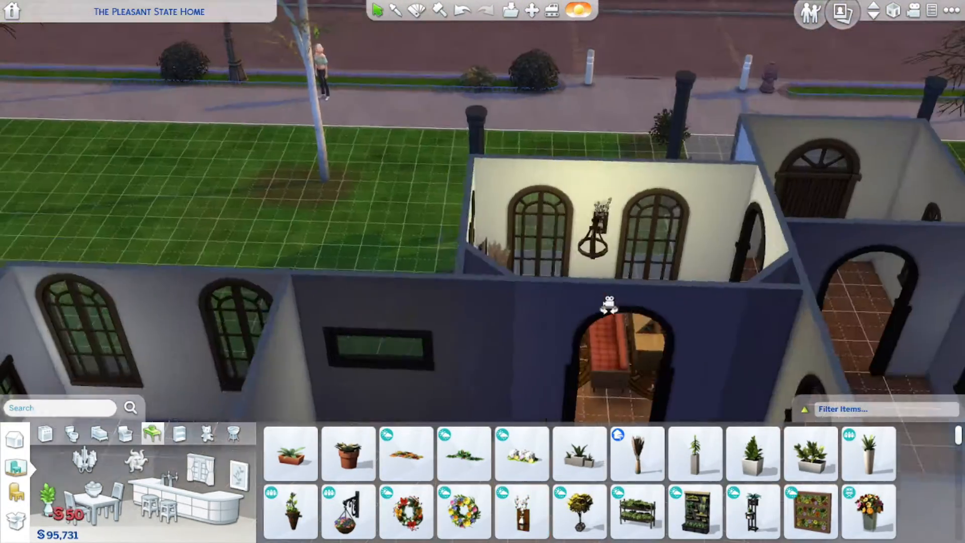
Hang the Branching Out wall vase between the two arched windows of the TV room.
middle_drag(608, 304, 544, 277)
click(543, 275)
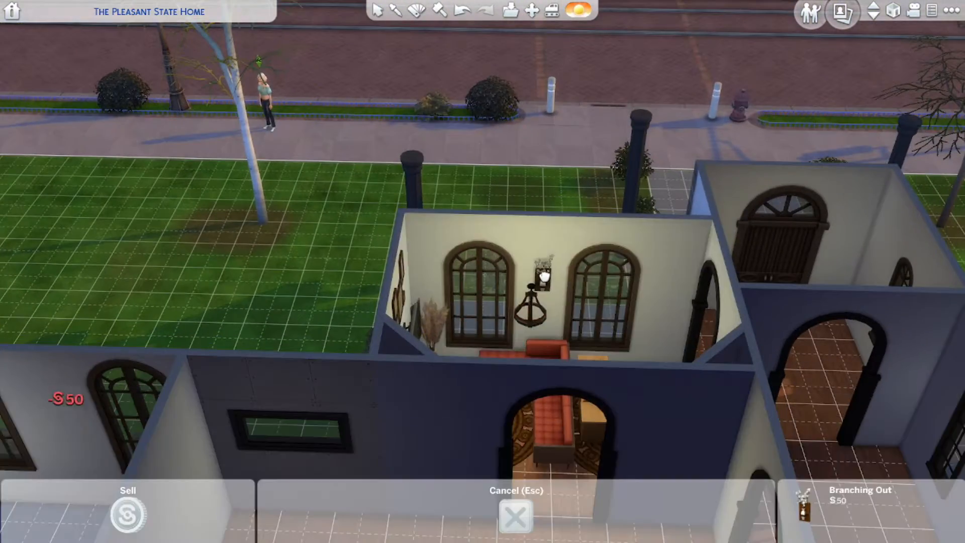
click(543, 276)
Look over the furnished TV room and the adjoining empty room from several angles with the walls lowered and raised.
key(s)
key(End)
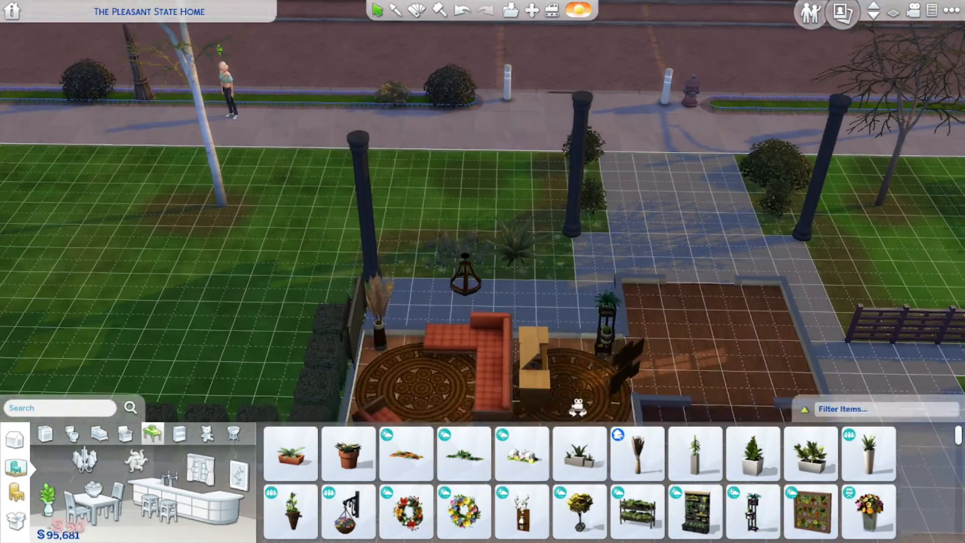
middle_drag(605, 322, 779, 302)
click(893, 12)
middle_drag(854, 236, 424, 409)
middle_drag(704, 387, 512, 378)
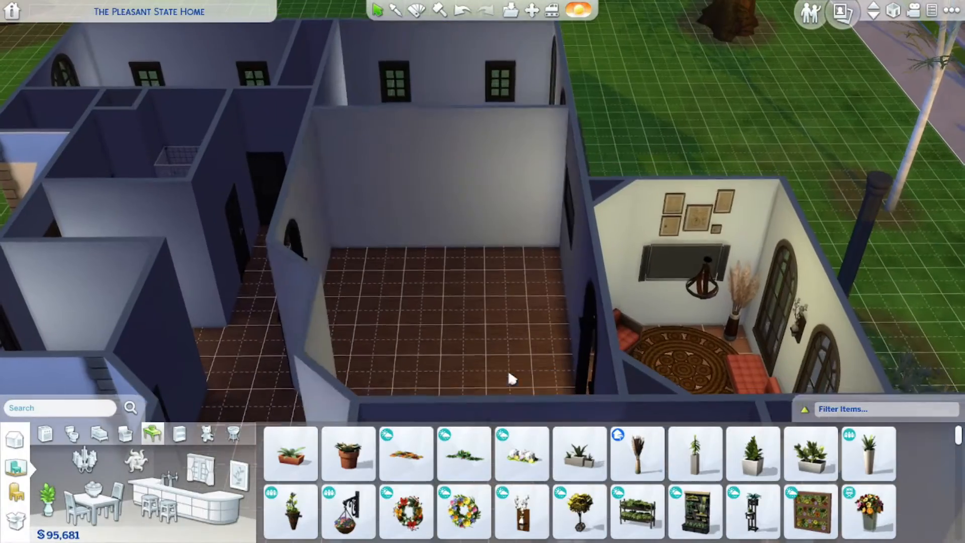
key(e)
key(a)
key(s)
Place small round flush ceiling lights in the large empty room, the entryway and the adjoining hall.
click(164, 309)
key(w)
key(d)
scroll(457, 358, down, 3)
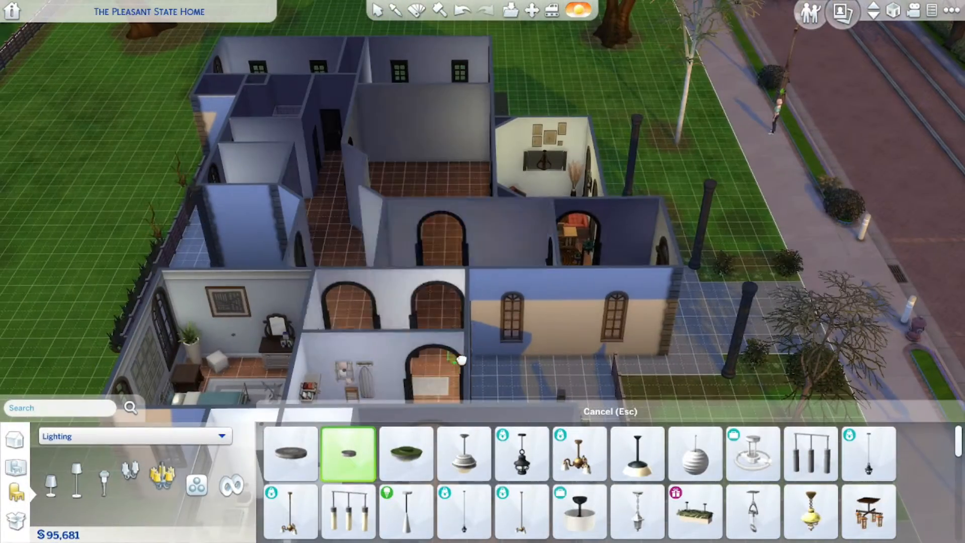
key(w)
click(410, 302)
click(404, 382)
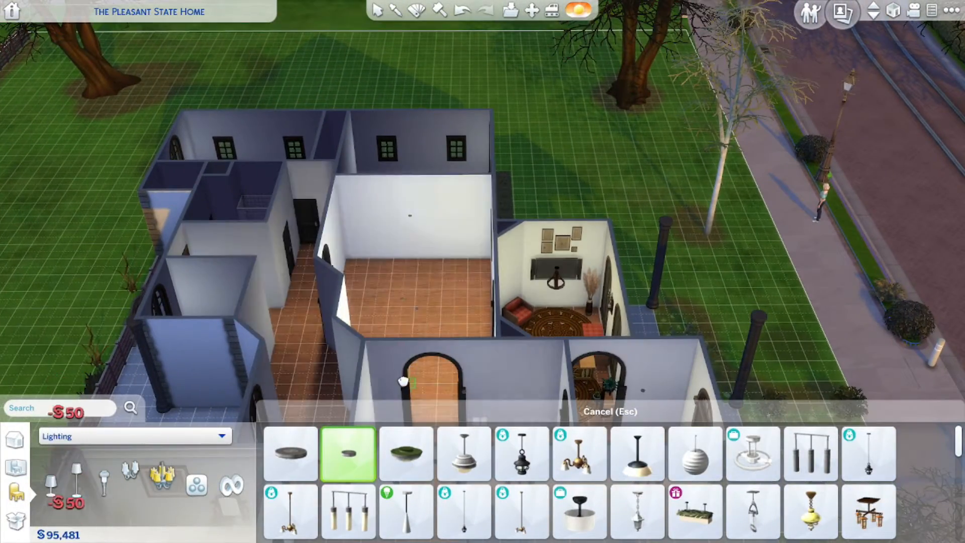
Add more of the small round flush ceiling lights along the hallway and in the unlit rear rooms.
key(s)
click(324, 385)
click(318, 276)
key(w)
click(408, 211)
key(Escape)
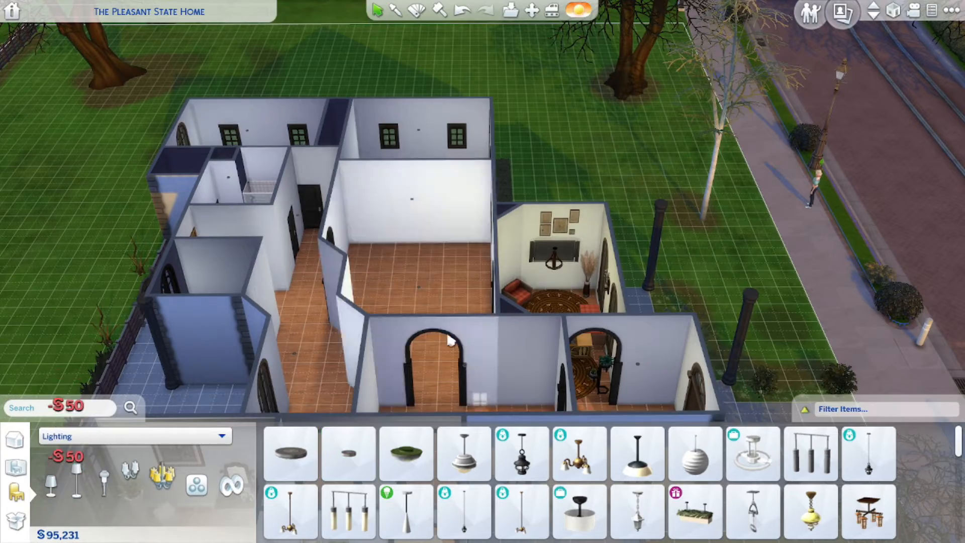
Place a blue Alpha Beta Phong Counter in the far corner of the large empty room to start the kitchen.
scroll(451, 338, up, 3)
click(893, 10)
click(15, 468)
click(45, 433)
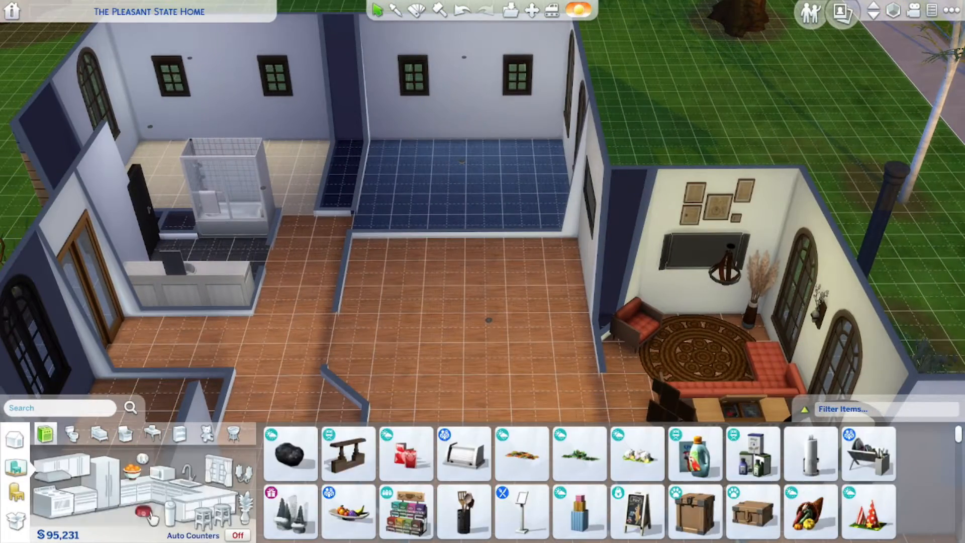
click(176, 498)
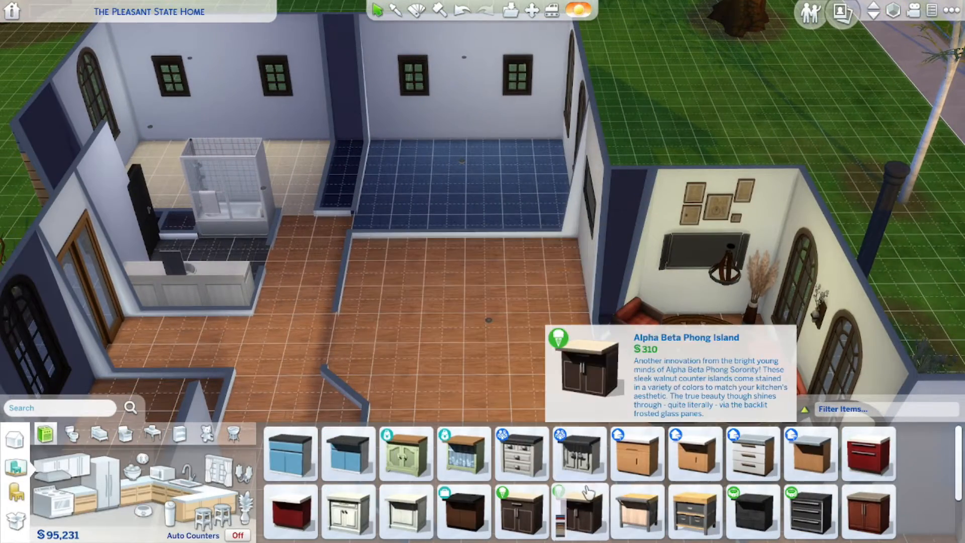
key(w)
click(892, 10)
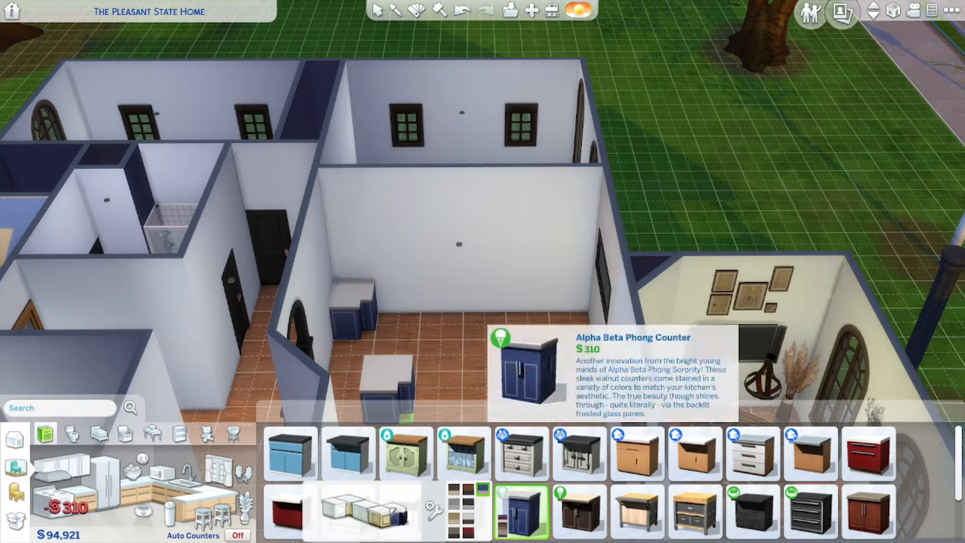
Place a stainless steel double-door refrigerator against the kitchen's back wall beside the corner counters.
click(108, 480)
click(752, 454)
click(442, 324)
Extend the blue Alpha Beta Phong Counters along the kitchen's back wall from the refrigerator to the opposite corner.
click(136, 490)
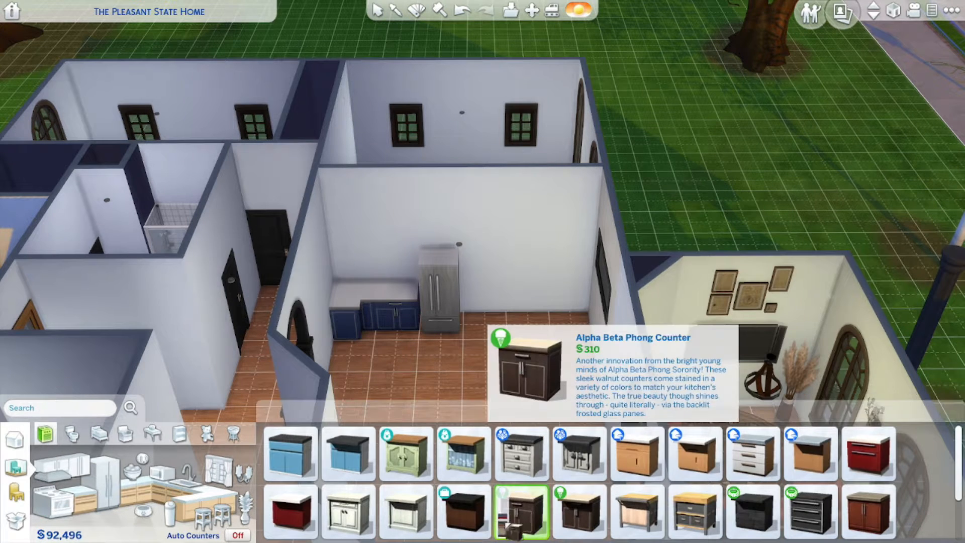
click(521, 510)
click(485, 321)
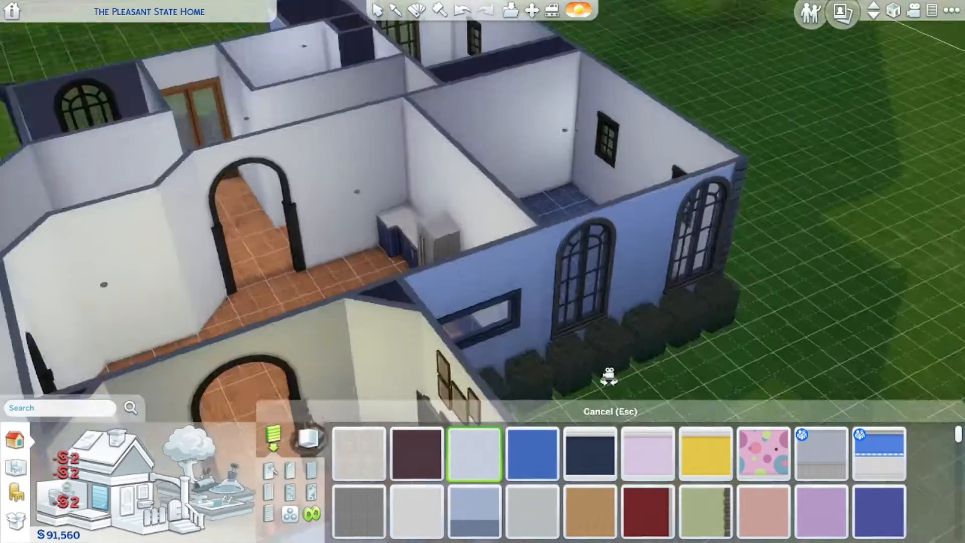
Move the refrigerator next to the corner counter and line up the neighbouring counter against the back wall.
click(447, 317)
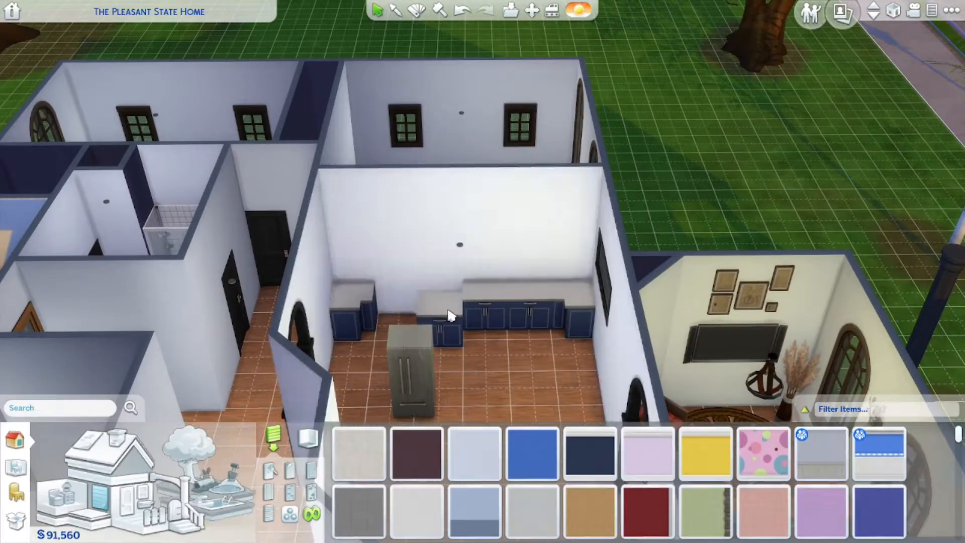
click(409, 352)
click(399, 282)
click(441, 329)
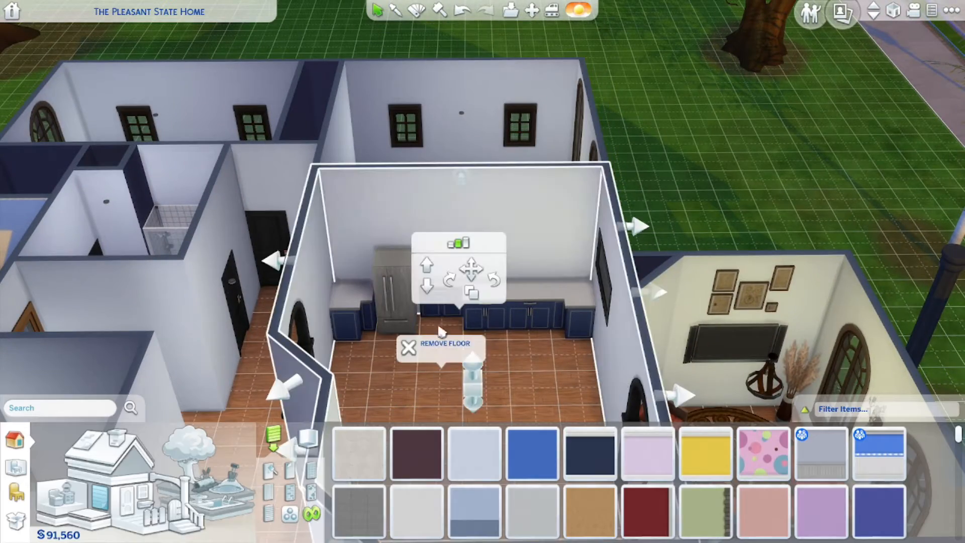
click(454, 314)
click(455, 315)
Install the Less Is Moar Sink in the middle of the back wall's counter run.
click(15, 466)
click(185, 477)
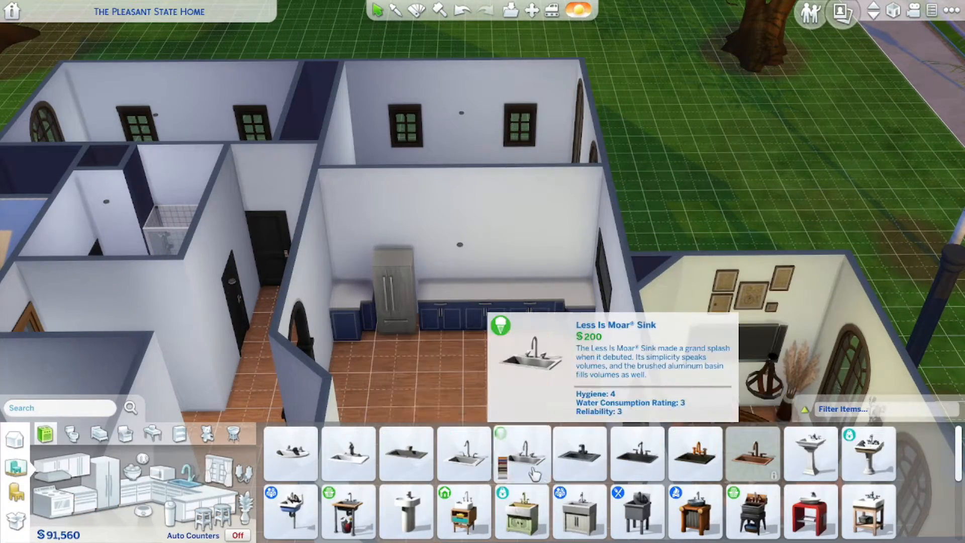
click(522, 453)
click(440, 294)
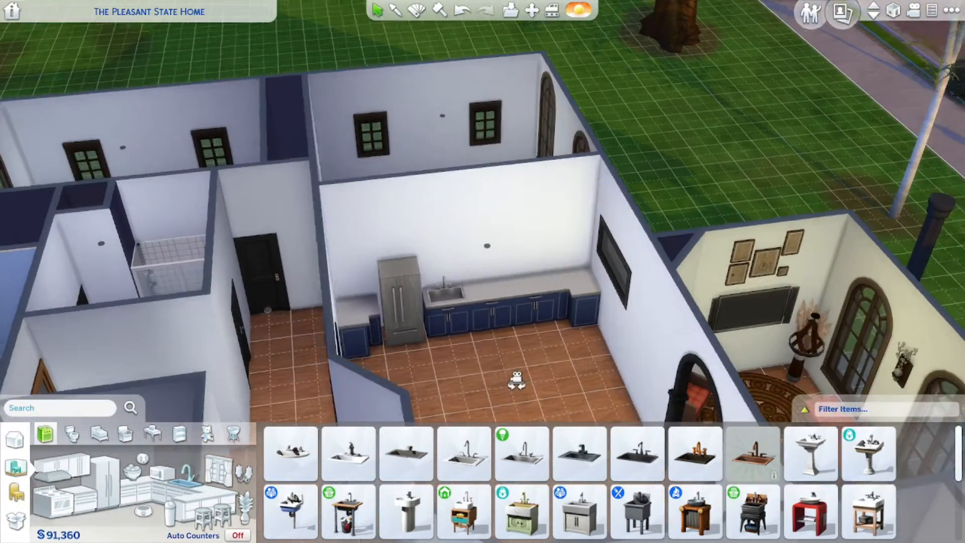
middle_drag(516, 380, 513, 400)
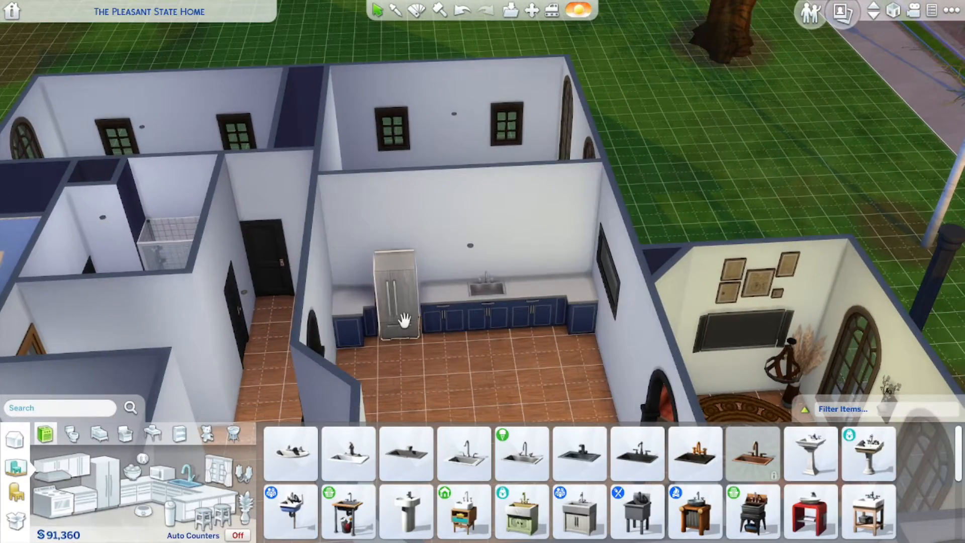
Place the Four Top All Day Stove under the kitchen window, next to the corner counter.
click(54, 495)
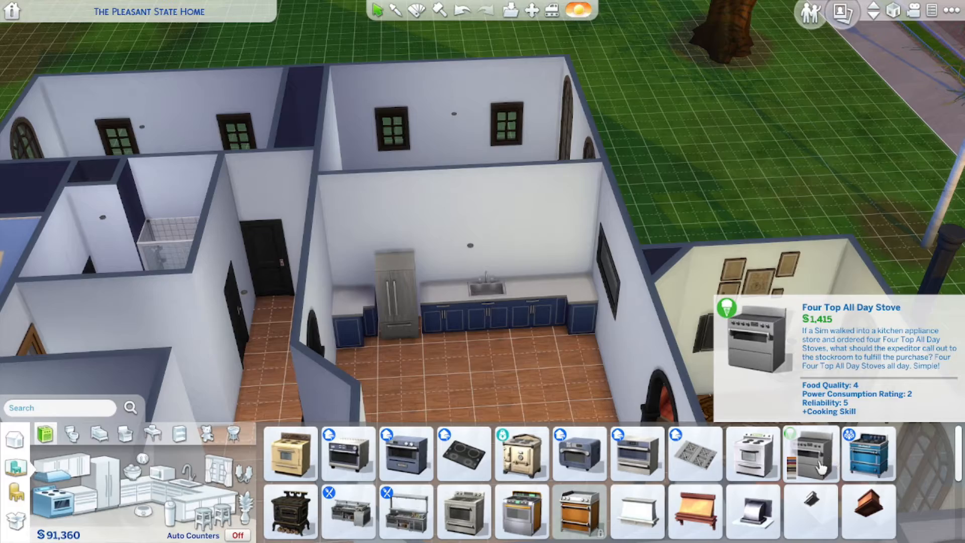
click(799, 470)
click(583, 347)
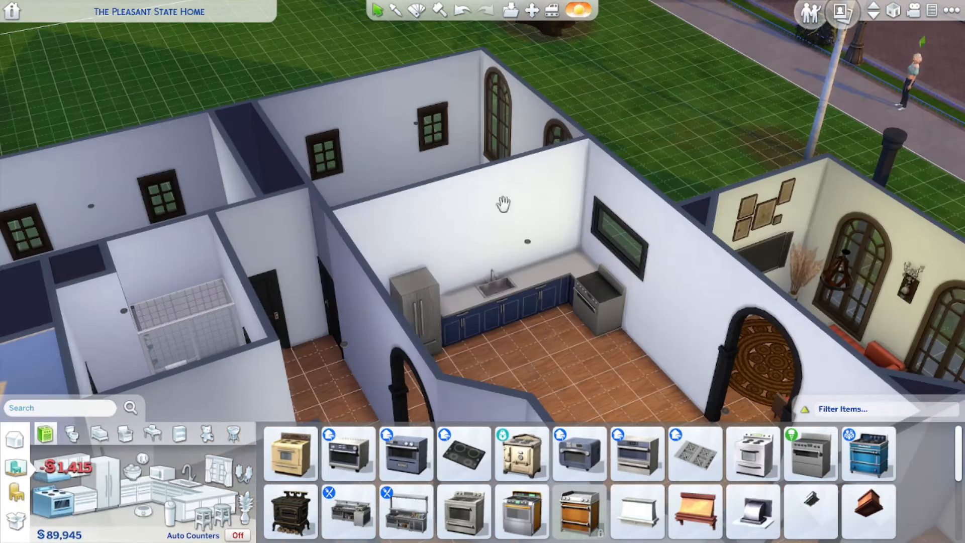
Add blue Alpha Beta Phong Counters beside the stove and along the opposite wall, ending both runs with curved counters.
click(513, 452)
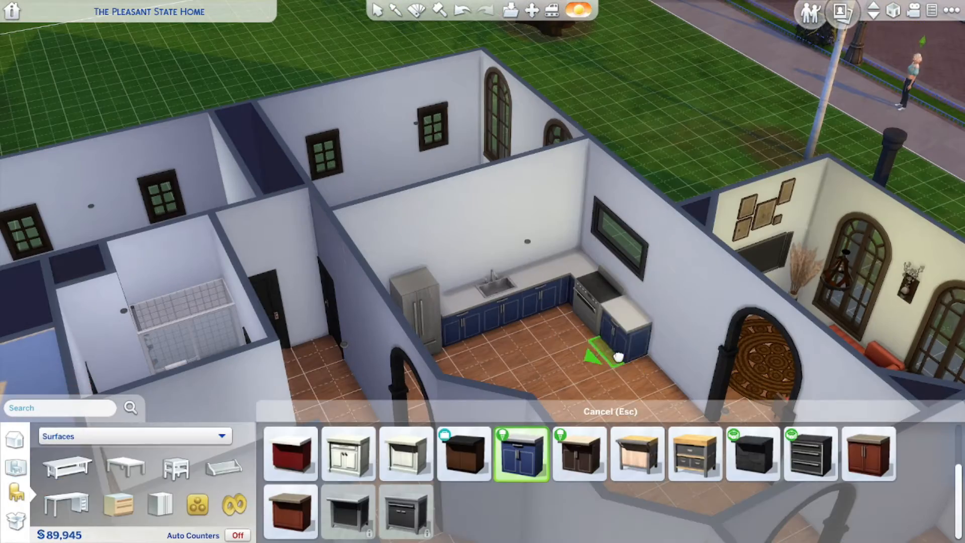
click(556, 391)
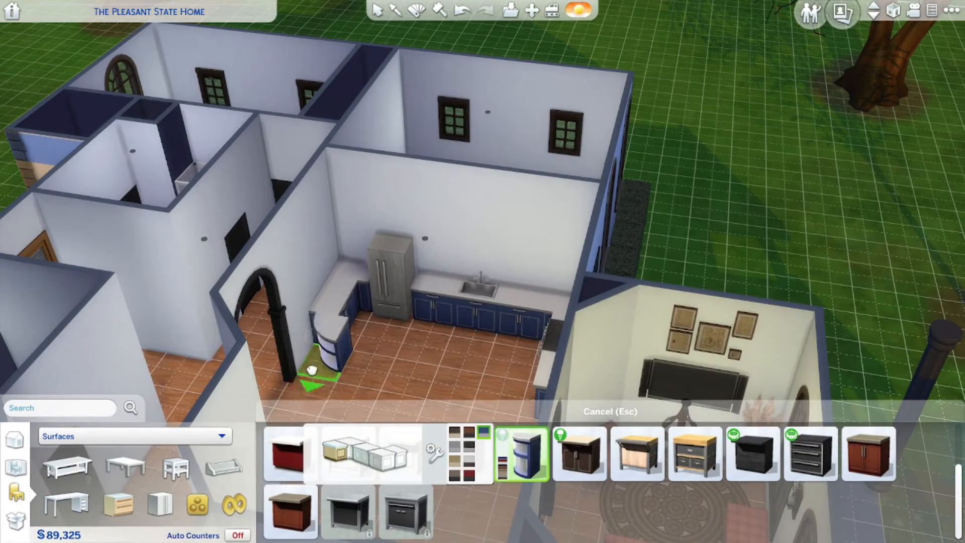
click(330, 372)
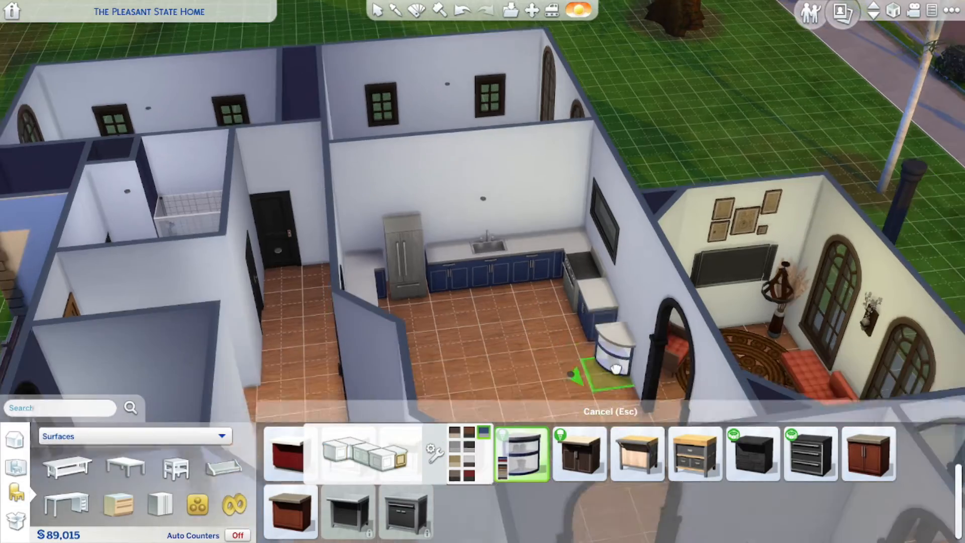
click(614, 367)
Try a tall blue Alpha Beta Phong Cabinet on the kitchen's side wall and in the corner beside the refrigerator.
click(433, 452)
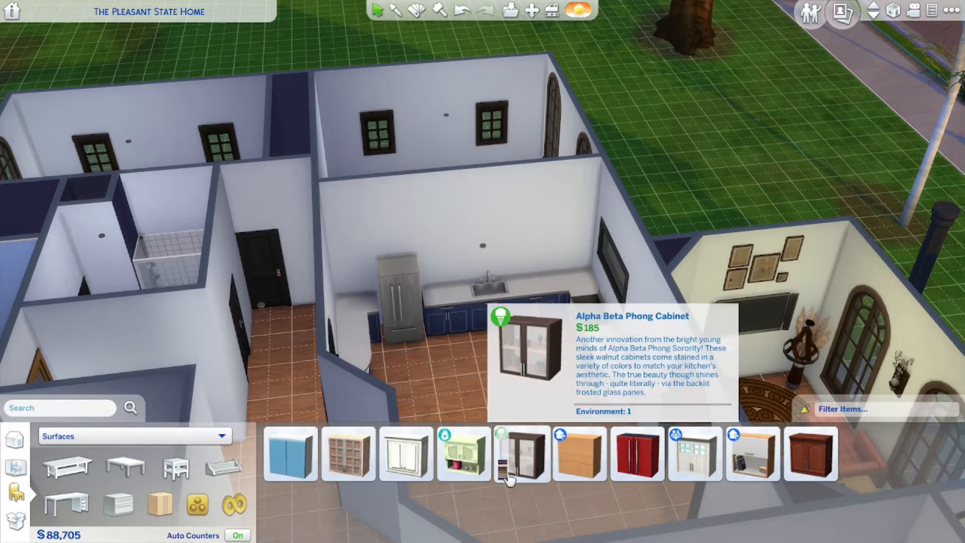
click(433, 452)
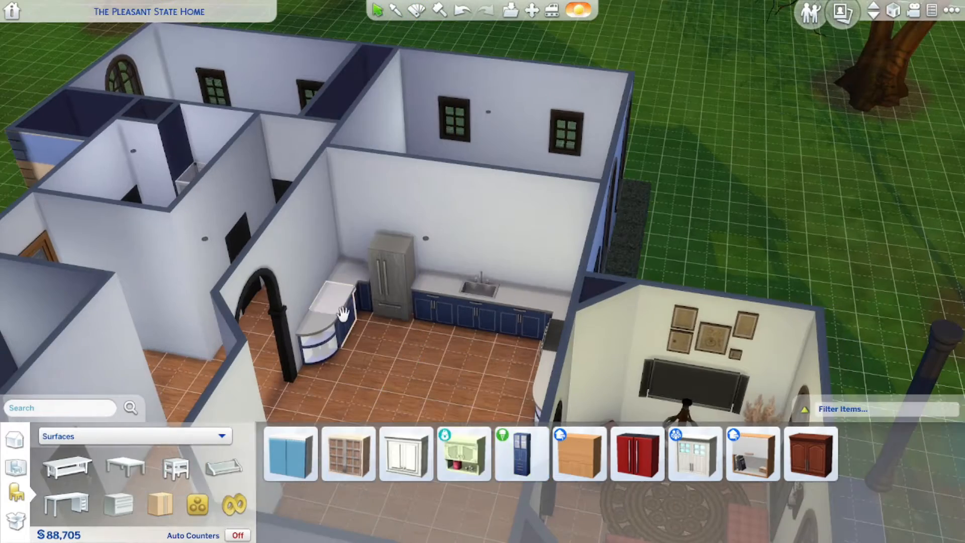
key(ctrl+z)
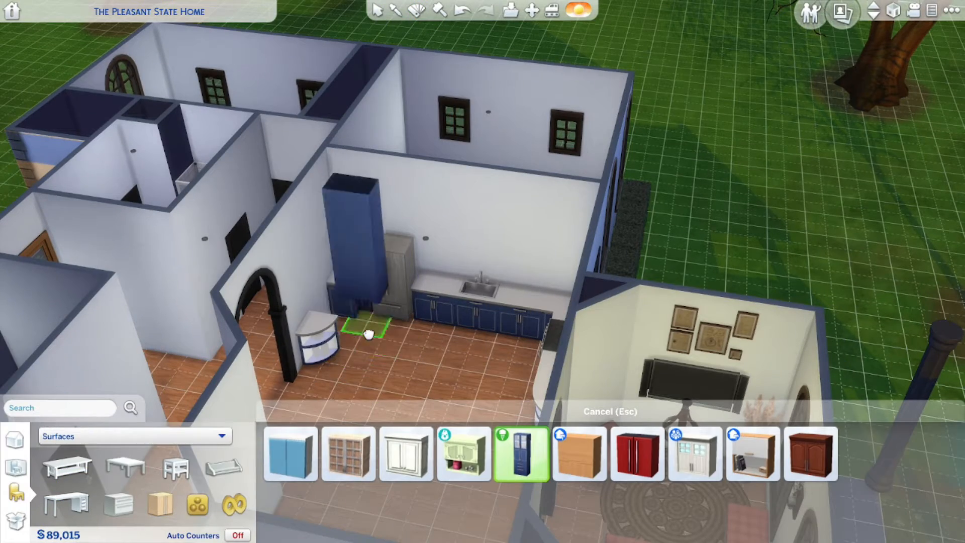
click(308, 248)
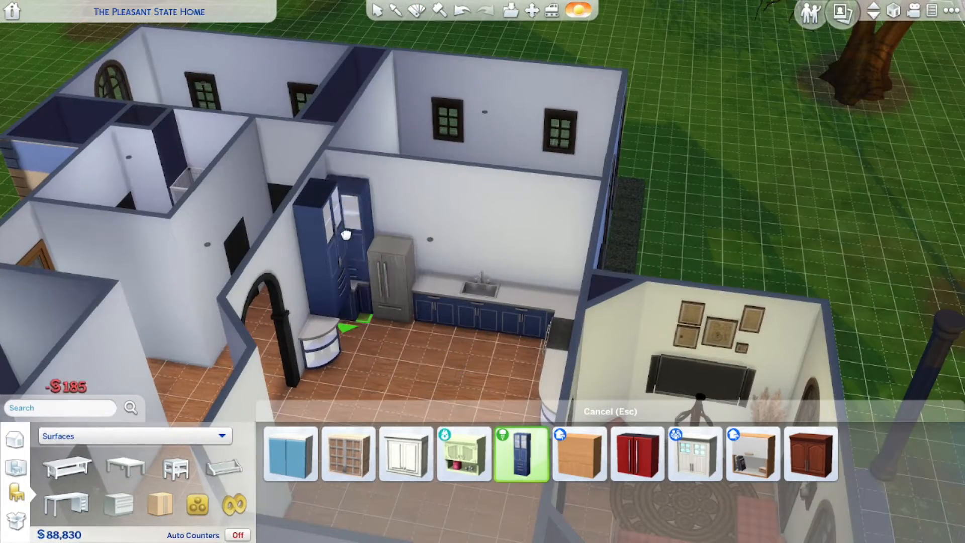
key(ctrl+z)
key(e)
click(437, 307)
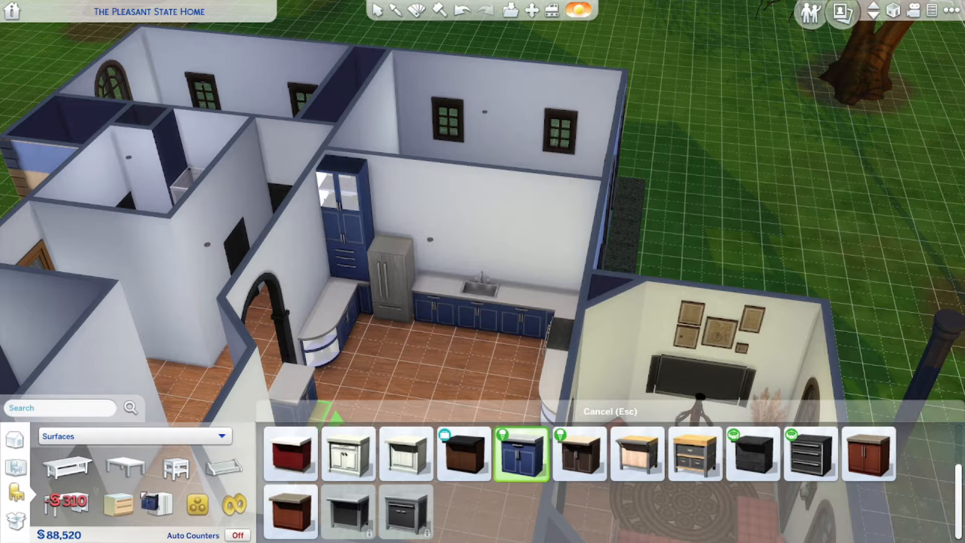
Try a short blue Alpha Beta Phong Cabinet near the refrigerator and undo the tall corner cabinet.
click(159, 503)
click(510, 450)
click(487, 431)
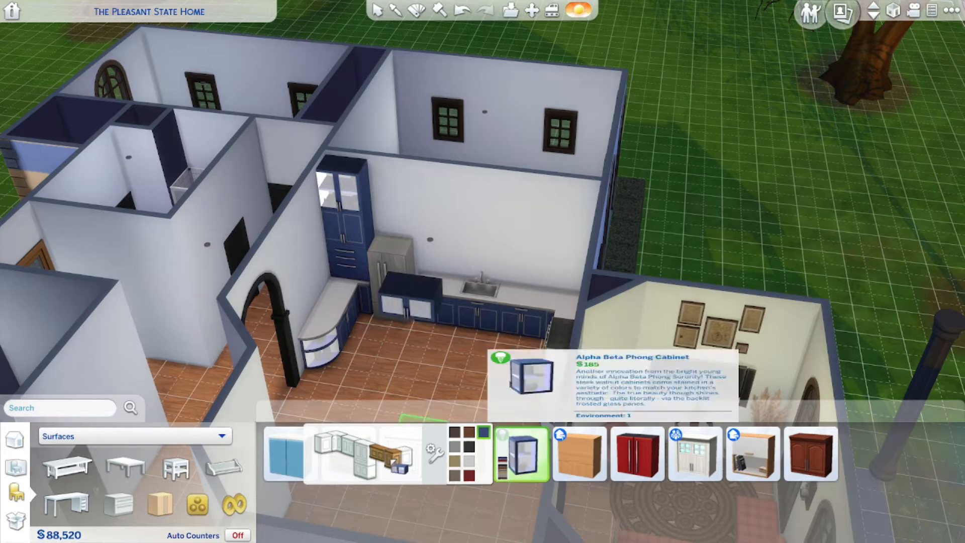
key(ctrl+z)
middle_drag(352, 351, 399, 409)
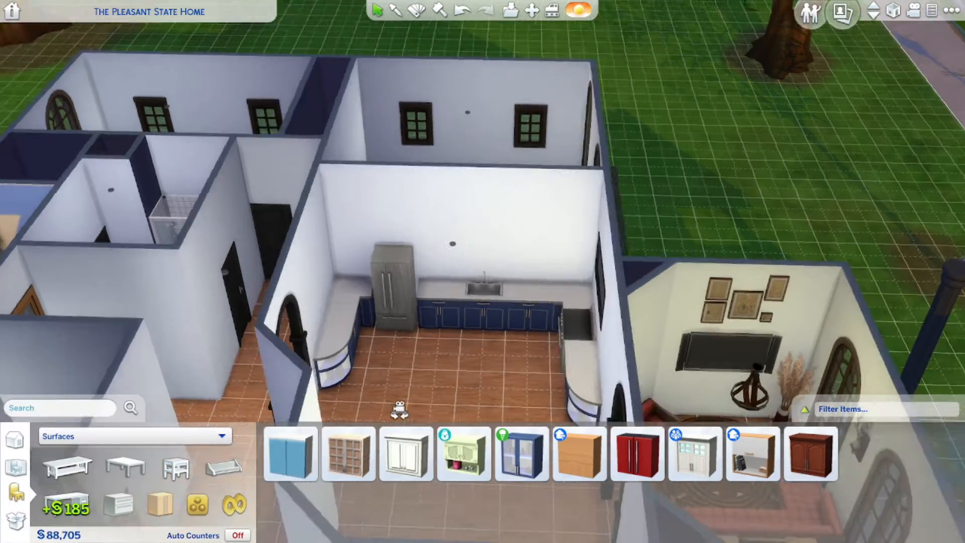
scroll(427, 412, up, 2)
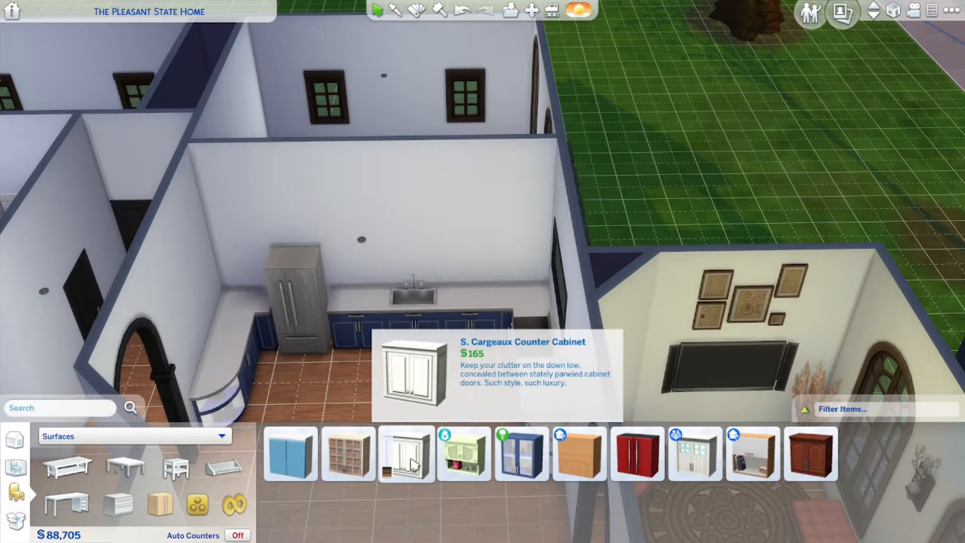
Hang blue Harbinger Cabinets above the sink counter and the refrigerator, with a glass-door corner cabinet joining the side wall.
mouse_move(559, 463)
click(524, 475)
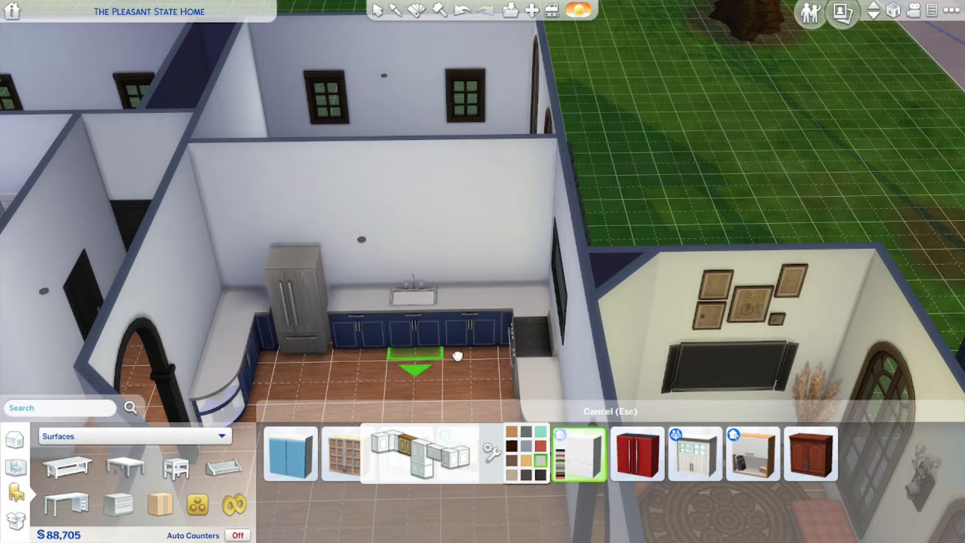
mouse_move(617, 455)
click(569, 460)
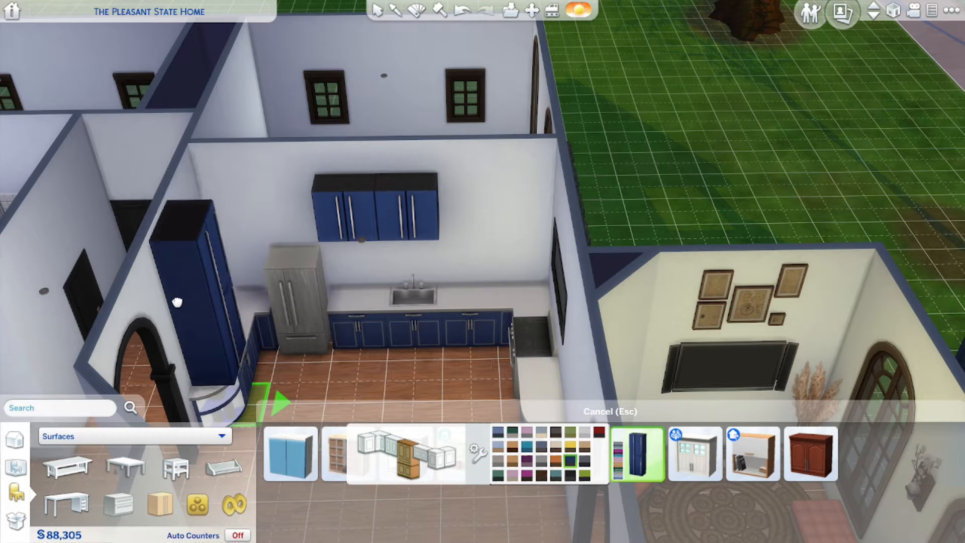
click(379, 440)
click(210, 206)
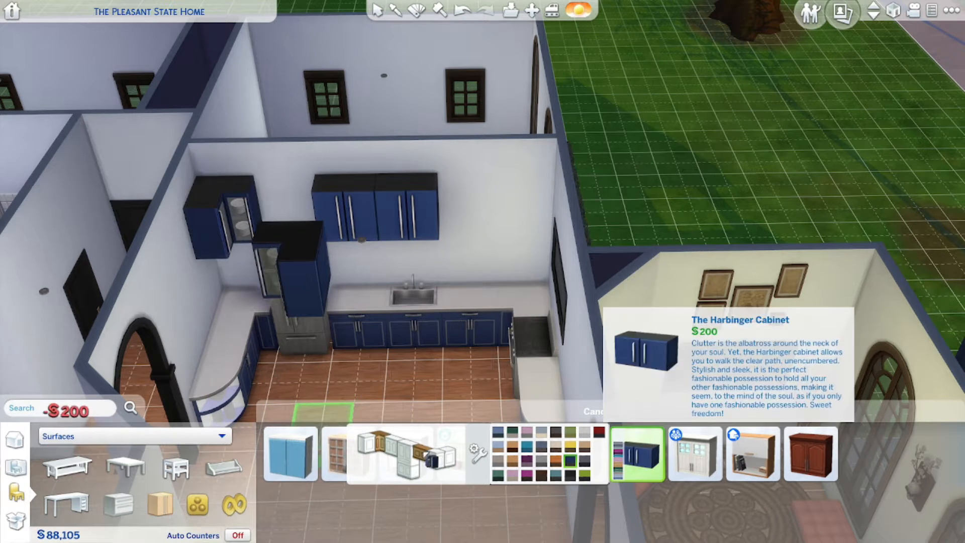
click(427, 454)
middle_drag(321, 211, 291, 193)
click(290, 181)
Extend the blue wall cabinets to the window wall and along the side wall, ending both runs with glass-door cabinets.
click(367, 443)
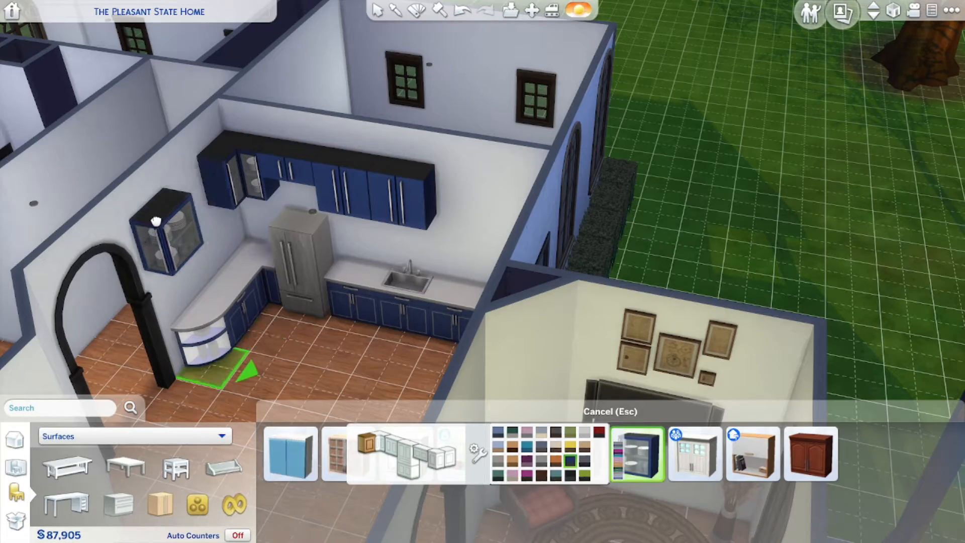
click(202, 214)
middle_drag(202, 214, 265, 268)
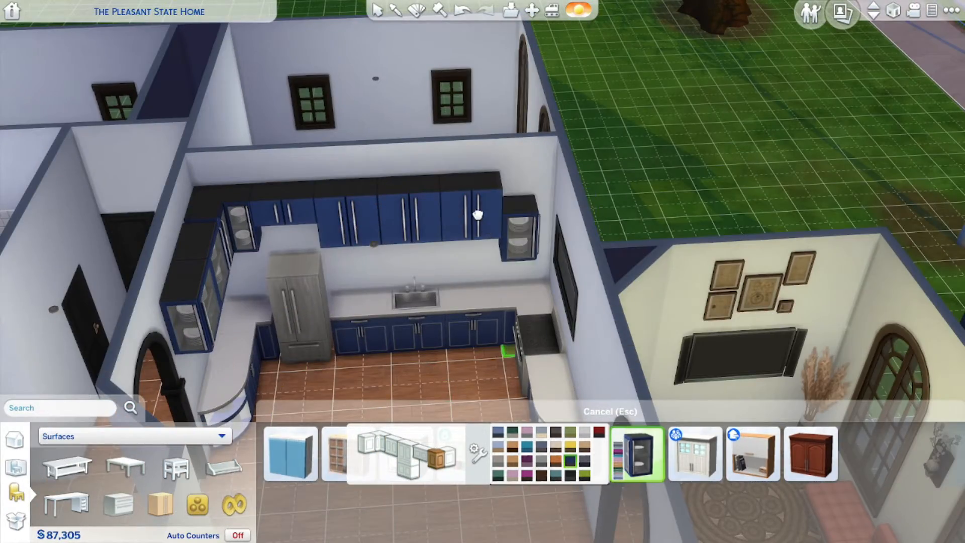
middle_drag(478, 215, 481, 219)
click(478, 218)
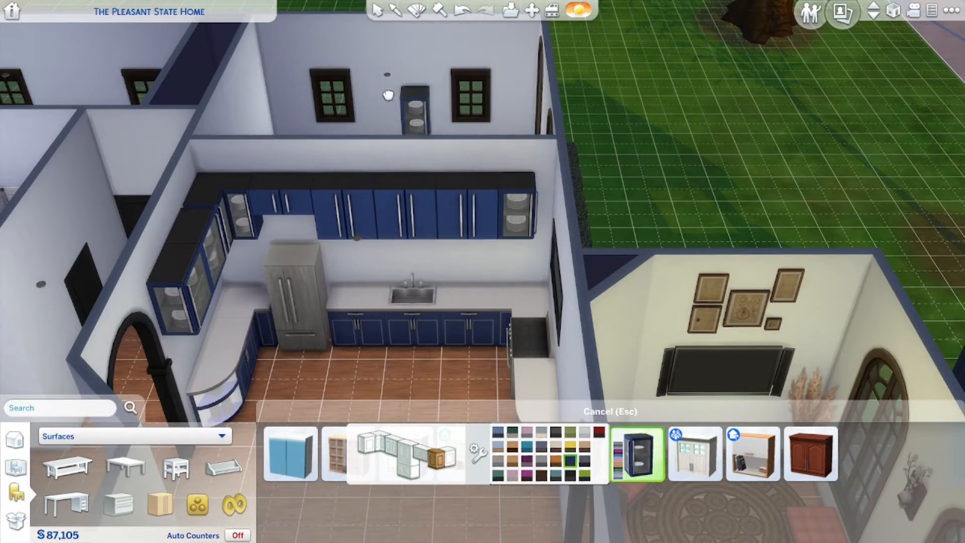
key(Escape)
Mount a Revolutionary Wall Surface shelf on the wall between the kitchen window and the archway.
scroll(465, 304, down, 2)
scroll(436, 388, up, 2)
click(223, 466)
click(463, 511)
middle_drag(452, 352, 472, 350)
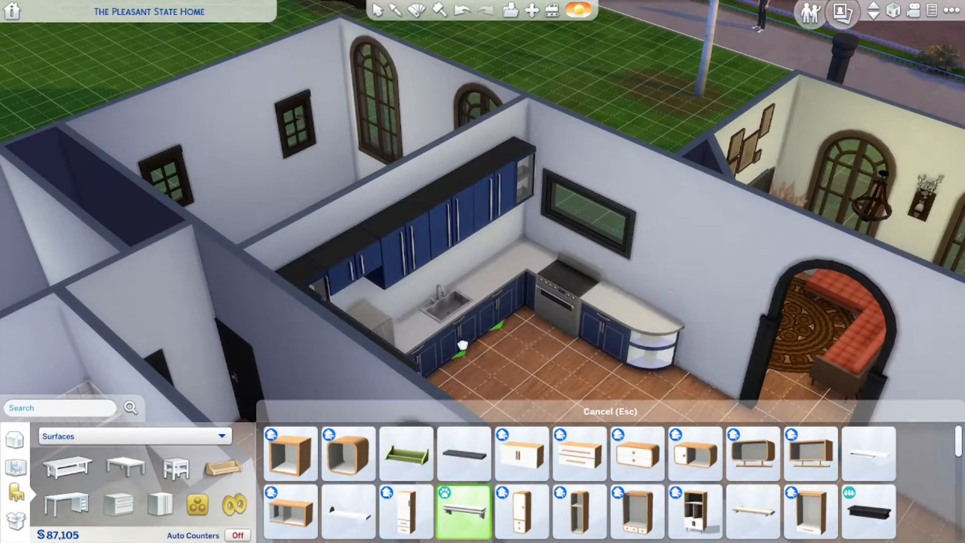
click(703, 254)
middle_drag(703, 254, 646, 392)
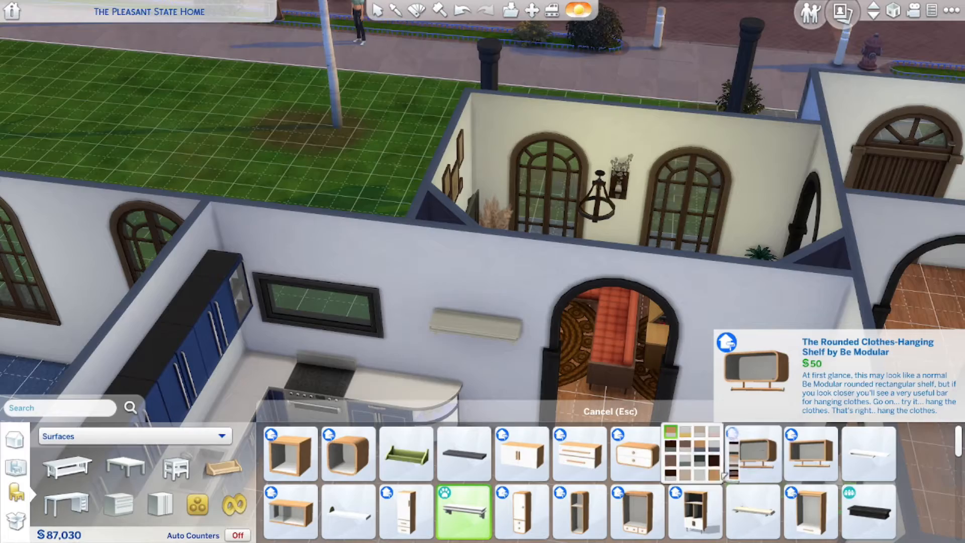
Hang a dark brown Rounded Clothes-Hanging Shelf by Be Modular on the TV room wall beside the television.
middle_drag(759, 205, 356, 198)
click(355, 198)
middle_drag(383, 250, 402, 318)
Mount a smoke alarm above the refrigerator and cover the bare exterior wall around the kitchen window to match the adjoining wall.
click(15, 467)
click(142, 460)
click(291, 454)
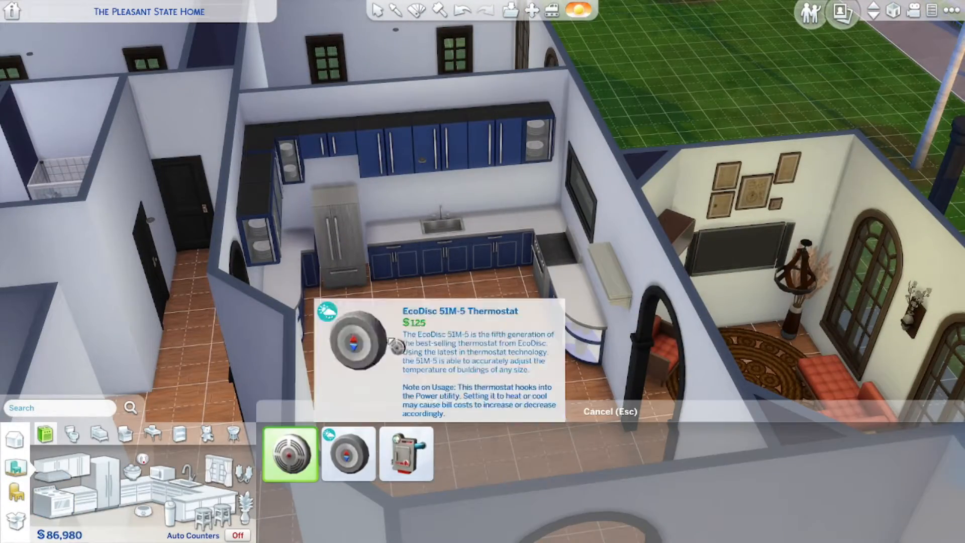
click(340, 176)
middle_drag(422, 367, 438, 378)
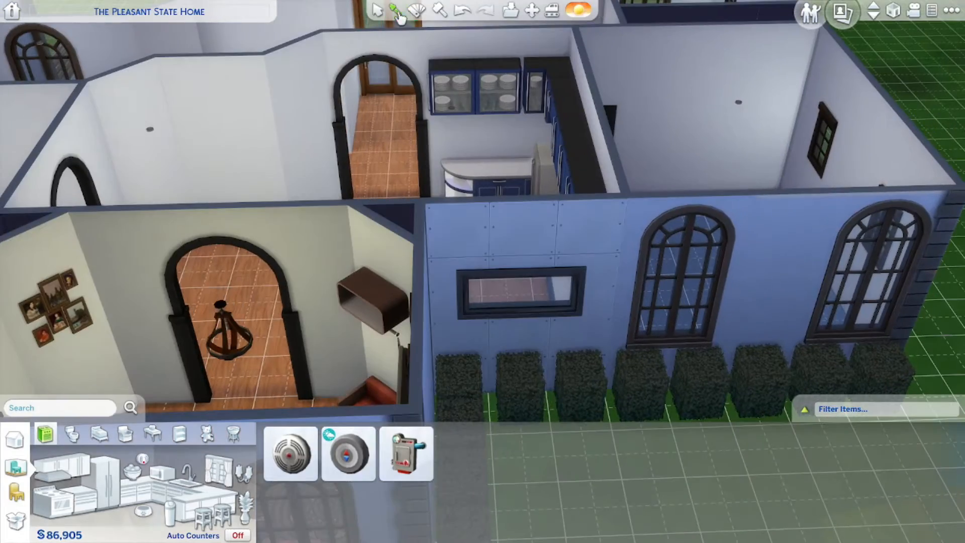
click(528, 254)
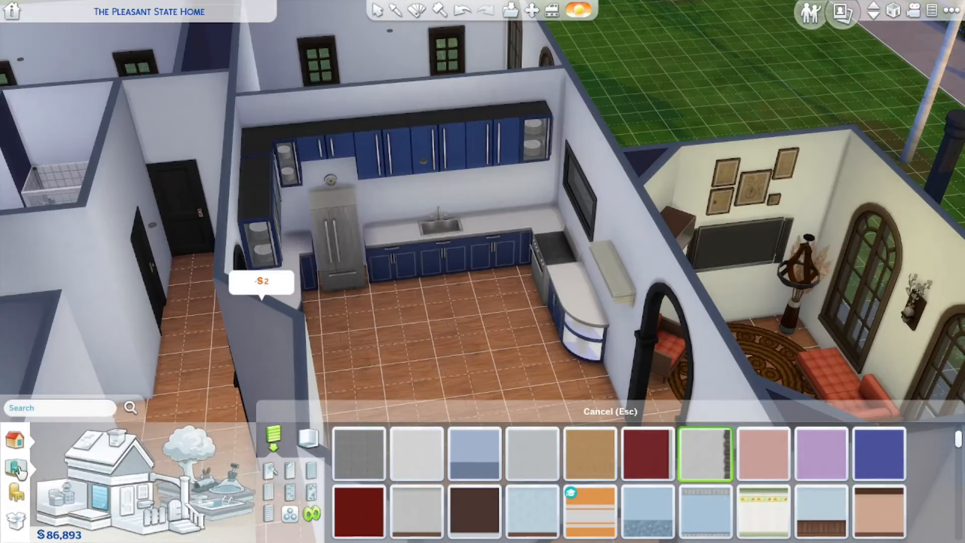
Install a stainless steel dishwasher in the counter run between the refrigerator and the sink.
click(16, 467)
click(161, 472)
middle_drag(385, 346, 338, 354)
click(637, 510)
click(509, 322)
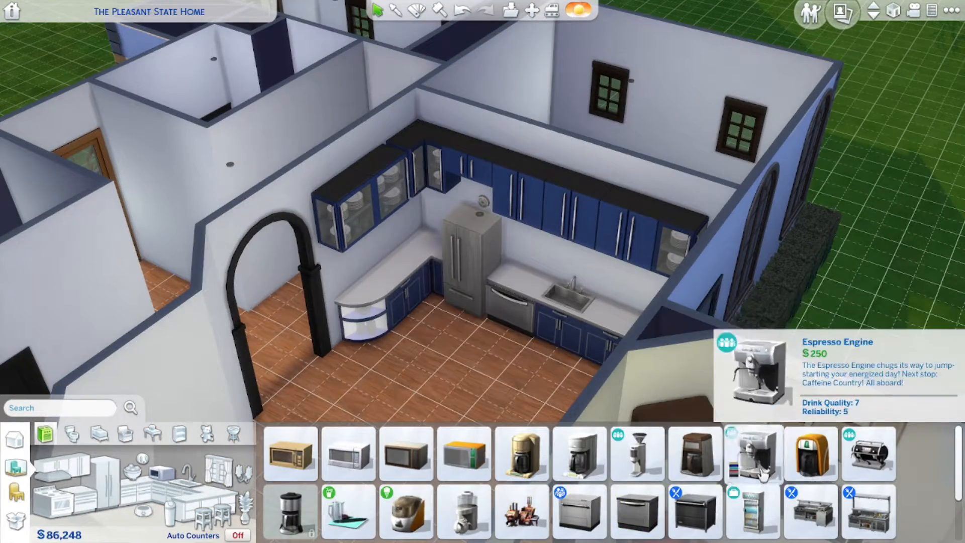
Place The Caffeininator coffee maker on the side counter and move it to the counter above the dishwasher.
click(570, 475)
click(397, 286)
middle_drag(410, 352, 568, 345)
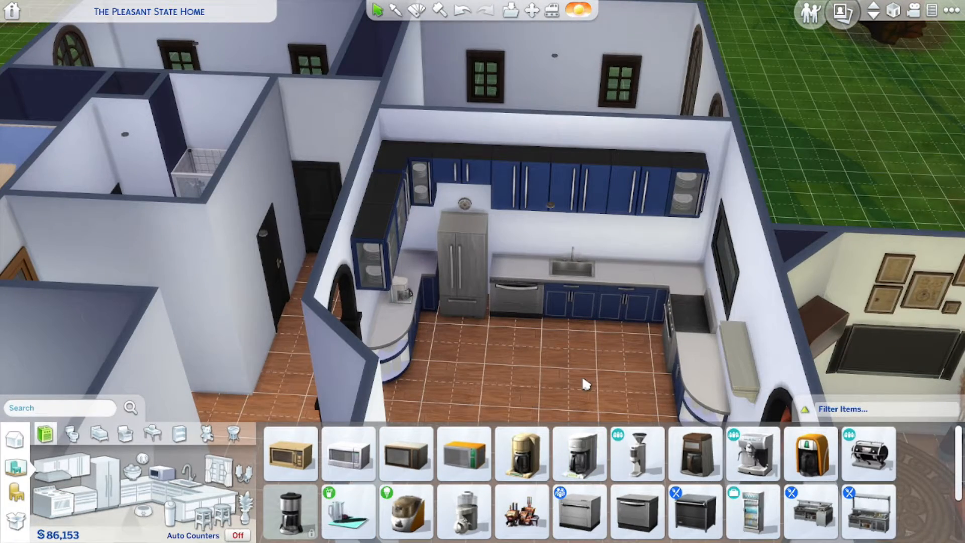
click(402, 292)
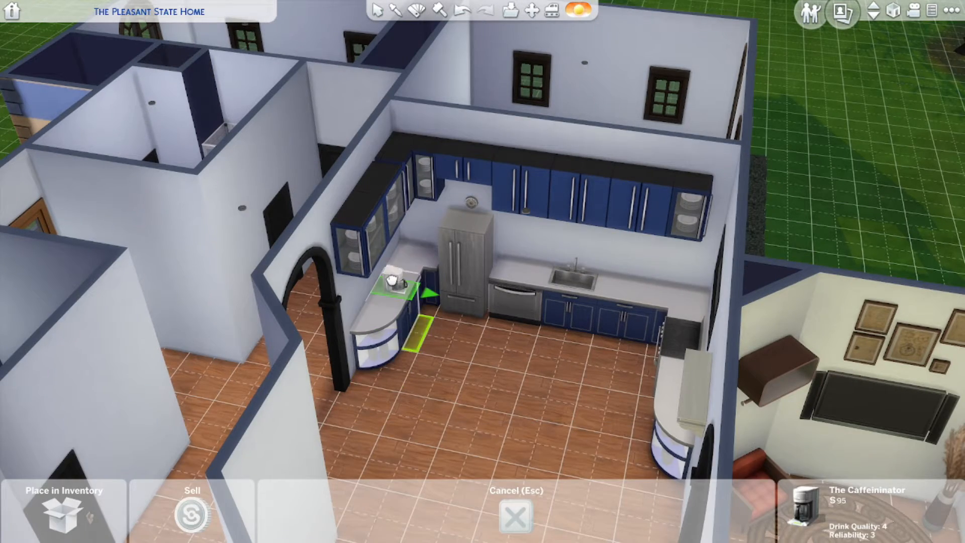
click(391, 281)
click(397, 279)
click(520, 264)
Place a microwave on the side counter near the archway and set kitchen clutter beside it.
click(465, 453)
click(402, 286)
middle_drag(404, 296, 633, 377)
click(132, 470)
click(356, 516)
click(366, 304)
middle_drag(447, 297, 361, 285)
click(361, 273)
Set a utensil holder on the counter beside the stove and a domed pastry stand on the side counter.
click(615, 462)
scroll(463, 482, down, 1)
click(463, 468)
middle_drag(490, 317, 637, 321)
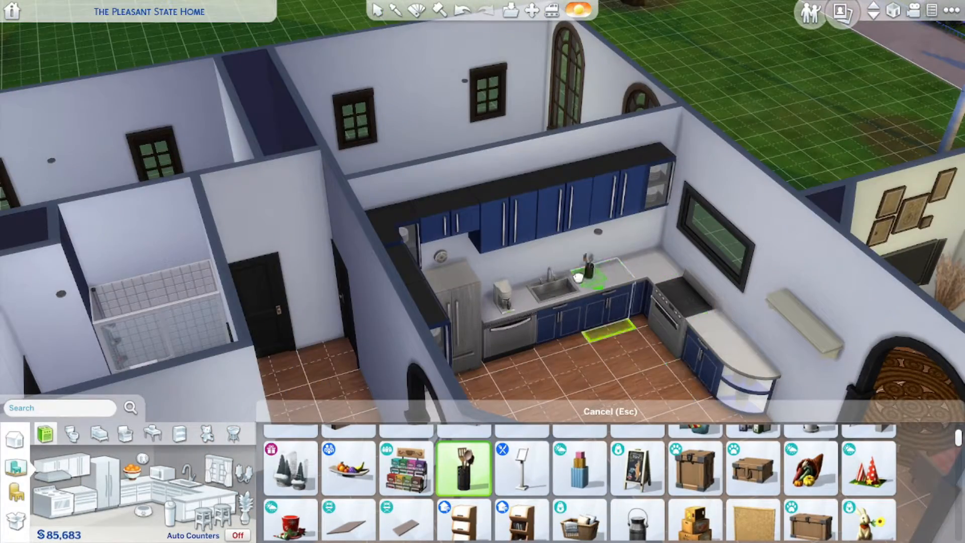
click(749, 498)
middle_drag(472, 314, 391, 304)
click(378, 349)
middle_drag(382, 351, 451, 378)
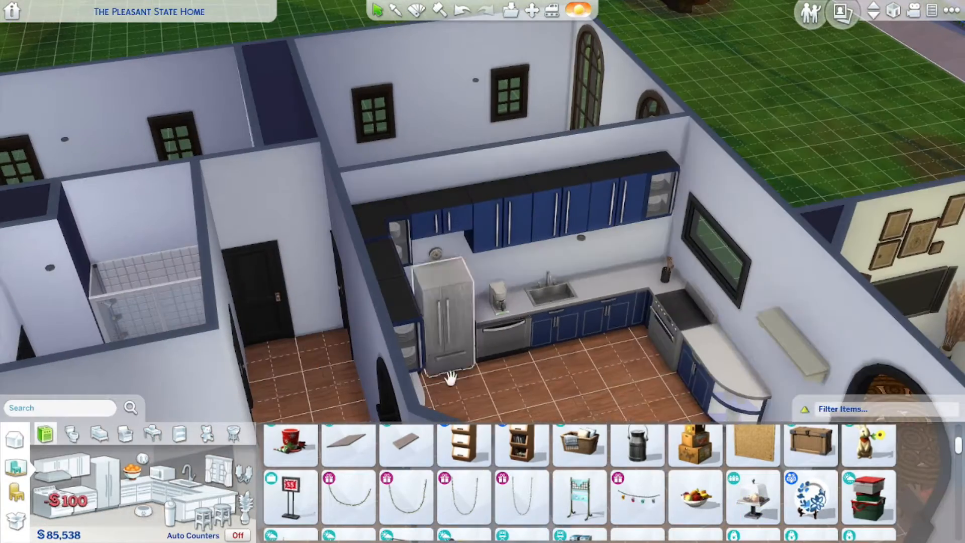
Add a paper towel holder next to the utensil holder and a dish rack beside the sink.
click(652, 268)
scroll(743, 509, down, 1)
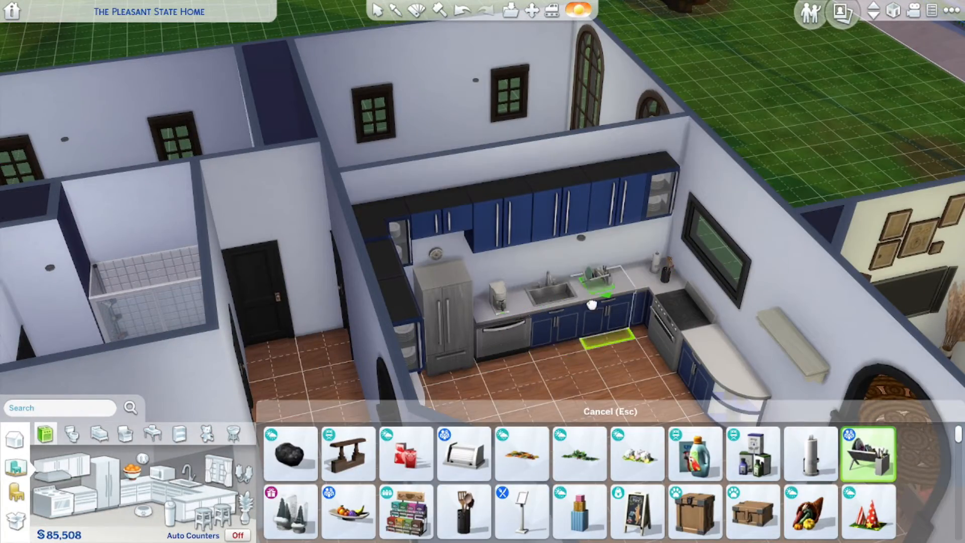
mouse_move(617, 367)
middle_down()
mouse_move(602, 379)
mouse_move(613, 373)
middle_up()
scroll(644, 518, down, 2)
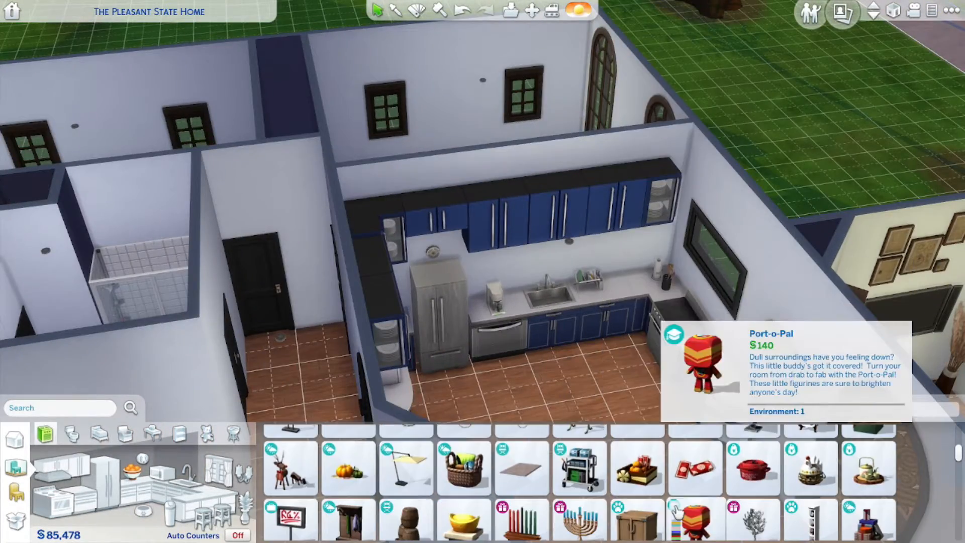
Choose one more piece of decorative clutter and place it in the kitchen.
key(s)
key(d)
click(360, 515)
click(581, 379)
middle_drag(581, 378, 455, 397)
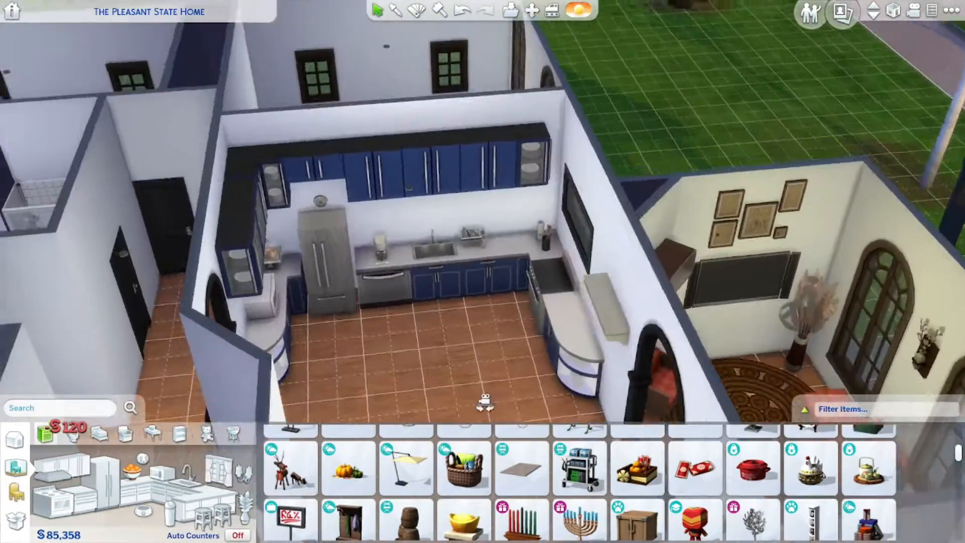
Browse the decoration catalogue for more items that suit the kitchen.
scroll(726, 528, down, 1)
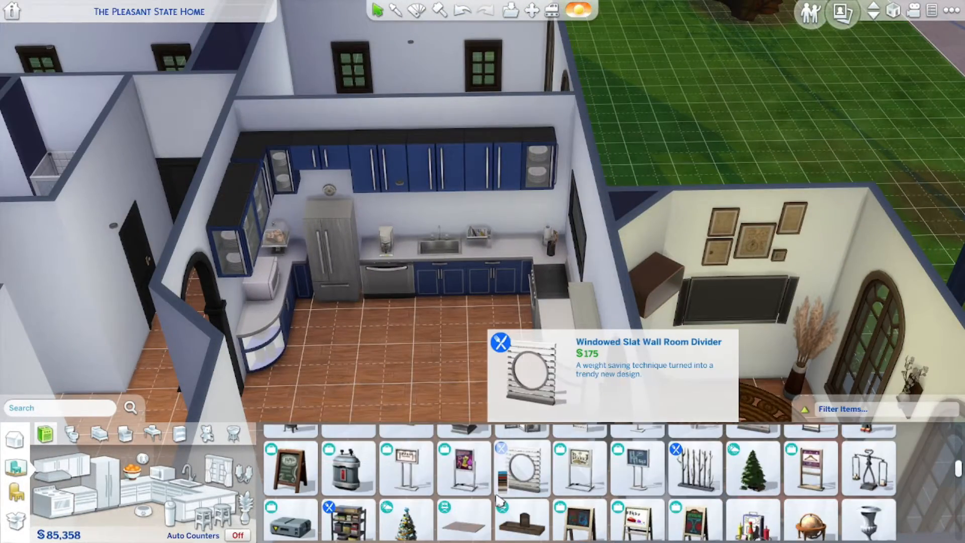
scroll(497, 500, down, 1)
middle_drag(441, 344, 440, 372)
scroll(499, 510, down, 2)
scroll(499, 512, down, 5)
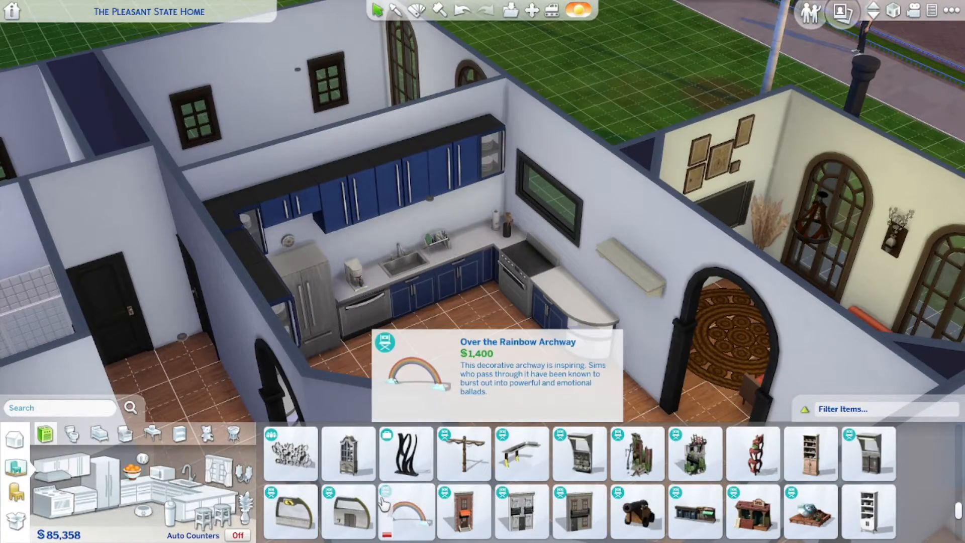
scroll(522, 506, up, 2)
right_drag(654, 271, 909, 15)
middle_drag(907, 15, 575, 276)
scroll(518, 299, up, 2)
middle_drag(516, 295, 565, 352)
scroll(507, 352, up, 2)
Hang a Crockery Kitchen Herb Rack on a kitchen wall.
key(Home)
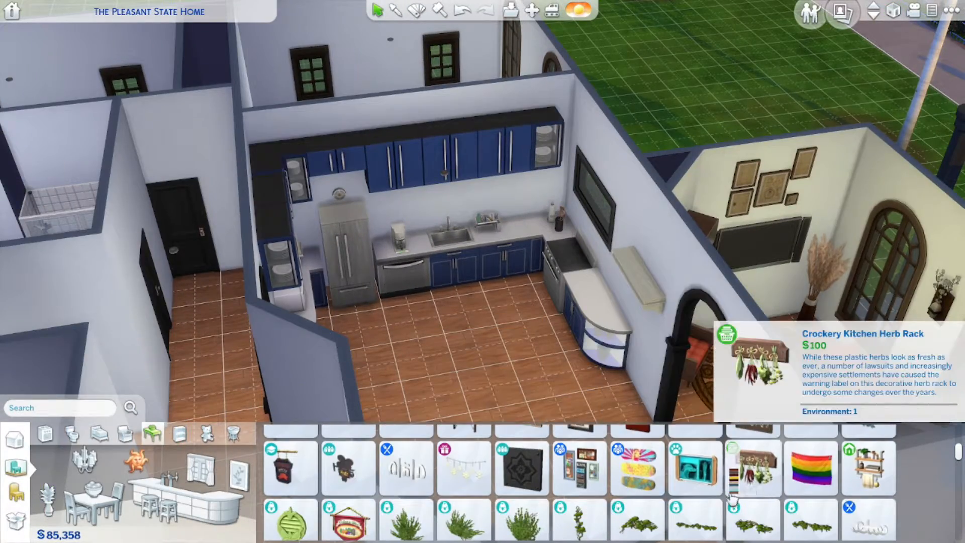
middle_drag(446, 208, 304, 252)
click(257, 252)
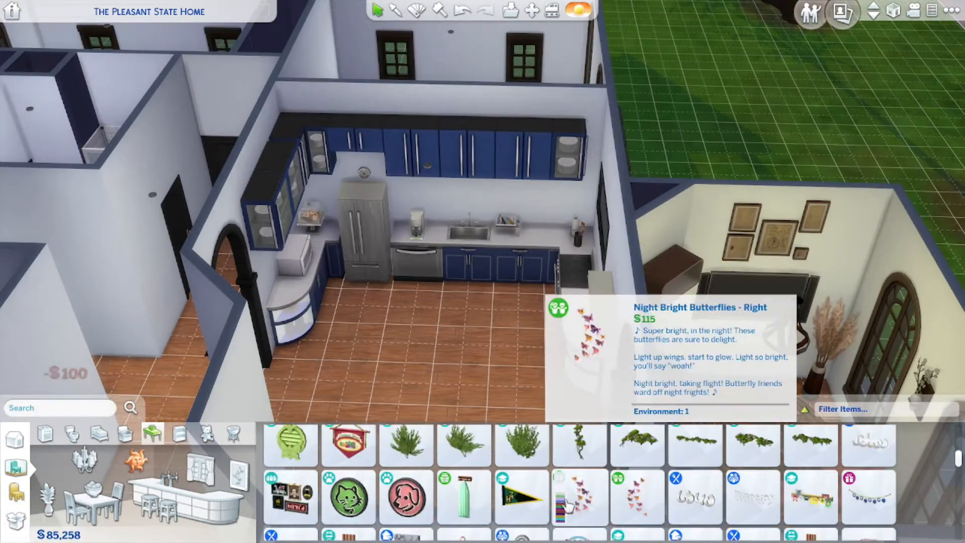
Hang the RAW Oversized Fork and Spoon on the wall above the kitchen shelf.
key(period)
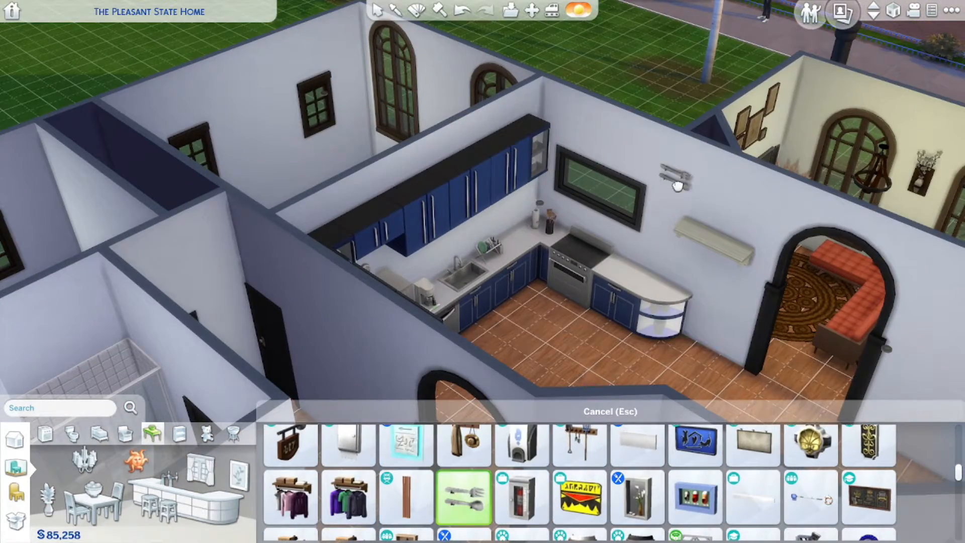
click(673, 178)
scroll(695, 469, down, 2)
click(462, 467)
middle_drag(643, 247, 666, 247)
key(Escape)
Sell the Revolutionary Wall Surface shelf and hang the RAW Cookware Collection in its place.
click(711, 252)
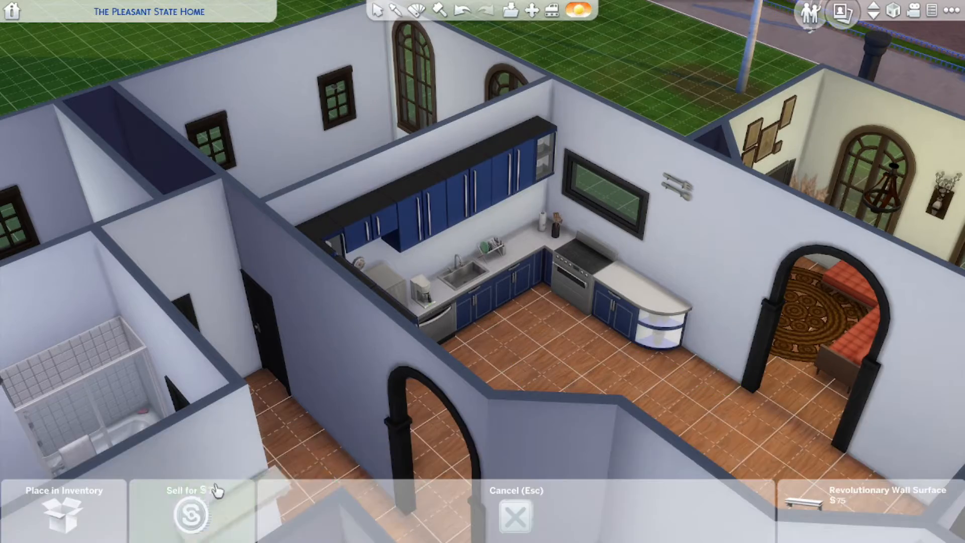
click(216, 491)
scroll(809, 495, down, 4)
click(810, 496)
click(684, 245)
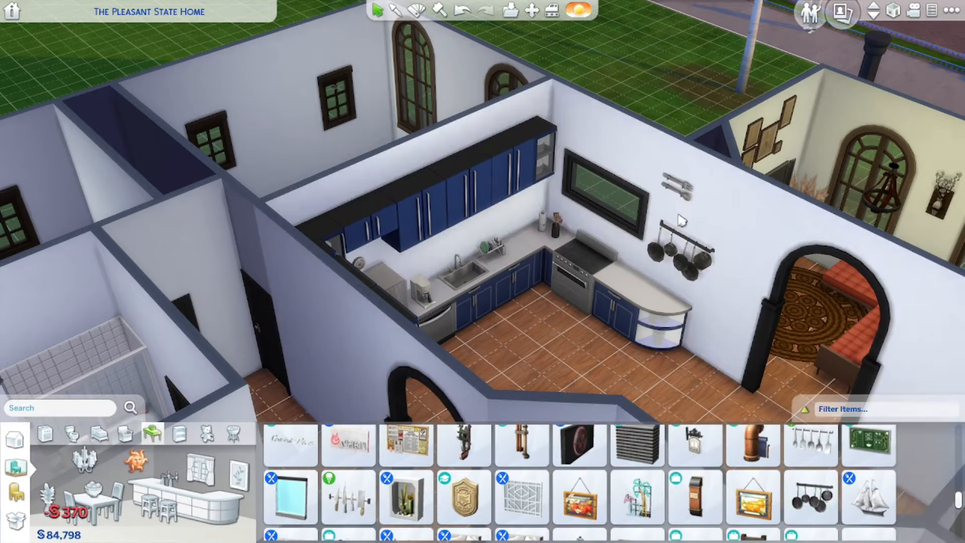
Replace the oversized fork and spoon with a hanging utensil rack near the archway, and reposition the RAW Cookware Collection beside the window.
click(676, 185)
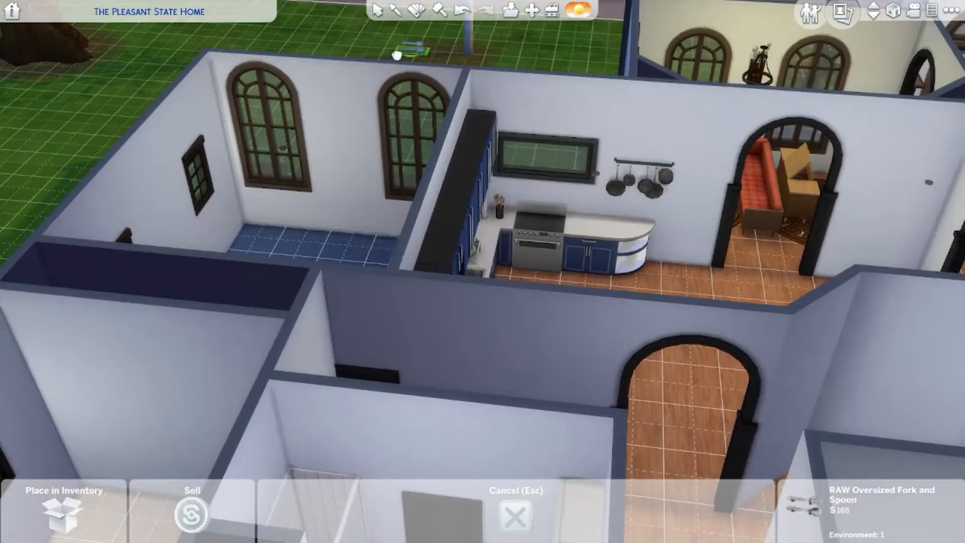
key(Delete)
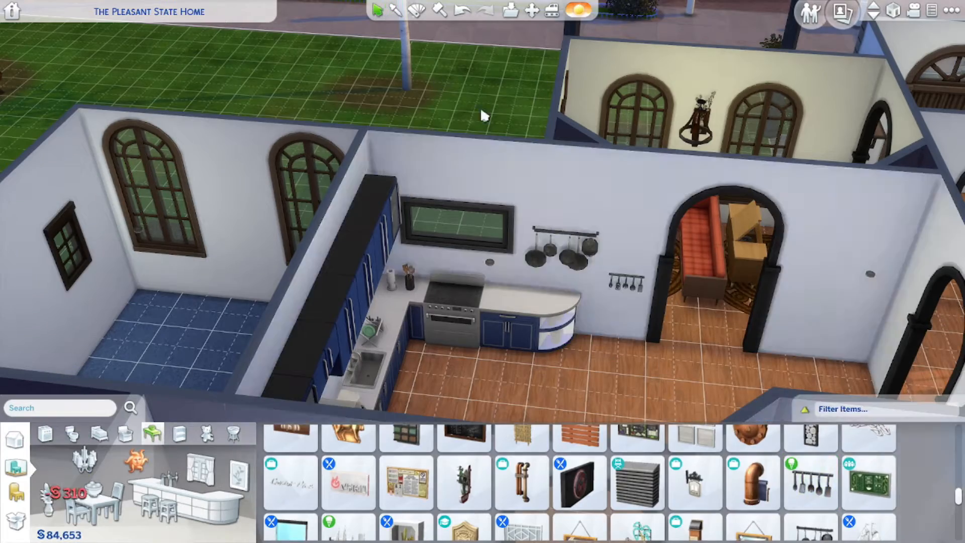
click(517, 358)
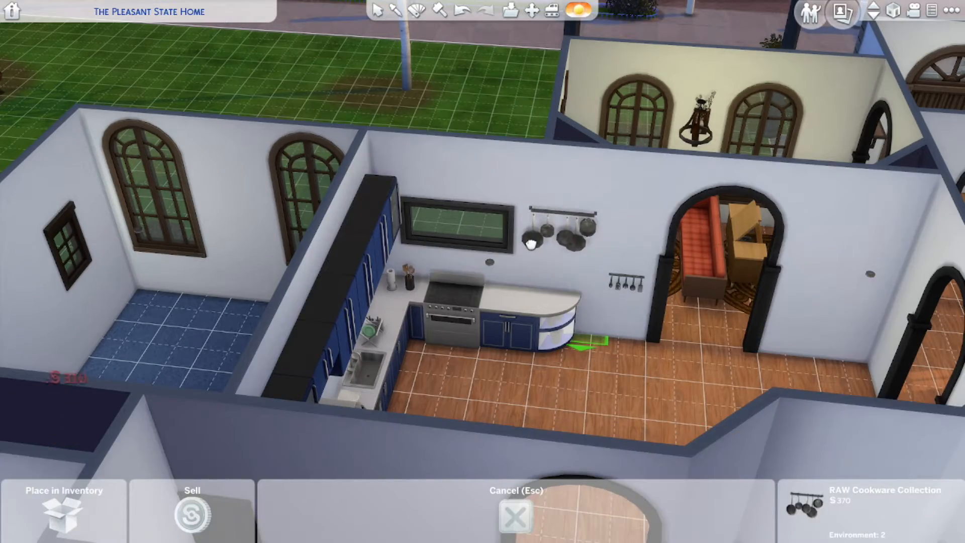
click(618, 375)
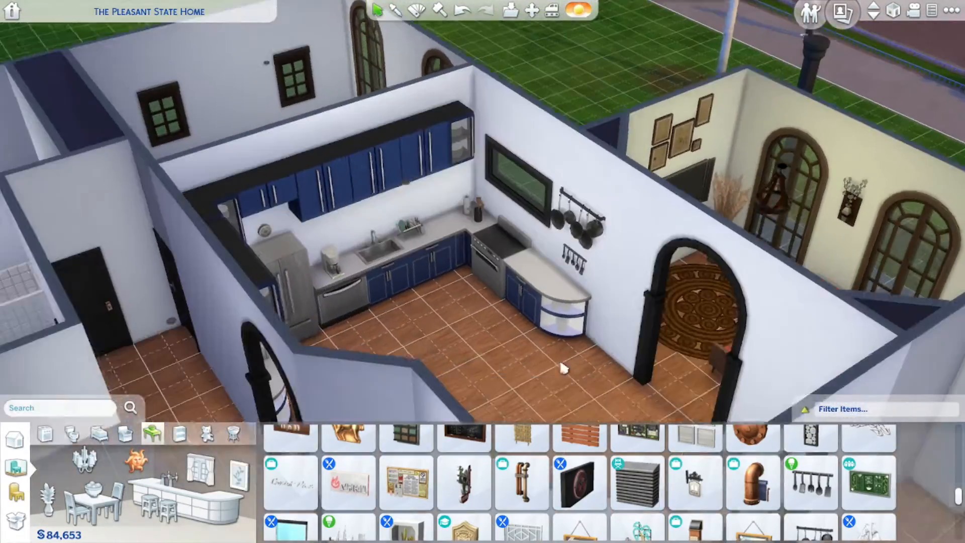
mouse_move(560, 365)
middle_down()
mouse_move(577, 362)
mouse_move(542, 361)
middle_up()
Place a round brown pedestal dining table in the open floor area between the kitchen counters and the hallway.
click(892, 11)
scroll(706, 526, up, 5)
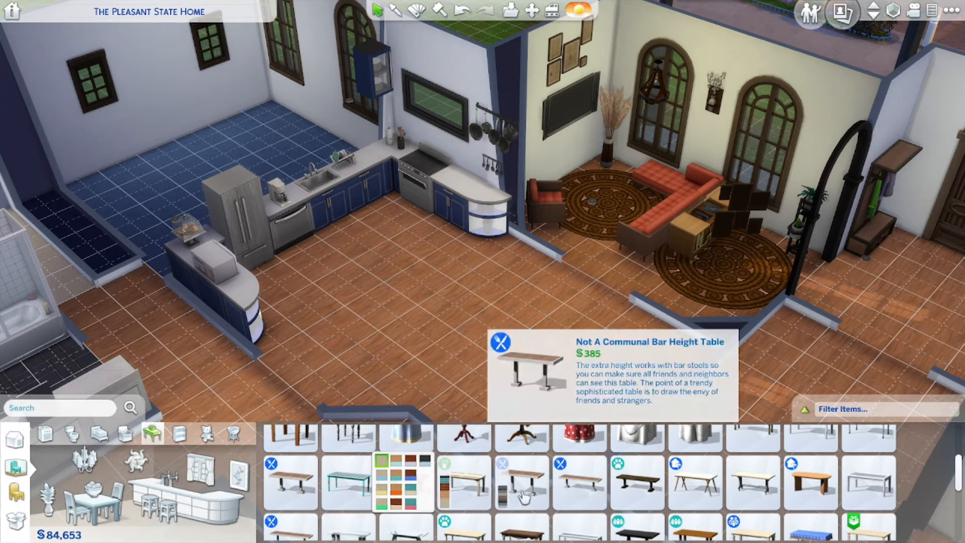
scroll(473, 493, down, 2)
click(252, 490)
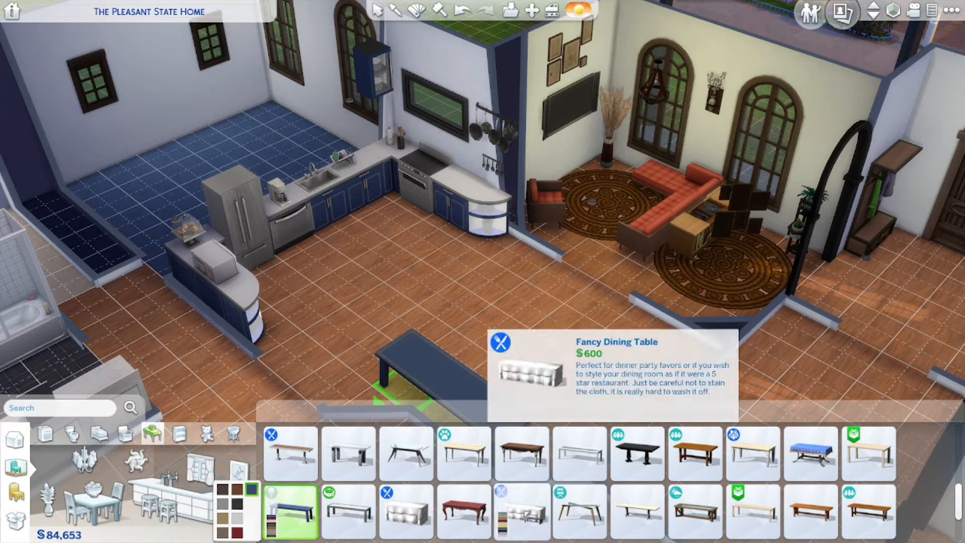
scroll(617, 491, down, 2)
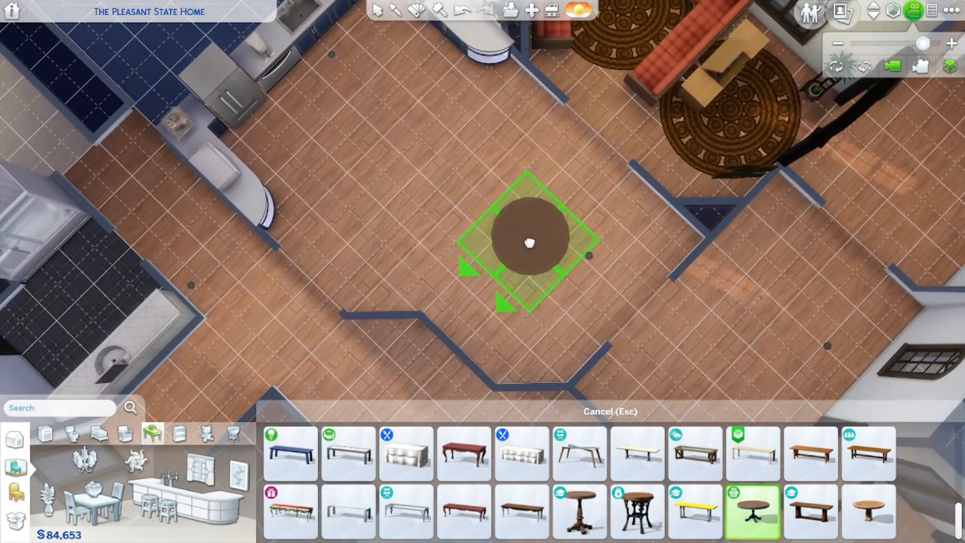
click(465, 211)
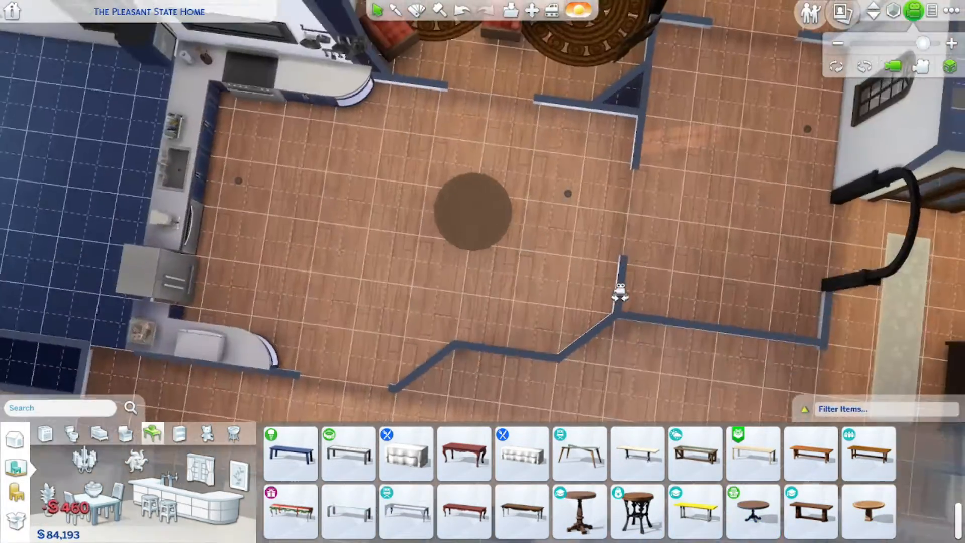
Bring up the dining chair selection and save the game.
click(114, 498)
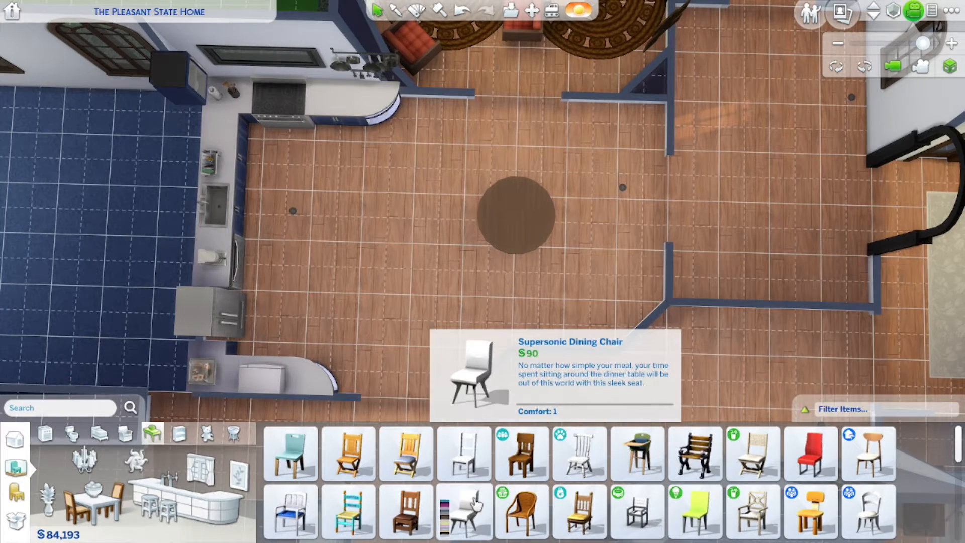
scroll(762, 520, down, 3)
click(951, 10)
click(504, 181)
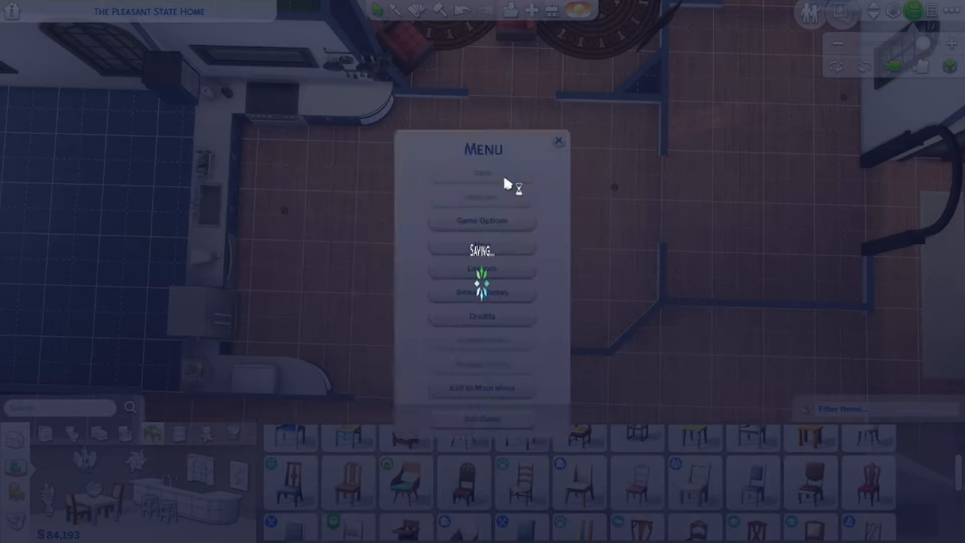
Look through the dining chairs and sell the round brown pedestal dining table.
mouse_move(528, 484)
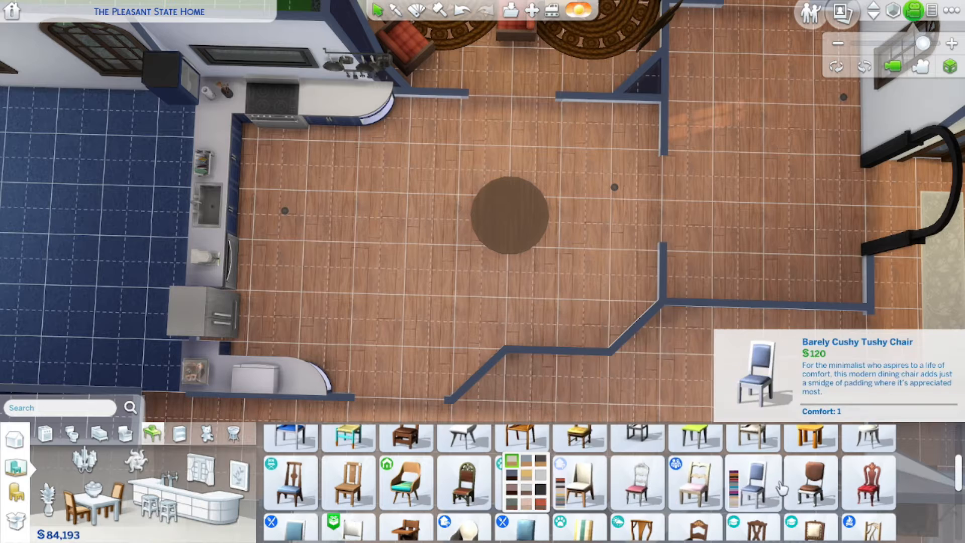
scroll(781, 488, down, 2)
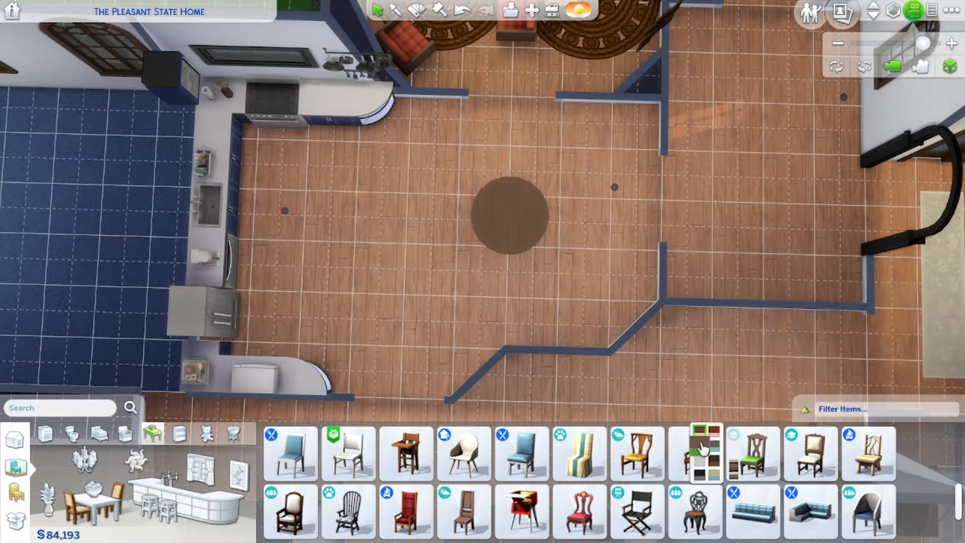
mouse_move(357, 483)
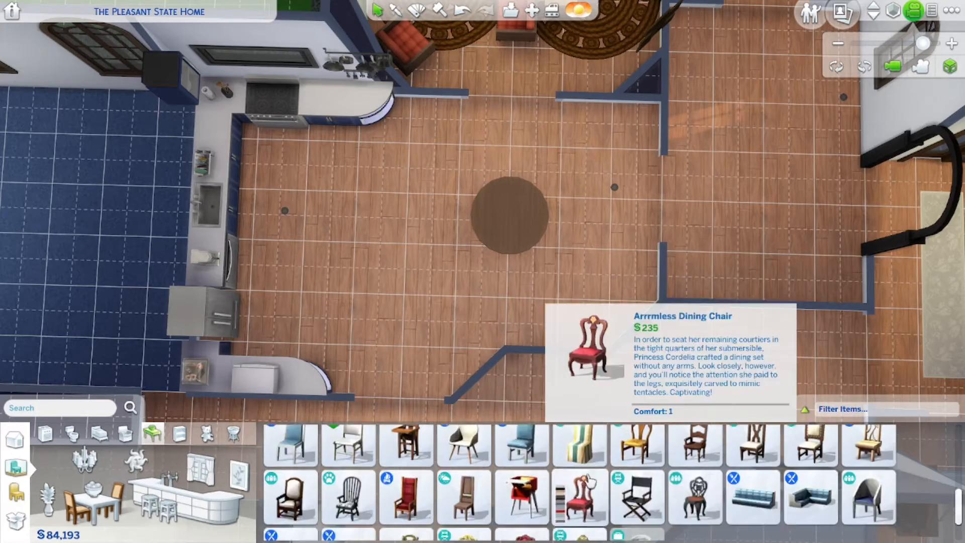
scroll(541, 491, up, 1)
scroll(422, 472, up, 1)
middle_drag(676, 299, 633, 322)
drag(449, 297, 210, 529)
Place a long rectangular dining table in blue in the open area between the kitchen counters and the archways.
click(101, 505)
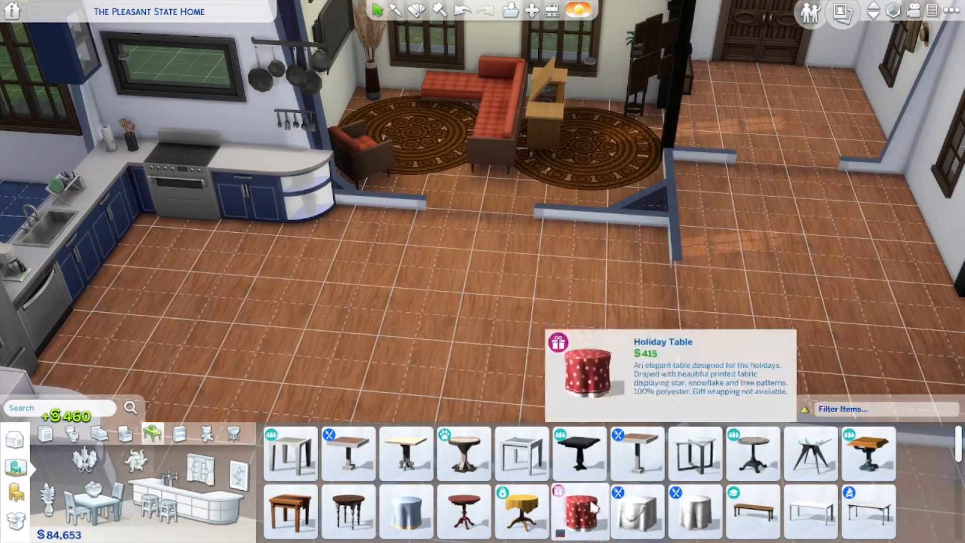
scroll(804, 510, down, 2)
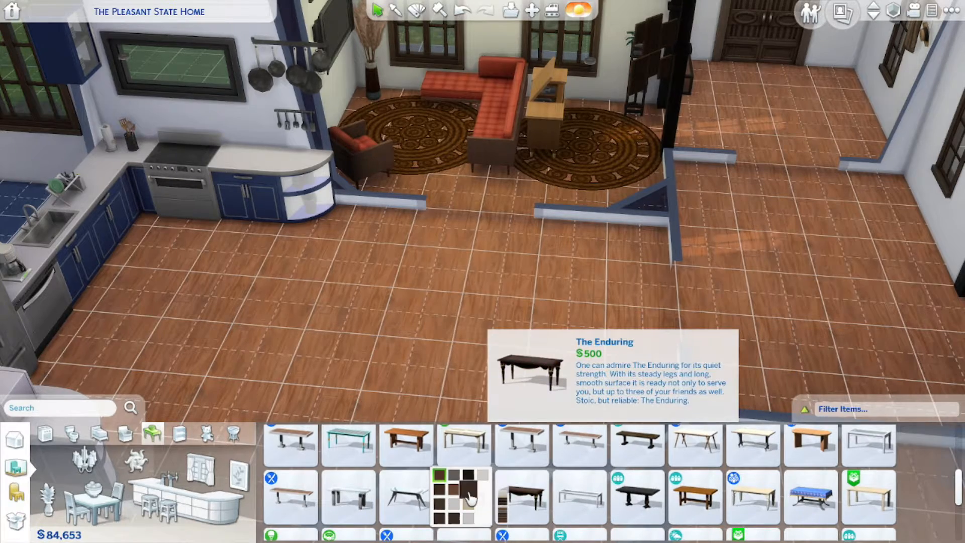
scroll(470, 498, down, 1)
mouse_move(276, 525)
click(239, 518)
click(460, 310)
middle_drag(459, 310, 476, 327)
Place six blue dining chairs around the long table, three along each side.
click(114, 500)
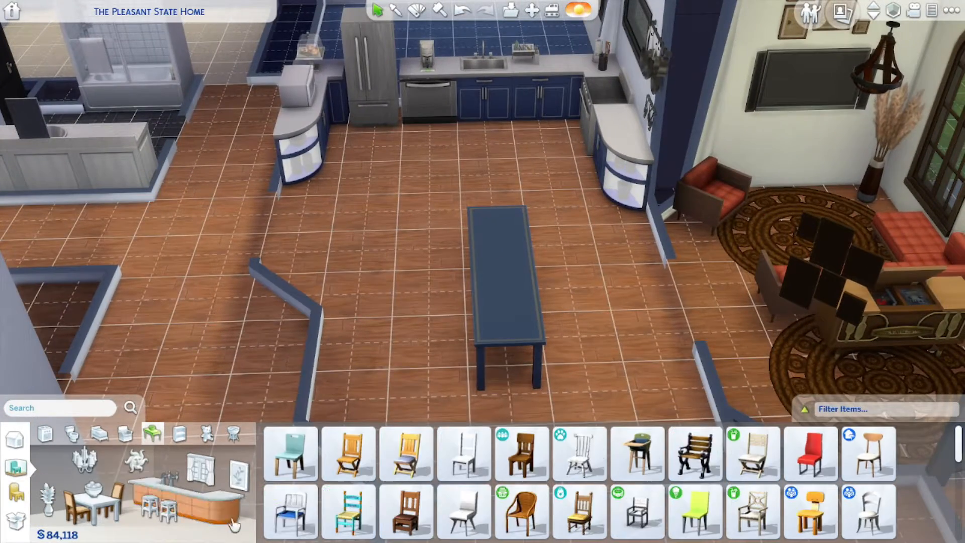
mouse_move(676, 525)
click(655, 488)
shift+click(549, 252)
shift+click(447, 251)
shift+click(447, 296)
shift+click(447, 347)
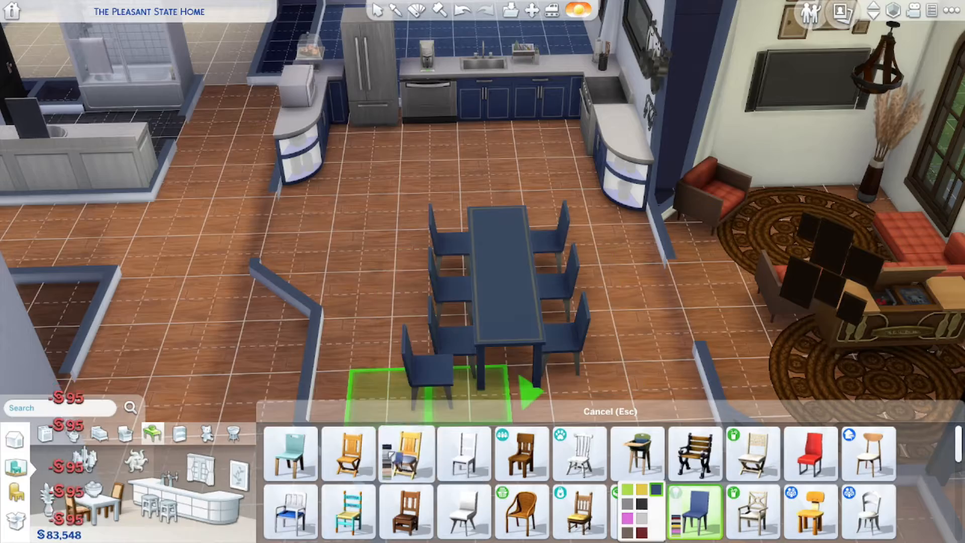
Set a fruit platter in the middle of the blue dining table.
click(93, 488)
click(348, 512)
click(505, 275)
middle_drag(505, 276, 532, 387)
click(495, 270)
right_drag(533, 387, 457, 362)
key(Home)
middle_drag(456, 362, 407, 420)
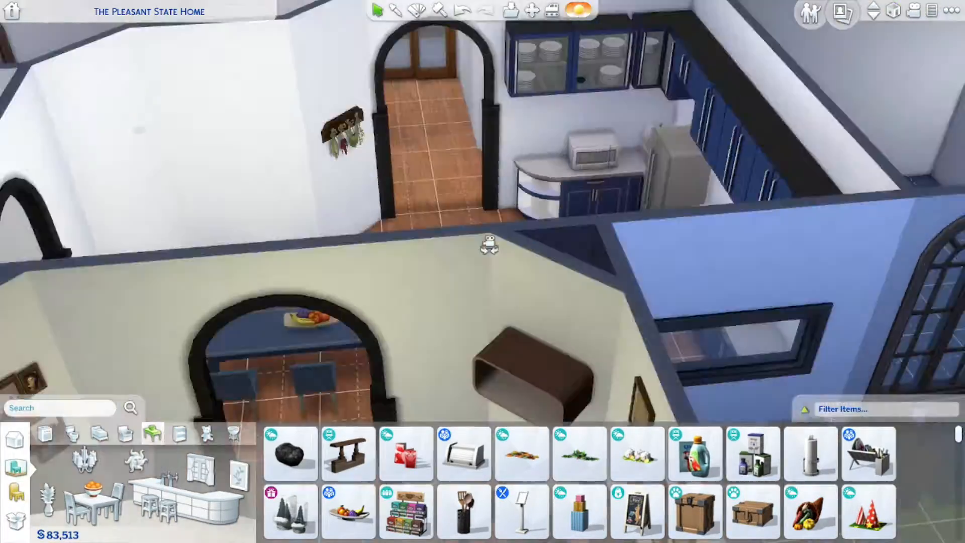
Hang a dark brown wall shelf of jugs and mugs on the dining area's angled wall beside the archway.
middle_drag(608, 333, 622, 305)
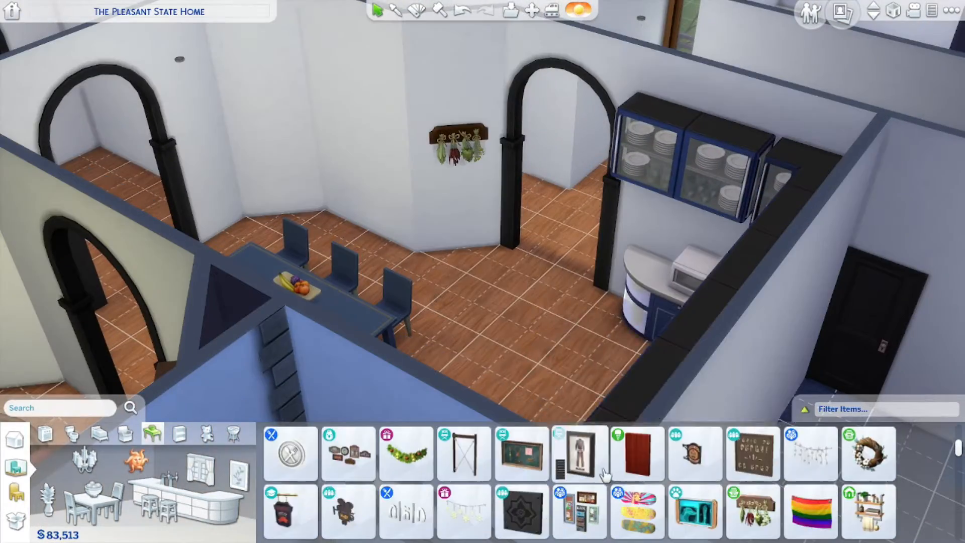
scroll(534, 474, down, 5)
scroll(535, 474, up, 1)
click(464, 443)
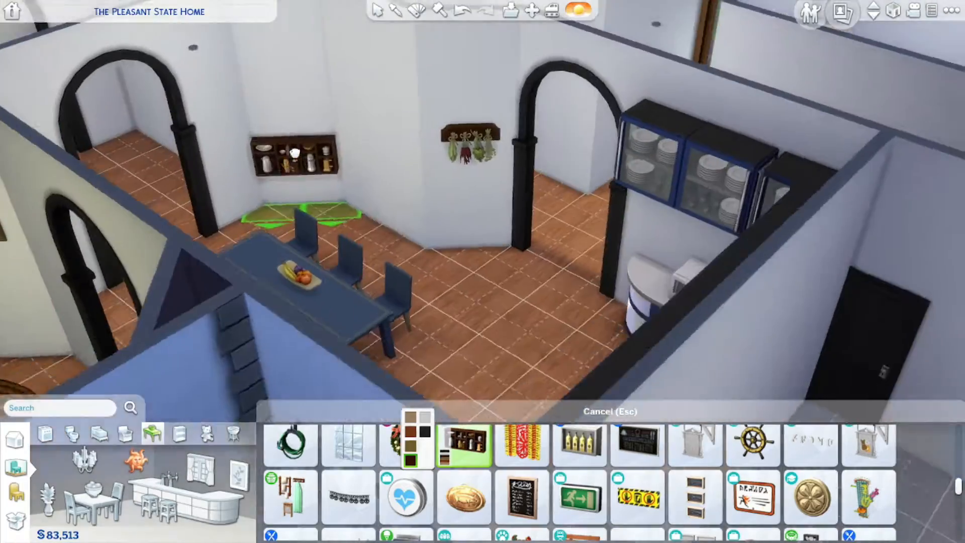
key(w)
key(a)
click(420, 161)
middle_drag(420, 162, 620, 318)
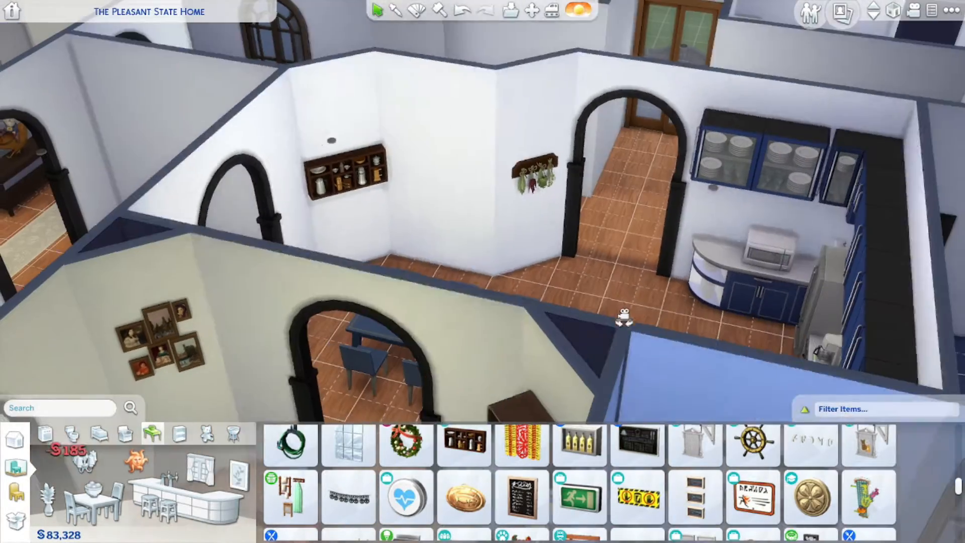
Copy the blue kitchen counter and place it against the wall below the shelf of mugs.
key(e)
click(766, 317)
click(352, 278)
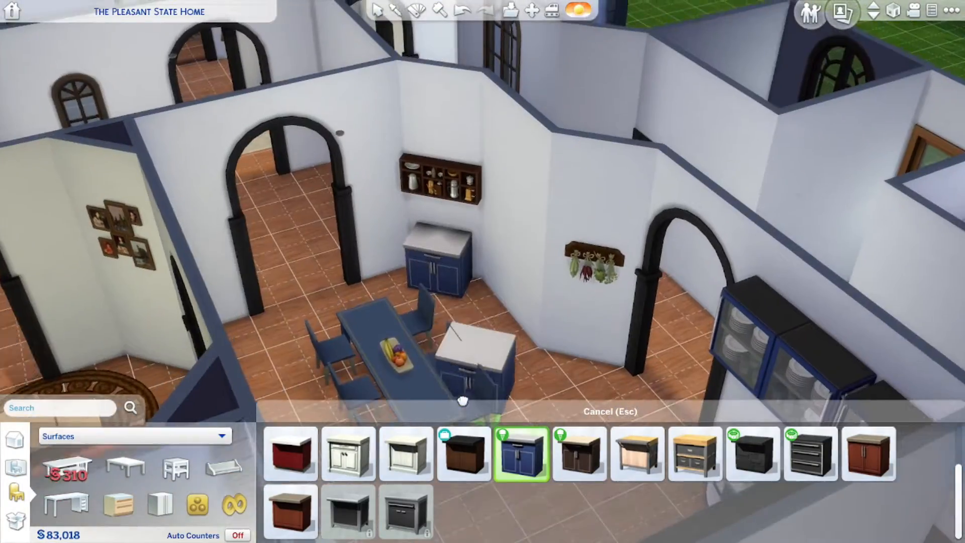
Try the Frog's Wallow End Table below the wall shelf instead of the blue counter, and sell it.
scroll(752, 512, down, 1)
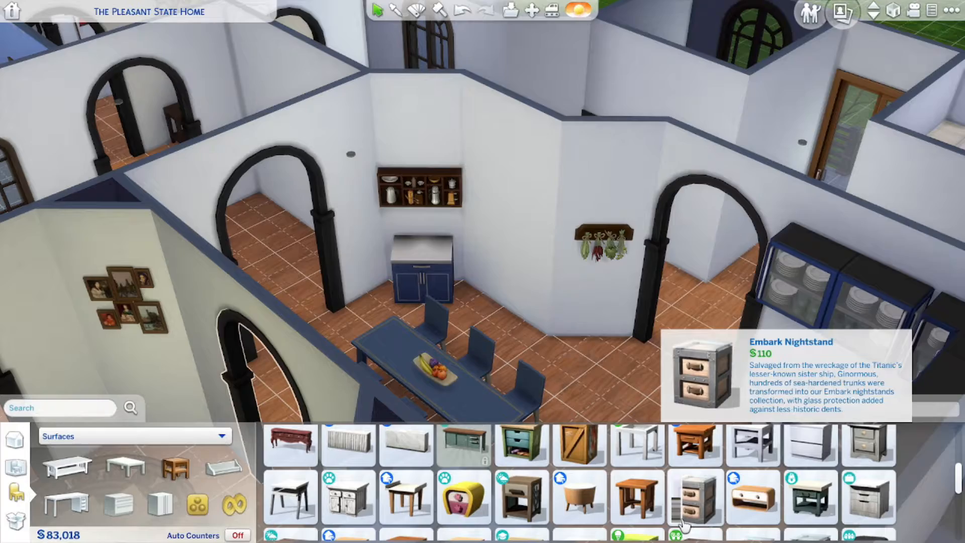
click(749, 497)
click(485, 319)
click(422, 271)
click(418, 271)
middle_drag(418, 270, 598, 316)
click(814, 282)
middle_drag(403, 322, 808, 430)
click(808, 431)
click(422, 313)
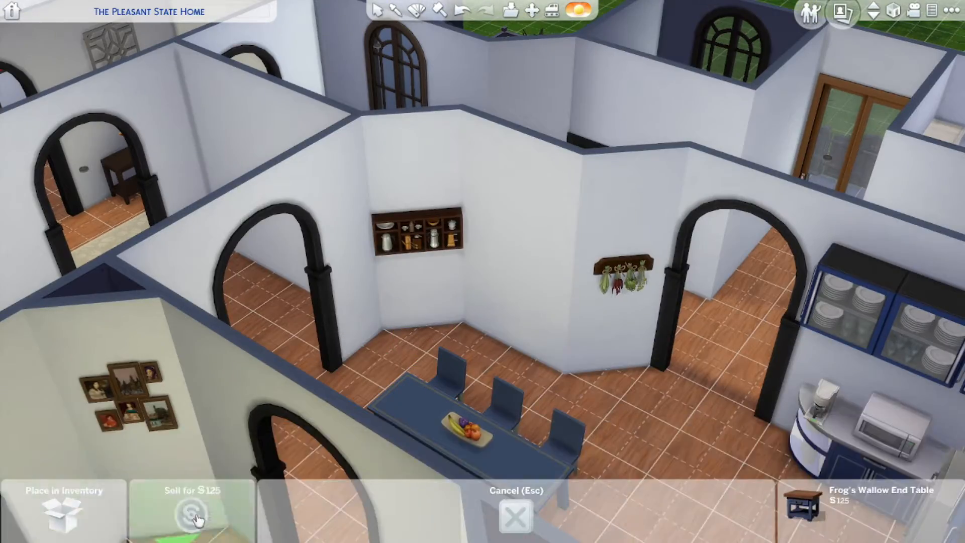
click(191, 514)
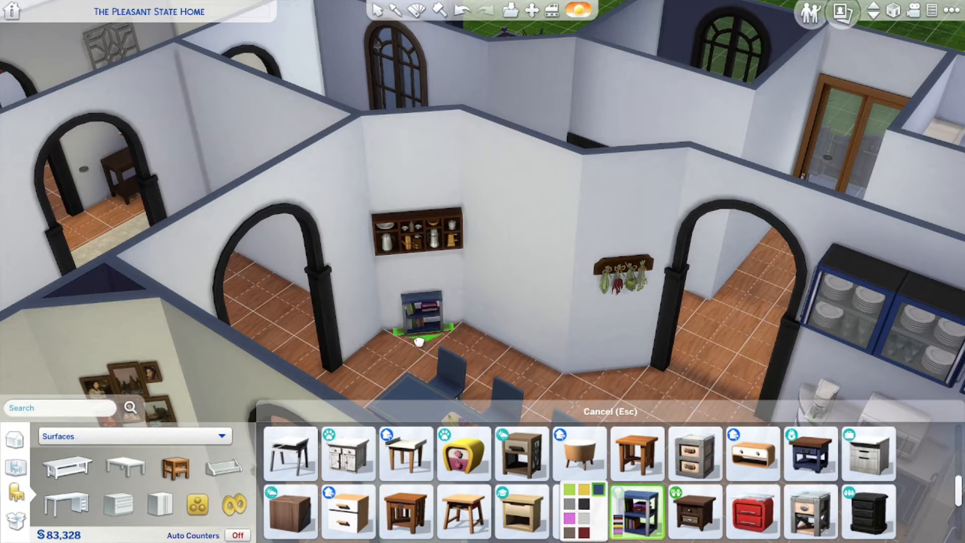
Put a copy of the blue kitchen counter below the wall shelf and move the coffee maker onto it.
click(396, 10)
key(s)
click(823, 390)
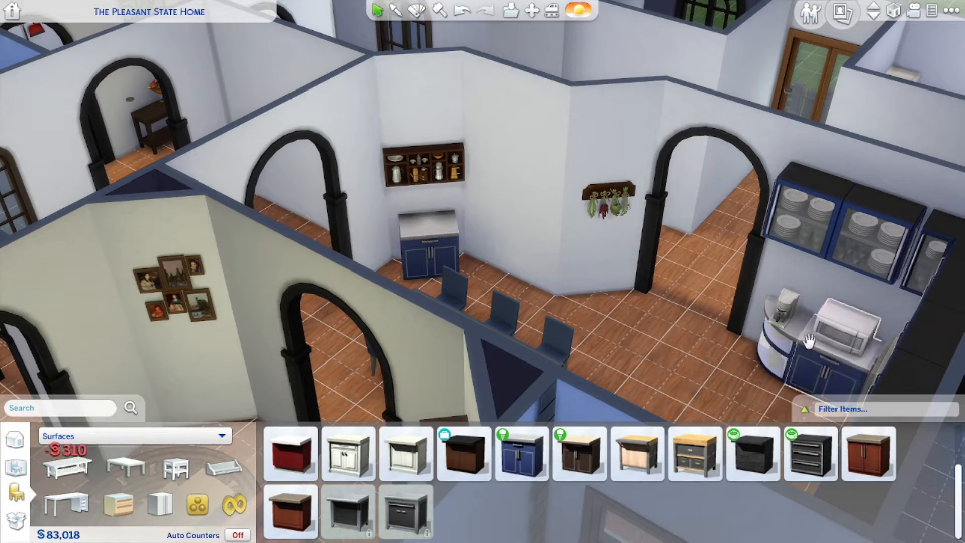
click(783, 307)
click(427, 226)
Try a copy of the curved end counter beside the blue counter below the wall shelf, and undo it.
key(e)
click(777, 352)
click(384, 282)
middle_drag(384, 282, 491, 306)
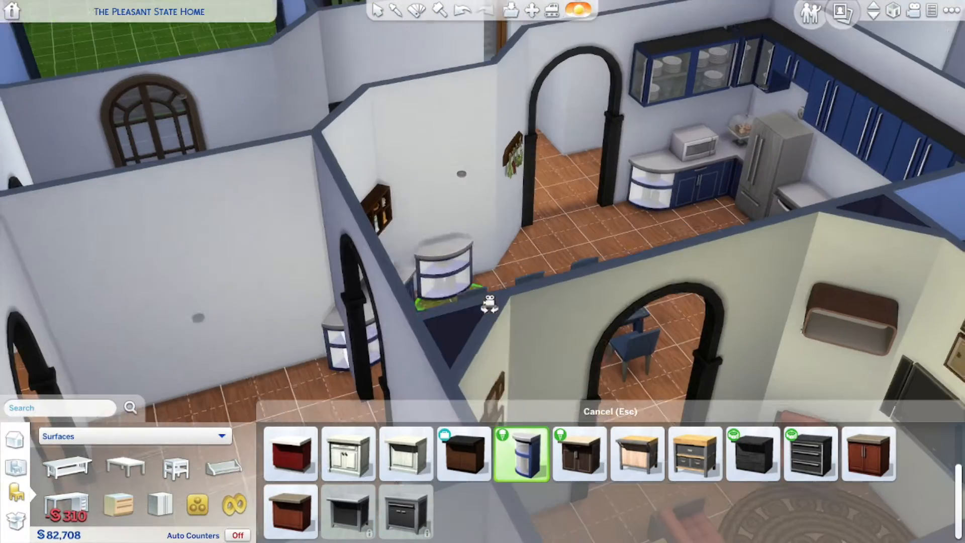
key(Escape)
key(ctrl+z)
Place a Fiddle Leaf Fig on the floor between the archway and the coffee counter.
middle_drag(524, 133, 402, 151)
click(16, 467)
click(48, 498)
scroll(573, 490, down, 2)
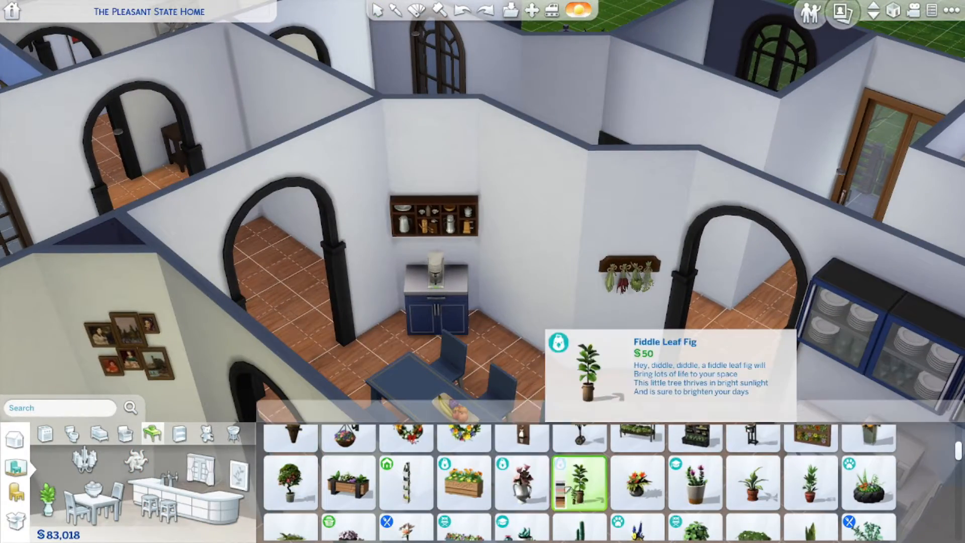
click(395, 335)
middle_drag(396, 336, 410, 413)
Place a round brown bar stool beside the coffee counter.
click(153, 507)
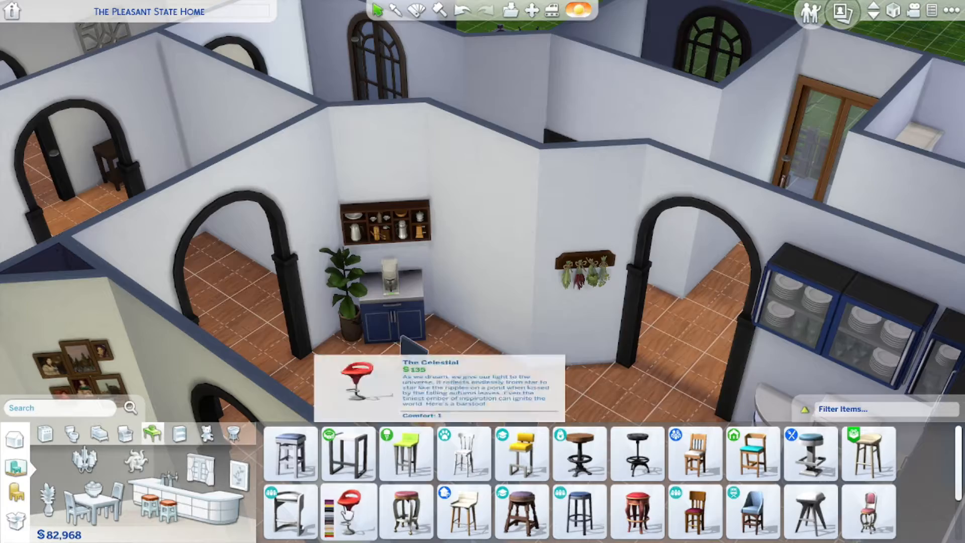
click(438, 340)
middle_drag(438, 339, 623, 315)
Try the Basic Standards with White Trim wall covering in pale green and grey across all the kitchen walls.
click(15, 439)
click(103, 498)
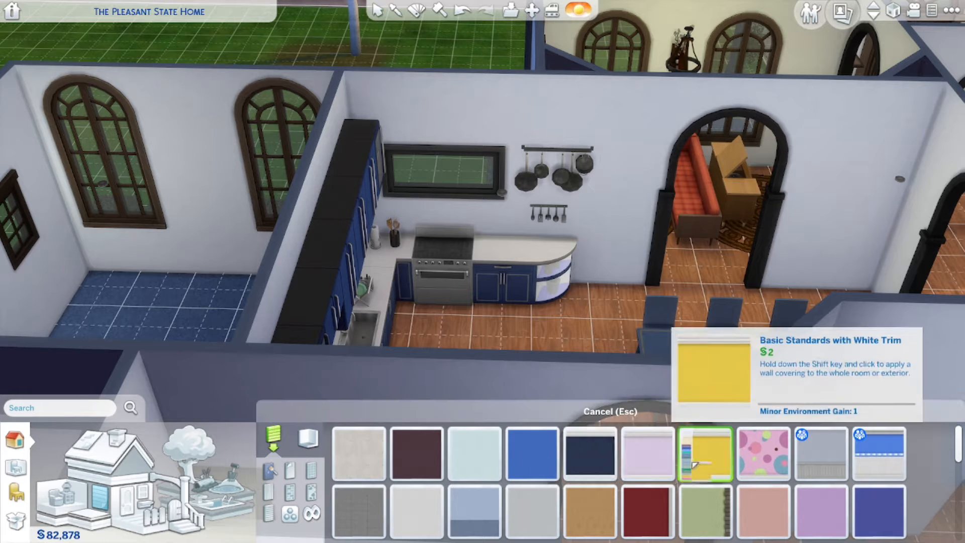
key(shift)
click(624, 431)
key(shift)
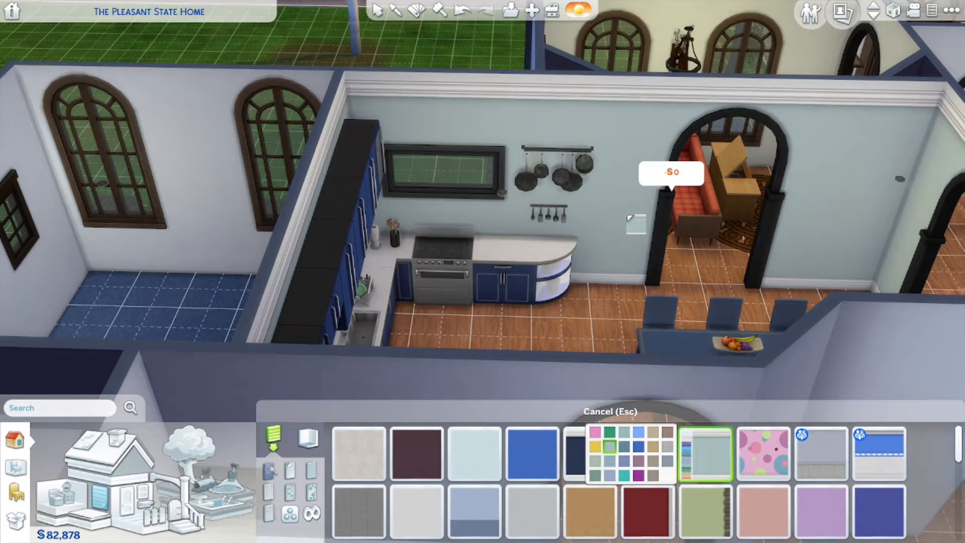
click(667, 461)
key(shift)
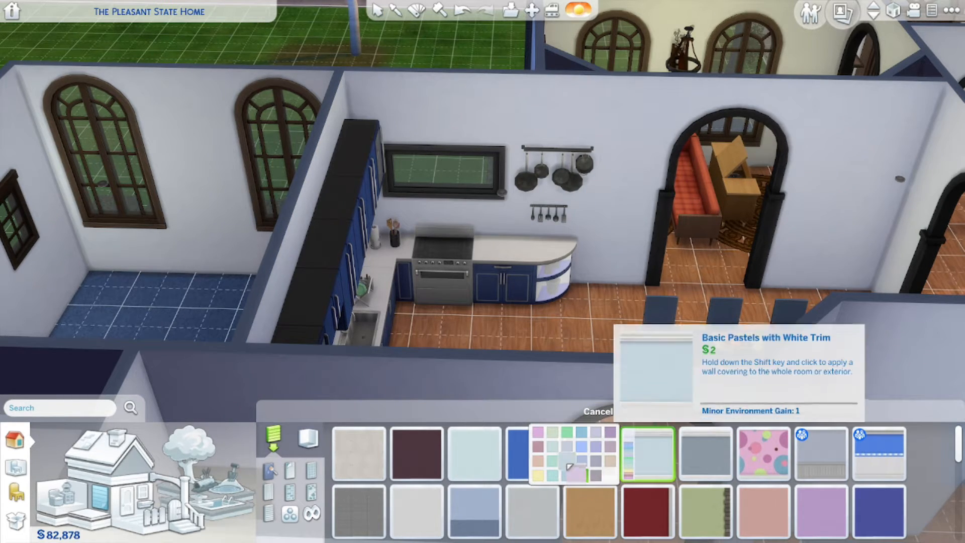
Try wainscoted wall coverings in the kitchen, including one with blue panelling and Above-Deck in brown.
click(820, 454)
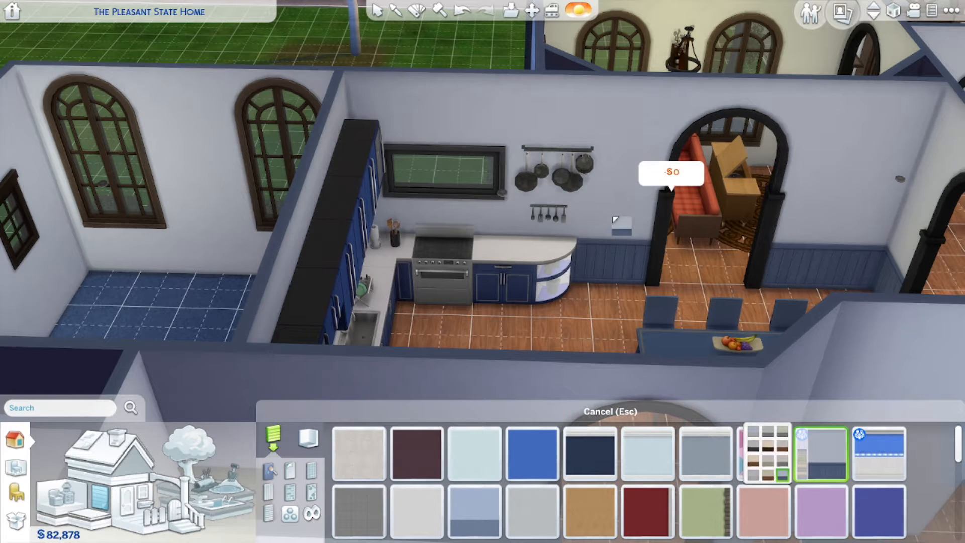
middle_drag(621, 229, 654, 231)
scroll(668, 503, down, 2)
click(821, 481)
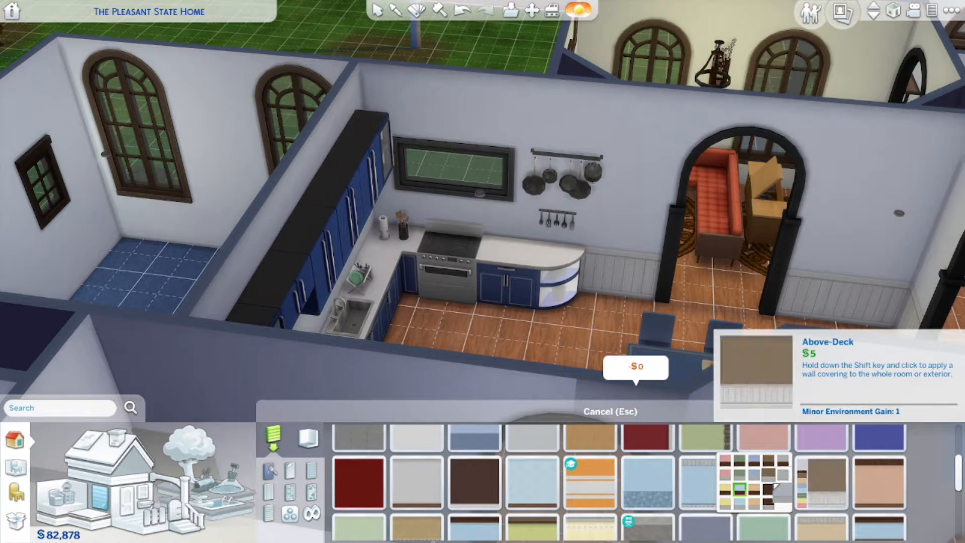
click(782, 460)
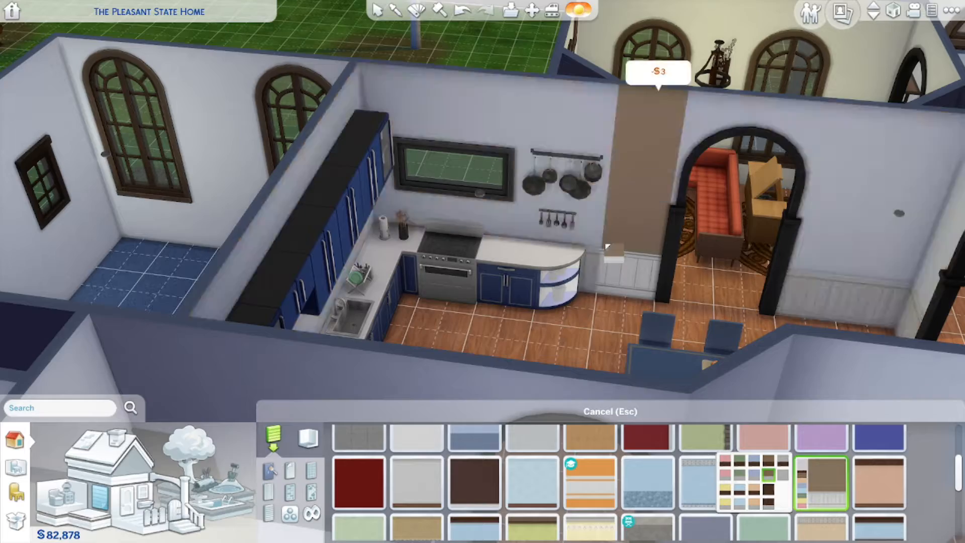
scroll(776, 483, down, 2)
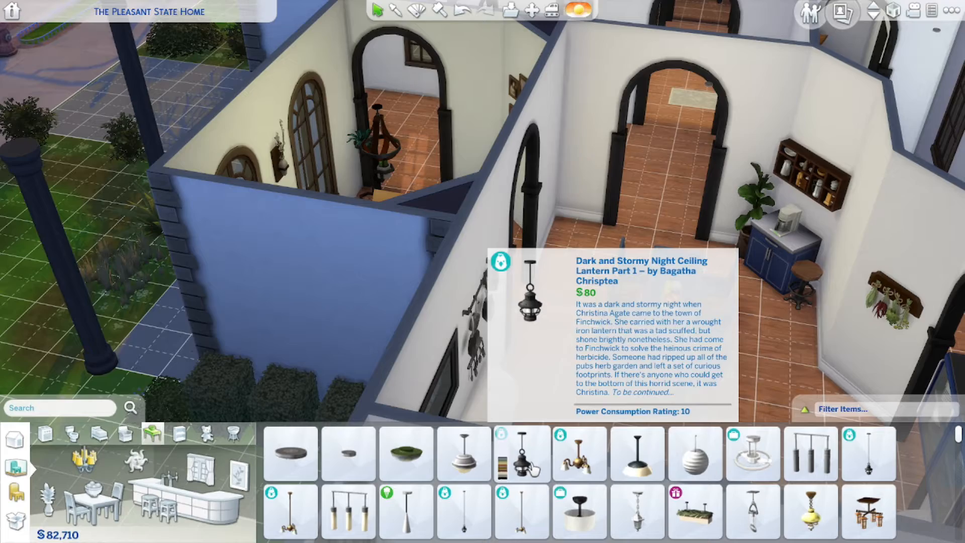
Try a lantern and a candle chandelier over the dining table, and hang the DonTripp Light Fixture in blue and white.
click(530, 466)
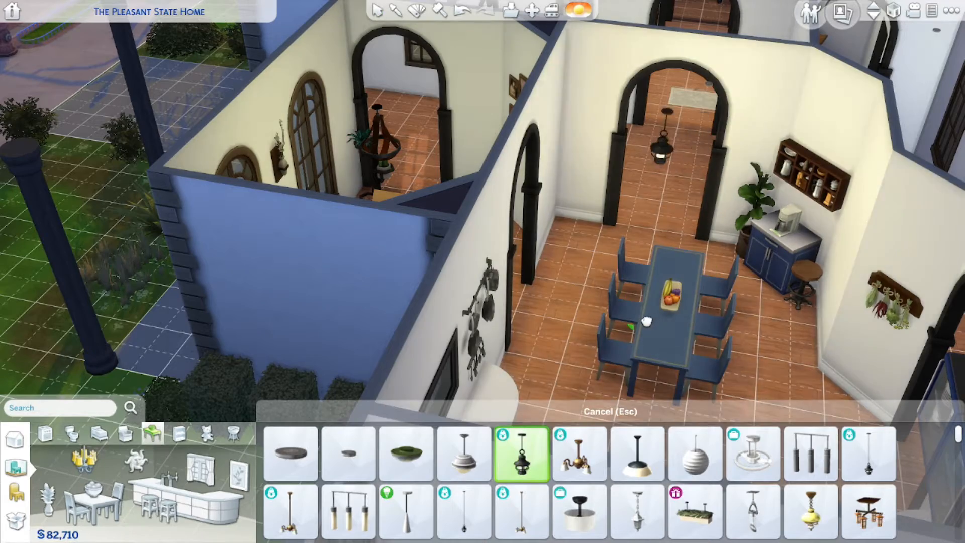
scroll(752, 460, down, 3)
click(348, 447)
click(636, 495)
scroll(703, 483, down, 1)
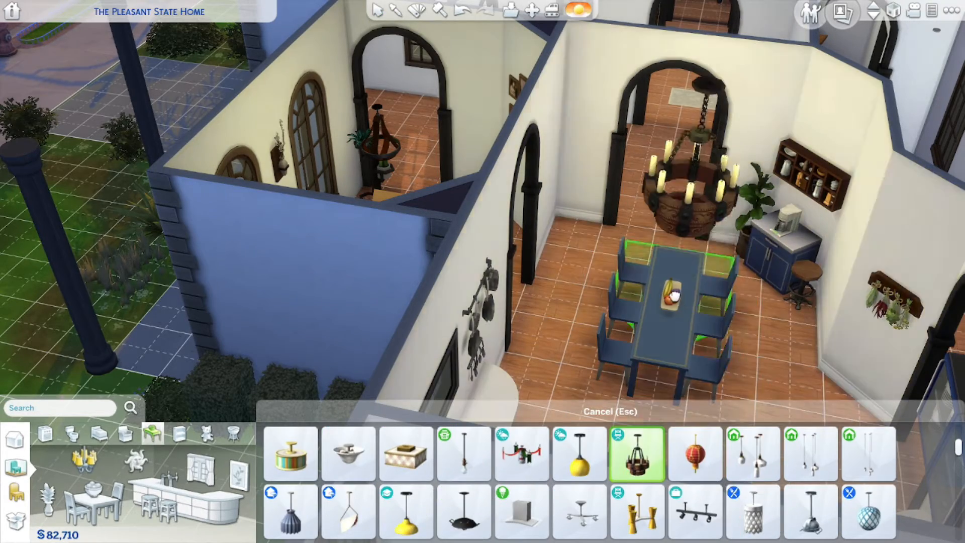
click(699, 475)
click(651, 350)
middle_drag(651, 350, 688, 362)
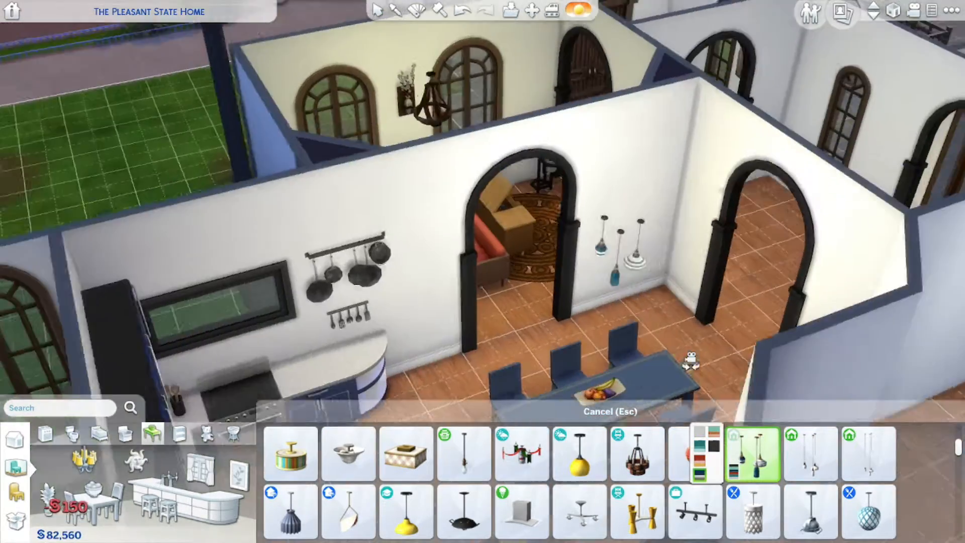
Sell the DonTripp Light Fixture and hang its longer-corded version above the dining table instead.
scroll(689, 362, down, 2)
middle_drag(367, 387, 644, 387)
click(810, 453)
key(Escape)
click(623, 147)
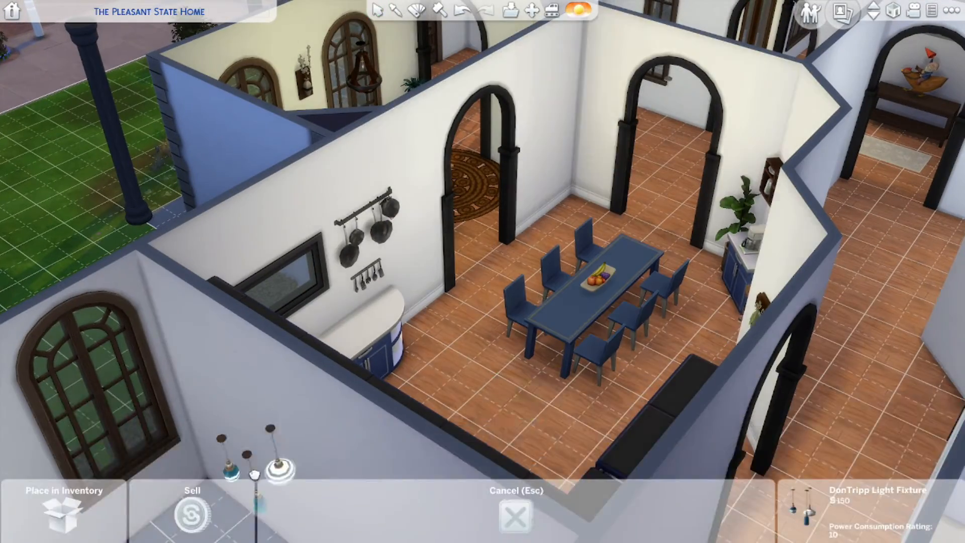
click(191, 510)
click(810, 453)
click(573, 297)
middle_drag(573, 296, 679, 344)
Hang a DonTripp Light Fixture from the ceiling above the kitchen work area.
click(752, 453)
click(262, 302)
middle_drag(262, 301, 374, 10)
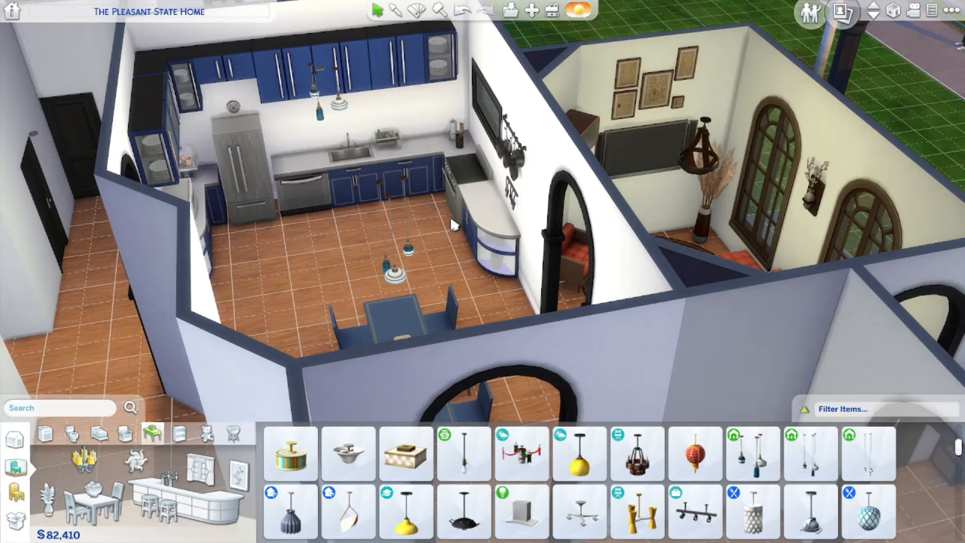
scroll(450, 215, up, 3)
click(461, 118)
click(348, 453)
click(348, 453)
click(431, 272)
middle_drag(431, 271, 531, 258)
Place a dark blue-grey corner shelf with ornaments in the dining area's corner between the two archways.
scroll(543, 488, down, 6)
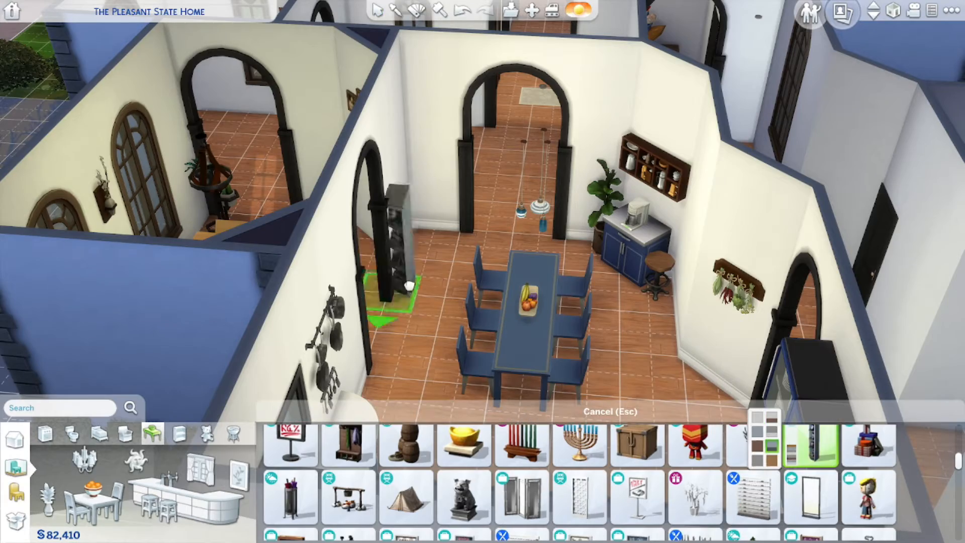
click(426, 248)
middle_drag(427, 249, 377, 249)
scroll(760, 490, down, 3)
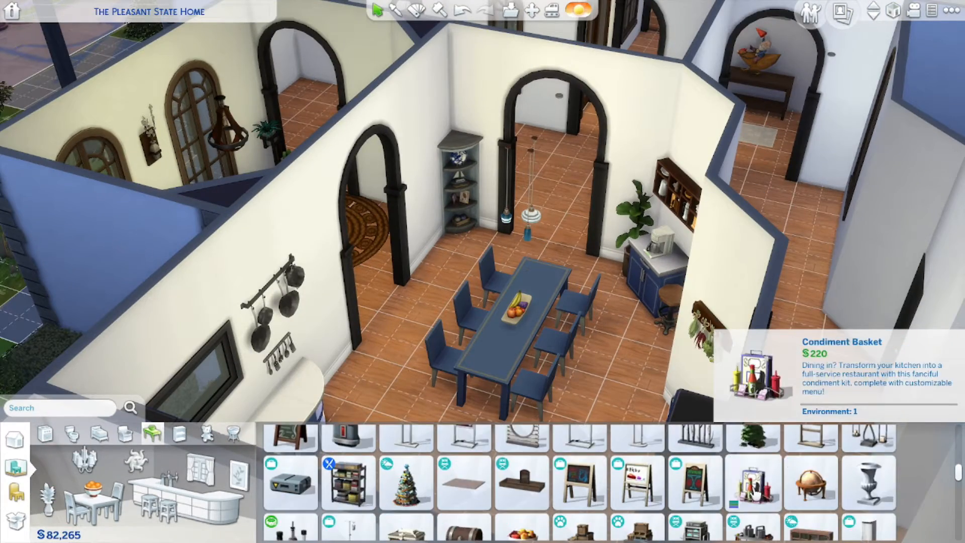
Place a large white rug with a grey striped border under the dining table and its chairs.
click(832, 514)
middle_drag(489, 207, 525, 167)
key(Escape)
click(125, 433)
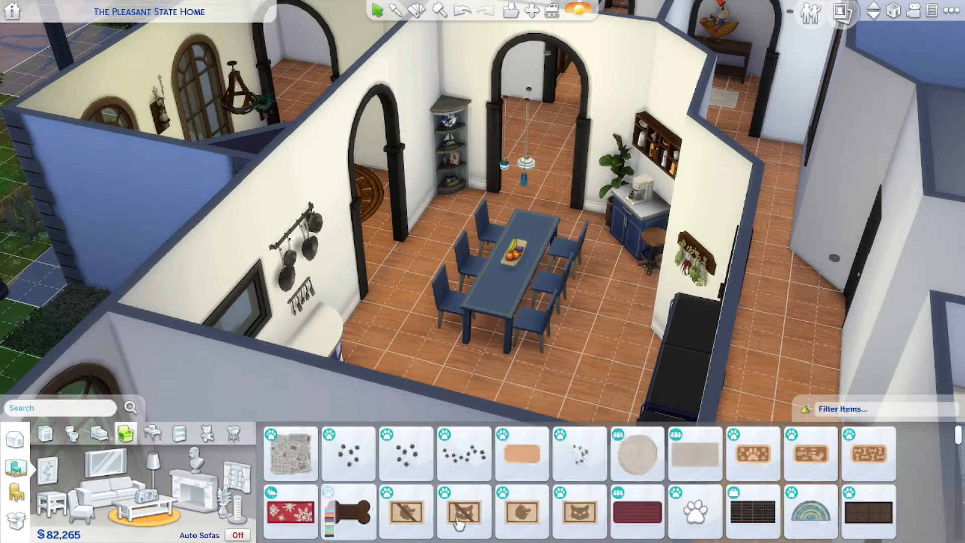
scroll(619, 512, down, 5)
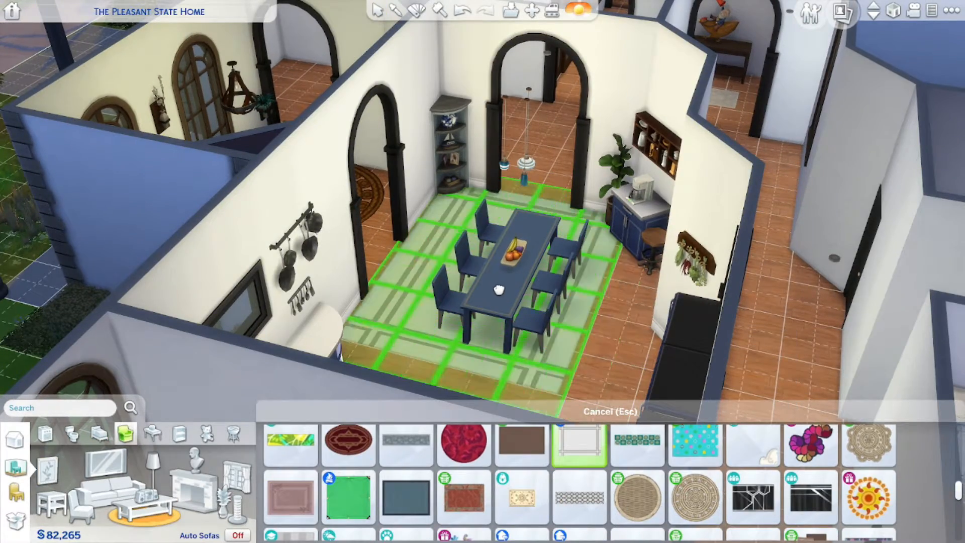
click(512, 296)
middle_drag(512, 296, 608, 328)
scroll(610, 326, down, 2)
key(t)
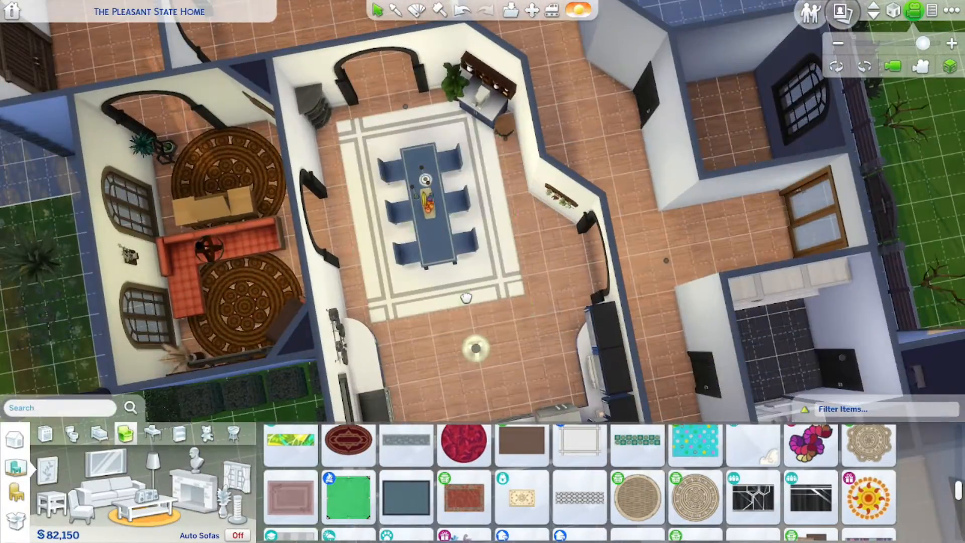
Adjust the bordered rug's position so it lies centred beneath the dining table.
click(455, 317)
click(467, 299)
click(450, 264)
click(452, 267)
click(480, 285)
click(485, 286)
mouse_move(484, 286)
middle_down()
mouse_move(536, 344)
mouse_move(481, 282)
middle_up()
click(481, 281)
click(440, 255)
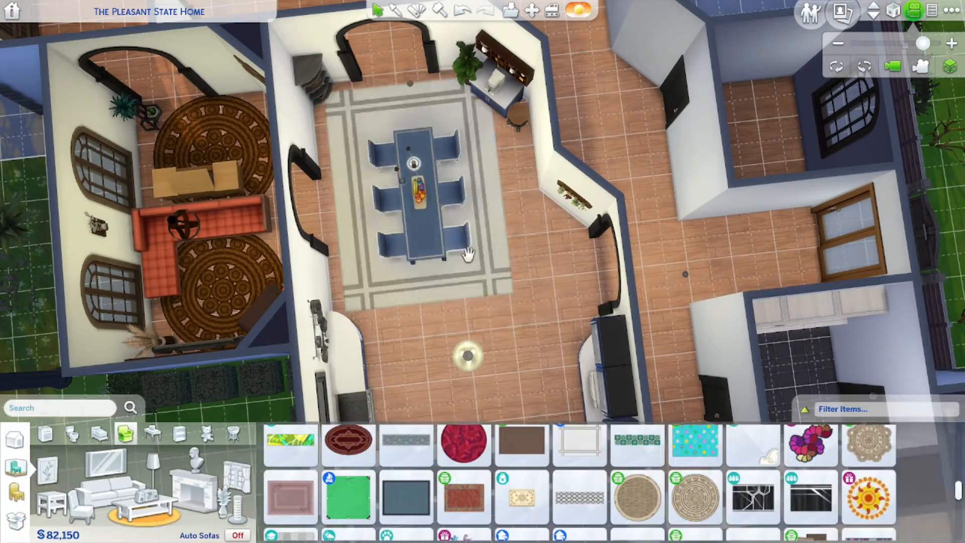
key(t)
Browse the fireplaces and sculptures for something suitable for the living room.
middle_drag(459, 243, 718, 243)
click(893, 11)
click(893, 11)
middle_drag(659, 281, 104, 491)
key(s)
middle_drag(499, 369, 667, 316)
click(201, 499)
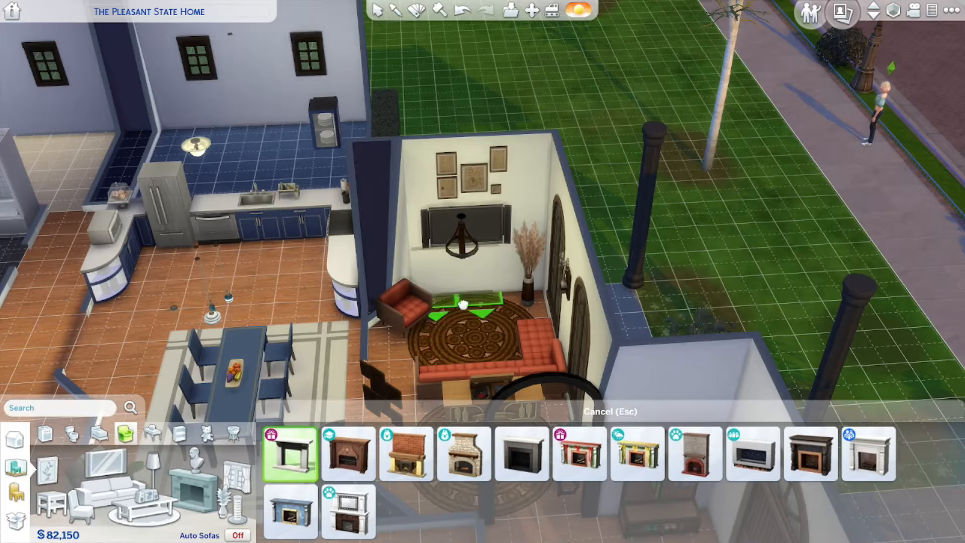
click(200, 467)
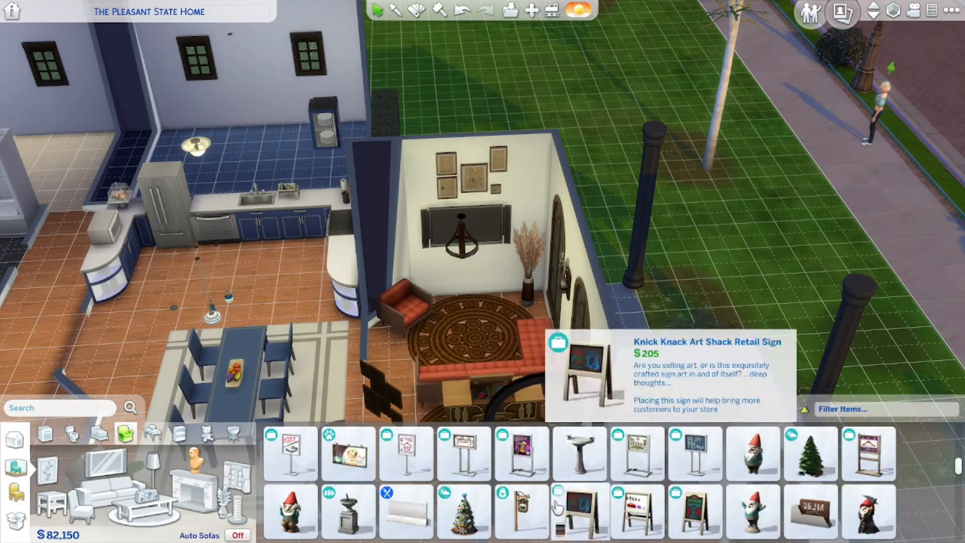
scroll(577, 495, down, 6)
middle_drag(523, 352, 382, 328)
Place the Draping Palace Single canopy bed with pink drapes along the side wall of the empty bedroom beside the bathroom.
click(99, 434)
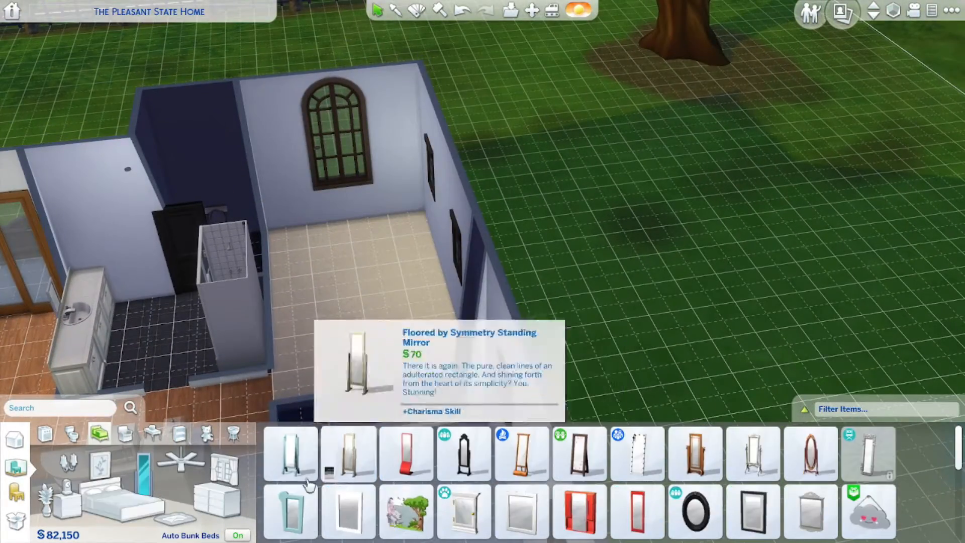
click(121, 497)
scroll(703, 498, down, 1)
click(302, 527)
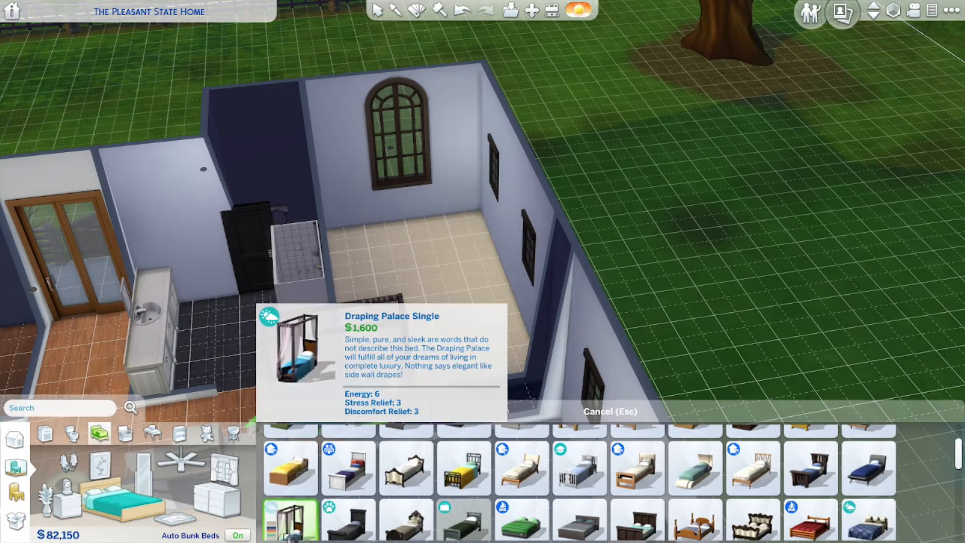
click(431, 246)
middle_drag(430, 245, 435, 233)
click(436, 232)
click(366, 241)
key(w)
Furnish the bedroom with a large pink open wardrobe against the wall opposite the arched window.
click(206, 509)
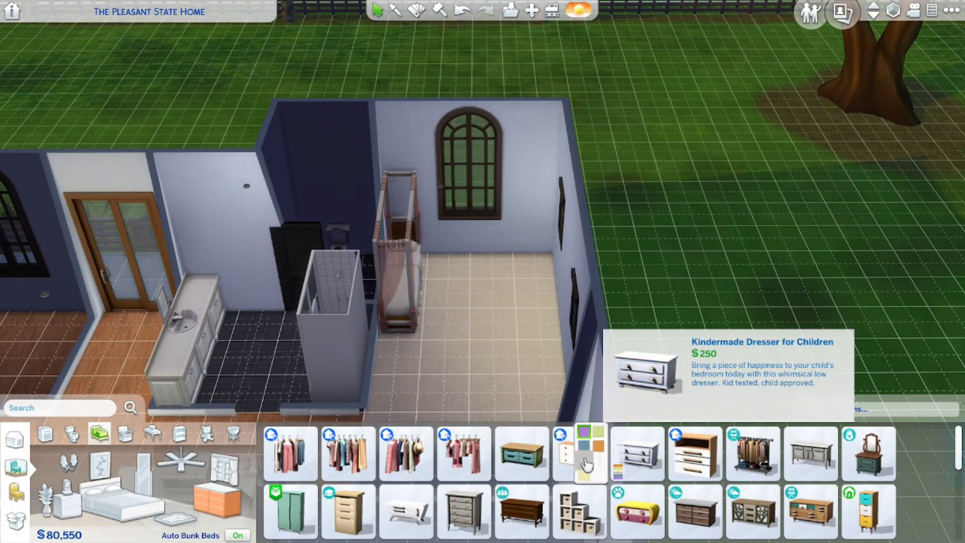
click(404, 267)
key(Escape)
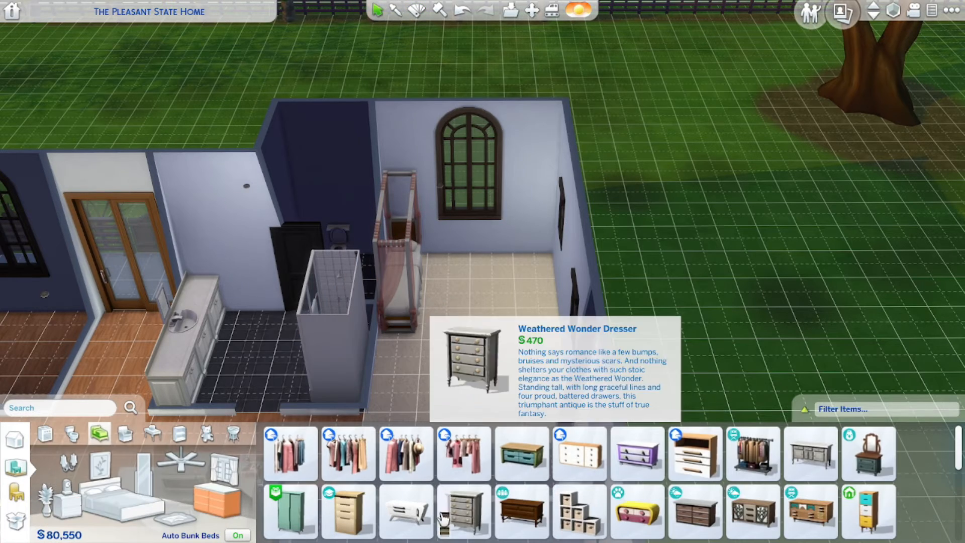
scroll(631, 528, down, 2)
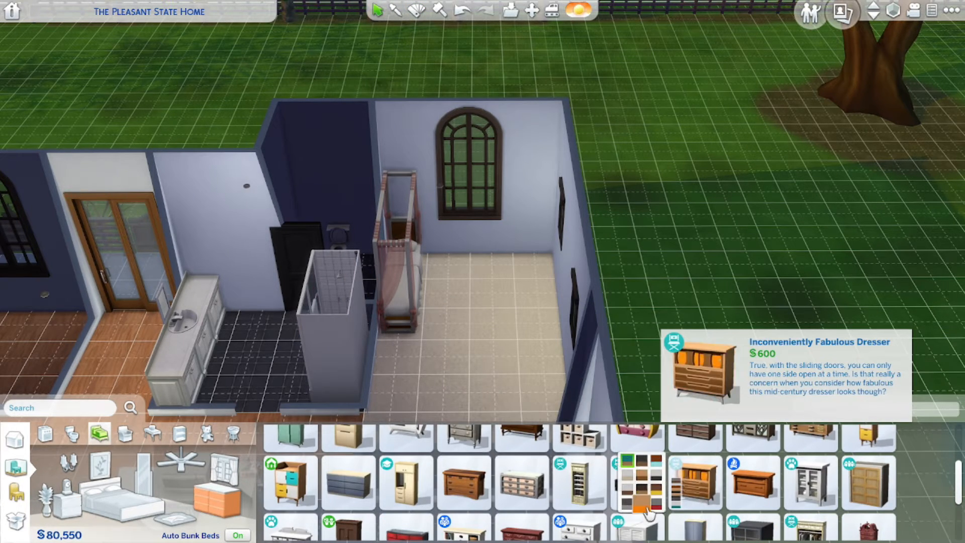
scroll(648, 512, down, 2)
mouse_move(495, 330)
middle_down()
mouse_move(569, 312)
mouse_move(528, 332)
mouse_move(483, 332)
middle_up()
click(569, 311)
click(892, 11)
click(523, 176)
click(560, 140)
middle_drag(560, 139, 794, 112)
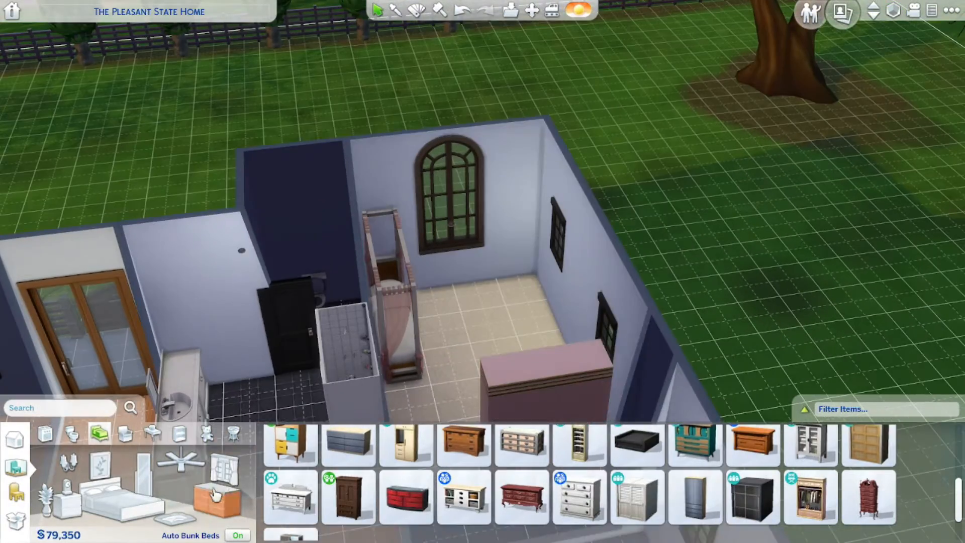
Hang a rainbow-striped, tied-back curtain over the bedroom's arched window.
click(224, 468)
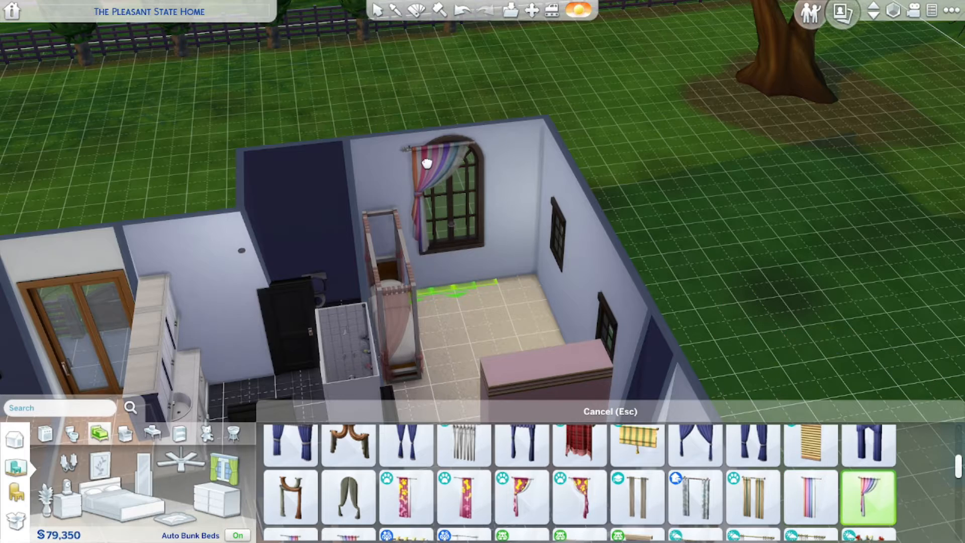
middle_drag(521, 311, 558, 314)
mouse_move(854, 500)
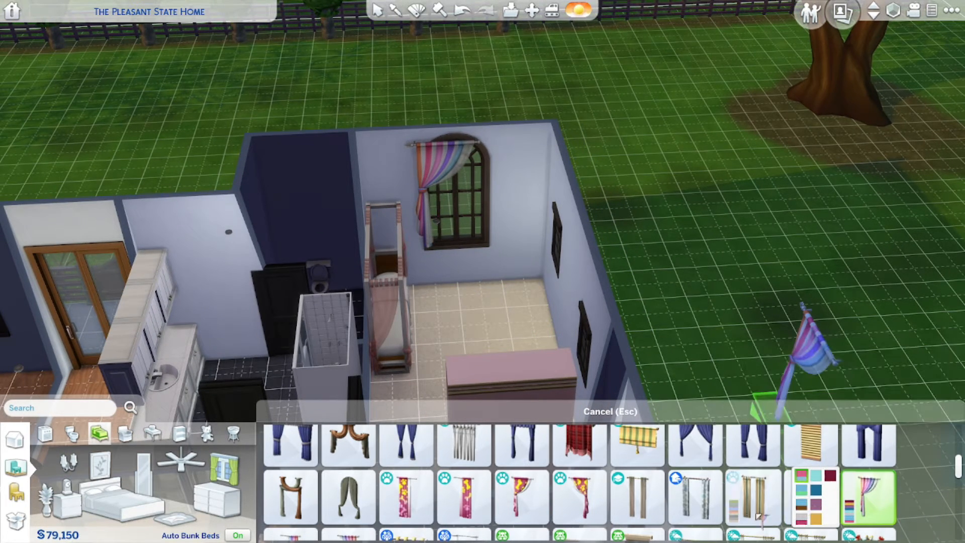
Try a yellow shelf-style end table beside the canopy bed.
click(67, 500)
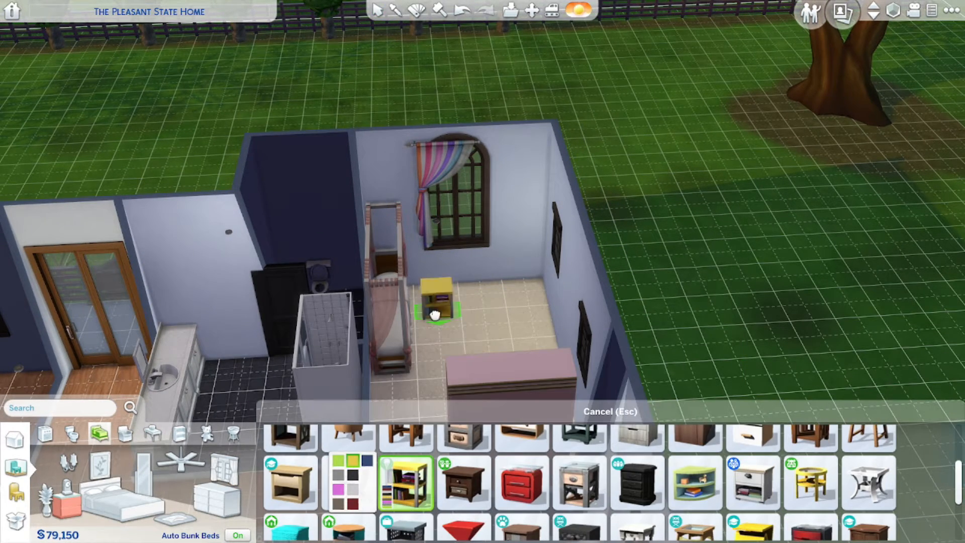
click(424, 299)
middle_drag(425, 299, 452, 267)
click(452, 267)
key(Delete)
Place the wooden Not A Table's End beside the bed's head and a yellow cube end table at its foot.
scroll(376, 503, down, 1)
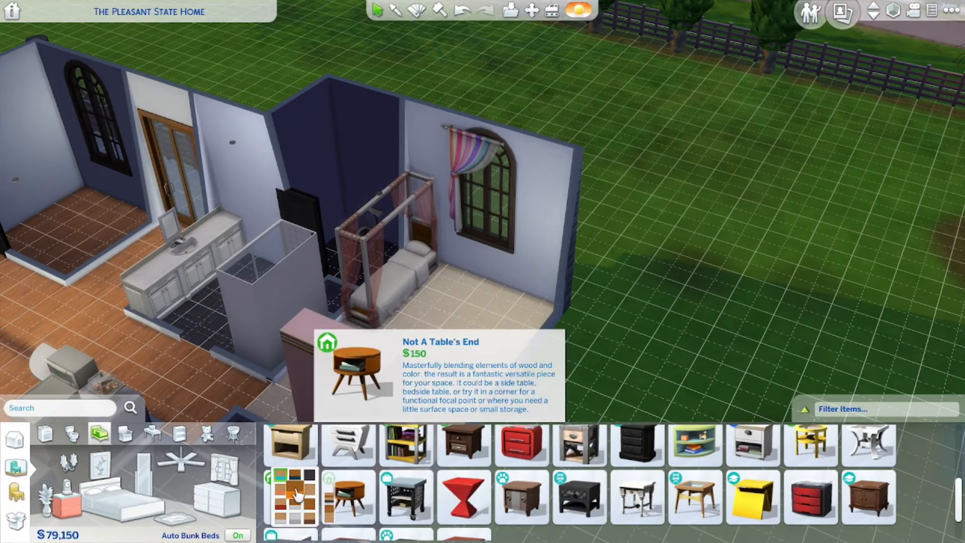
click(450, 287)
click(237, 508)
middle_drag(371, 345, 387, 340)
click(330, 310)
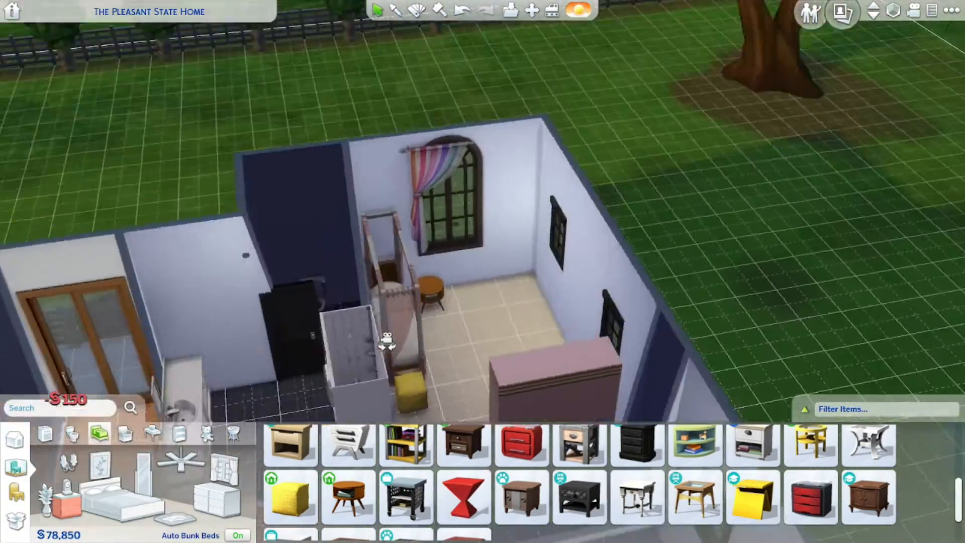
Apply blue, pink and yellow flower wall decals to the bedroom wall beyond the foot of the canopy bed.
scroll(634, 498, down, 3)
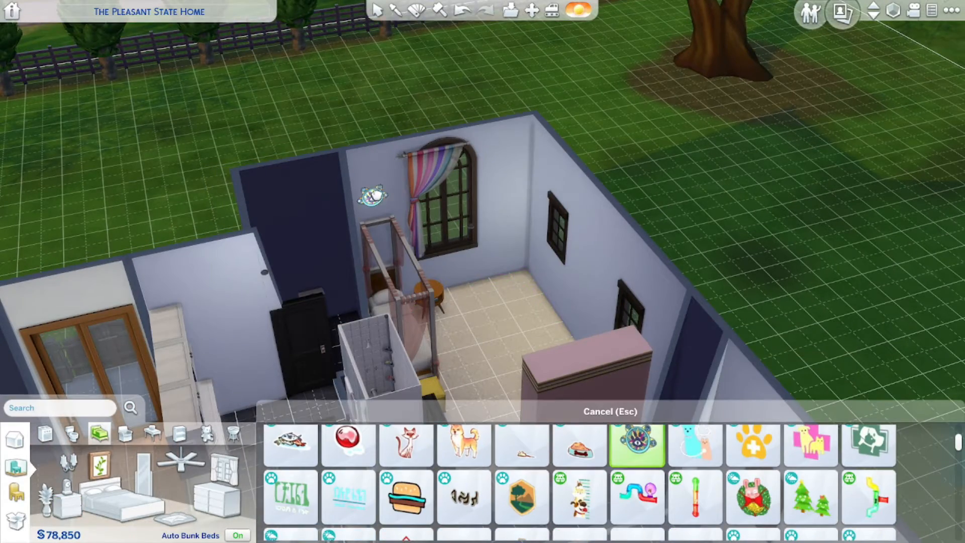
middle_drag(376, 196, 402, 154)
scroll(600, 498, down, 3)
click(636, 498)
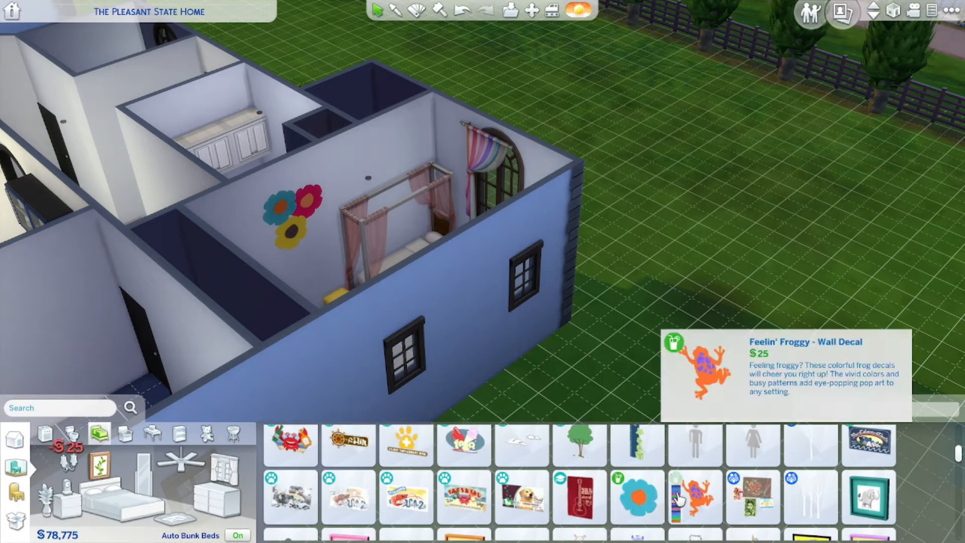
Hang several character posters and the Pop & Locke Posters on the wall alongside the canopy bed.
scroll(649, 498, down, 5)
click(636, 468)
middle_drag(404, 267, 438, 270)
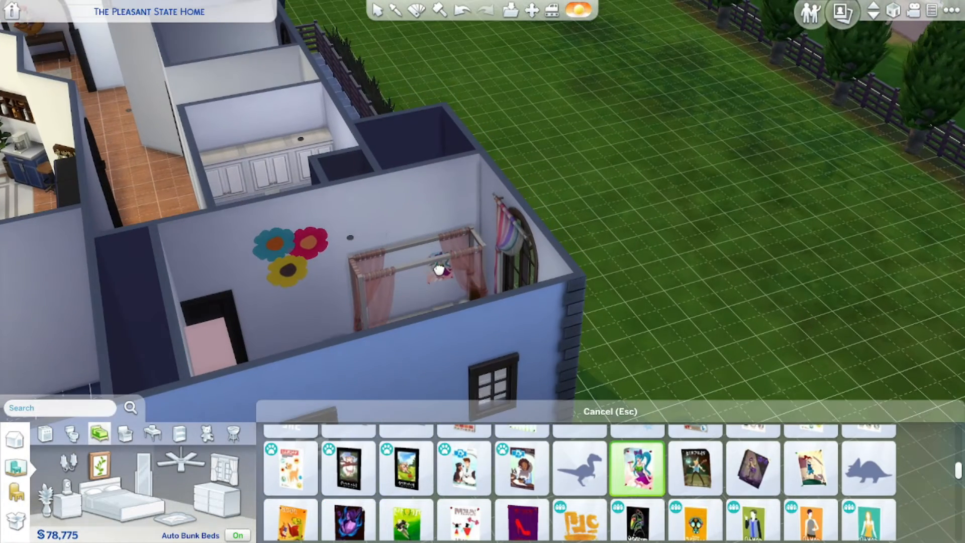
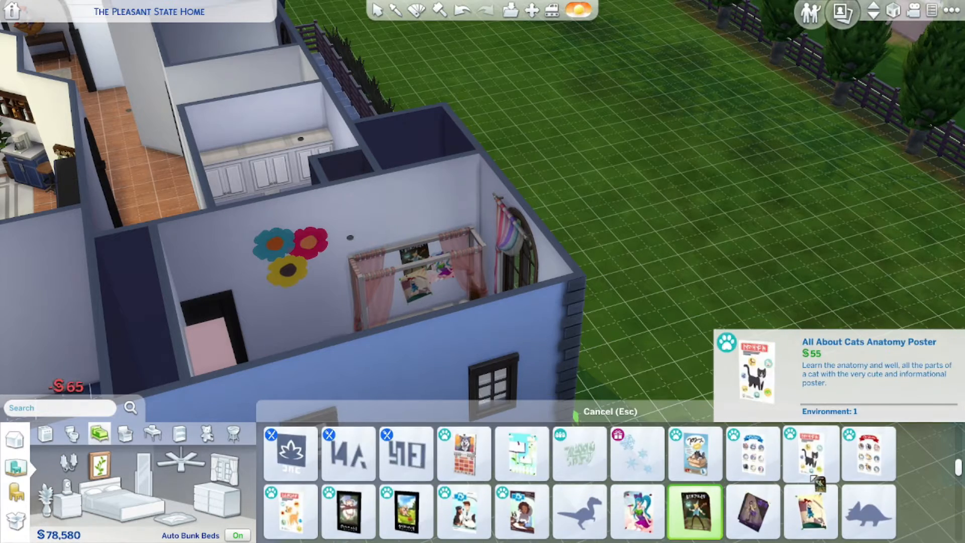
scroll(474, 491, down, 2)
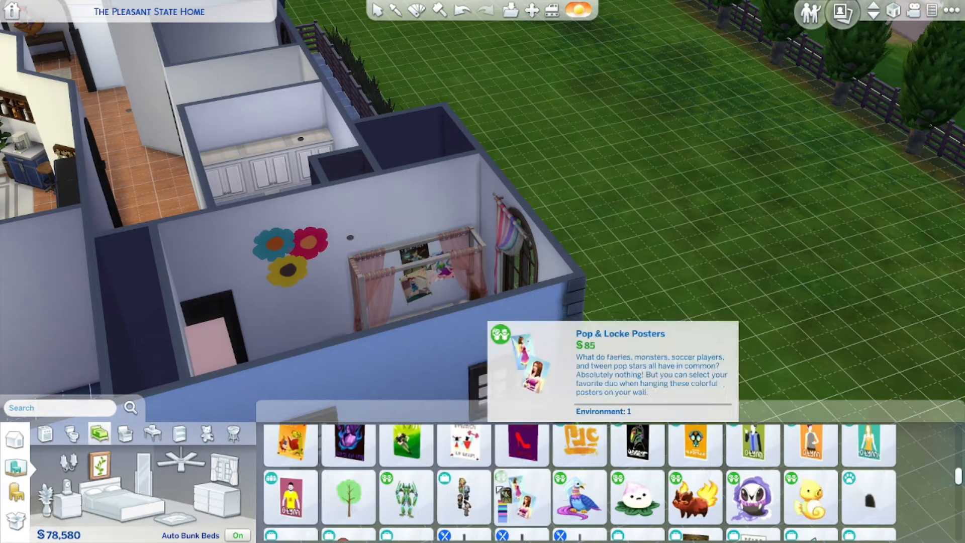
shift+click(373, 285)
middle_drag(374, 284, 417, 297)
Hang a pink set of wall ornaments between the two small windows of the bedroom.
scroll(525, 497, down, 6)
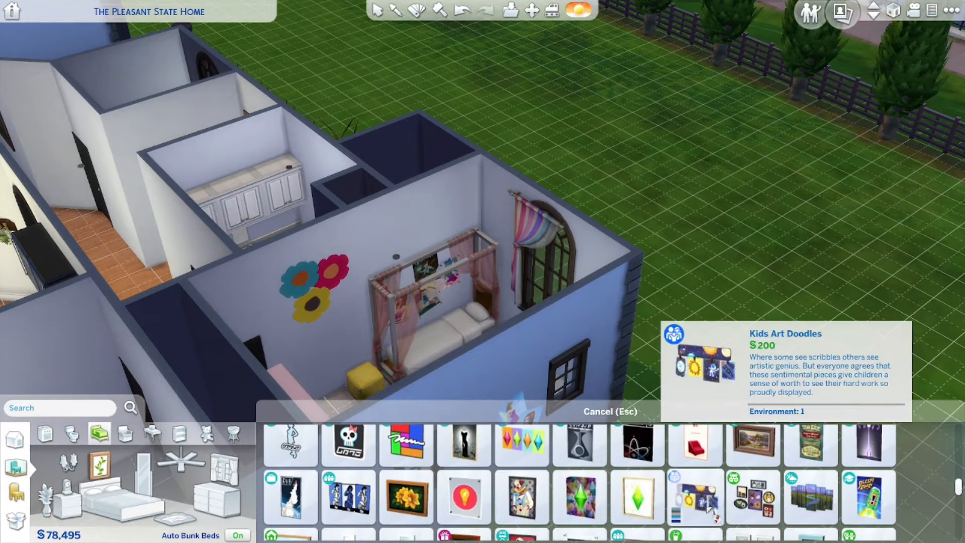
click(866, 511)
middle_drag(819, 226, 725, 222)
shift+click(727, 221)
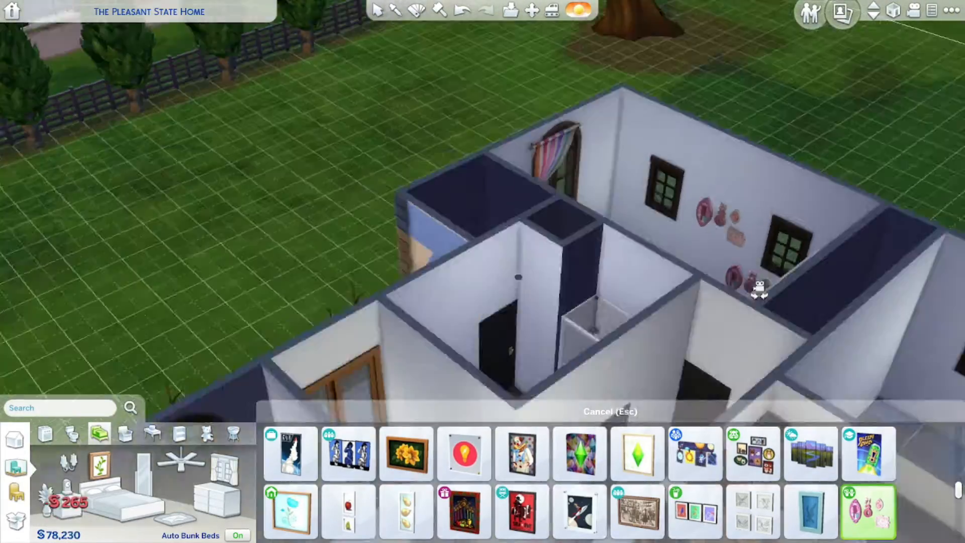
middle_drag(758, 288, 824, 296)
Lay three overlapping Floral Arrangement rugs in pink, yellow and blue on the floor beside the canopy bed.
click(207, 433)
click(159, 517)
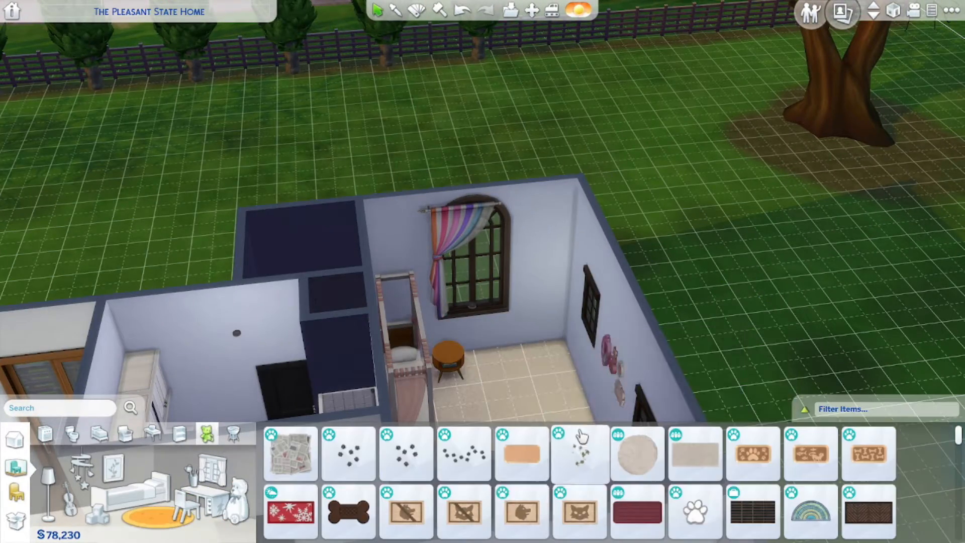
scroll(553, 463, down, 3)
middle_drag(504, 394, 491, 392)
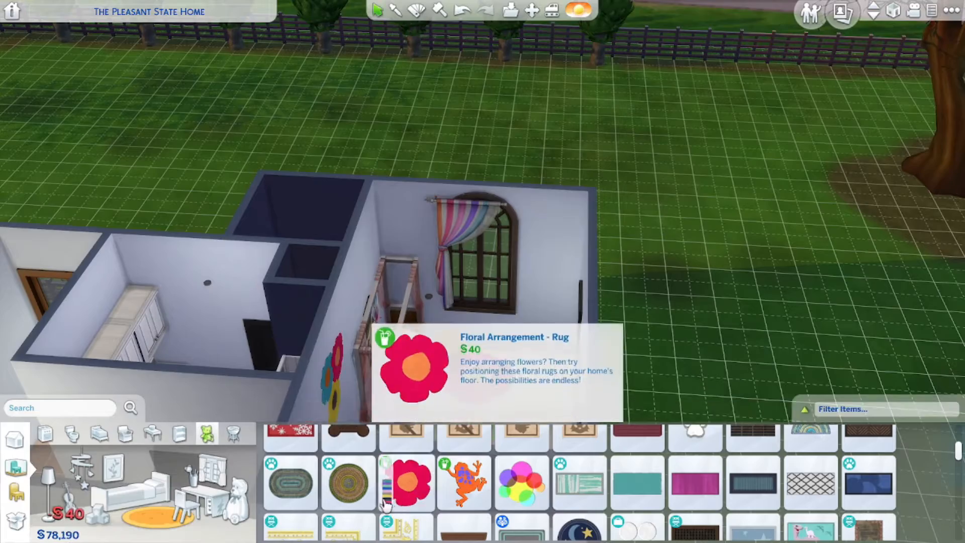
click(472, 380)
click(371, 494)
middle_drag(473, 397, 523, 392)
click(437, 384)
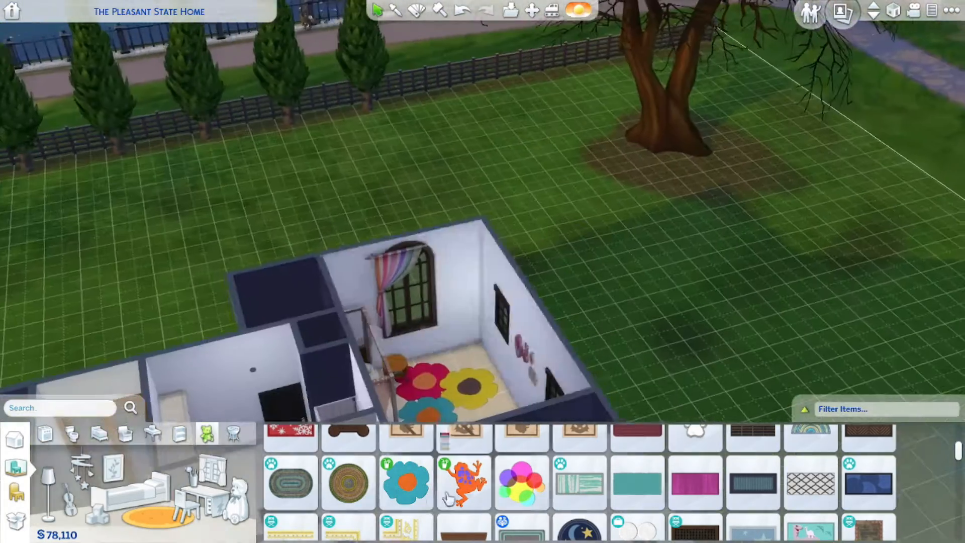
Place a teal Lovely Armchair in the bedroom corner next to the arched window.
click(125, 433)
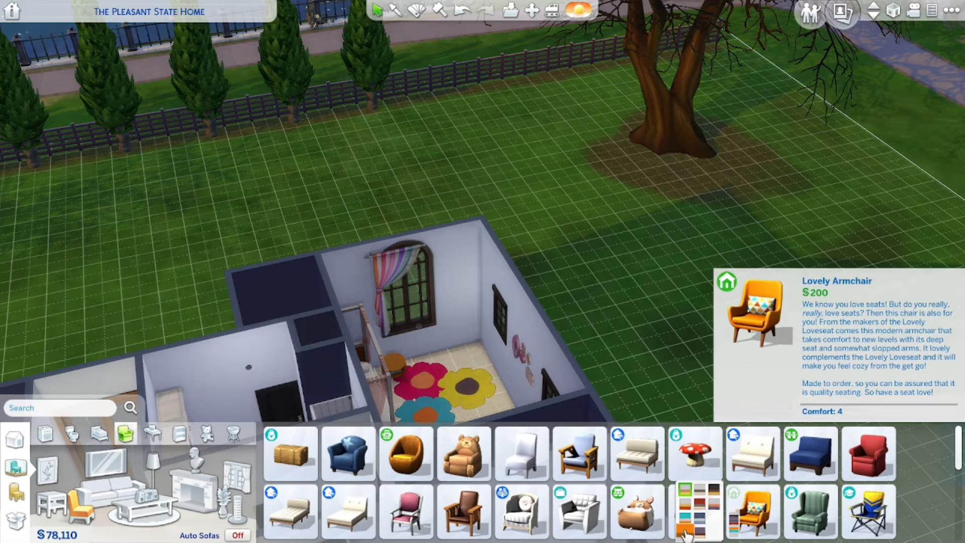
click(685, 516)
click(466, 365)
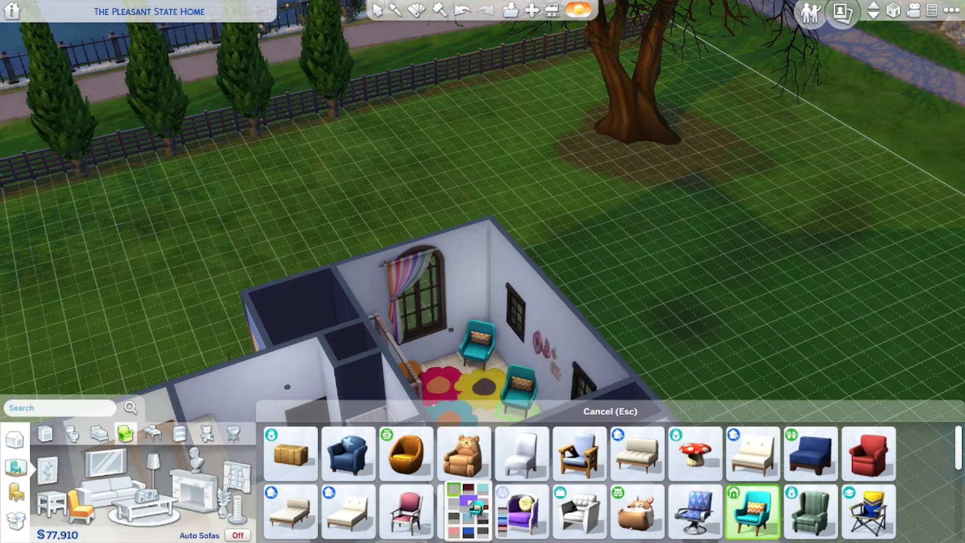
scroll(578, 497, down, 3)
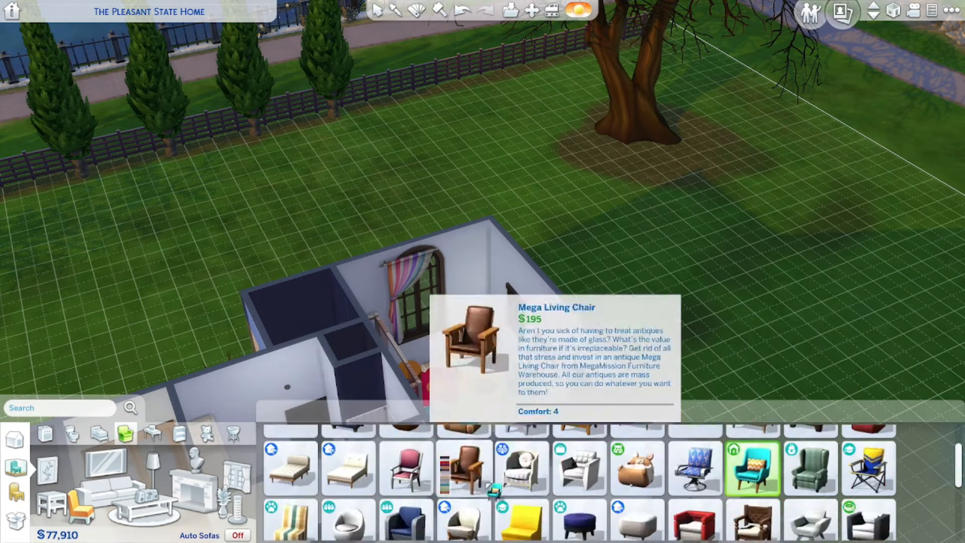
scroll(460, 515, up, 2)
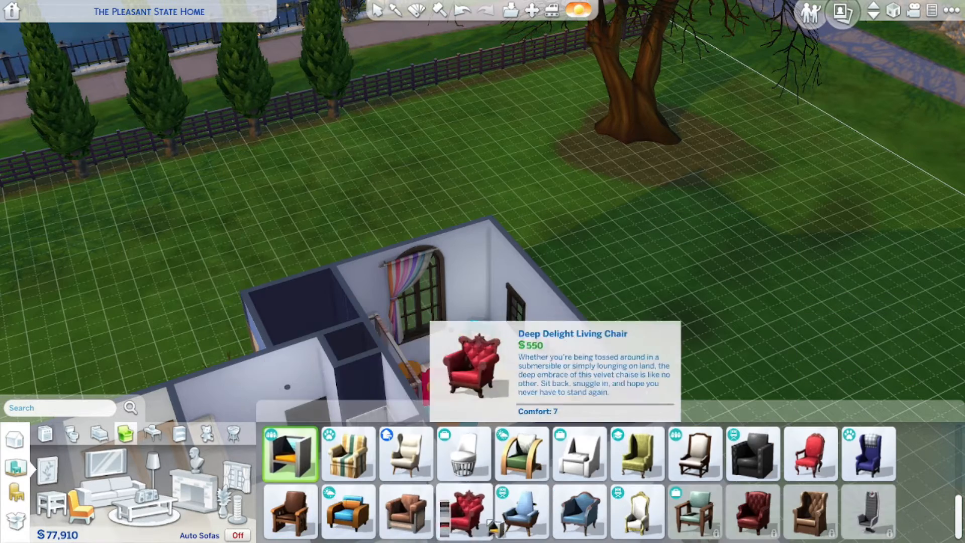
Place a low, light-coloured bookcase against the bedroom's outer wall near the teal armchair.
click(57, 471)
click(206, 433)
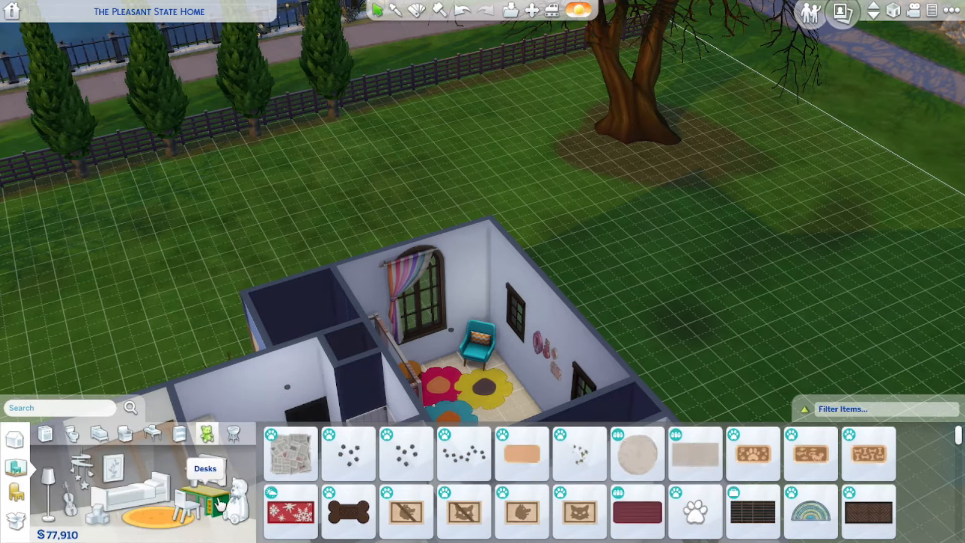
click(203, 495)
click(179, 434)
click(159, 479)
click(642, 474)
middle_drag(583, 402, 553, 422)
click(541, 398)
Place a pink toy box in the bedroom between the bookcase and the pink wardrobe.
click(189, 505)
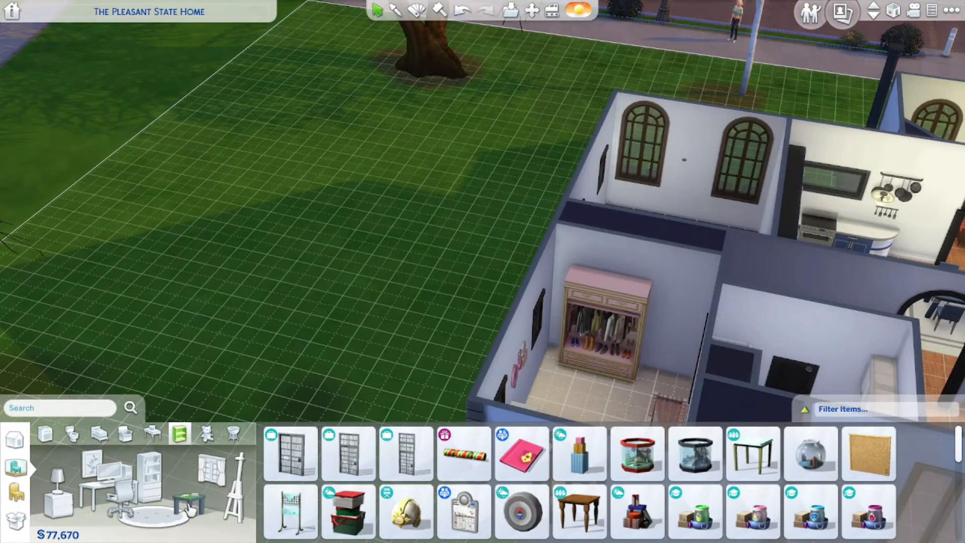
click(207, 435)
click(348, 511)
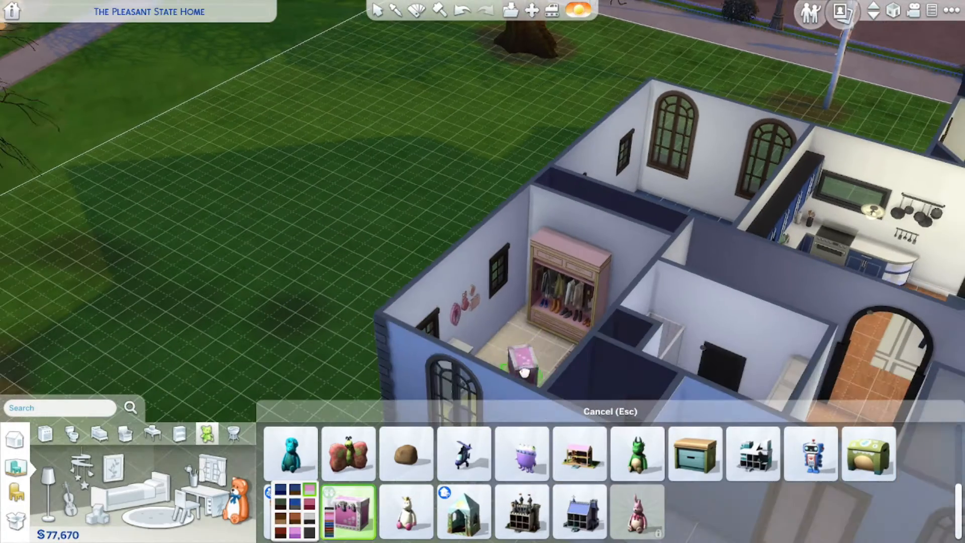
click(505, 353)
middle_drag(506, 353, 402, 352)
click(893, 11)
middle_drag(654, 282, 517, 368)
click(478, 342)
click(480, 340)
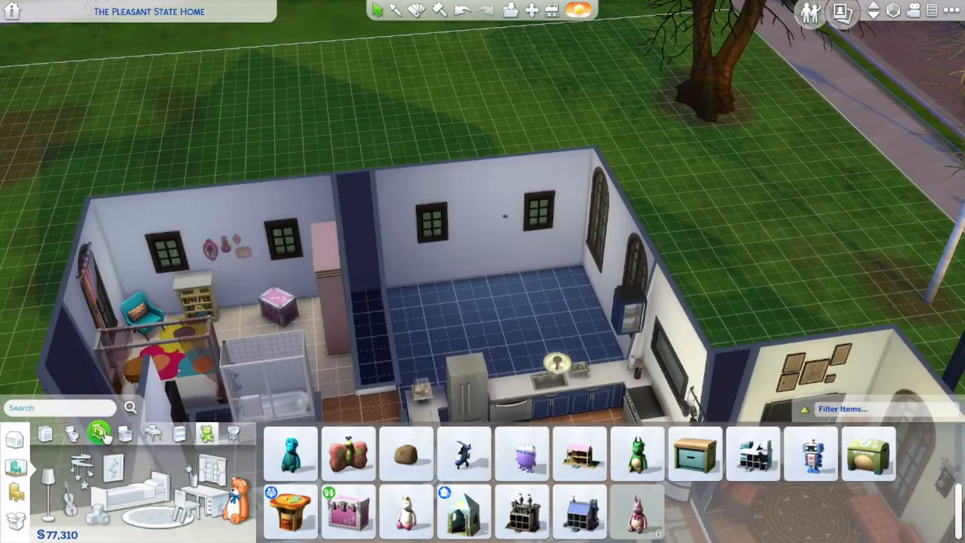
Place a black double bed with grey bedding against the outer wall of the blue-tiled bedroom, between the two small windows.
click(99, 433)
scroll(868, 515, down, 1)
mouse_move(831, 490)
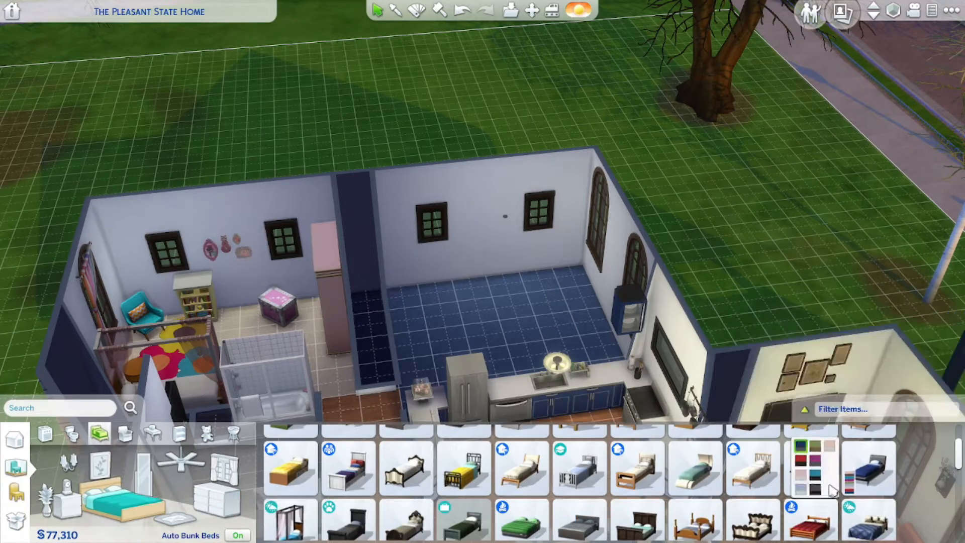
click(473, 344)
middle_drag(458, 328, 410, 323)
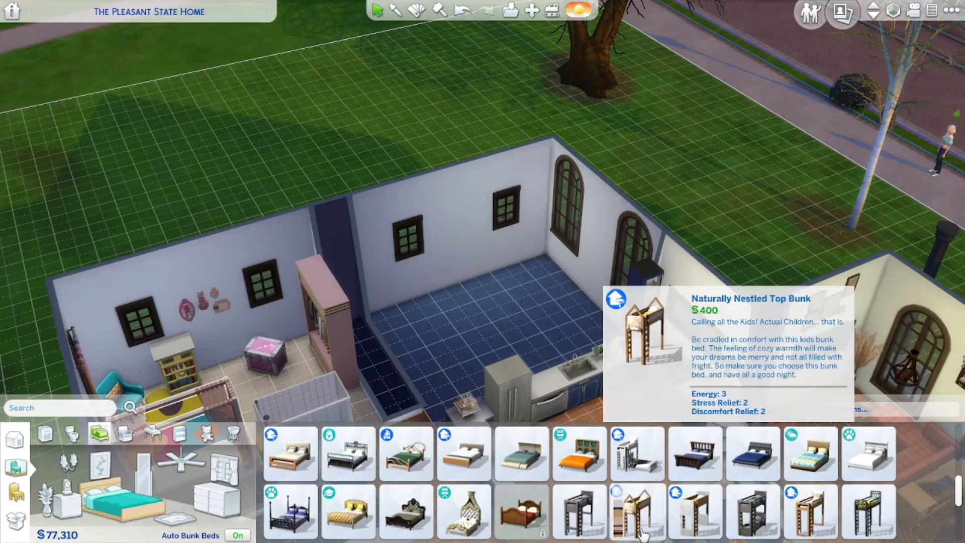
scroll(766, 505, up, 1)
click(486, 310)
middle_drag(487, 309, 570, 338)
Place The Neo dresser in black between the arched windows of the blue-tiled bedroom.
click(216, 497)
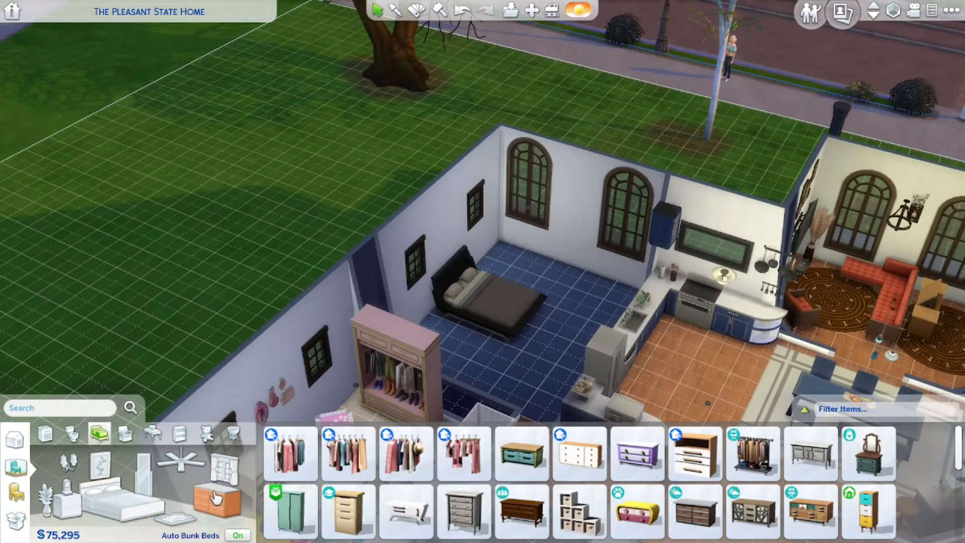
scroll(672, 515, down, 3)
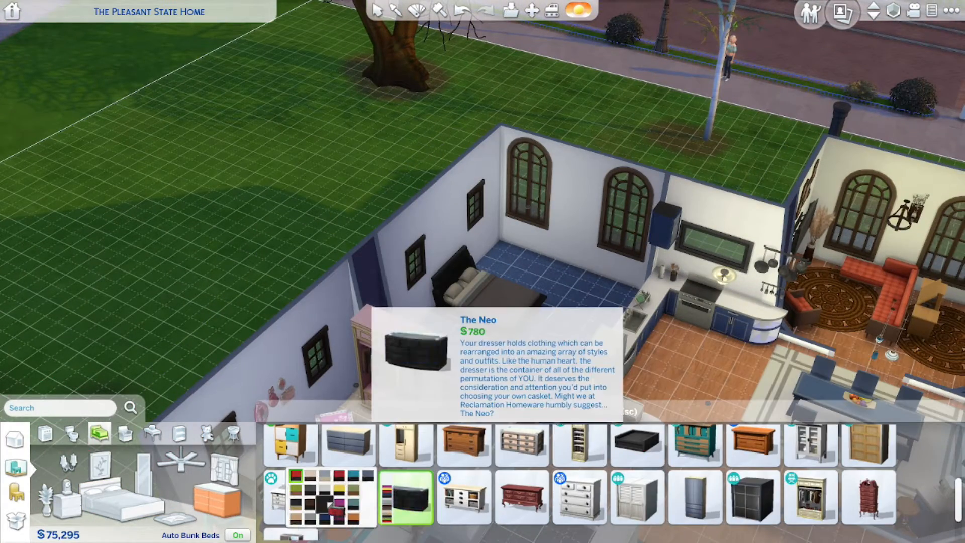
click(324, 504)
click(567, 256)
scroll(532, 501, down, 3)
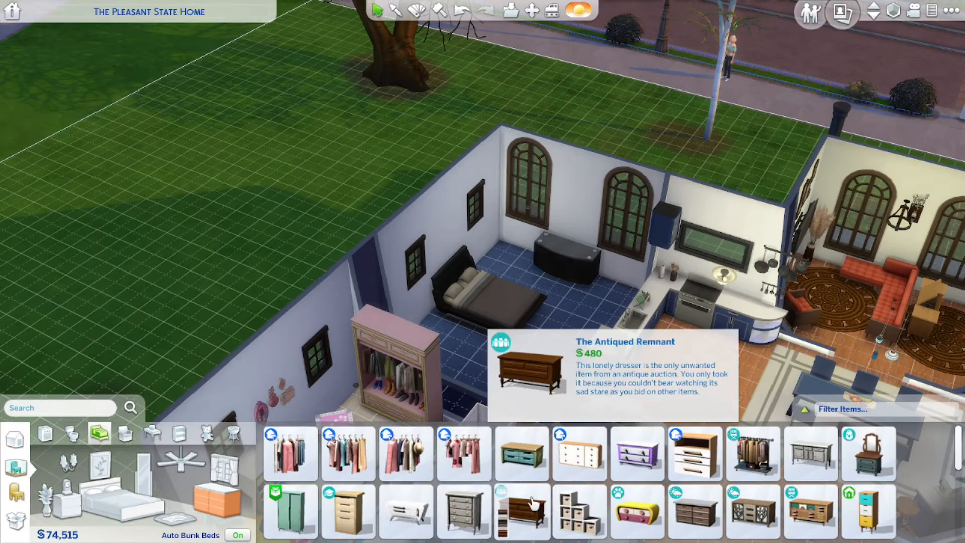
Place a small light-coloured nightstand beside the black double bed.
middle_drag(578, 257, 593, 402)
click(67, 500)
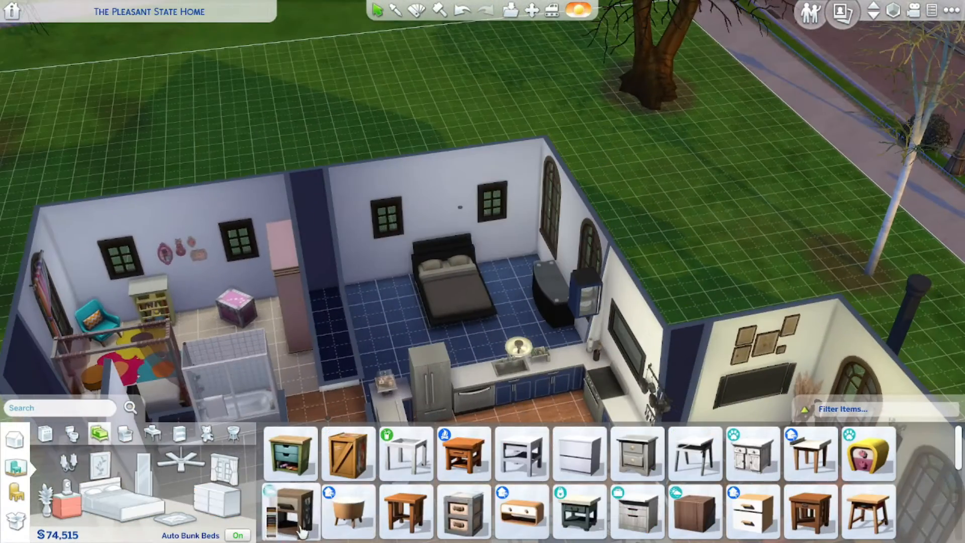
scroll(734, 502, down, 1)
click(394, 284)
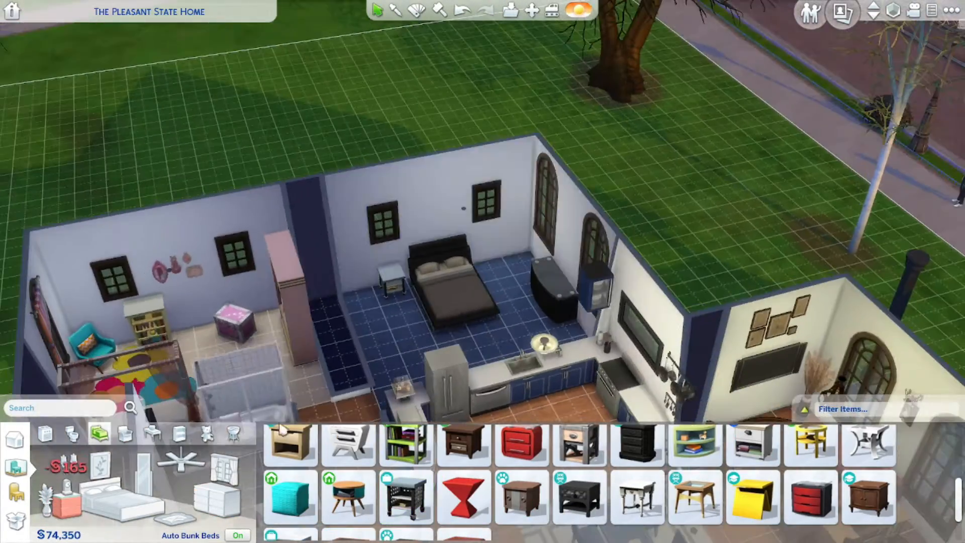
Hang a cluster of four unframed posters on the blue-tiled bedroom's wall beside the black door.
click(103, 475)
scroll(608, 512, down, 5)
click(579, 497)
middle_drag(510, 351, 452, 397)
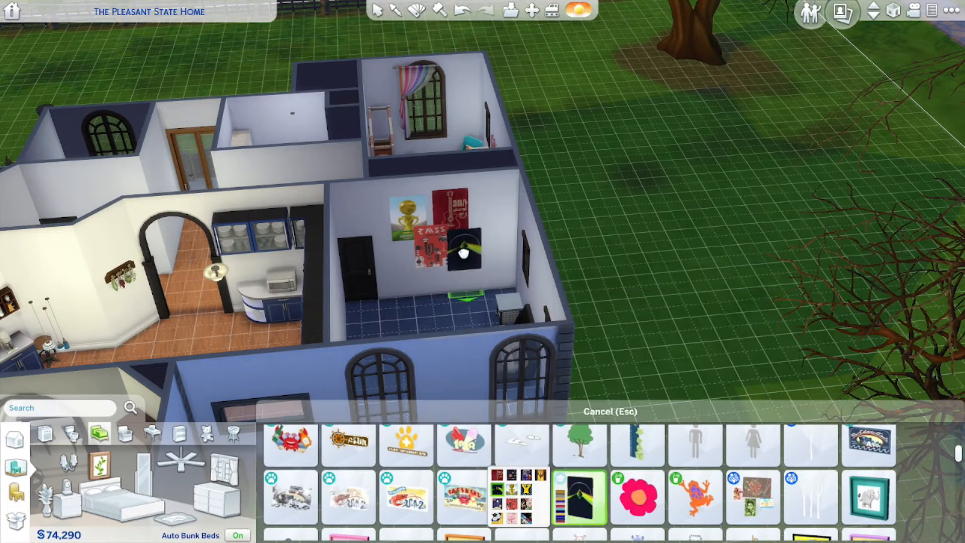
click(463, 251)
middle_drag(474, 327, 474, 330)
scroll(651, 497, down, 1)
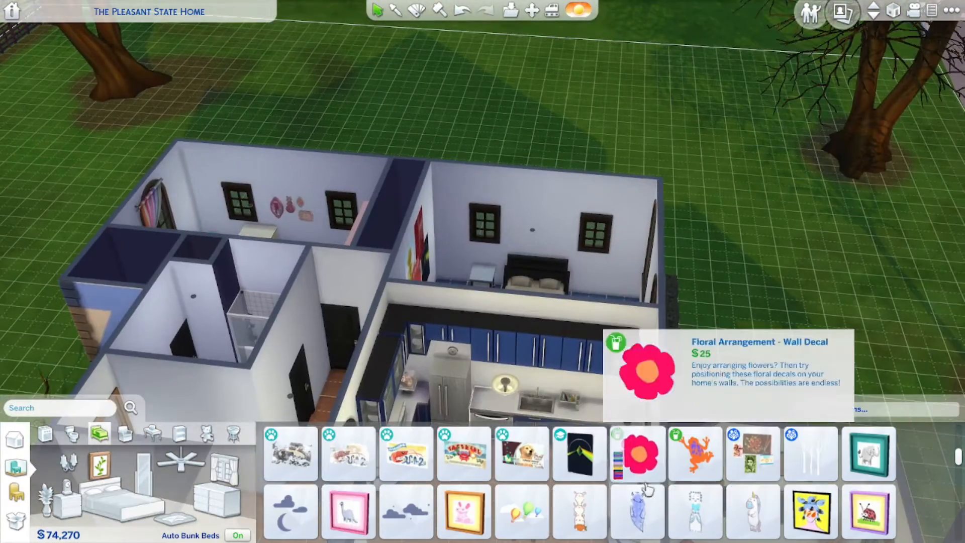
Hang a group of children's drawings in the child's bedroom and four posters on the wall above the black double bed.
middle_drag(668, 382, 412, 322)
click(538, 240)
click(375, 228)
click(383, 295)
Hang the Voidcritter Poster and a blue framed movie poster on the bedroom wall facing the double bed.
scroll(558, 490, down, 6)
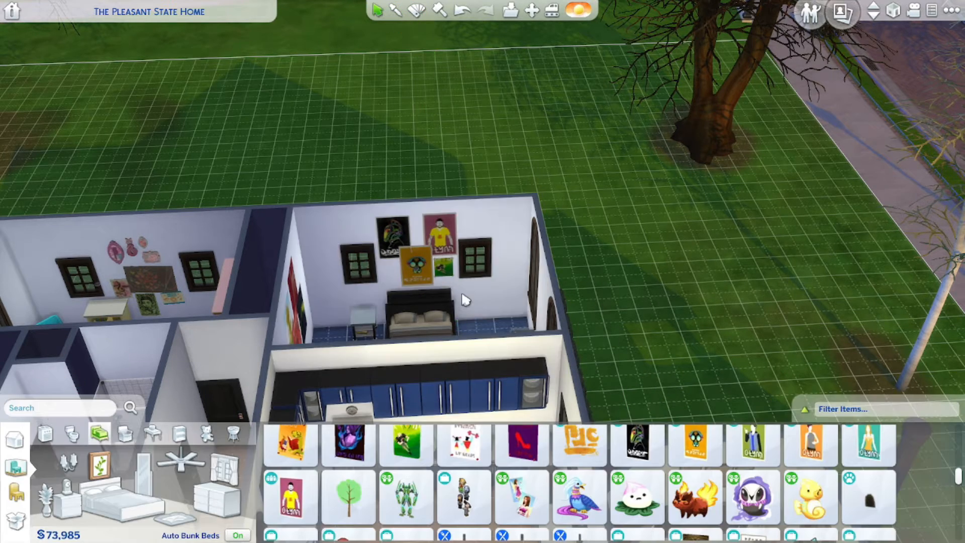
scroll(462, 470, down, 2)
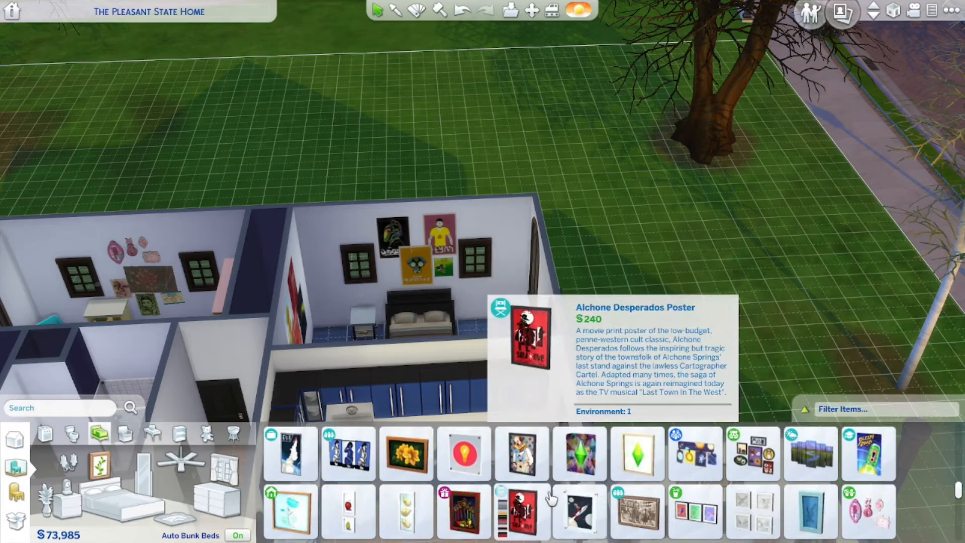
scroll(553, 492, down, 2)
click(579, 482)
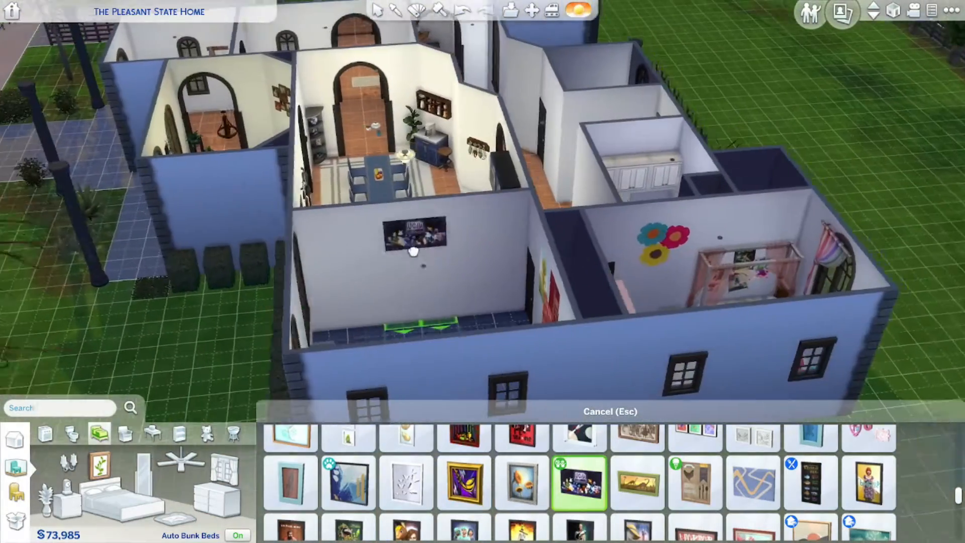
key(a)
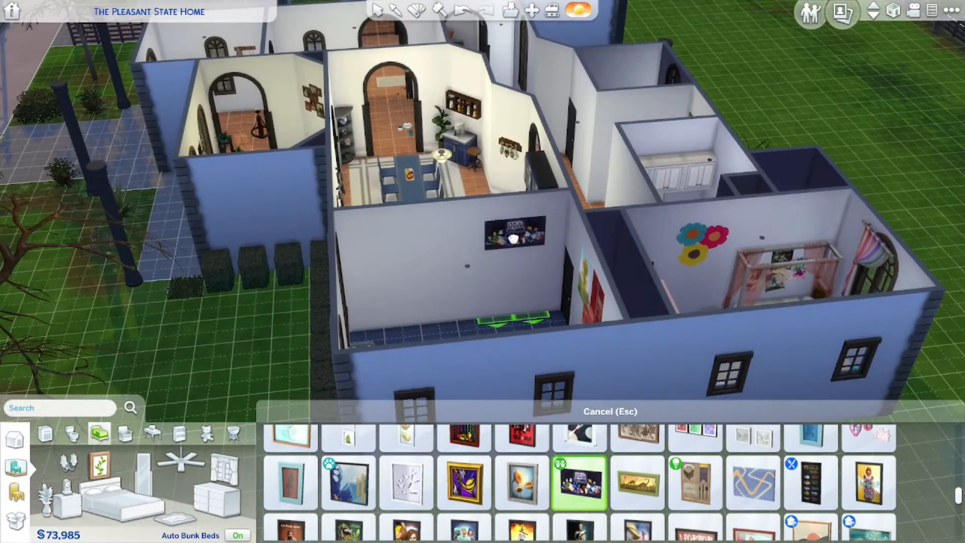
scroll(511, 458, down, 1)
click(464, 496)
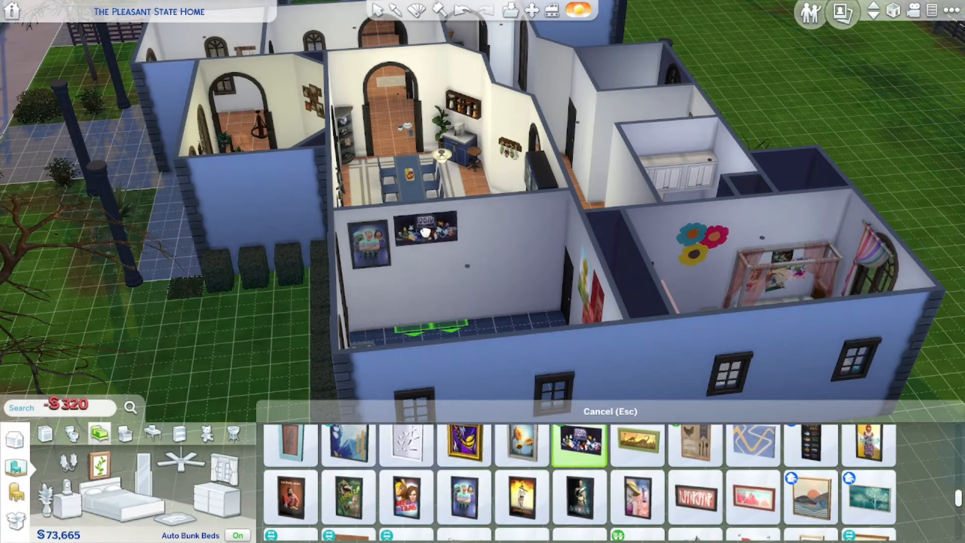
Place a black-topped desk with a light frame against the wall facing the double bed.
click(152, 433)
click(179, 433)
click(93, 490)
click(521, 511)
click(427, 505)
click(439, 323)
middle_drag(439, 327, 454, 352)
click(409, 355)
click(445, 361)
click(443, 361)
click(893, 10)
click(384, 368)
middle_drag(383, 368, 482, 397)
Add a desk chair and a computer to the black-topped bedroom desk.
click(119, 495)
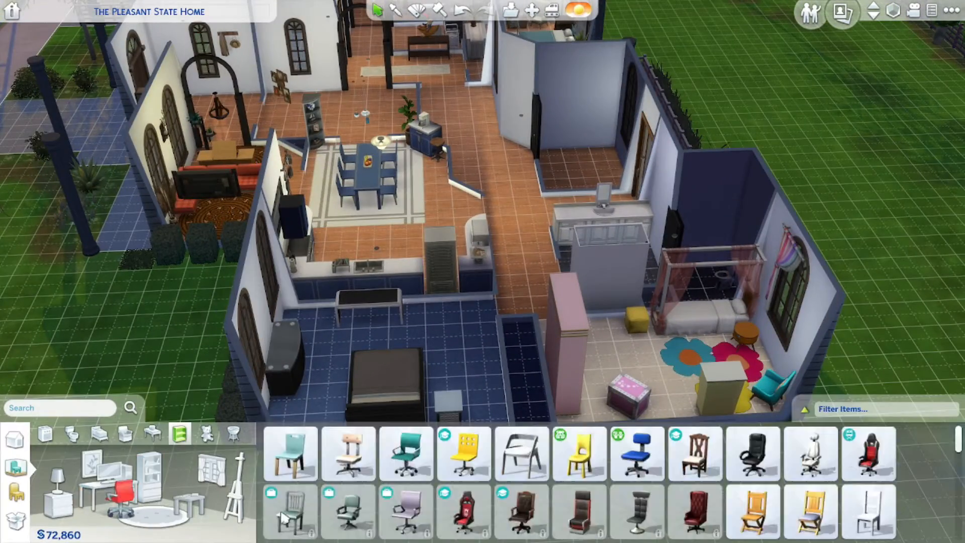
click(368, 329)
click(112, 473)
click(579, 454)
click(368, 297)
Rearrange the two framed posters so the Voidcritter Poster hangs above the desk and the movie poster hangs nearer the door.
click(893, 11)
click(366, 239)
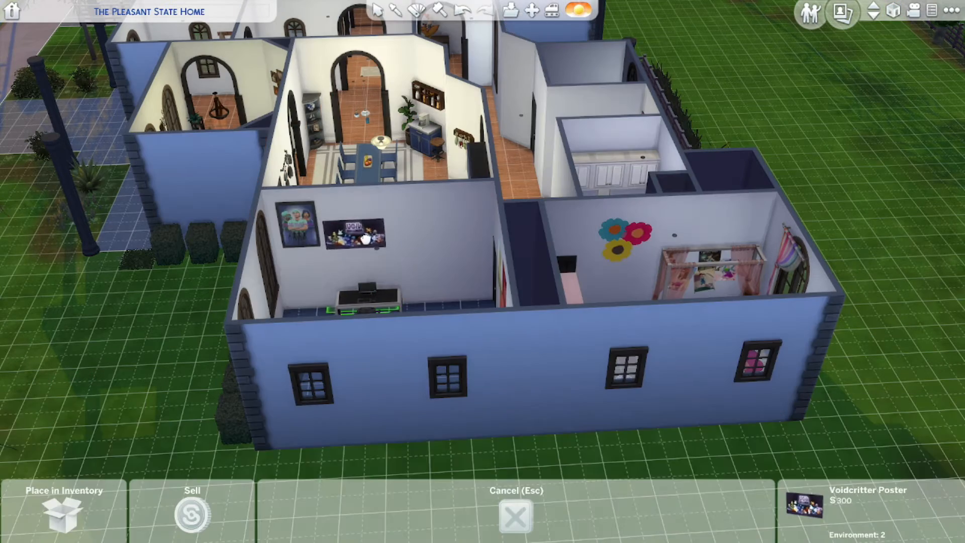
click(438, 232)
Hang four strings of lights side by side along the child's bedroom wall above the pink wardrobe.
click(153, 433)
click(136, 459)
scroll(553, 478, down, 2)
click(810, 496)
key(d)
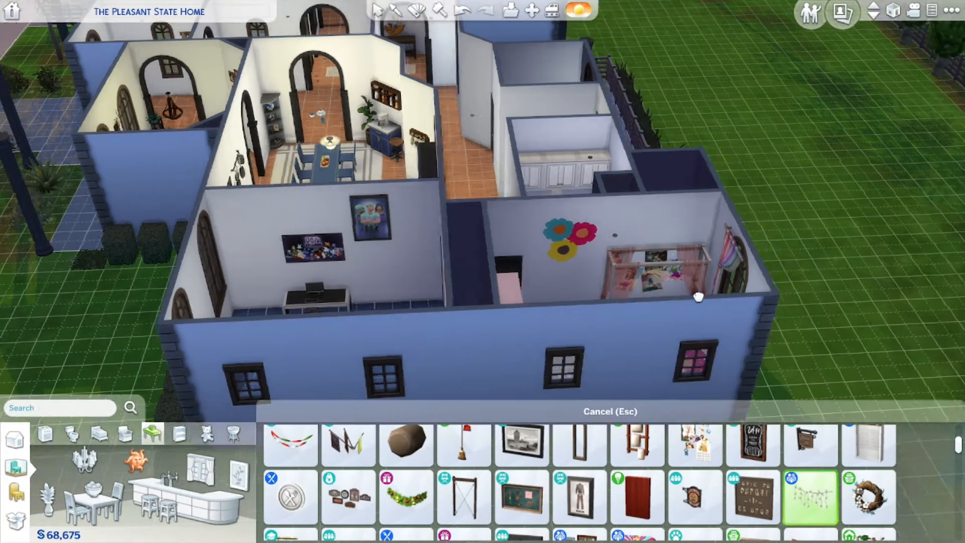
middle_drag(698, 297, 422, 221)
click(321, 171)
click(810, 496)
shift+click(354, 168)
shift+click(392, 168)
click(432, 179)
middle_drag(432, 179, 703, 281)
Hang a set of small framed pictures and a colourful wall grid beside the Voidcritter Poster.
scroll(753, 482, down, 1)
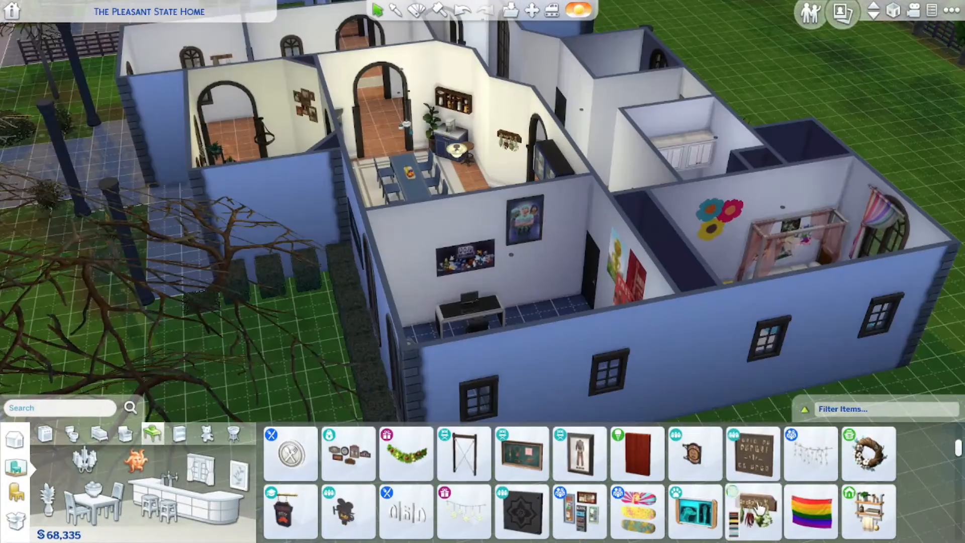
scroll(552, 477, down, 1)
click(410, 273)
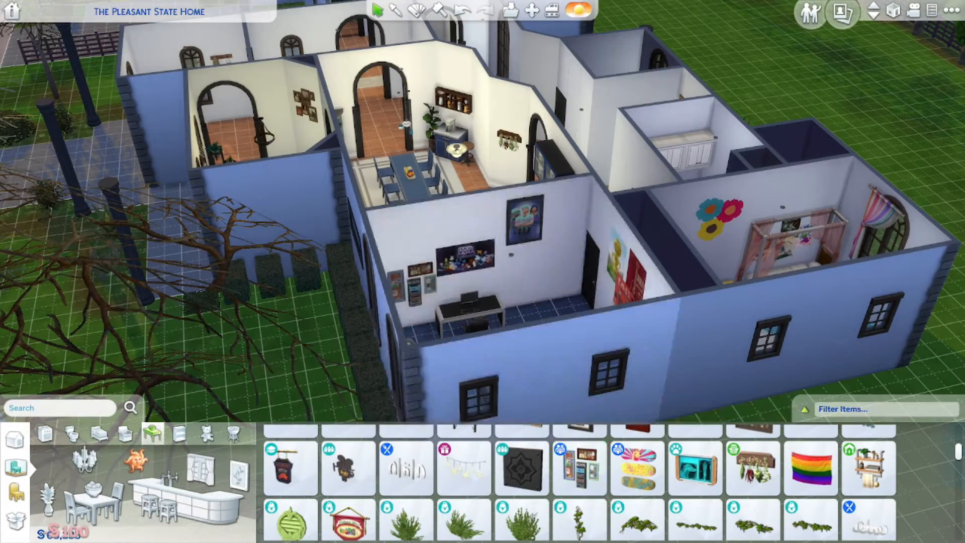
middle_drag(410, 273, 351, 273)
scroll(645, 485, down, 1)
scroll(686, 513, down, 1)
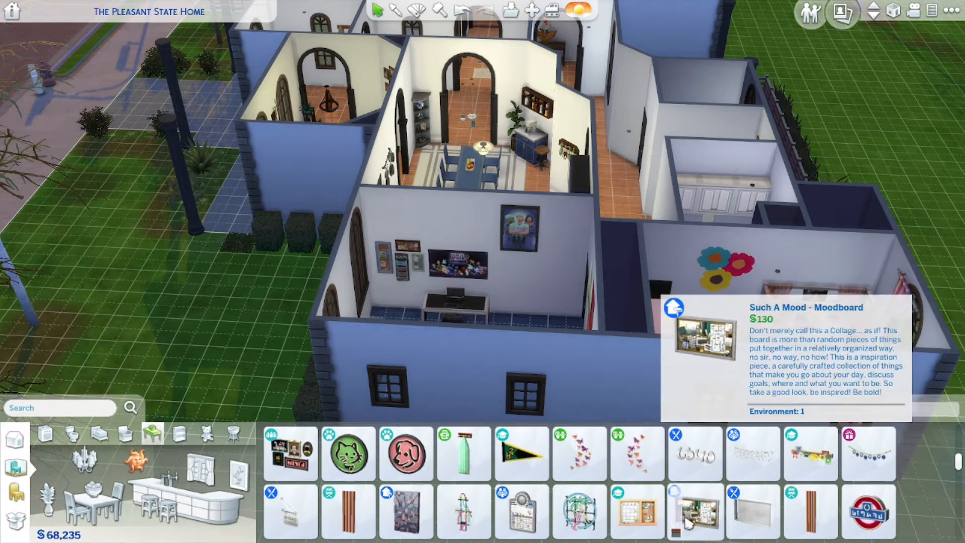
click(397, 215)
Hang the Such A Mood - Moodboard above the Voidcritter Poster on the desk wall.
click(694, 511)
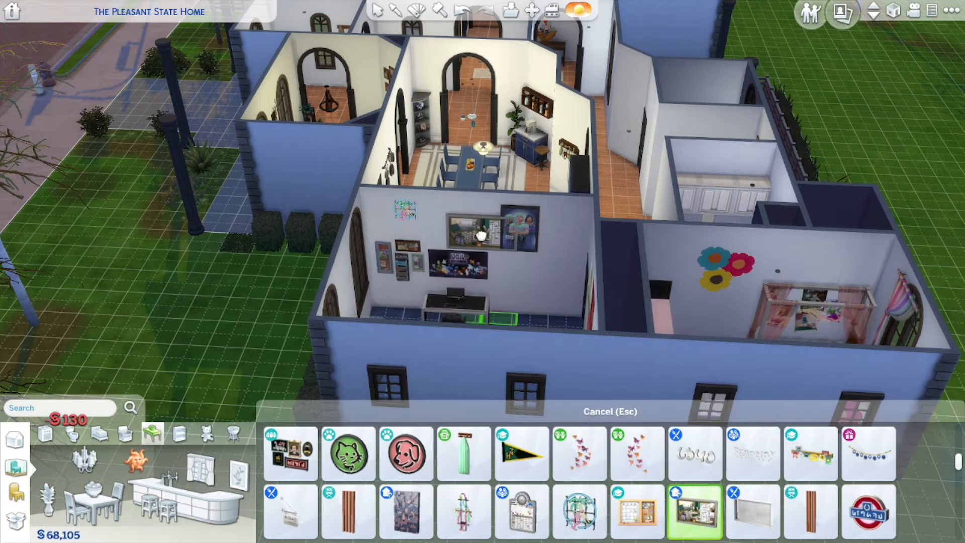
click(458, 226)
middle_drag(464, 231, 544, 308)
click(397, 226)
click(397, 226)
scroll(462, 497, down, 1)
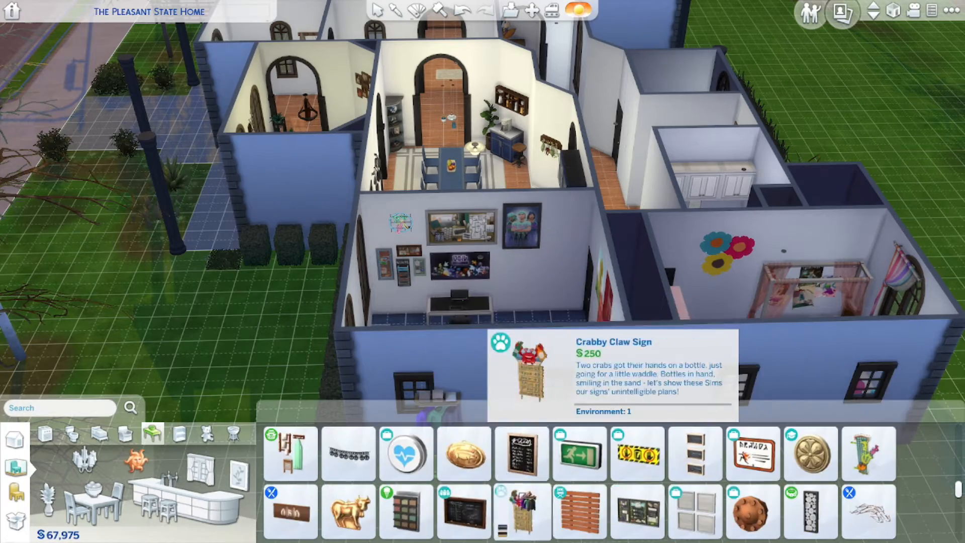
Place a round black tub chair in the bedroom corner between the double bed and the black dresser.
click(99, 432)
click(125, 432)
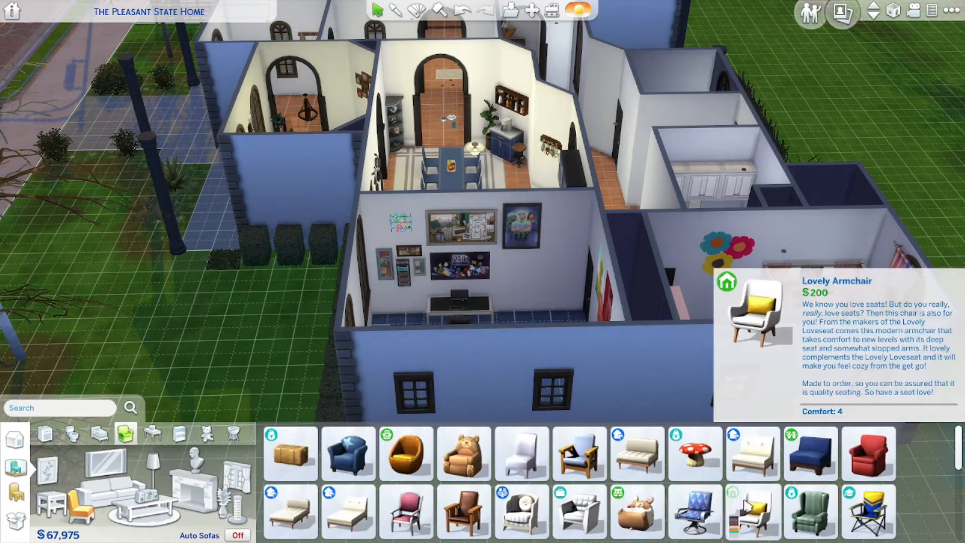
scroll(746, 506, down, 2)
click(348, 482)
click(295, 474)
middle_drag(603, 321, 529, 319)
click(446, 293)
click(528, 321)
click(517, 322)
Decorate the top of the black dresser with a small plant and colourful ornaments.
right_drag(517, 322, 530, 346)
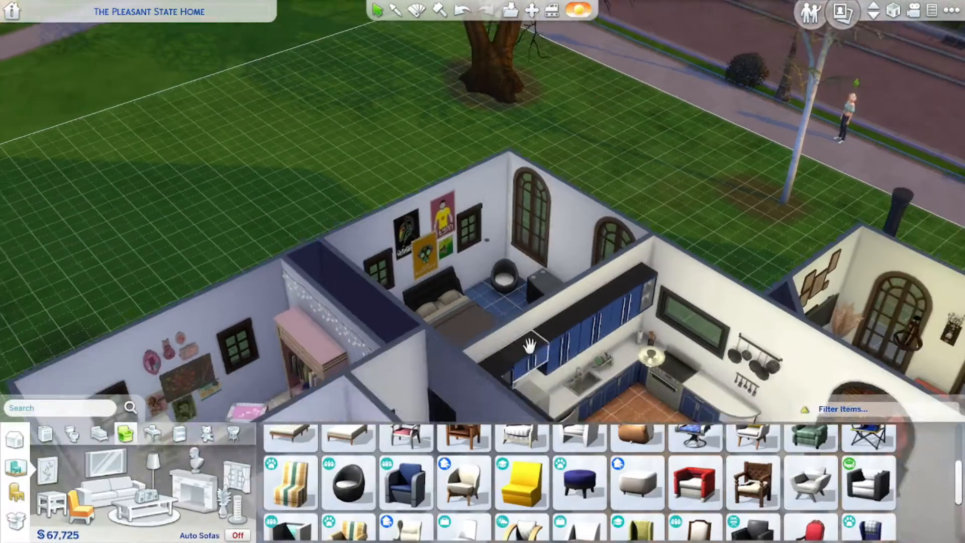
middle_drag(530, 345, 450, 333)
right_drag(450, 334, 523, 386)
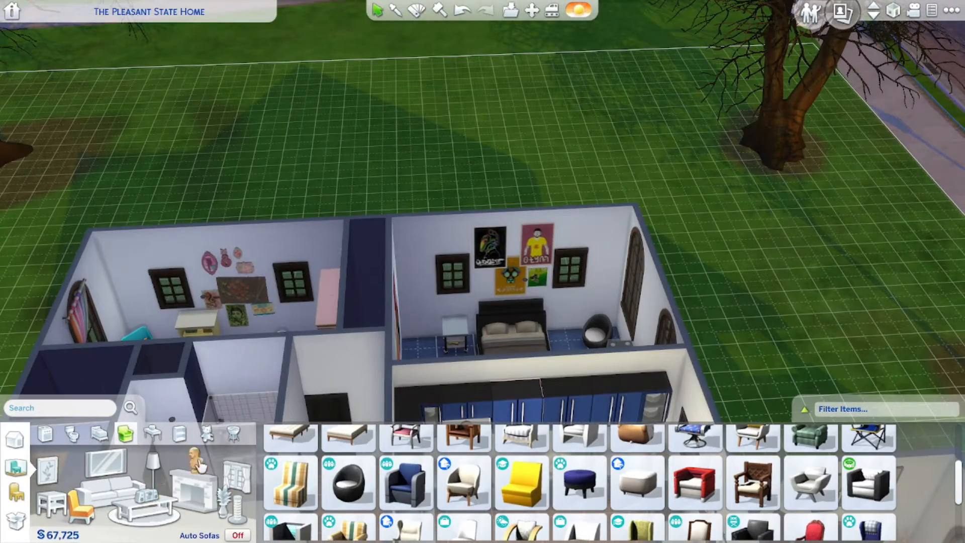
click(193, 461)
scroll(634, 458, up, 1)
click(743, 474)
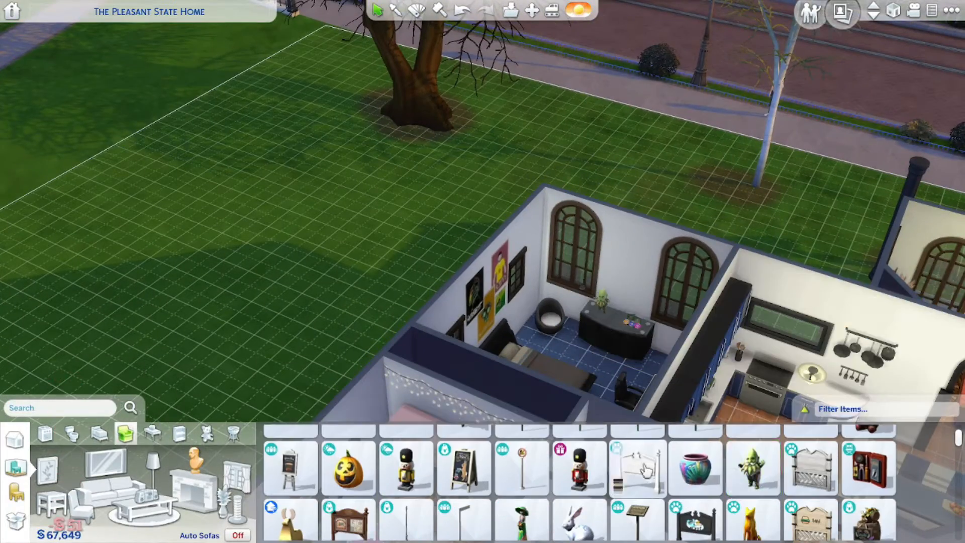
Set a small animal statue on the child's bedroom side table and add a garden gnome to the room.
middle_drag(577, 346, 447, 352)
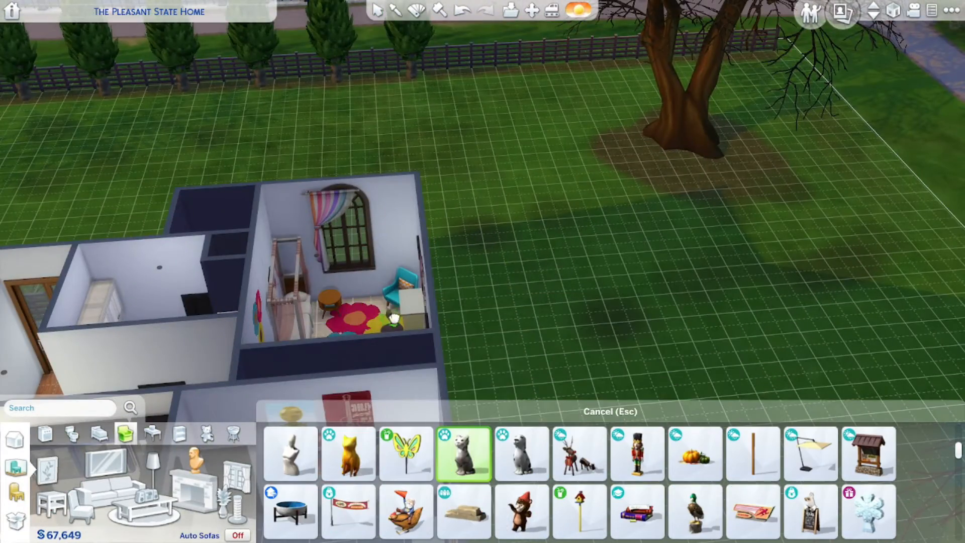
key(w)
key(a)
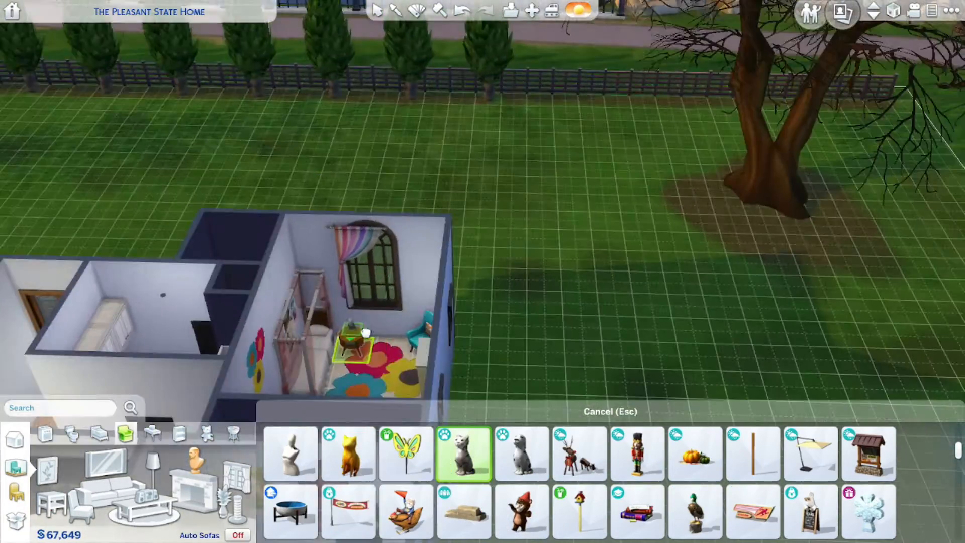
click(359, 335)
scroll(614, 517, down, 1)
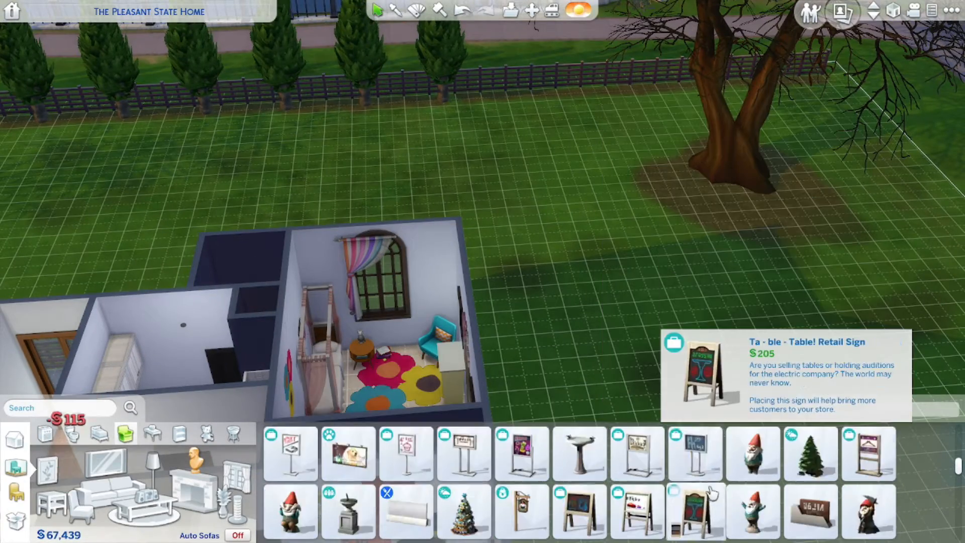
scroll(722, 528, down, 1)
click(752, 454)
Furnish the small office by the arched window with a dark wooden desk, a computer and a light office chair.
middle_drag(653, 352, 625, 362)
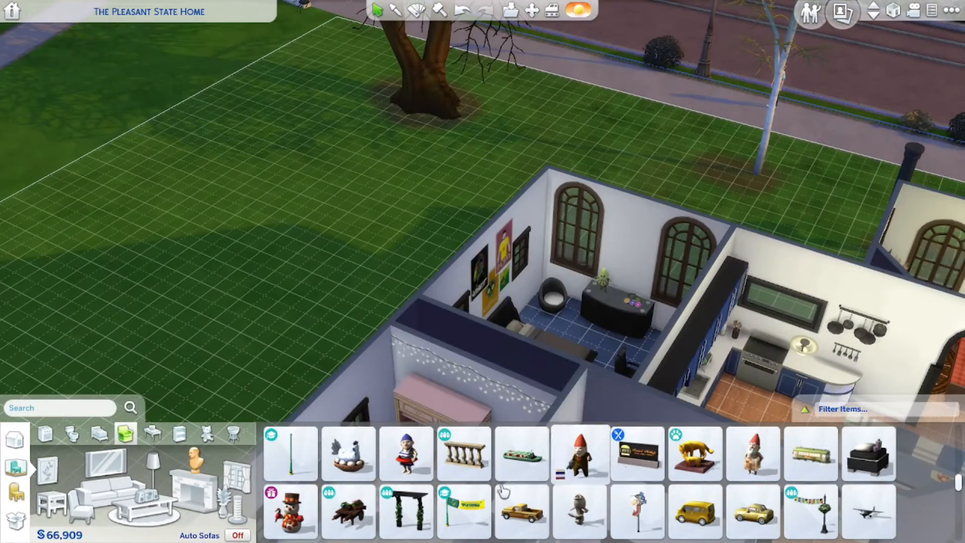
scroll(359, 495, down, 1)
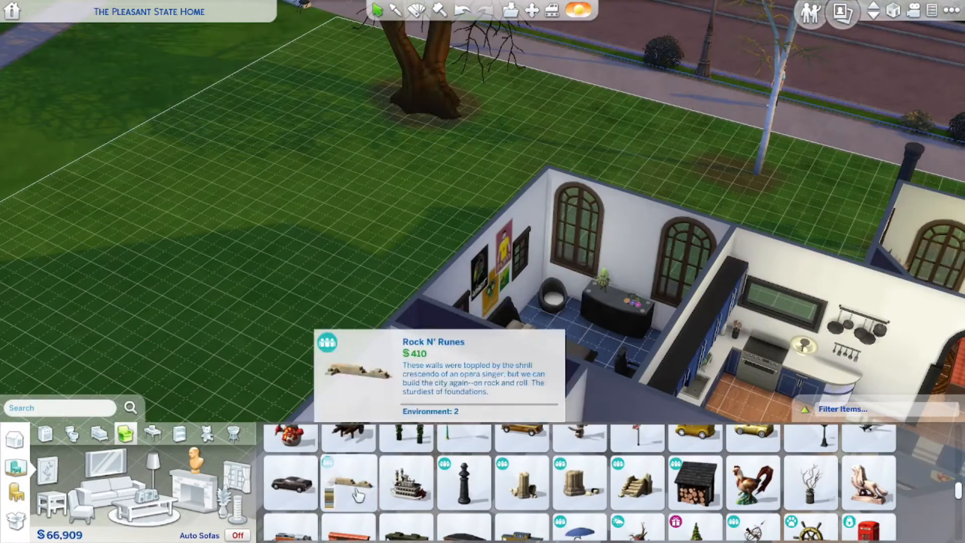
middle_drag(603, 305, 695, 407)
scroll(695, 477, down, 1)
middle_drag(695, 352, 610, 245)
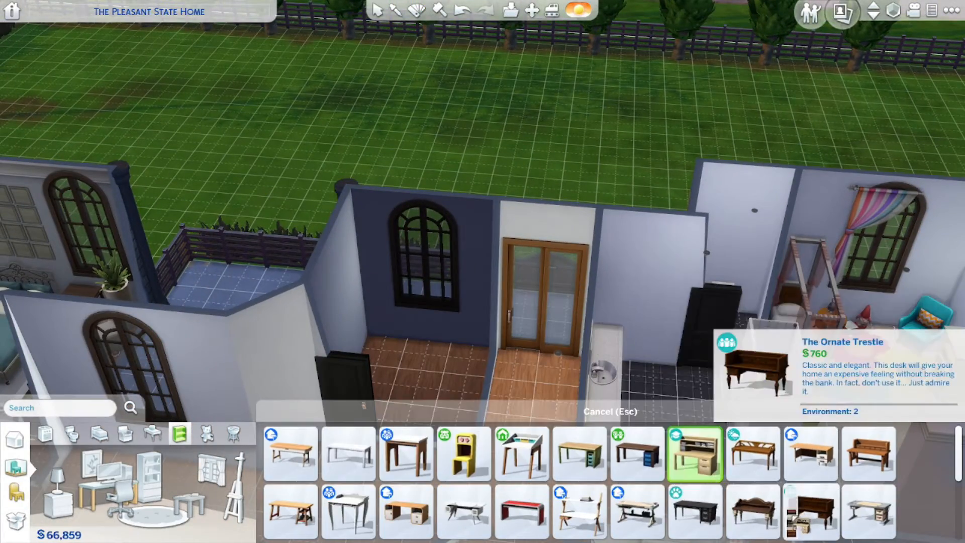
click(421, 348)
click(121, 490)
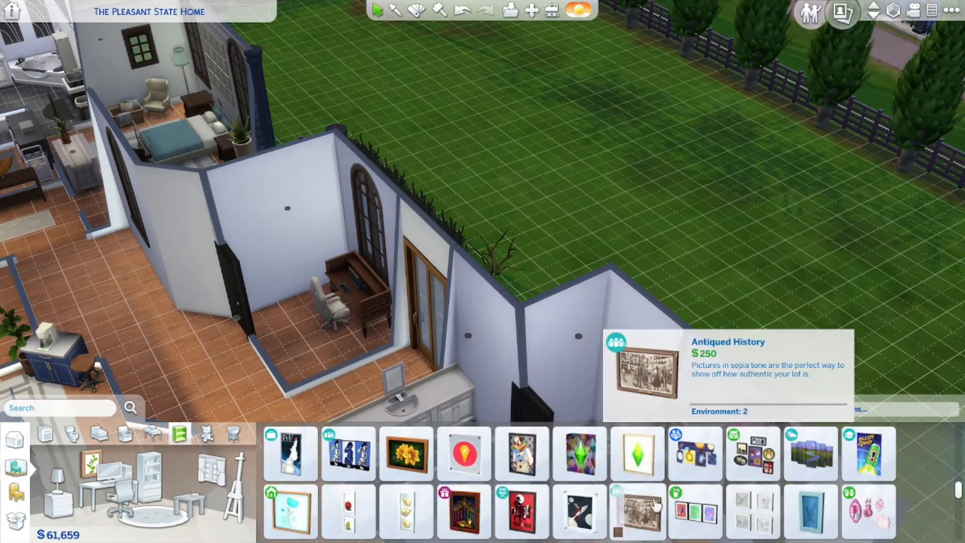
Hang the Antiqued History picture on the office wall and a framed cutlery picture on the dining area's angled wall.
click(656, 504)
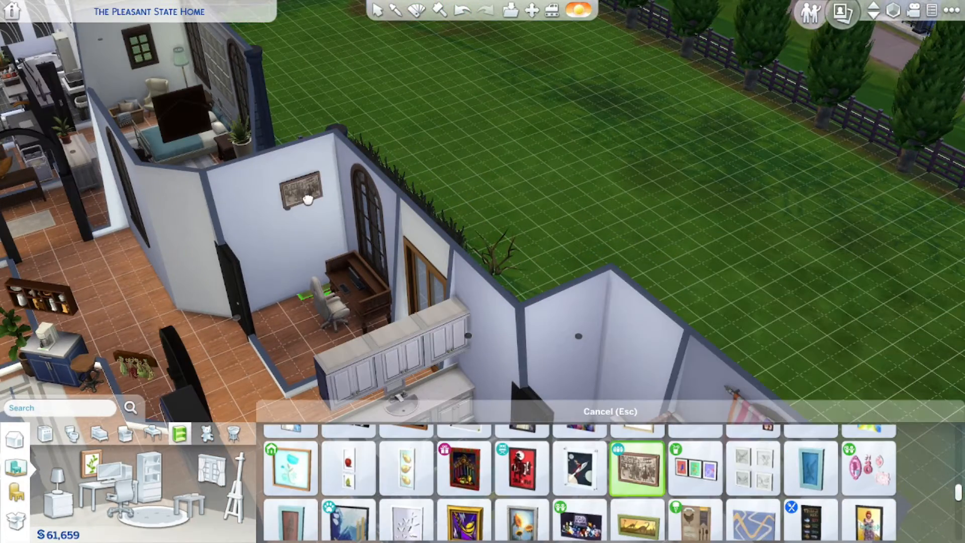
click(695, 520)
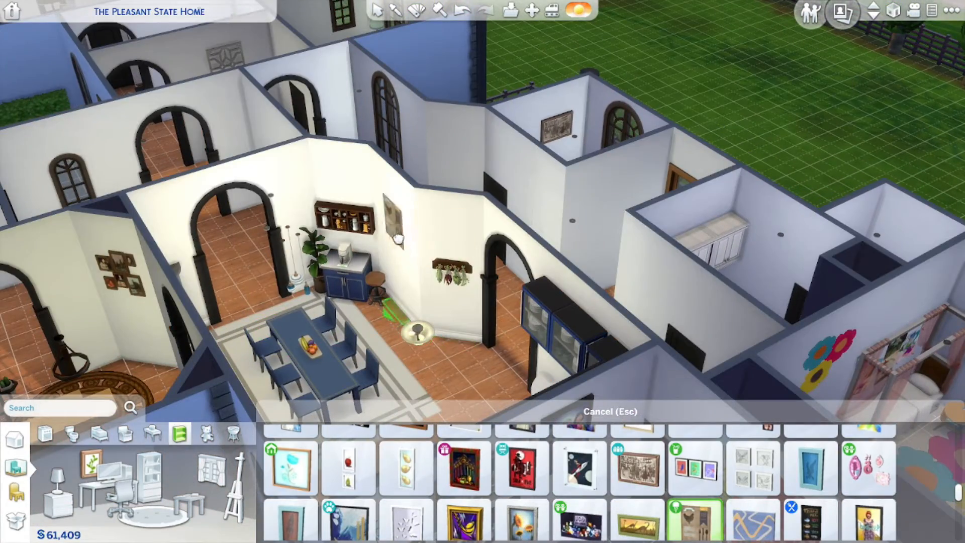
click(398, 238)
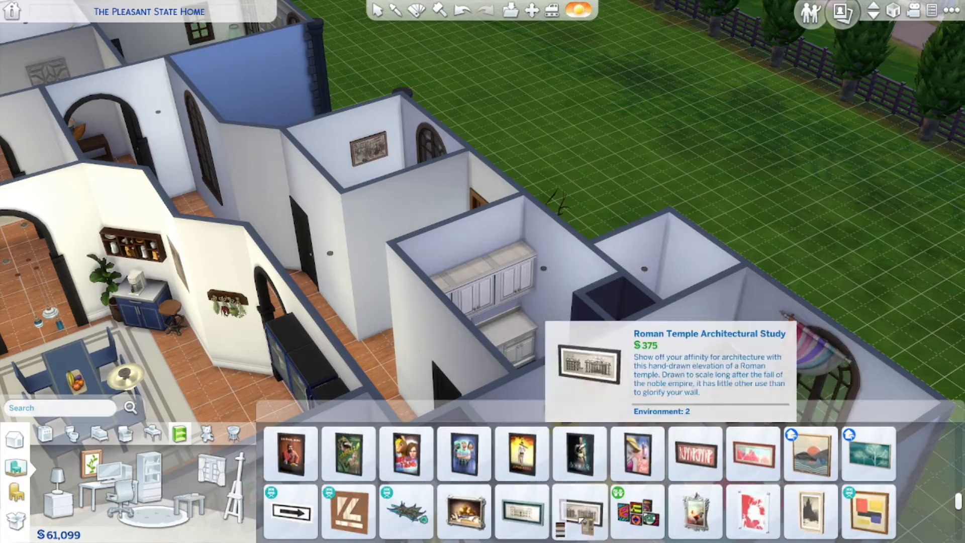
Hang framed picture collages in the office and on a hallway wall, plus the leaf painting and the Ghost Quartet painting in the hallway.
click(580, 513)
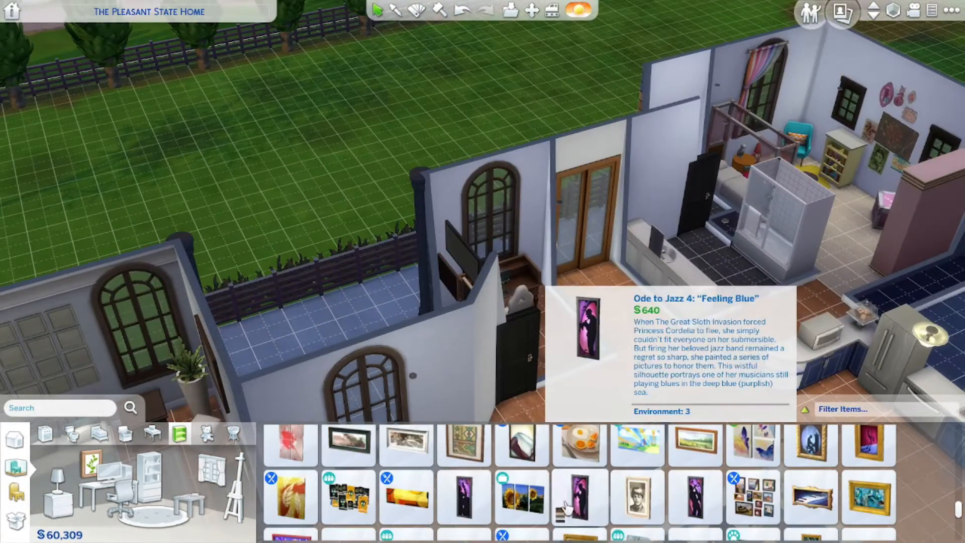
scroll(565, 508, down, 1)
click(752, 452)
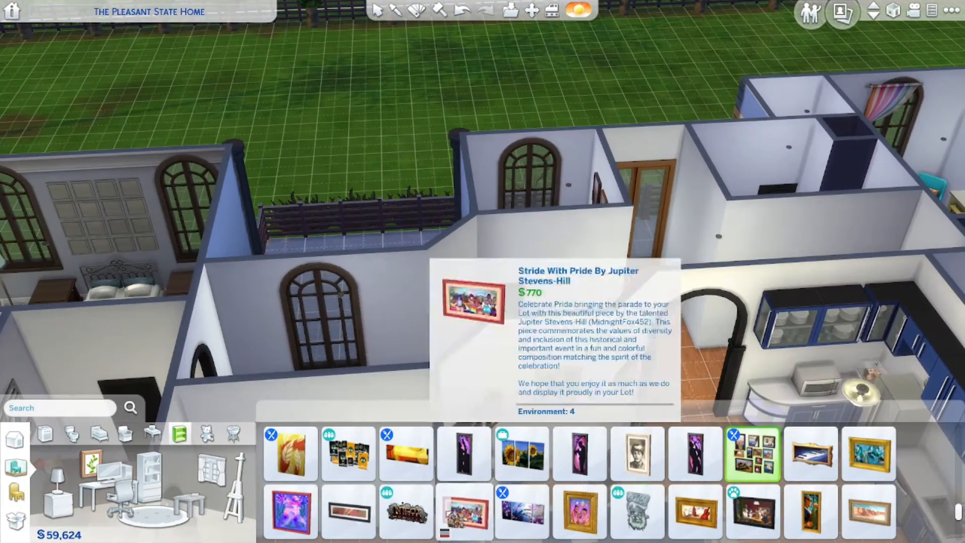
click(571, 270)
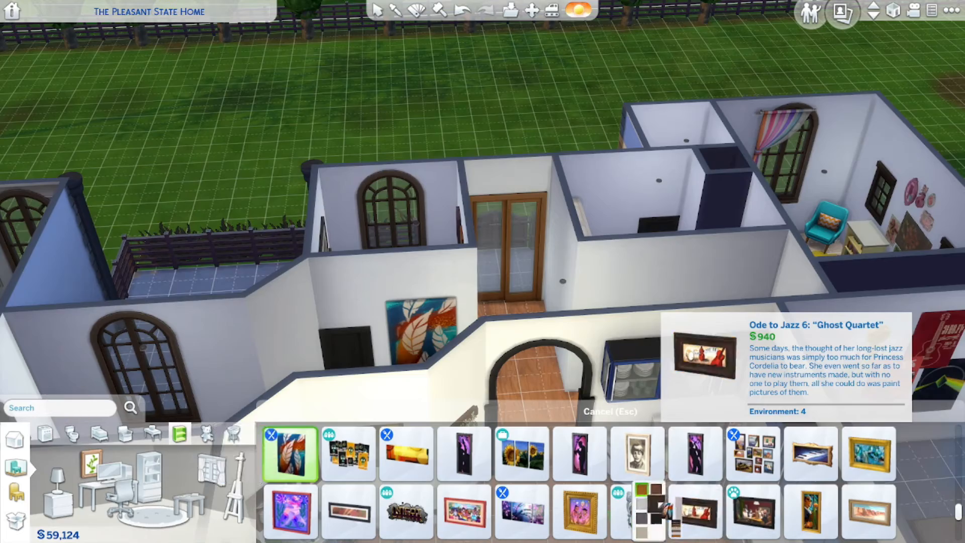
click(686, 292)
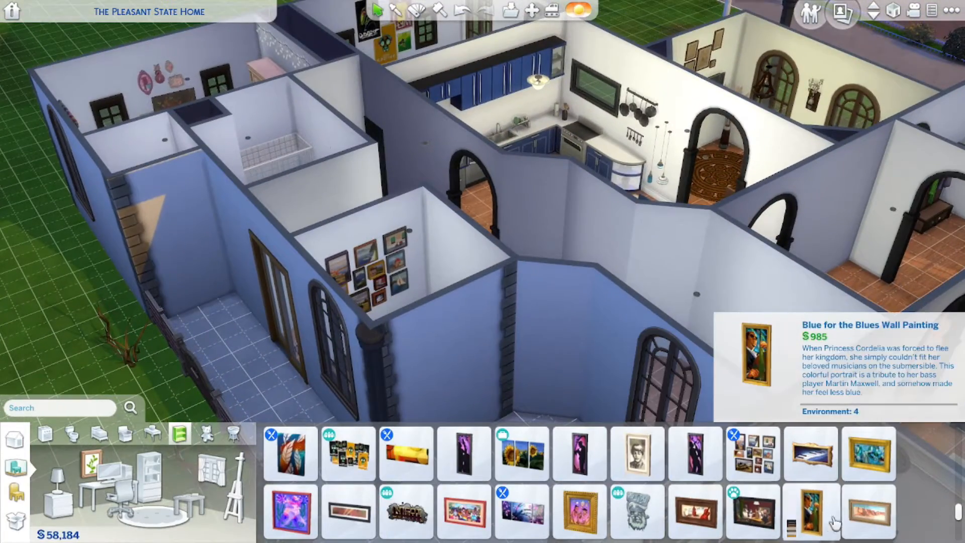
scroll(770, 468, down, 1)
click(754, 330)
Place a small leafy potted plant on the hallway floor against the wall outside the dining area.
middle_drag(754, 330, 606, 384)
click(99, 433)
click(45, 498)
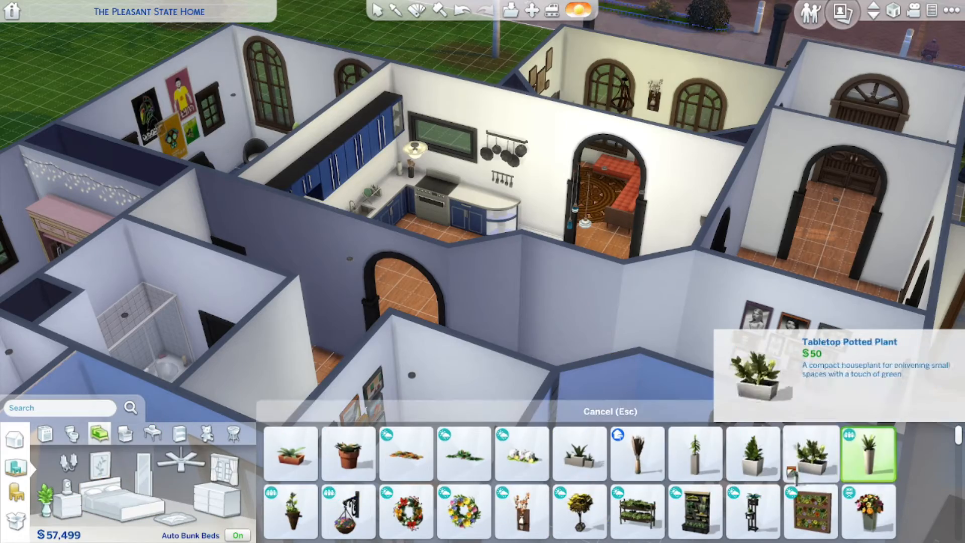
scroll(578, 458, down, 1)
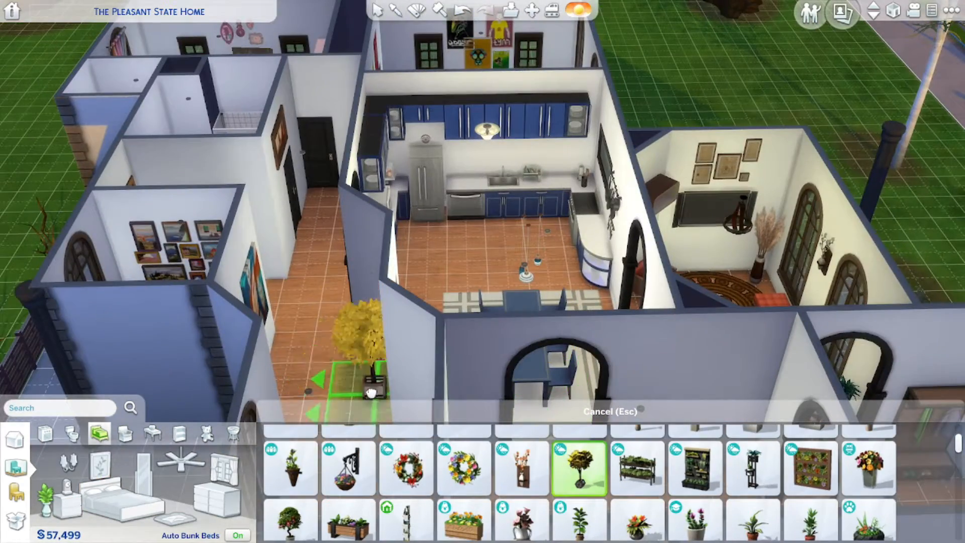
scroll(582, 462, down, 1)
click(811, 444)
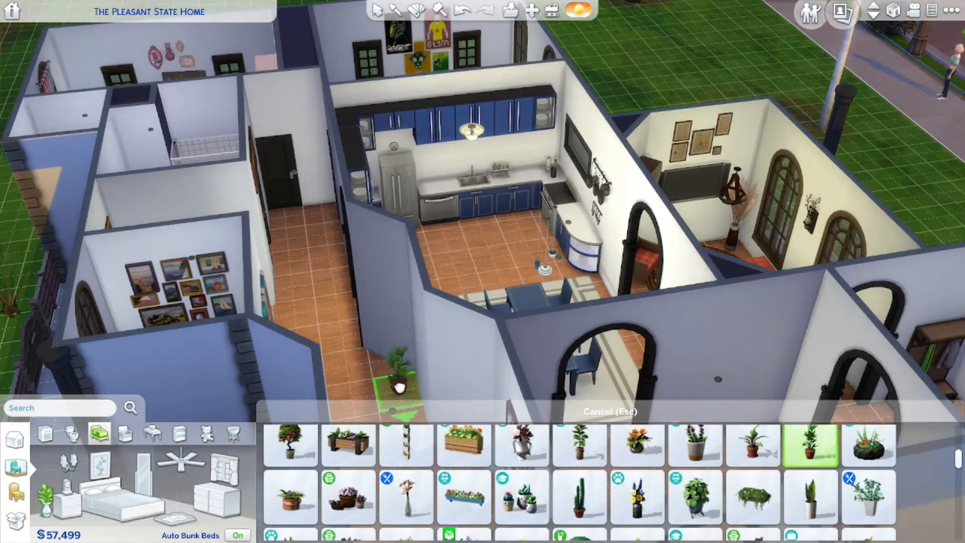
click(399, 387)
Place a light-coloured chess table in the empty room beside the dining area, between the two arches.
middle_drag(405, 387, 558, 400)
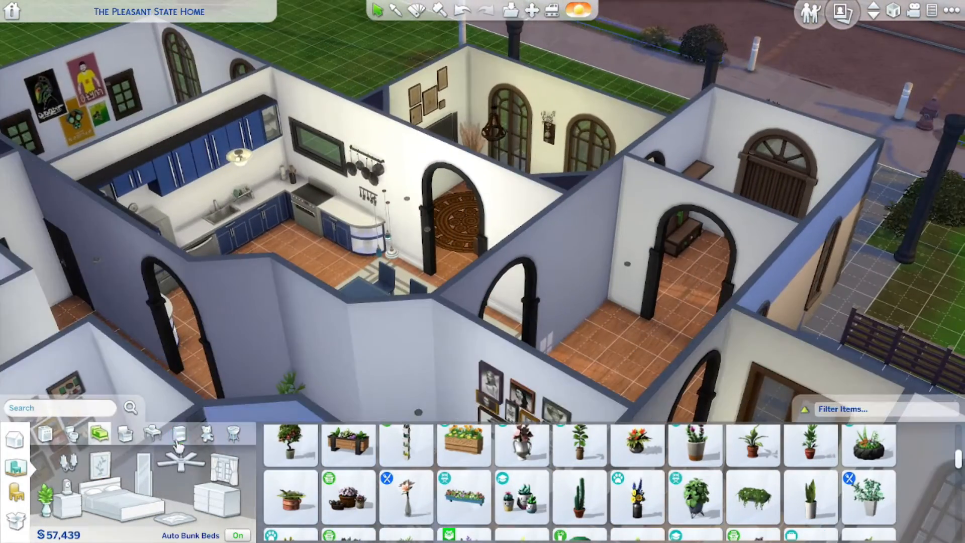
click(179, 433)
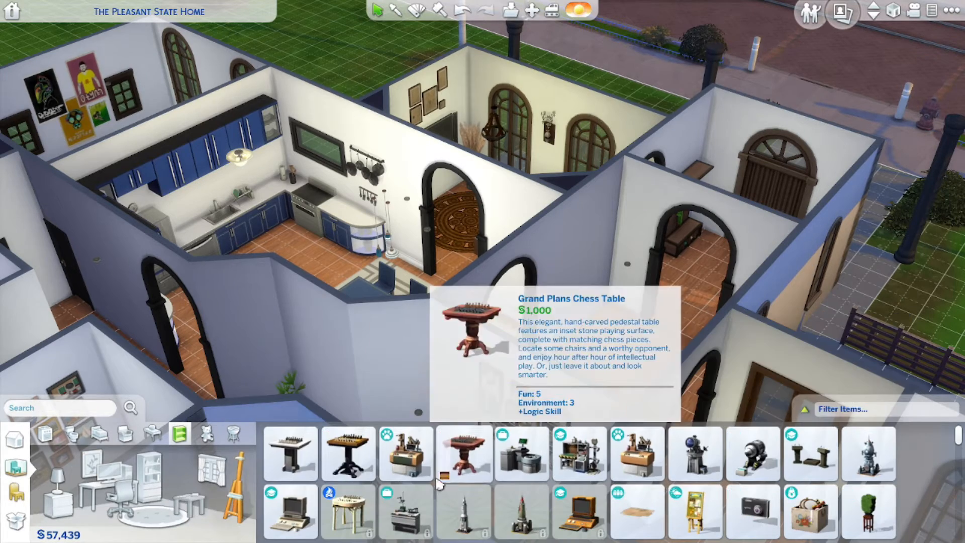
click(271, 475)
click(236, 452)
click(614, 329)
Try a pair of dark carved wooden chairs at the chess table and remove them.
click(122, 495)
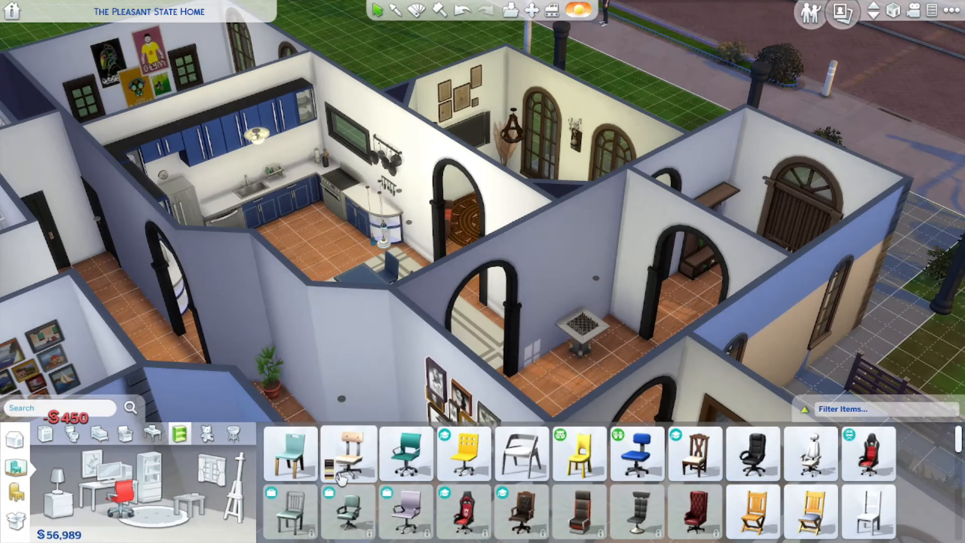
click(695, 452)
shift+click(560, 354)
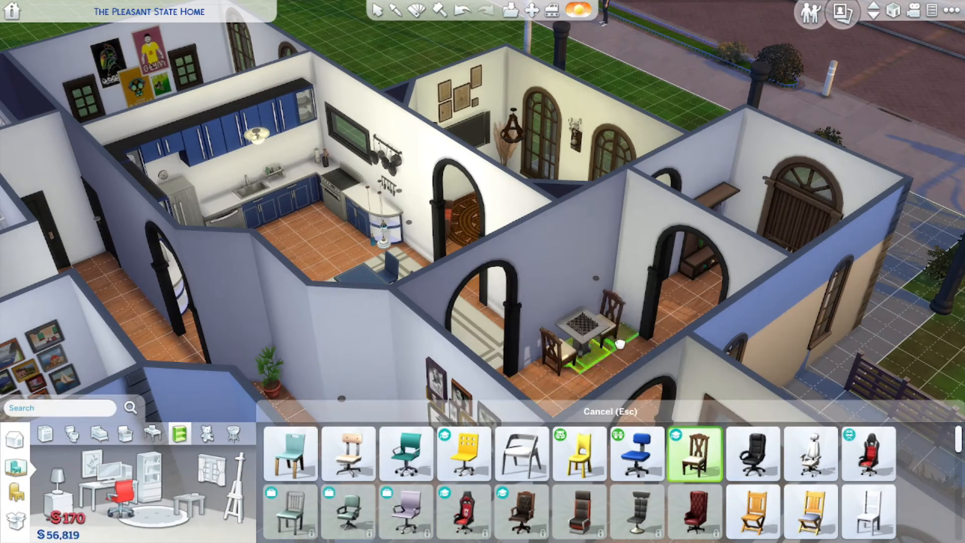
click(619, 344)
click(558, 352)
key(Delete)
click(611, 322)
key(Delete)
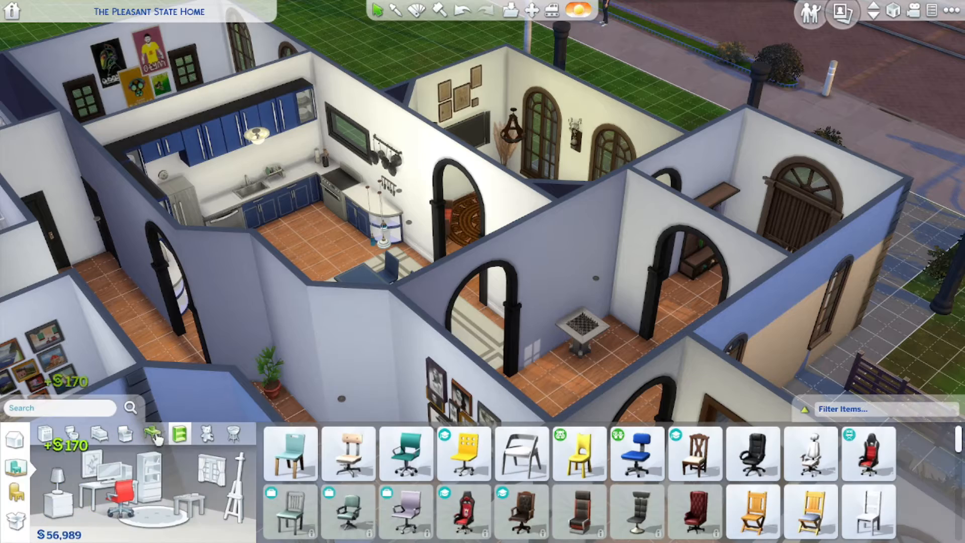
Place two high-backed grey dining chairs with light seats on opposite sides of the chess table.
click(153, 433)
click(117, 495)
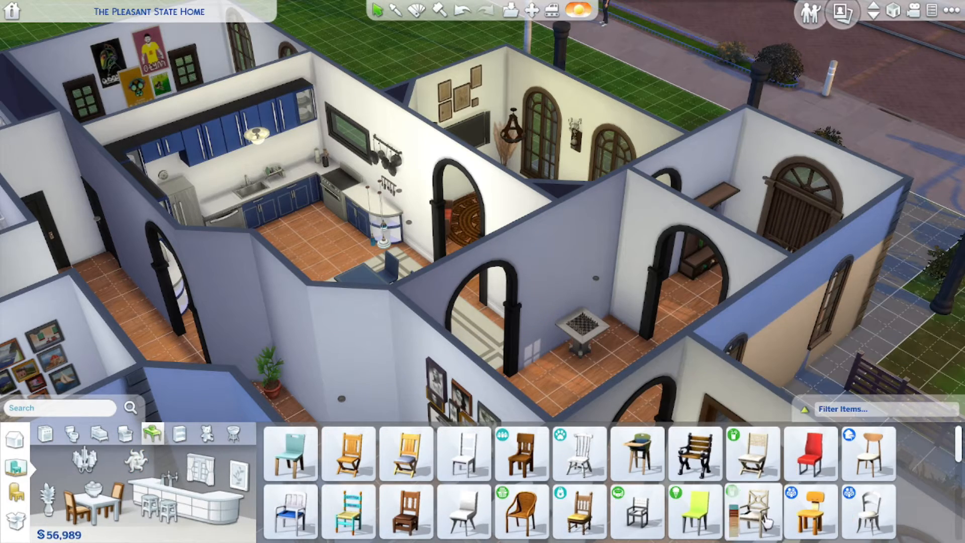
scroll(764, 521, down, 2)
click(287, 484)
click(251, 502)
shift+click(560, 347)
shift+click(609, 321)
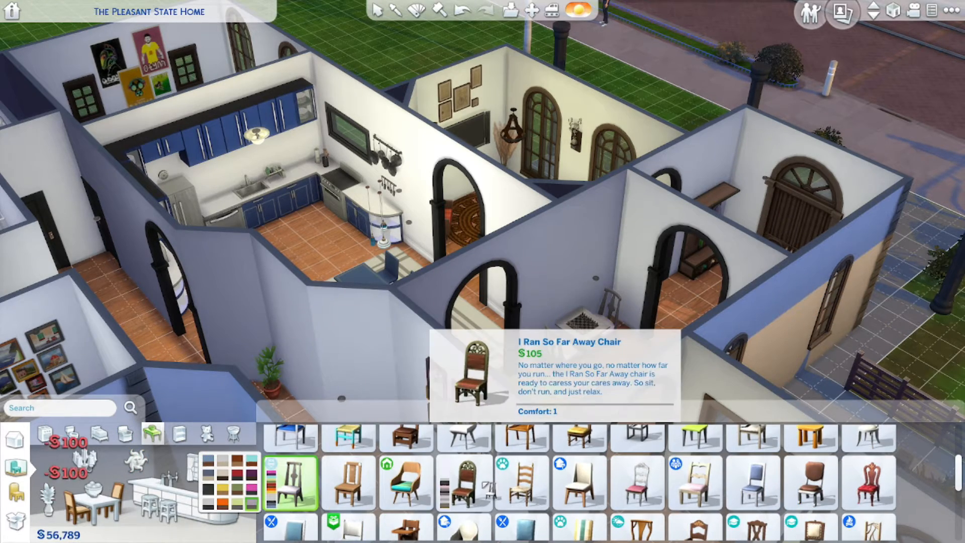
click(377, 10)
Choose a wide landscape painting in an ornate frame and hang it on the wall beside the dining room arch.
middle_drag(382, 101, 326, 100)
click(239, 474)
scroll(523, 488, down, 5)
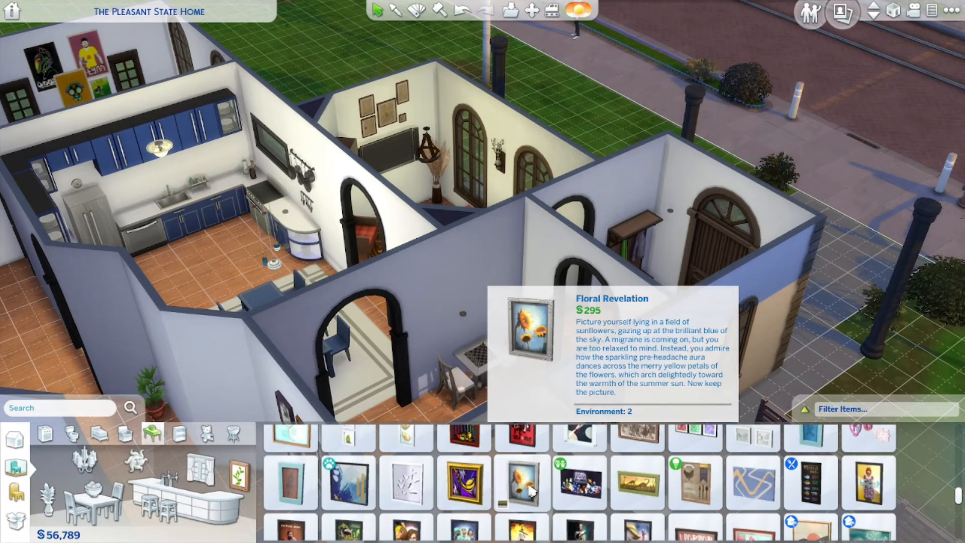
scroll(628, 495, down, 2)
scroll(635, 498, up, 4)
mouse_move(745, 509)
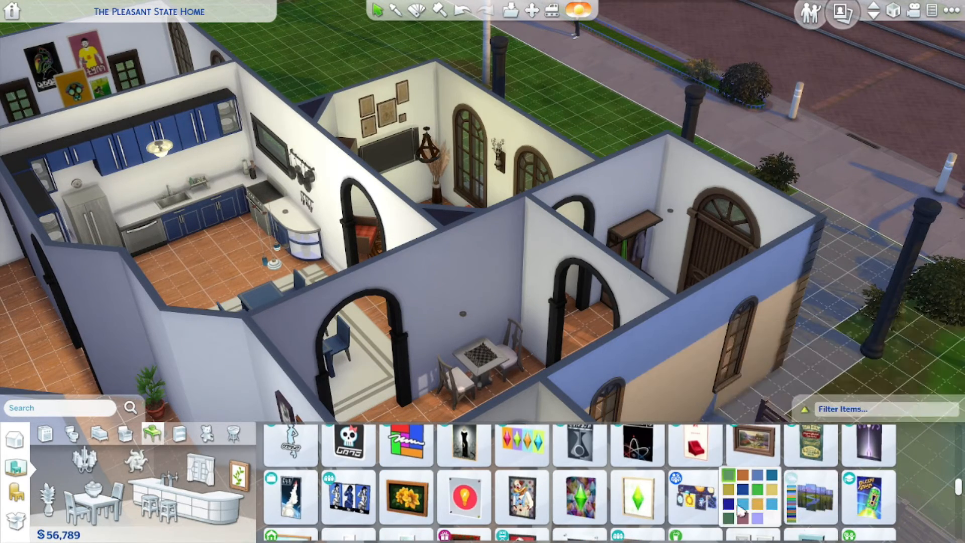
scroll(784, 500, down, 3)
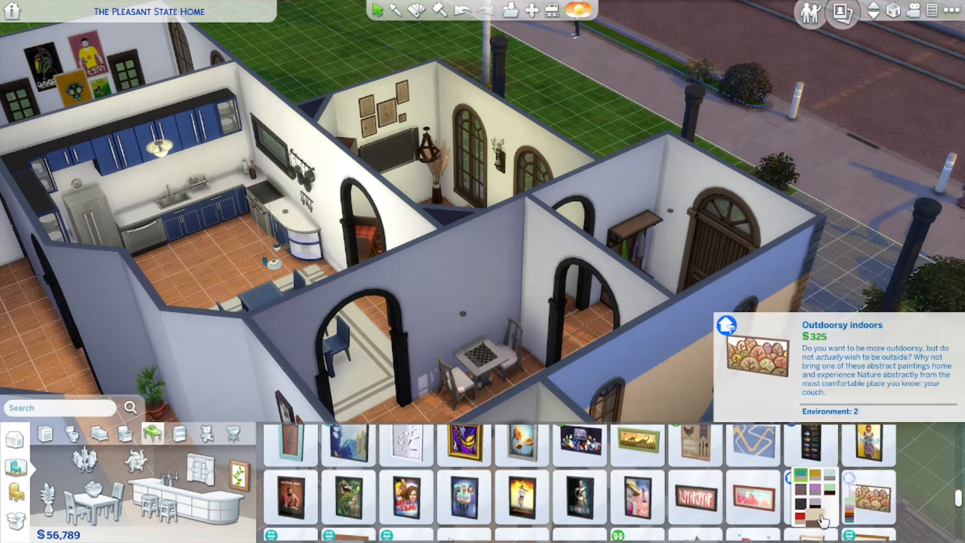
scroll(702, 498, down, 3)
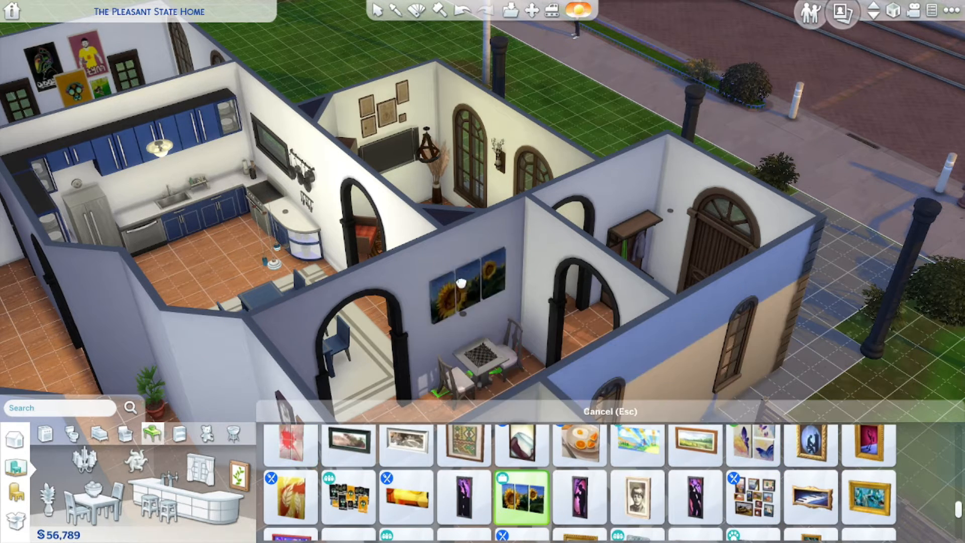
scroll(753, 502, down, 3)
click(752, 469)
scroll(521, 497, down, 2)
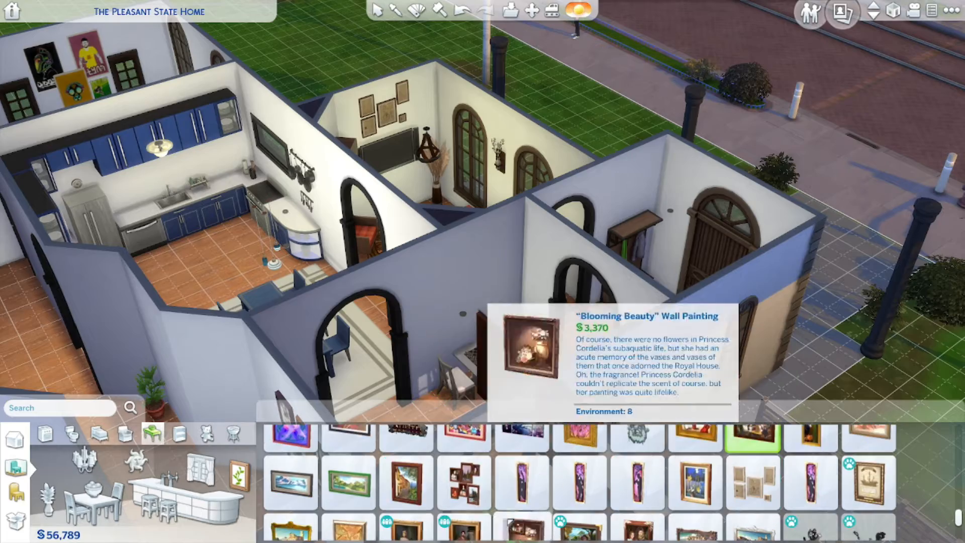
click(406, 444)
Hang a large dark-framed painting of a group around a table on the chess room's blank end wall.
middle_drag(518, 406, 589, 397)
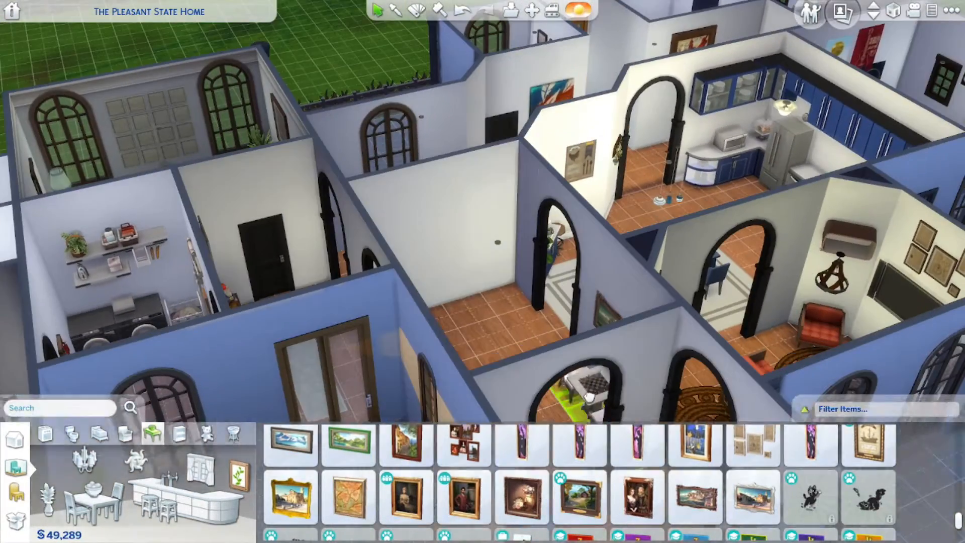
scroll(752, 483, up, 2)
click(752, 469)
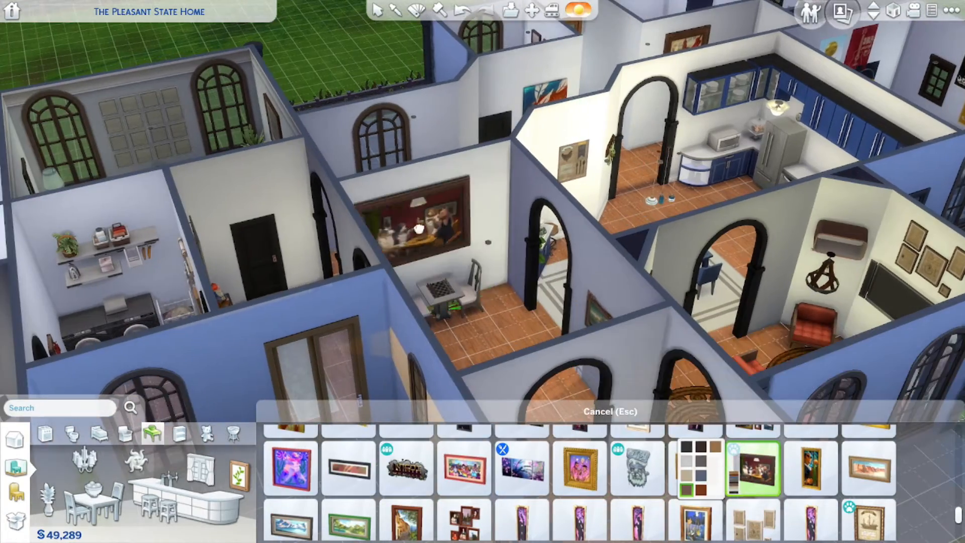
click(422, 224)
Place the black Tickle My Ivories Grand Piano beneath the large painting and move the chess table and chairs towards the entrance hall.
middle_drag(422, 224, 526, 315)
click(179, 433)
scroll(631, 506, down, 2)
scroll(646, 510, down, 2)
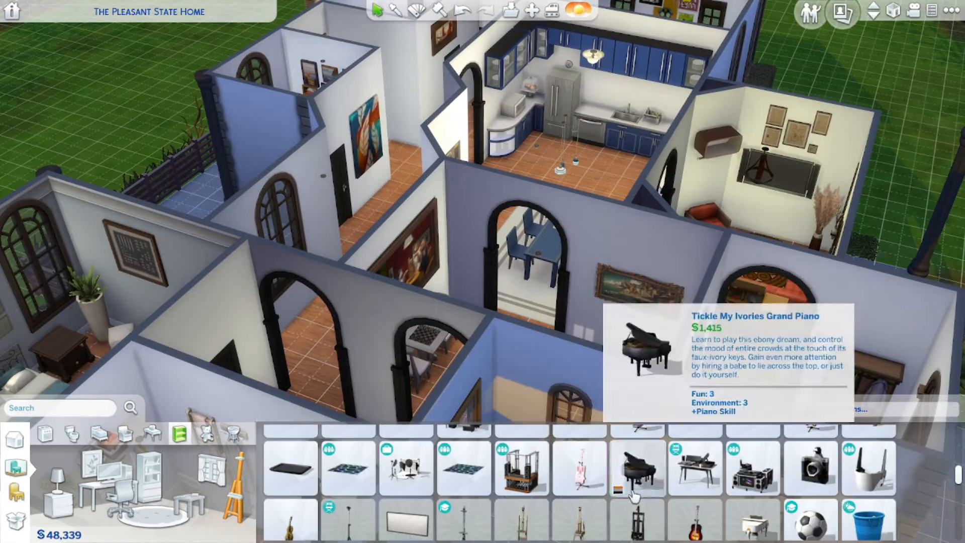
click(633, 495)
click(389, 334)
click(385, 282)
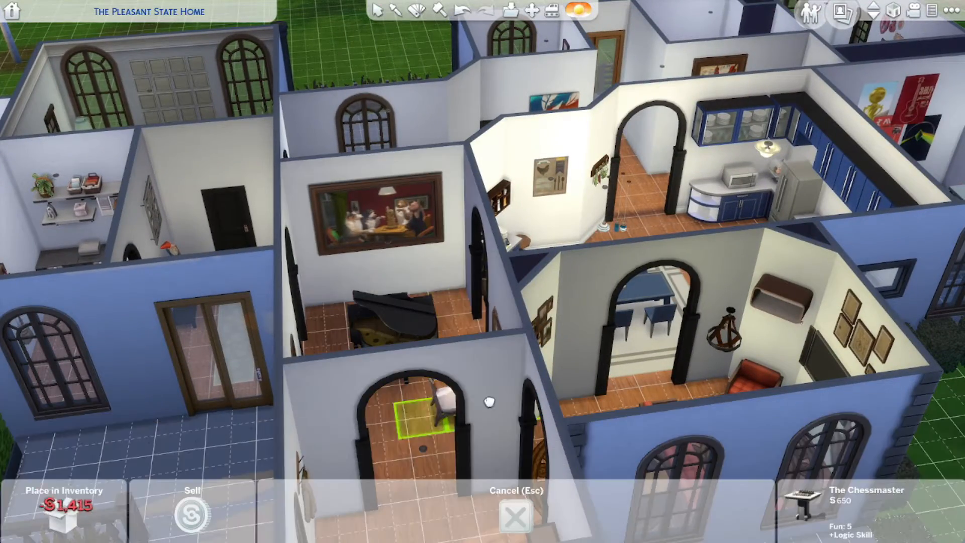
click(386, 311)
middle_drag(386, 311, 507, 334)
click(391, 314)
click(392, 314)
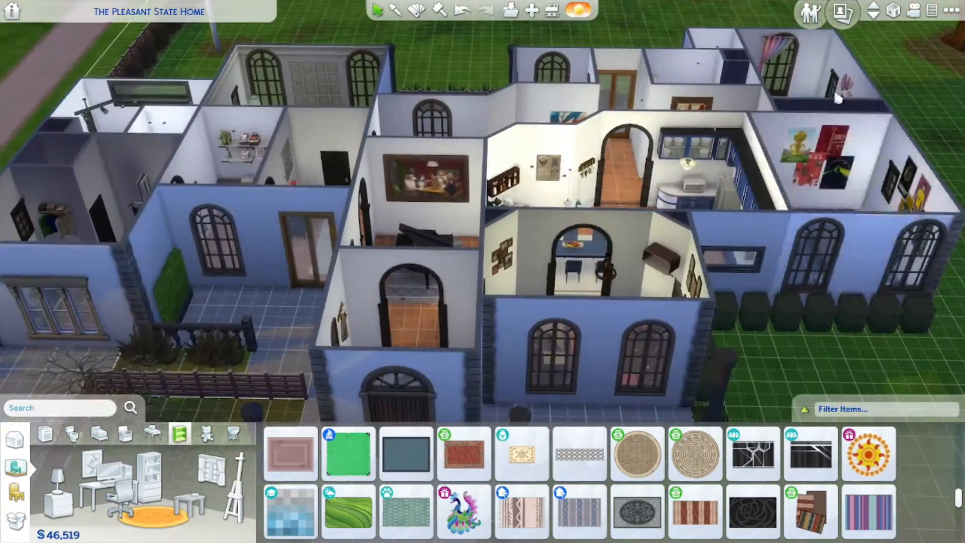
Lay a grey geometric diamond rug under the bed in the bedroom with the dark blue tiled floor.
scroll(838, 98, up, 5)
middle_drag(838, 98, 638, 368)
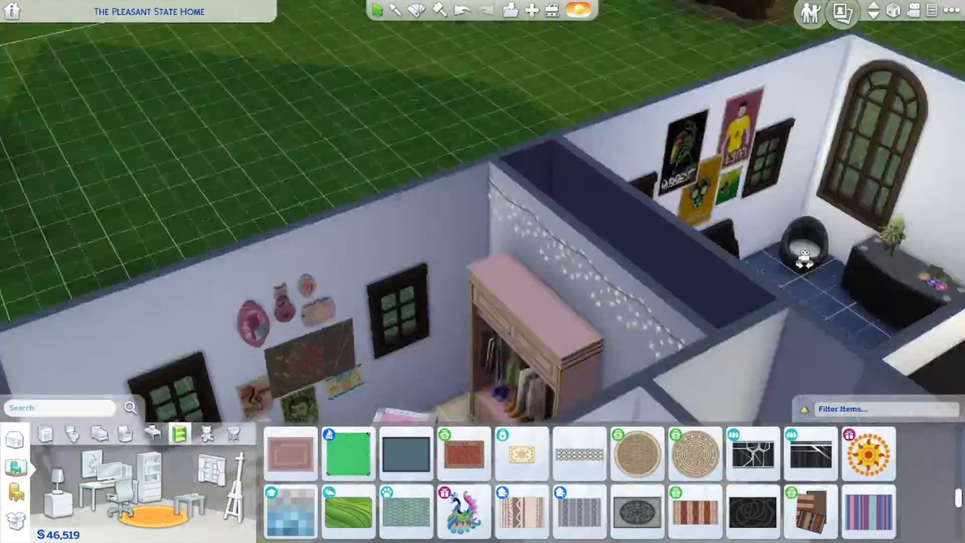
scroll(638, 369, down, 5)
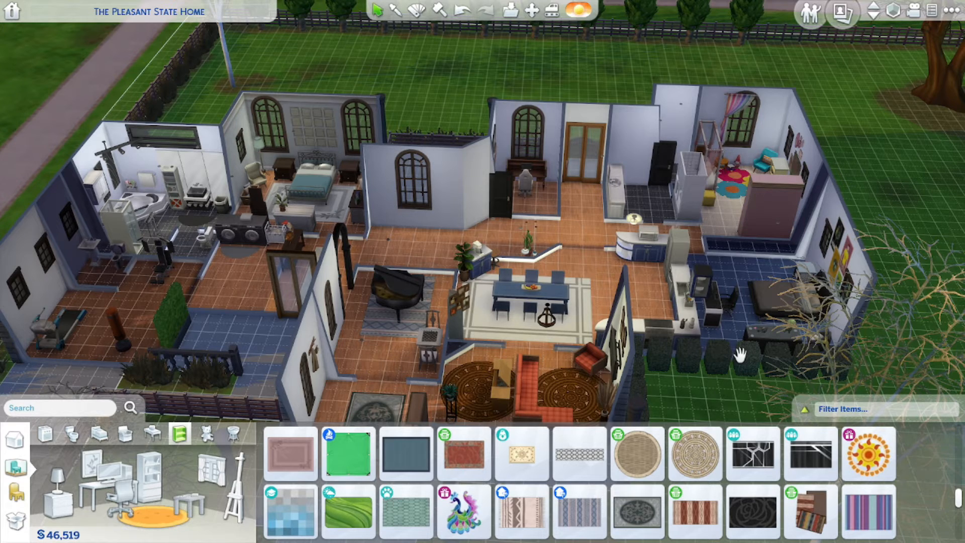
click(752, 309)
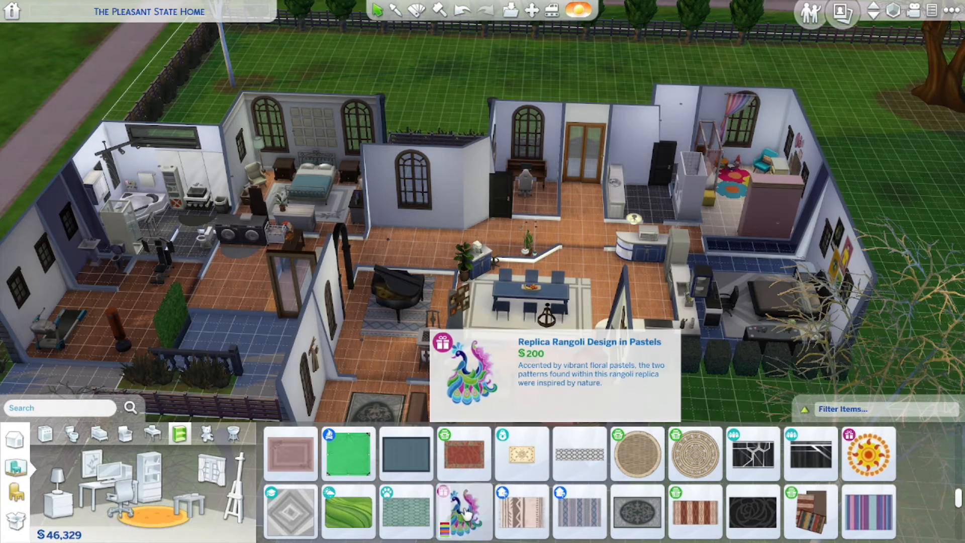
Lay a round black rug under the exercise machine beside the bathroom.
scroll(531, 523, down, 3)
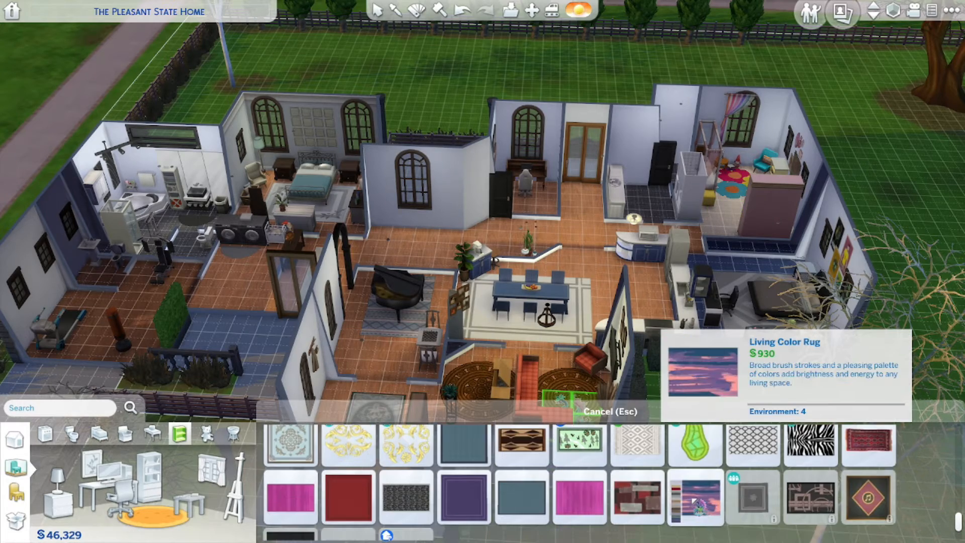
scroll(558, 495, down, 6)
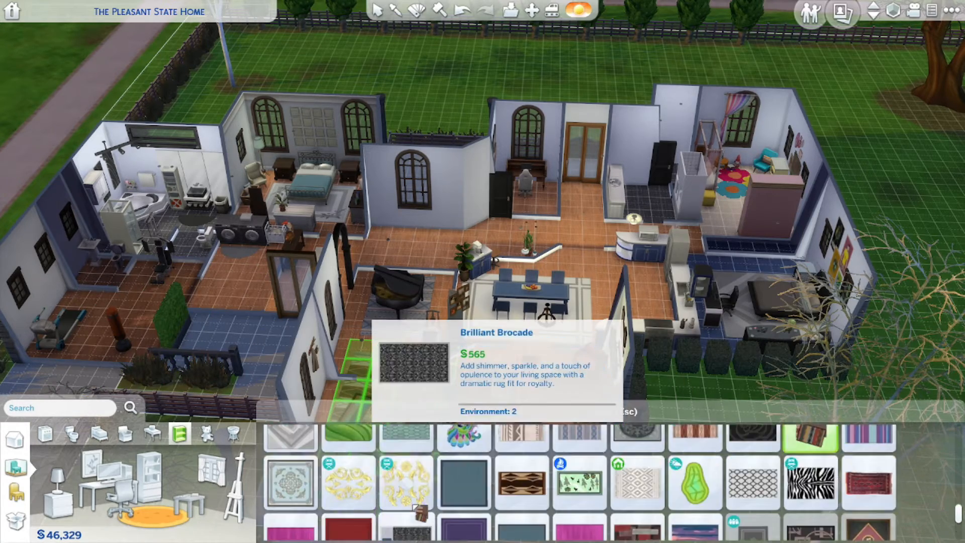
click(521, 468)
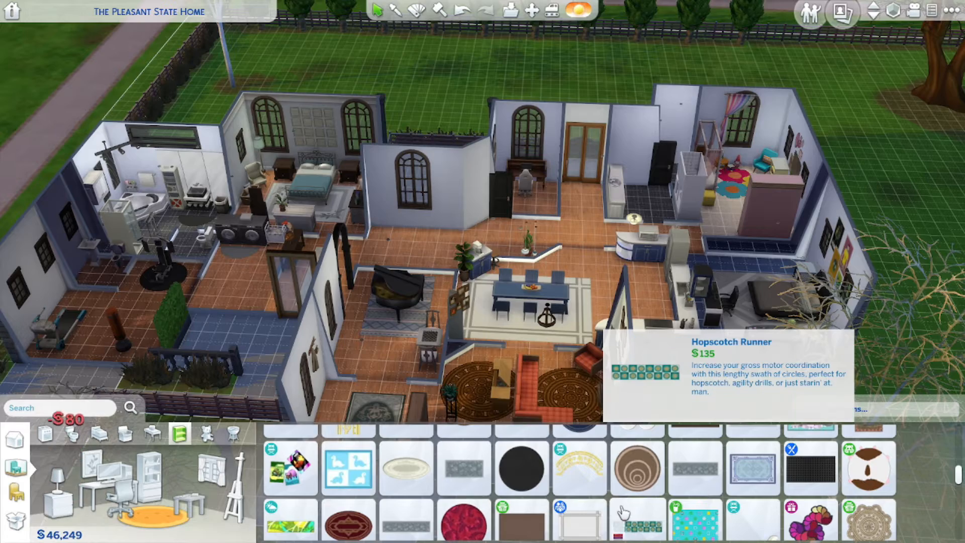
Lay grey patterned runner rugs along the main hallway and in the passage leading to the glass double doors.
click(406, 525)
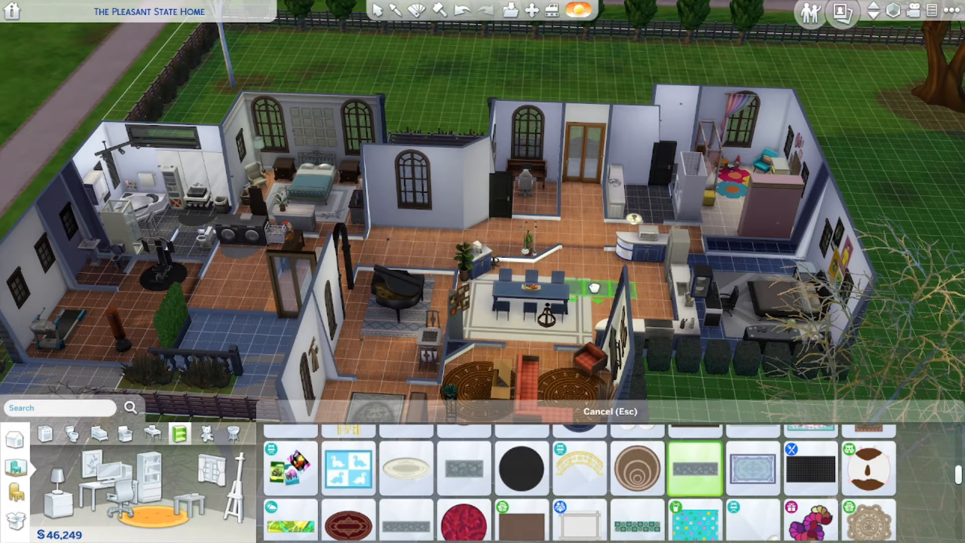
click(412, 247)
click(406, 526)
click(583, 219)
middle_drag(352, 307, 403, 379)
right_drag(403, 379, 261, 410)
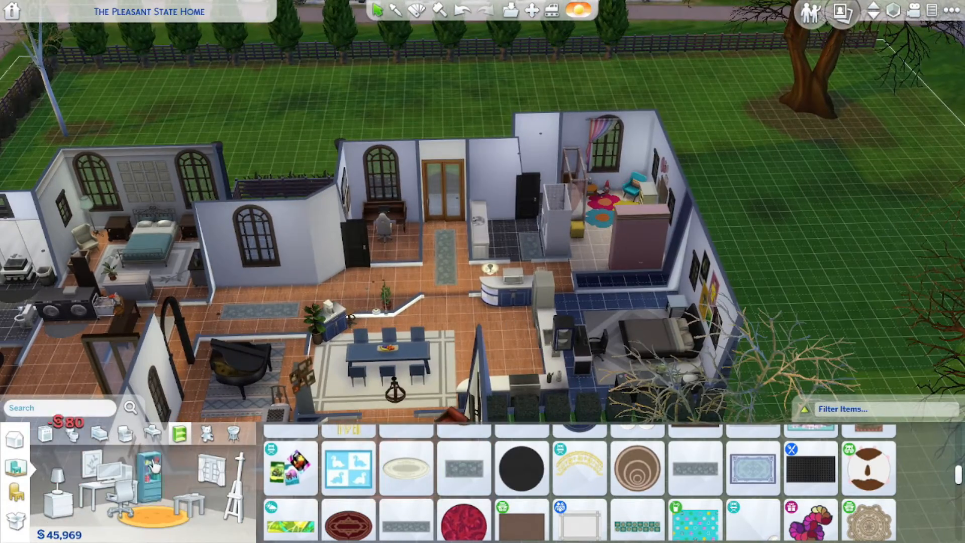
Remove the white wall cabinets above the bathroom sink counter and hang a wood-framed mirror on the cleared wall.
click(146, 470)
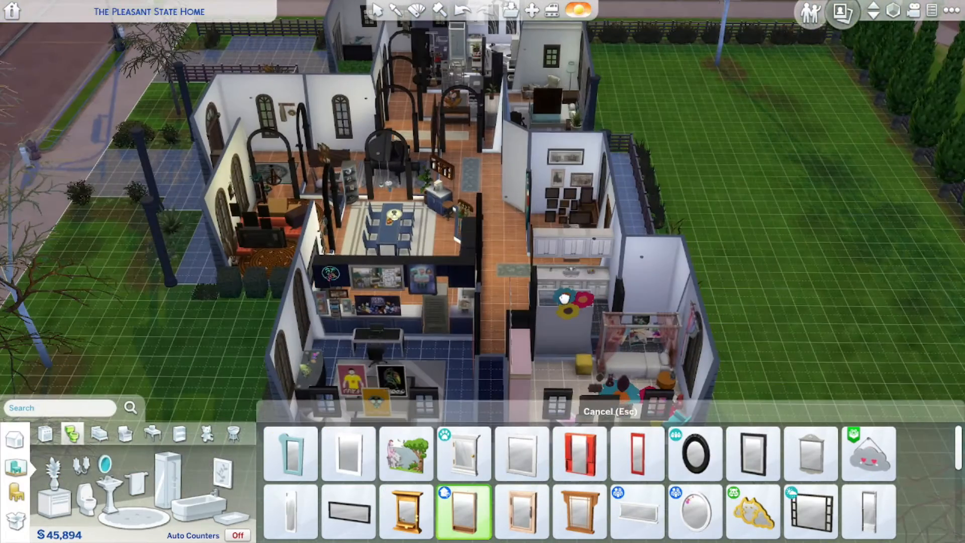
key(k)
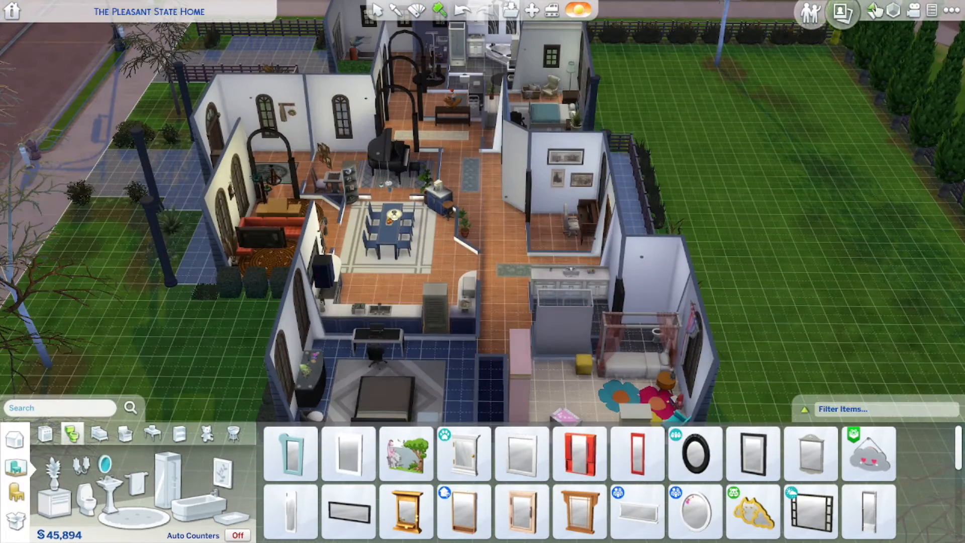
click(604, 254)
click(574, 256)
scroll(493, 499, down, 10)
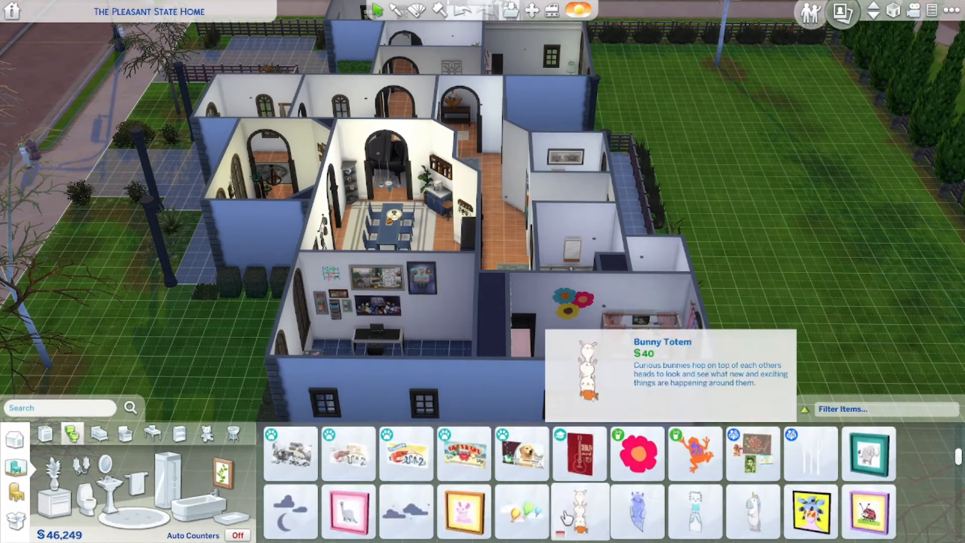
scroll(494, 500, down, 1)
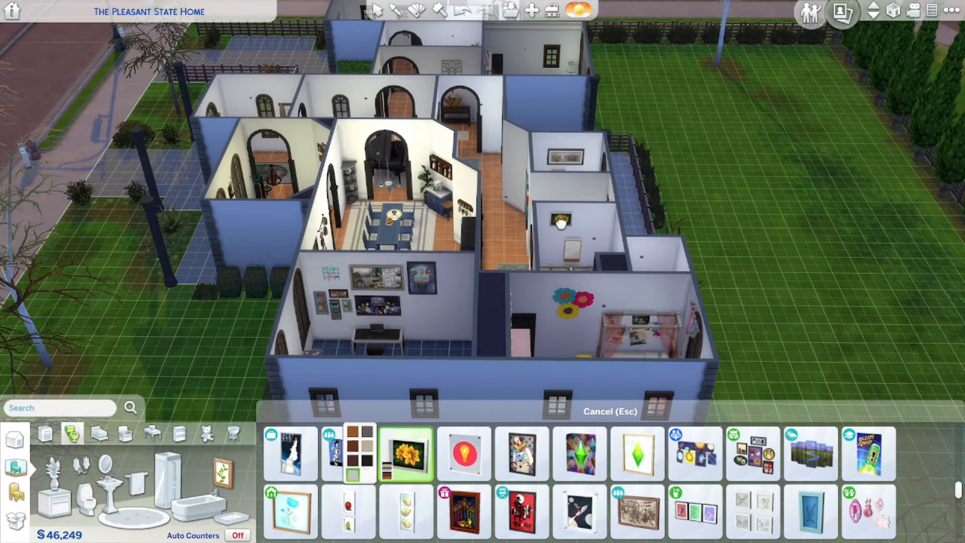
scroll(561, 513, down, 5)
scroll(561, 512, down, 6)
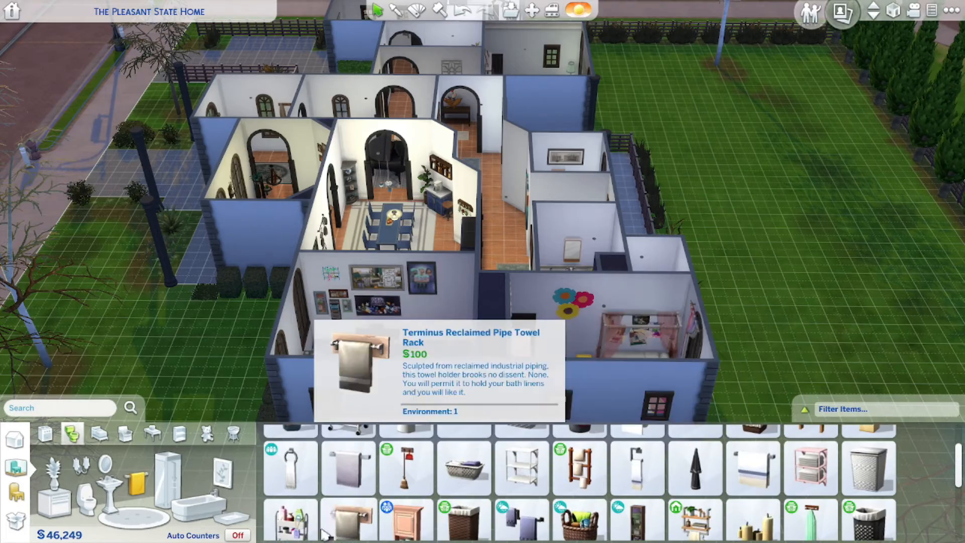
scroll(386, 504, down, 1)
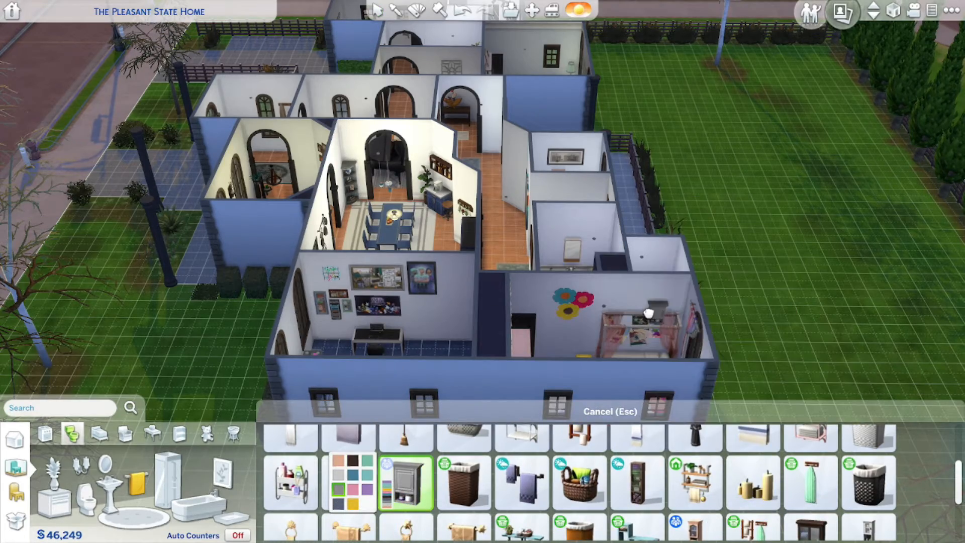
scroll(586, 384, up, 4)
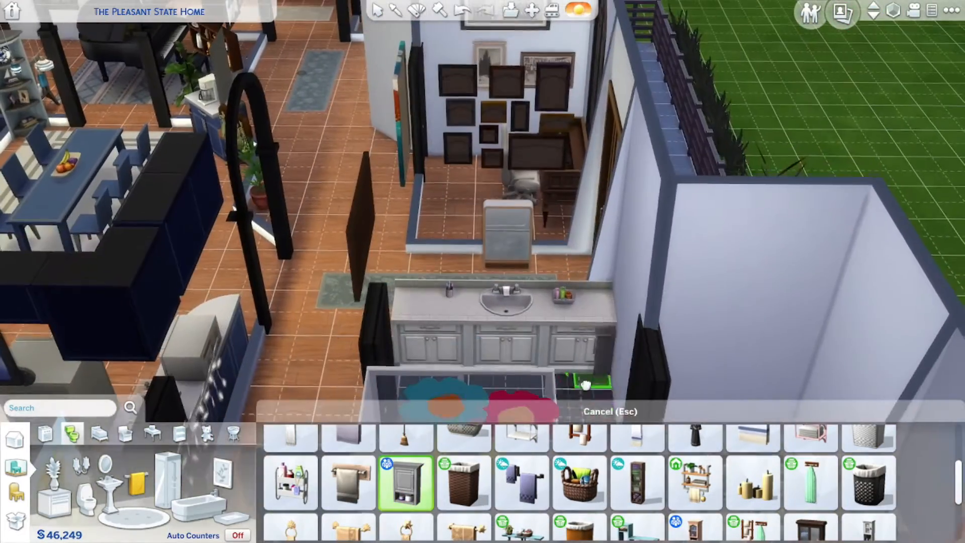
key(Escape)
Replace the end section of the bathroom sink counter with a tall open storage cabinet, moving the countertop item off it first.
drag(450, 255, 553, 266)
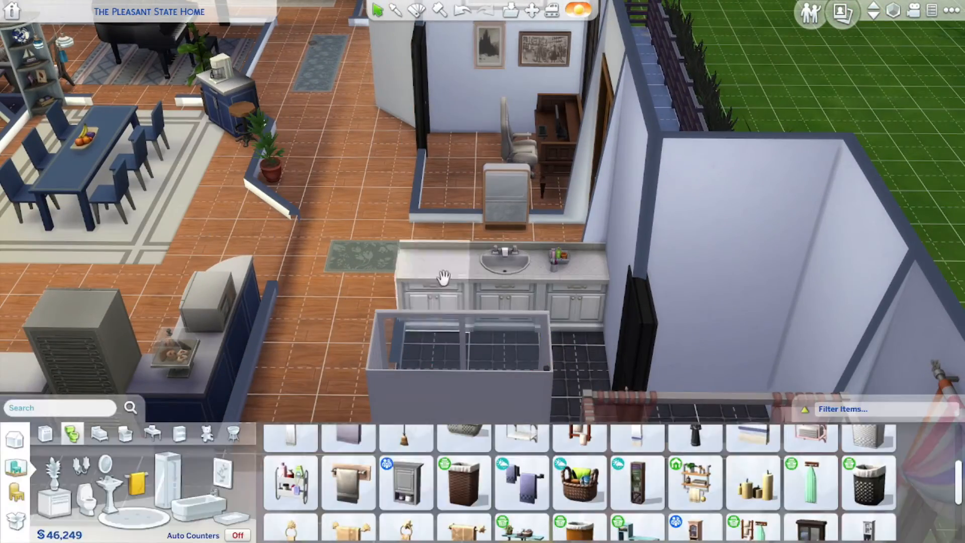
click(448, 276)
key(Delete)
mouse_move(634, 481)
click(567, 501)
click(435, 301)
Arrange the Happy Teeth Toothbrush Set and the small basket on the bathroom counter beside the sink.
click(559, 256)
click(593, 255)
click(553, 264)
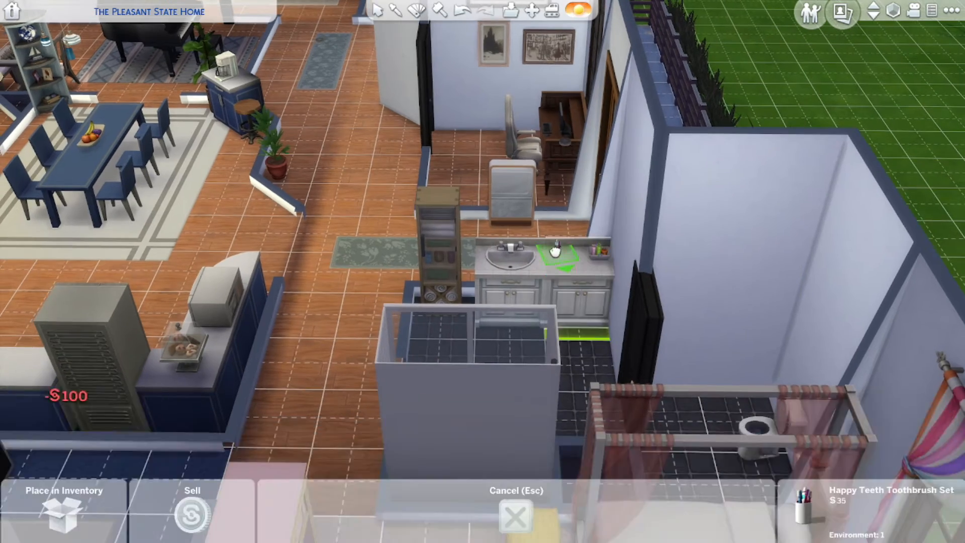
click(556, 253)
Hang the purple Meor Myson Towel Set on the wall beside the bathroom mirror.
key(w)
click(522, 482)
scroll(557, 351, down, 3)
click(715, 320)
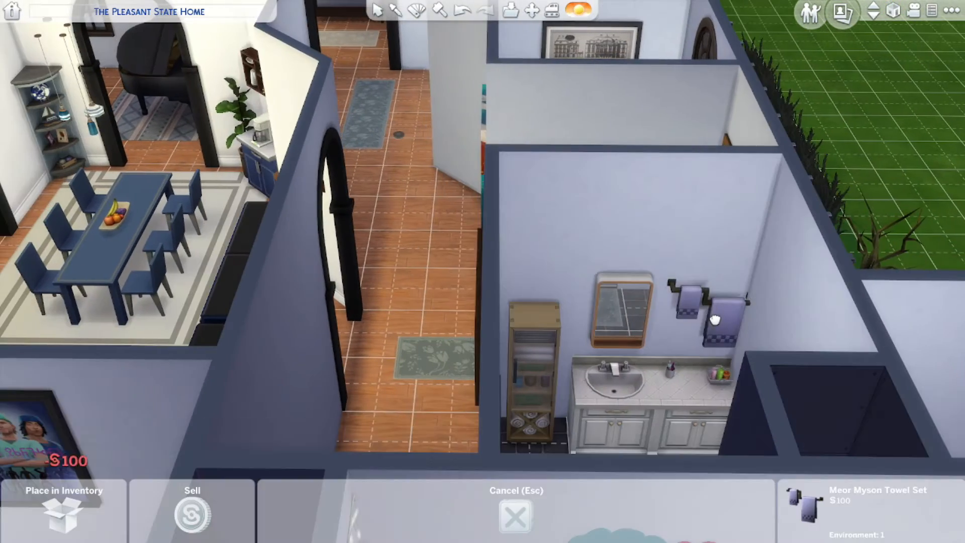
click(706, 321)
middle_drag(707, 321, 804, 296)
click(695, 481)
click(658, 322)
middle_drag(744, 309, 653, 239)
Cover the walls of the flower-decorated children's bedroom in lilac and the blue-tiled bedroom in navy, using bordered wall coverings.
scroll(653, 239, down, 5)
click(15, 439)
click(100, 497)
click(647, 453)
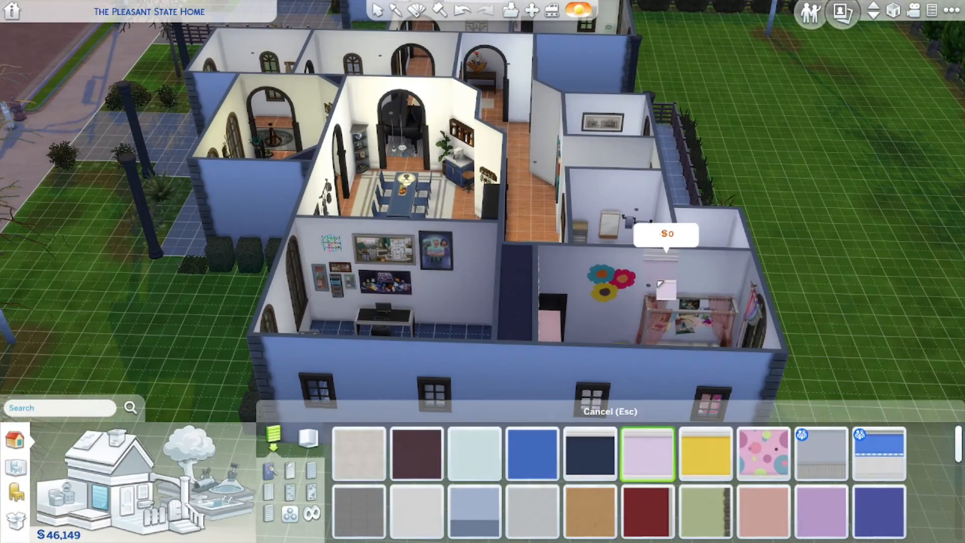
click(590, 453)
key(w)
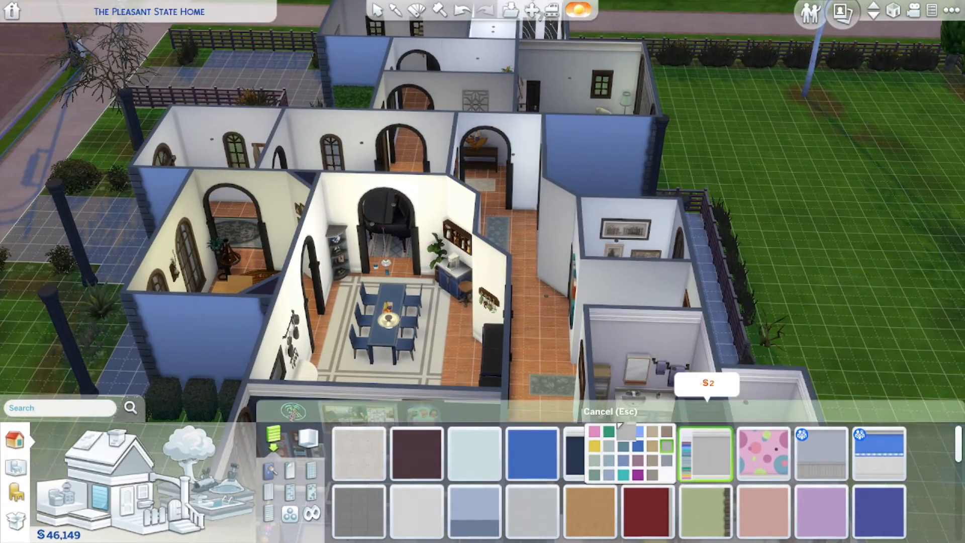
Apply a light wall covering with a white border throughout the dining room and a plain green one in the living room.
shift+click(489, 271)
key(w)
key(a)
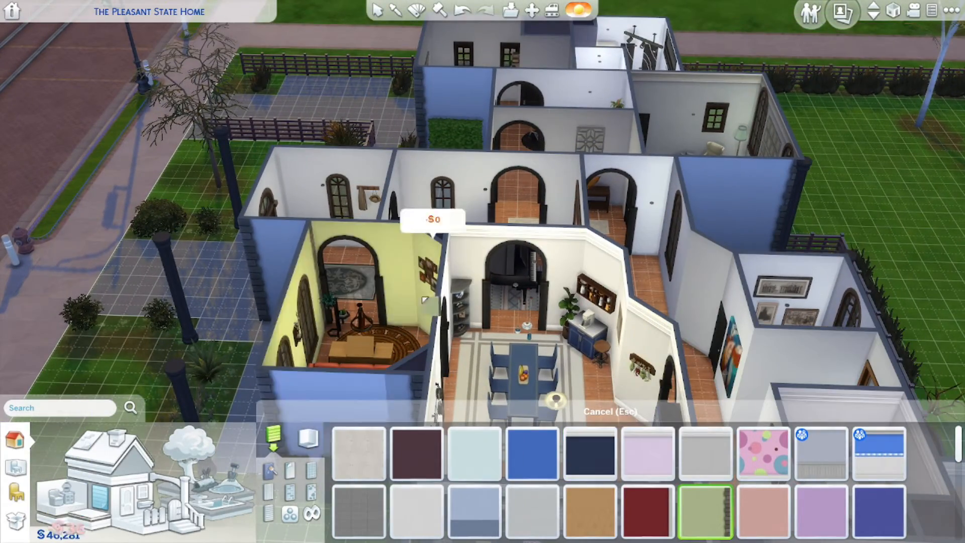
key(w)
key(d)
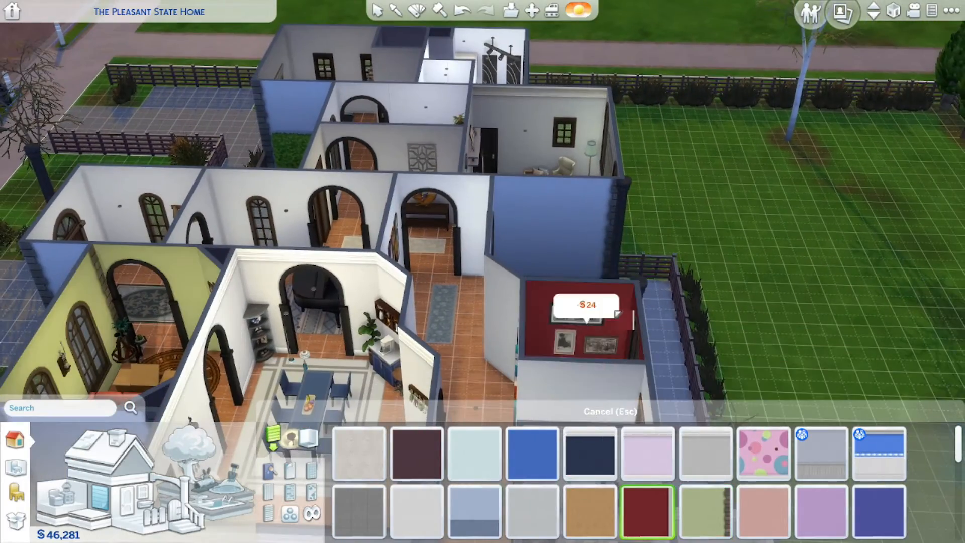
Cover the study walls in plain red and line the exercise room with the grey panelled wall covering.
click(617, 312)
key(w)
key(a)
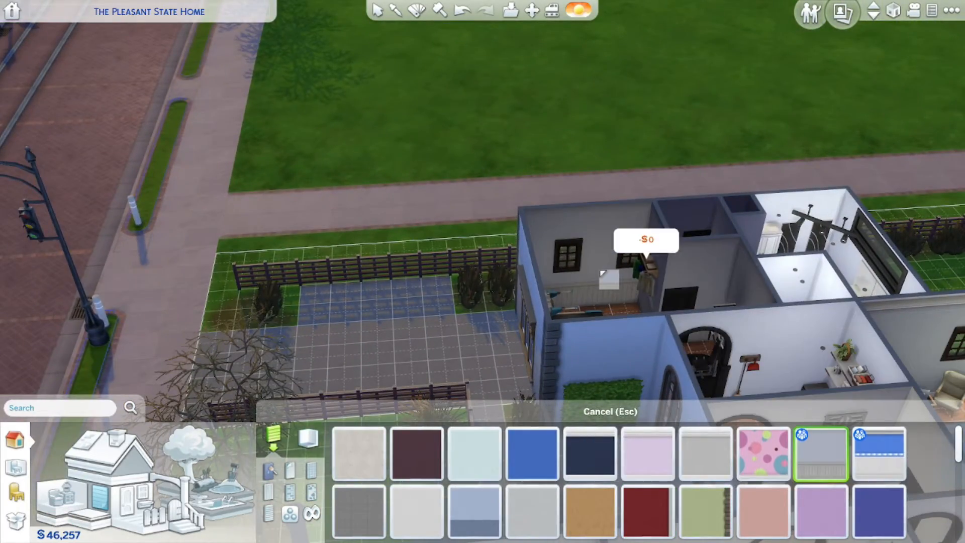
key(s)
key(d)
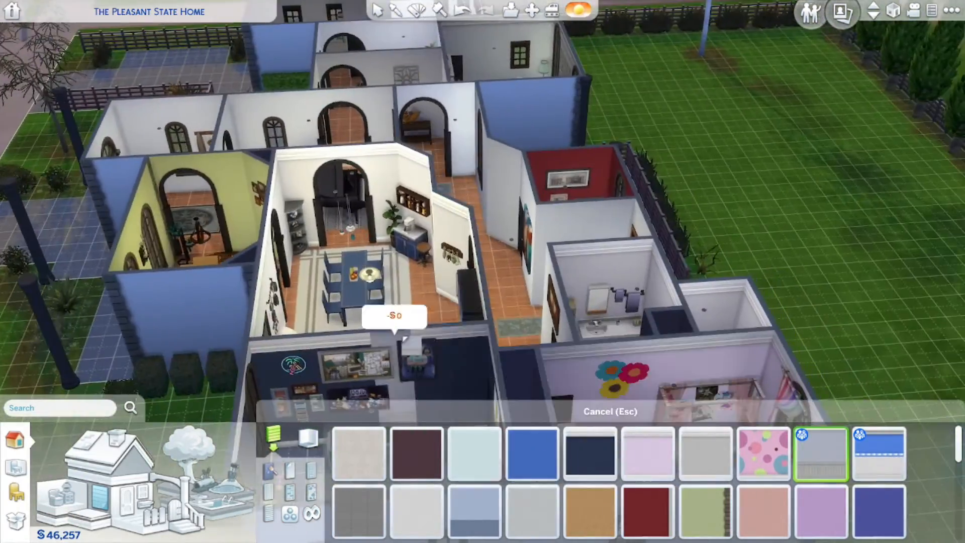
Re-cover the living room in sage green and the study in dark red, both with a white top border.
middle_drag(402, 343, 414, 344)
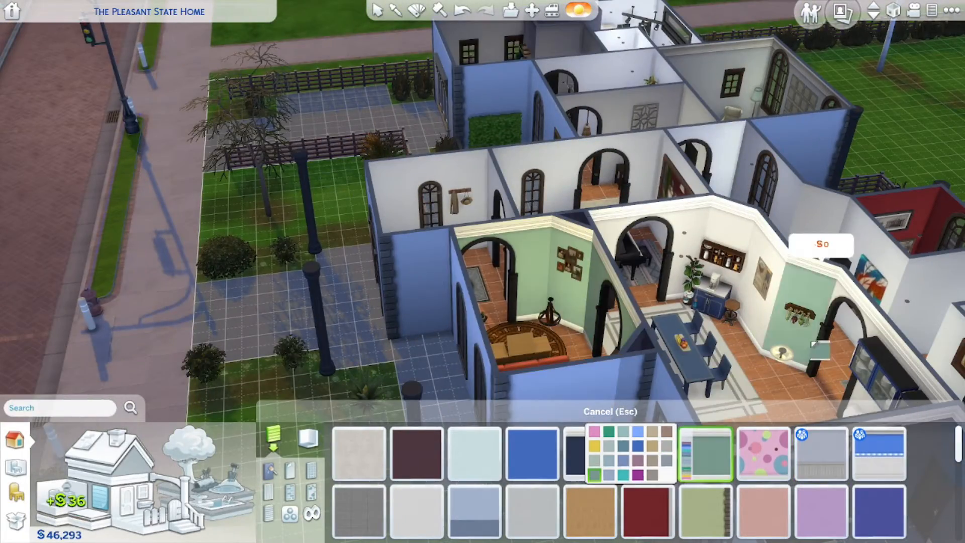
click(609, 474)
key(d)
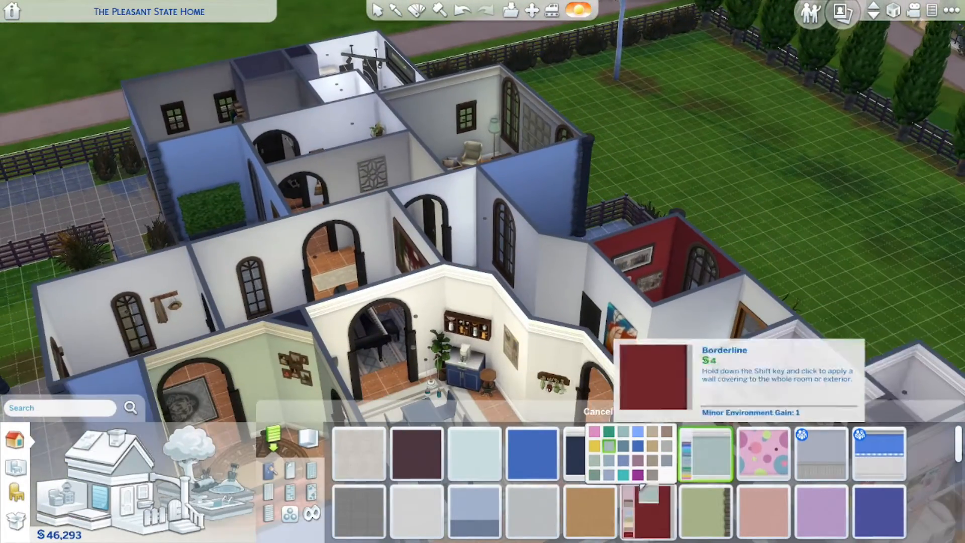
click(483, 459)
shift+click(676, 283)
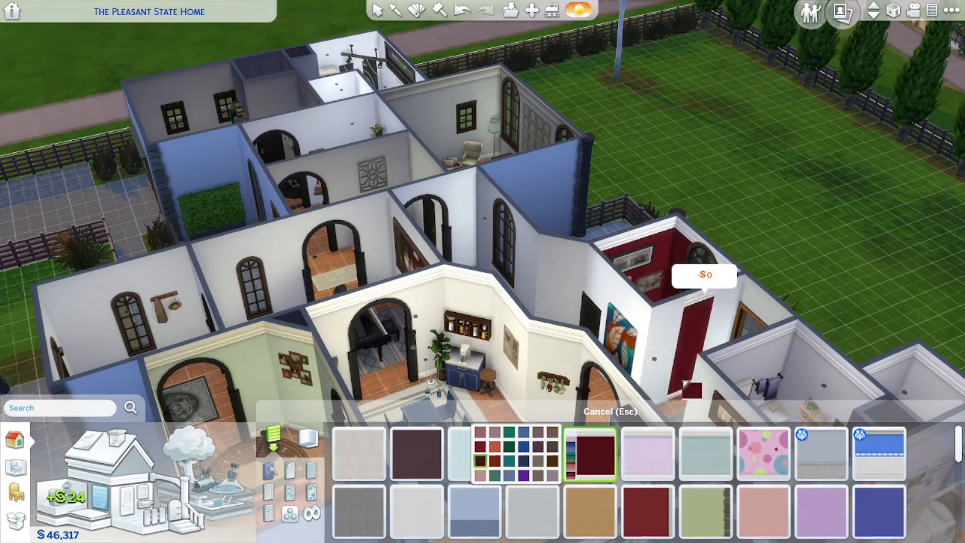
key(s)
key(d)
key(a)
key(w)
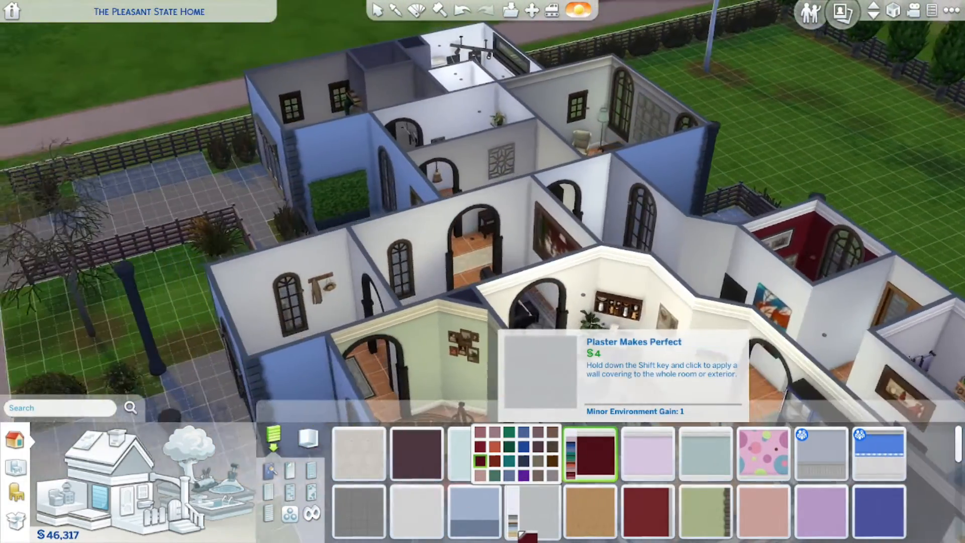
key(w)
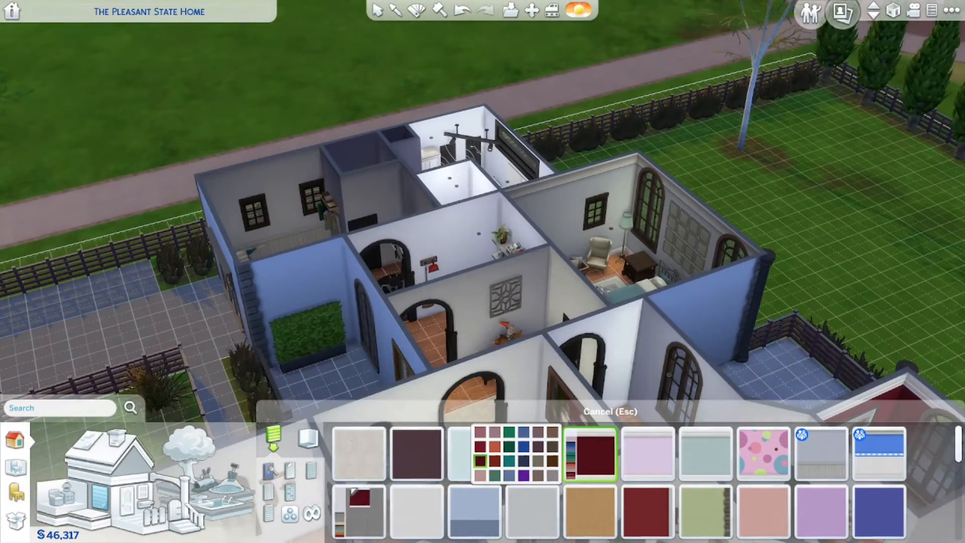
key(d)
key(s)
key(a)
key(Escape)
Place the large black outdoor barbecue grill on the patio against the hedge-covered wall.
middle_drag(475, 347, 648, 342)
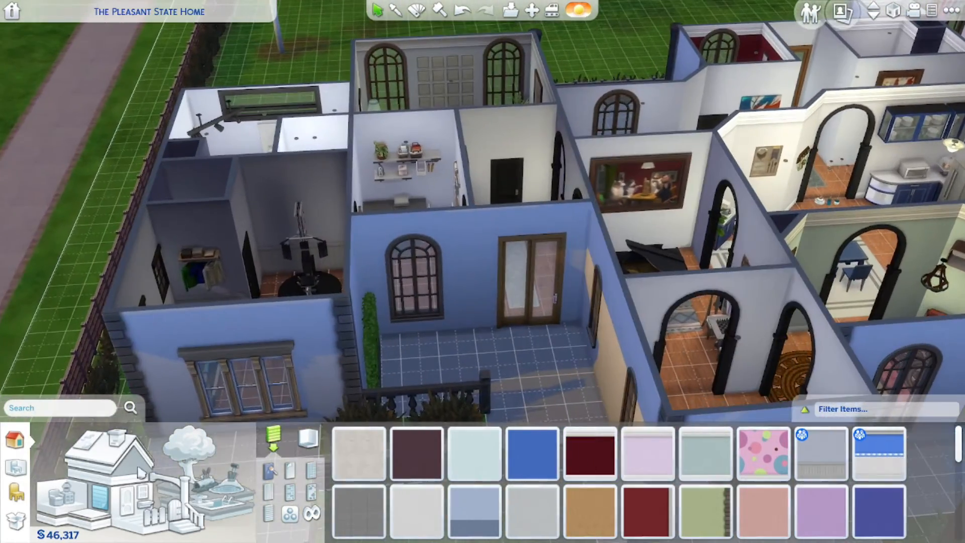
click(16, 467)
click(193, 490)
click(521, 453)
scroll(408, 352, up, 3)
middle_drag(352, 361, 409, 371)
scroll(409, 371, down, 1)
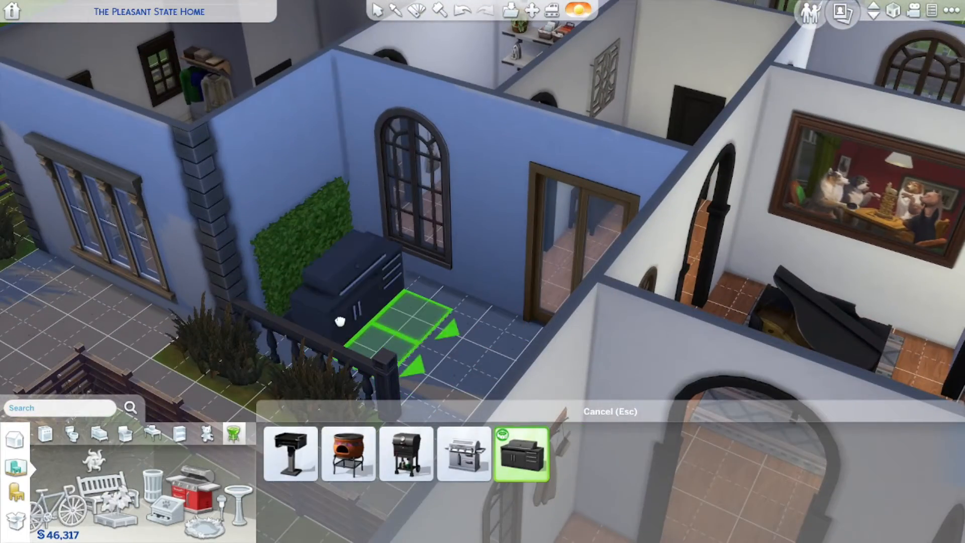
click(332, 319)
Place an Eco-Freak Teak Umbrella Table with a blue umbrella and dark wooden top on the patio.
middle_drag(332, 318, 455, 341)
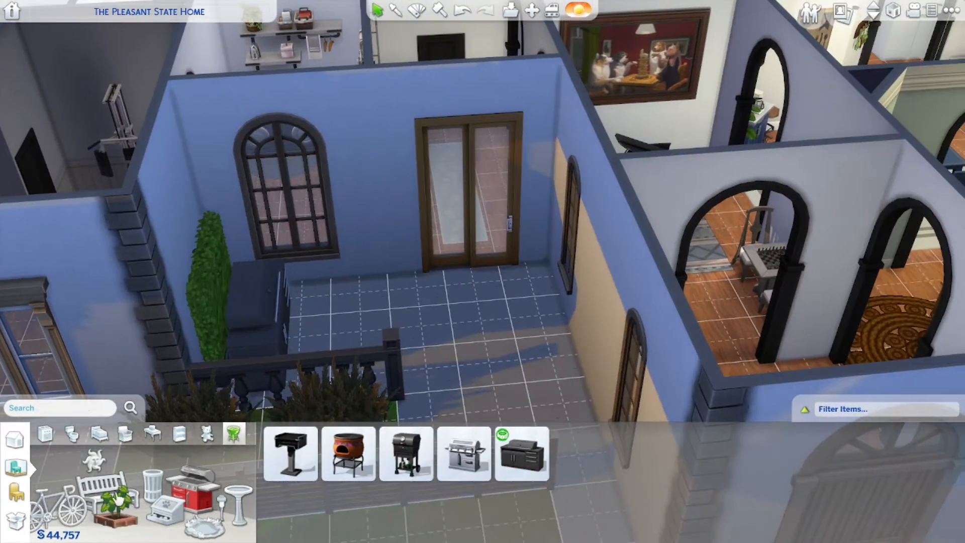
click(105, 484)
scroll(744, 502, down, 5)
scroll(737, 521, up, 1)
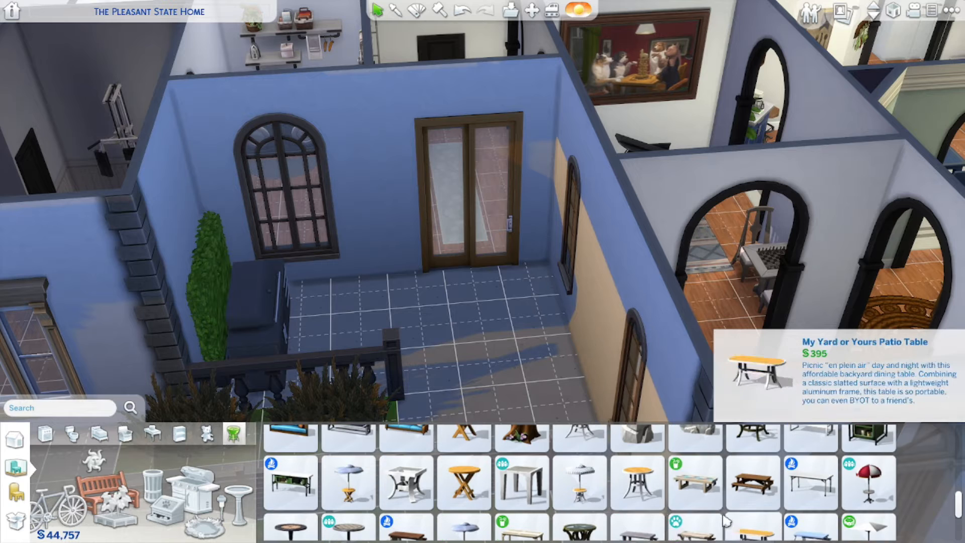
mouse_move(559, 490)
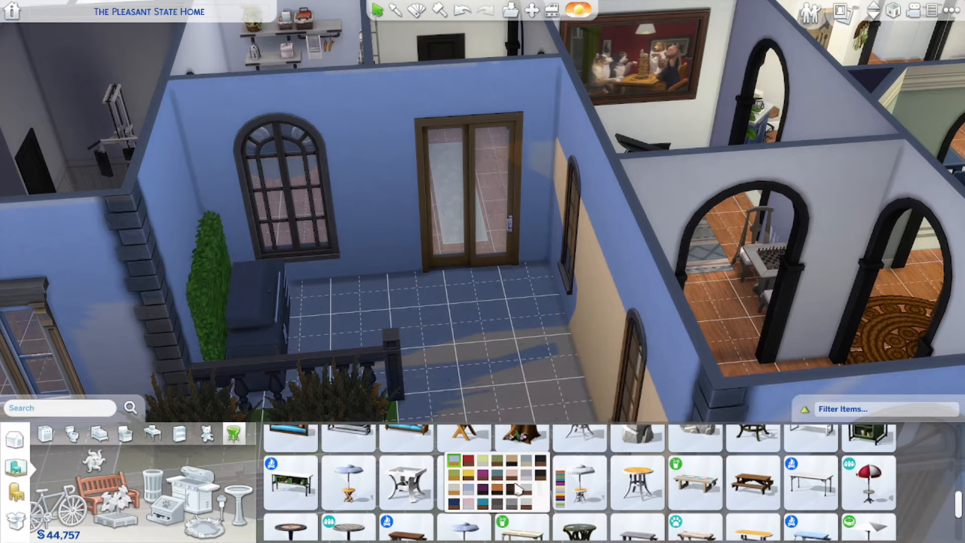
click(496, 474)
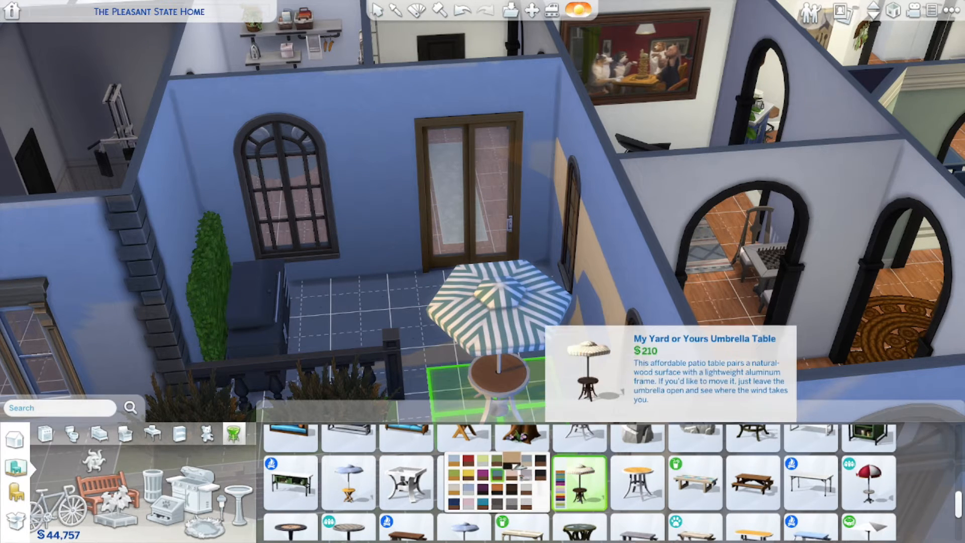
click(498, 503)
mouse_move(292, 495)
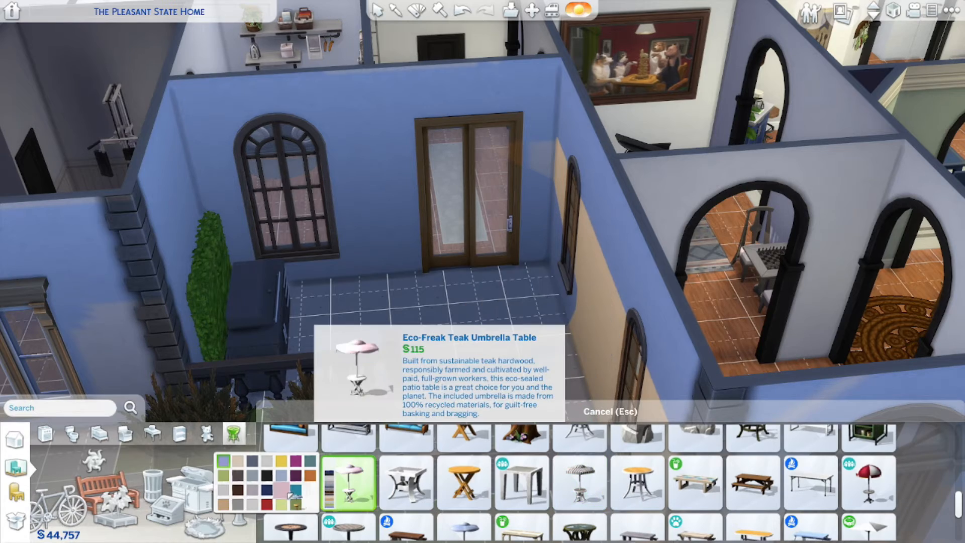
click(253, 460)
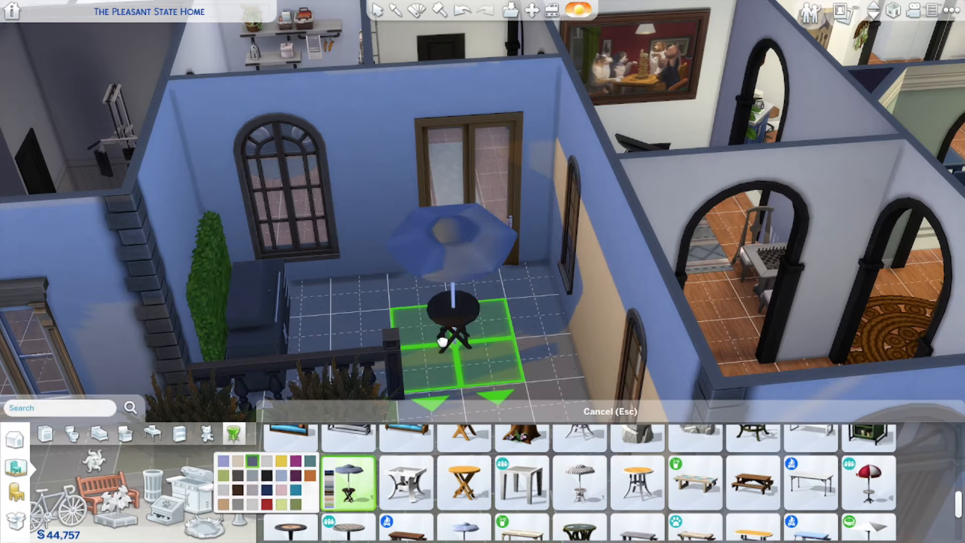
click(467, 342)
Move the umbrella table into the open area between the stone railing and the arched side windows.
middle_drag(468, 342, 577, 382)
click(502, 266)
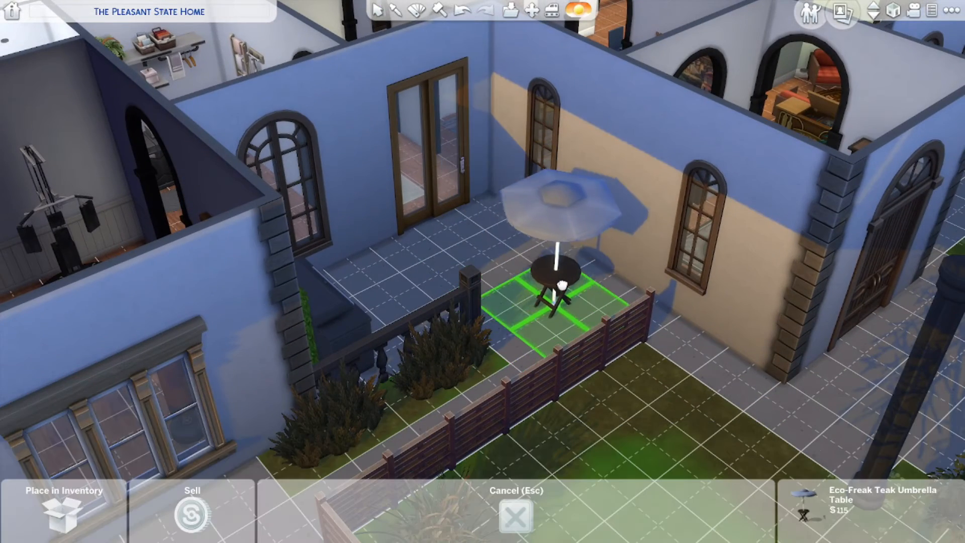
click(555, 281)
Place four wood-slatted patio chairs with dark frames around the umbrella table.
scroll(462, 492, up, 3)
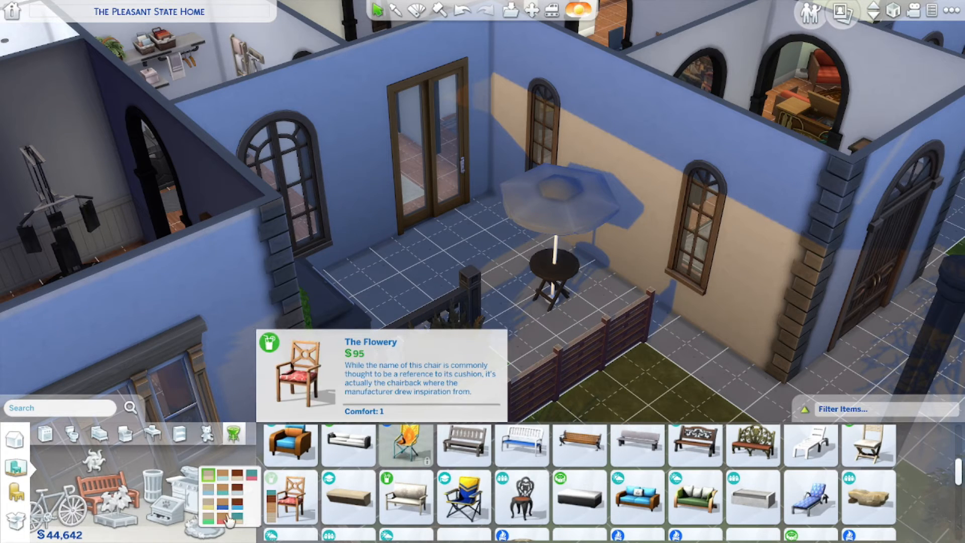
mouse_move(631, 500)
scroll(630, 500, up, 5)
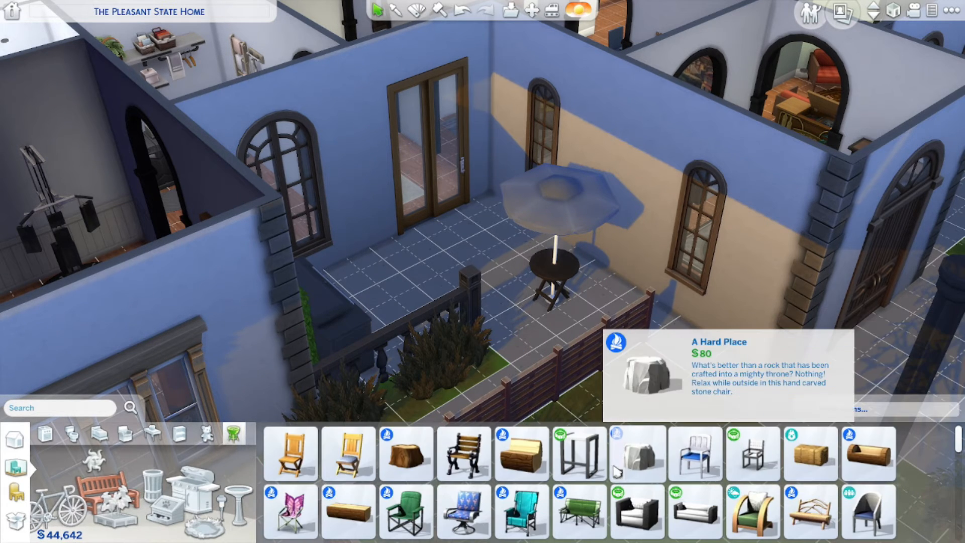
mouse_move(761, 459)
mouse_move(732, 465)
click(696, 460)
shift+click(520, 251)
shift+click(591, 254)
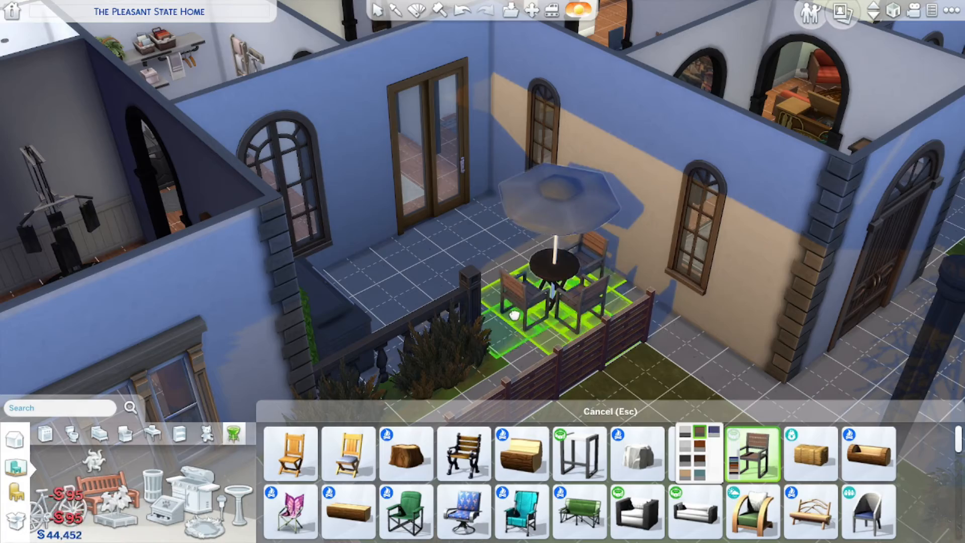
shift+click(523, 297)
shift+click(580, 302)
key(Escape)
Reposition the umbrella table with its chairs on the patio and rotate the set so the chairs stand diagonally.
click(553, 272)
click(549, 290)
middle_drag(549, 290, 485, 416)
scroll(566, 358, up, 2)
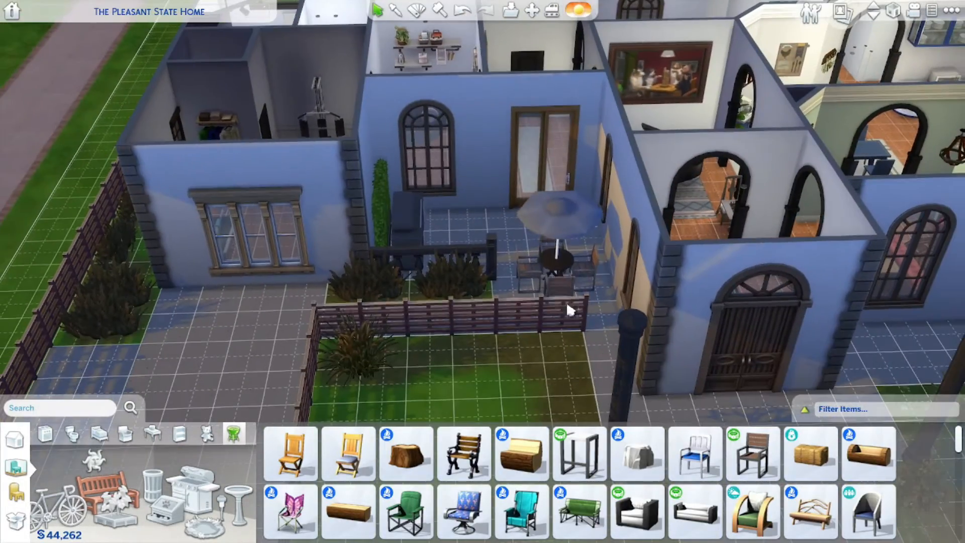
middle_drag(420, 327, 568, 315)
click(567, 316)
scroll(568, 316, down, 2)
key(period)
click(530, 257)
scroll(531, 256, up, 2)
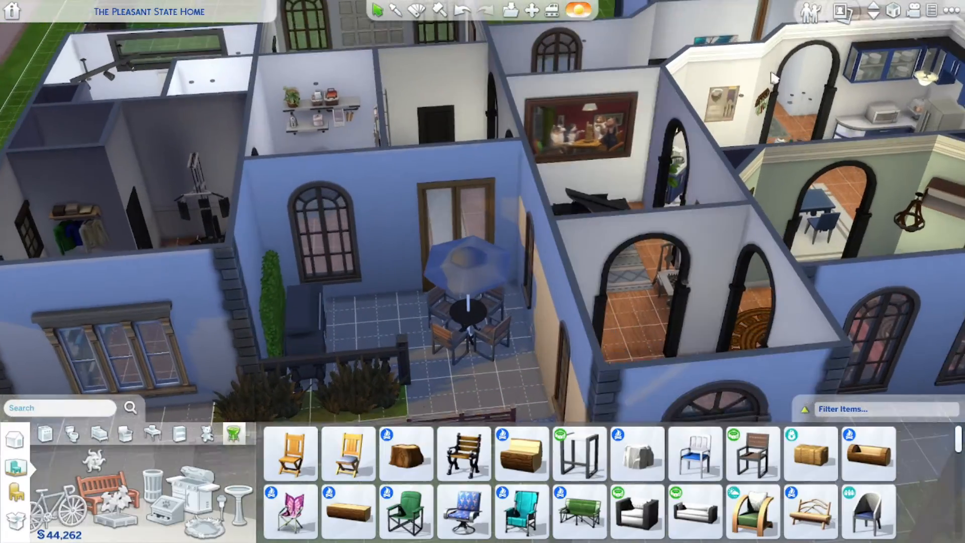
Check the furnished patio in live mode at normal speed and return to build mode.
key(F1)
key(1)
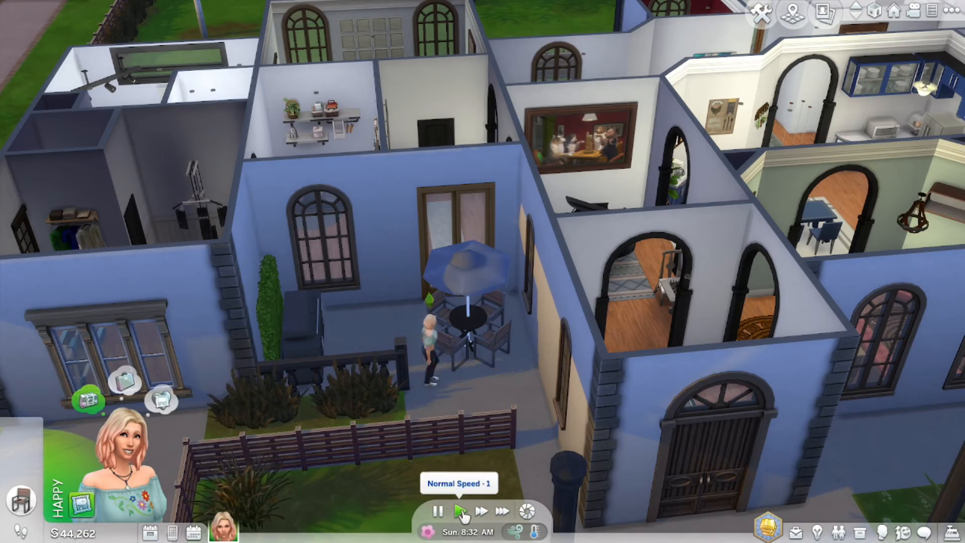
click(761, 13)
middle_drag(484, 413, 583, 308)
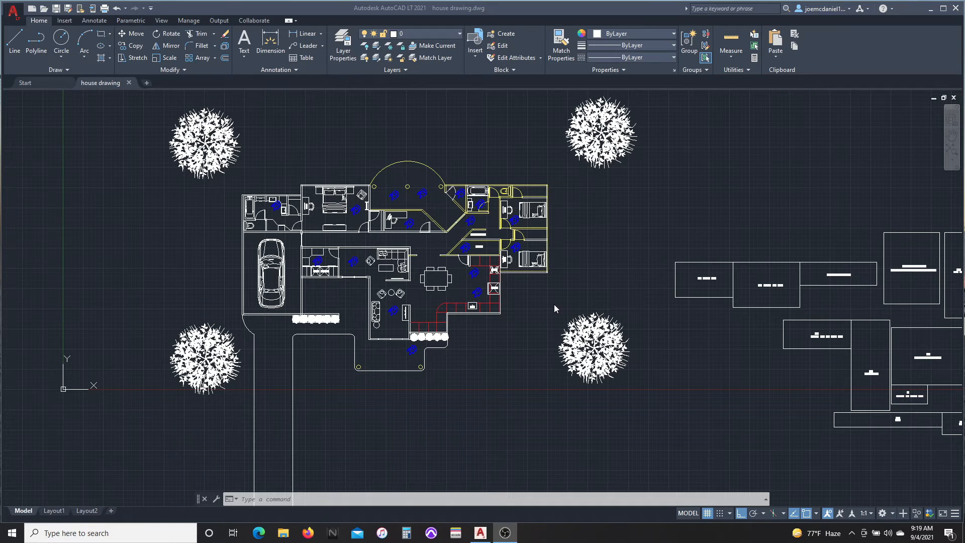
Switch to the house drawing in AutoCAD and examine the floor plan, the front entrance and the living room with its blue figures.
click(555, 304)
scroll(411, 330, up, 5)
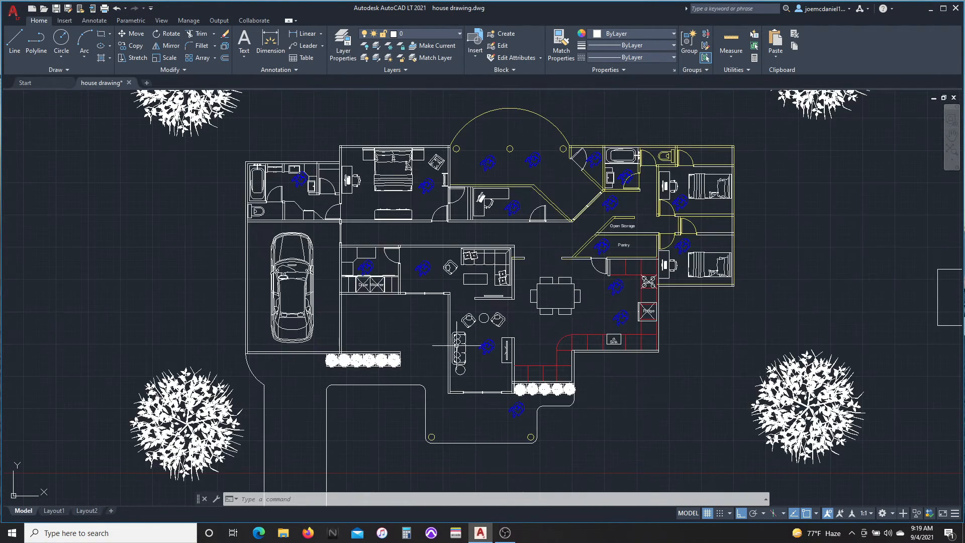
middle_drag(424, 285, 421, 312)
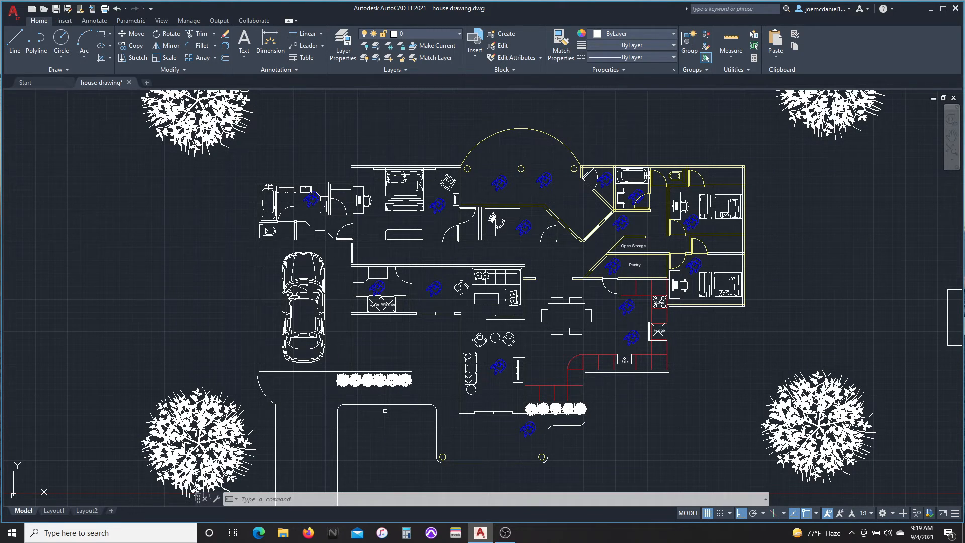
scroll(487, 452, up, 8)
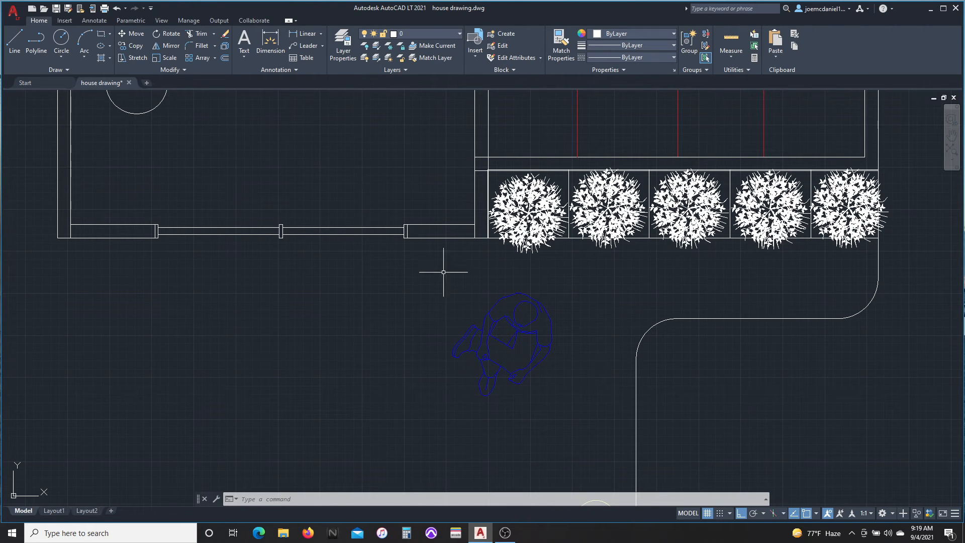
scroll(516, 383, down, 2)
middle_drag(489, 347, 474, 440)
mouse_move(330, 237)
middle_down()
mouse_move(354, 339)
mouse_move(413, 348)
middle_up()
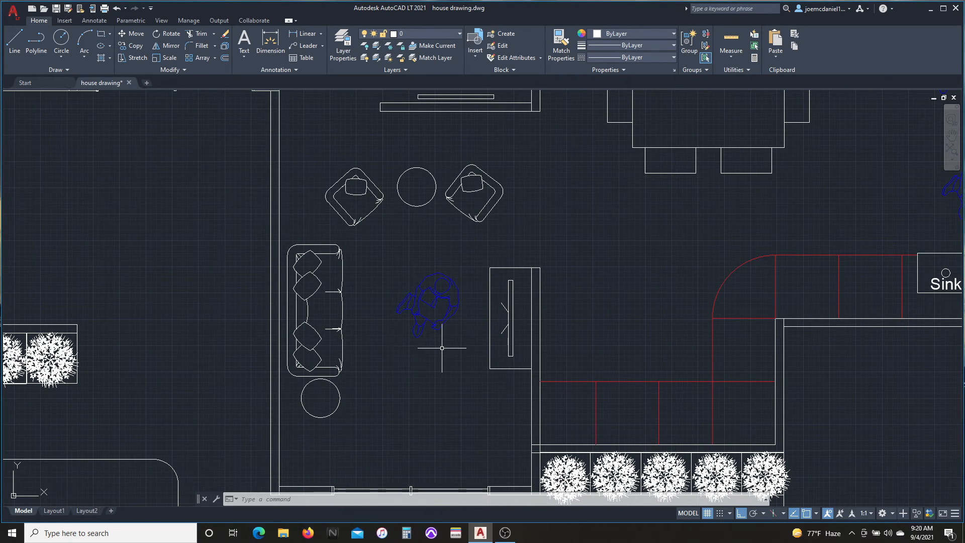
middle_drag(459, 291, 451, 321)
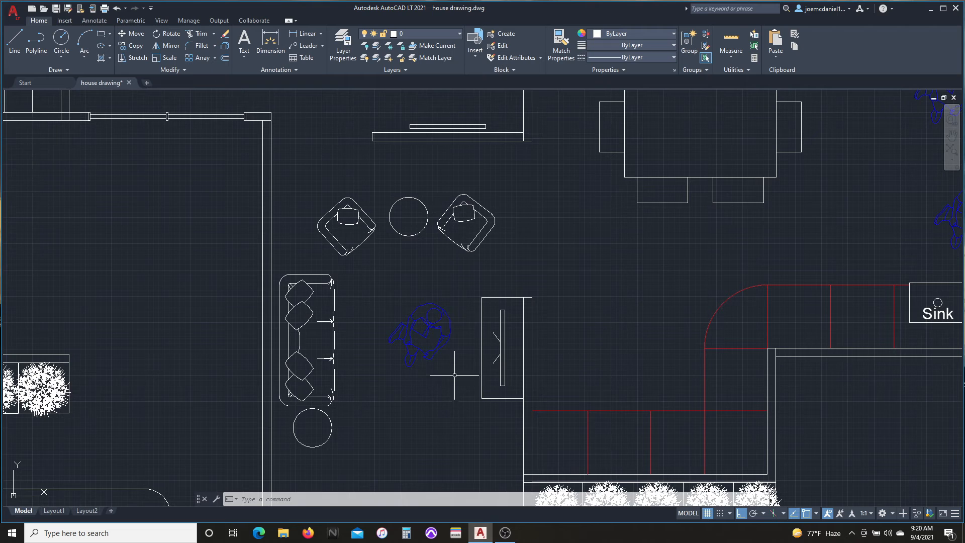
Copy the blue figure between the sink and the fridge in the kitchen and start pasting a duplicate beside the dining table.
scroll(455, 370, down, 1)
mouse_move(714, 245)
middle_down()
mouse_move(695, 262)
mouse_move(573, 295)
middle_up()
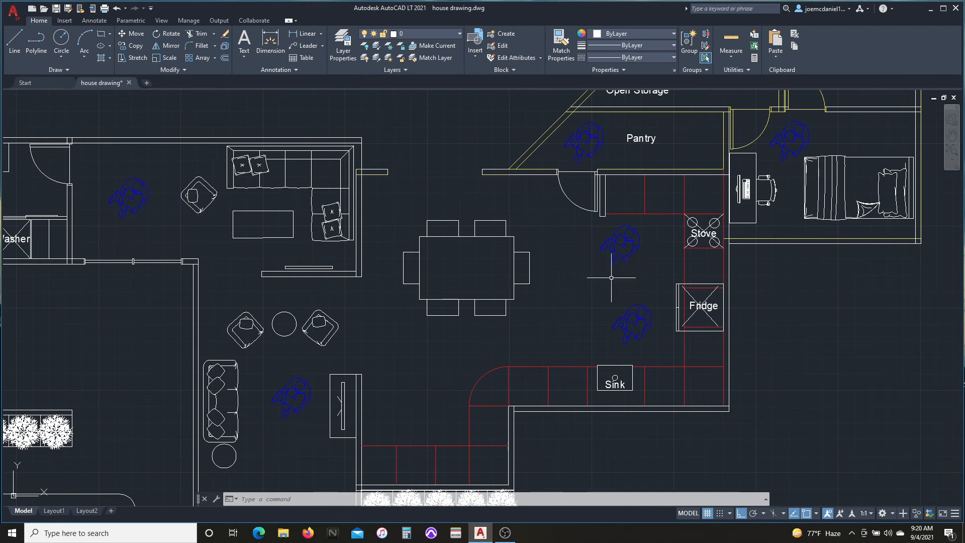
scroll(656, 273, up, 2)
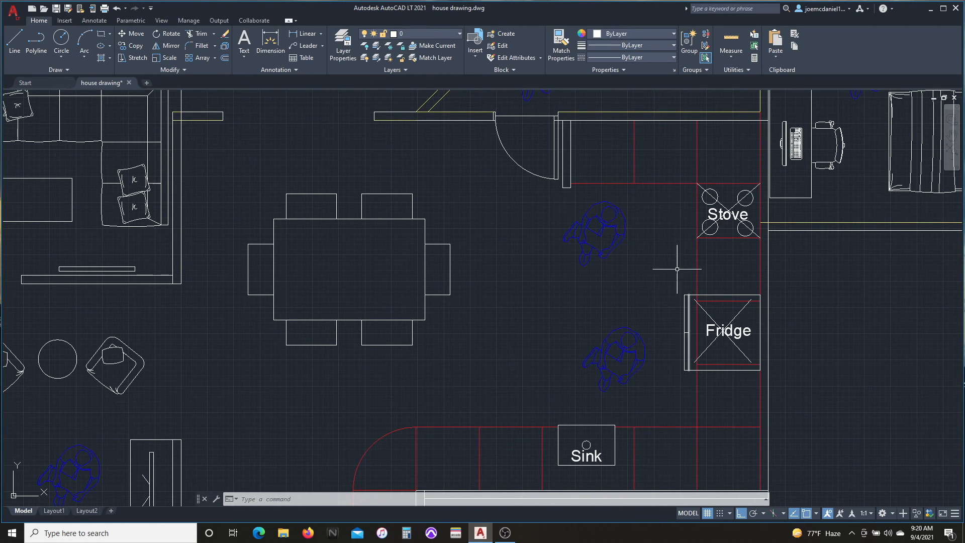
click(658, 401)
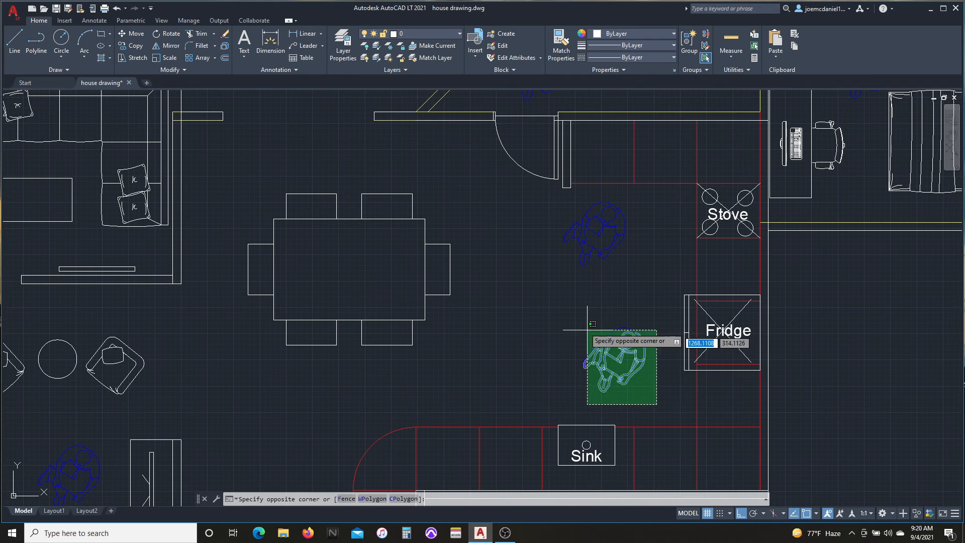
click(576, 319)
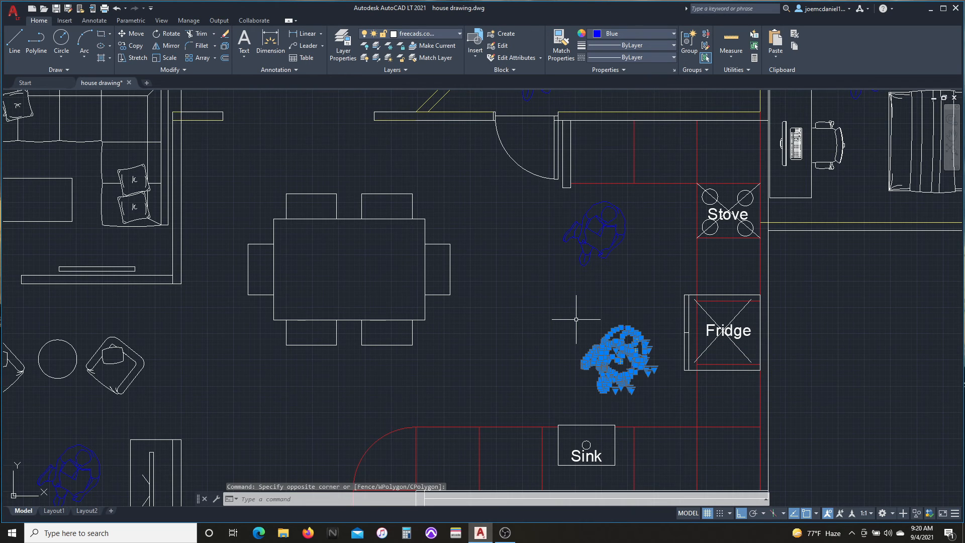
key(ctrl+c)
key(ctrl+v)
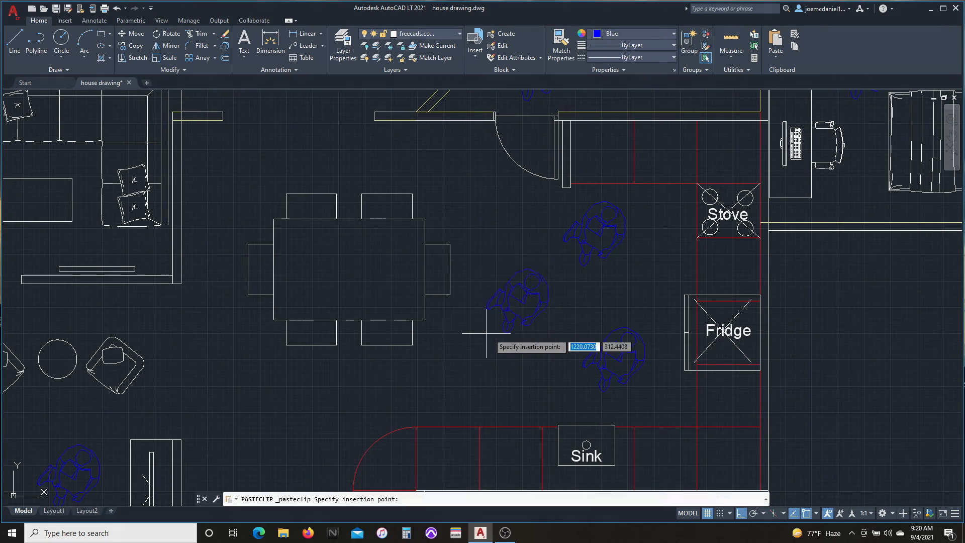